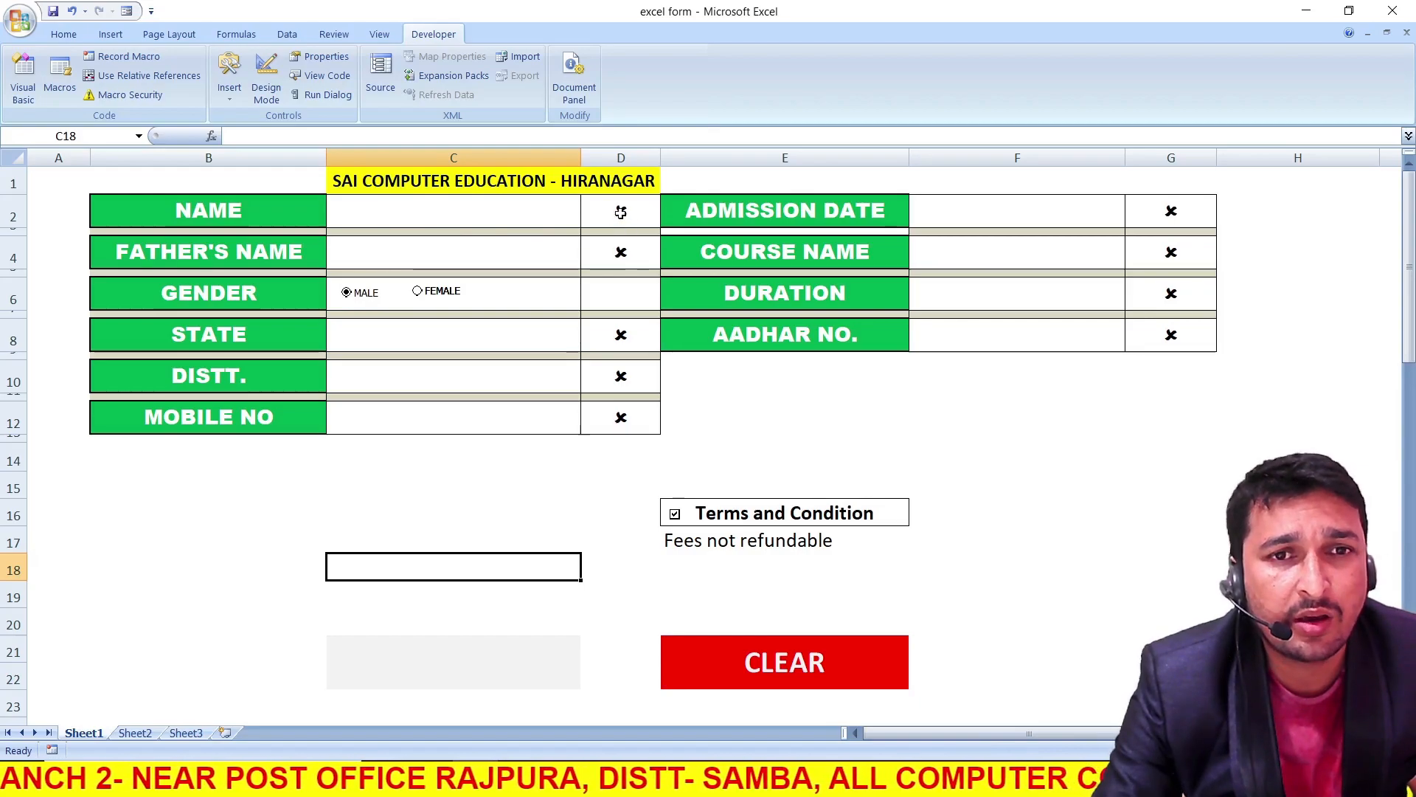
Enter the student's full name and the father's name in the form, with the gender set to MALE
left_click(531, 217)
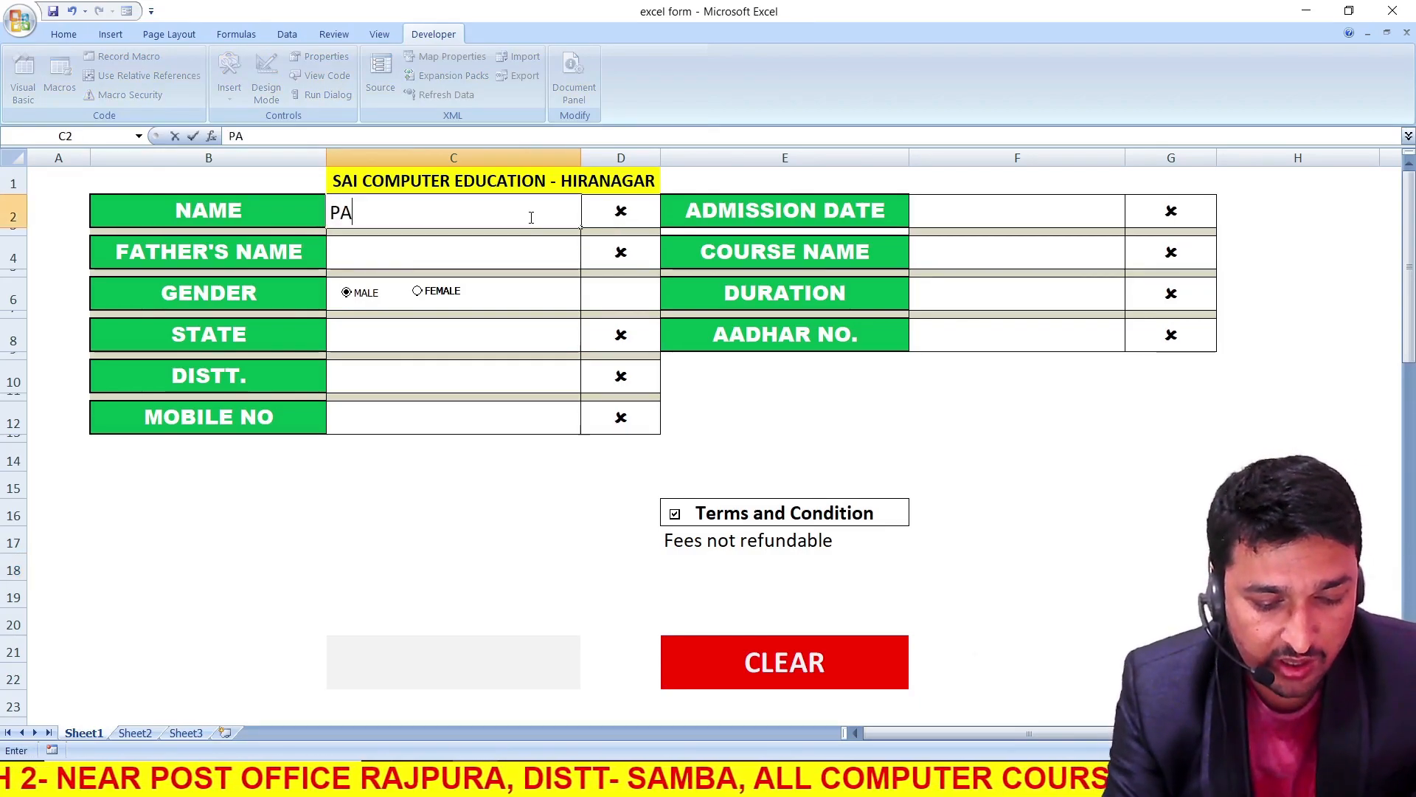
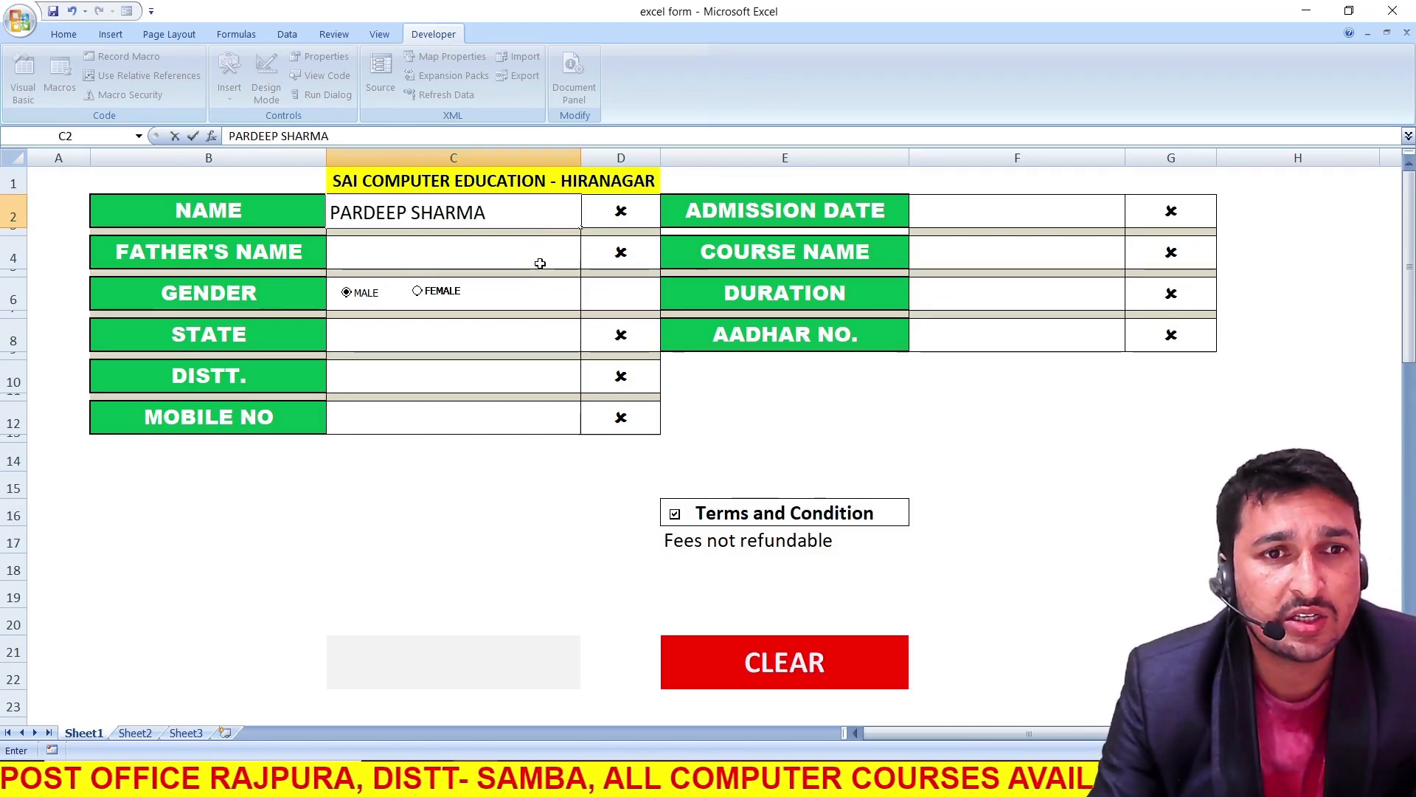
key("Return")
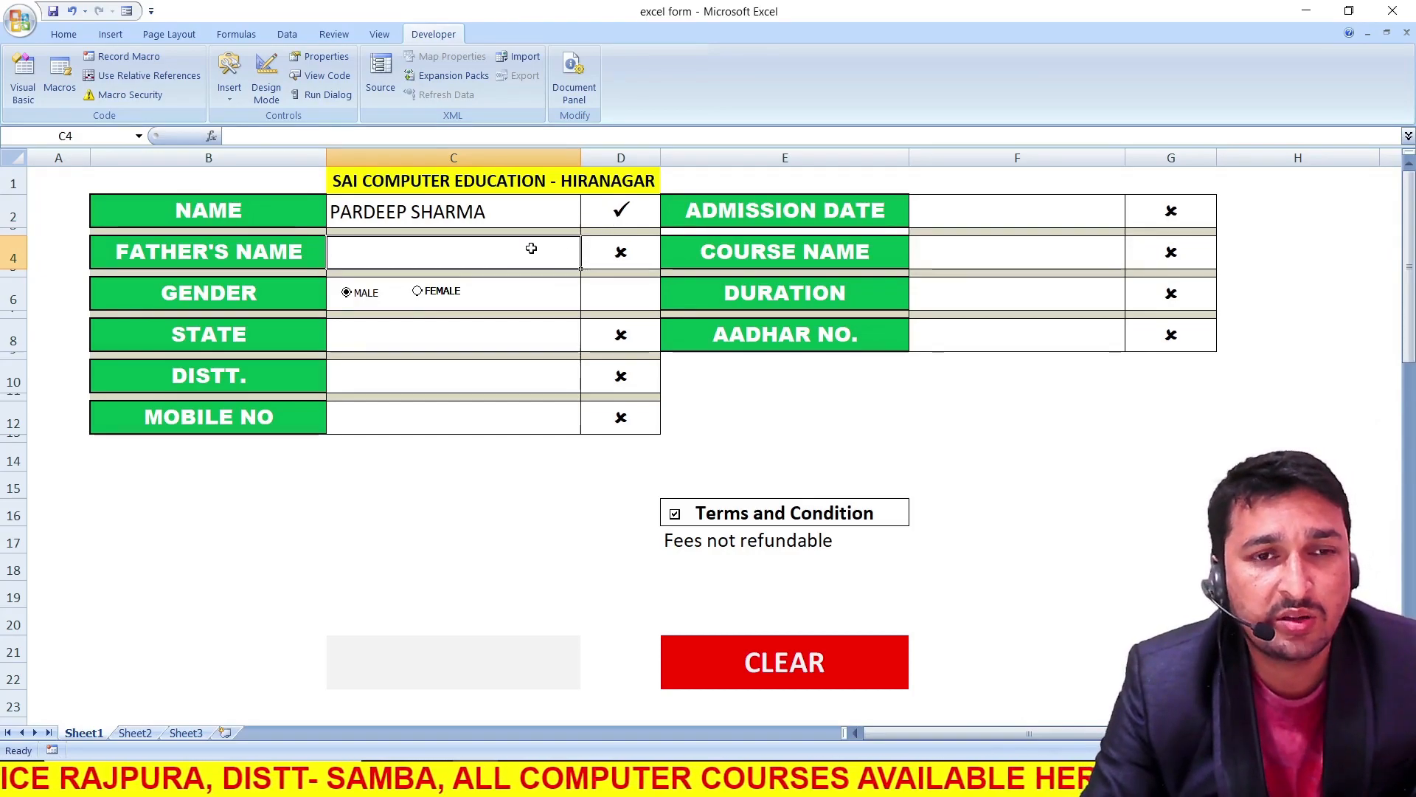
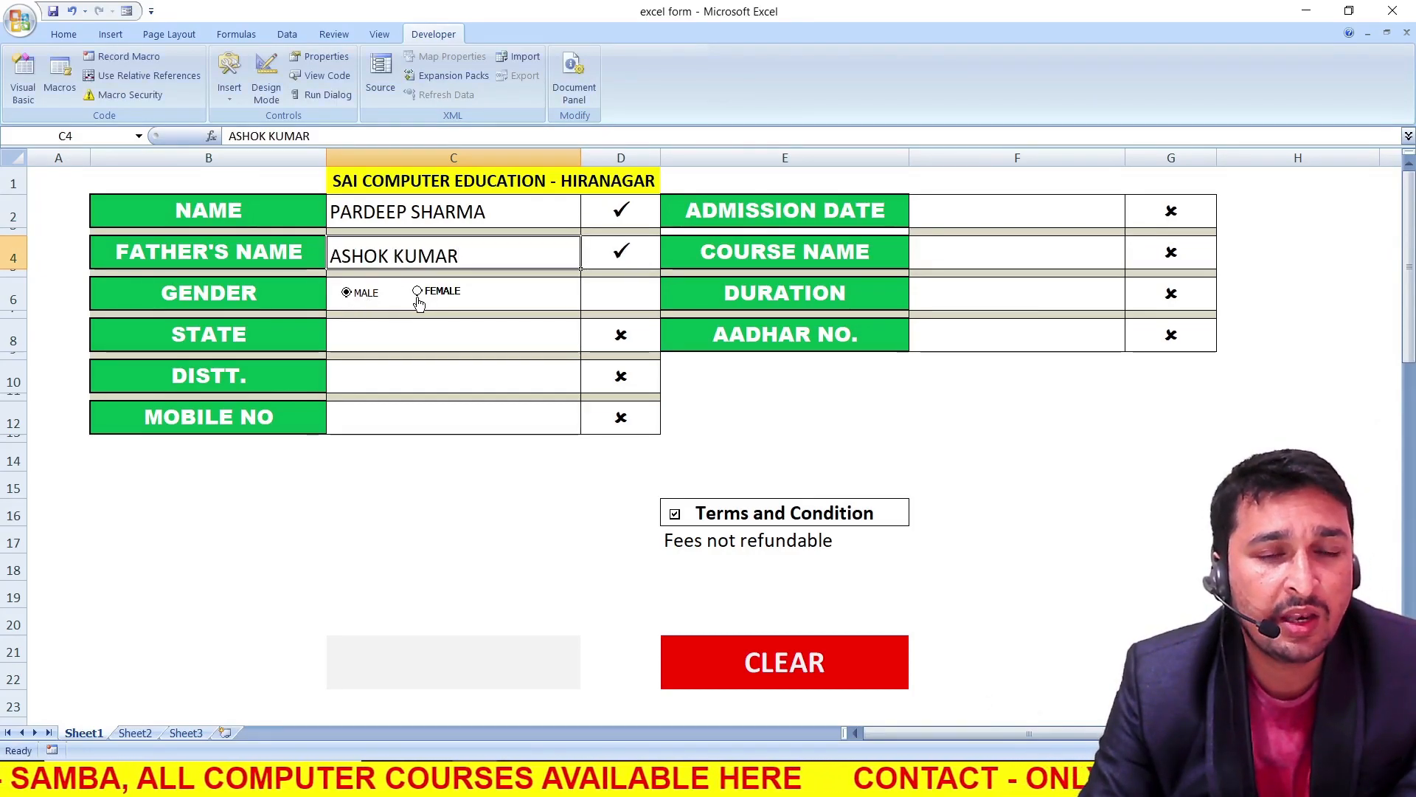
left_click(417, 292)
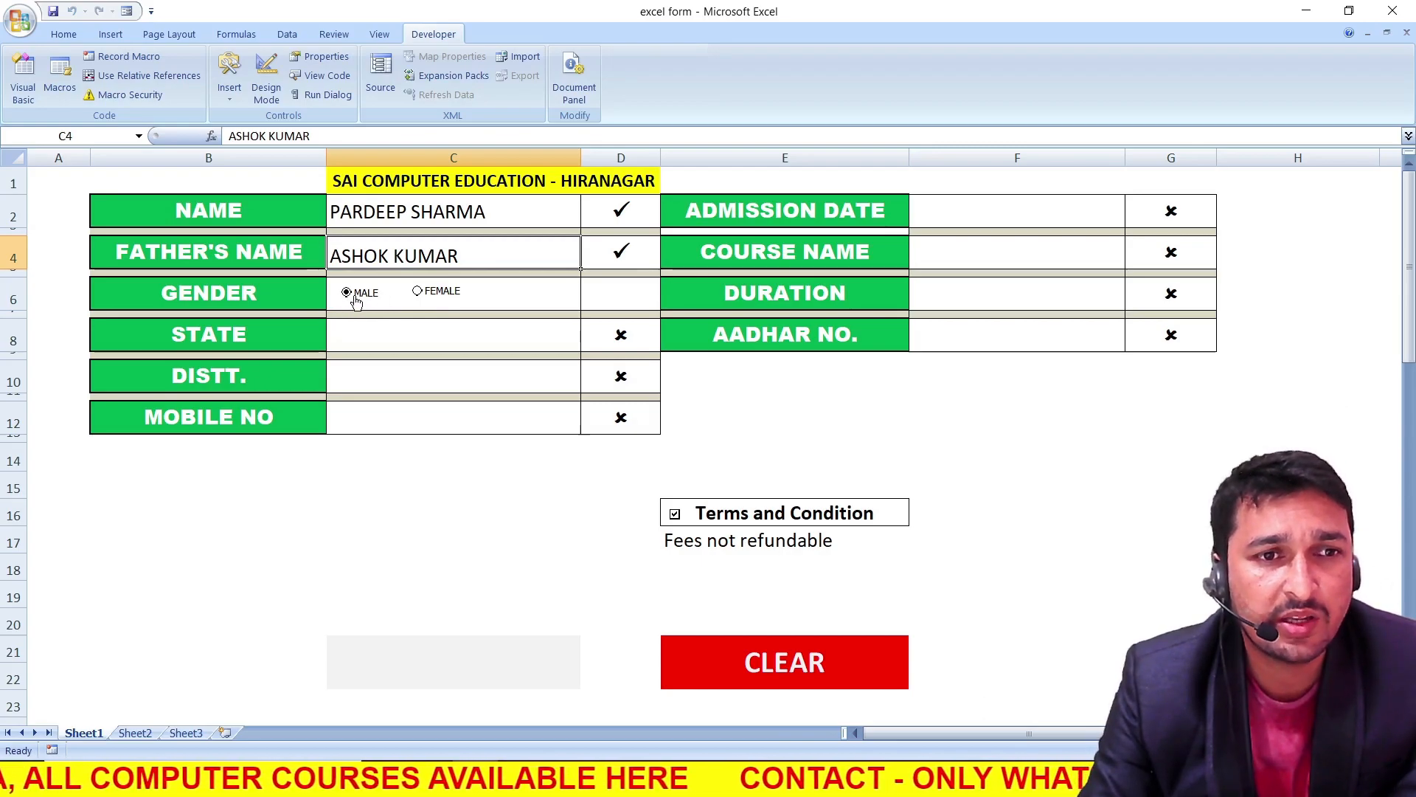
Set the state to JAMMU AND KASHMIR and enter KATHUA as the district
left_click(369, 335)
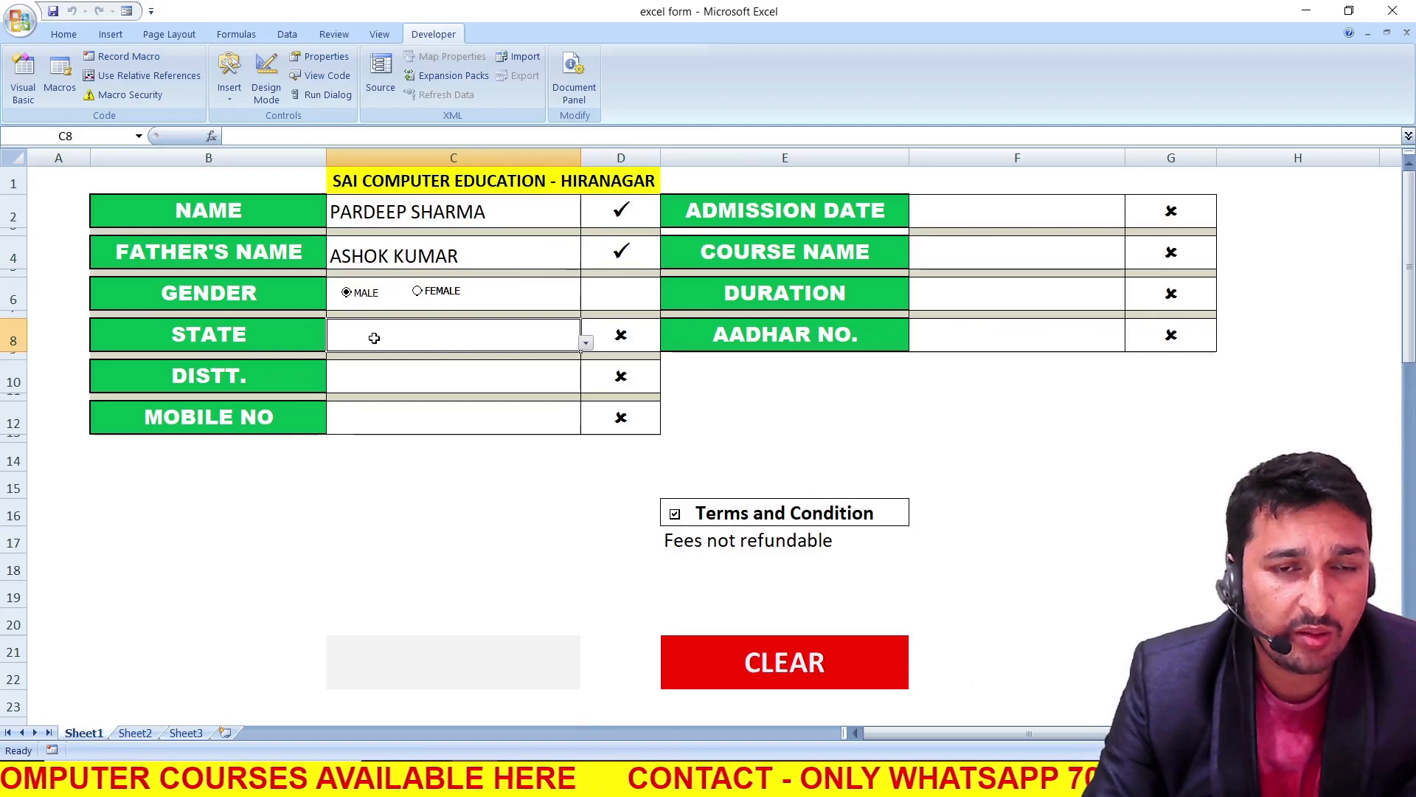
left_click(585, 343)
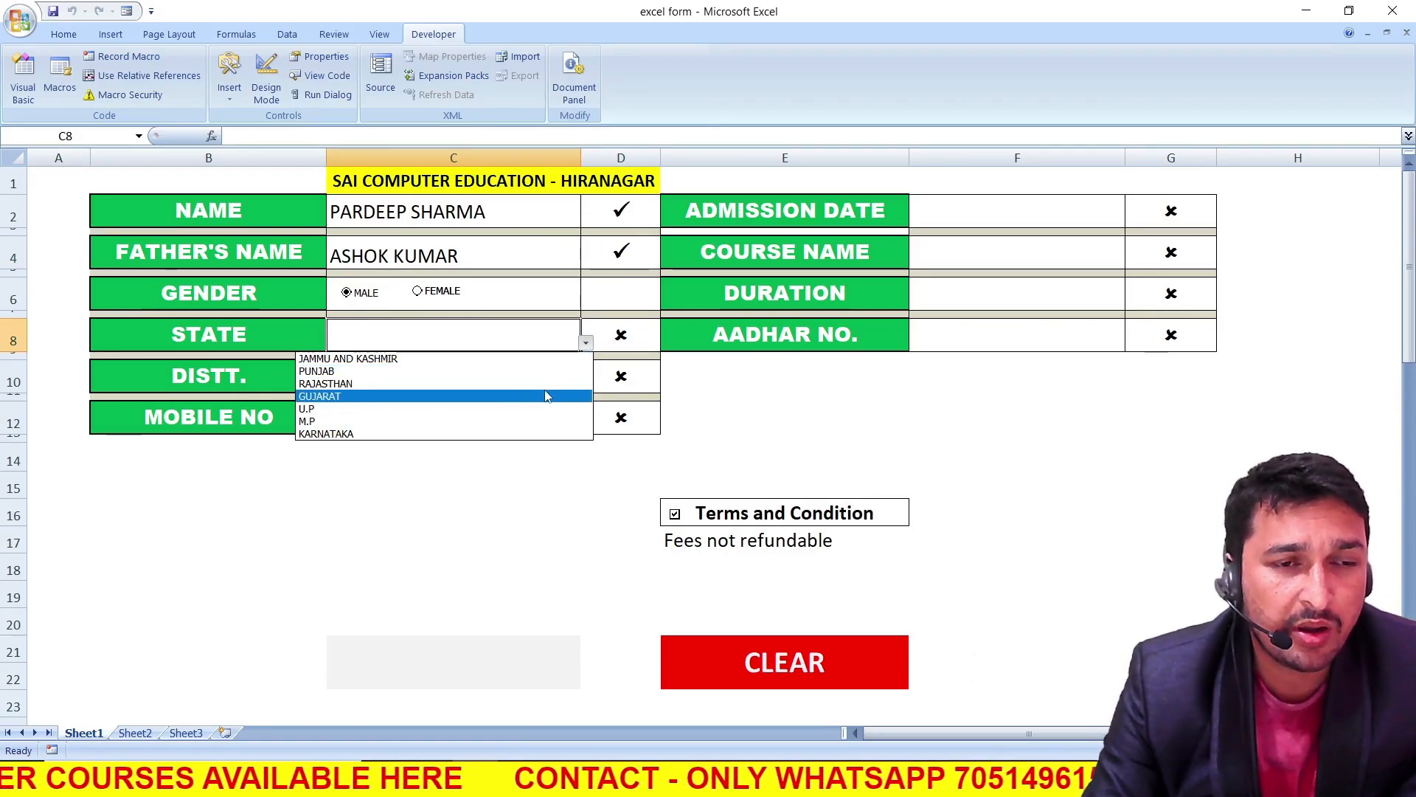
left_click(531, 360)
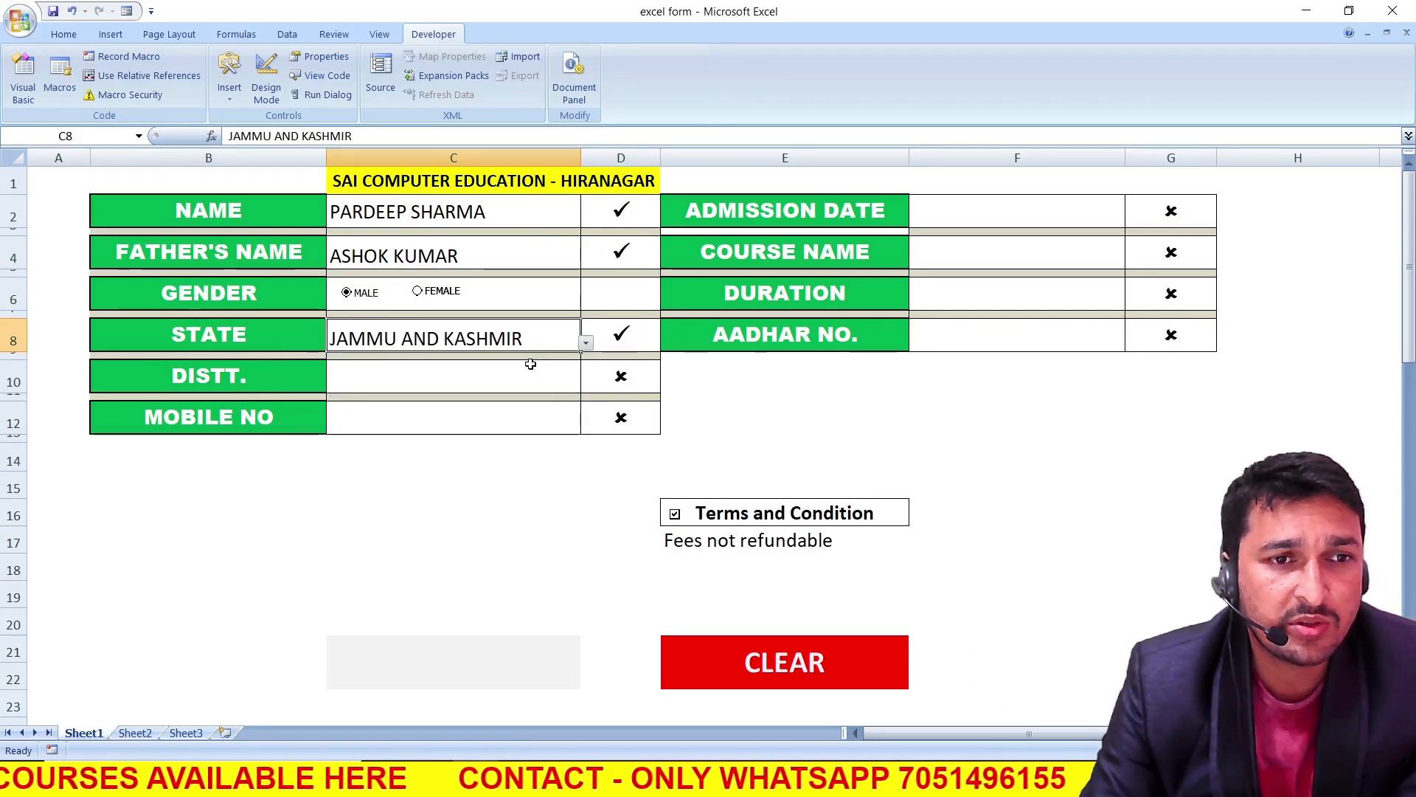
left_click(484, 386)
type("KATHUA")
Try to enter a nine-digit number as the mobile number, and cancel the entry
left_click(464, 423)
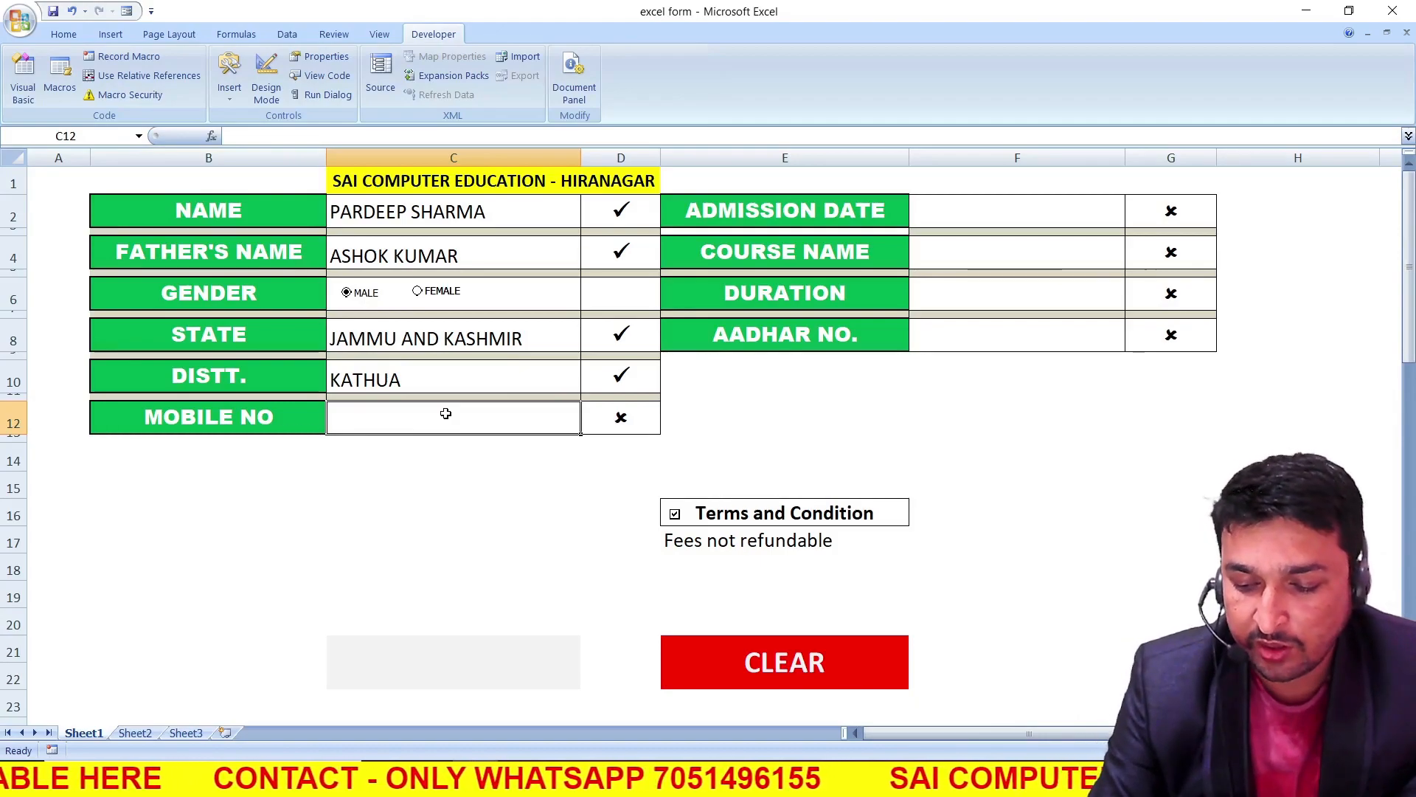
type("70514961")
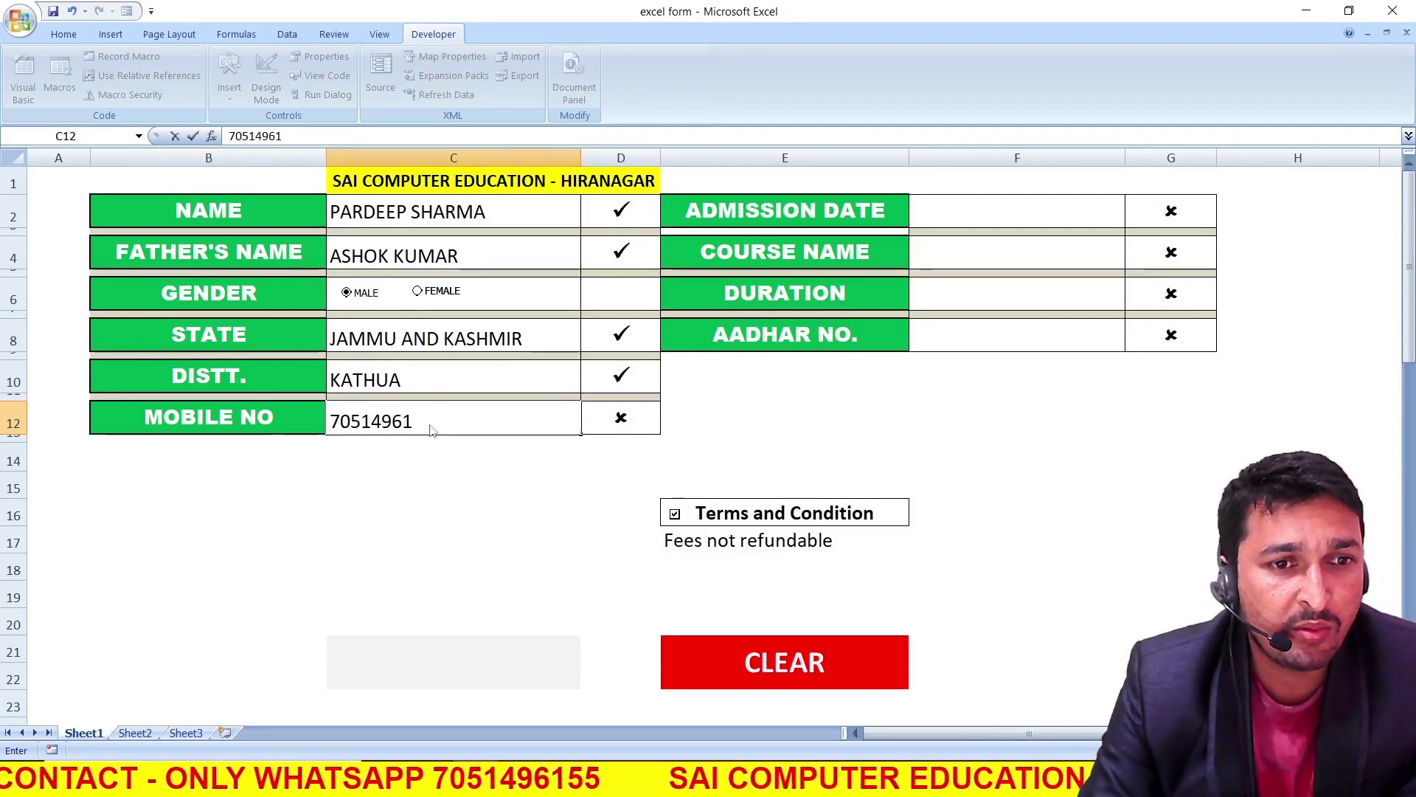
type("2")
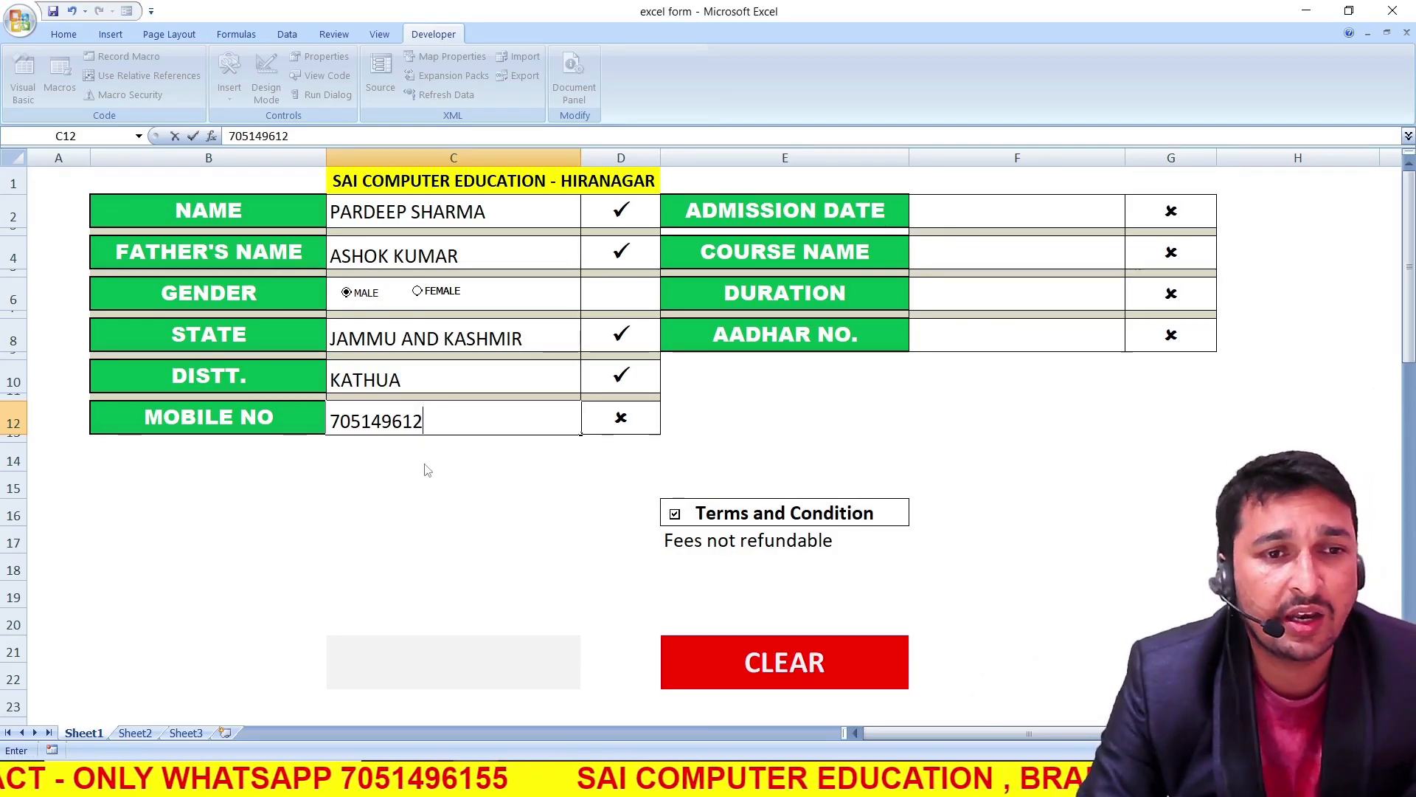
key("Return")
left_click_drag(700, 373, 571, 369)
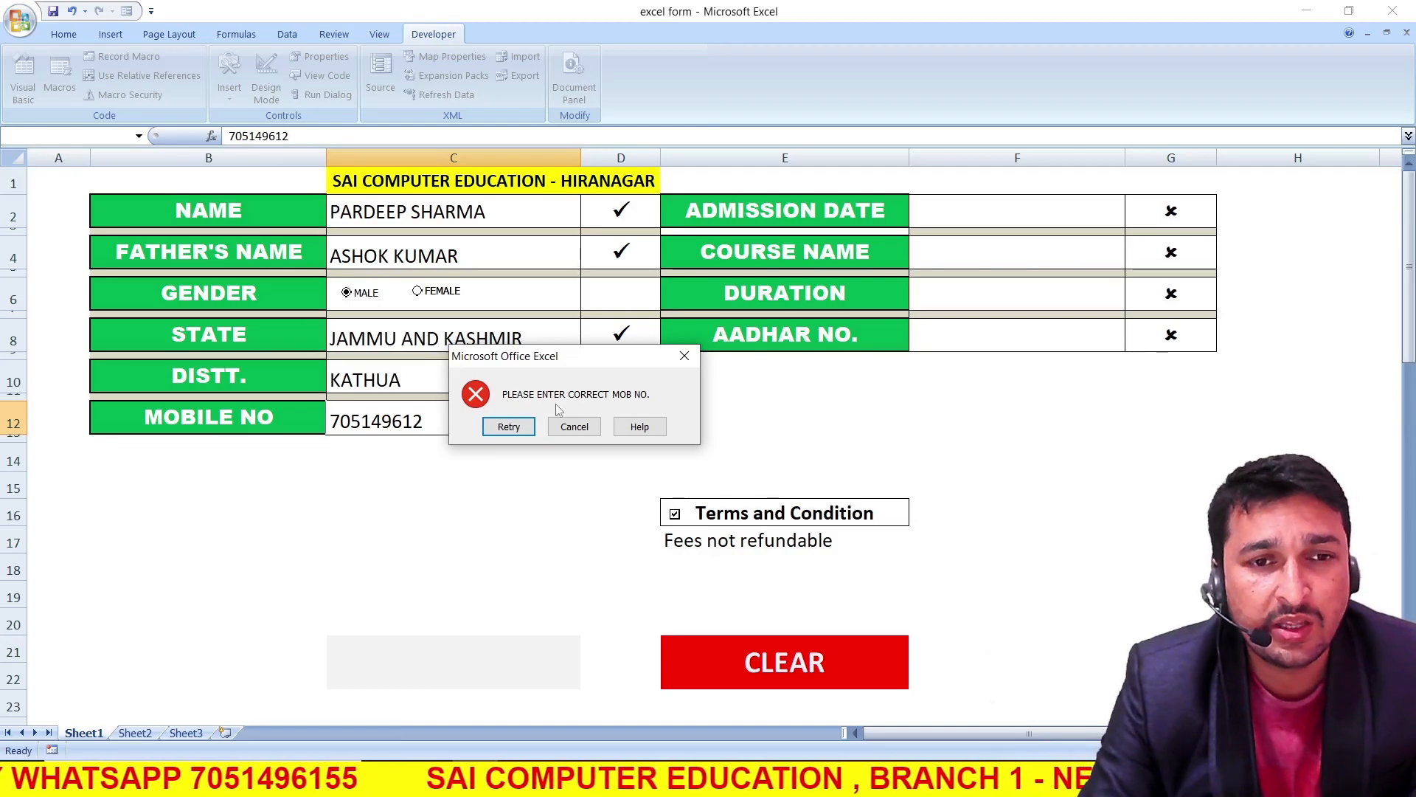
left_click(583, 433)
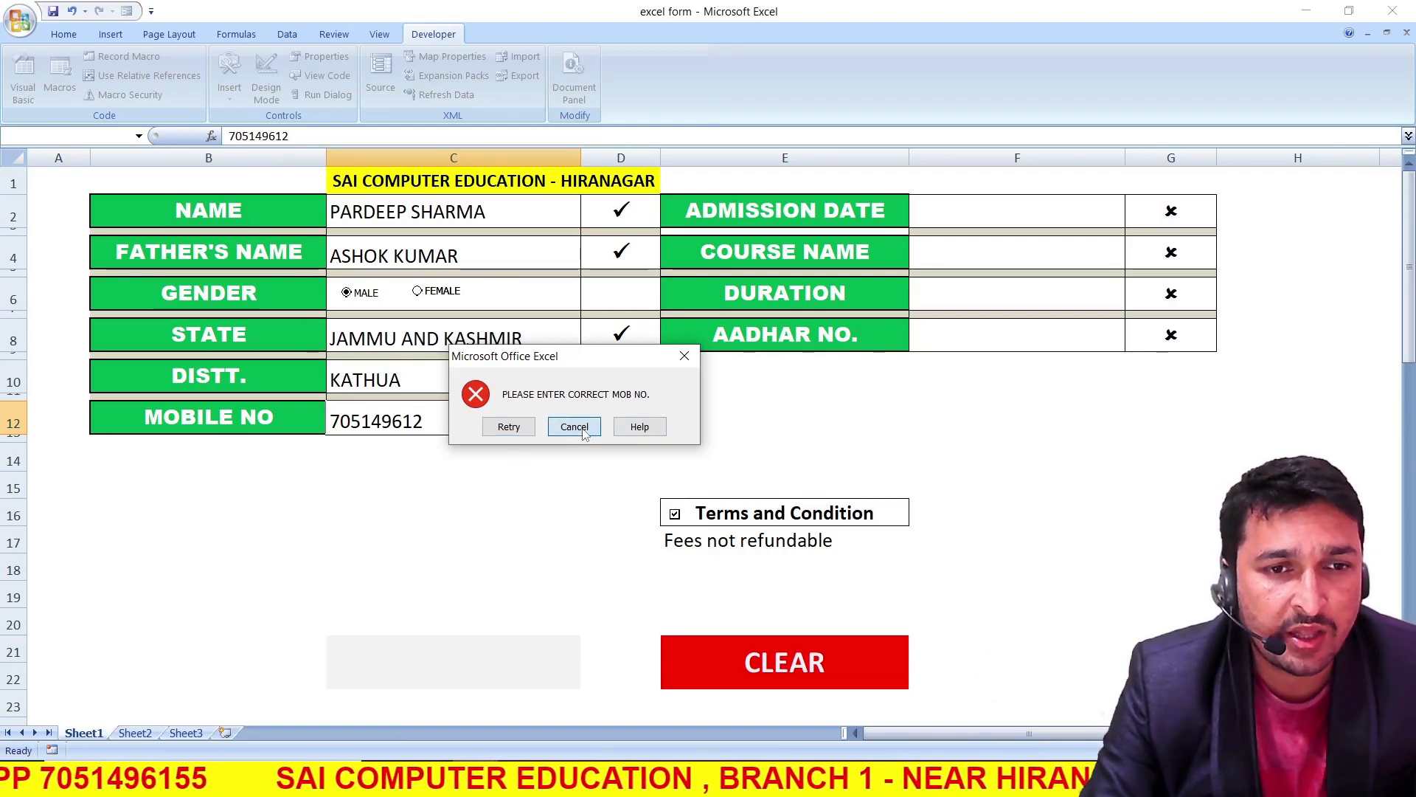
left_click(583, 433)
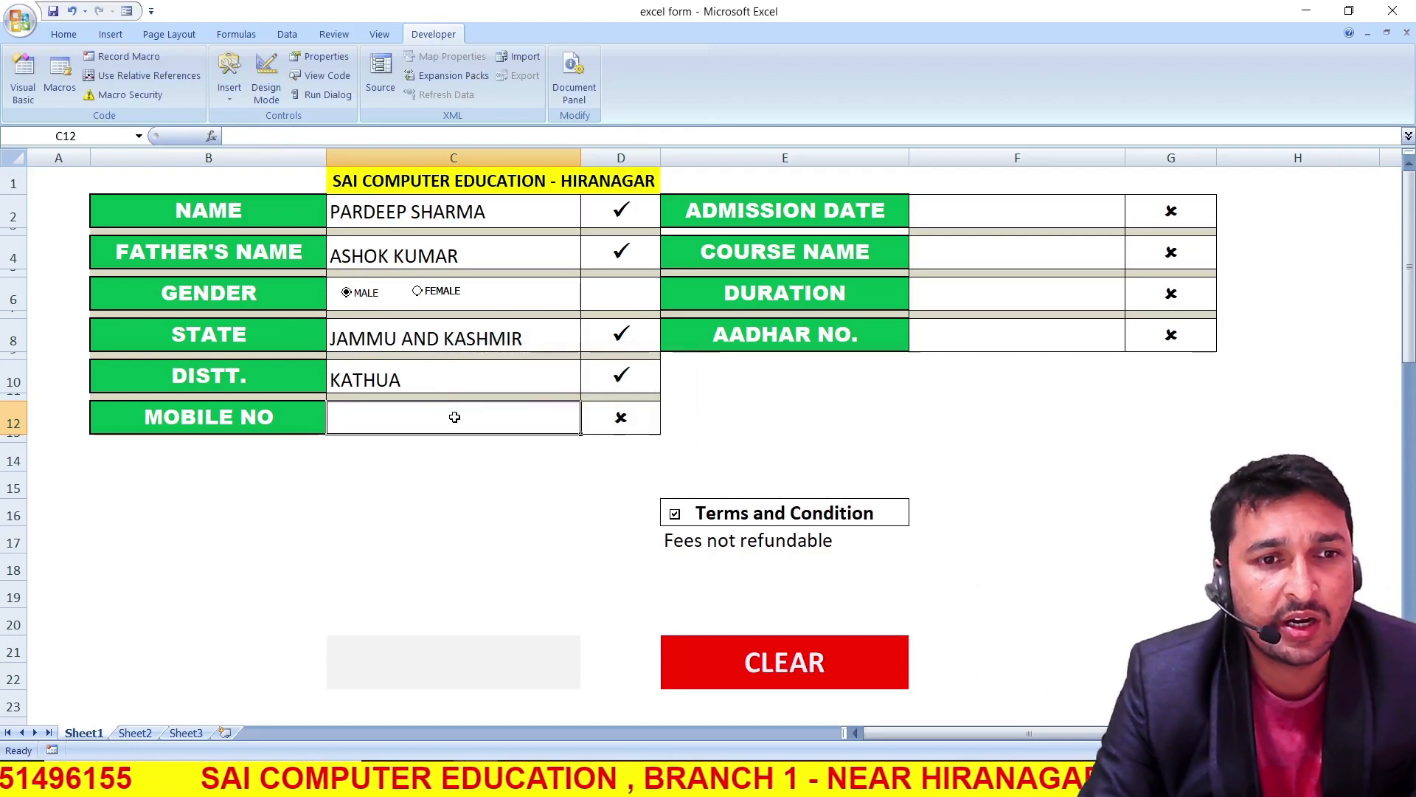
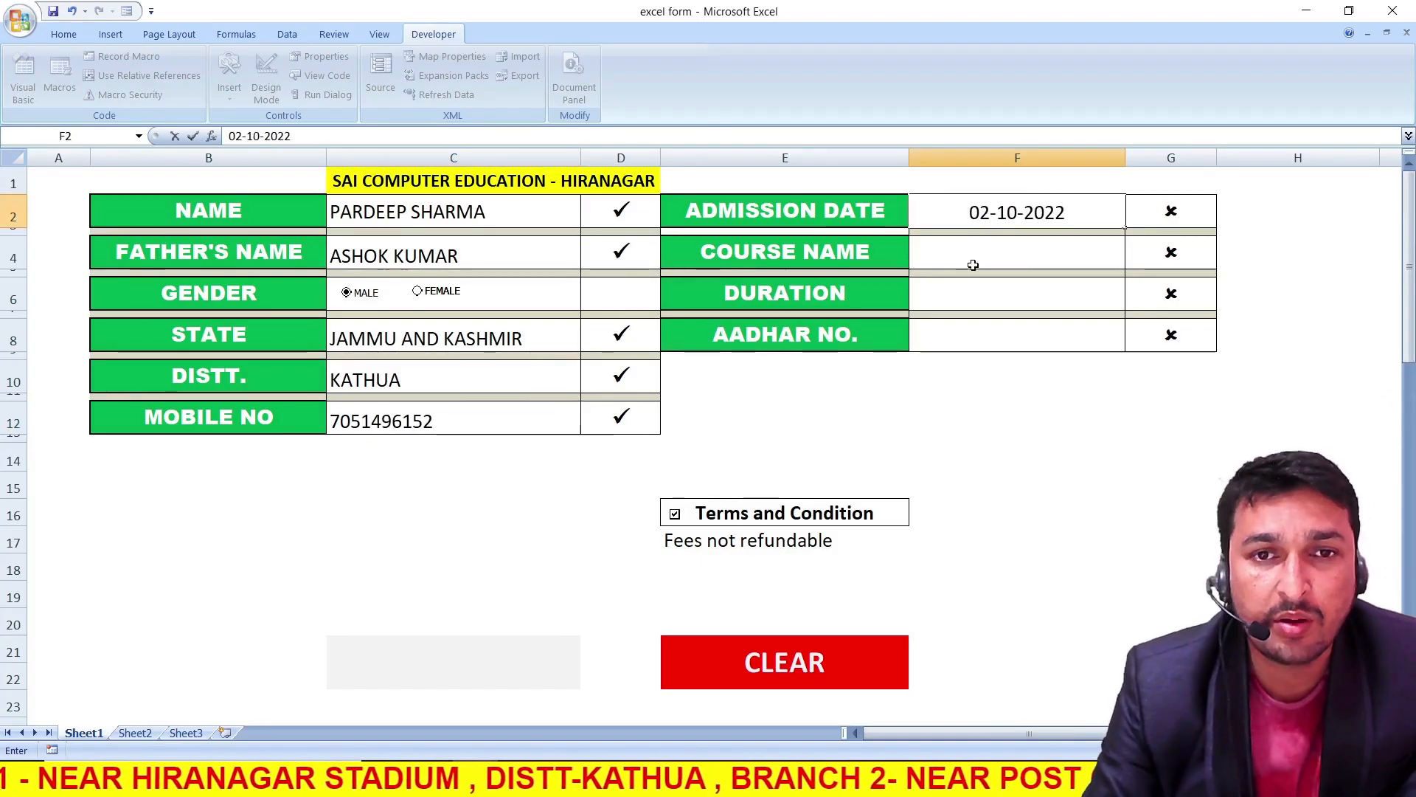
Enter the student's ten-digit mobile number and set the admission date to 02-10-2022
key("Return")
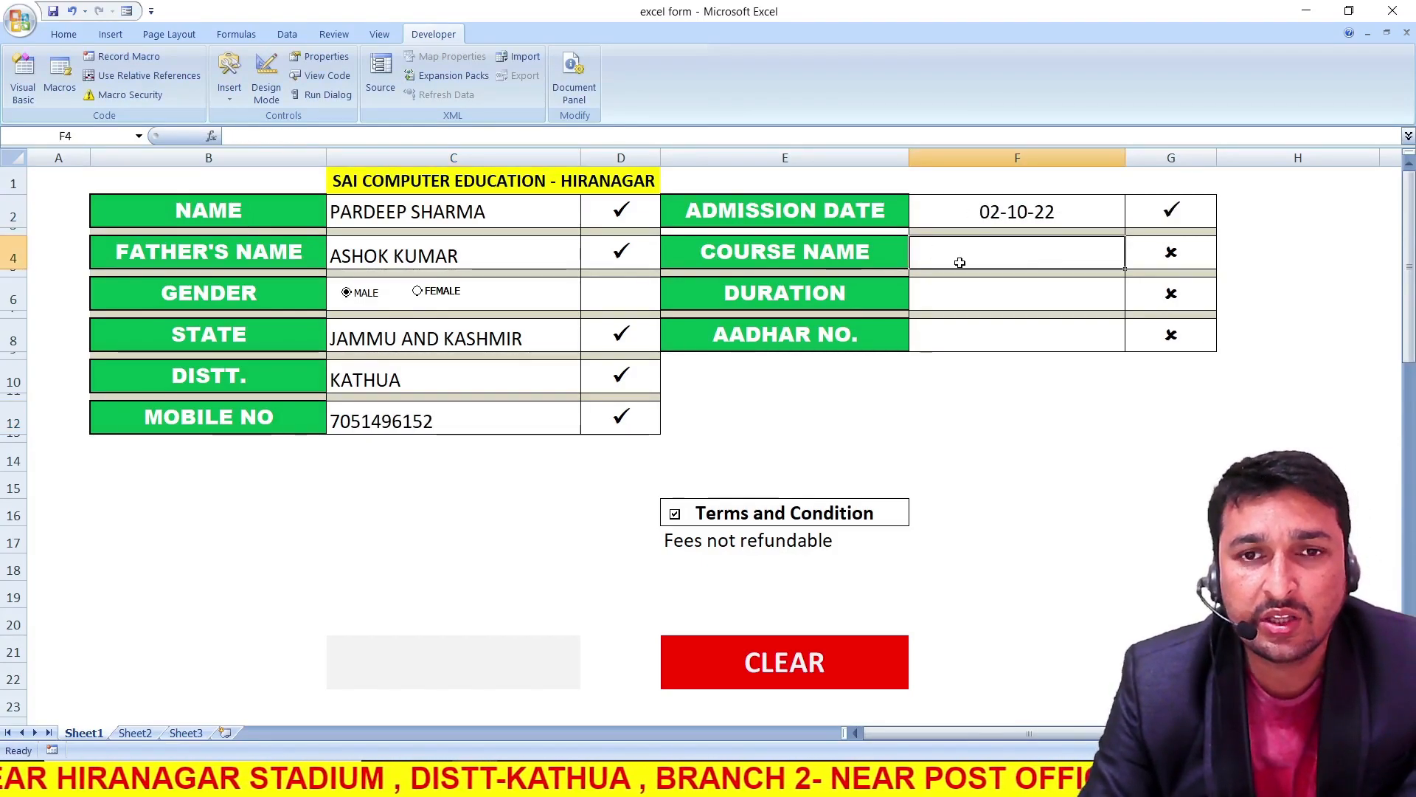
Enter DCA as the course name and 1 YEAR as the duration
type("DCA")
left_click(974, 291)
type("1 YEAR")
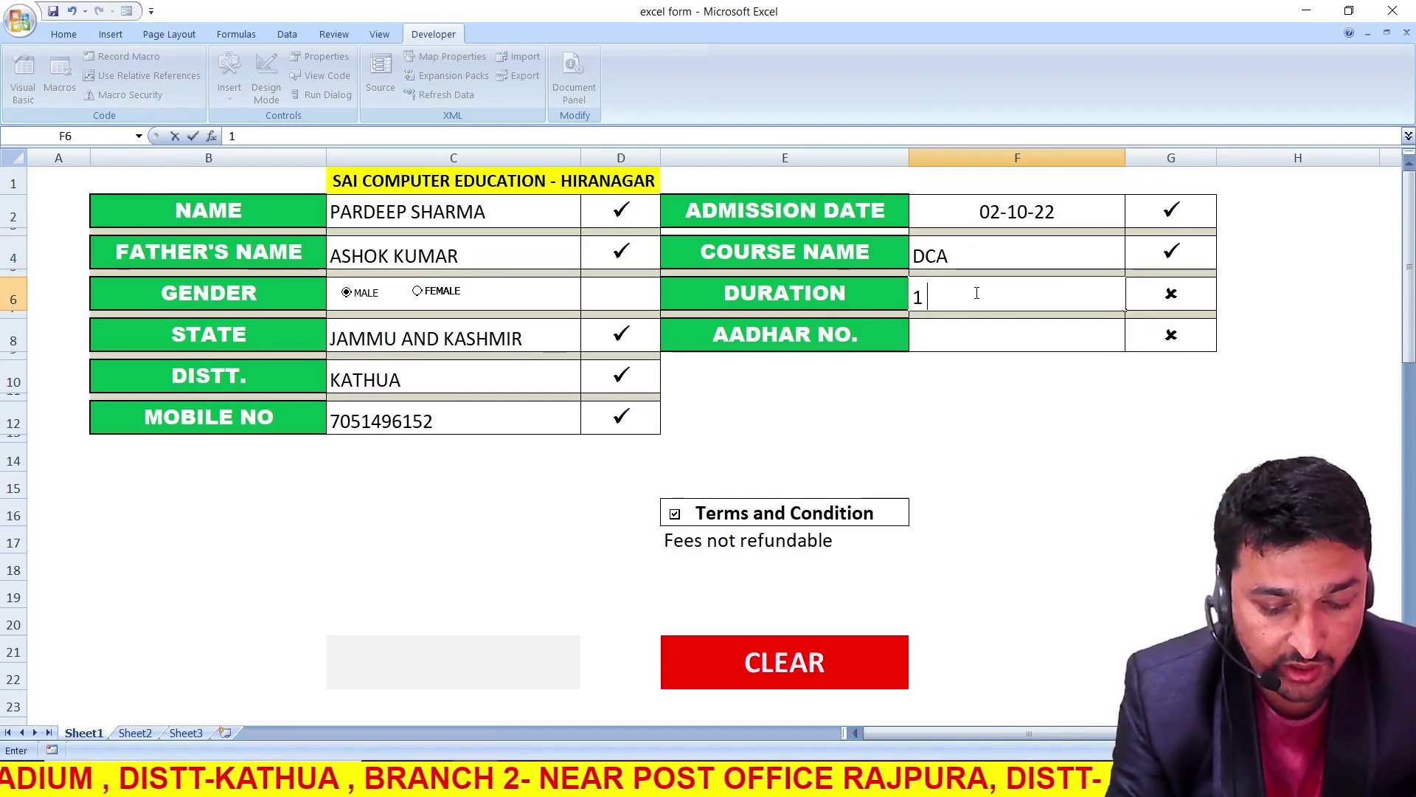
Try to enter an eleven-digit number as the Aadhar number, and dismiss the entry
left_click(1005, 333)
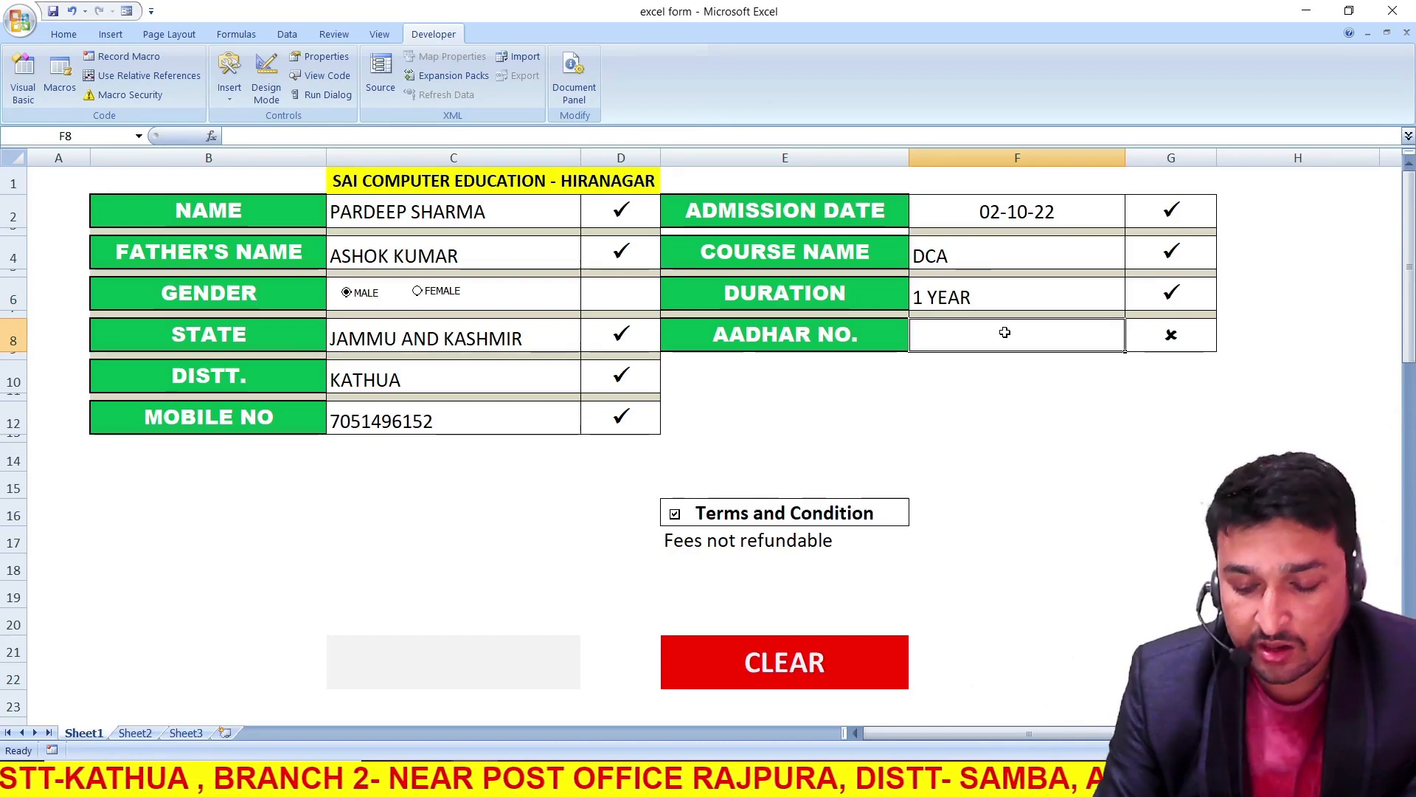
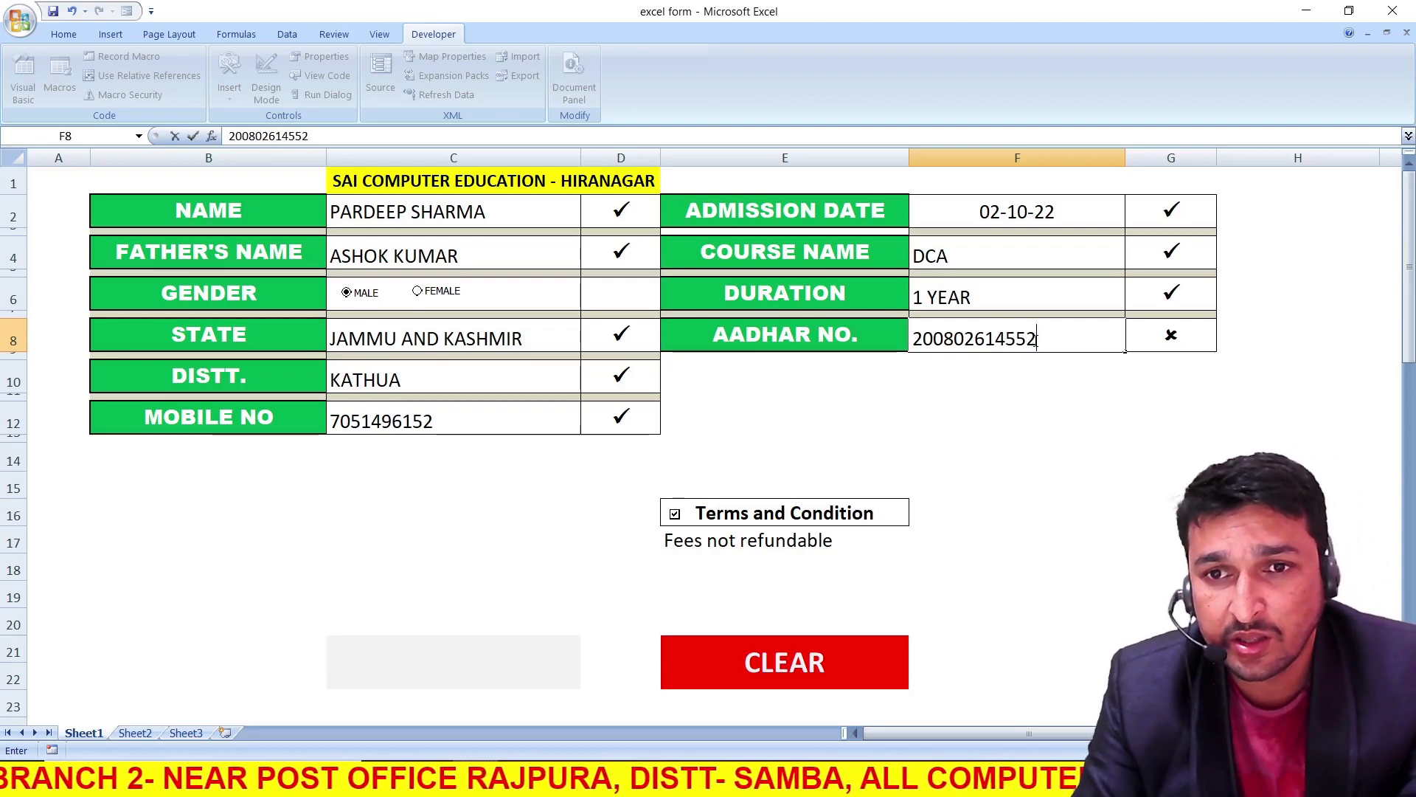
key("Return")
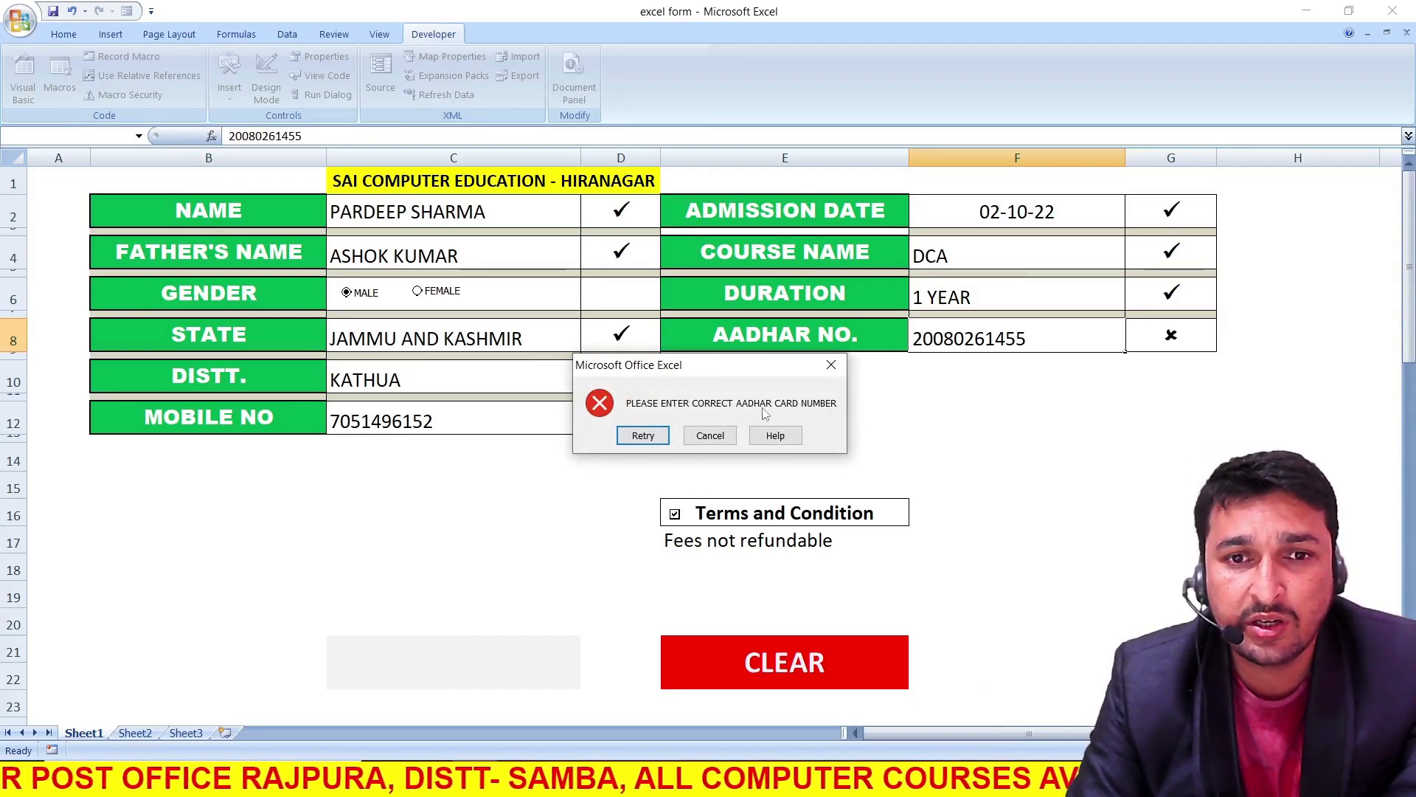
left_click(831, 364)
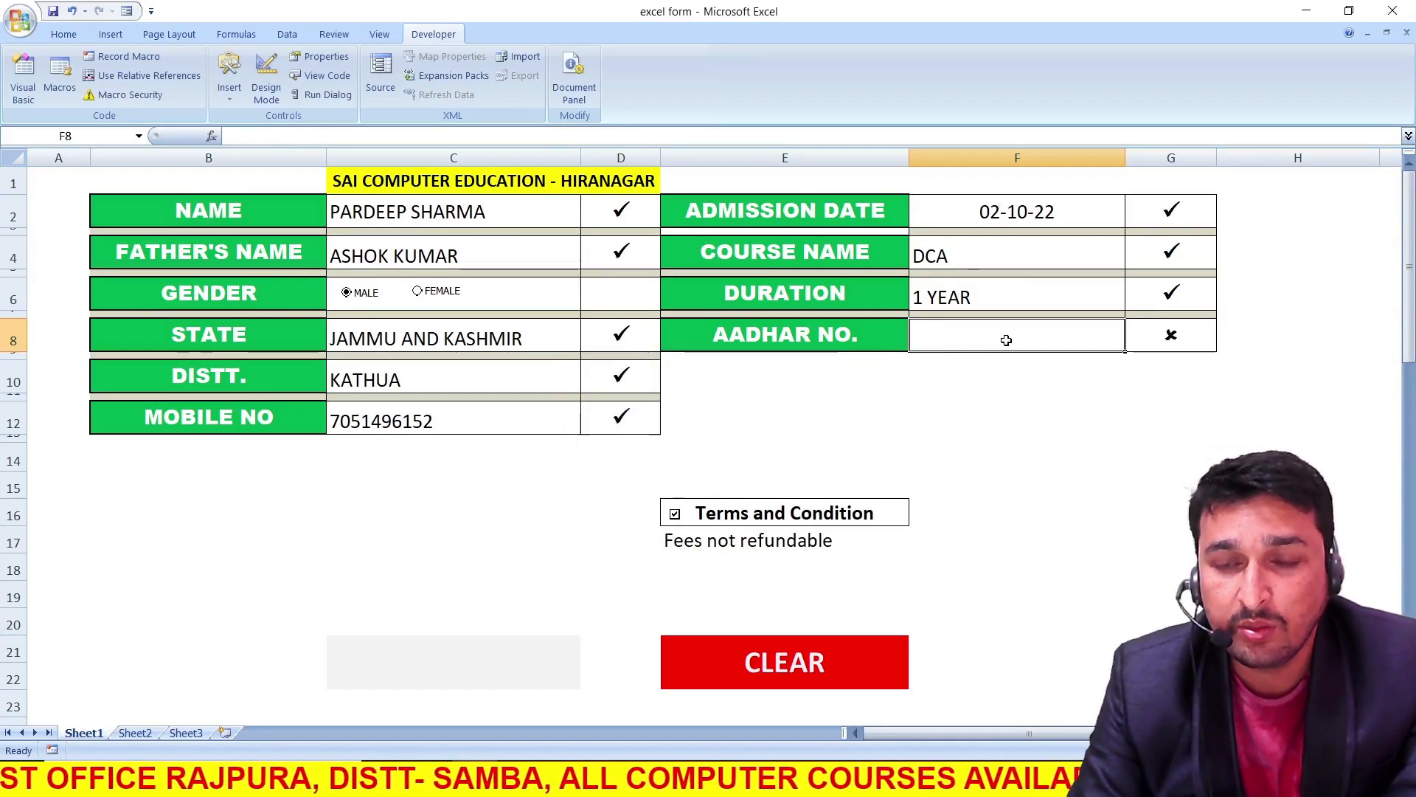
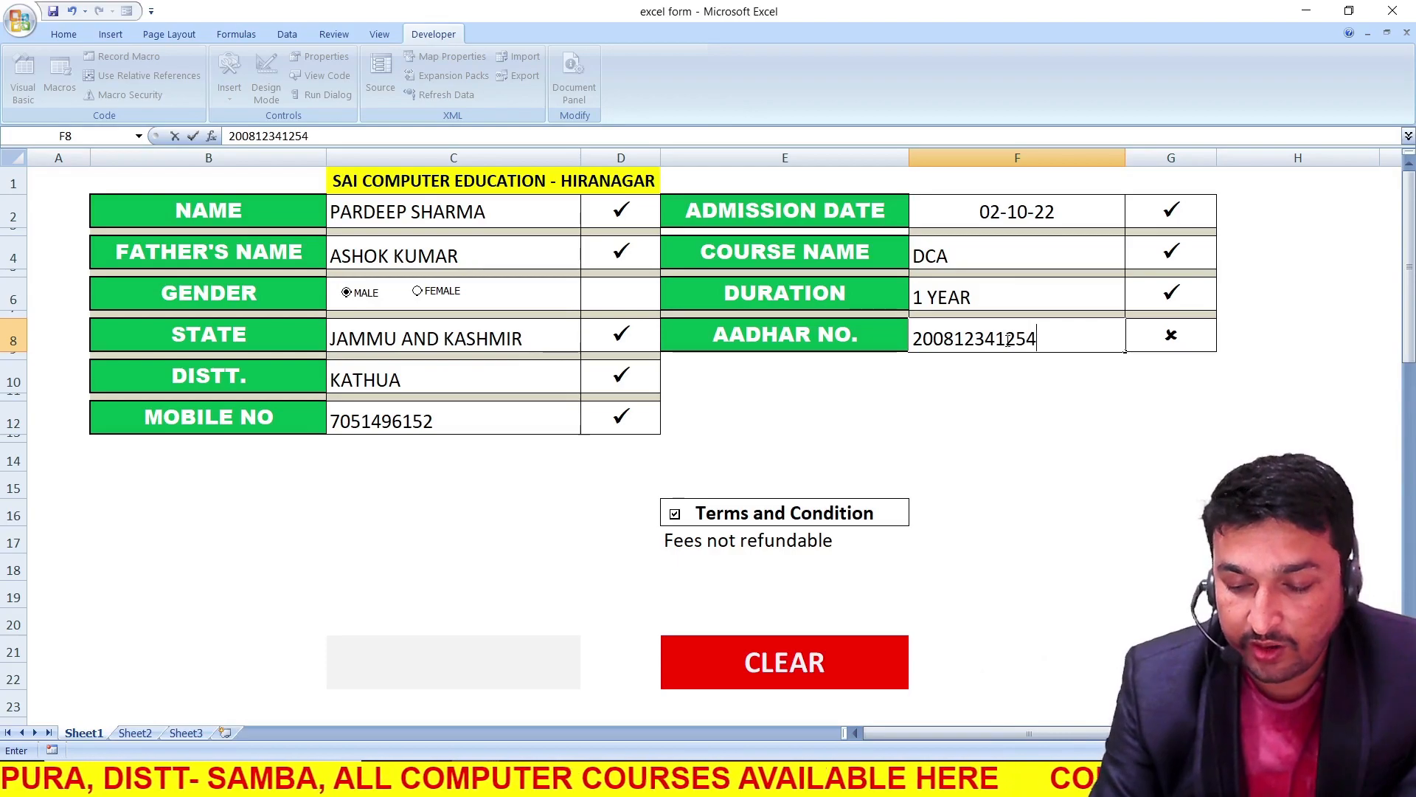
Enter the student's twelve-digit Aadhar number in the form
key("Return")
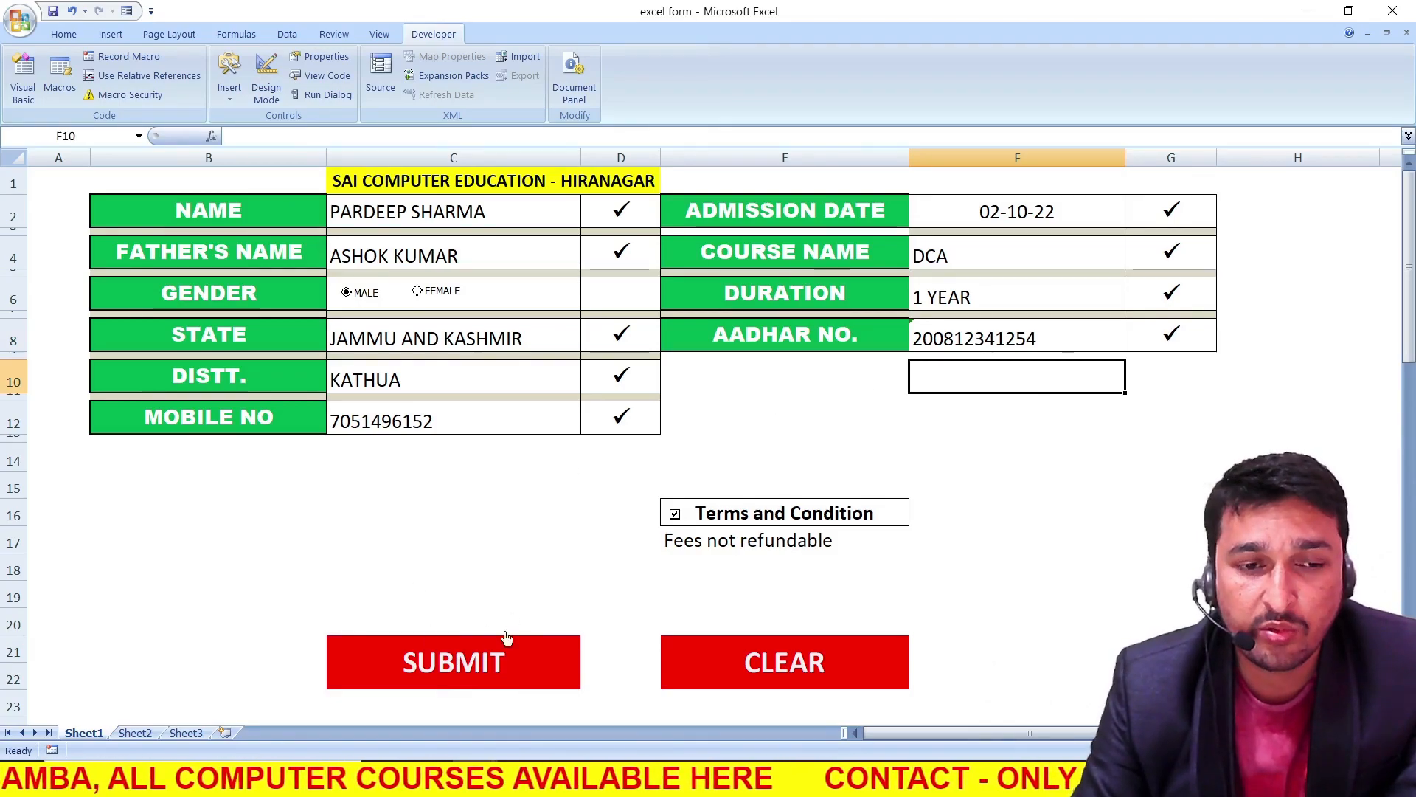
Test the Terms and Condition checkbox by unticking it, selecting cell C20 and ticking the checkbox again
scroll(605, 509, "down", 1)
left_click(675, 446)
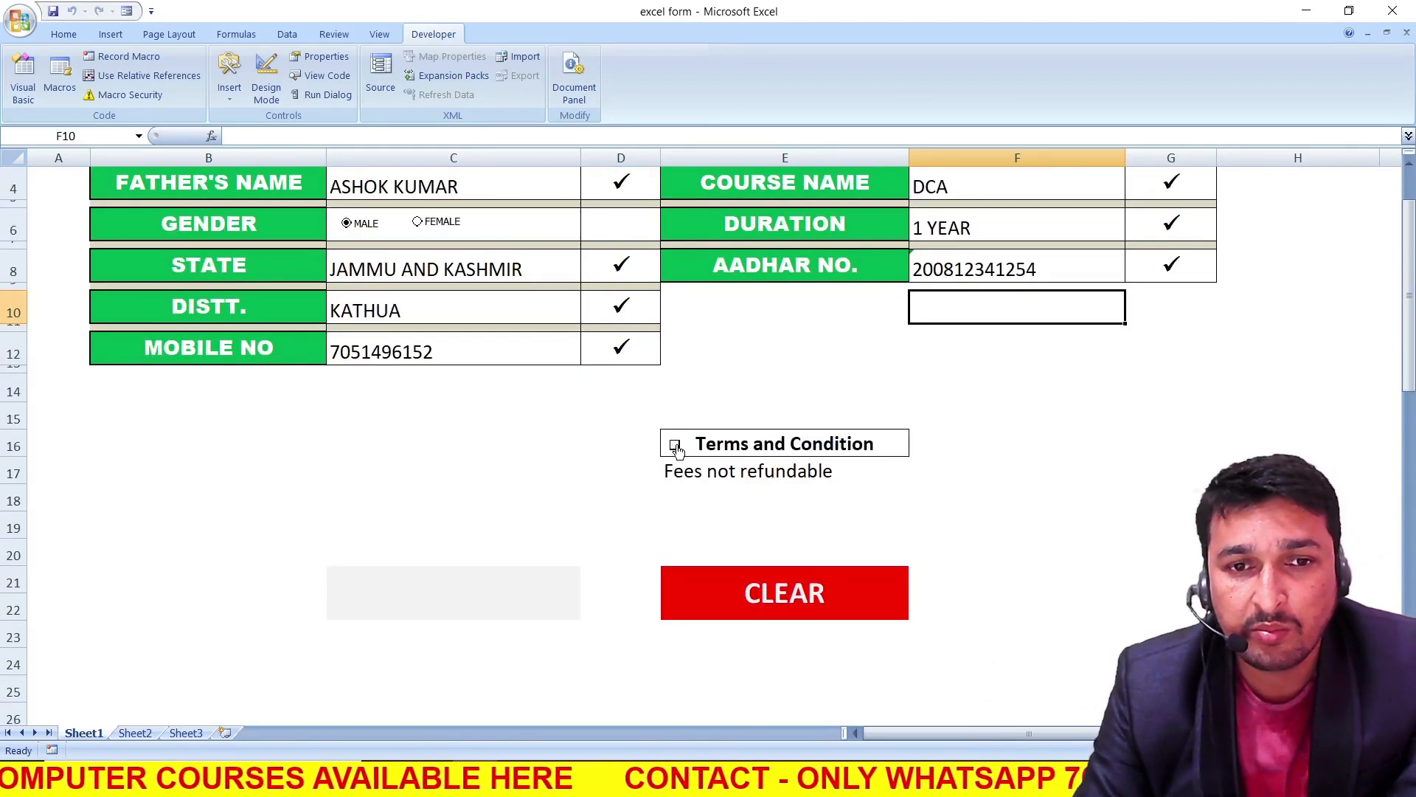
left_click(486, 553)
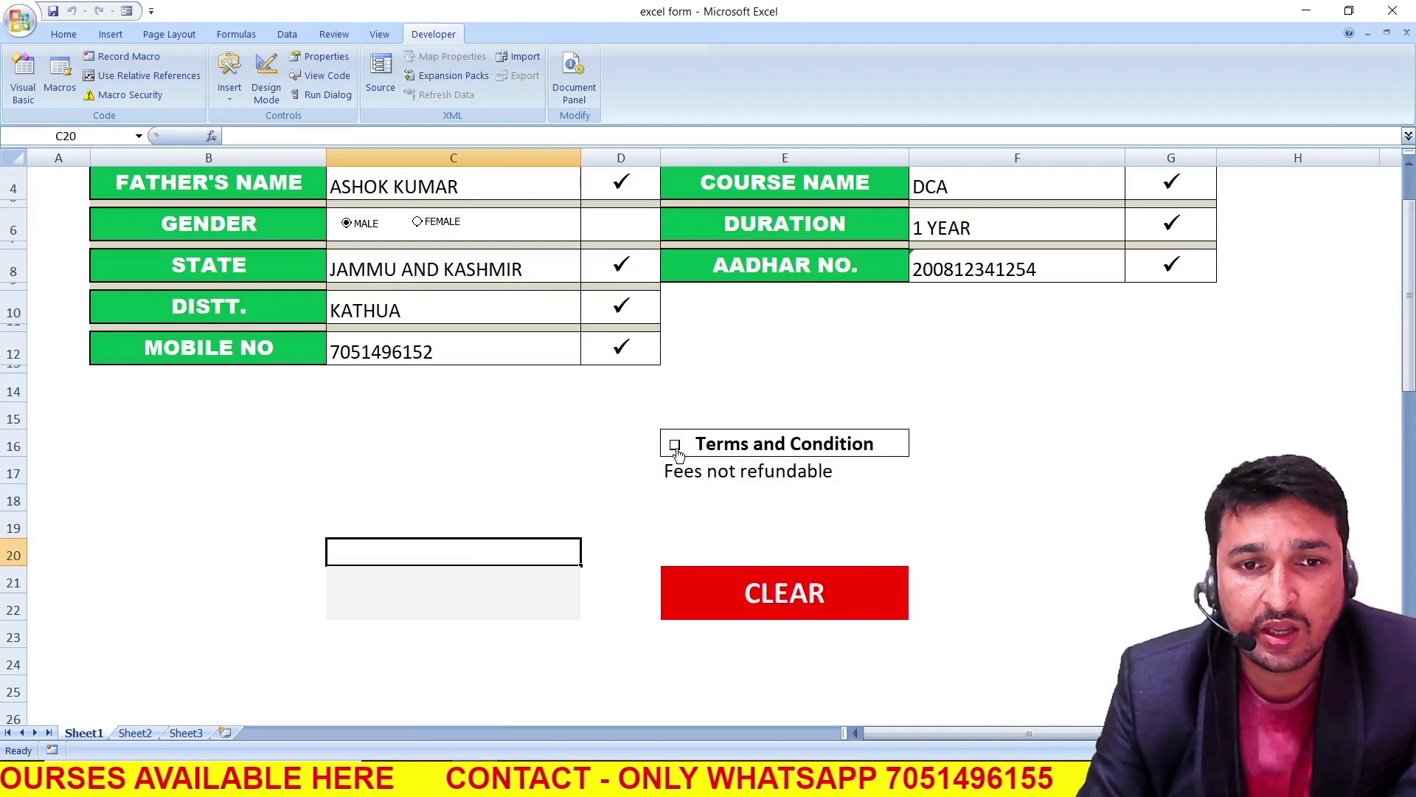
left_click(674, 446)
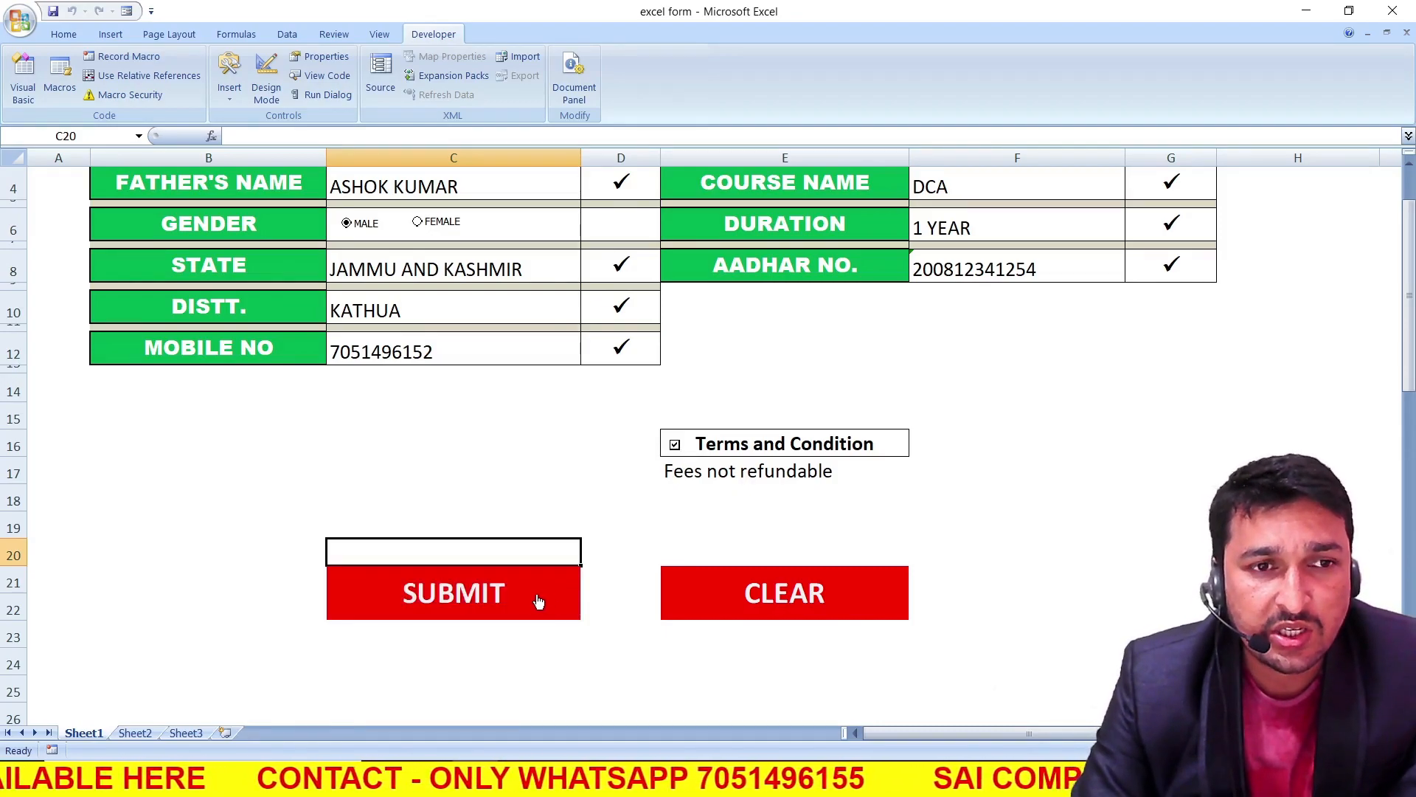
Submit the completed admission form
scroll(532, 590, "up", 1)
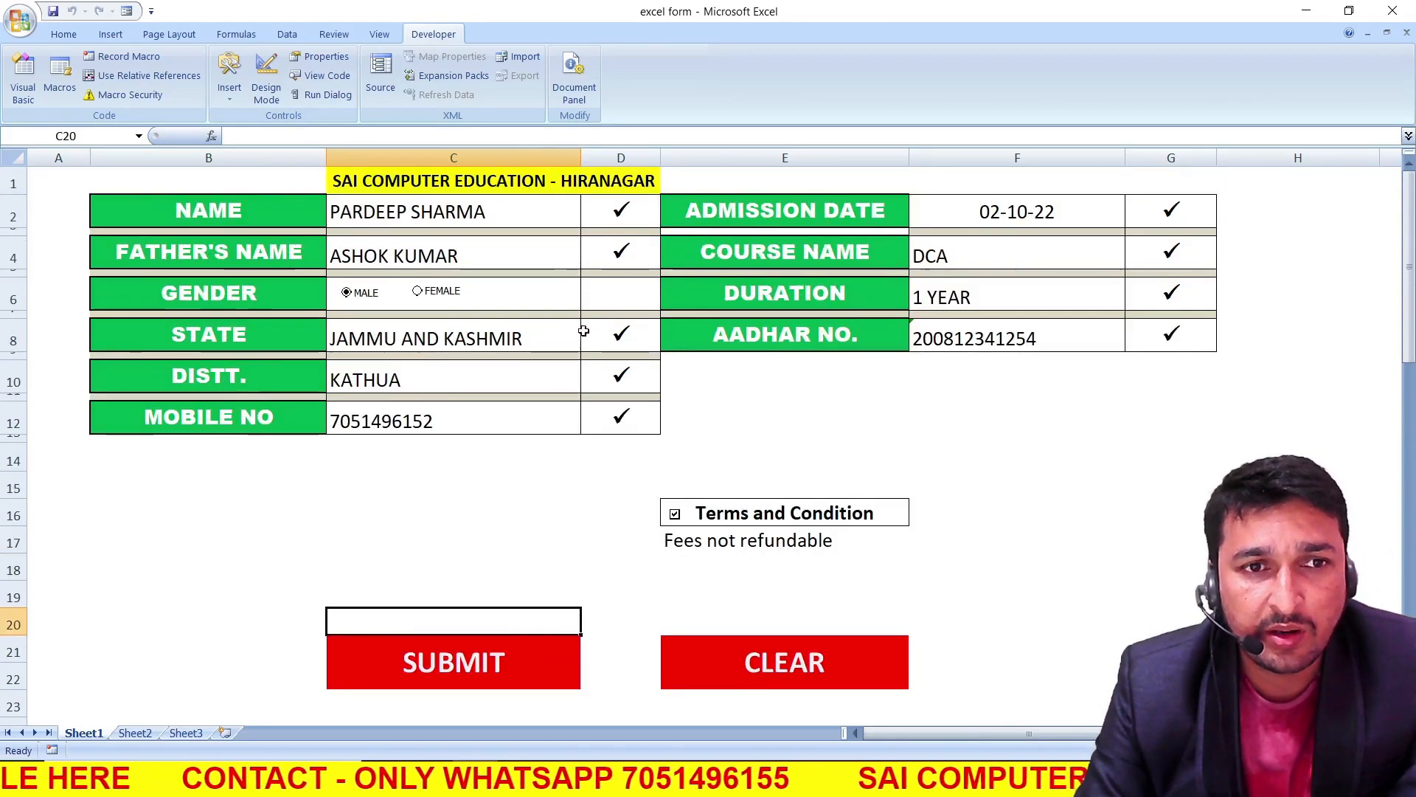
left_click(506, 657)
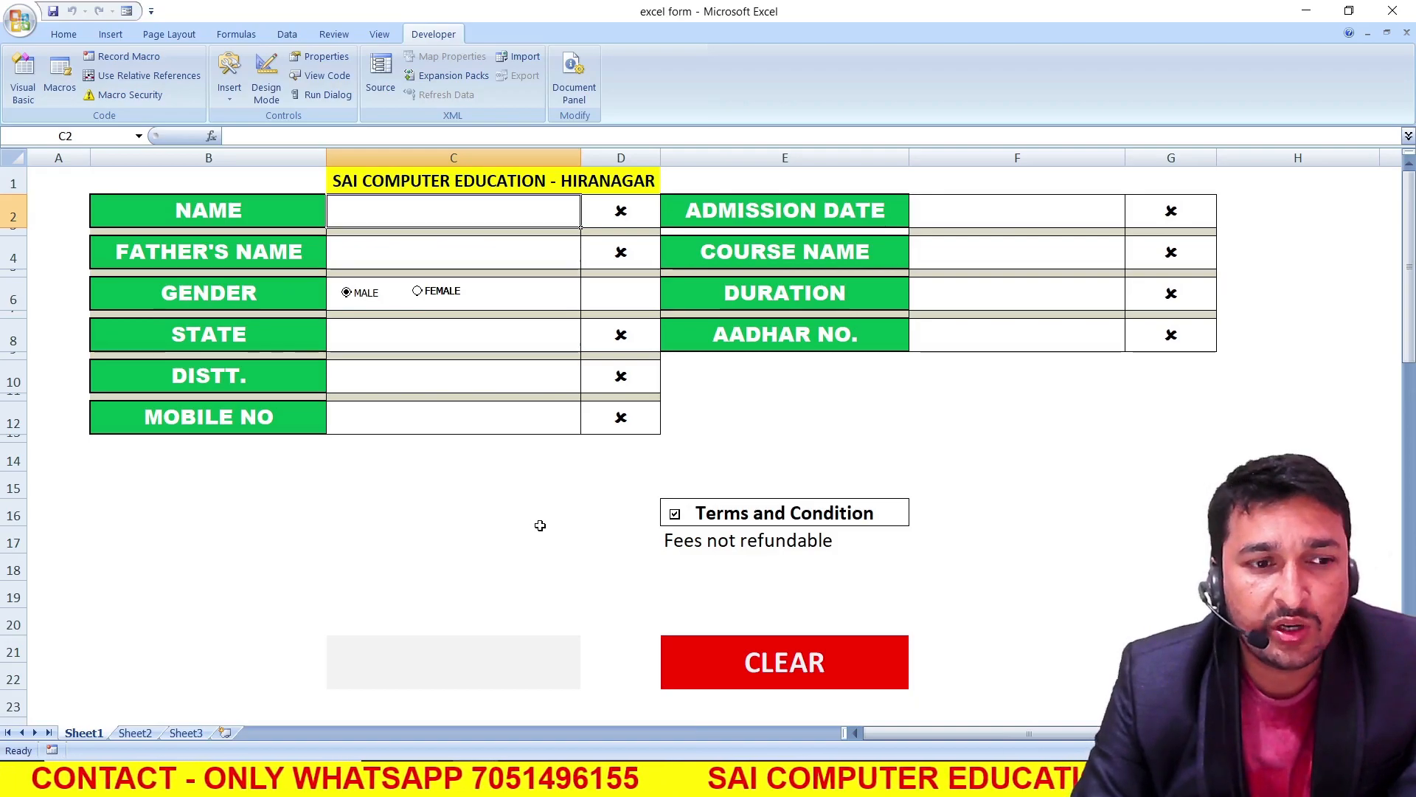
Check the newly submitted student's record in row 5 of Sheet2, and return to the form on Sheet1
left_click(135, 732)
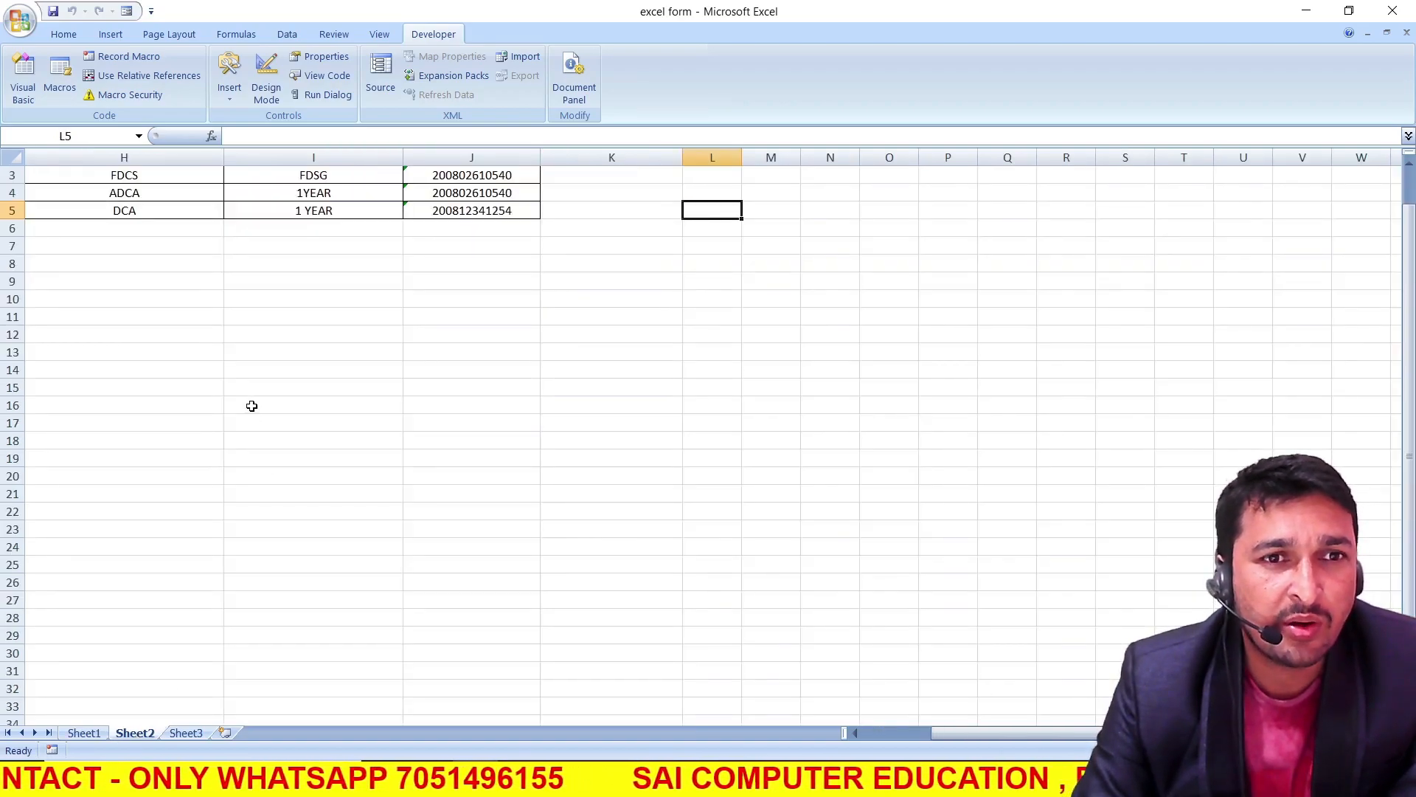
left_click_drag(908, 733, 794, 740)
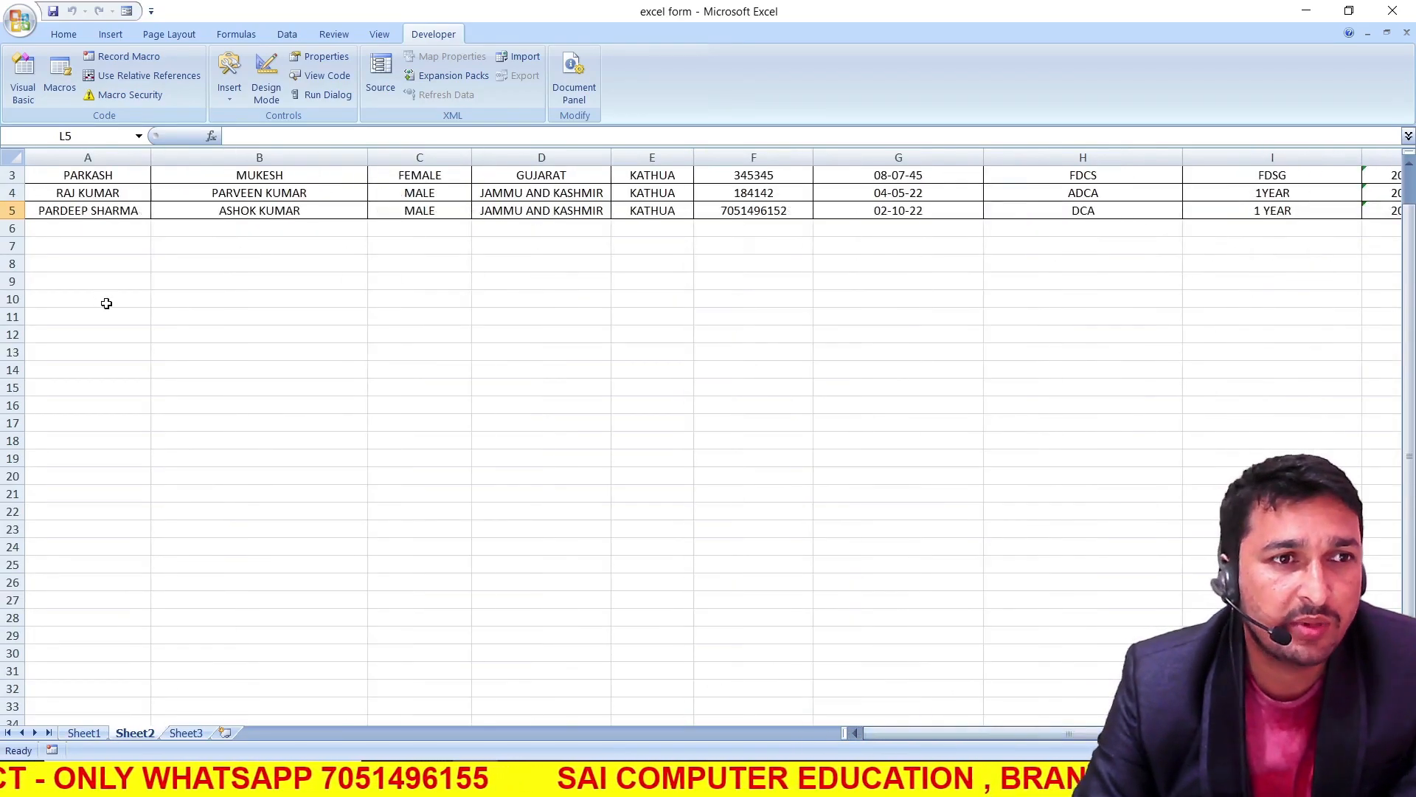
scroll(107, 304, "up", 1)
left_click(133, 263)
left_click(238, 263)
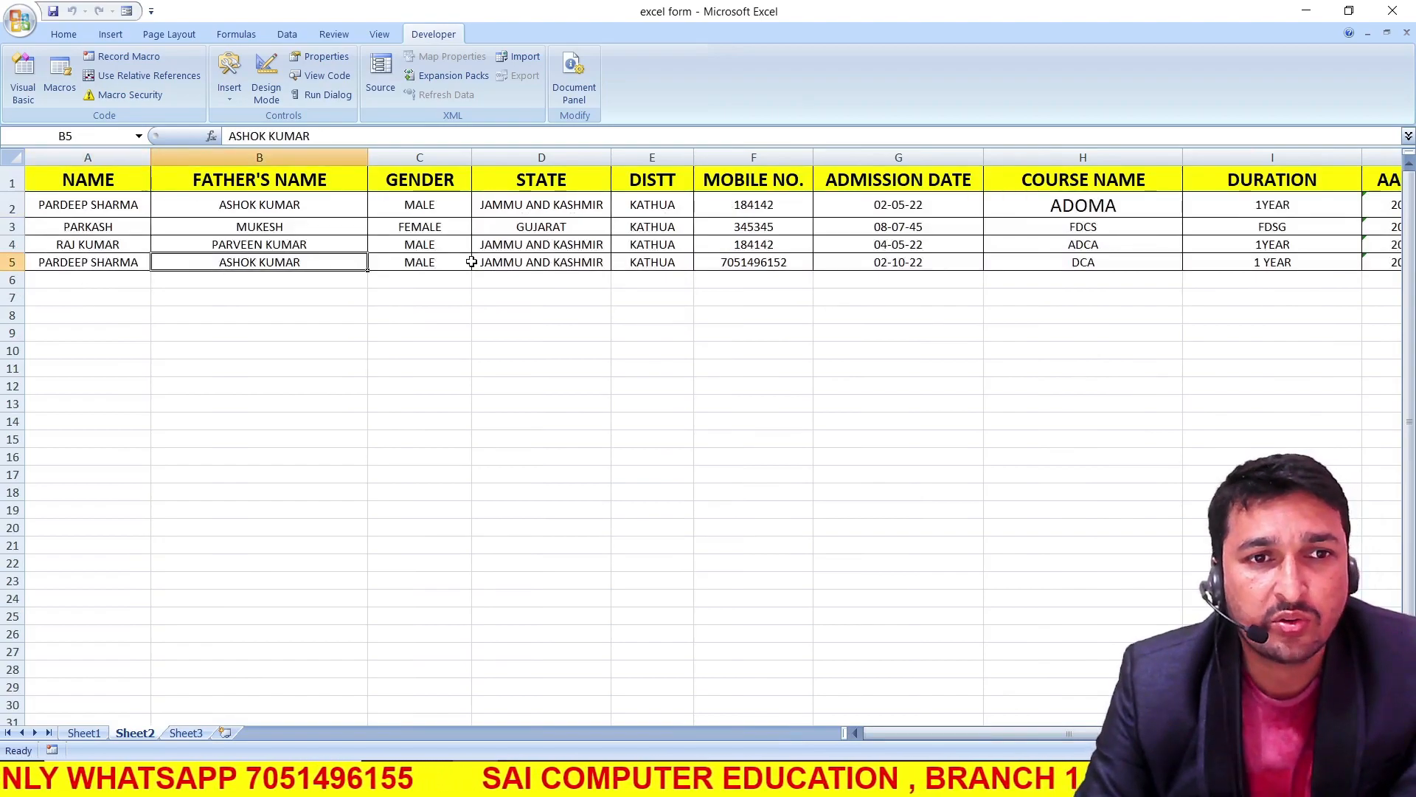
key("Tab")
key("ctrl+Page_Up")
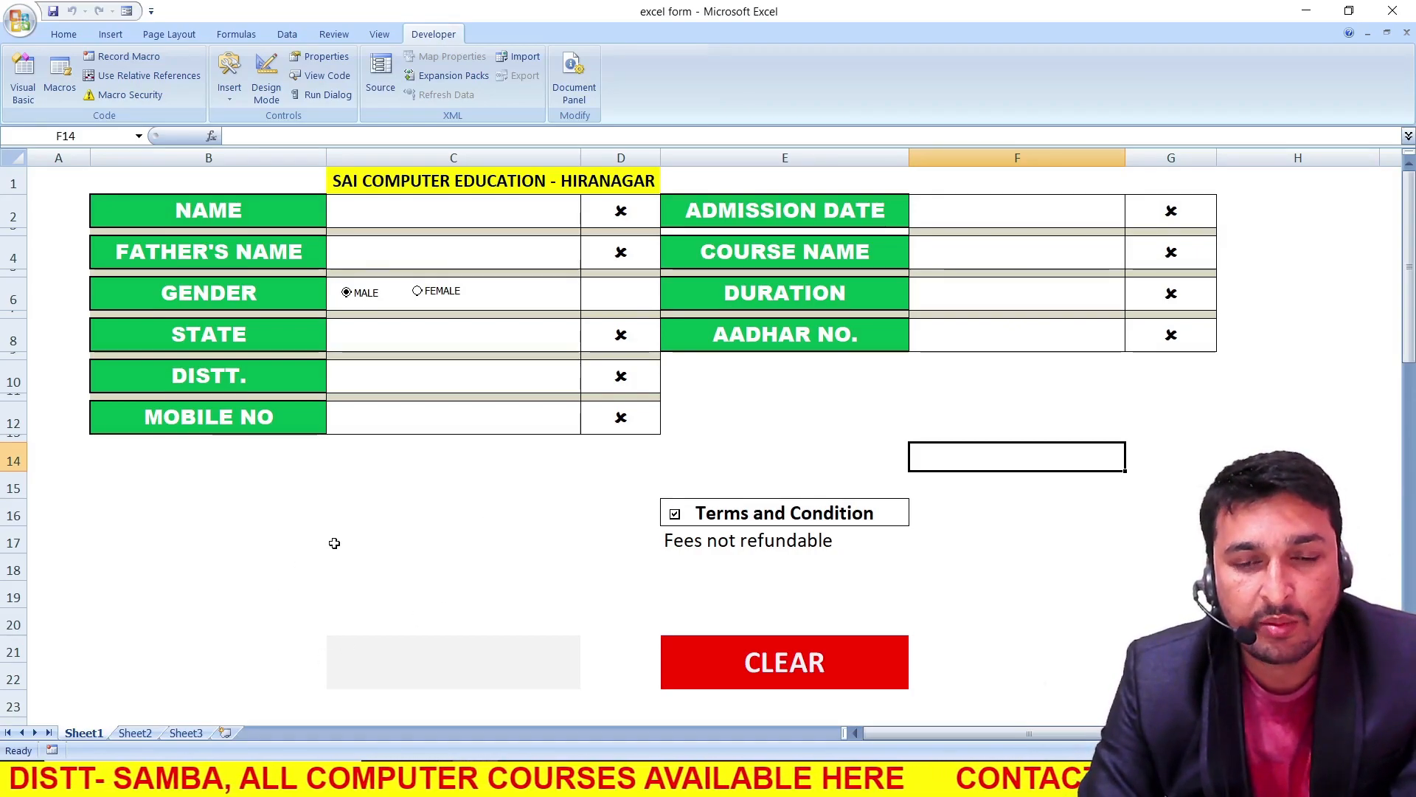
Switch to the blank workbook Book2
left_click(361, 512)
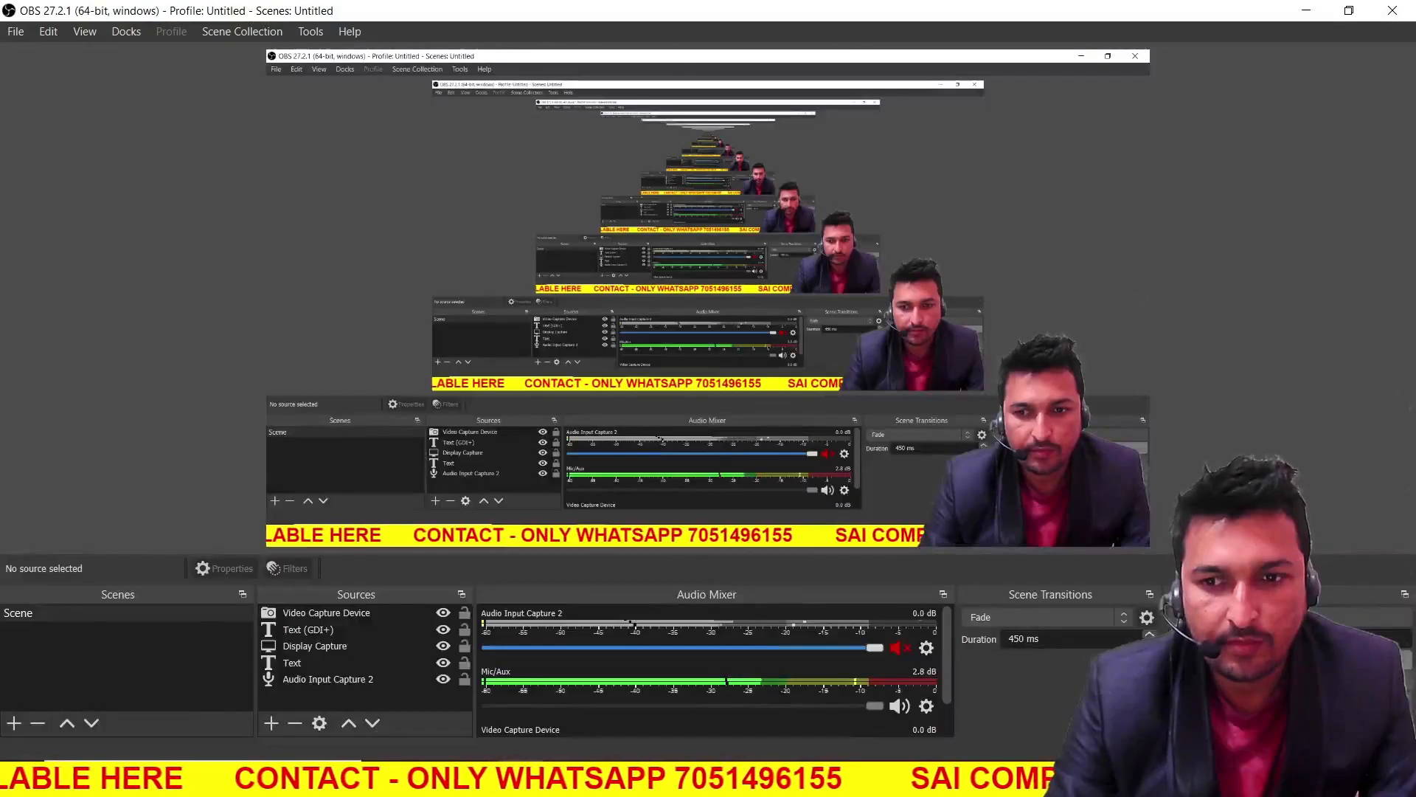
mouse_move(575, 771)
left_click(588, 717)
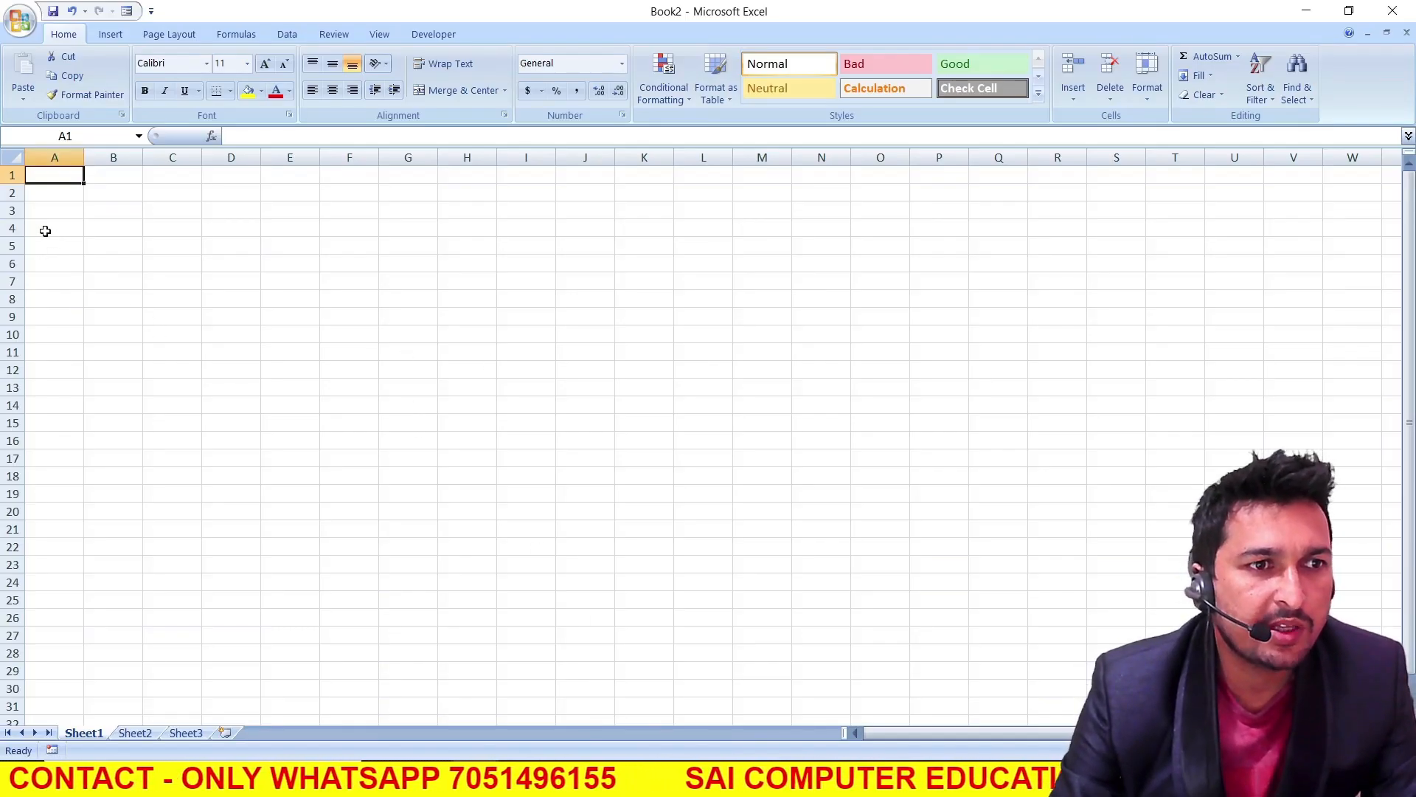
Shrink every second row from row 3 to row 15 to a thin separator height
left_click(7, 211)
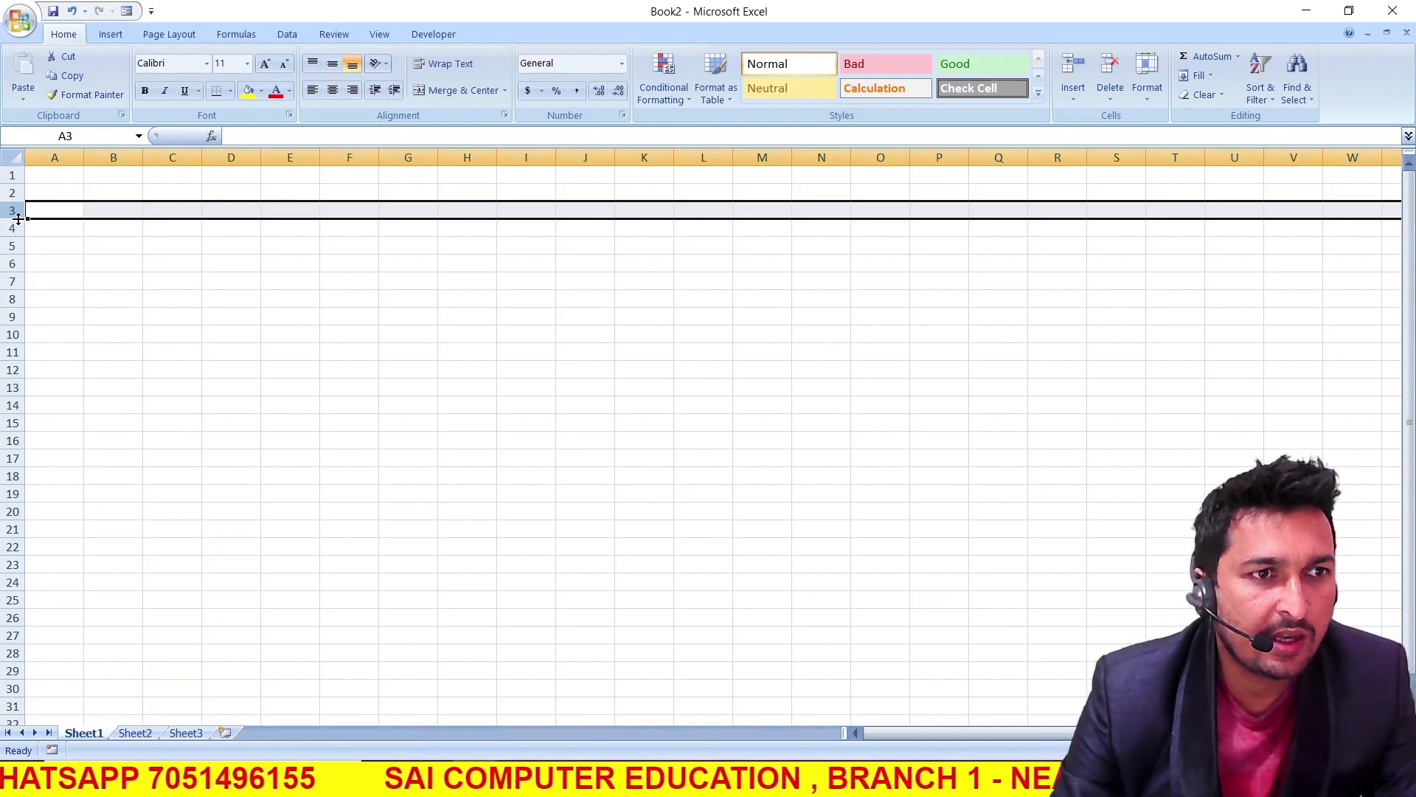
left_click_drag(18, 219, 11, 203)
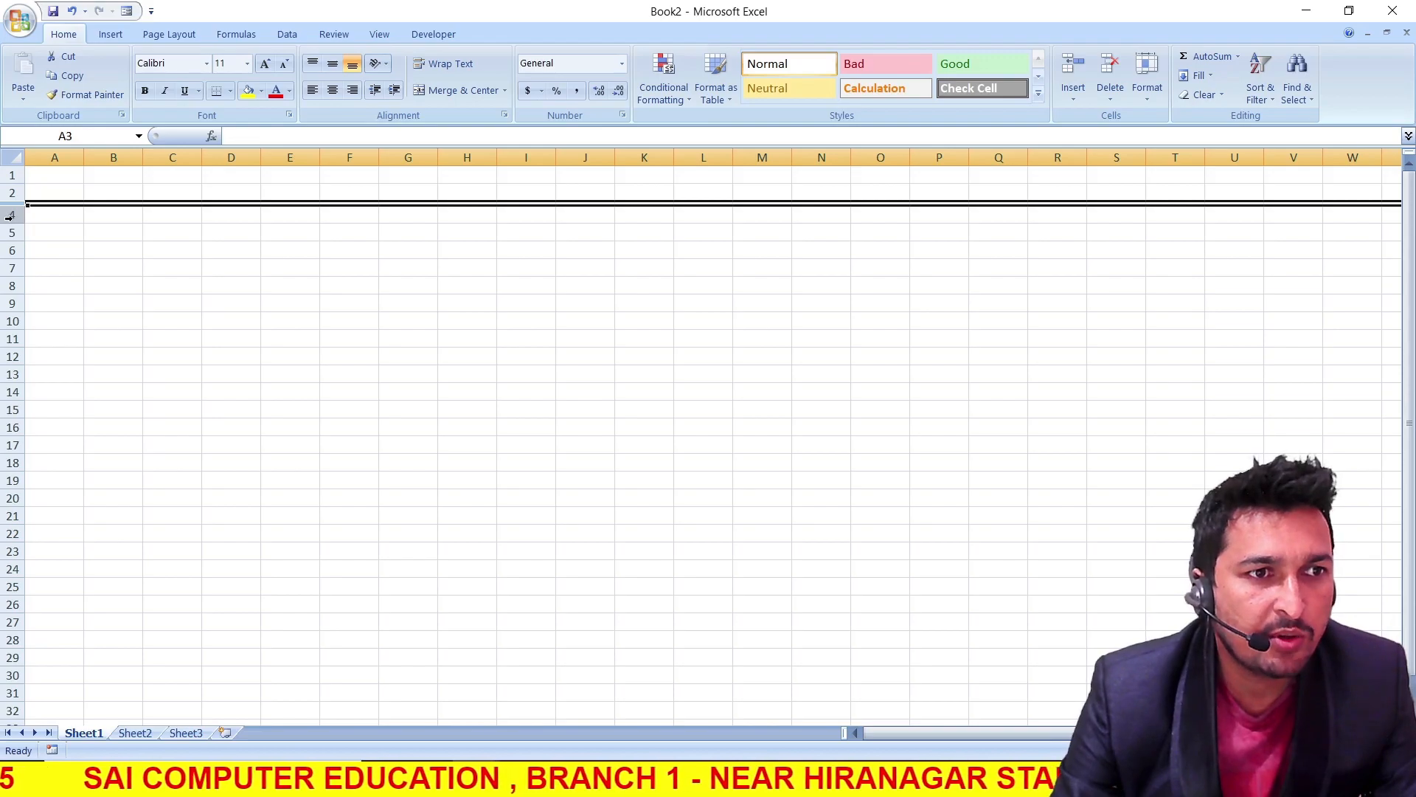
left_click_drag(13, 241, 14, 225)
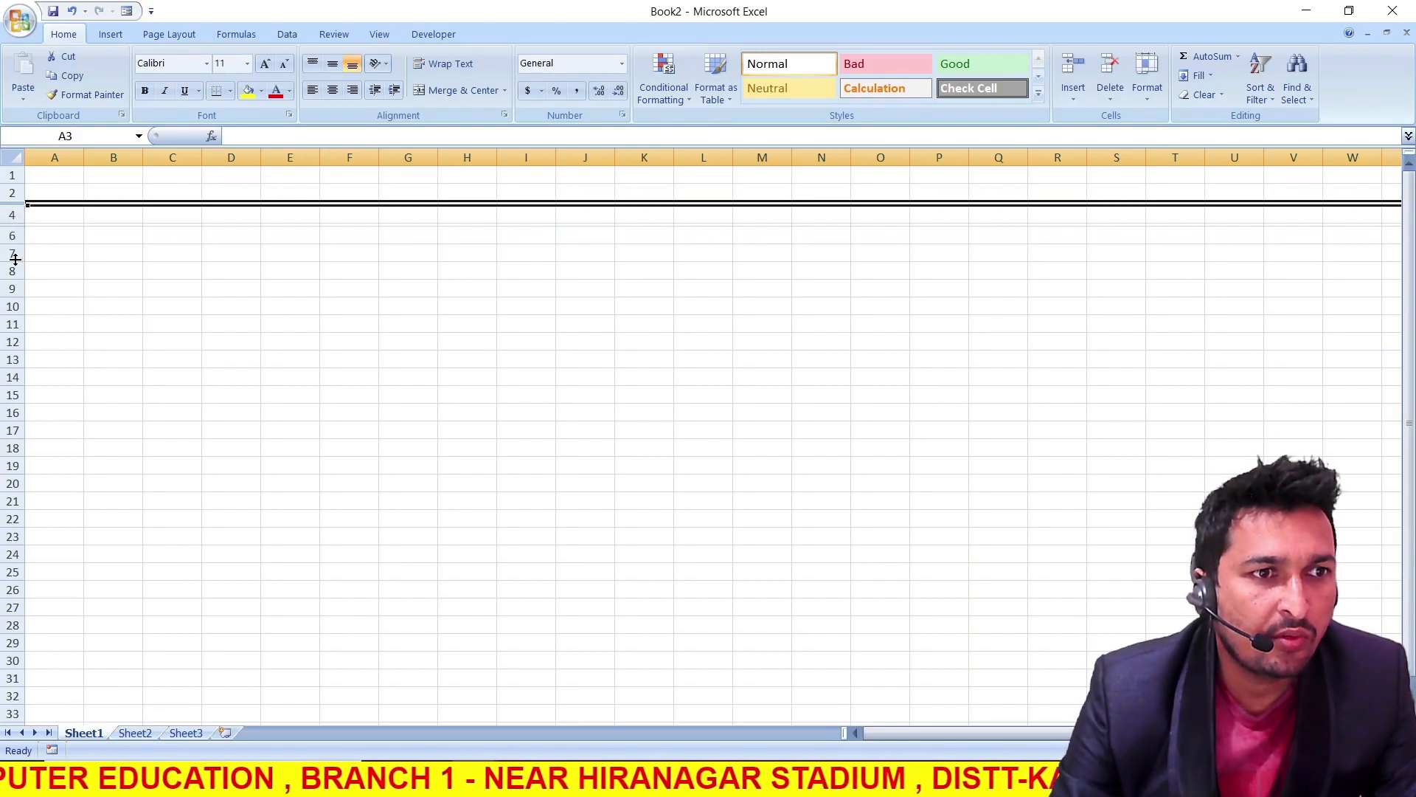
left_click_drag(14, 261, 14, 292)
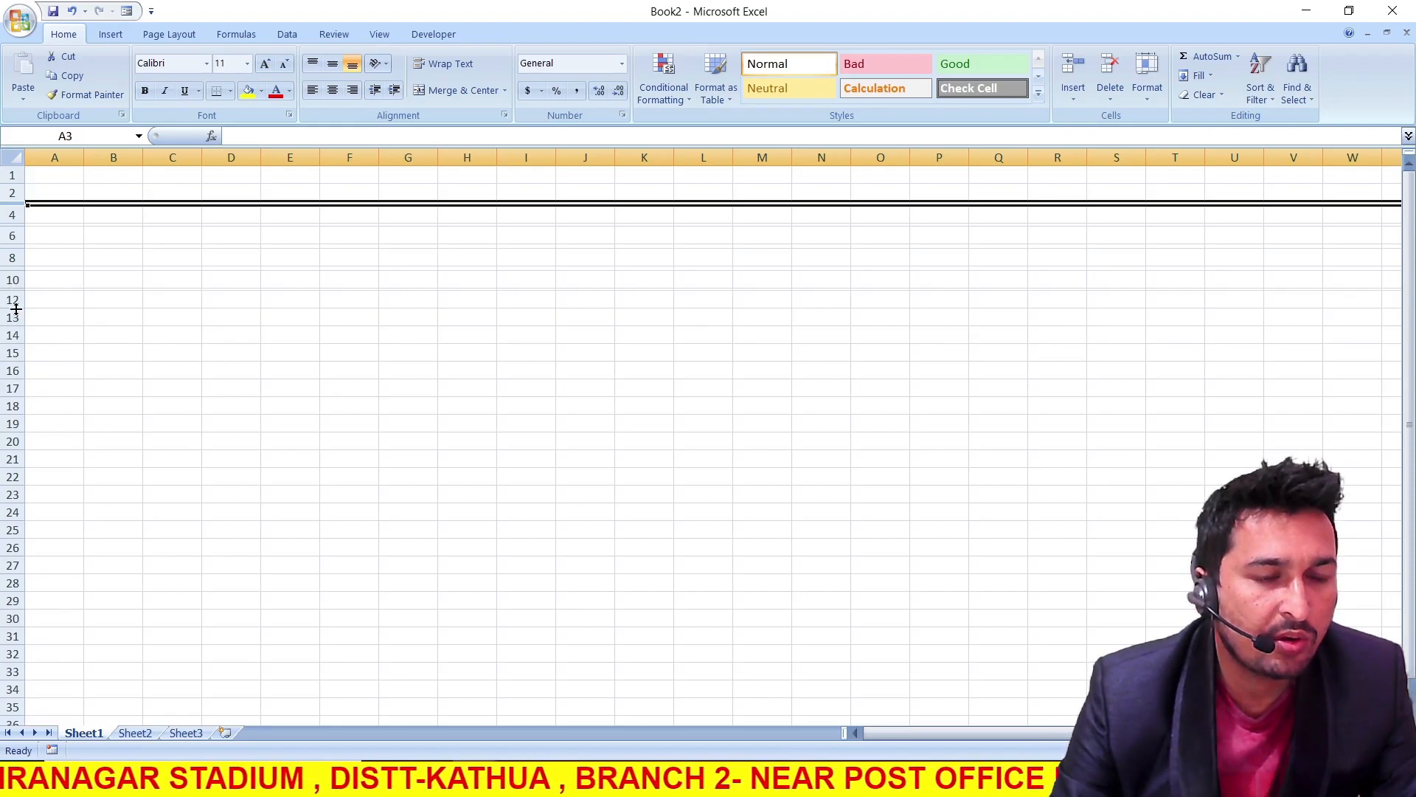
left_click_drag(19, 325, 15, 311)
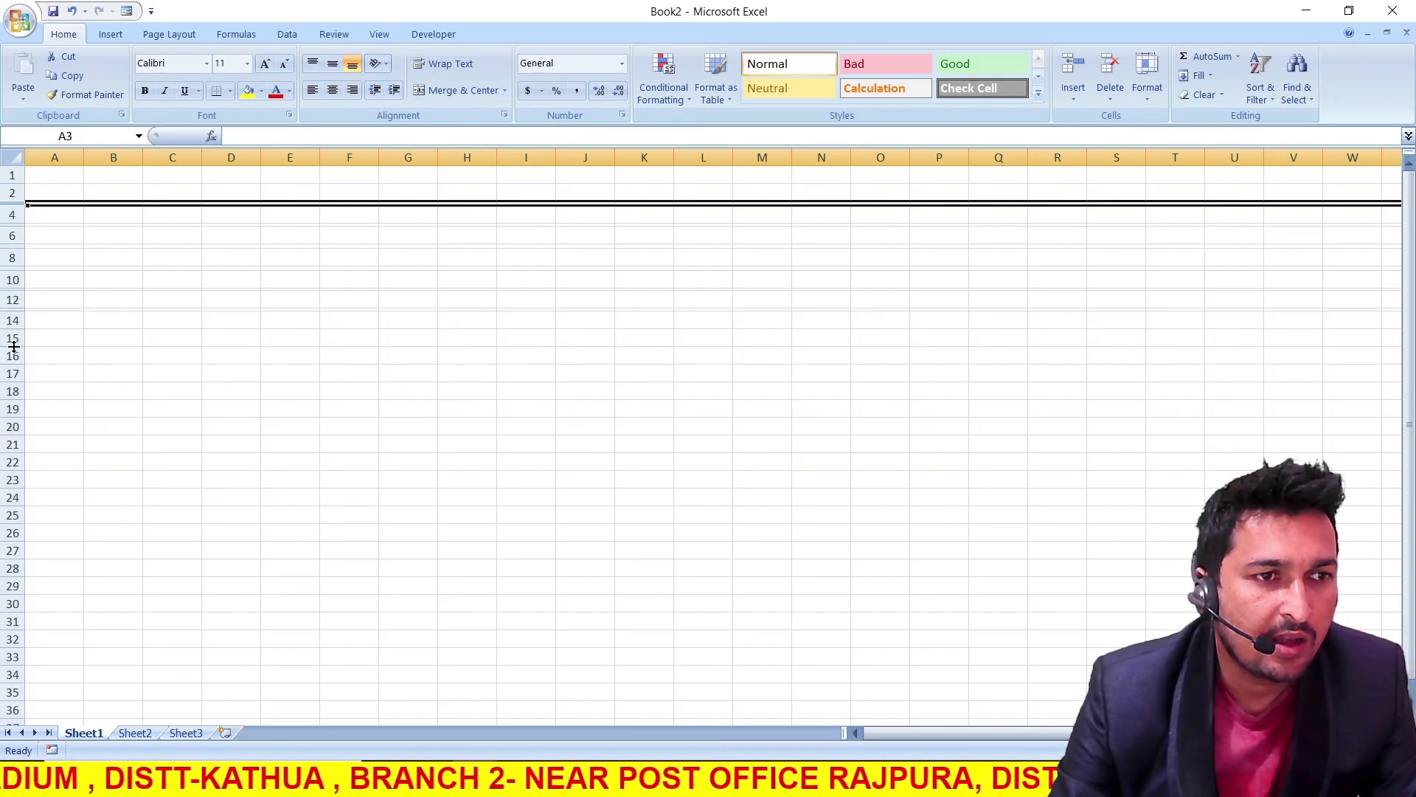
left_click_drag(14, 344, 13, 332)
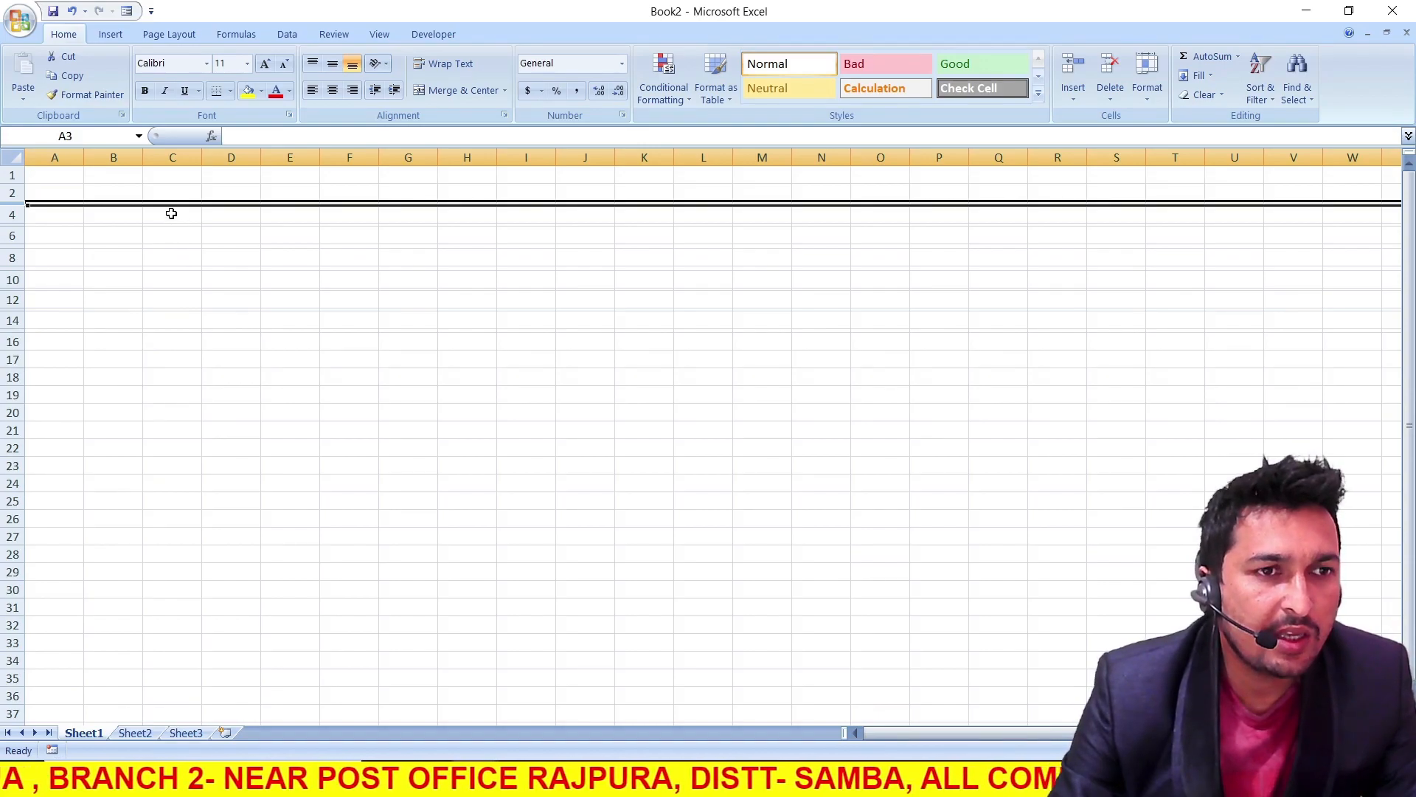
Widen column B for the field labels and column C for the entries
left_click_drag(143, 148, 241, 151)
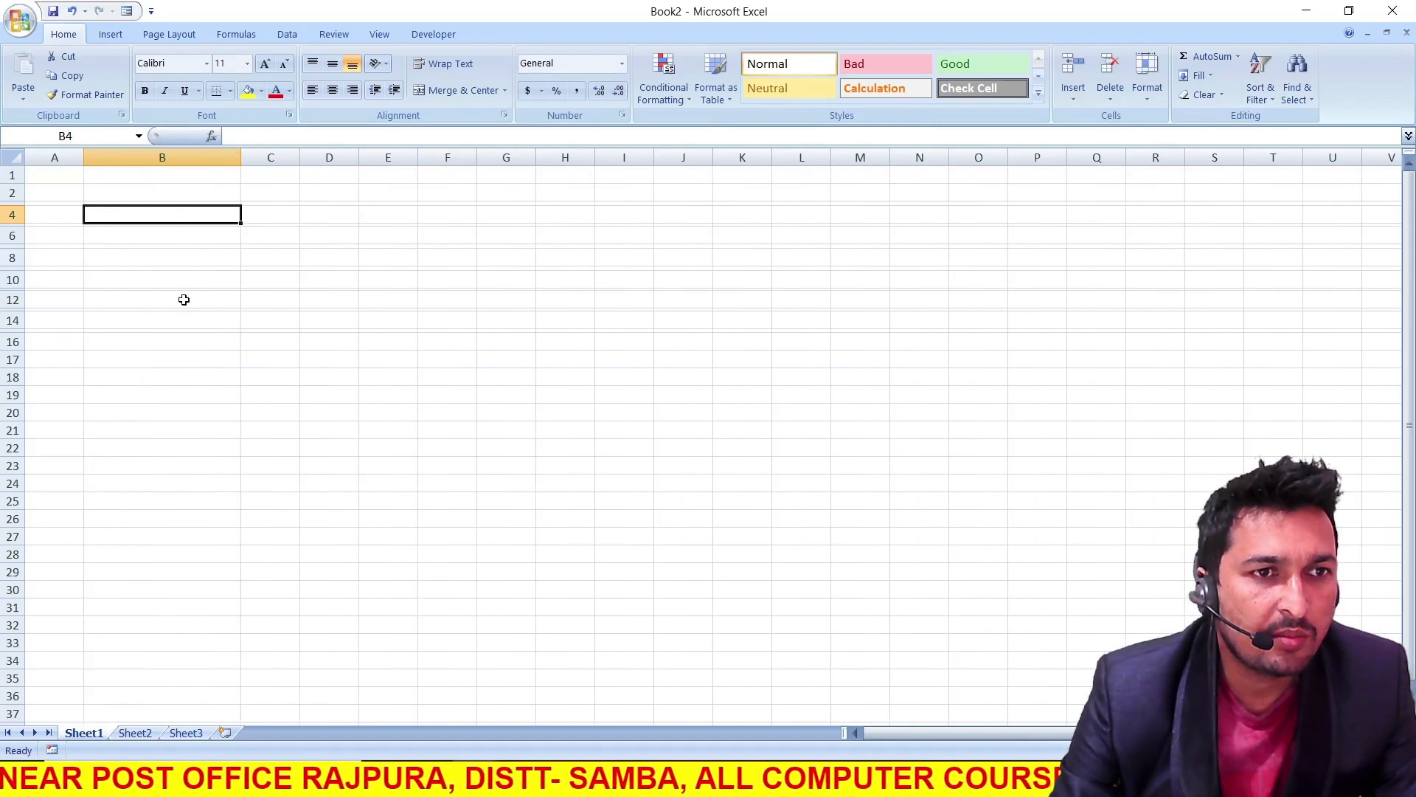
left_click_drag(300, 152, 351, 168)
left_click(290, 211)
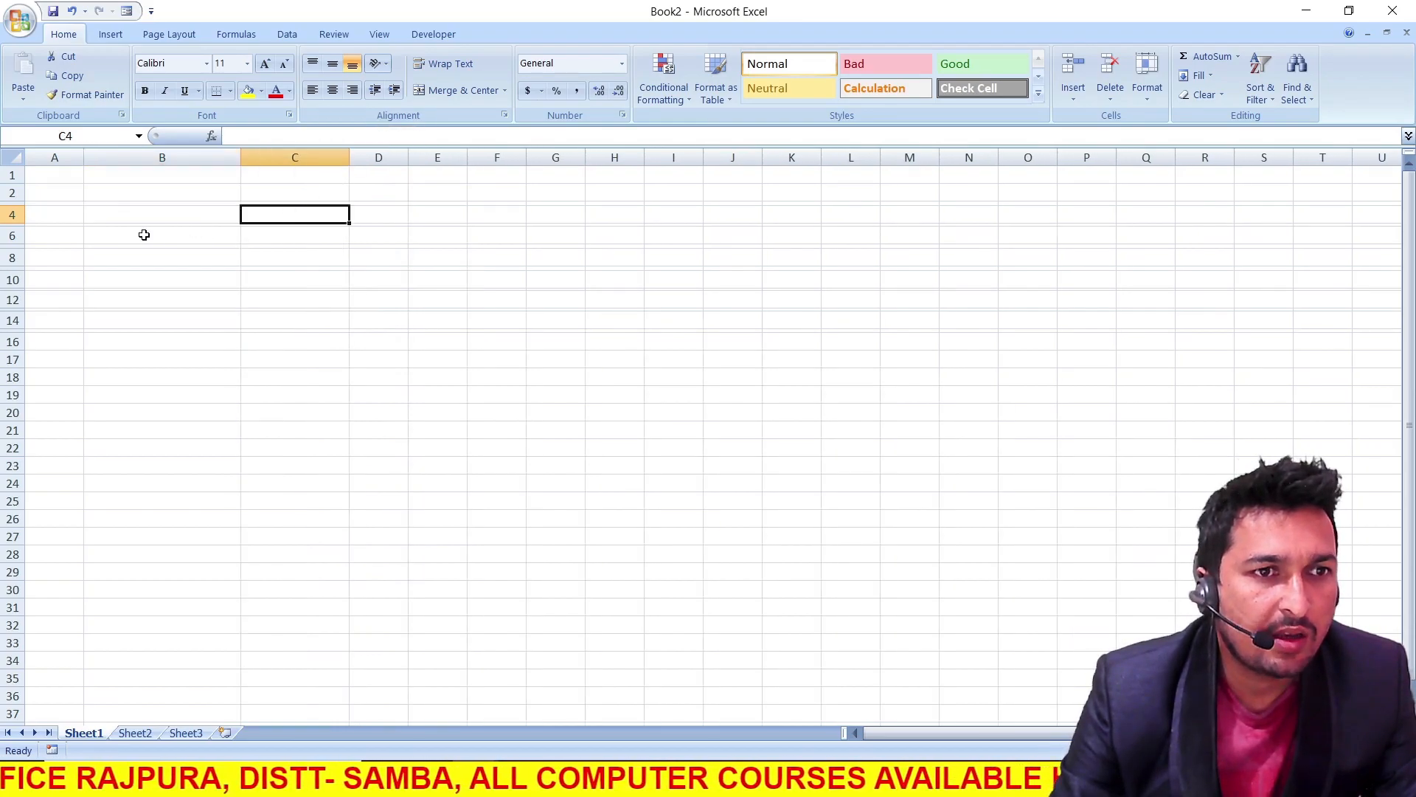
Fill columns B to G of the thin separator rows 3, 5, 7, 9, 11, 13 and 15 with light tan
scroll(174, 279, "up", 3)
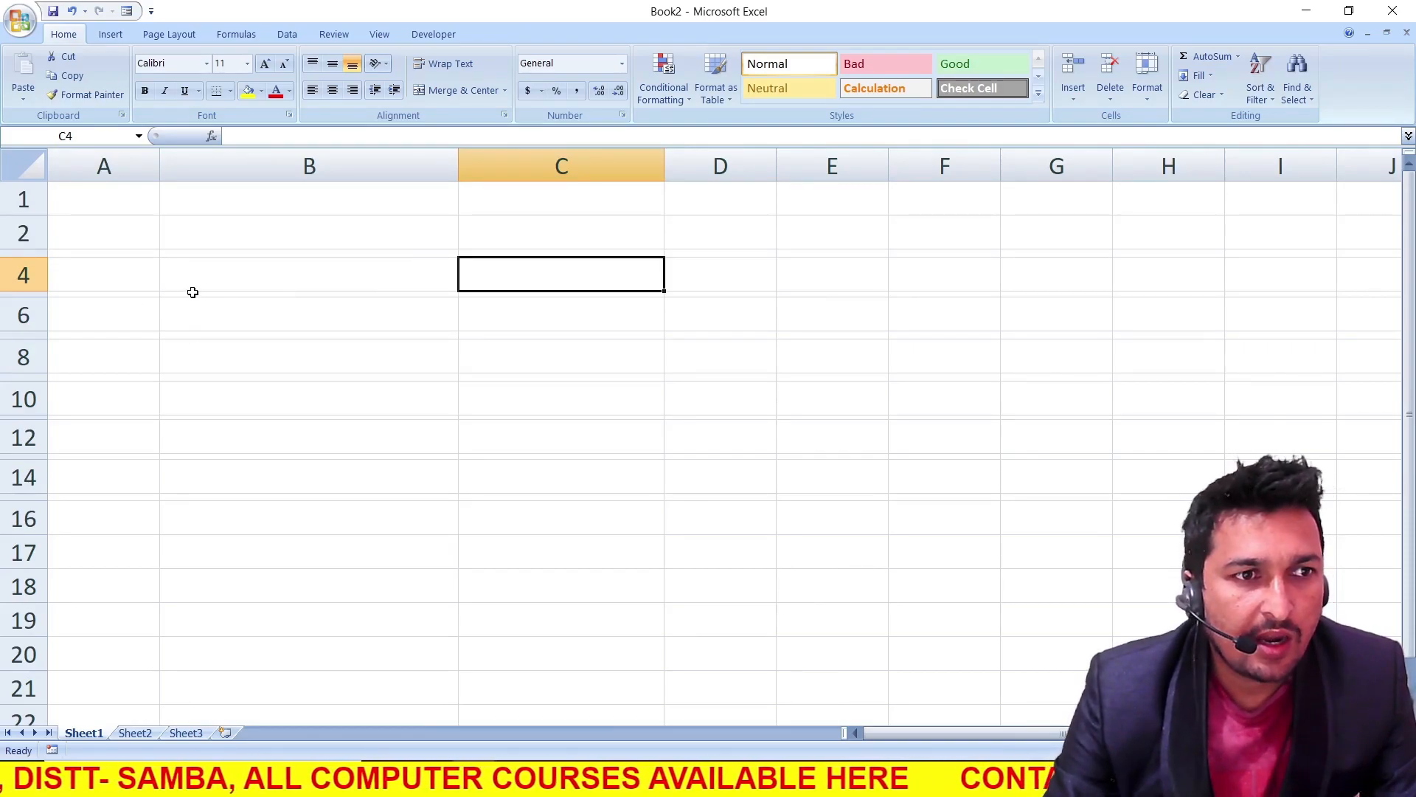
left_click(172, 253)
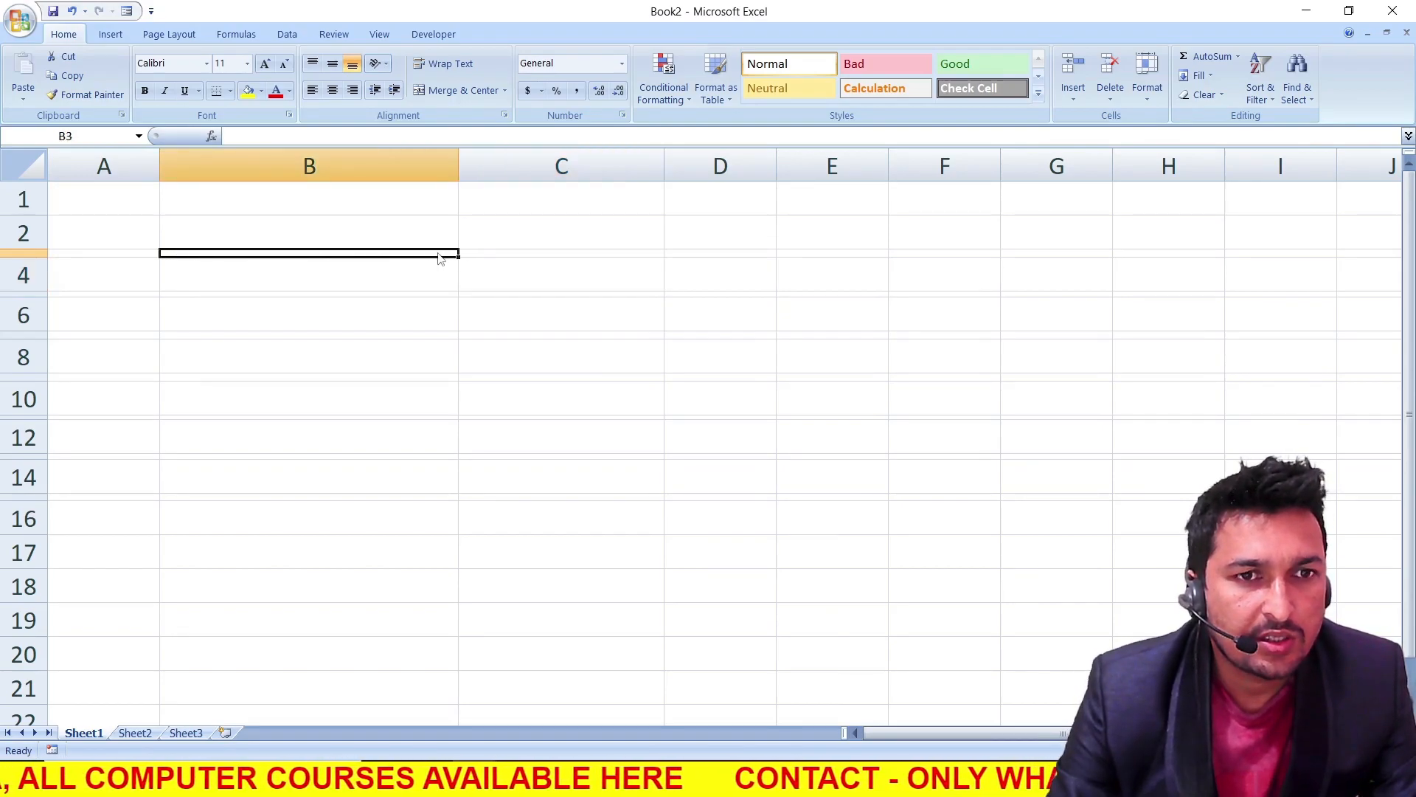
left_click_drag(317, 254, 1045, 255)
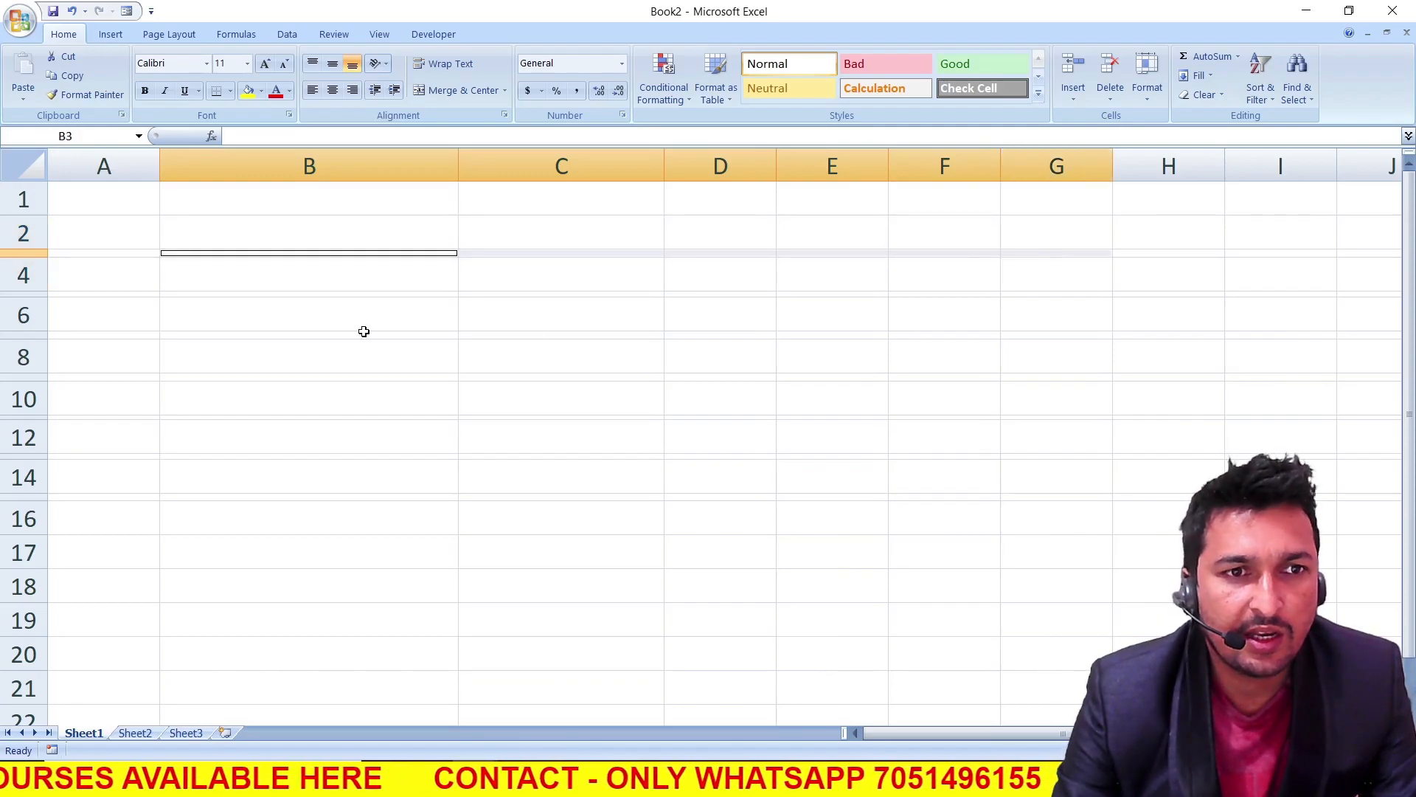
left_click_drag(203, 295, 1100, 294)
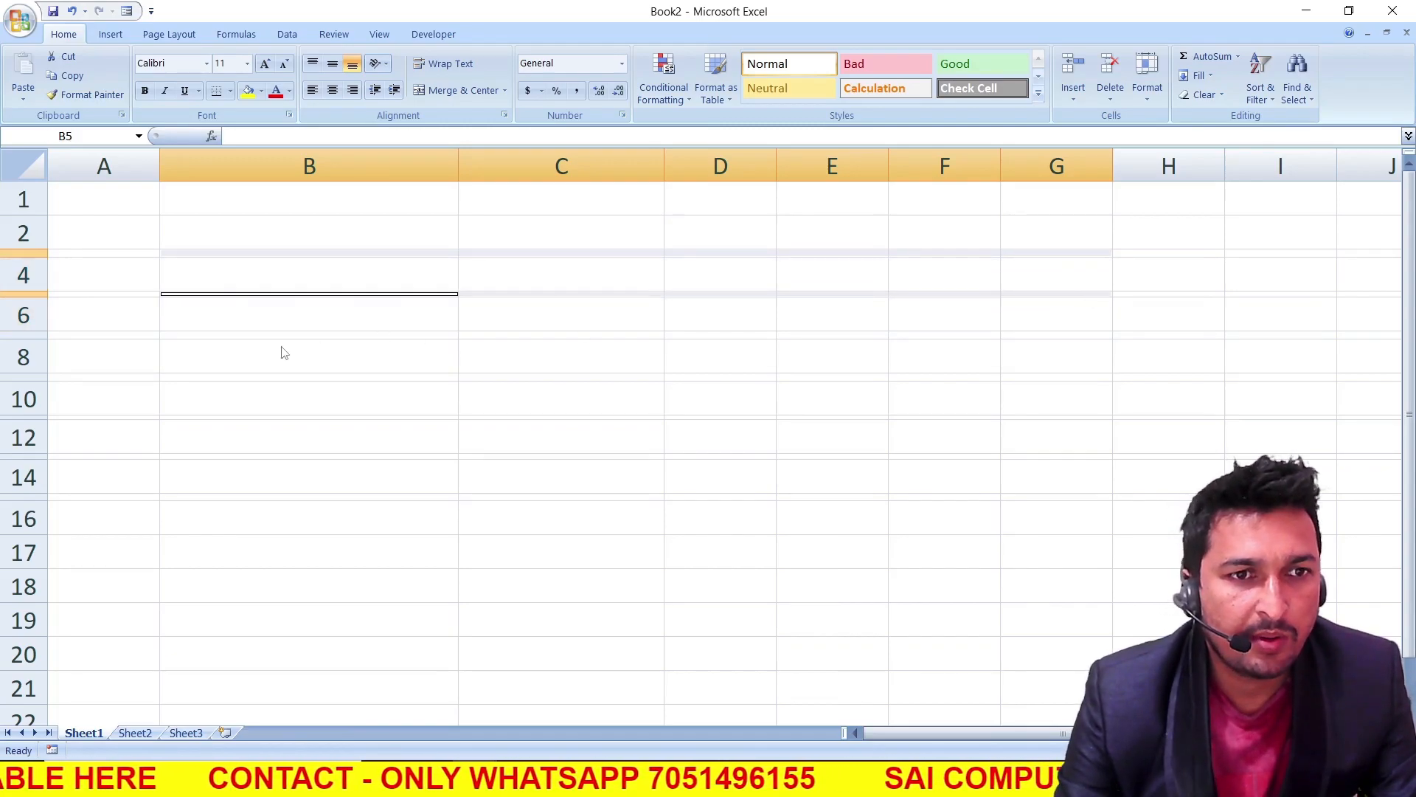
left_click_drag(177, 333, 1079, 334)
left_click_drag(172, 374, 1057, 379)
left_click(167, 416)
left_click_drag(167, 416, 1097, 415)
left_click_drag(163, 457, 1098, 455)
left_click_drag(160, 495, 1084, 496)
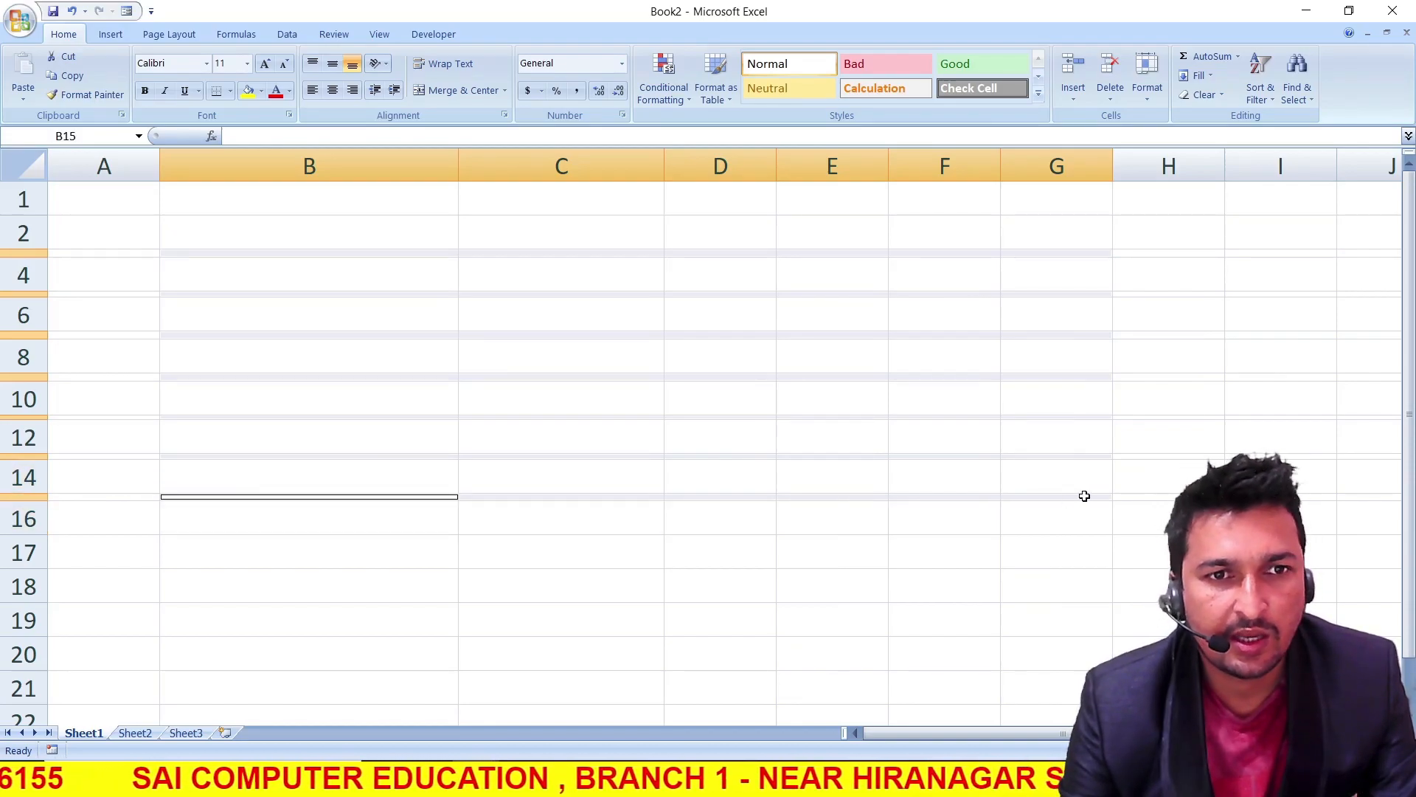
left_click(261, 90)
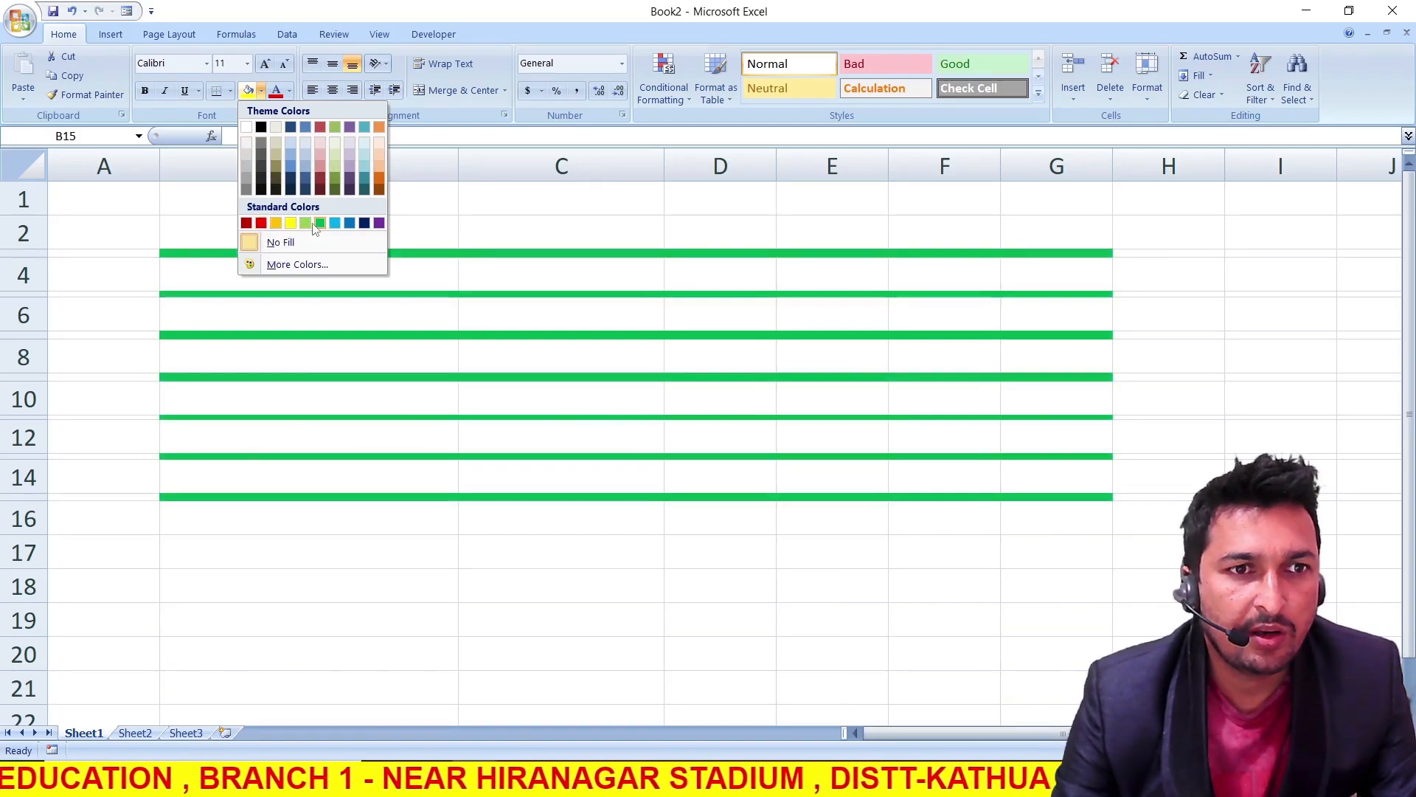
left_click(275, 144)
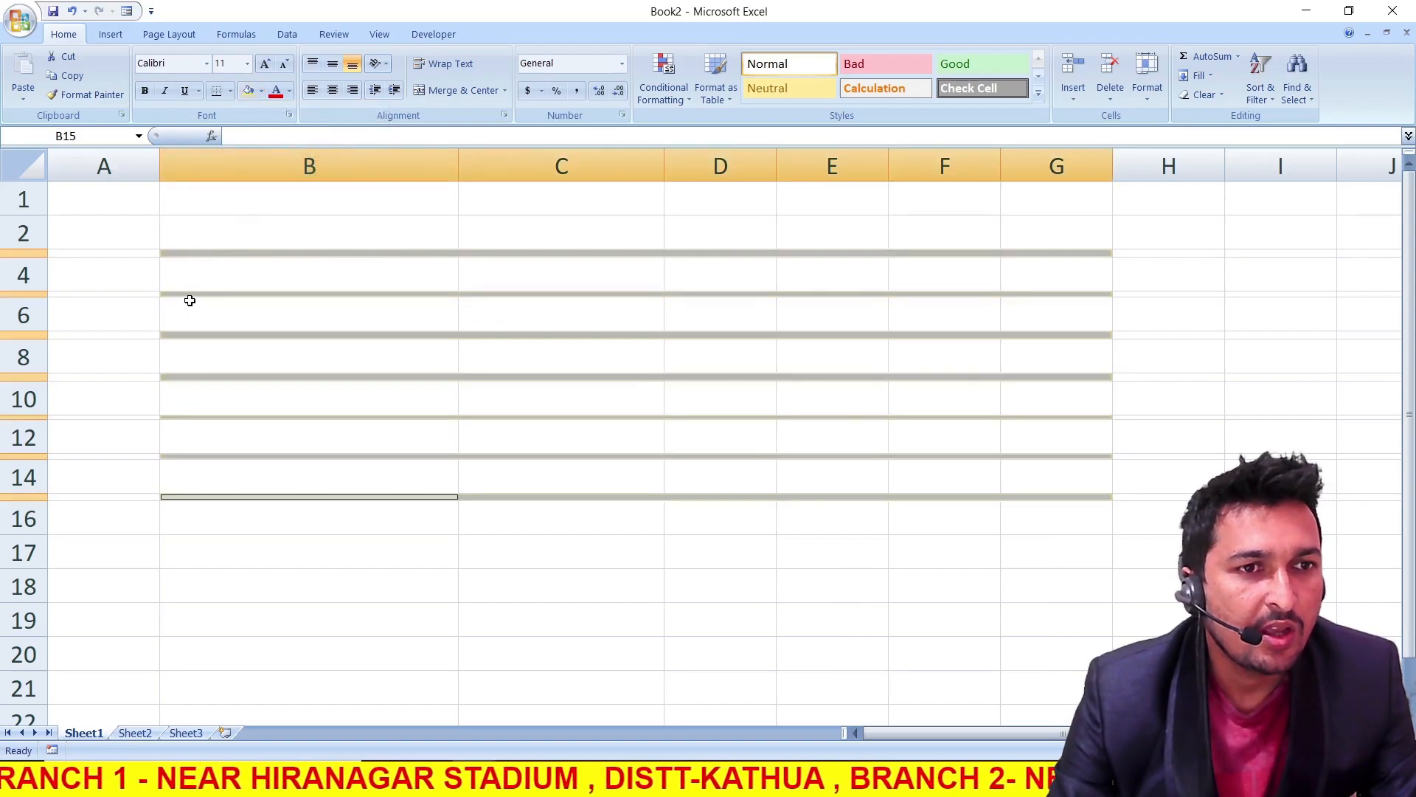
Enter the labels NAME, FATHER'S NAME and GENDER in cells B2, B4 and B6
left_click(197, 271)
left_click(203, 229)
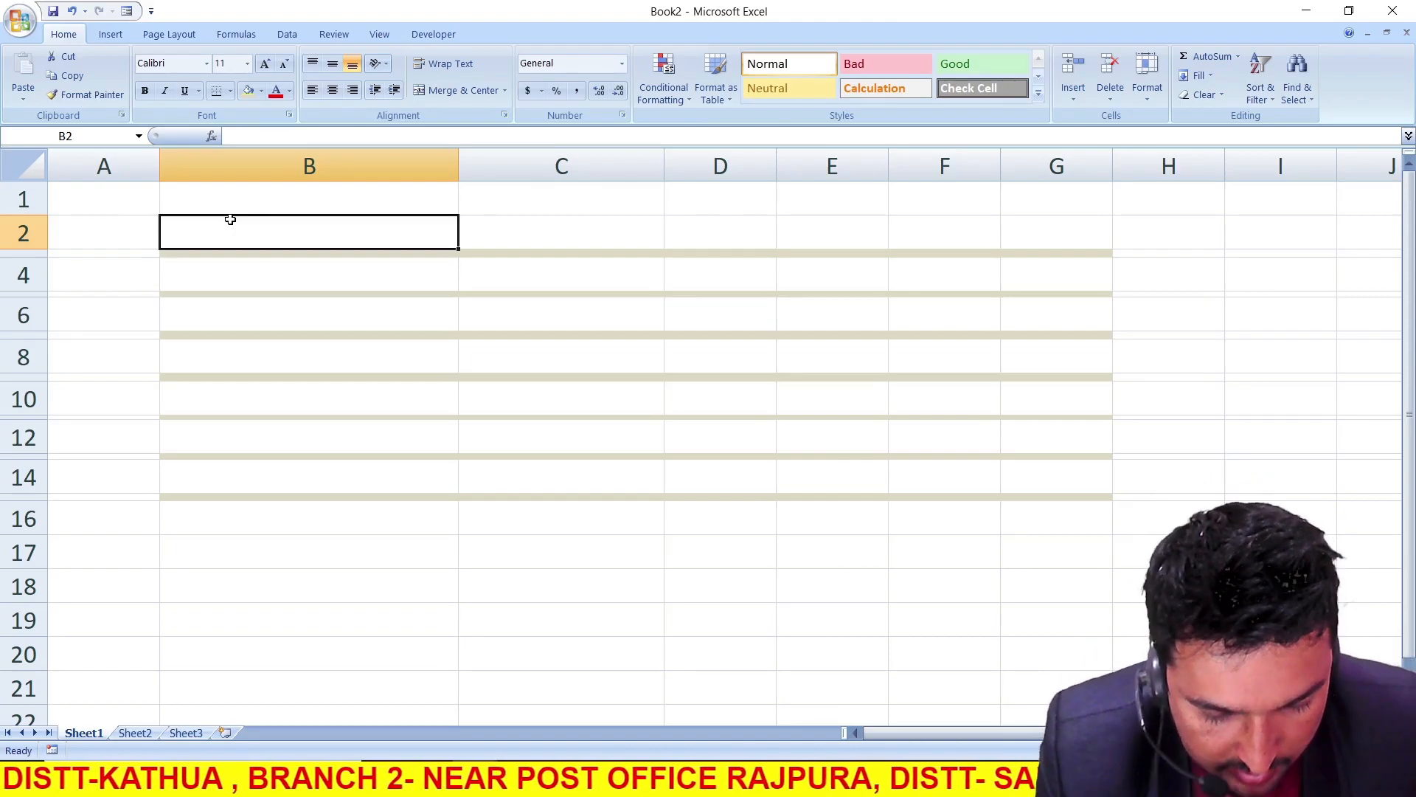
type("NAME")
left_click(228, 283)
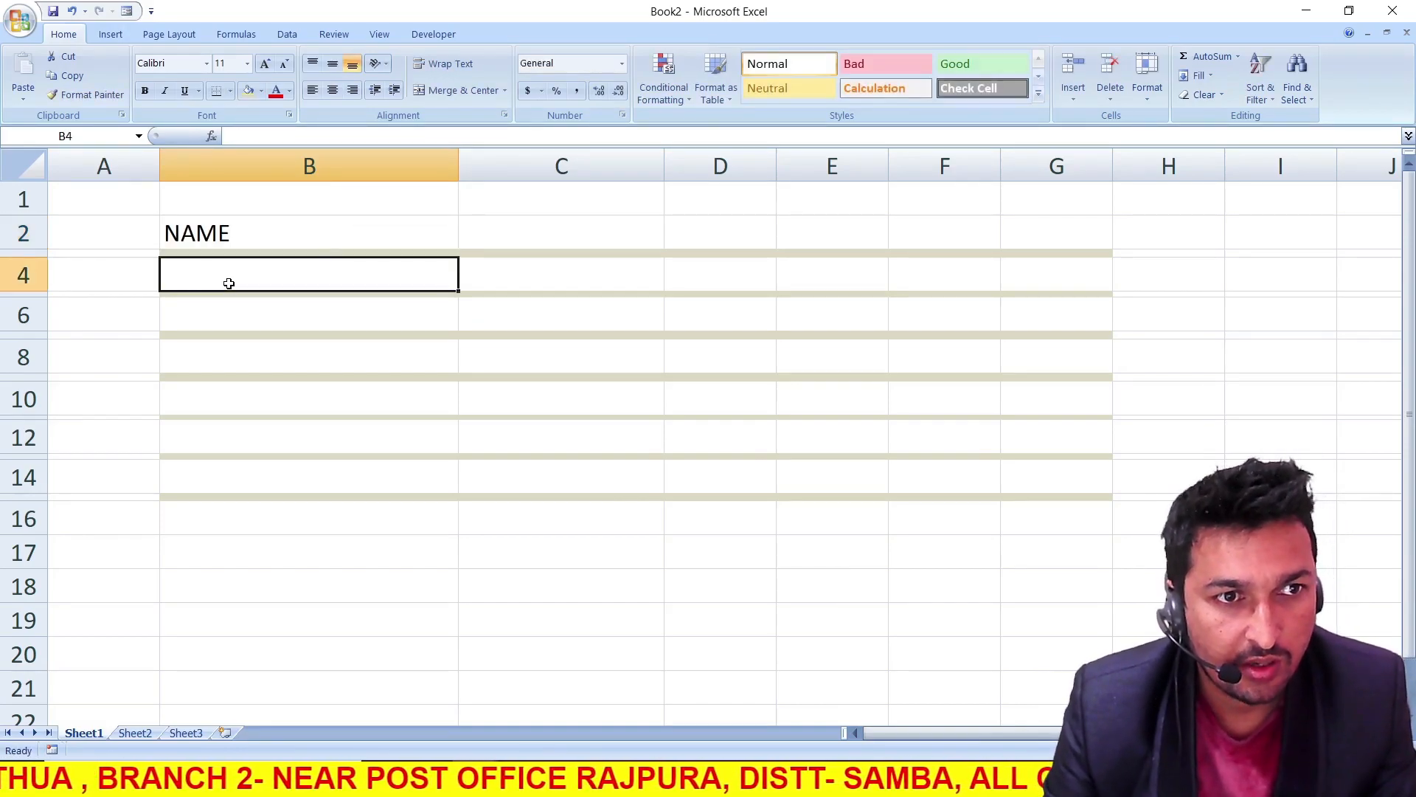
type("FATHE")
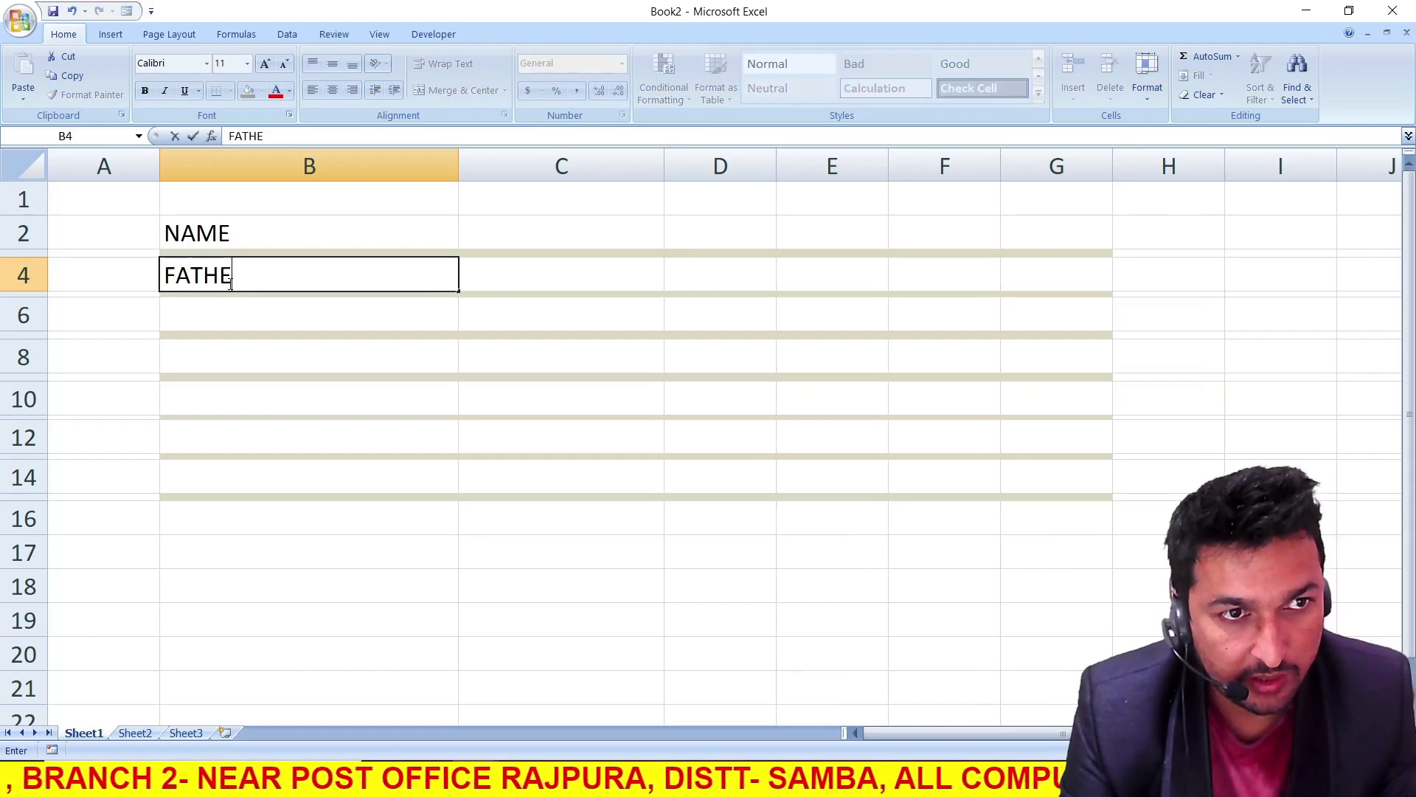
type("R'S NAME")
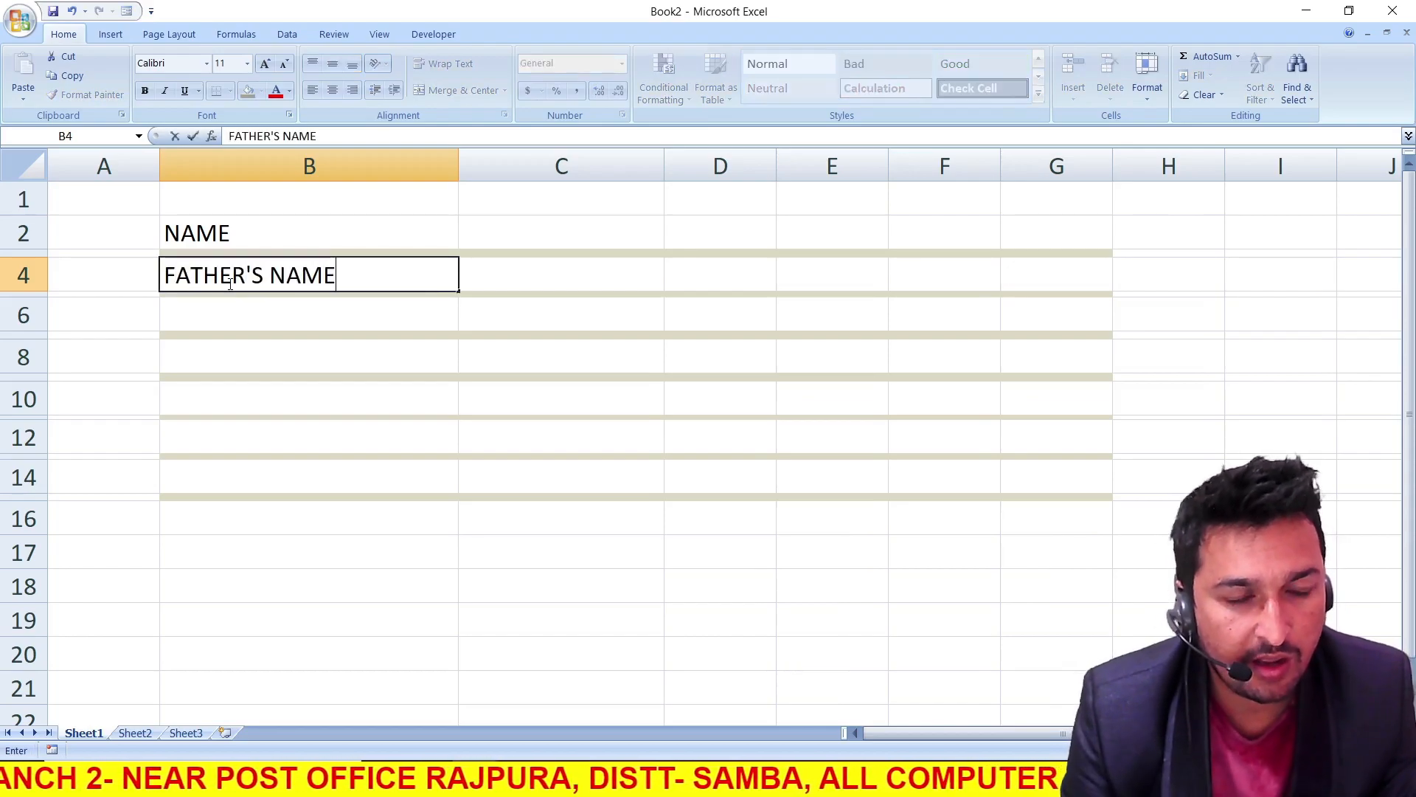
left_click(208, 311)
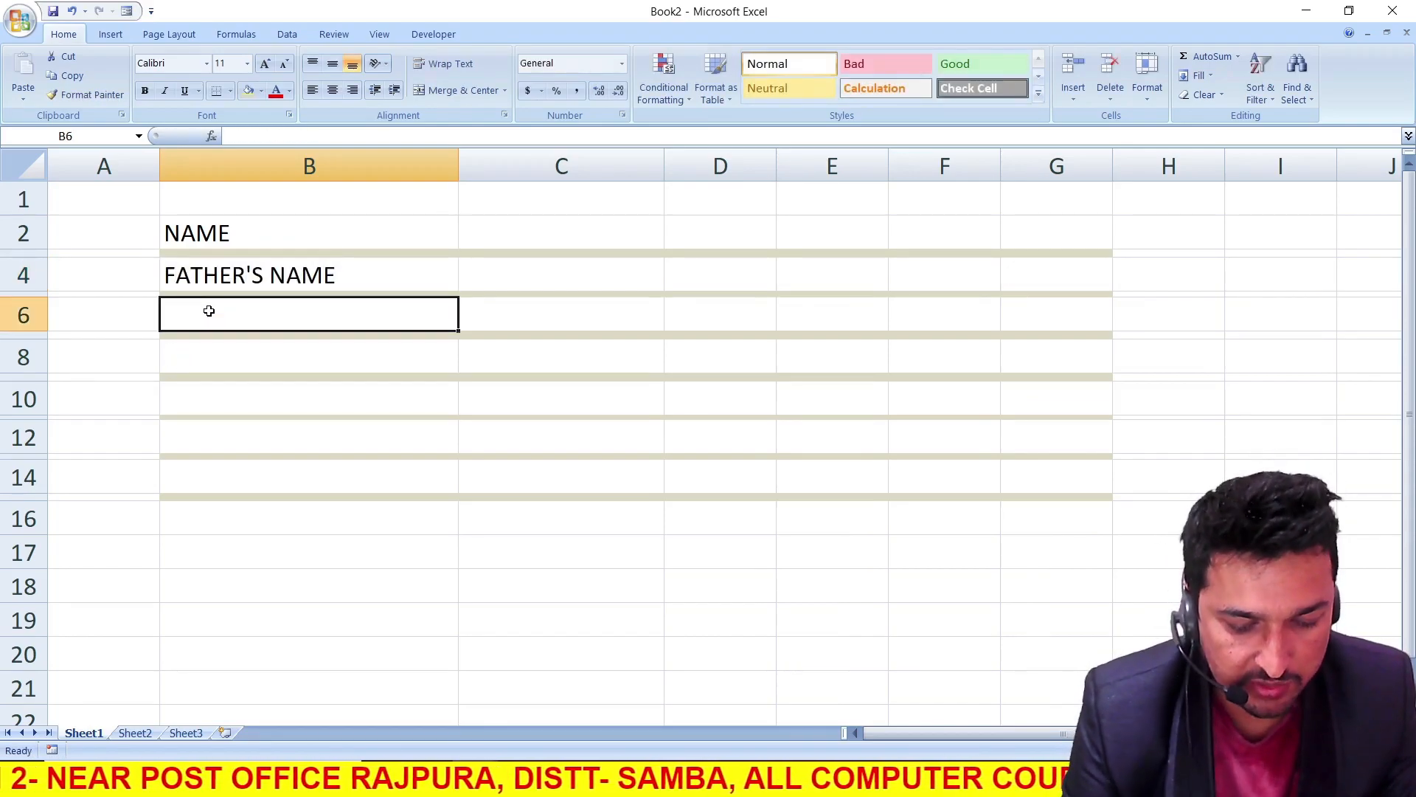
type("GENDER")
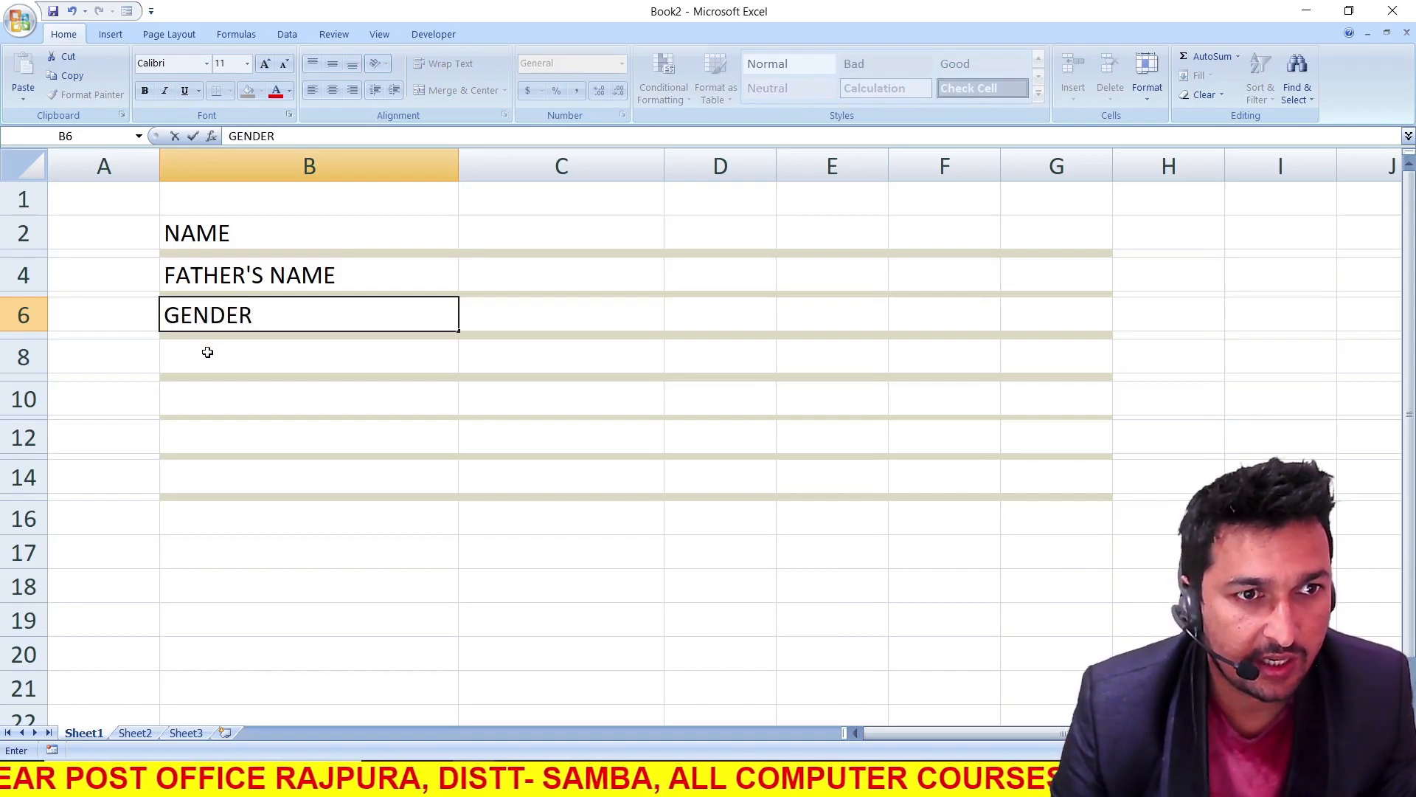
Enter the labels STATE, DISTT., MOBILE NO. and ADMISSION DATE in cells B8, B10, B12 and B14
left_click(210, 353)
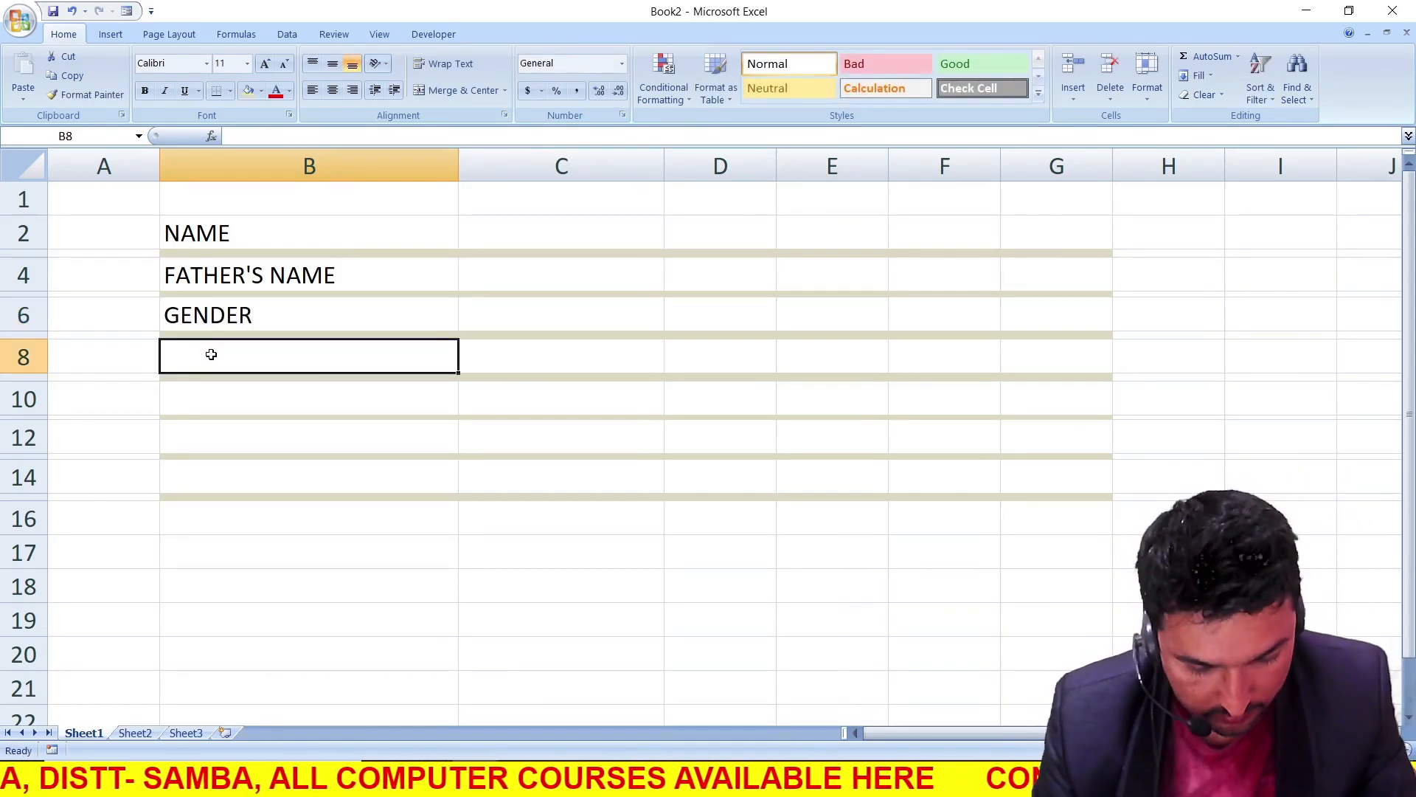
type("STATE")
left_click(215, 399)
type("DISTT.")
left_click(263, 443)
type("MOBILE NO.")
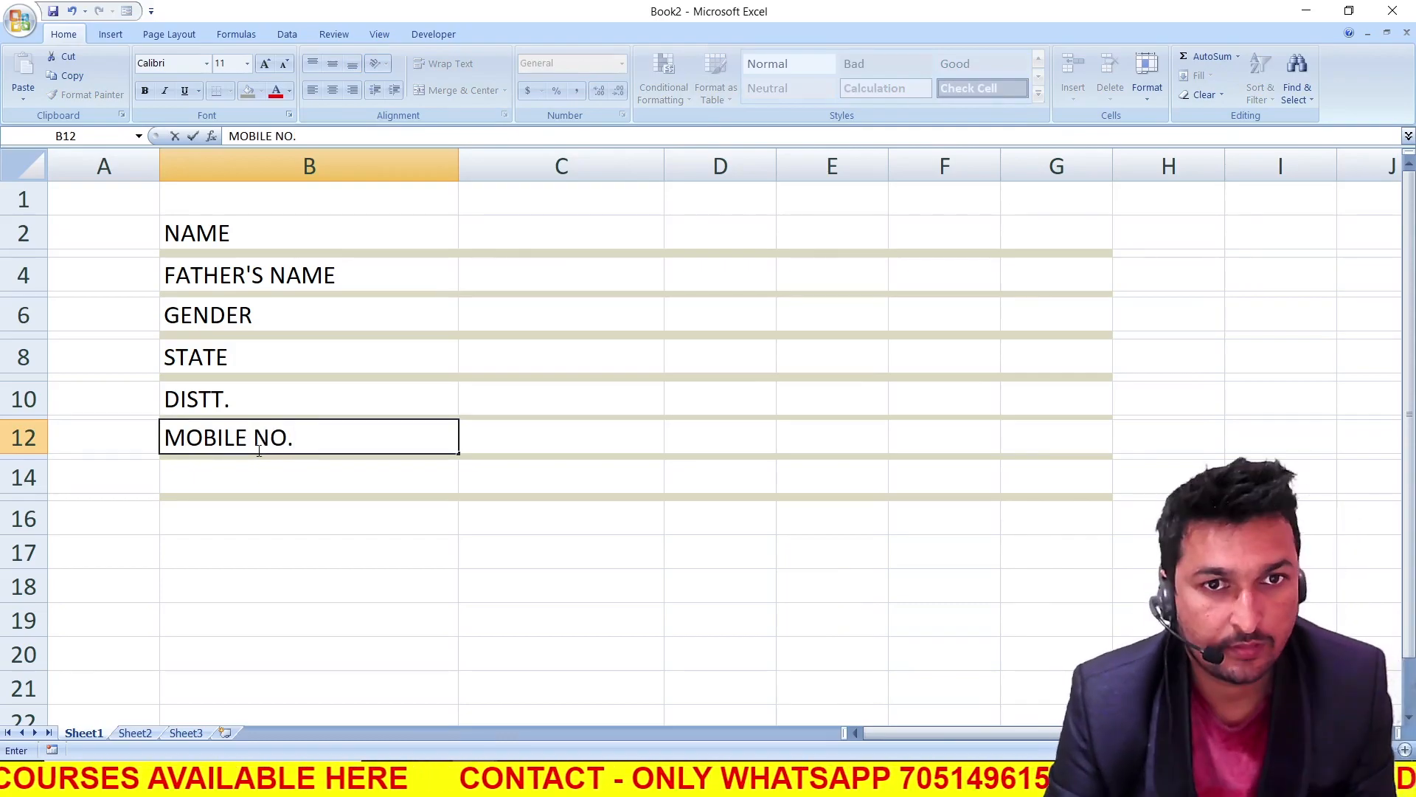
left_click(253, 476)
type("ADMISSION DATE")
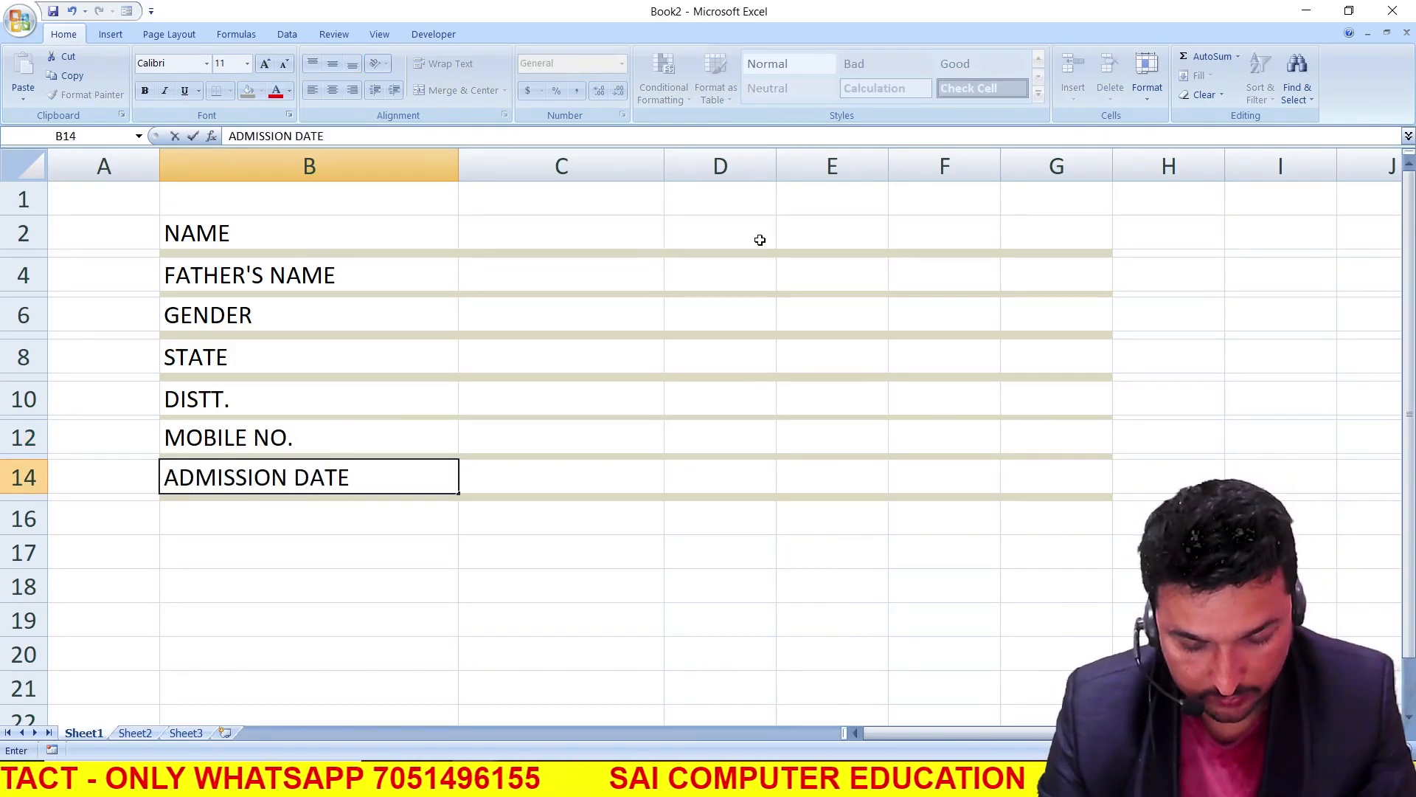
Enter the labels COURSE NAME, DURATION and AADHAR NO. in cells D2, D4 and D6, widening column D to fit them
left_click(773, 236)
type("COURSE NAME")
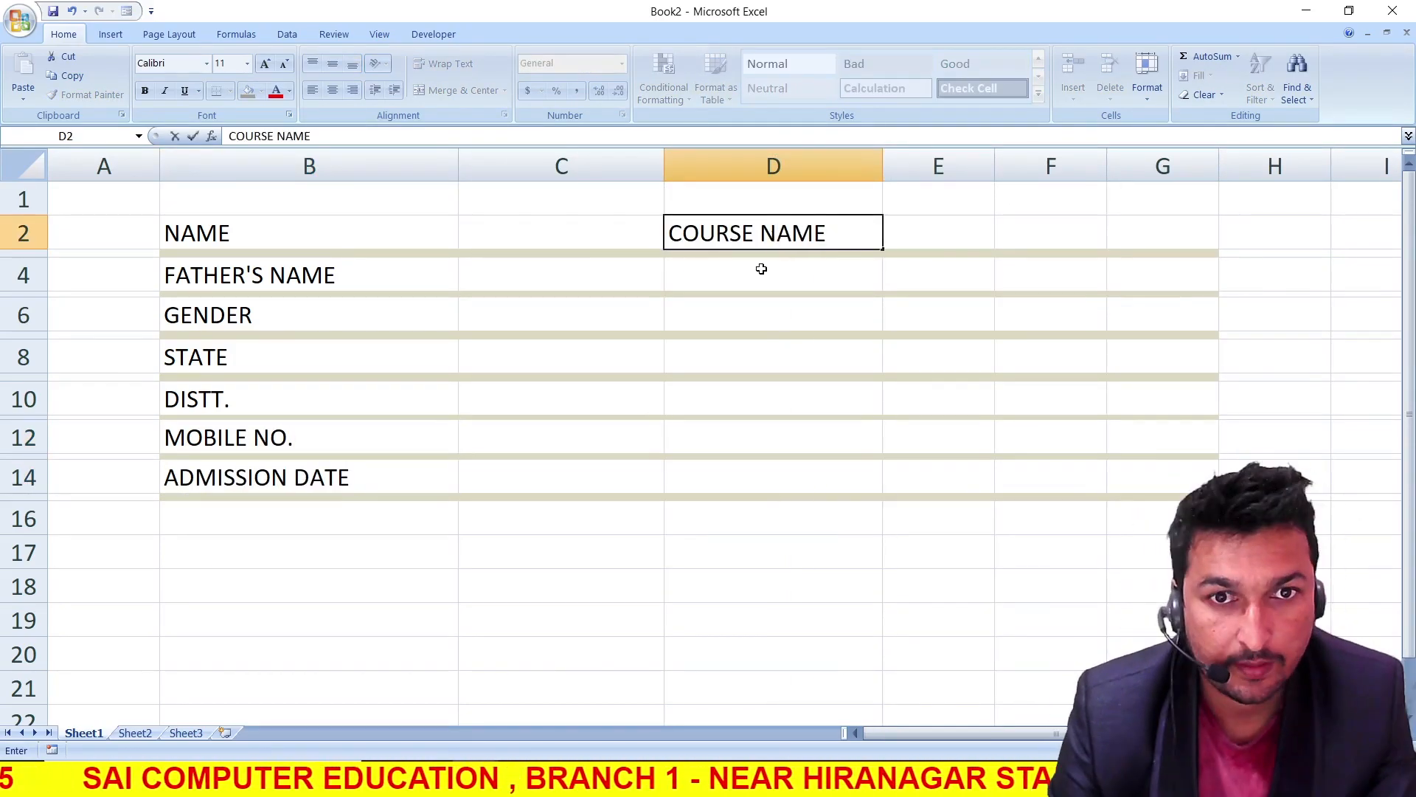
left_click(762, 263)
type("DURATION")
left_click(739, 325)
type("AADHAR  NO.")
left_click(712, 376)
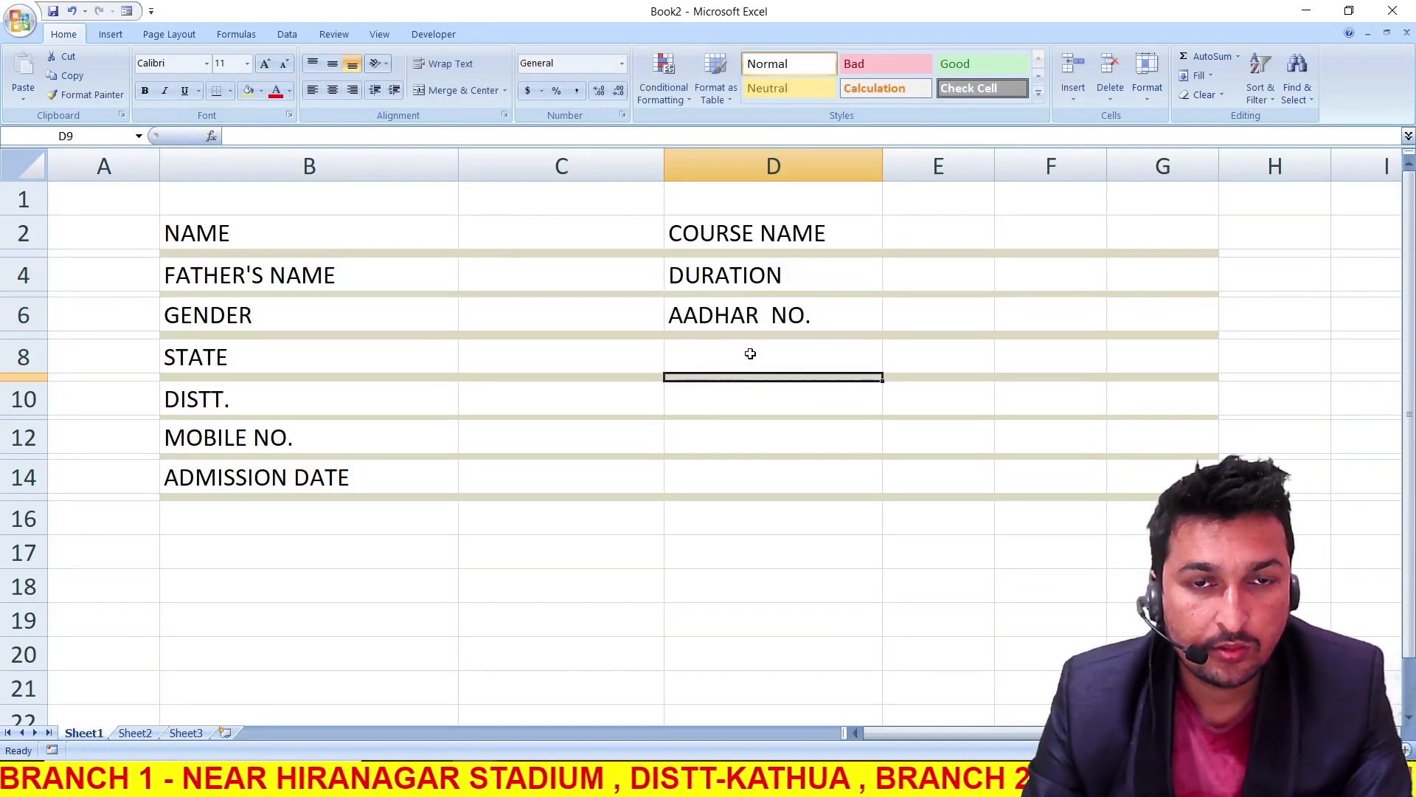
left_click_drag(938, 234, 1162, 478)
left_click(922, 253)
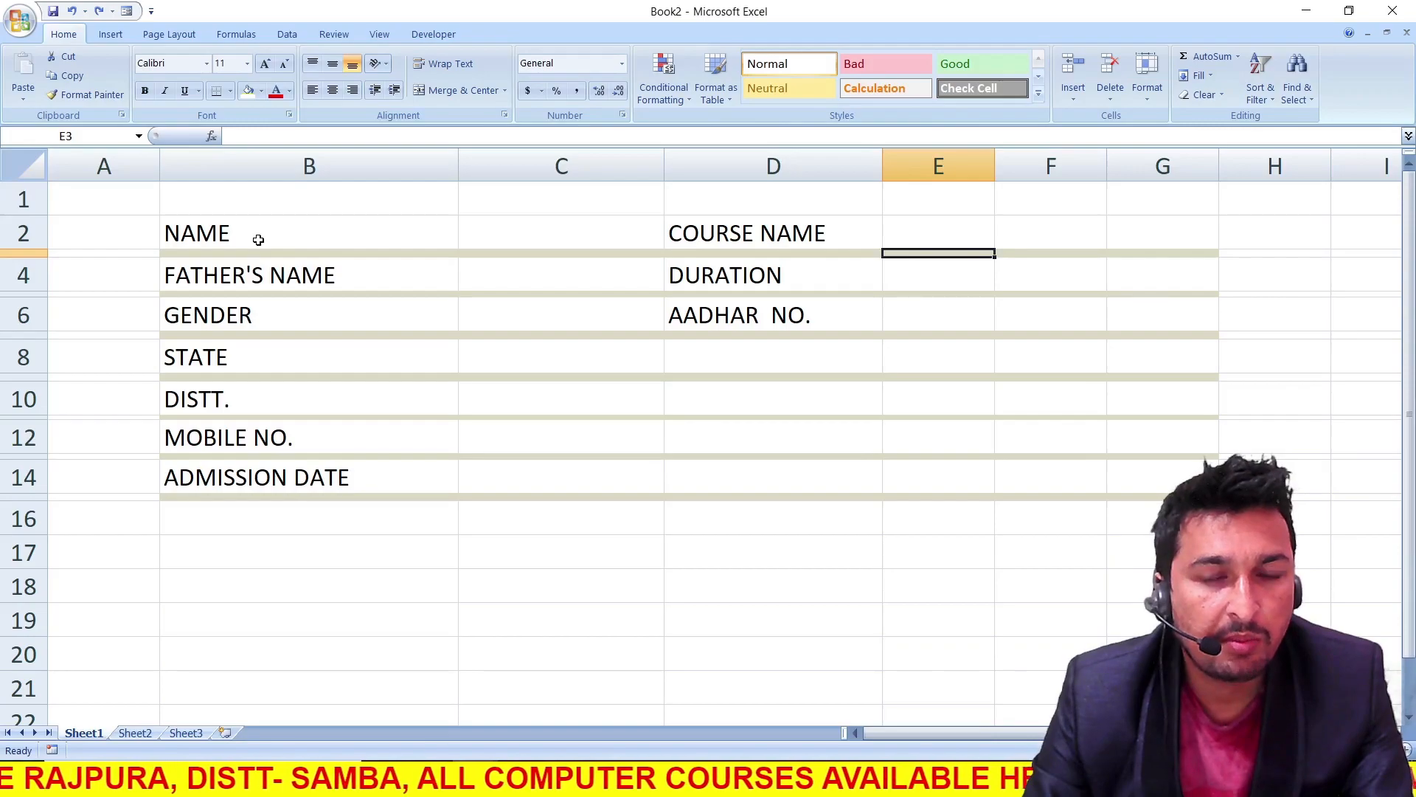
Centre the NAME label in cell B2 horizontally and vertically
left_click(290, 243)
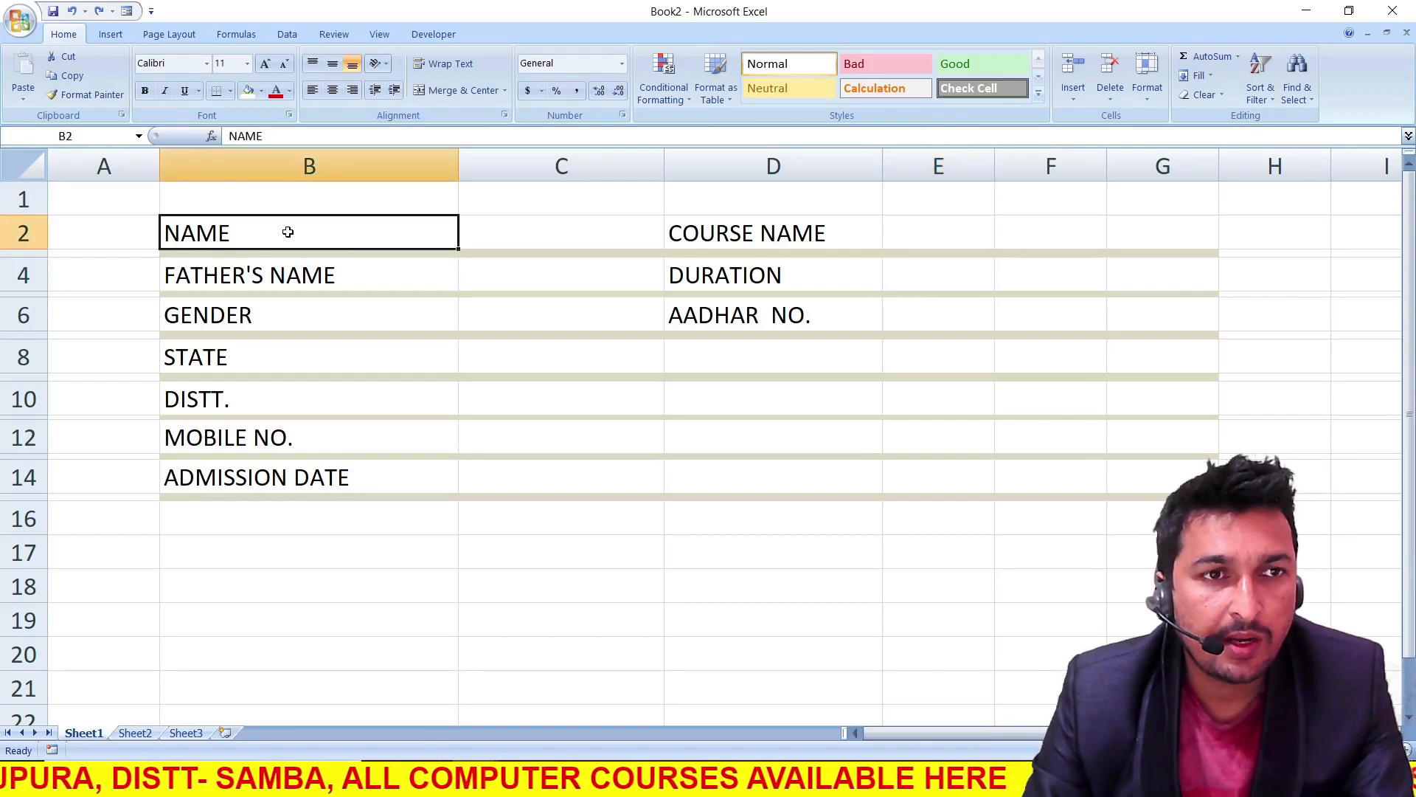
left_click(332, 89)
left_click(336, 66)
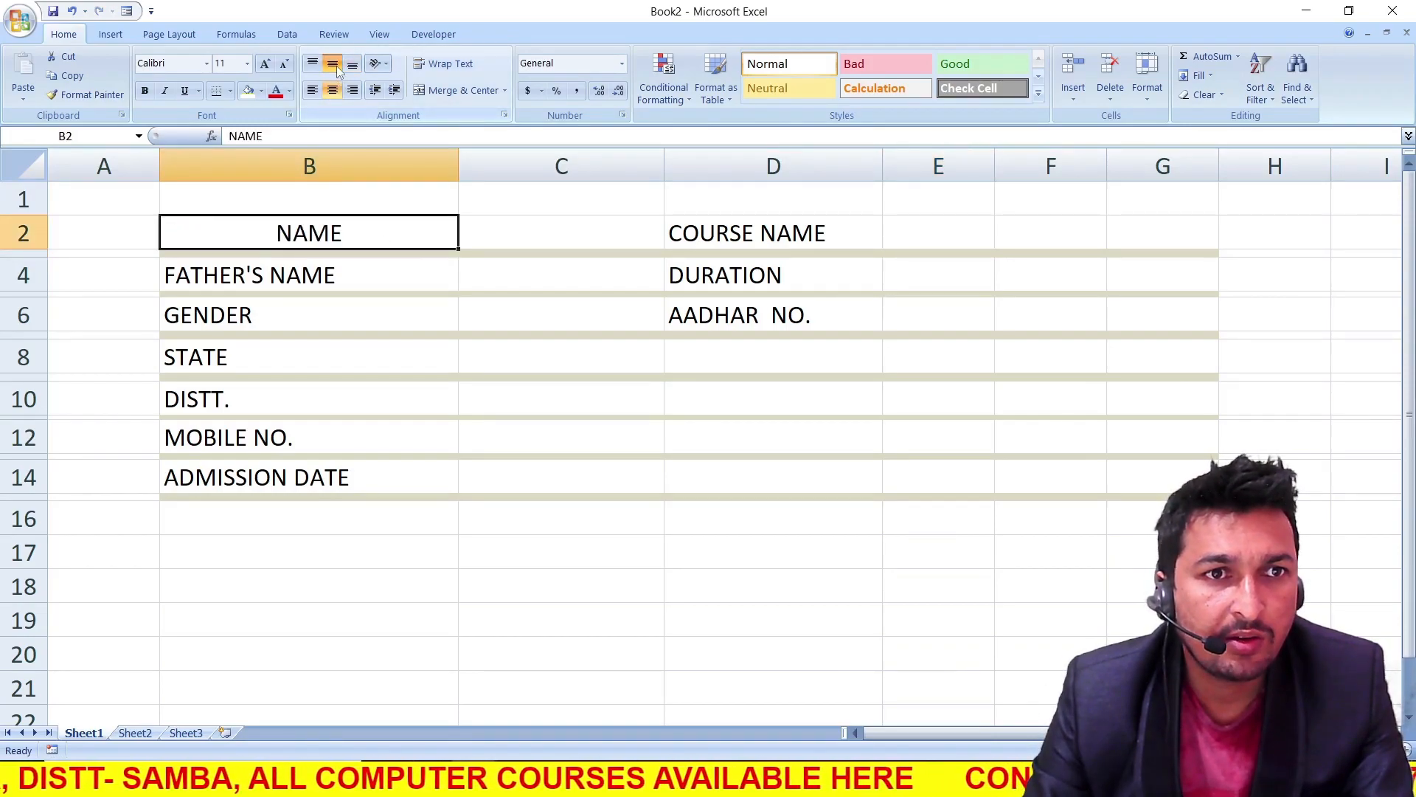
Format the NAME label in cell B2 as bold 16-point text on a green fill
left_click(266, 64)
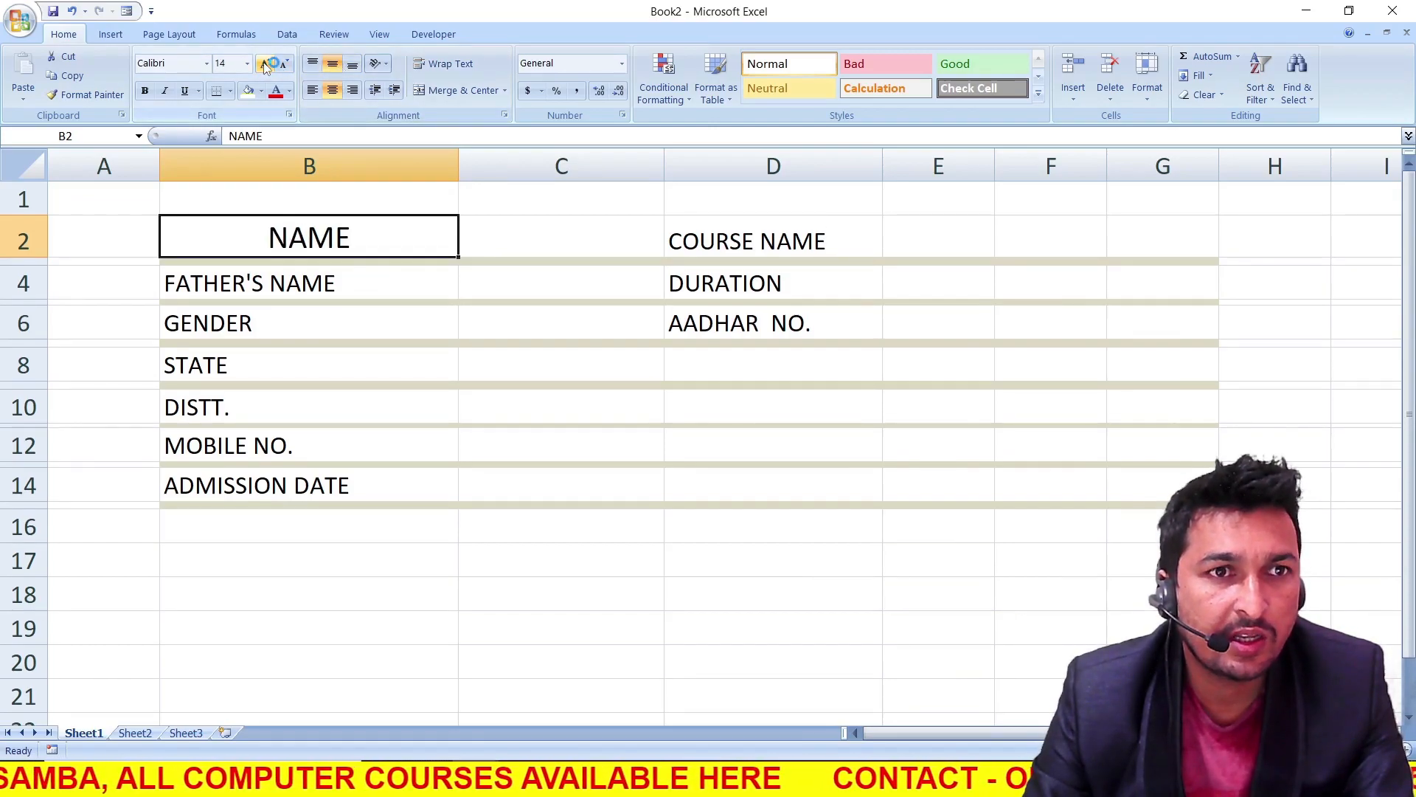
left_click(266, 64)
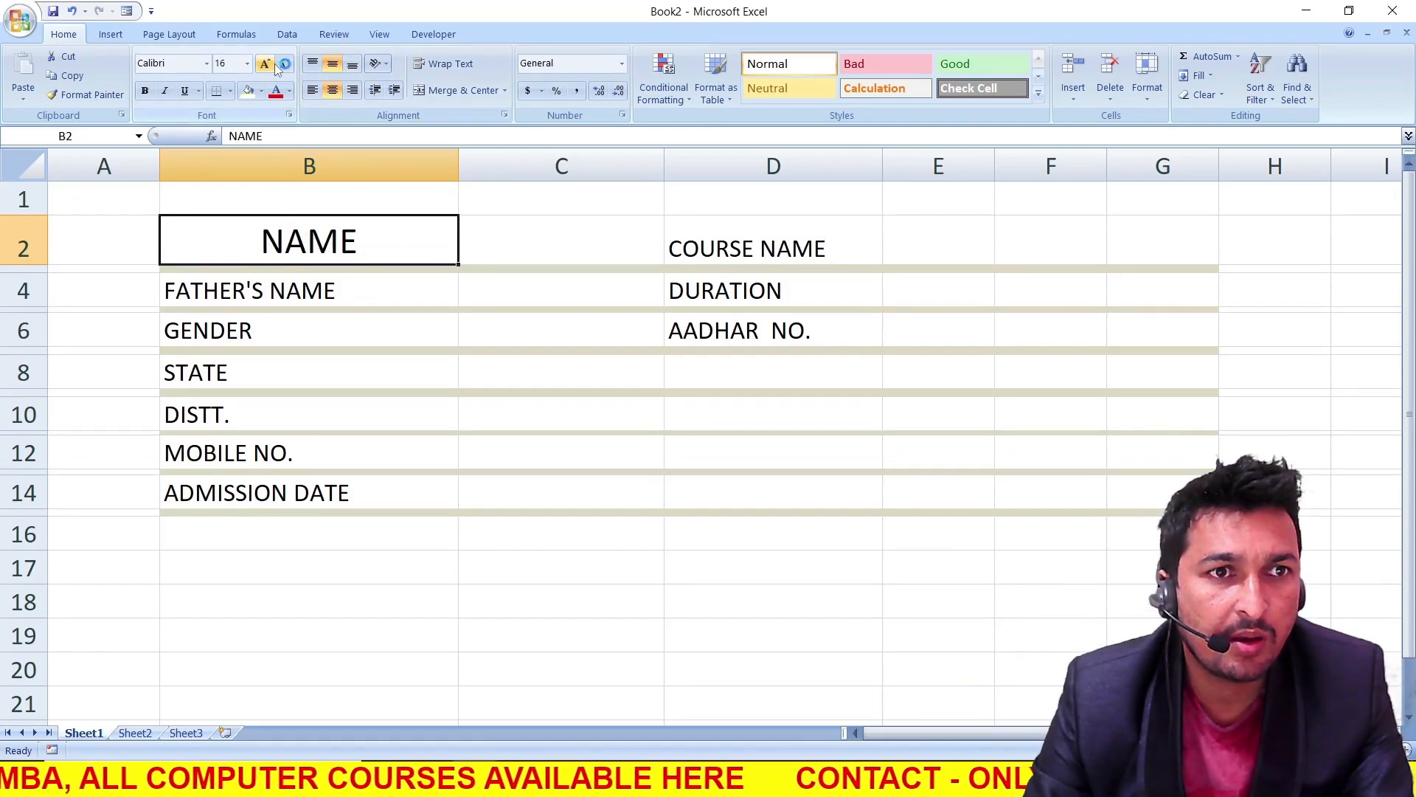
left_click(145, 92)
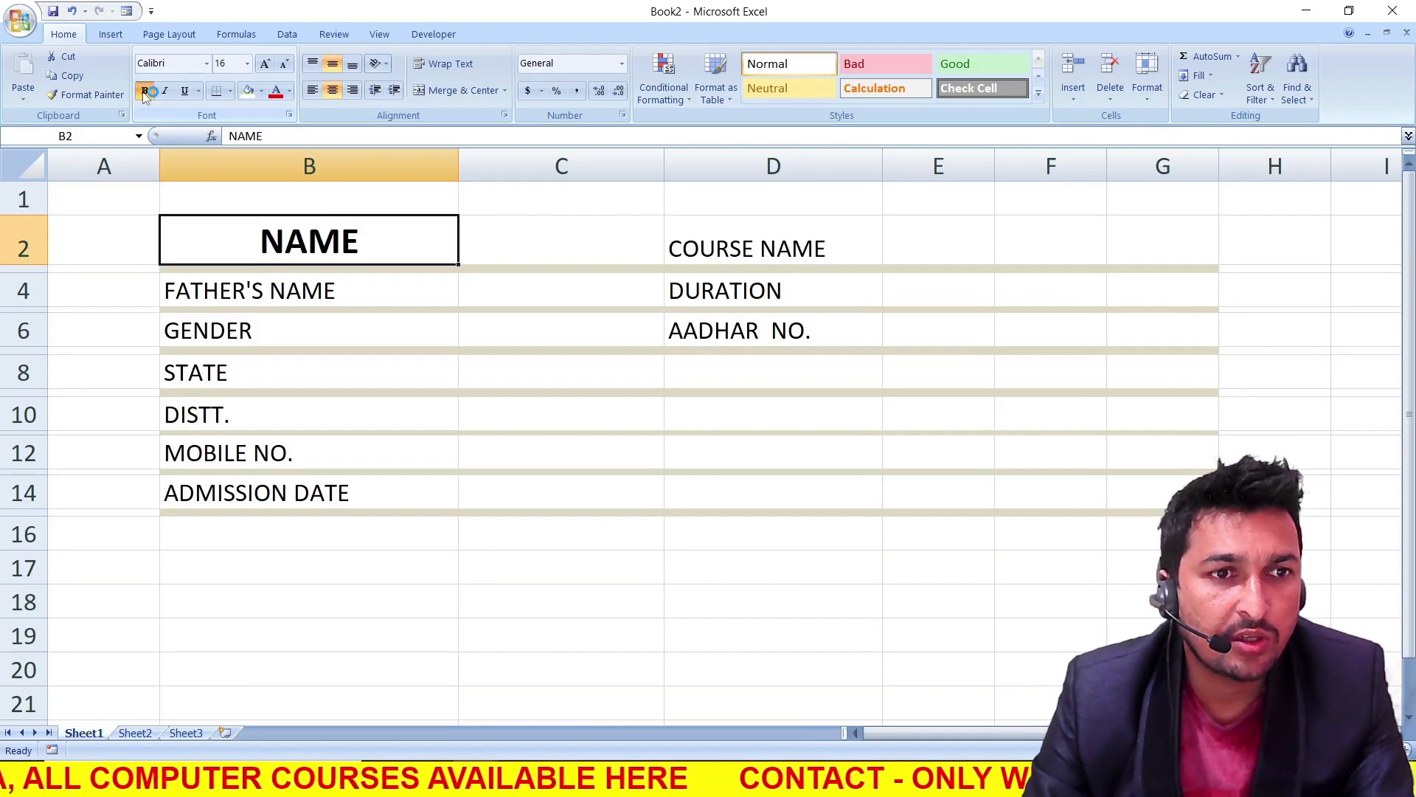
left_click(262, 93)
left_click(321, 225)
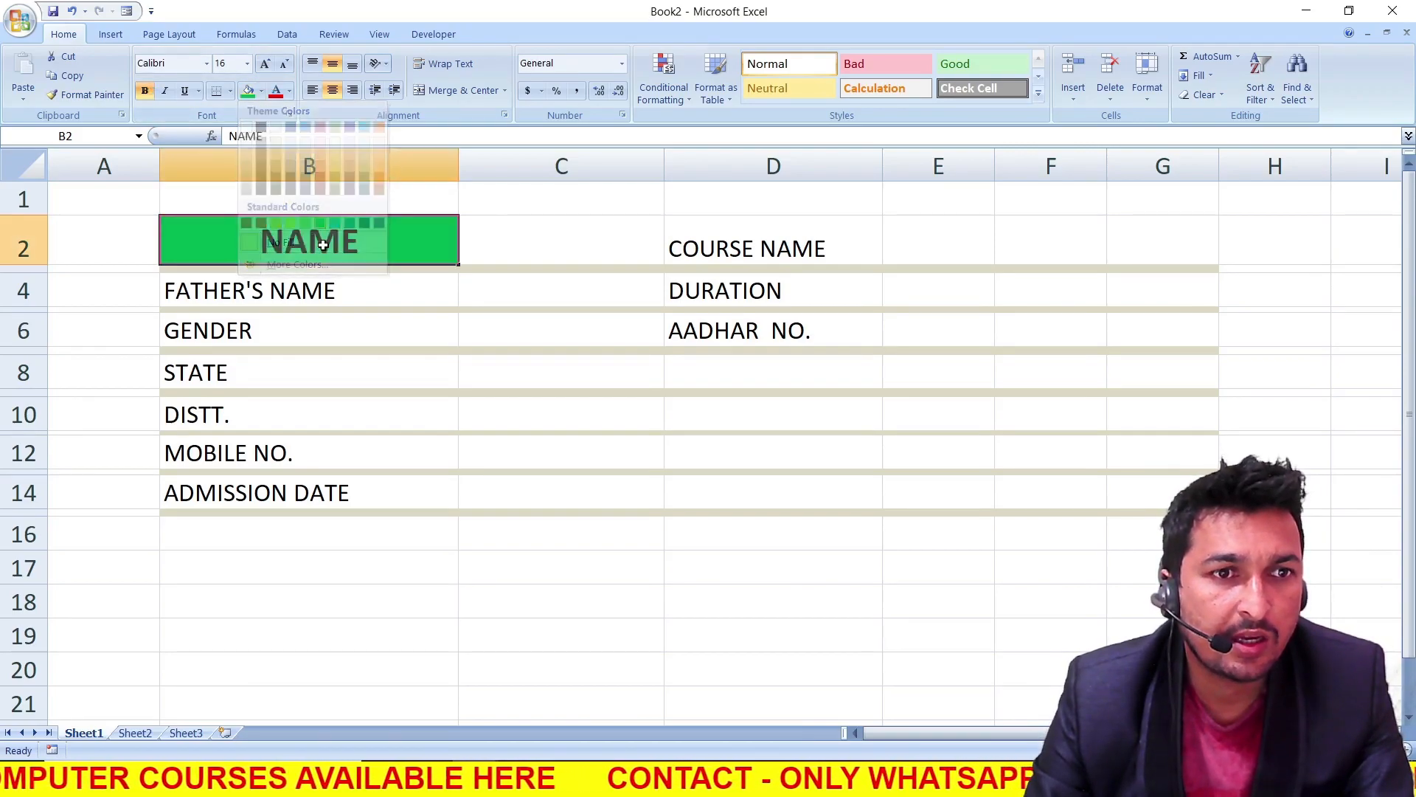
Apply all borders to cell B2 and set its font colour to white
left_click(231, 91)
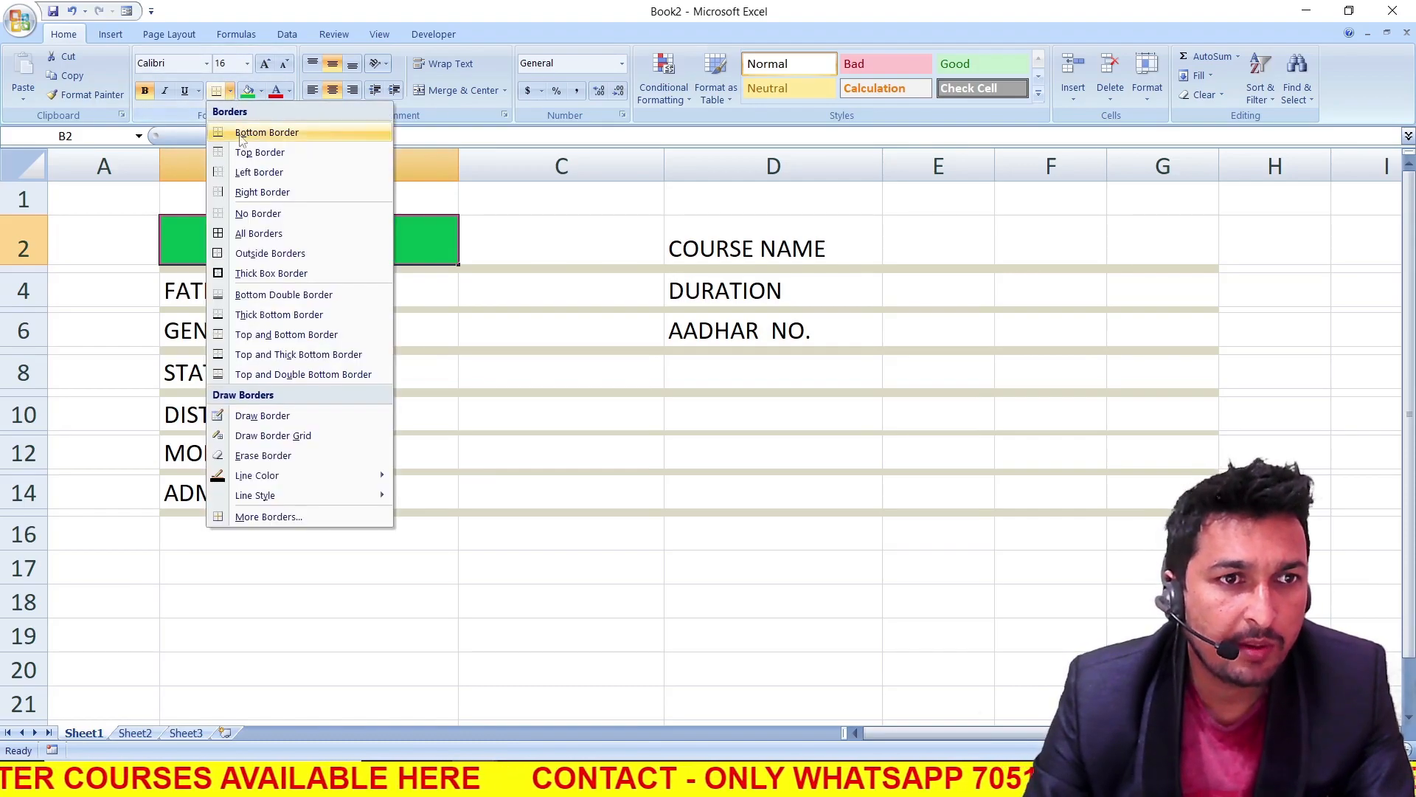
left_click(263, 233)
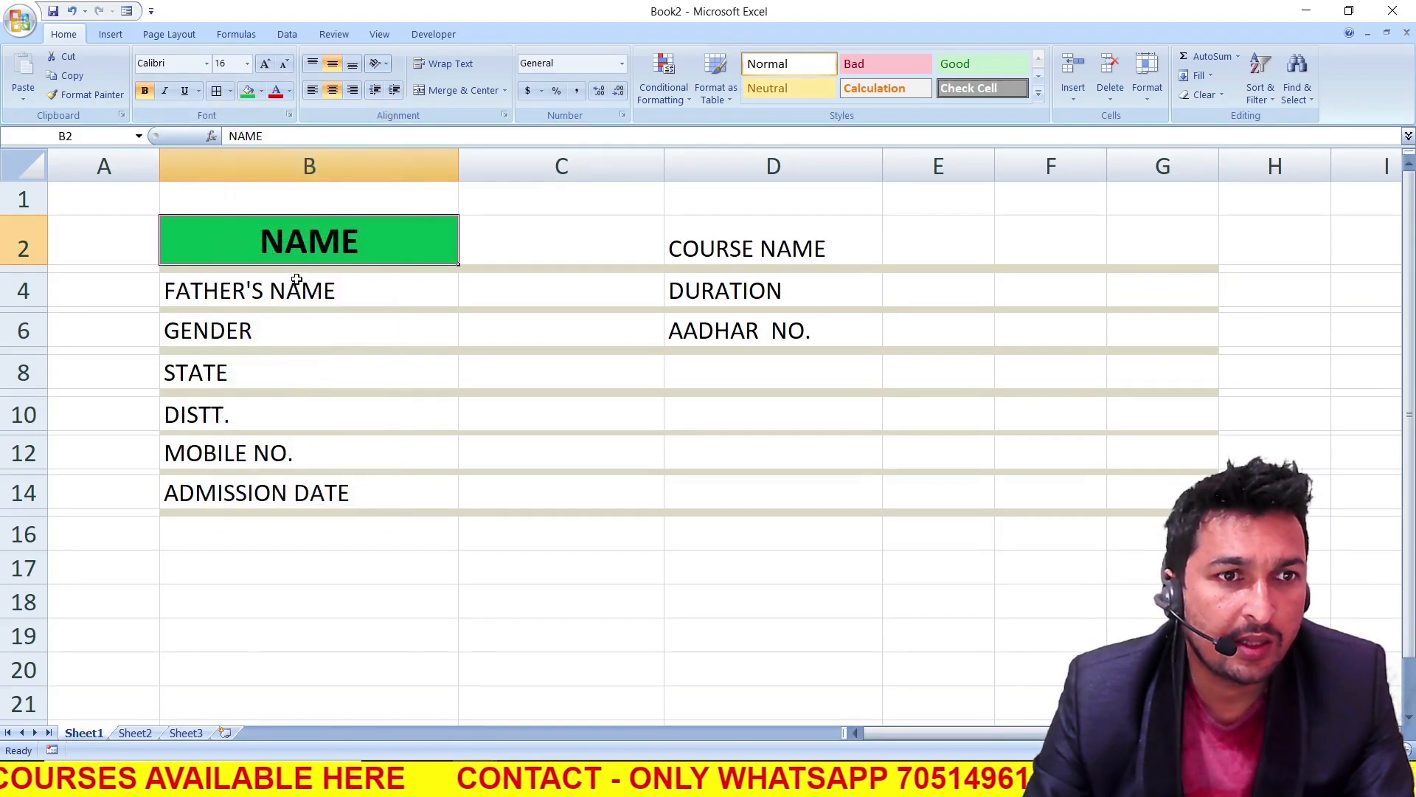
left_click(296, 277)
left_click(336, 246)
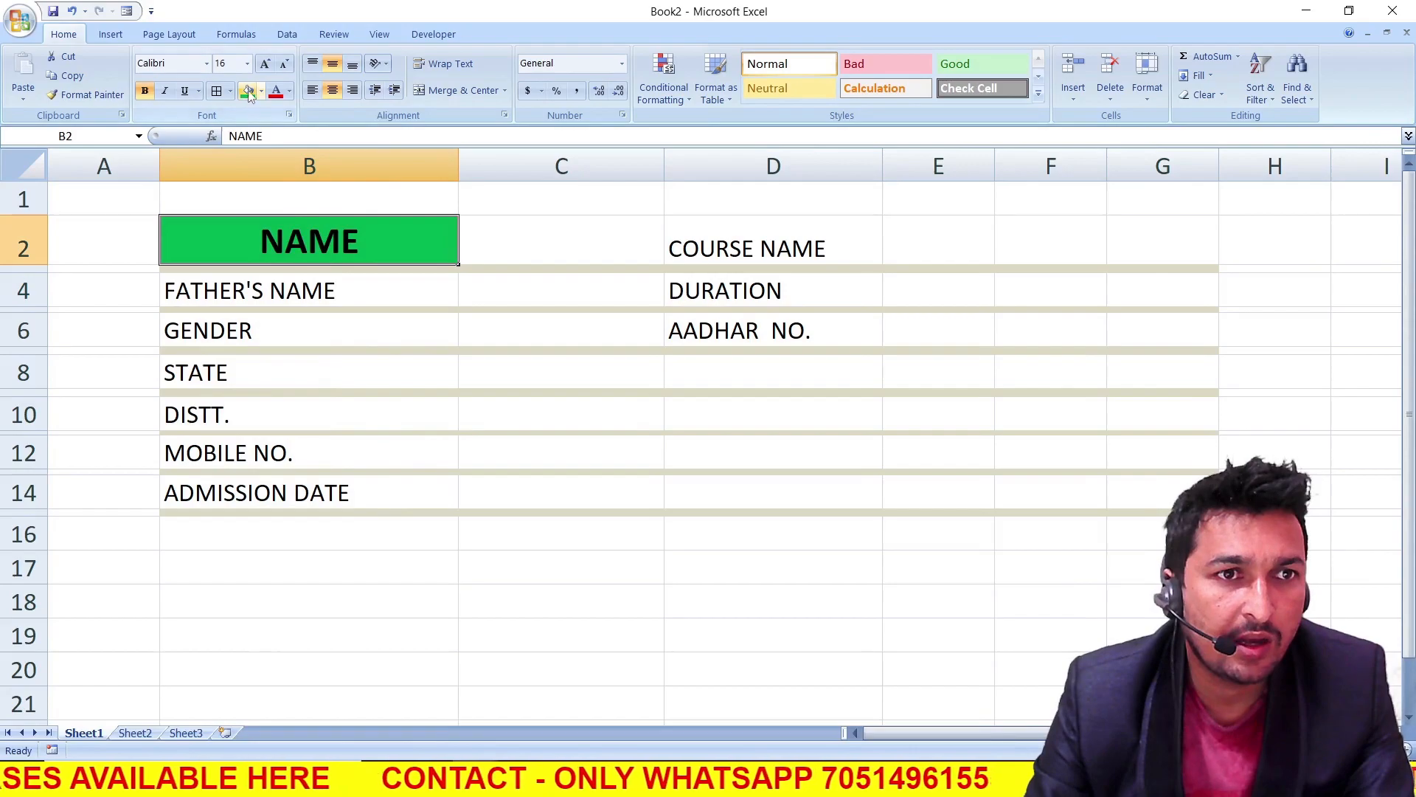
left_click(290, 91)
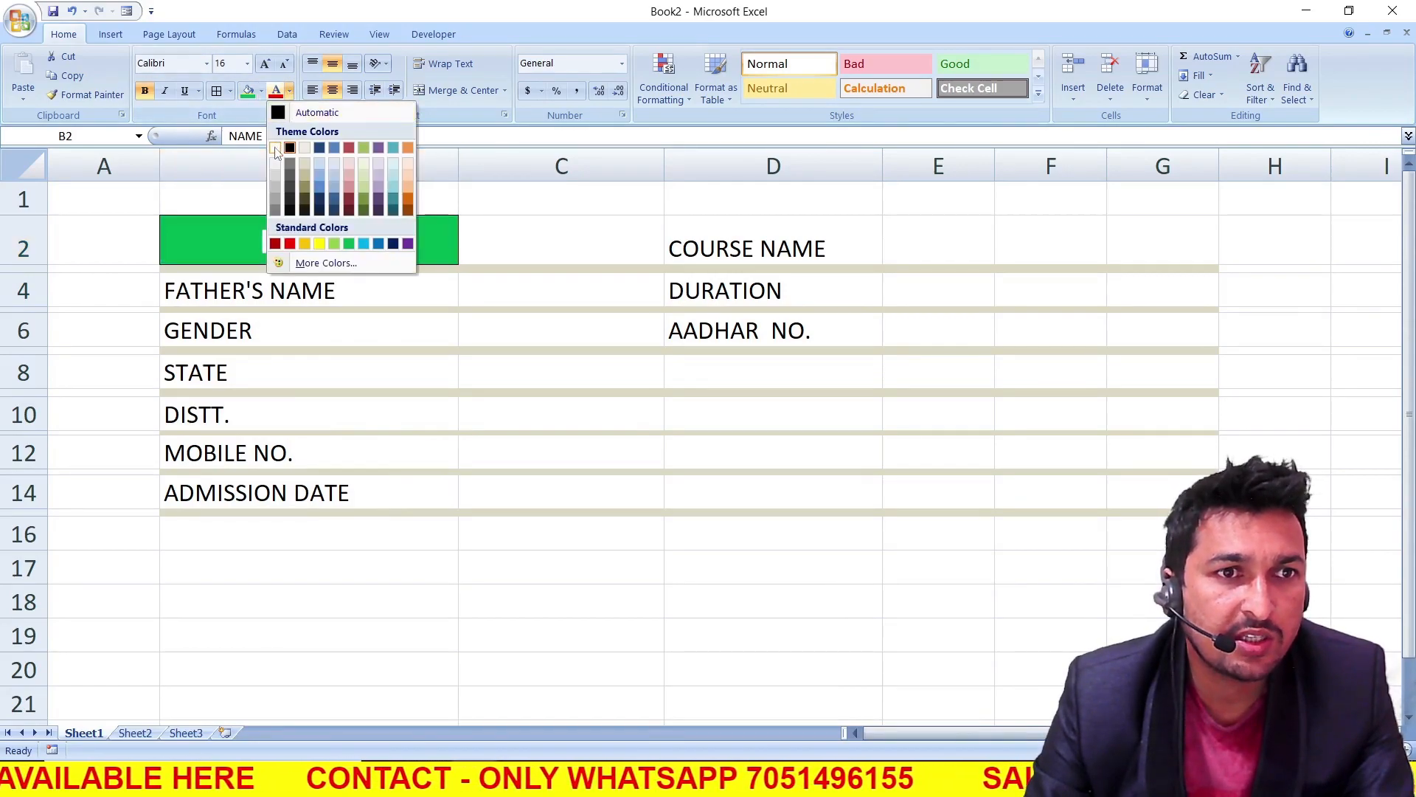
left_click(275, 148)
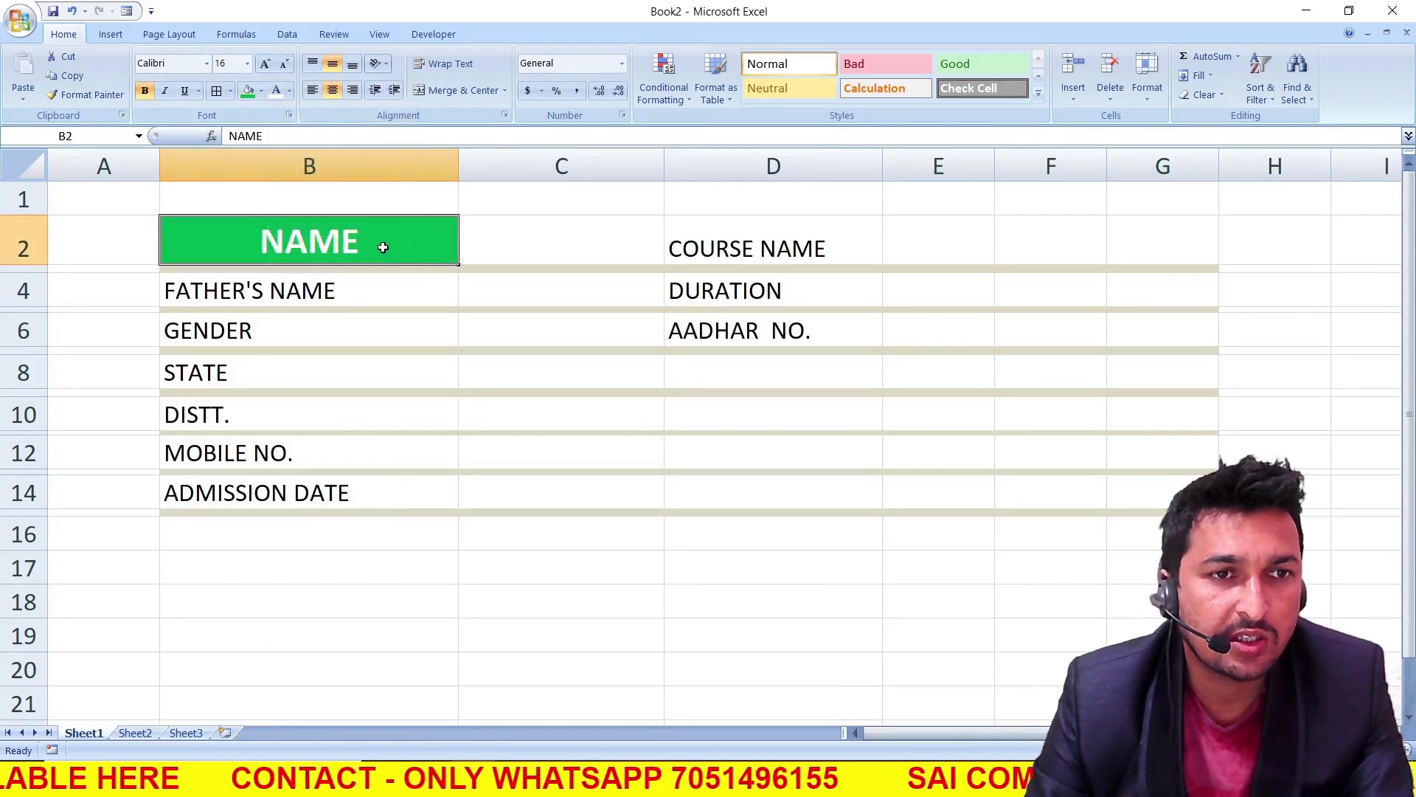
Copy the format of cell B2 to the labels in B4, B6, B8, B10, B12 and B14 with Format Painter
left_click(117, 101)
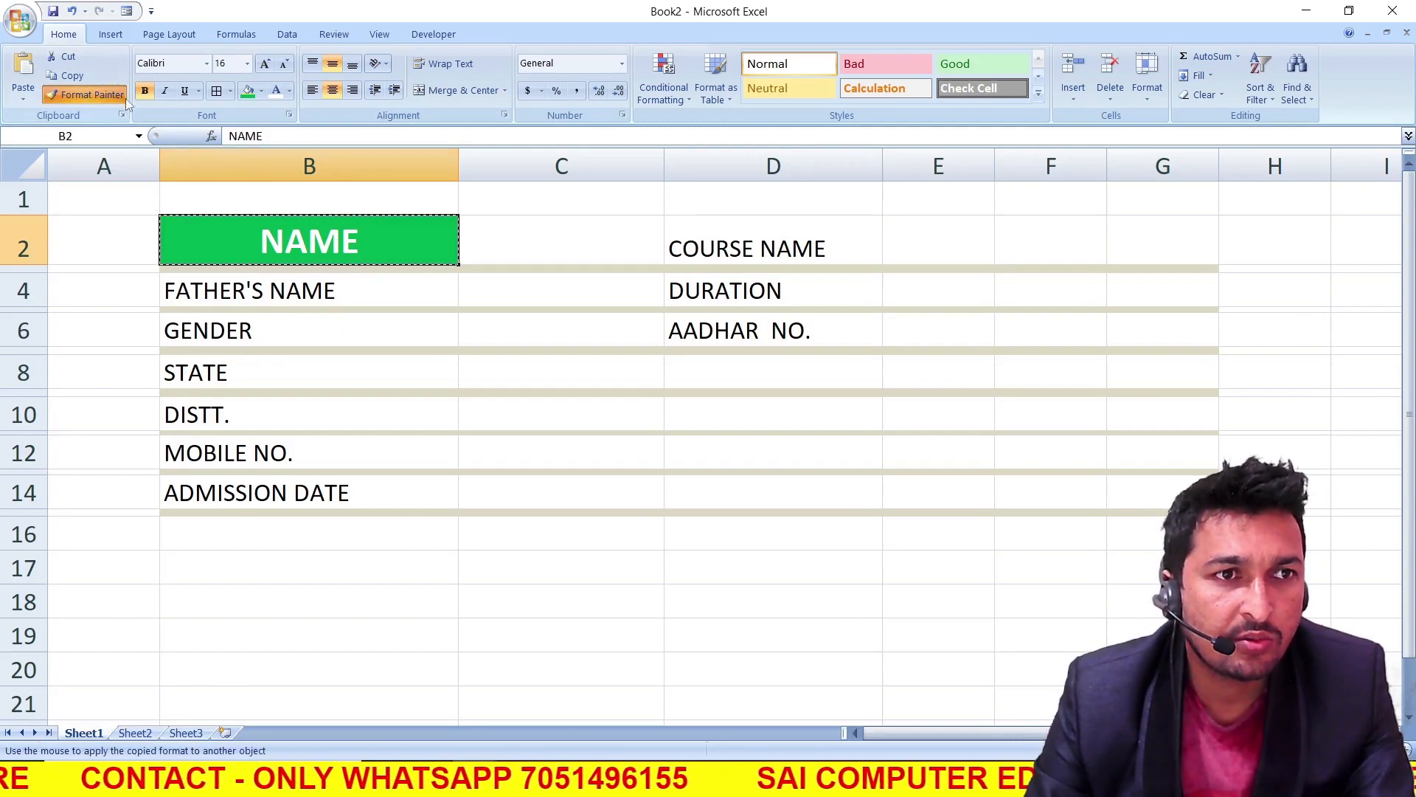
left_click(106, 96)
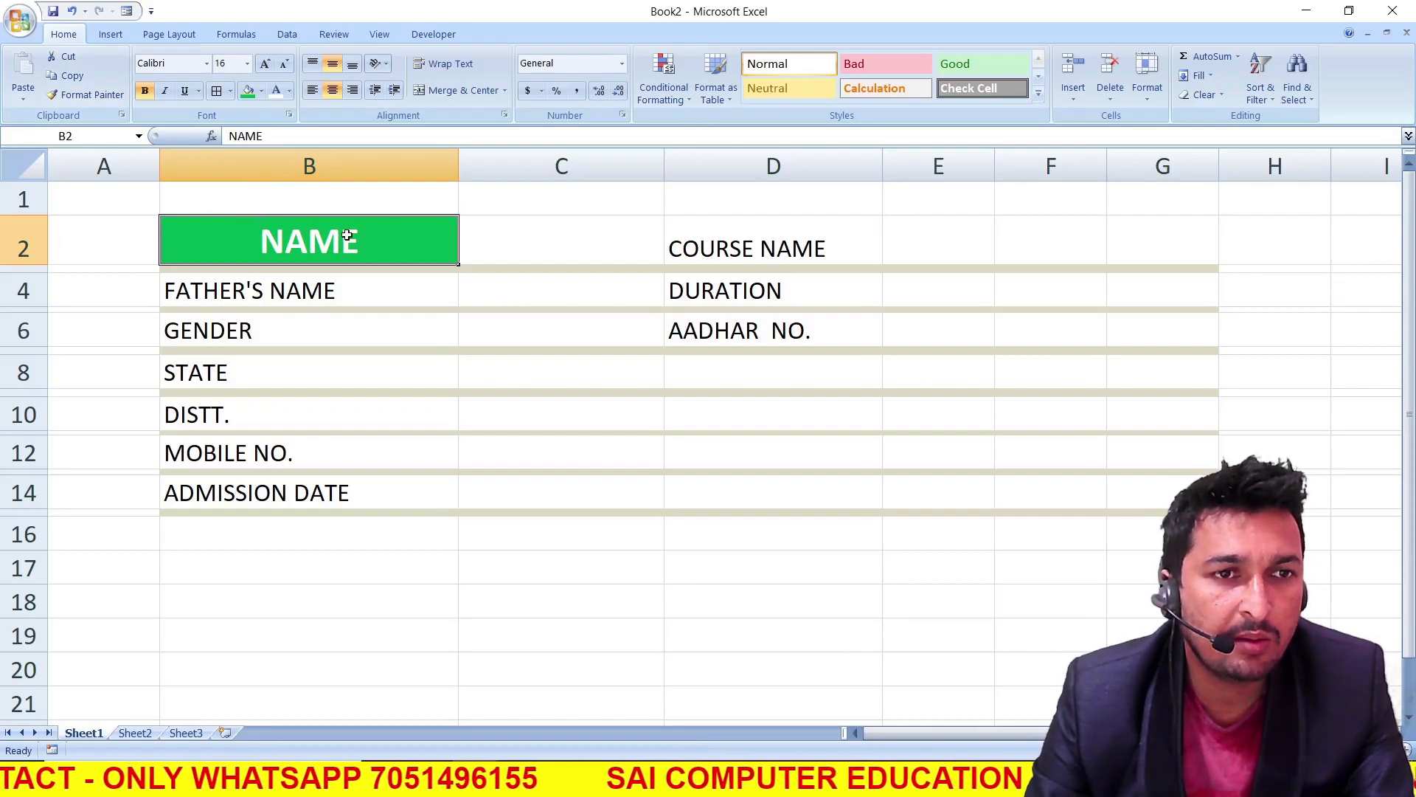
left_click(111, 96)
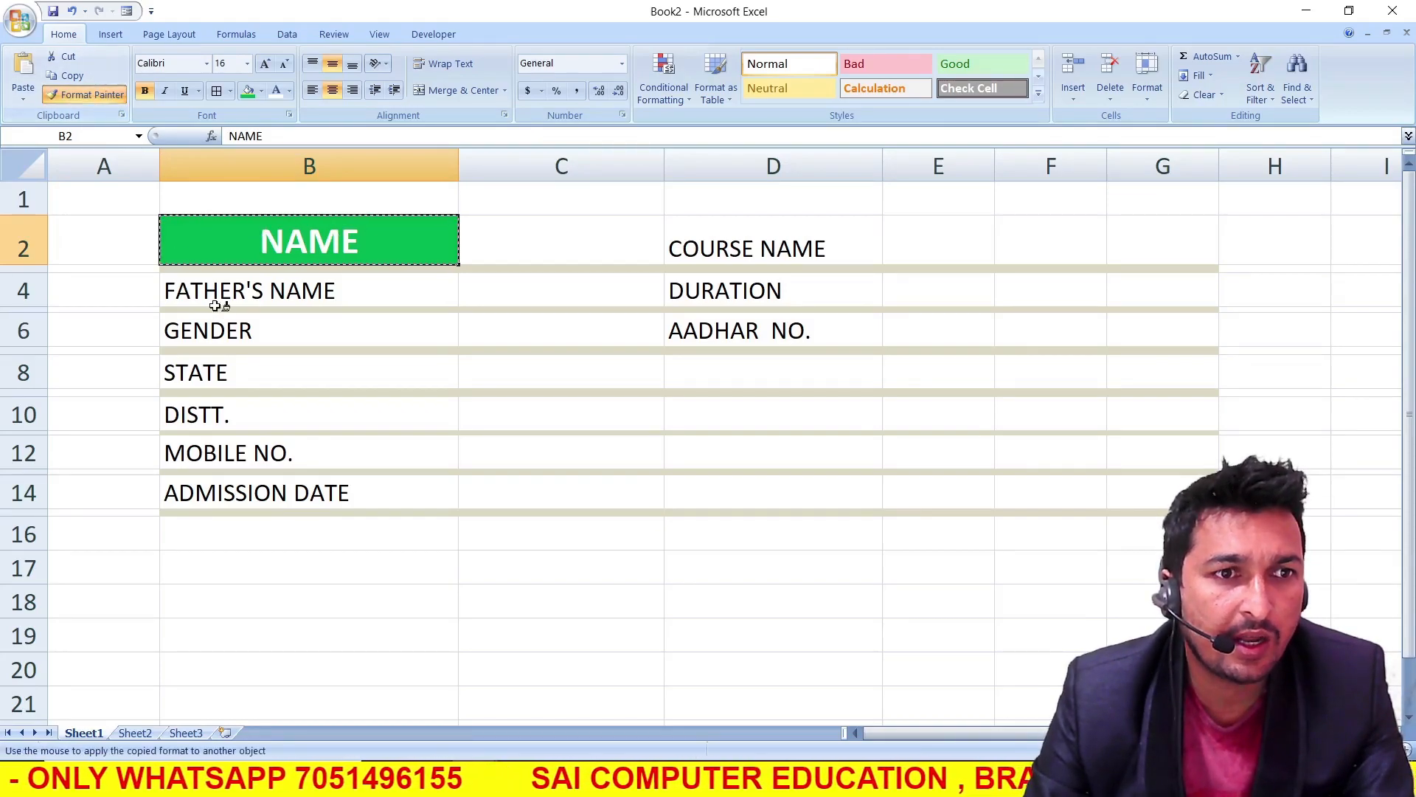
left_click(231, 294)
left_click(231, 344)
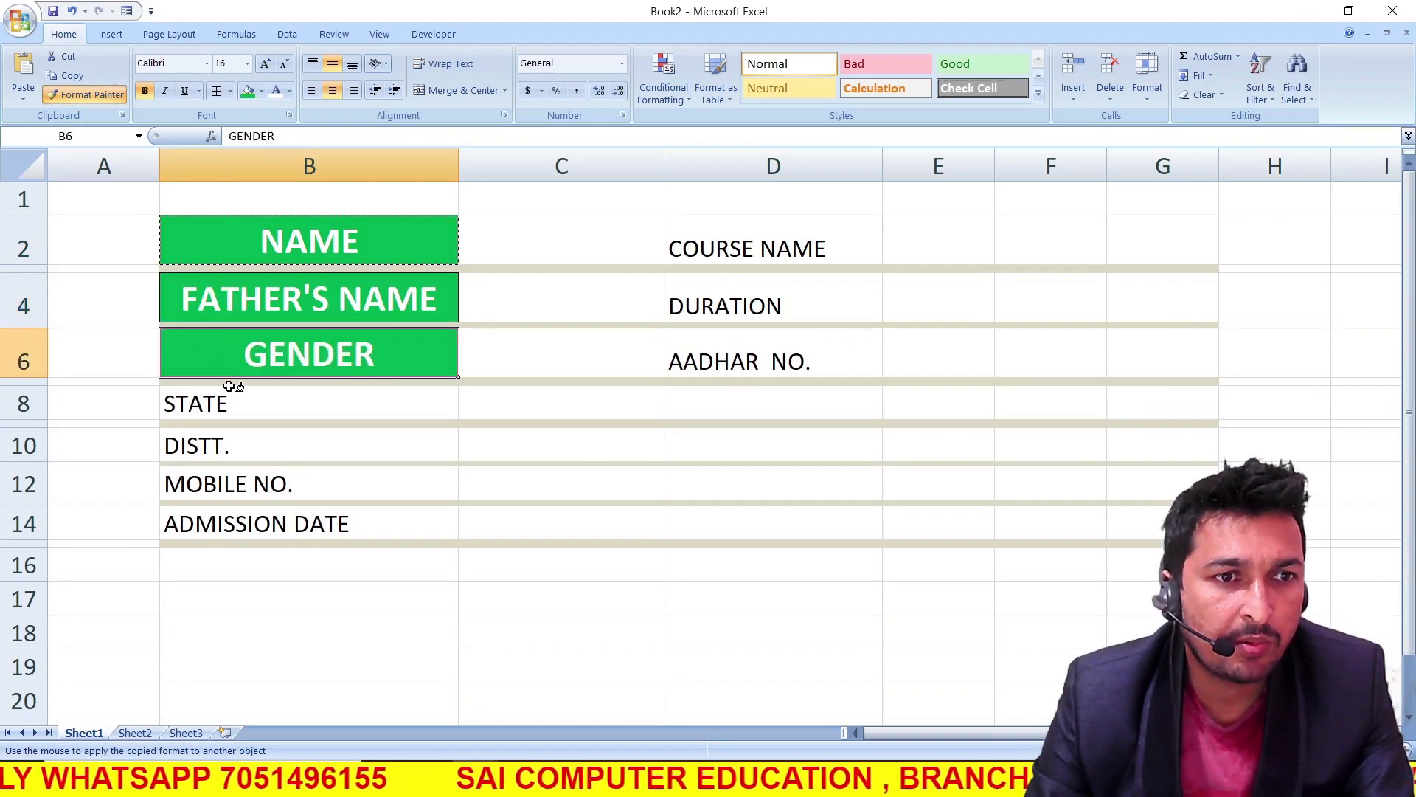
left_click(234, 411)
left_click(244, 461)
left_click(249, 518)
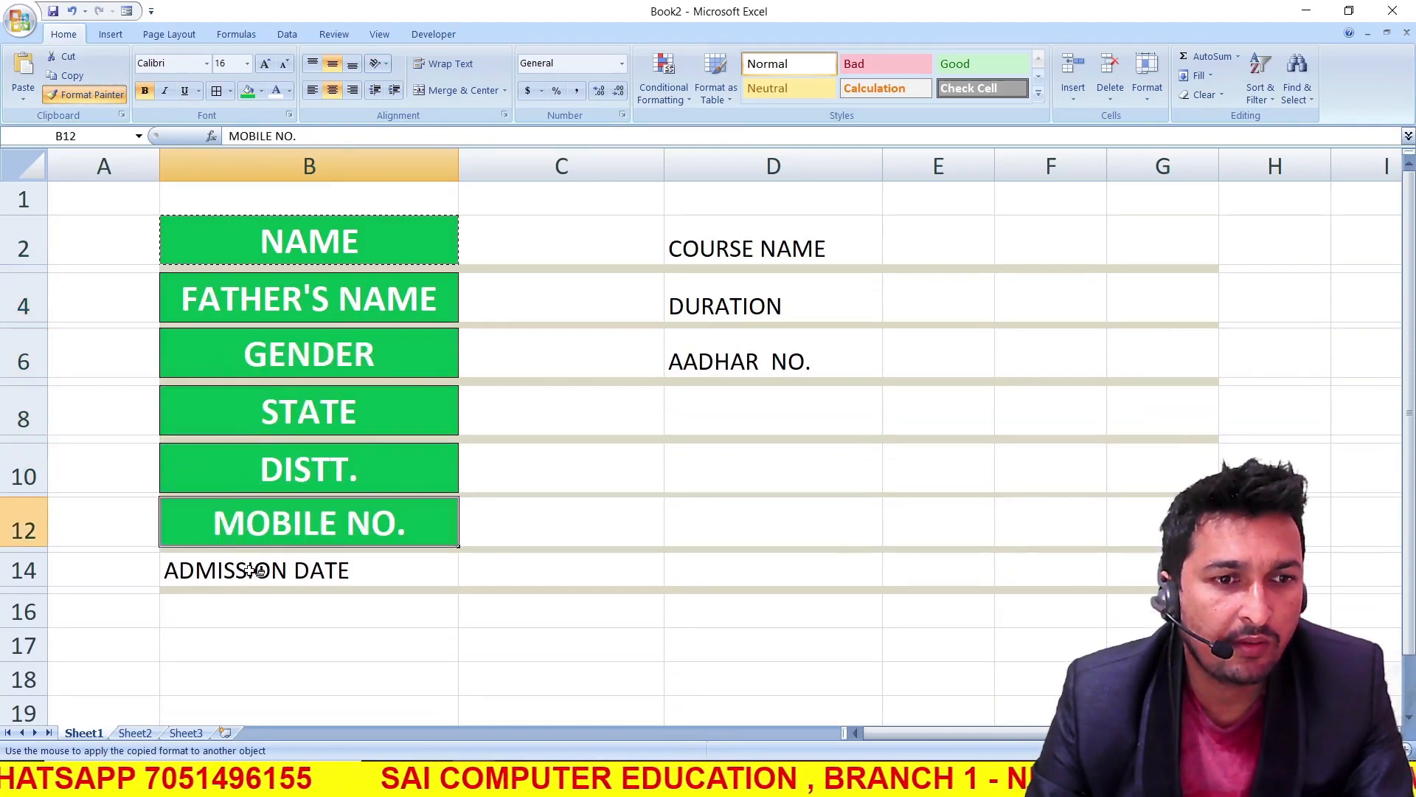
left_click(251, 581)
Copy the same label format to D2, D4 and D6, and widen column D to fit COURSE NAME
left_click(808, 254)
left_click(855, 303)
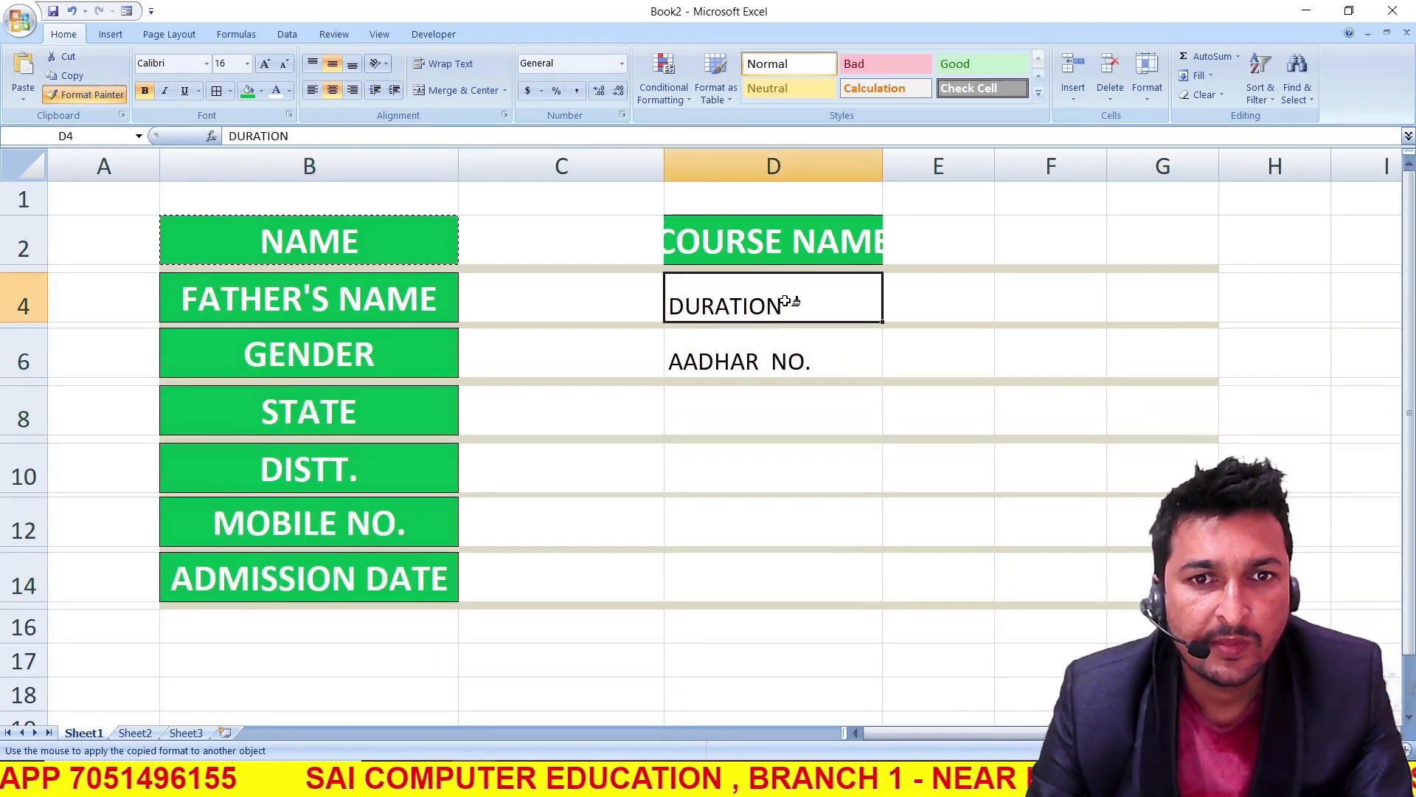
left_click(786, 346)
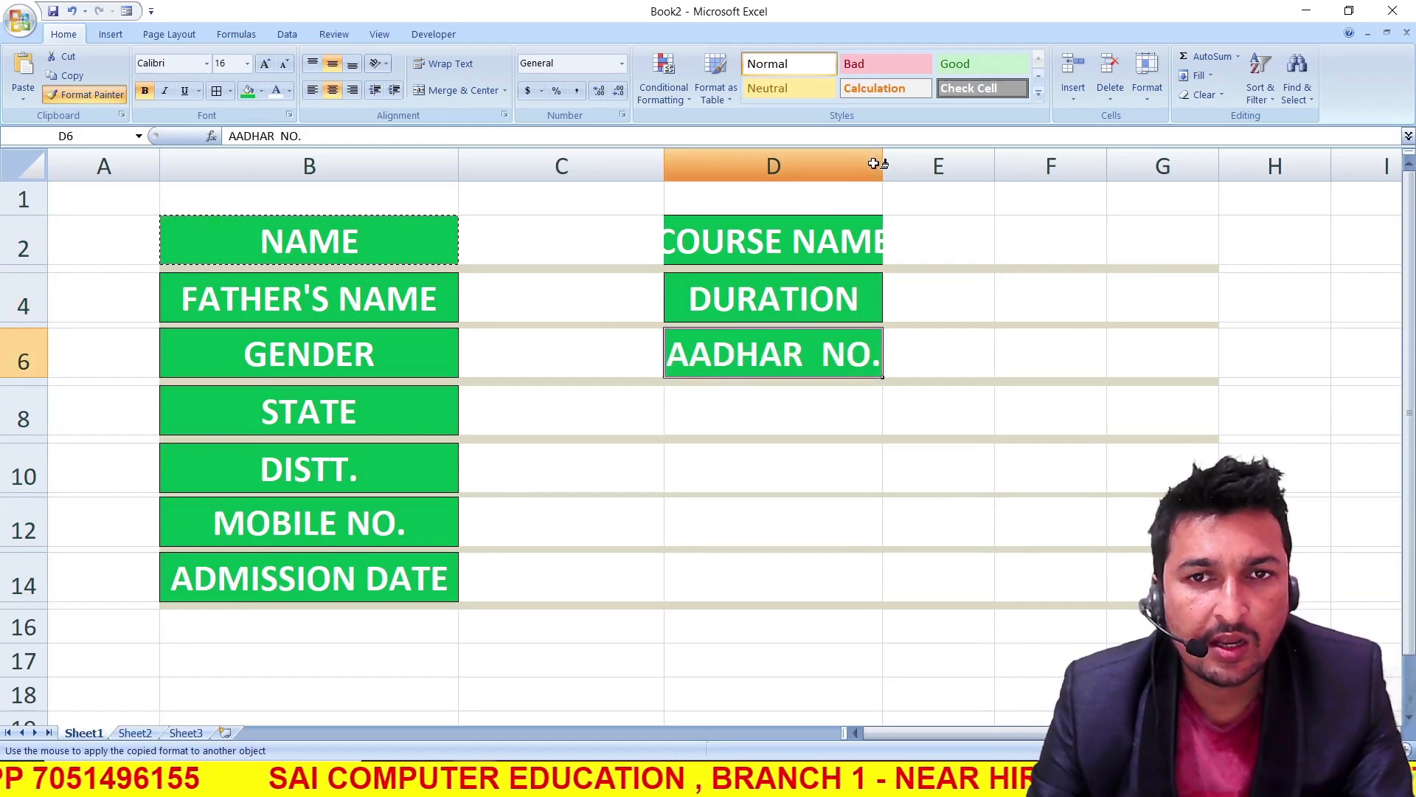
left_click(96, 102)
left_click_drag(883, 158, 919, 160)
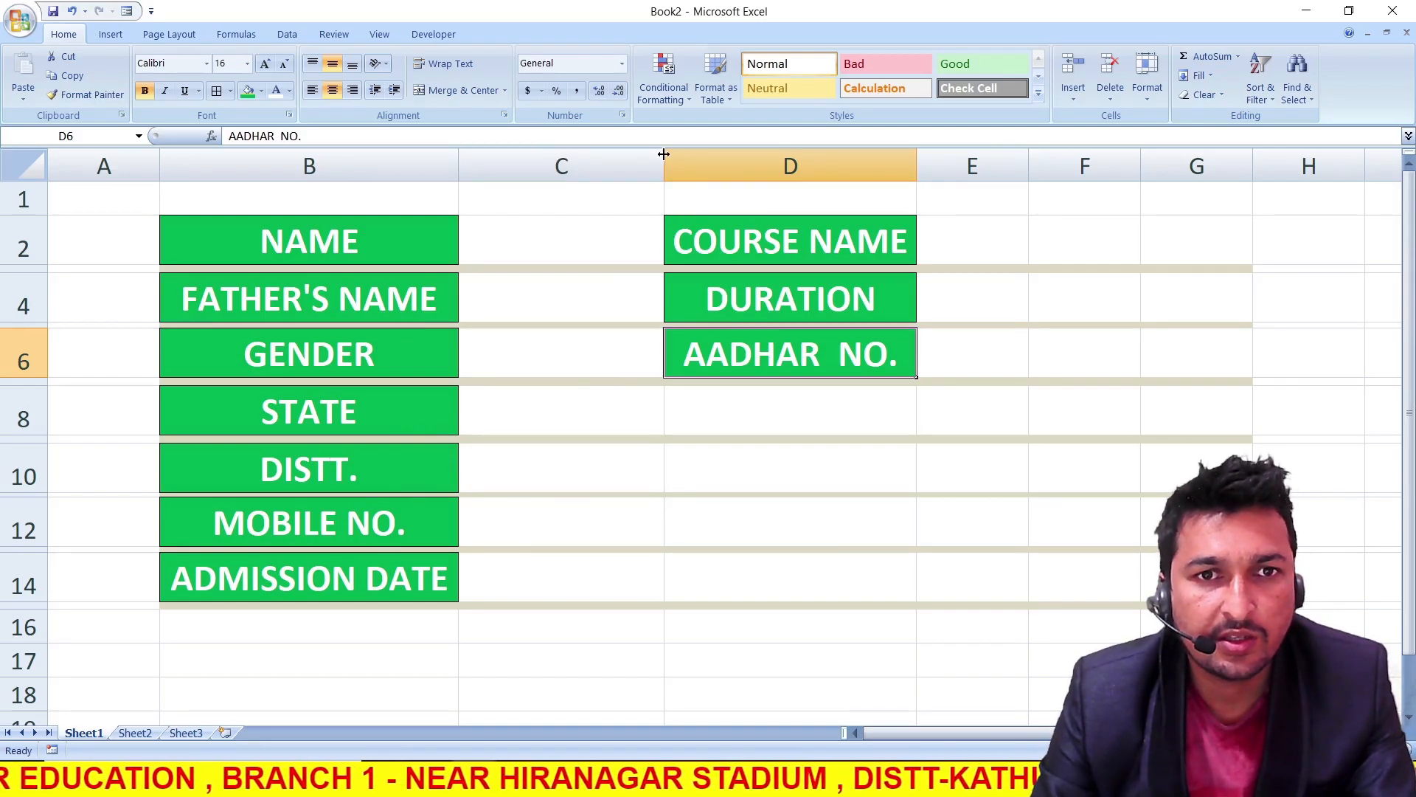
Insert a new column before column C
left_click(568, 166)
left_click(588, 295)
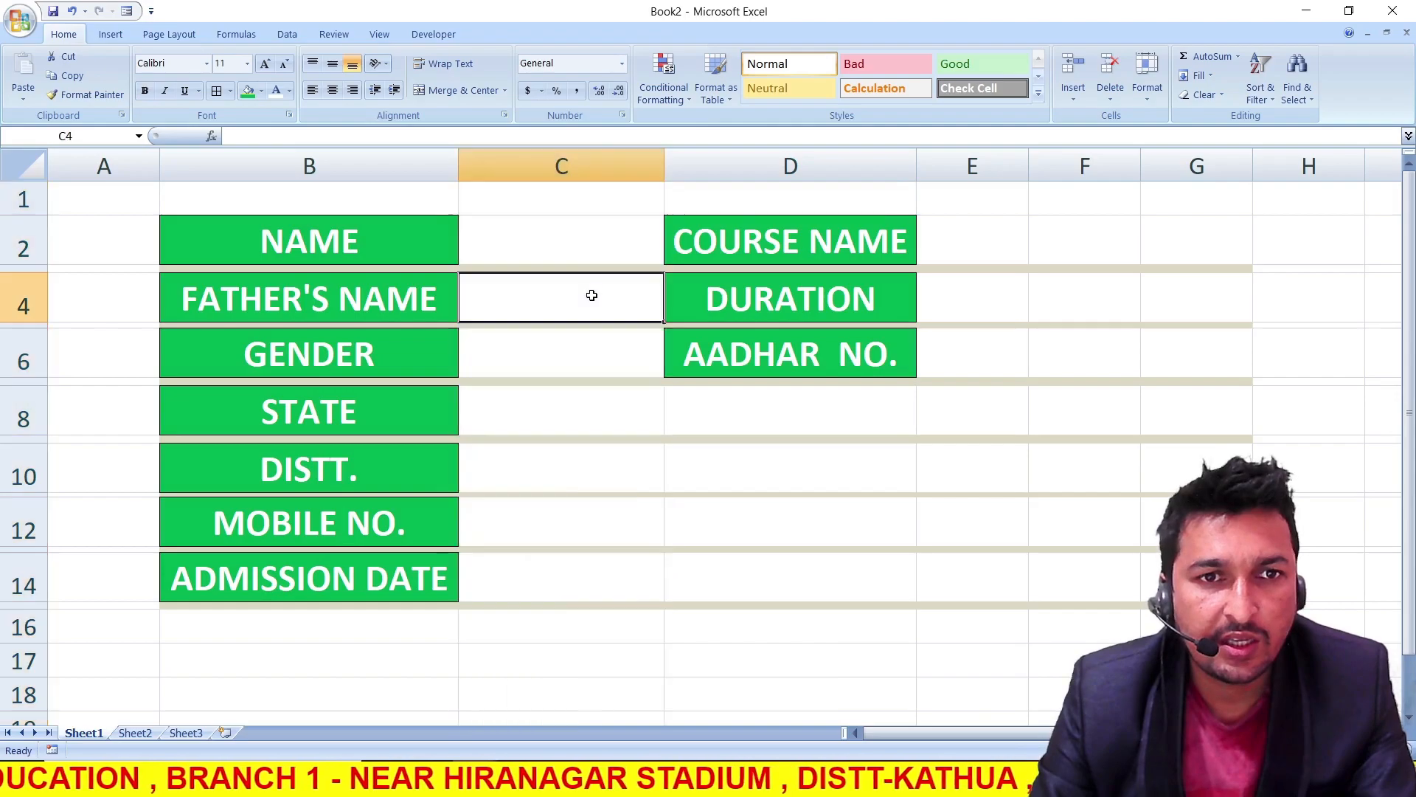
left_click(575, 163)
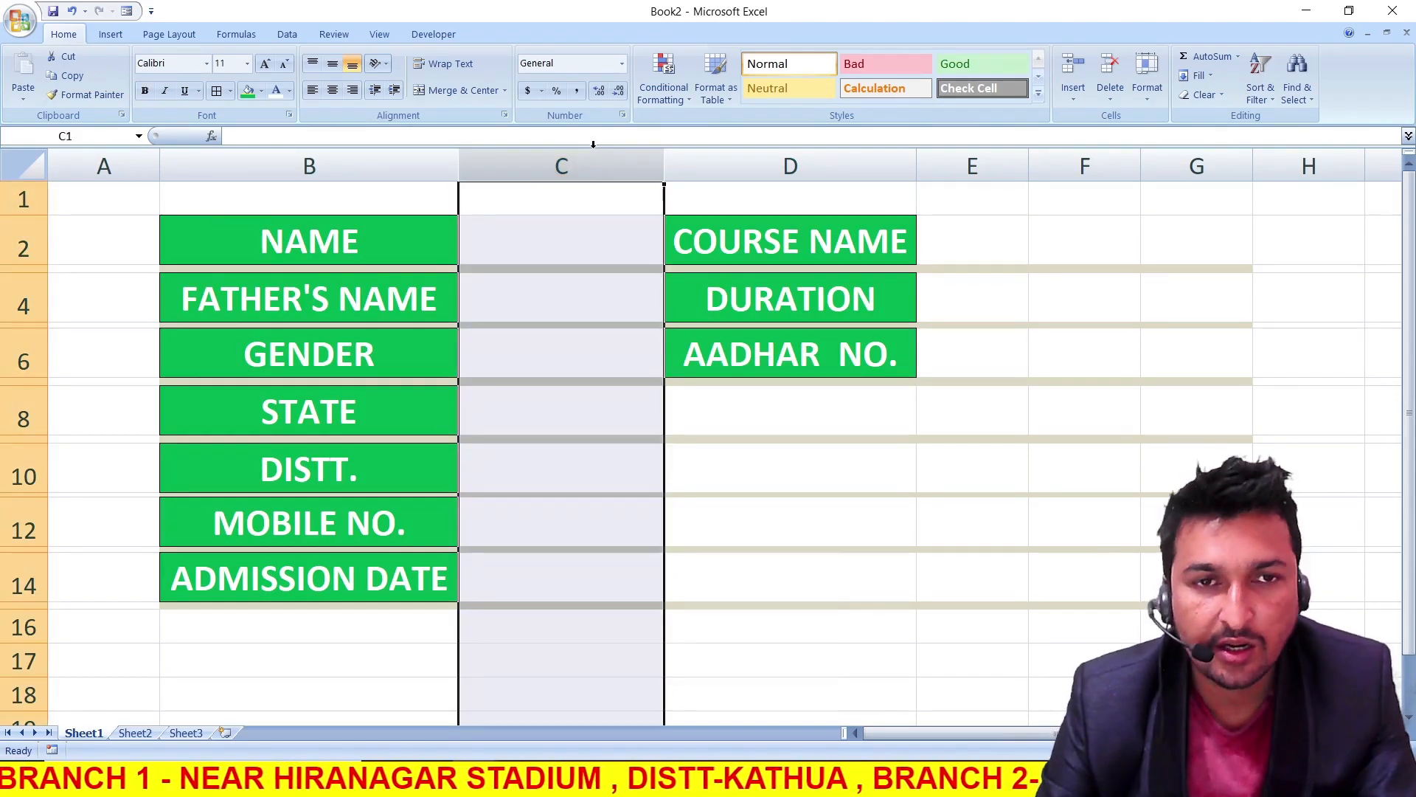
key("ctrl+plus")
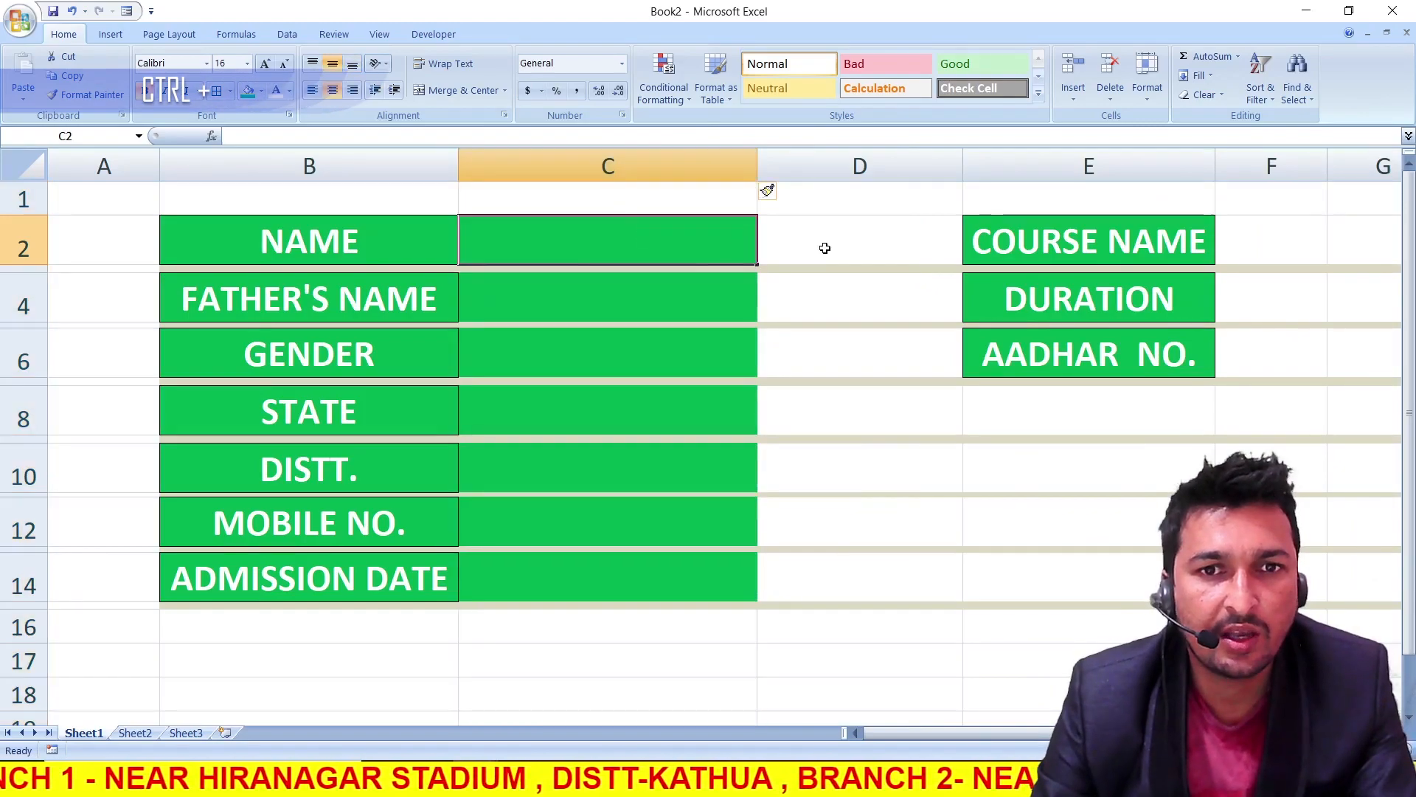
Remove the green fill from the entry cells C2 to C14 by painting the plain format of cell D2 onto them
left_click(816, 243)
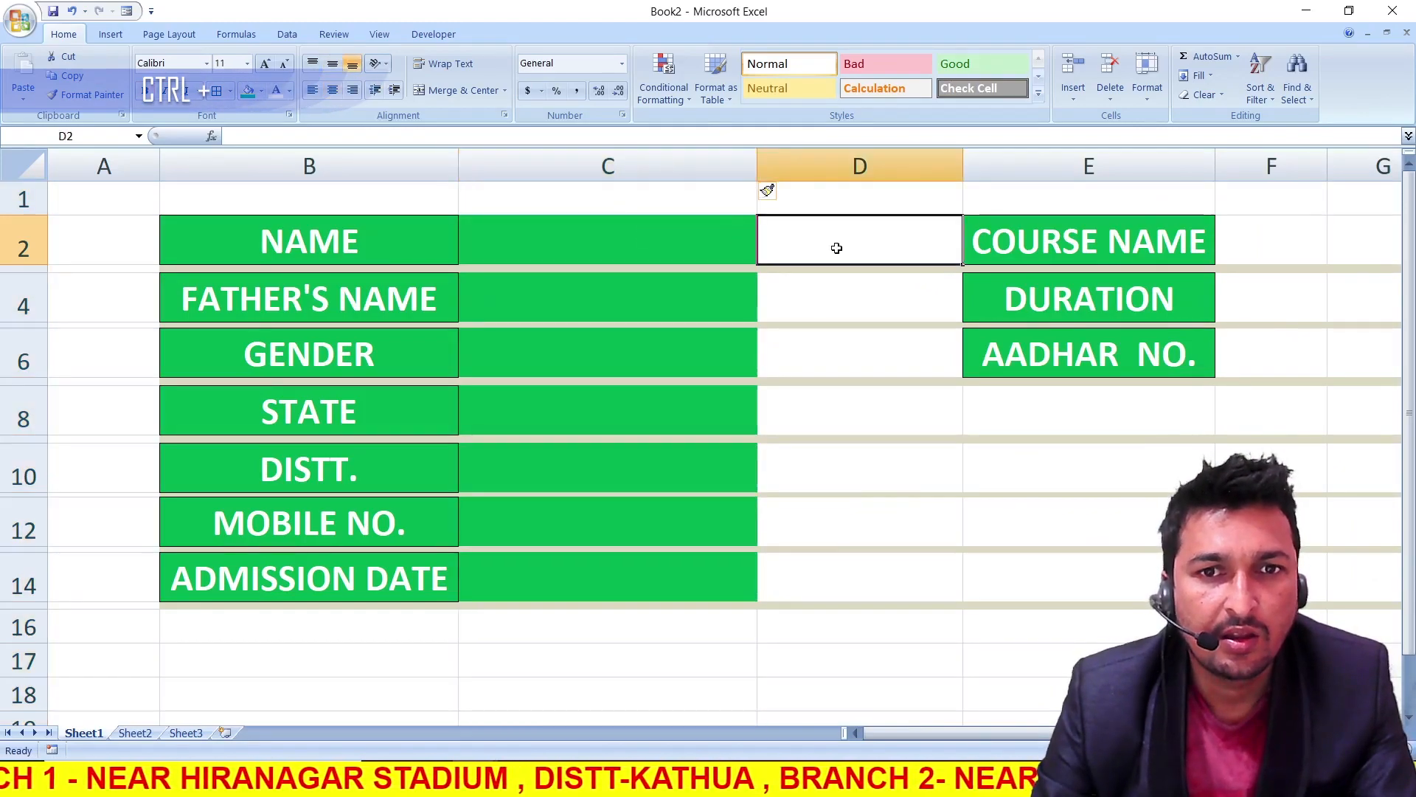
left_click(106, 102)
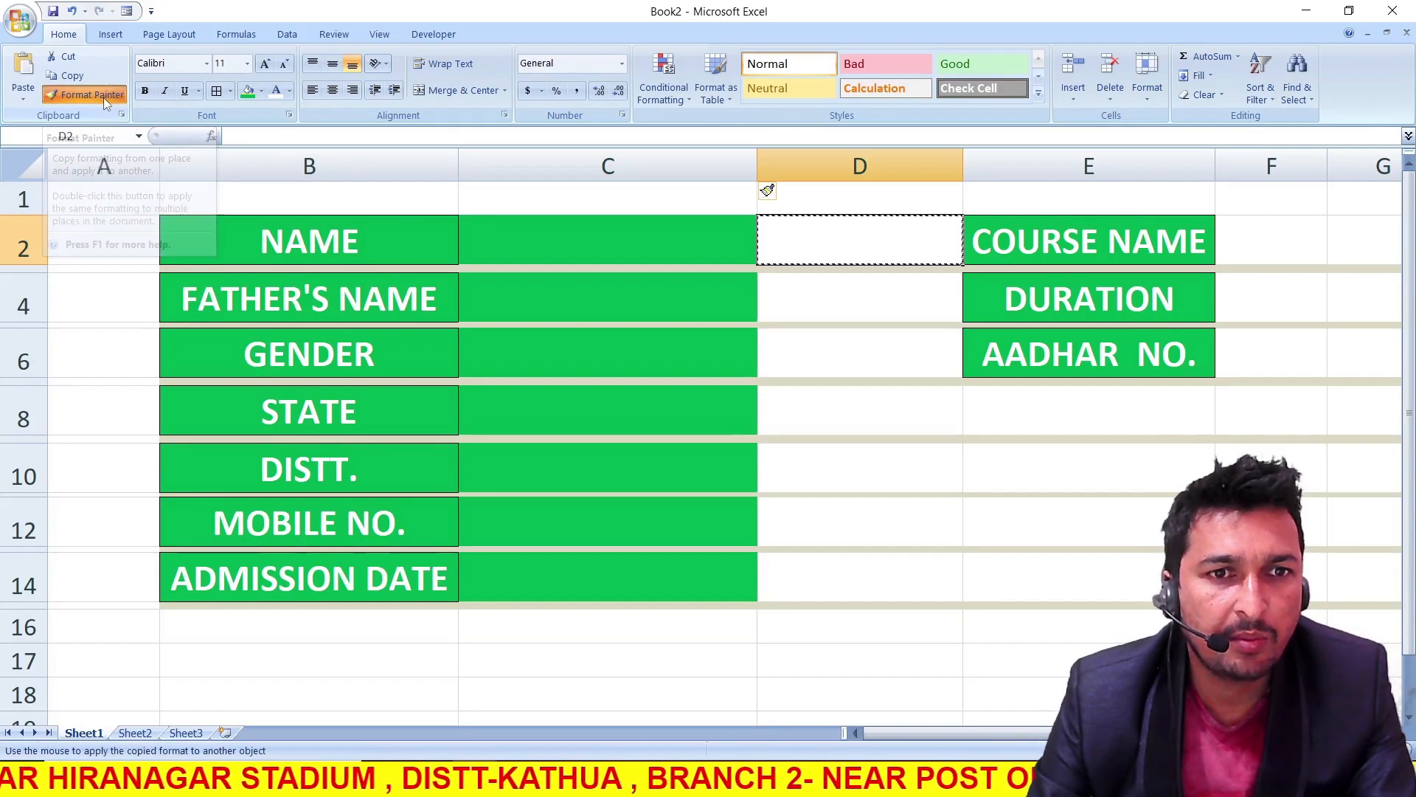
left_click(537, 258)
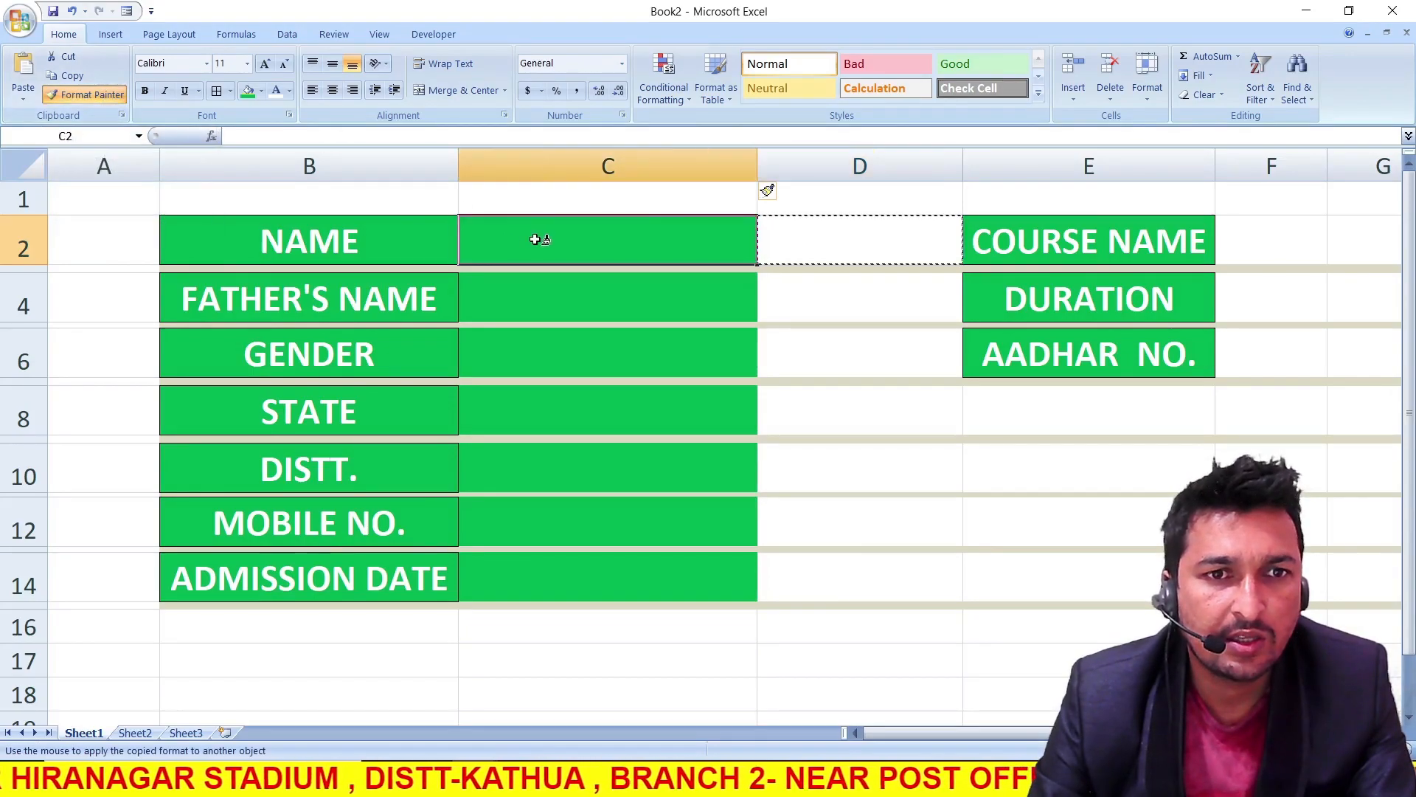
left_click(548, 299)
left_click(853, 225)
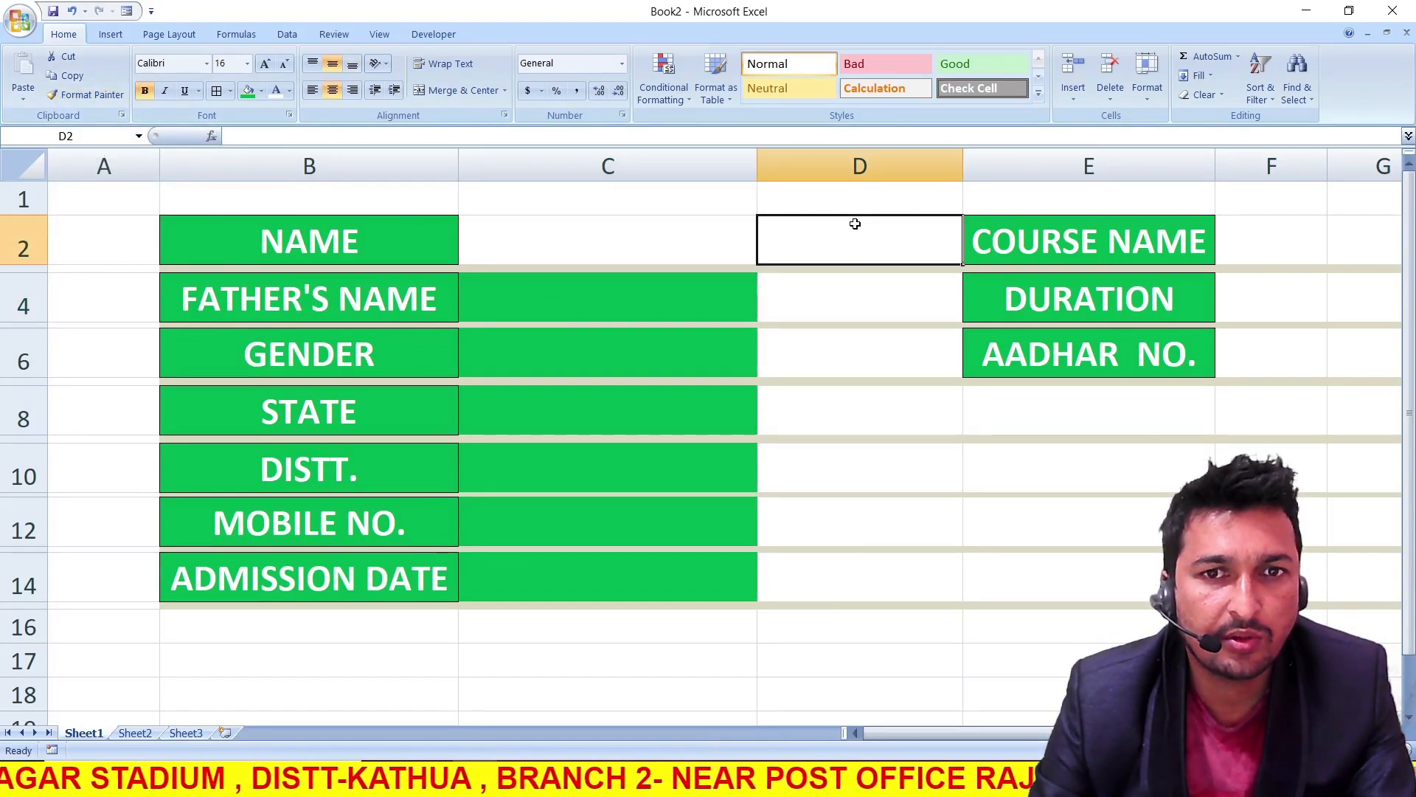
left_click(85, 94)
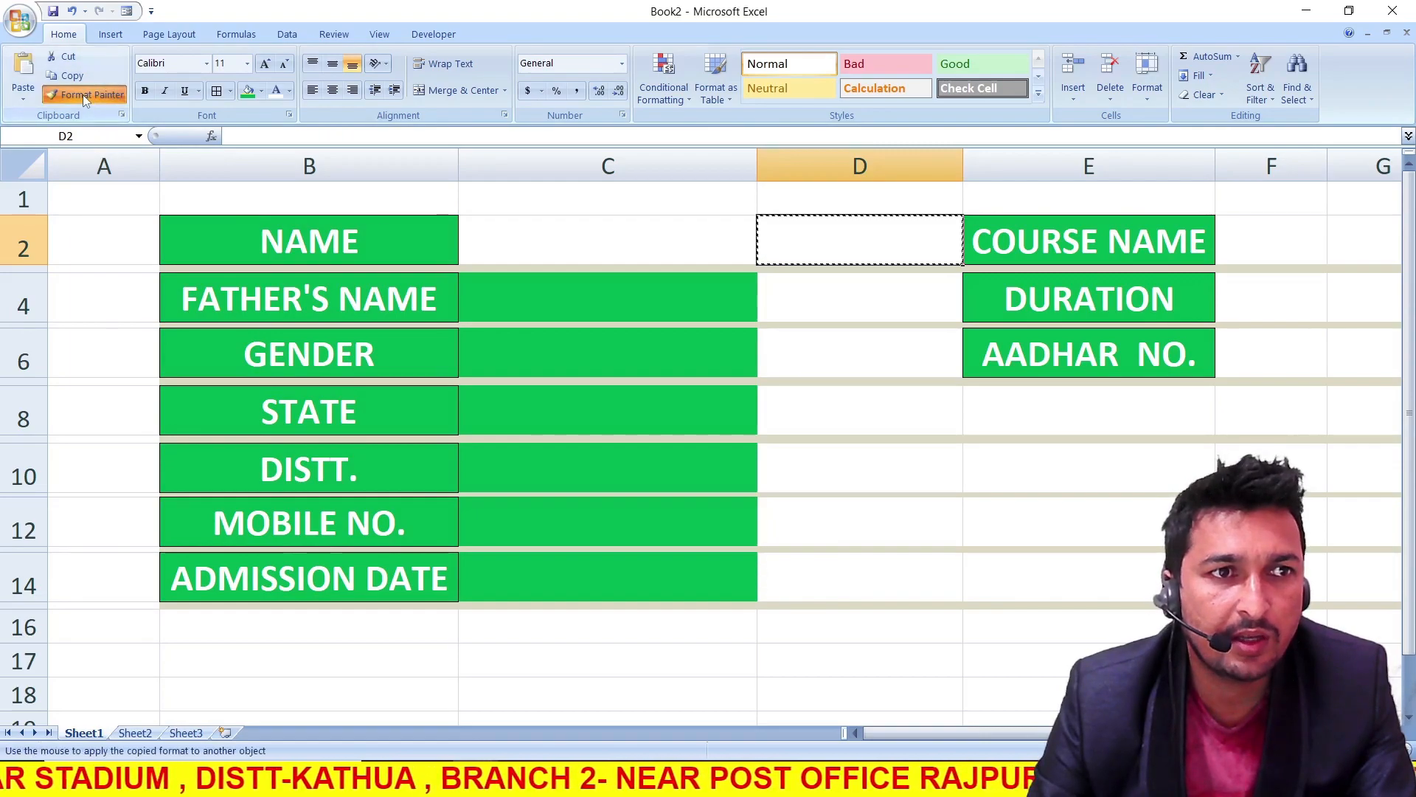
left_click(590, 300)
left_click(602, 354)
left_click(619, 408)
left_click(623, 467)
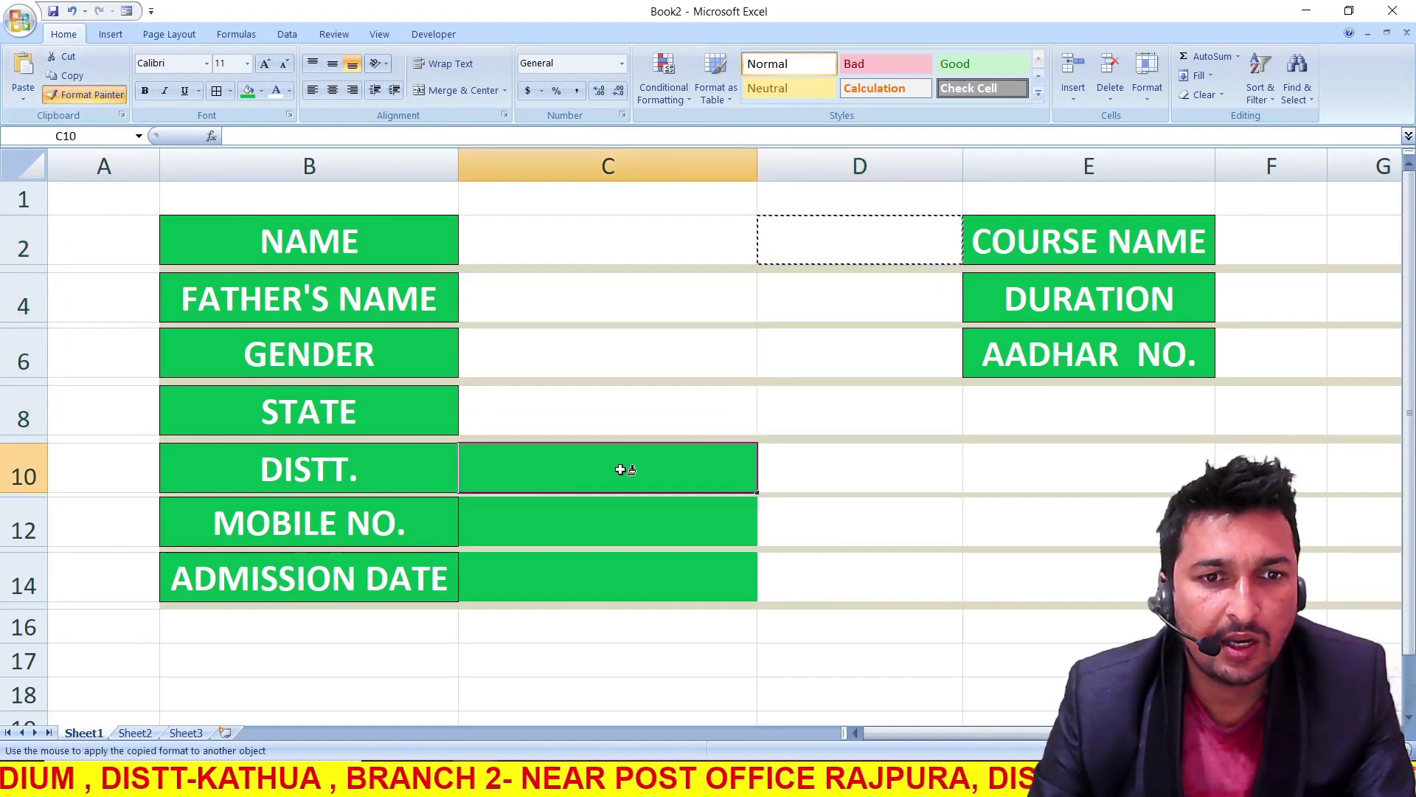
left_click(622, 524)
left_click(629, 575)
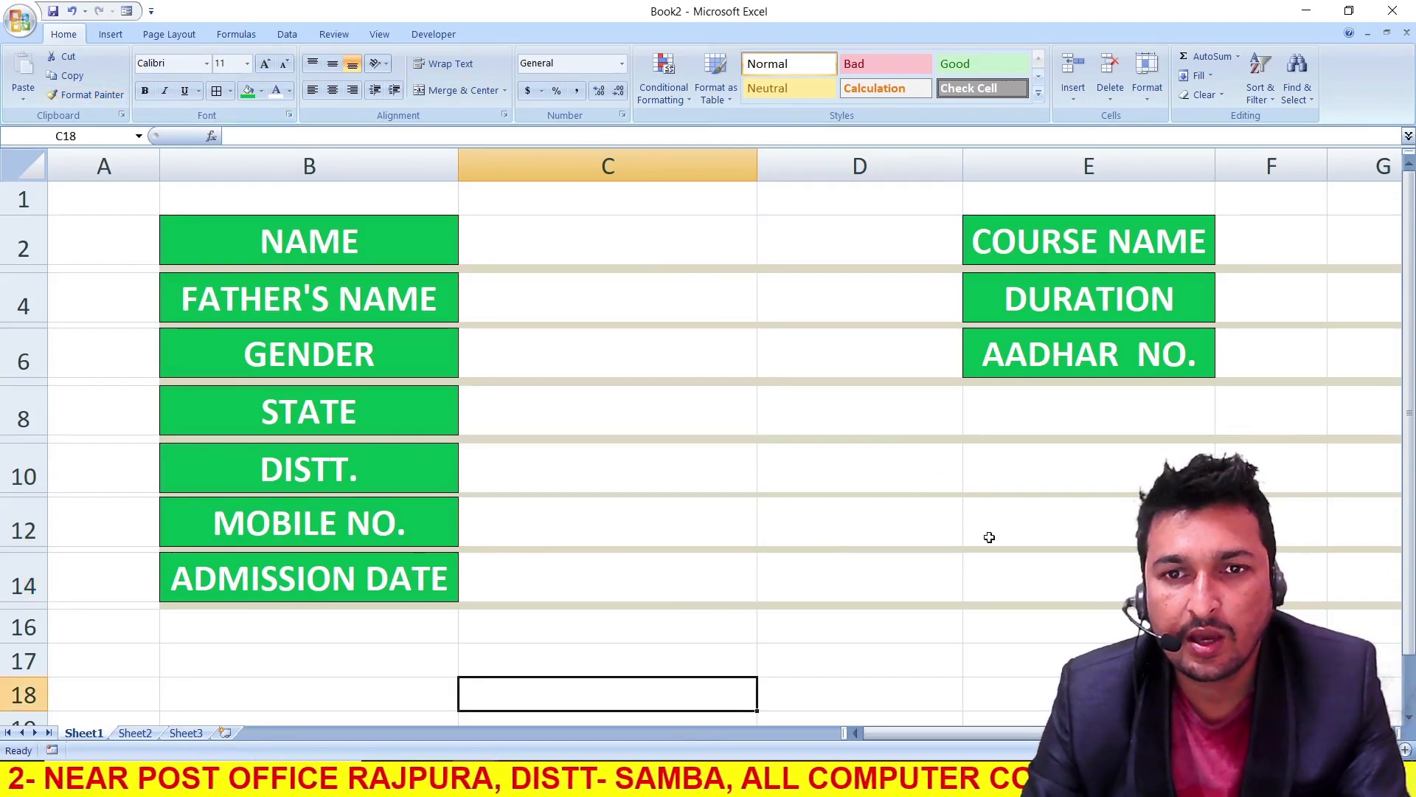
Narrow column D into a small spacer and widen column F for the entries beside the course labels
left_click_drag(963, 168, 808, 171)
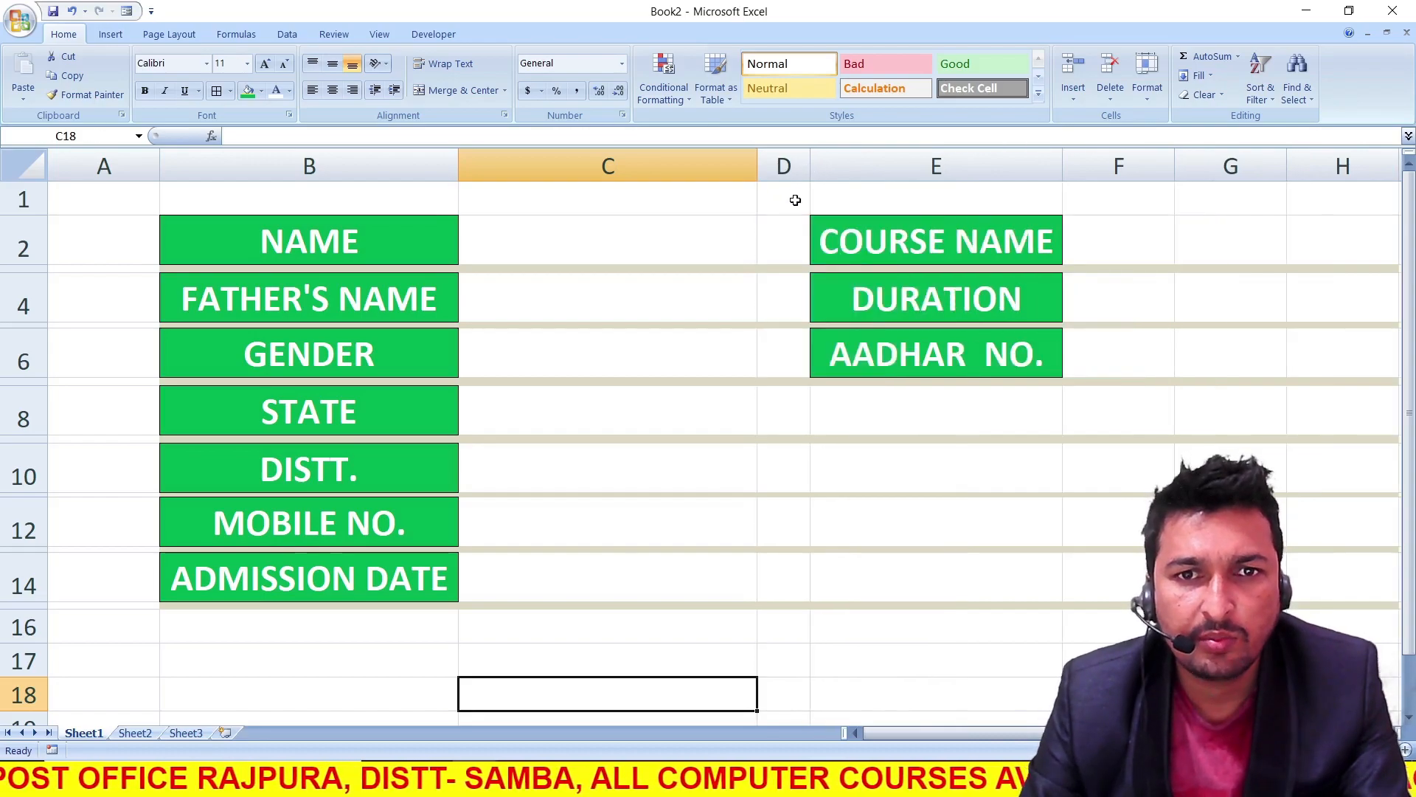
left_click(784, 247)
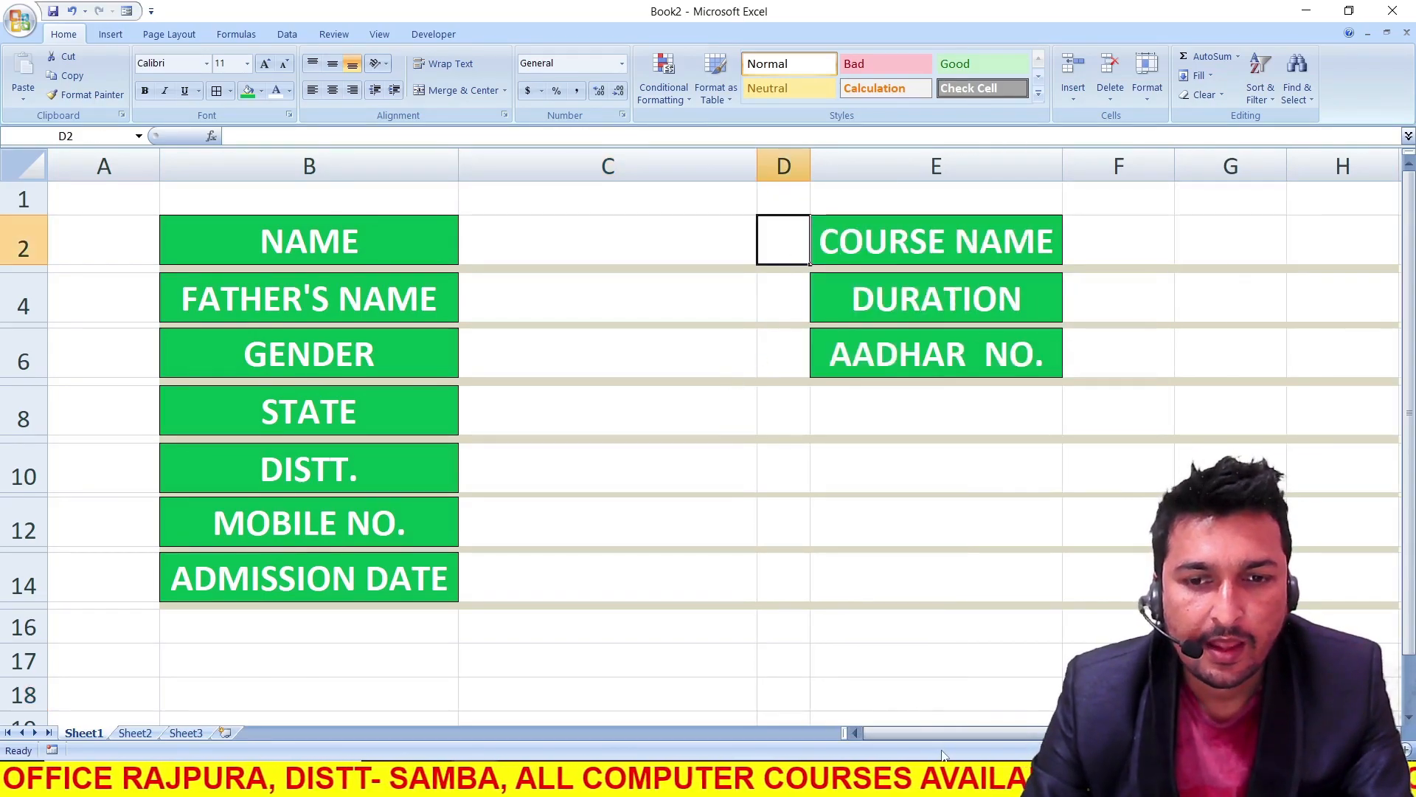
left_click_drag(941, 736, 946, 734)
left_click_drag(993, 730, 963, 732)
left_click_drag(1175, 159, 1347, 163)
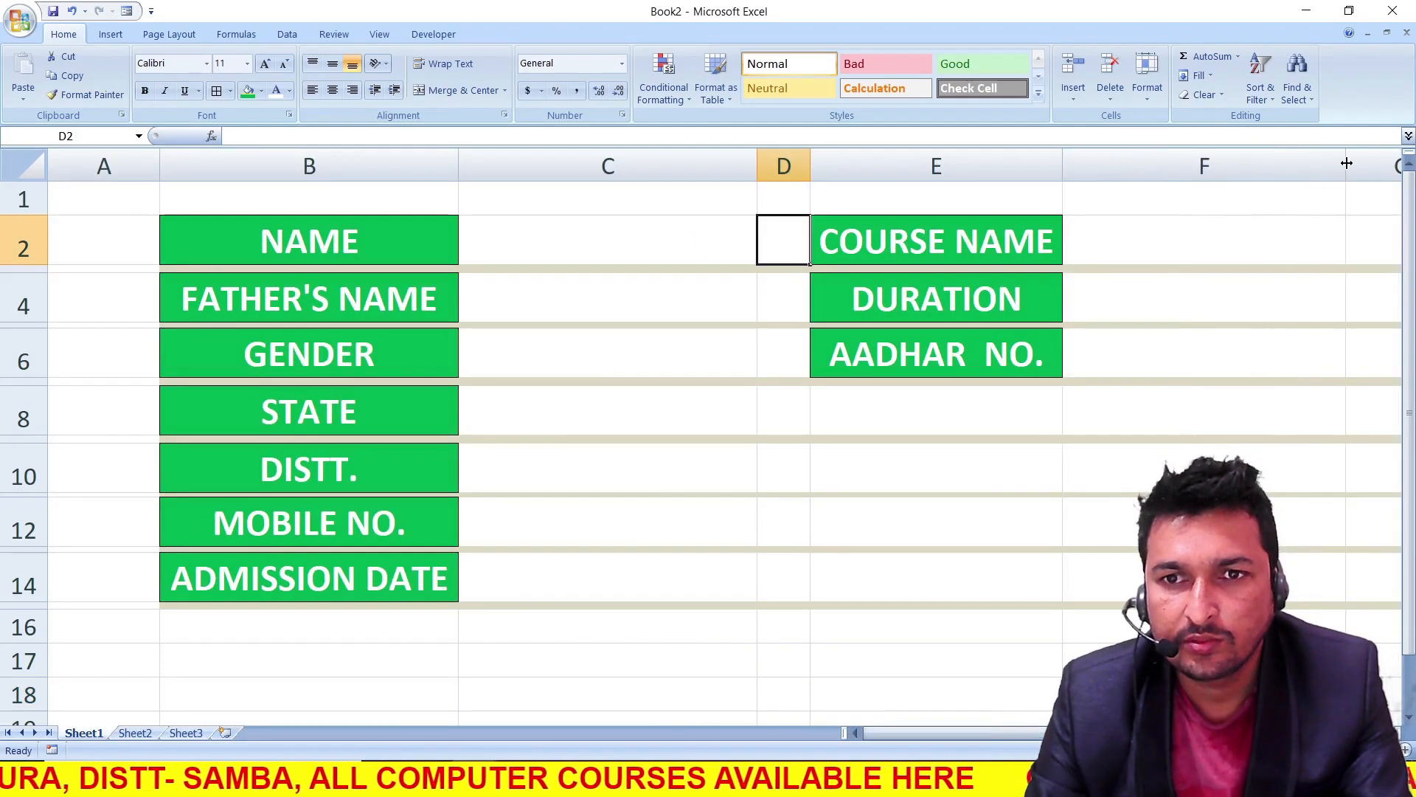
left_click(1210, 230)
left_click(503, 248)
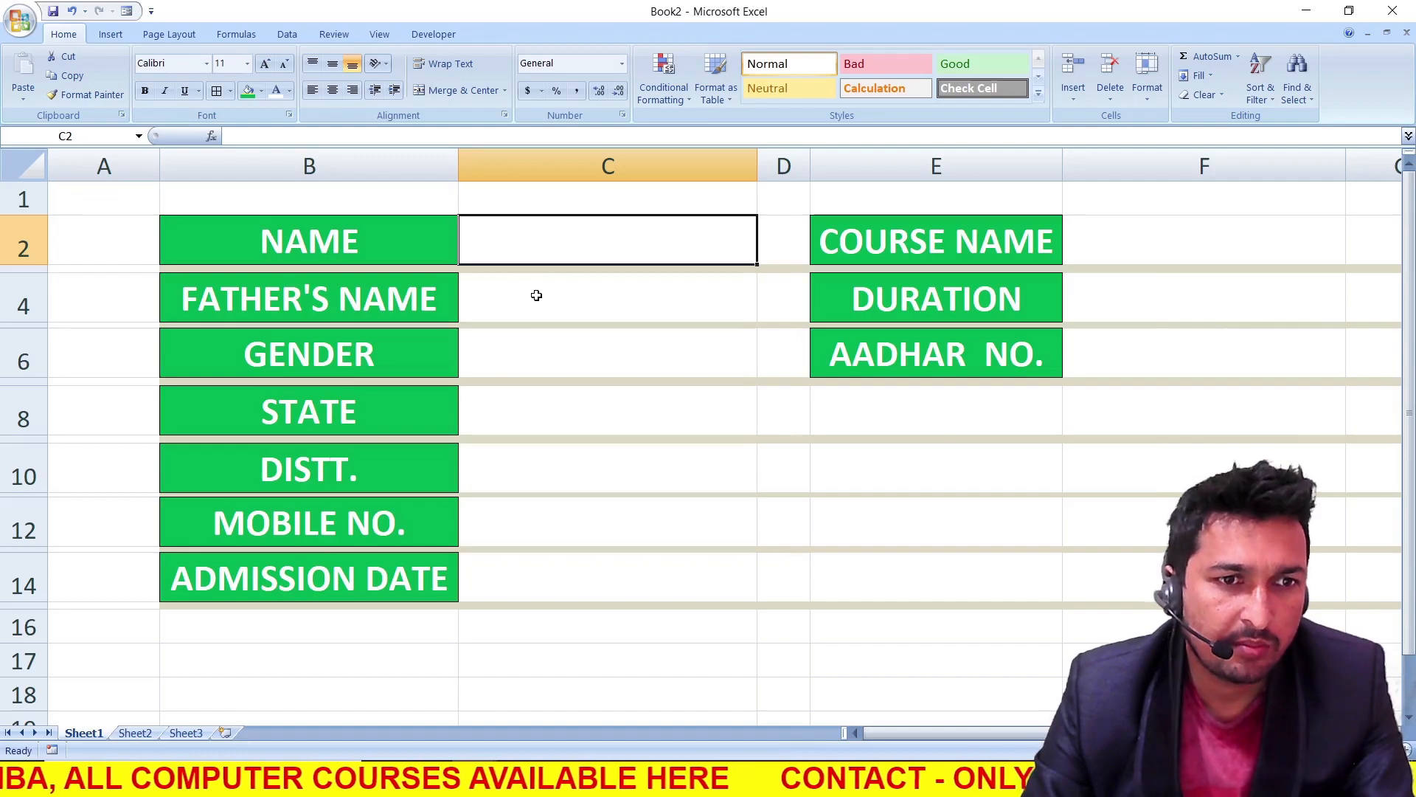
left_click(345, 244)
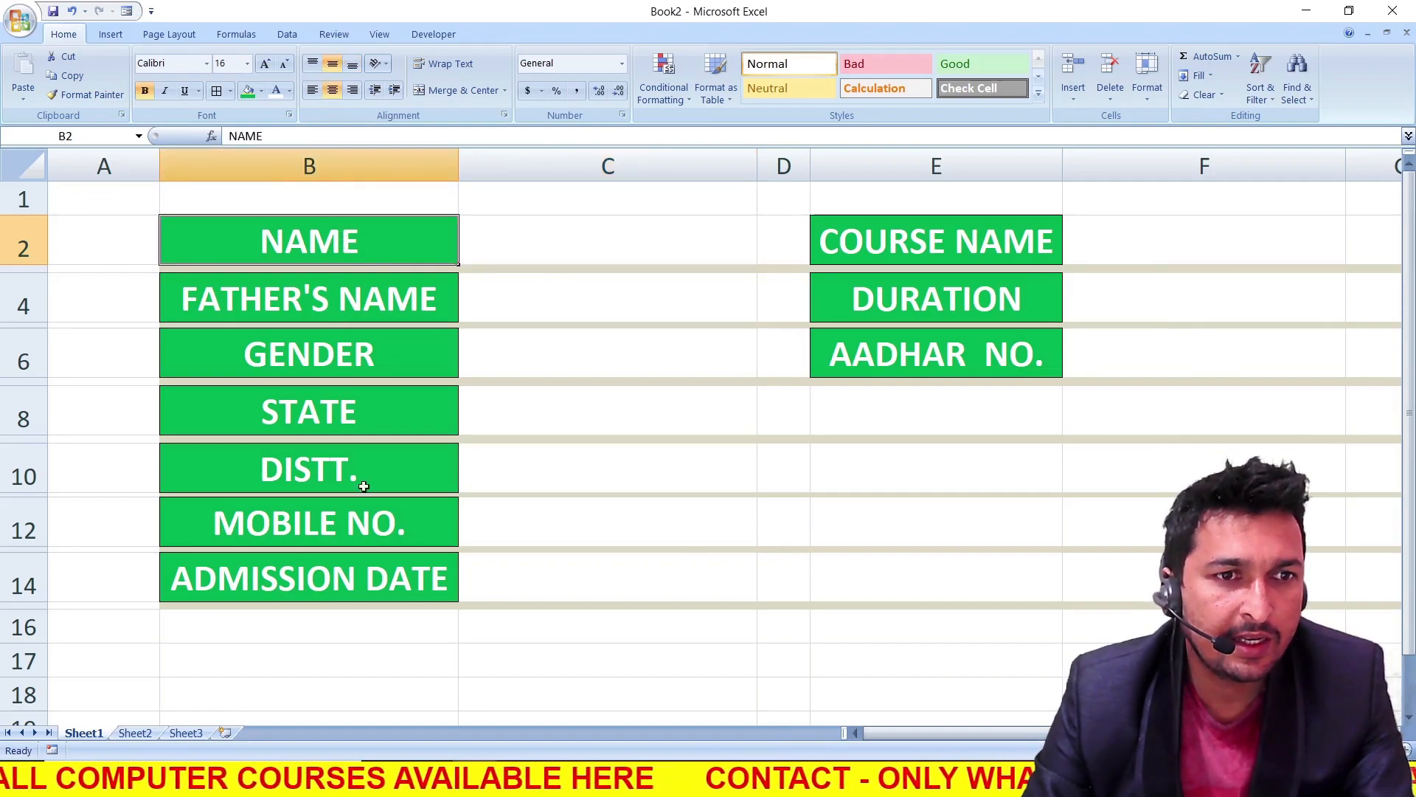
scroll(365, 516, "down", 8)
scroll(237, 579, "down", 5)
scroll(237, 573, "up", 12)
scroll(245, 569, "down", 3)
scroll(244, 570, "up", 1)
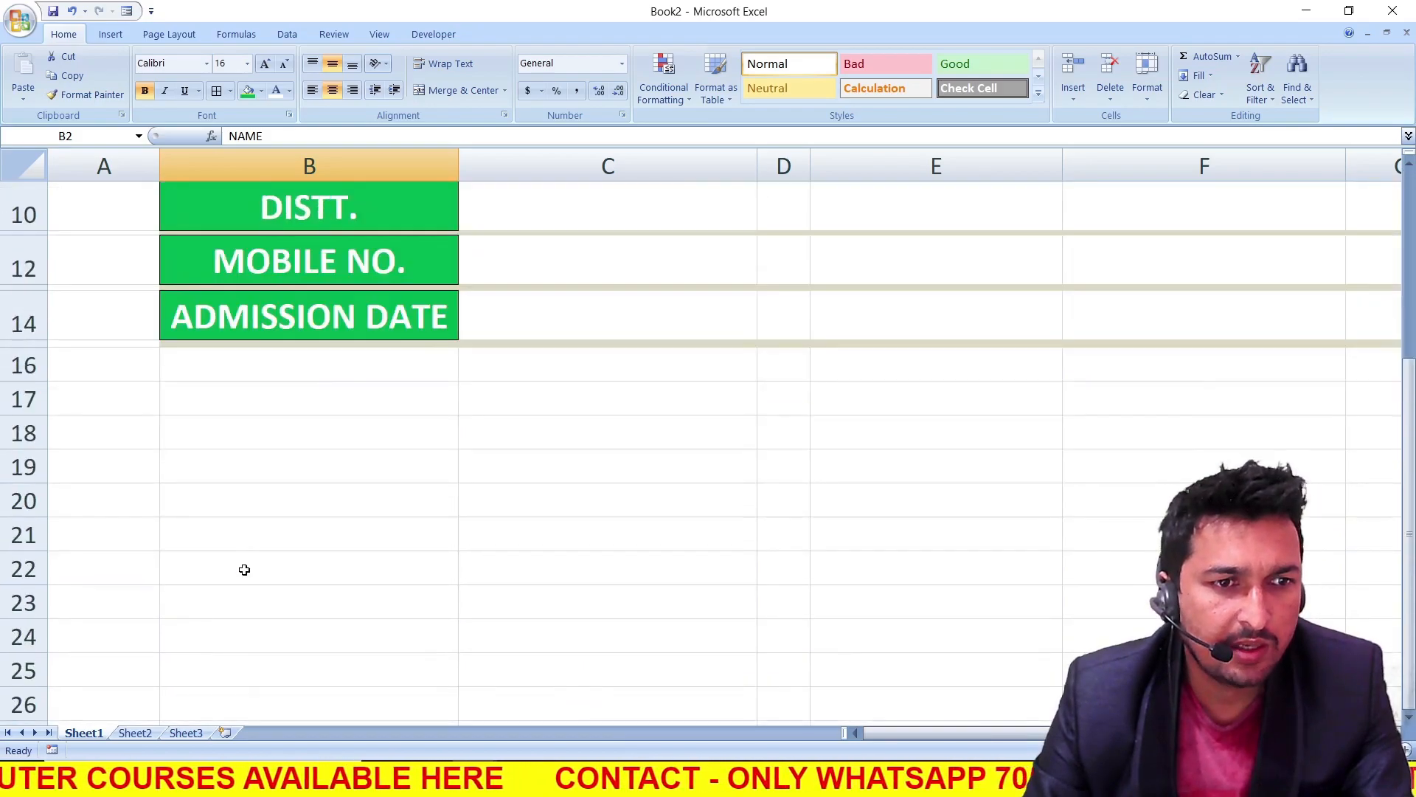
left_click(206, 533)
scroll(209, 534, "up", 2)
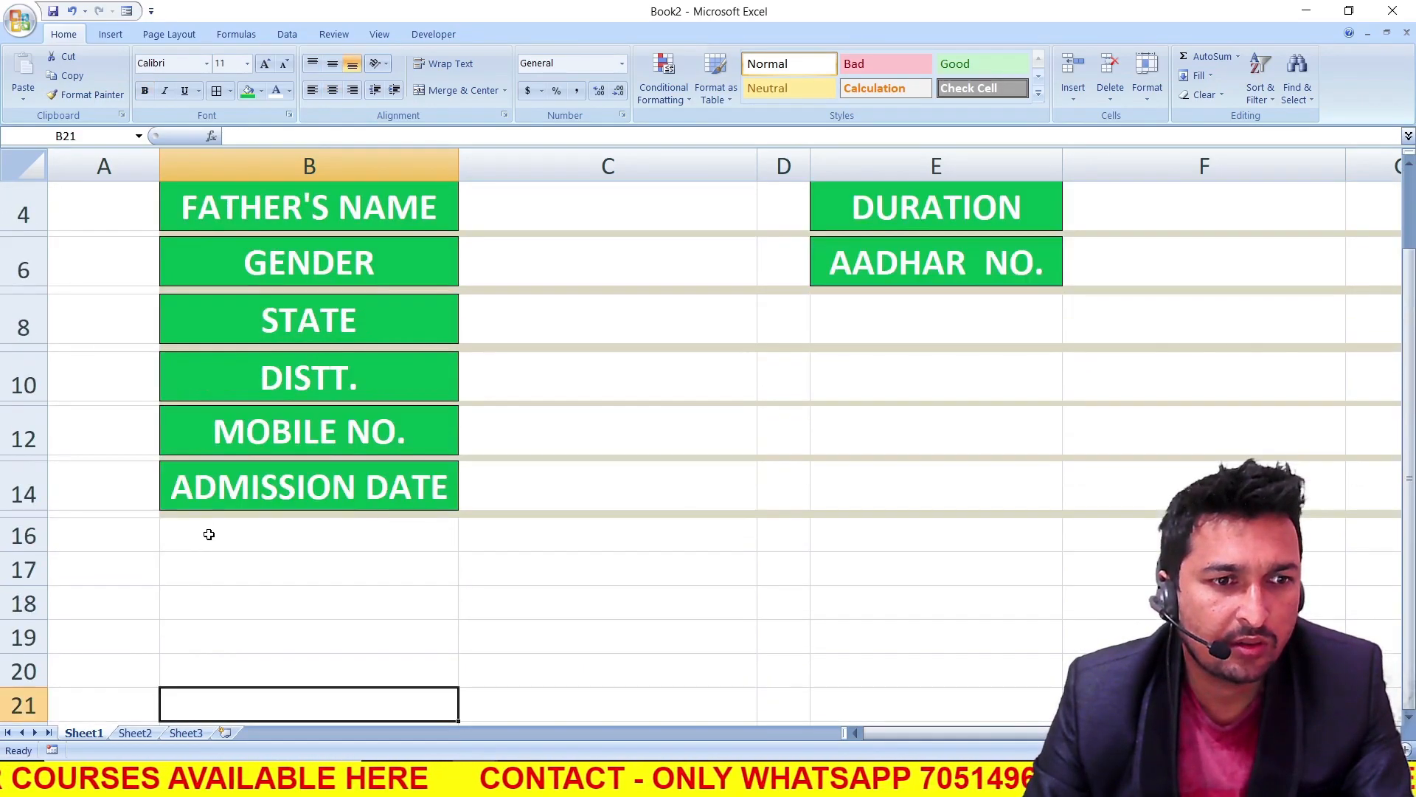
left_click(243, 661)
scroll(243, 658, "up", 1)
scroll(244, 657, "down", 1)
left_click(244, 636)
scroll(245, 636, "up", 1)
scroll(269, 561, "down", 1)
scroll(267, 561, "up", 1)
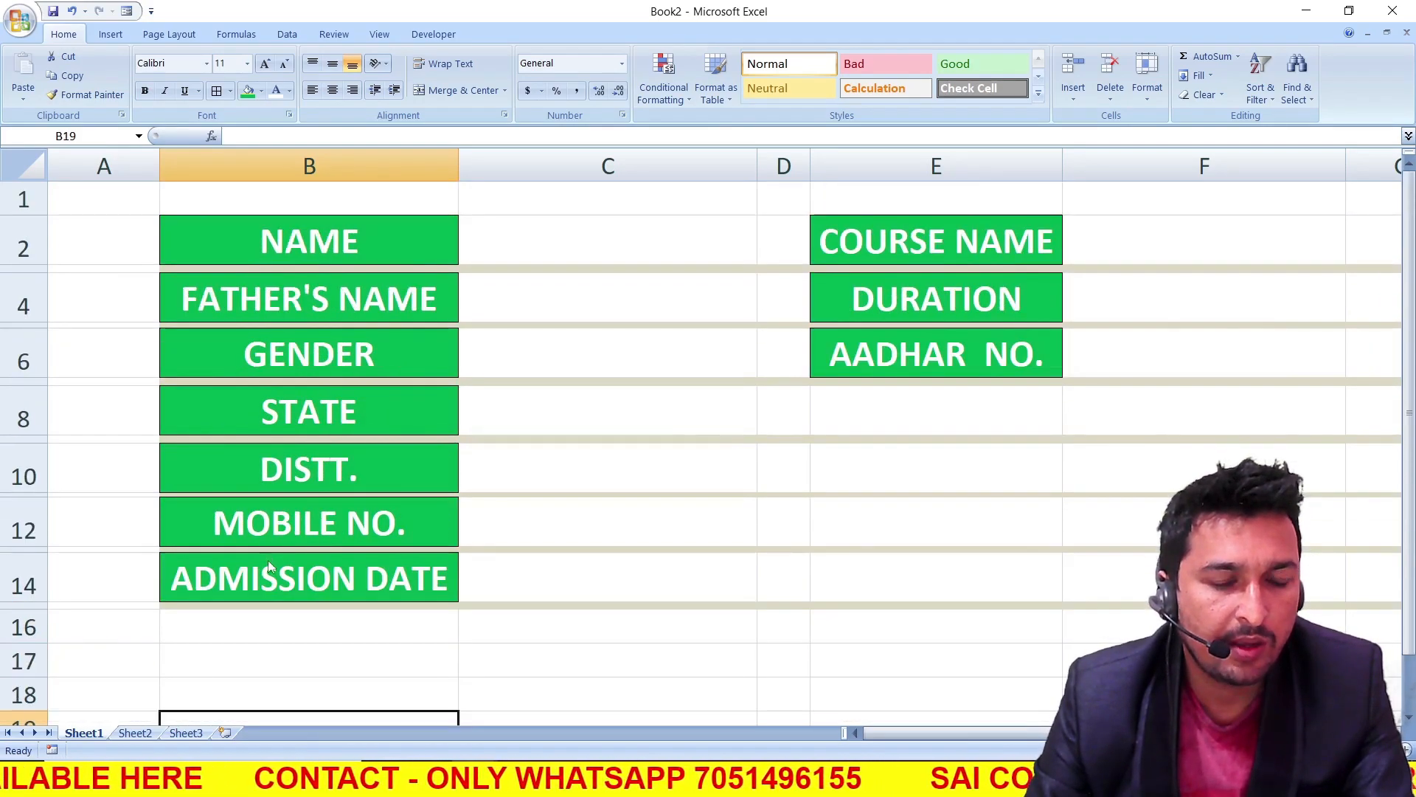
Enter the record headings NAME, FATHER'S NAME, G and STATE in cells B19 to E19 below the form
type("NAME")
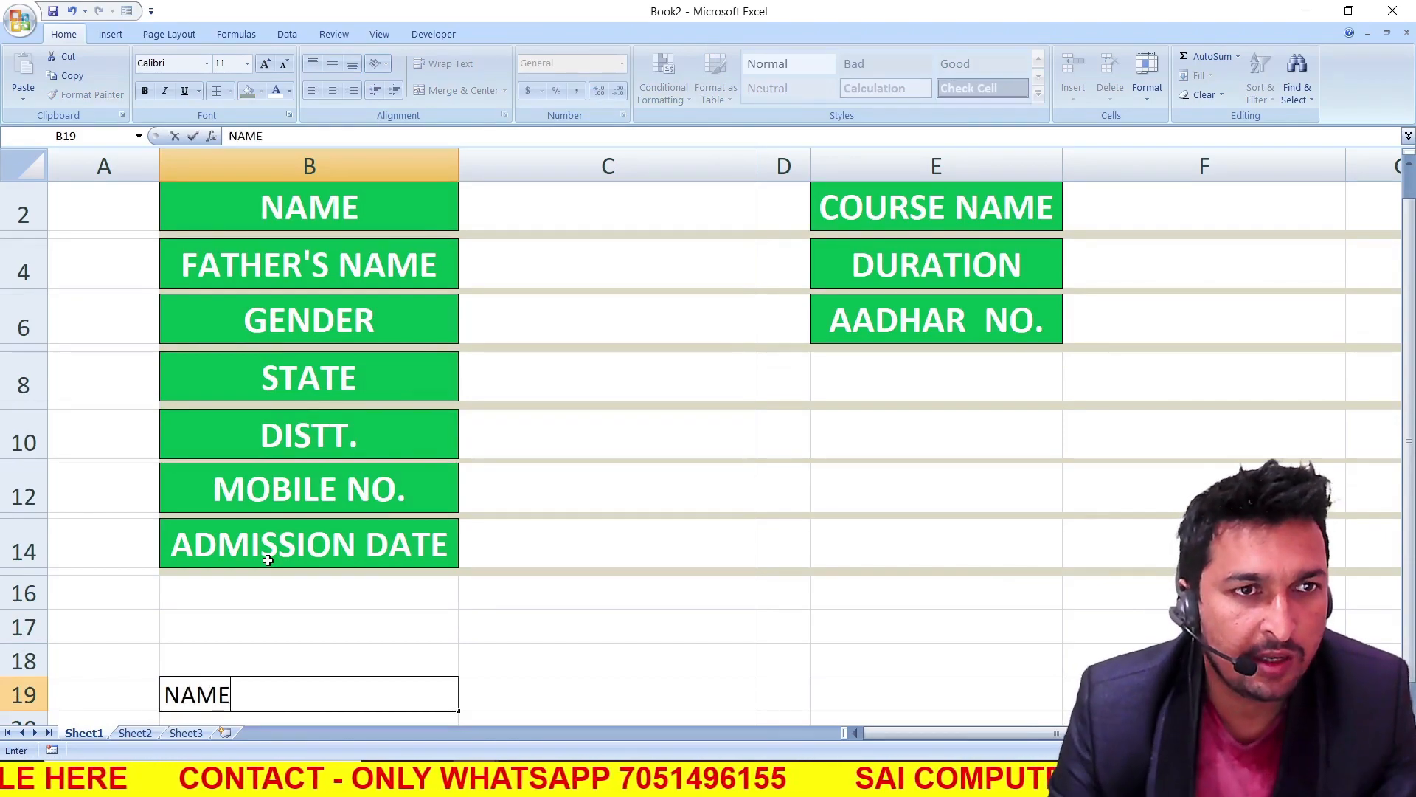
left_click(546, 685)
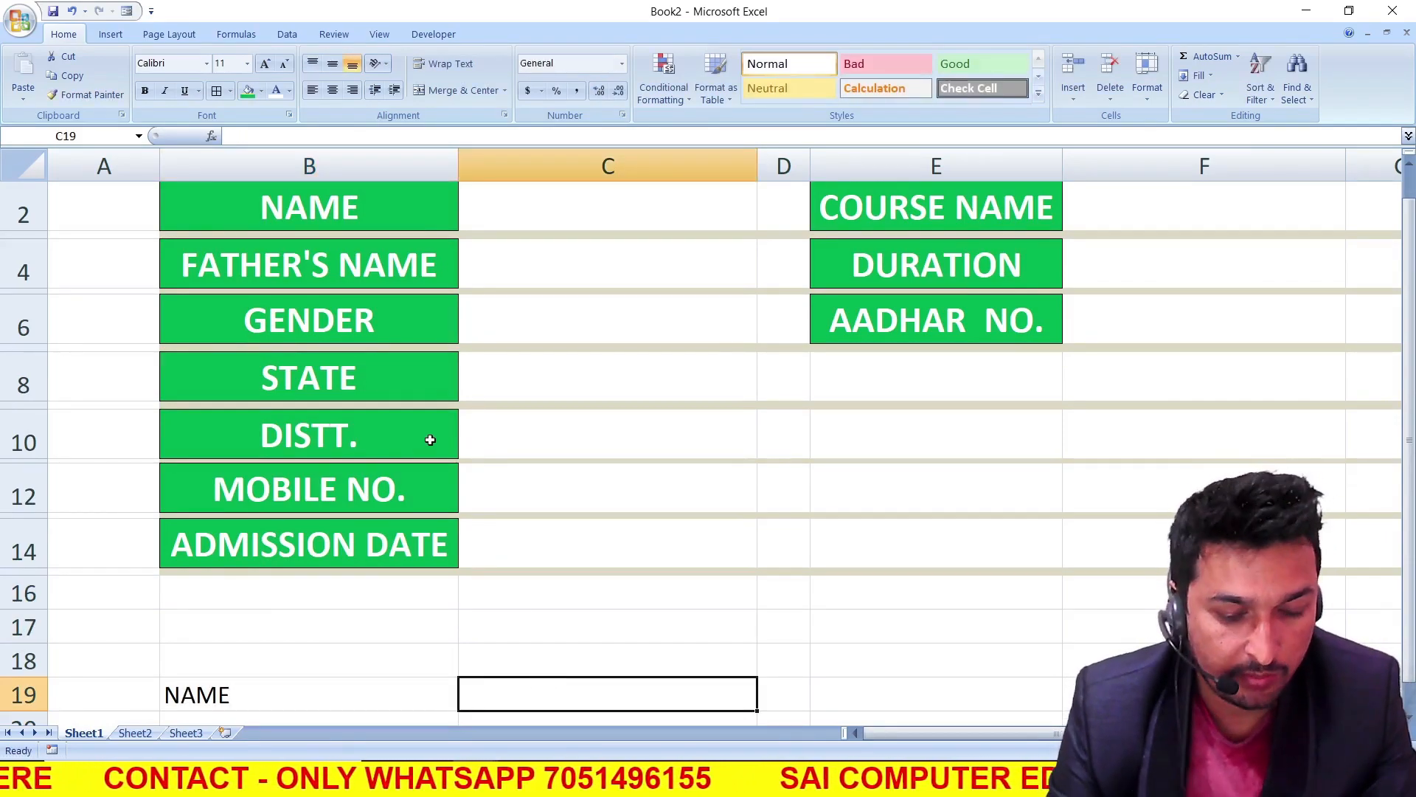
type("FATHER'S NAME")
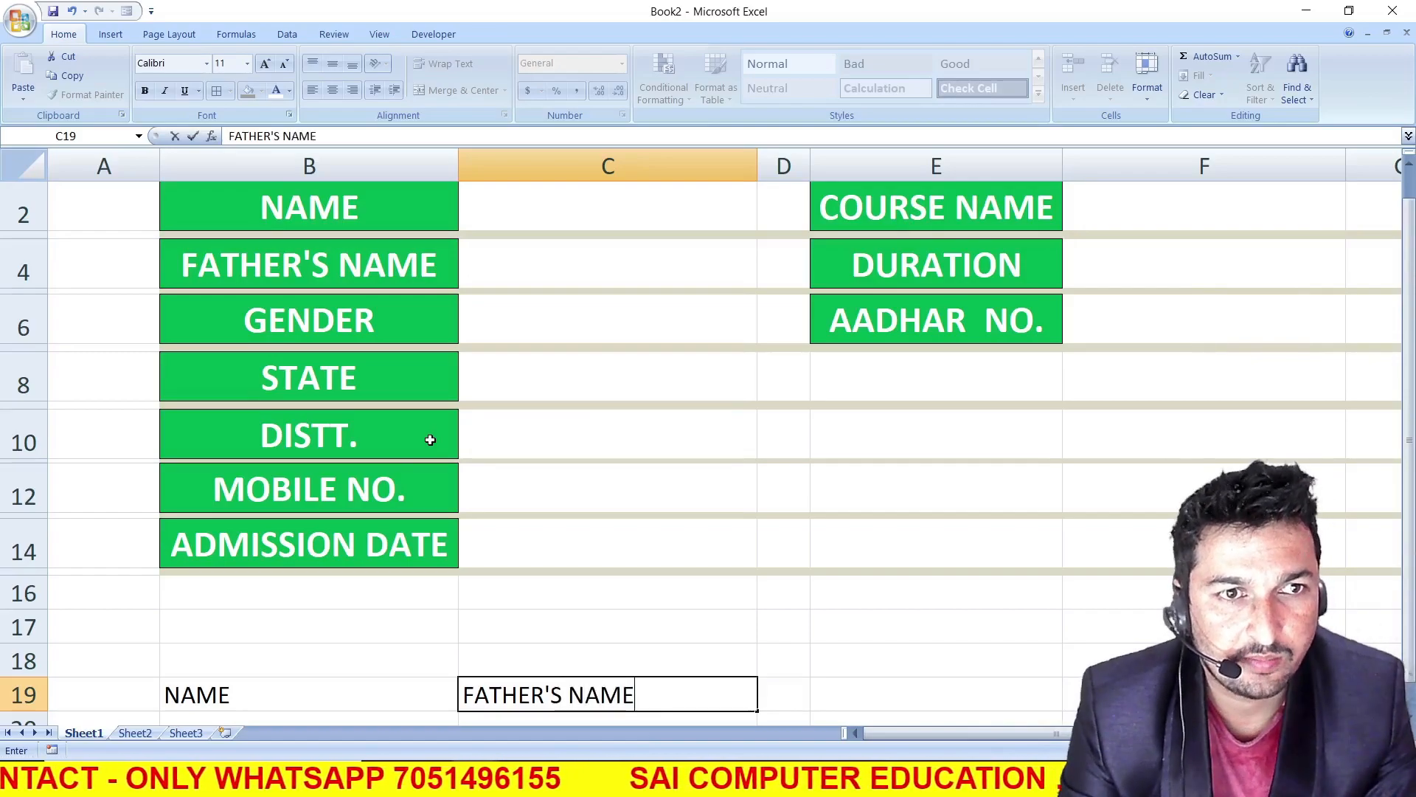
left_click(774, 691)
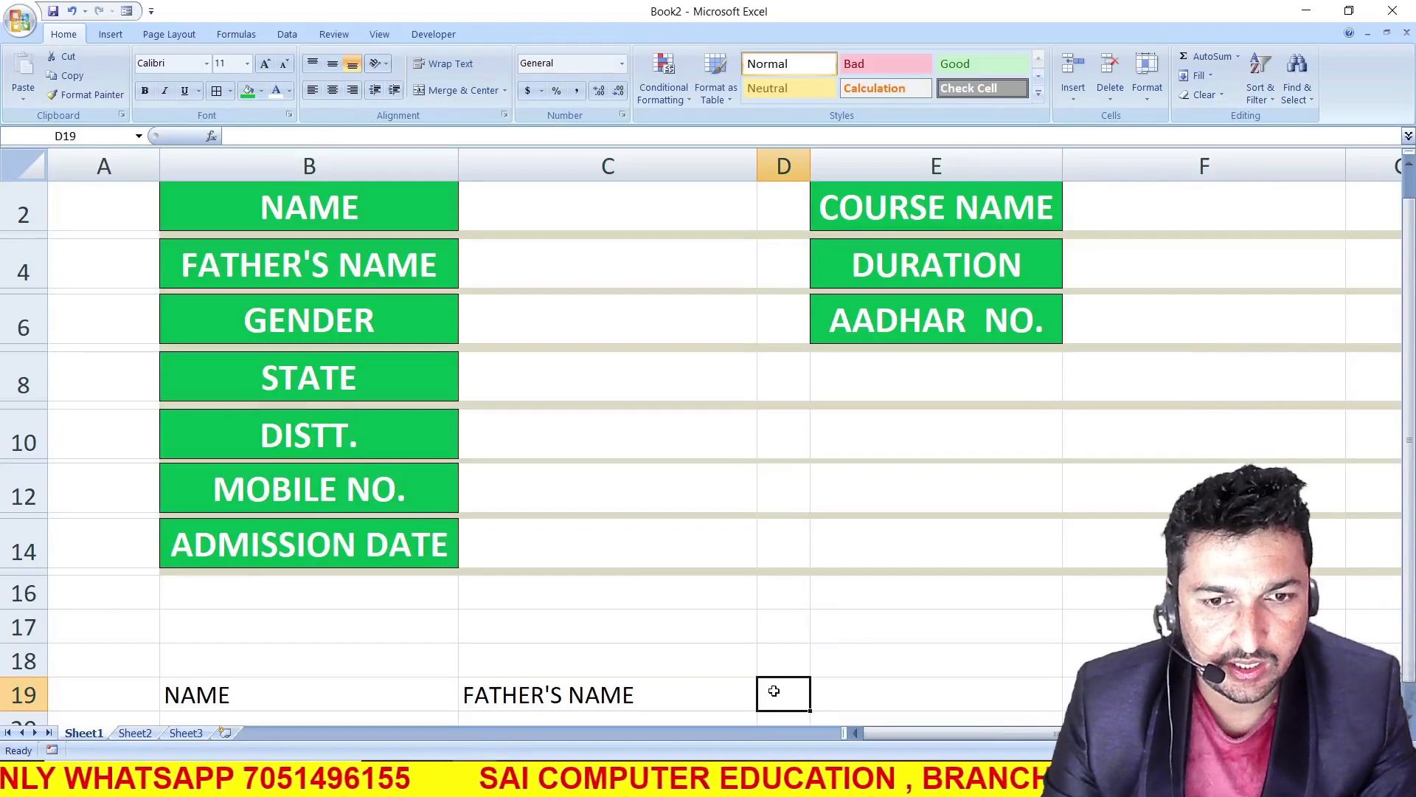
type("G")
left_click(837, 695)
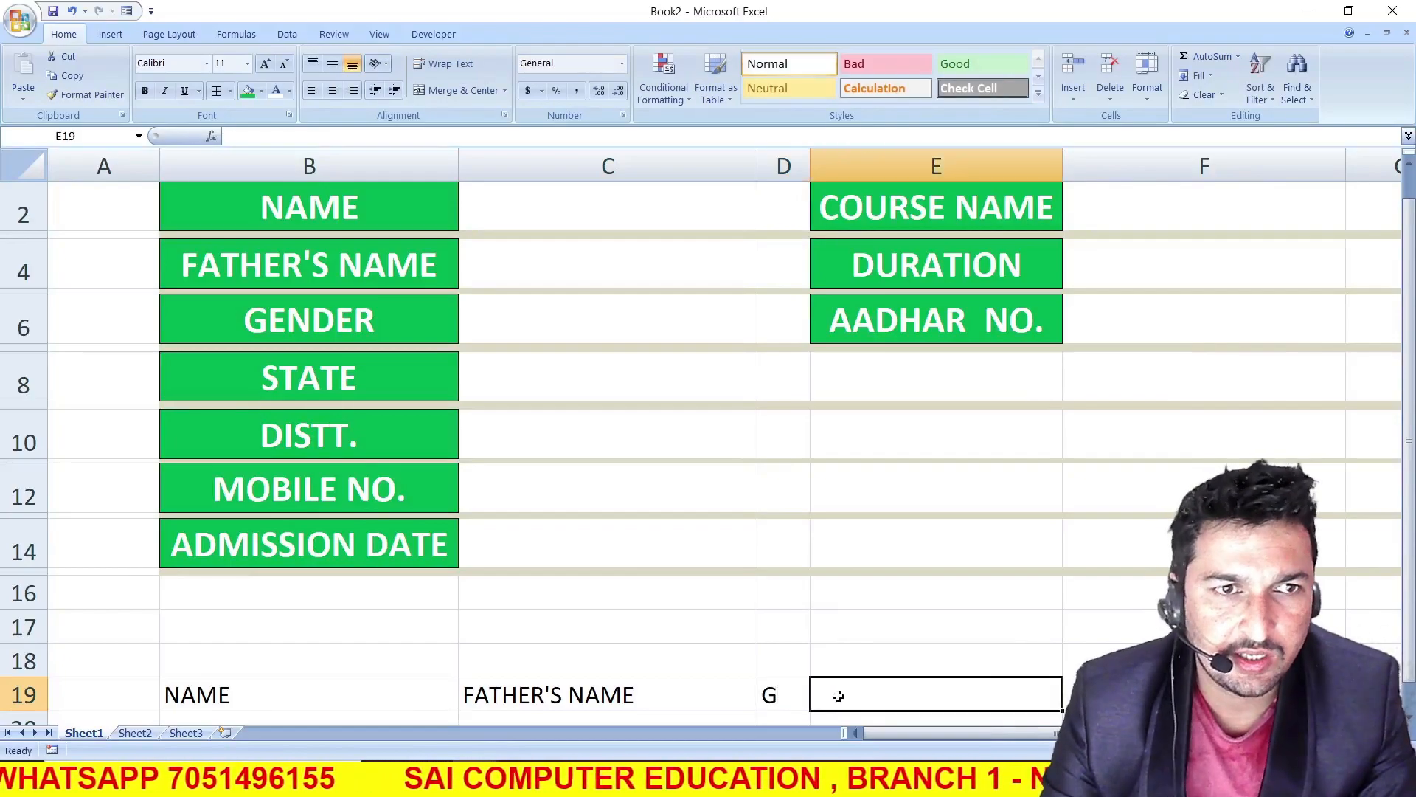
type("STATE")
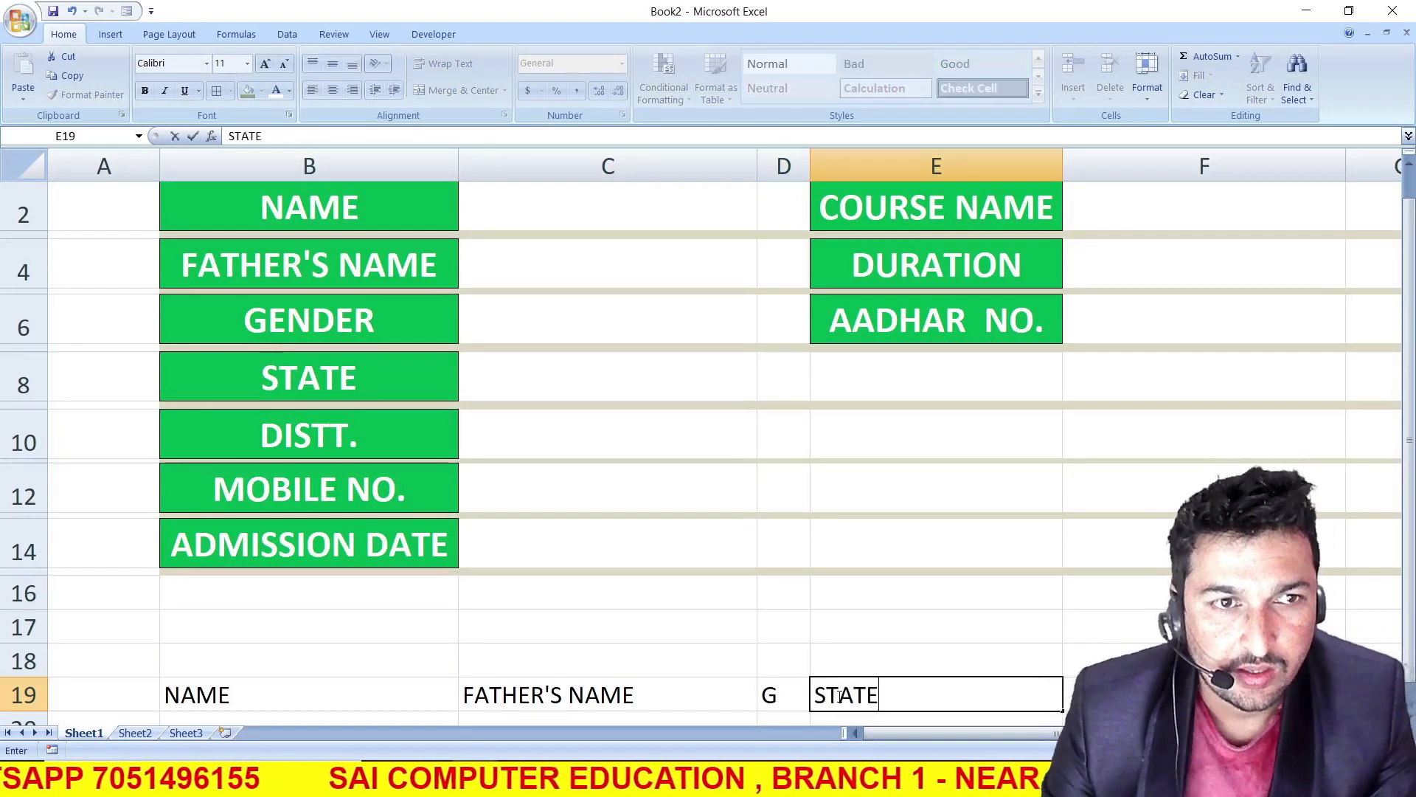
Continue the heading row with DISTT., MOB and ADMISSION DATE in cells F19 to H19
left_click(1106, 694)
type("DISTT.")
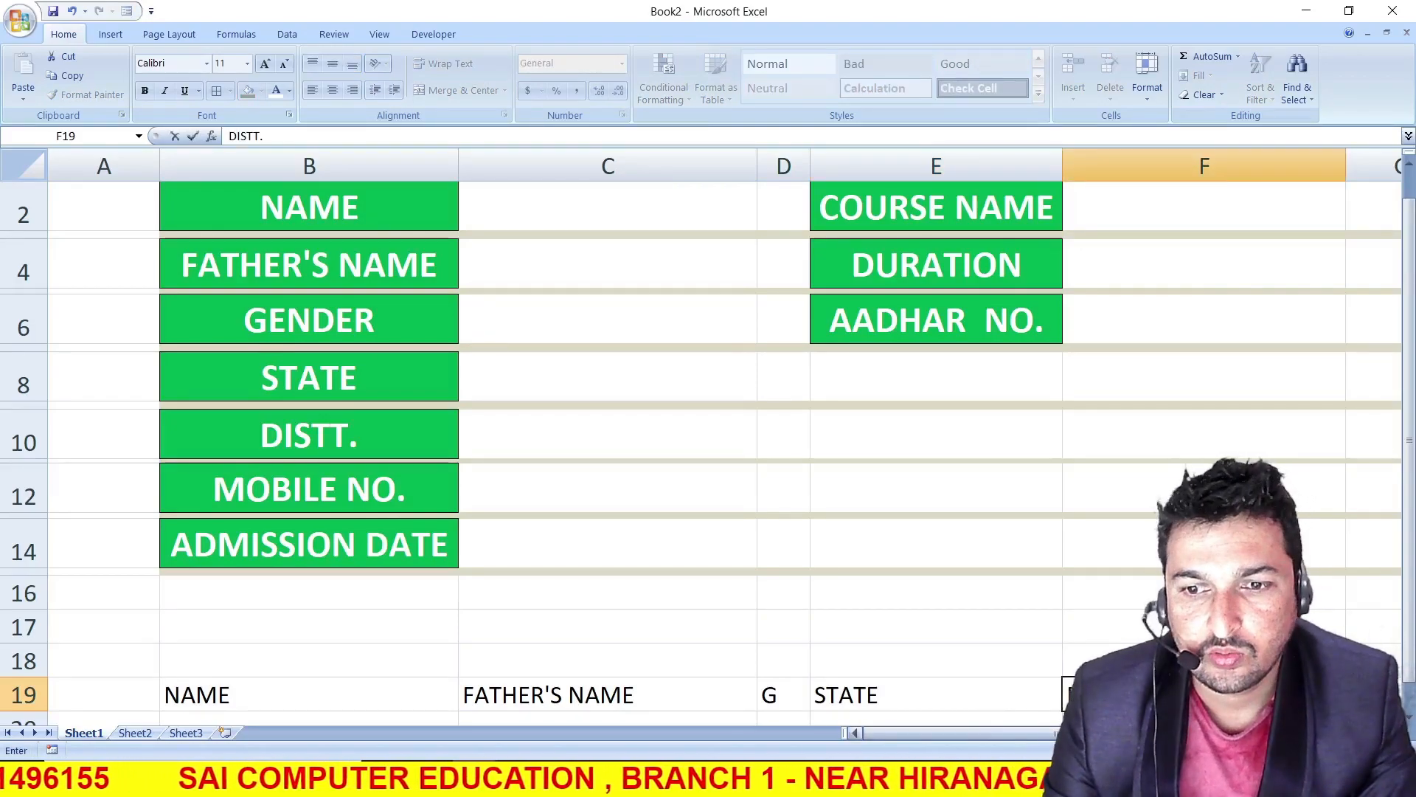
left_click_drag(1106, 733, 1170, 733)
left_click(1289, 694)
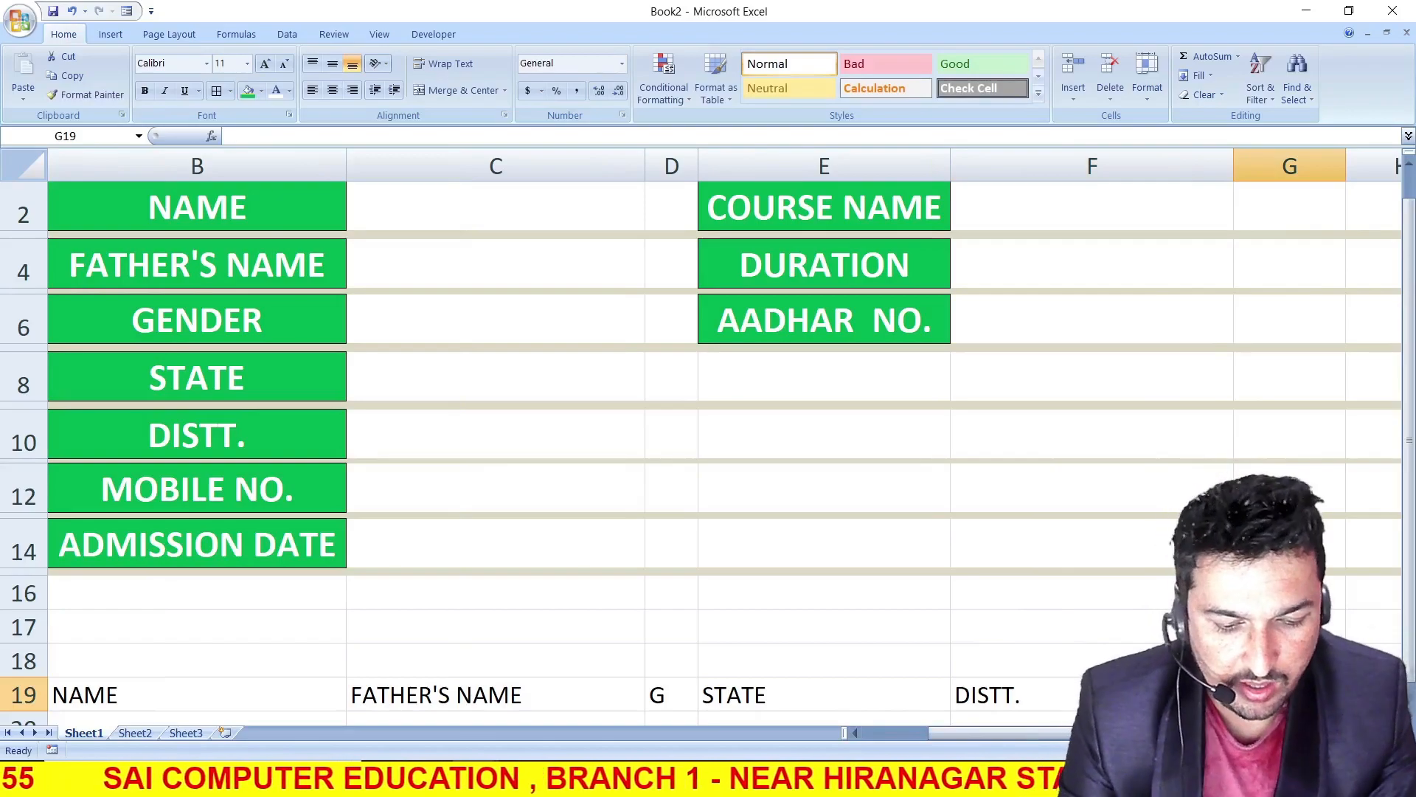
type("MOB")
key("Tab")
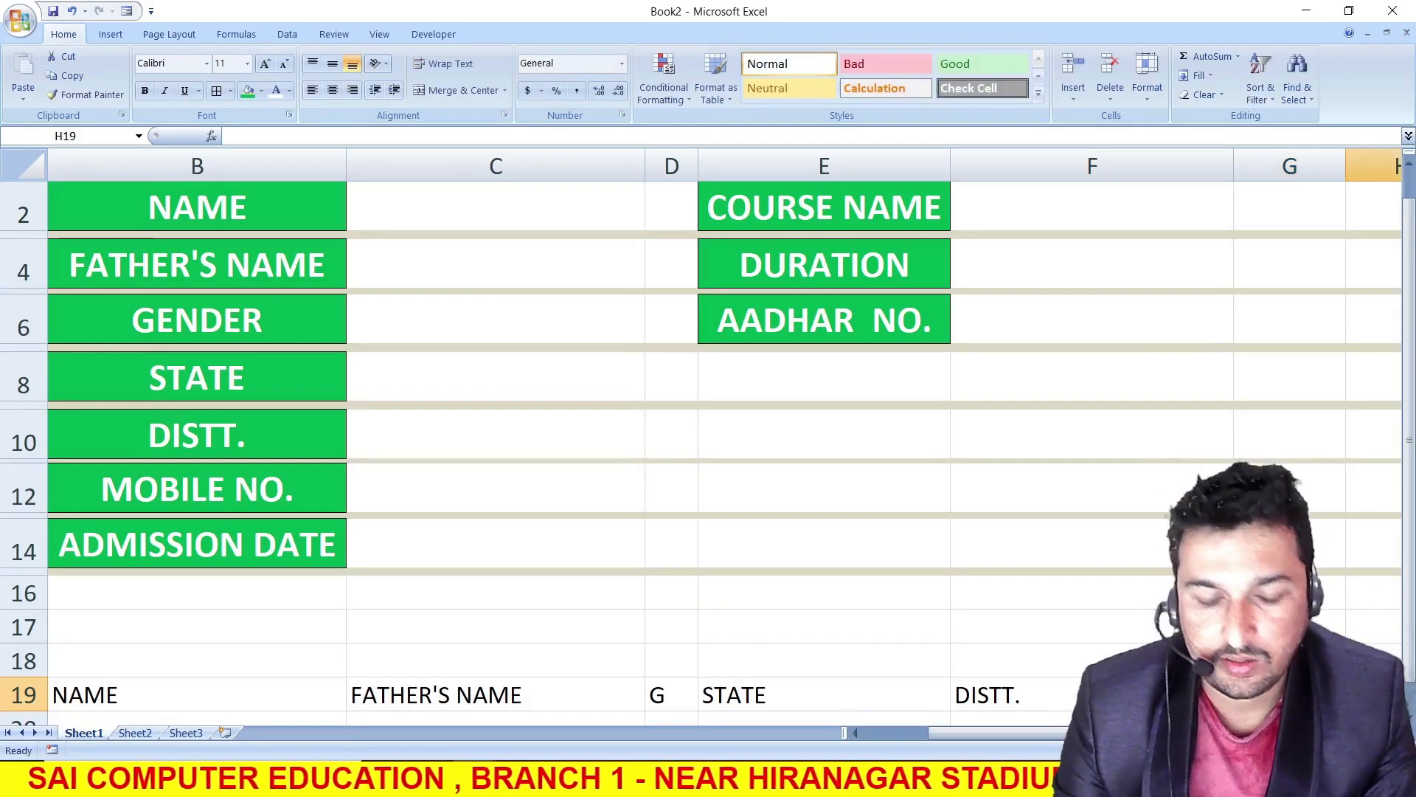
type("ADMISSION DATE")
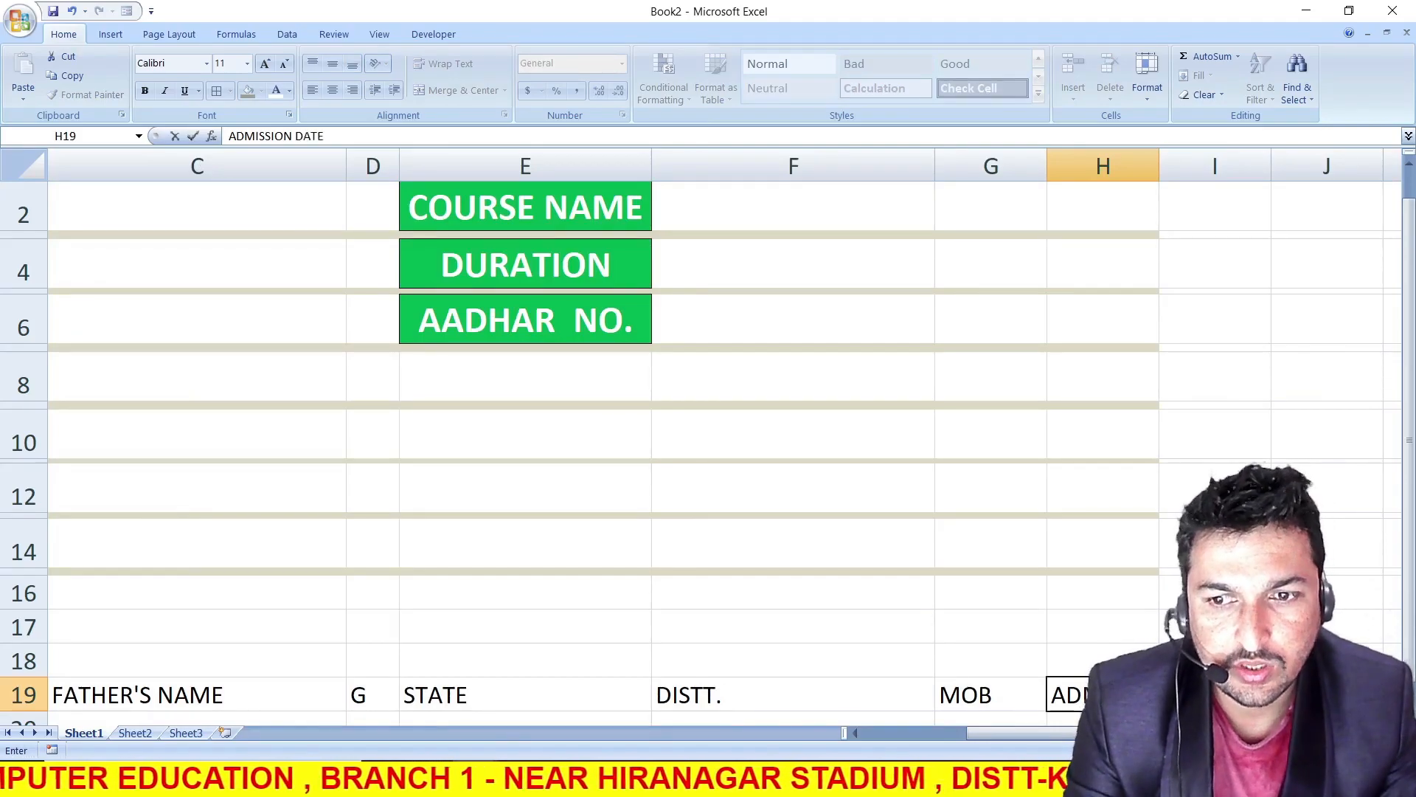
Enter COURSE NAME, DURATION and AAD. NO in cells I19 to K19, and widen column H to fit ADMISSION DATE
key("Tab")
type("CO")
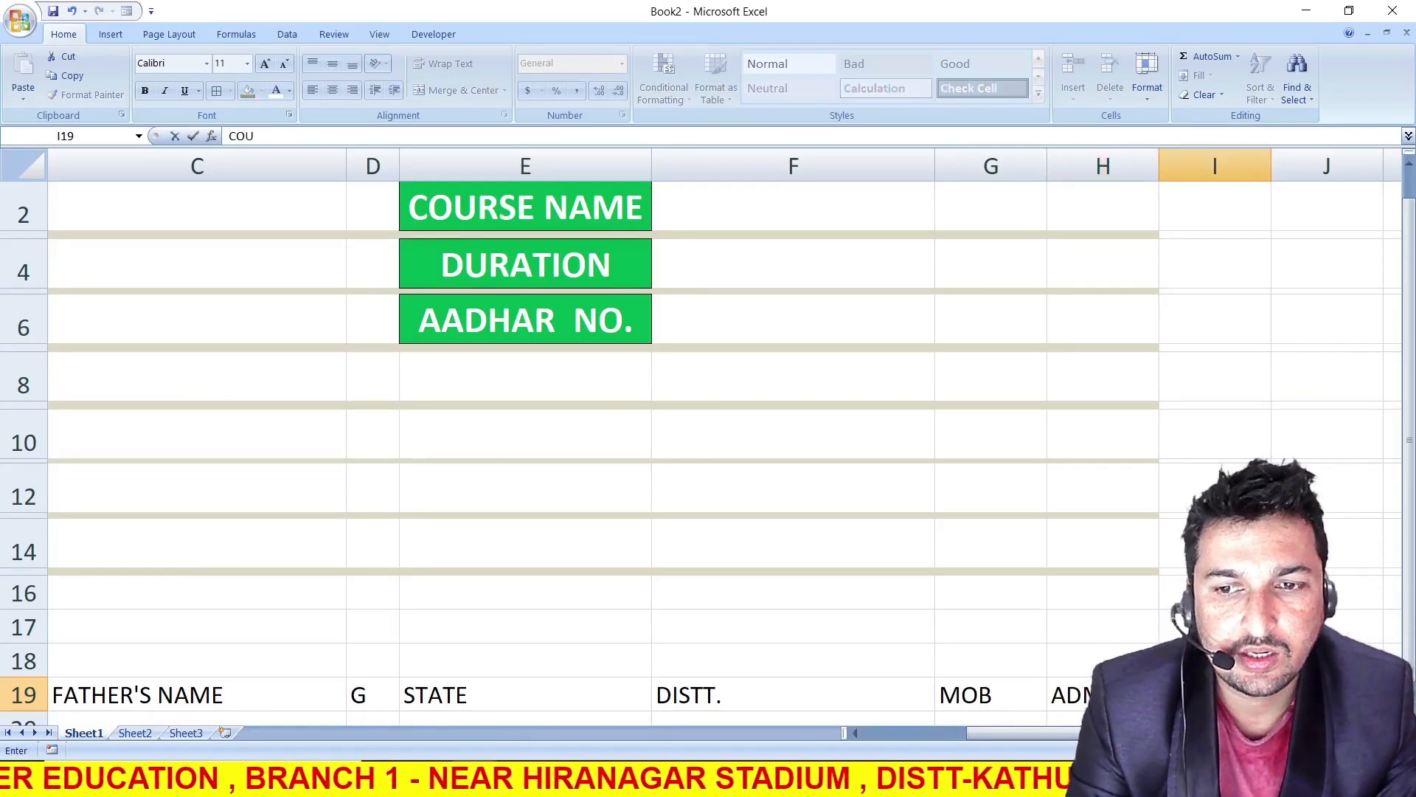
type("URSE NAME")
key("Tab")
type("DURATION")
key("Tab")
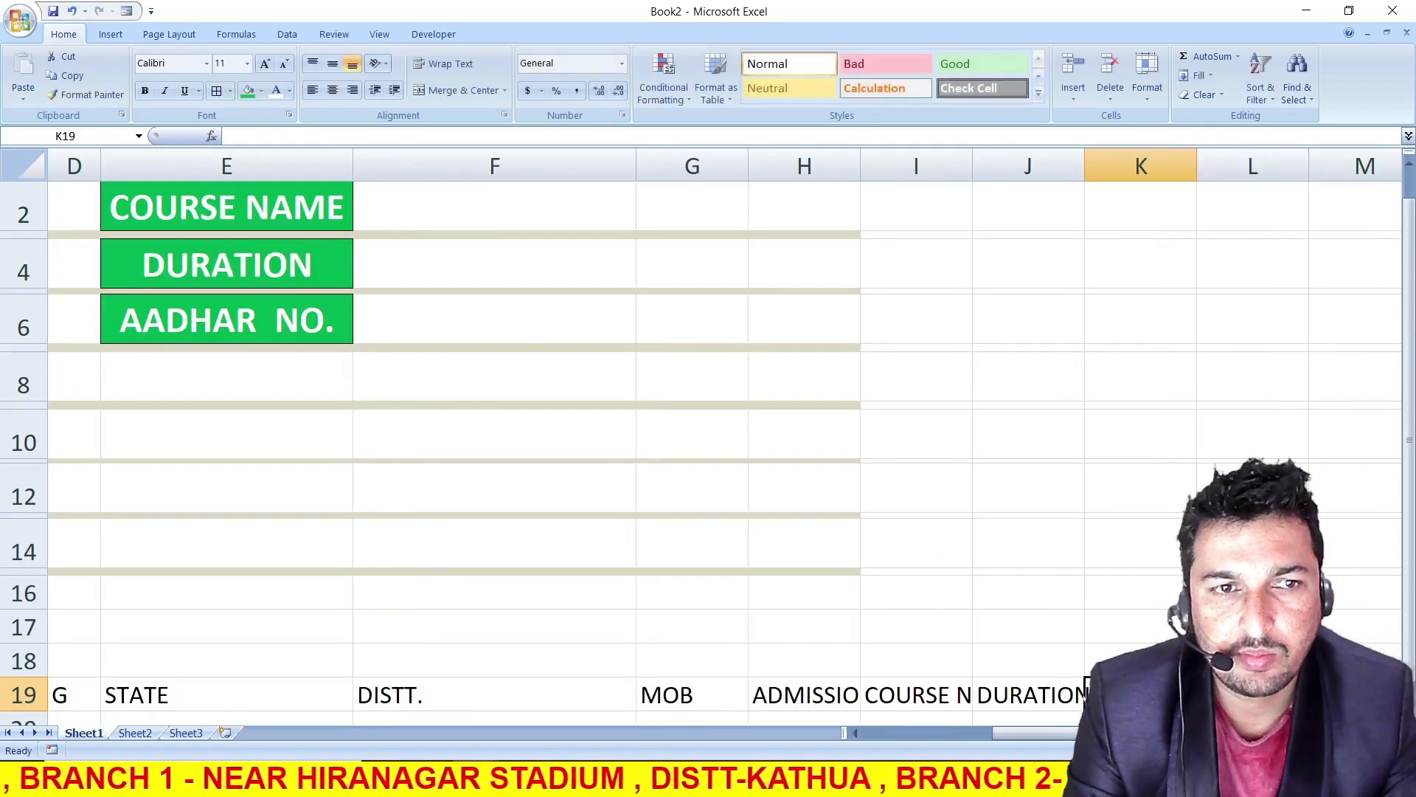
type("AAD. NO")
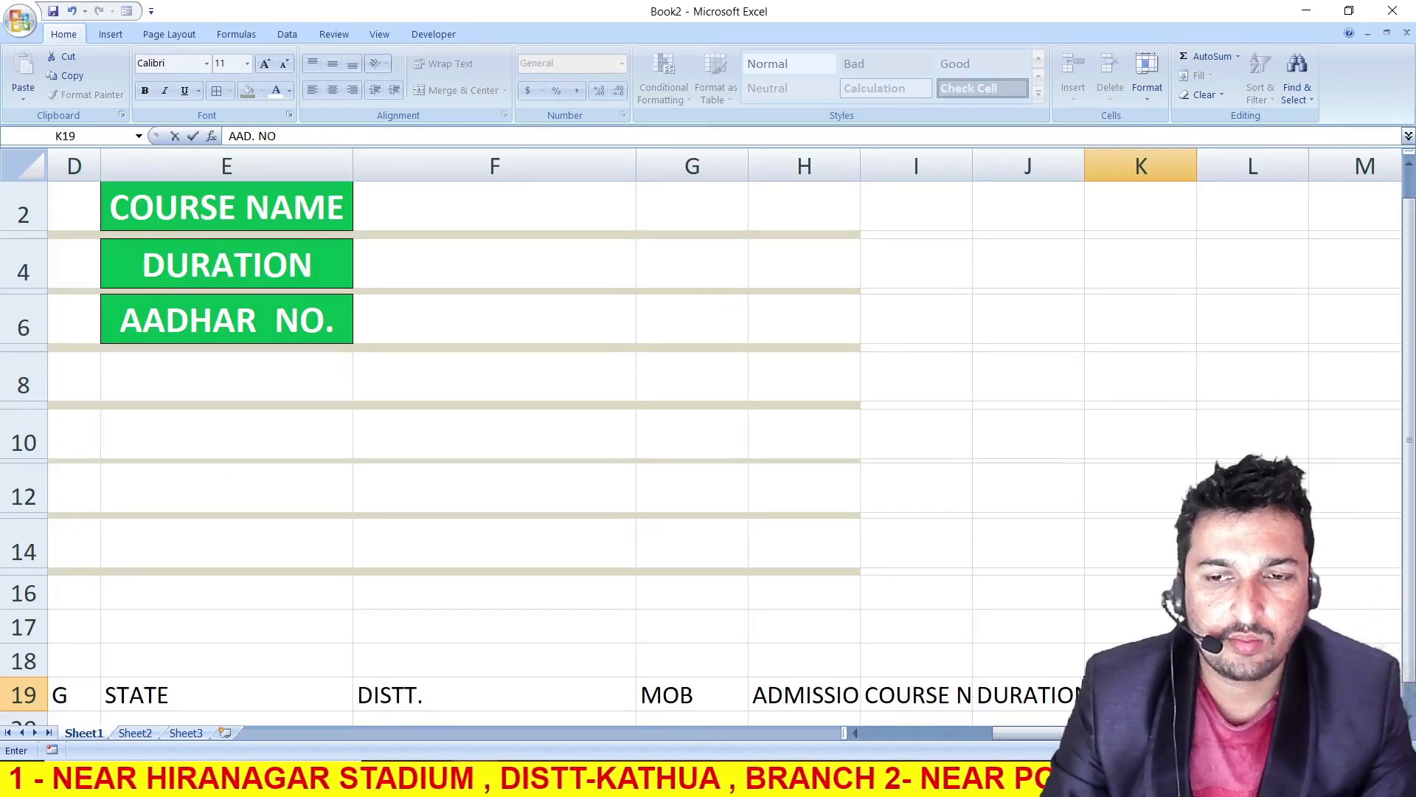
key("Return")
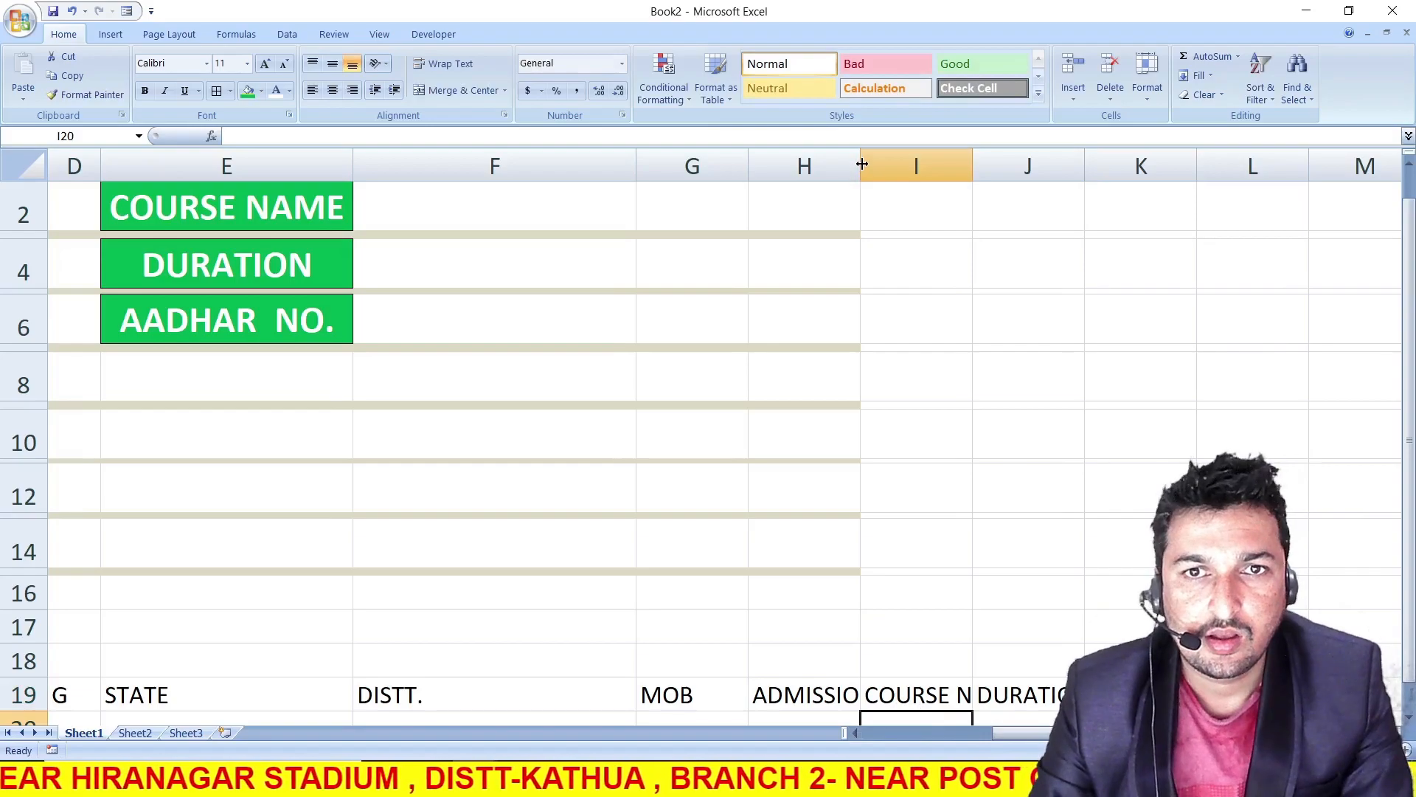
left_click_drag(861, 164, 945, 164)
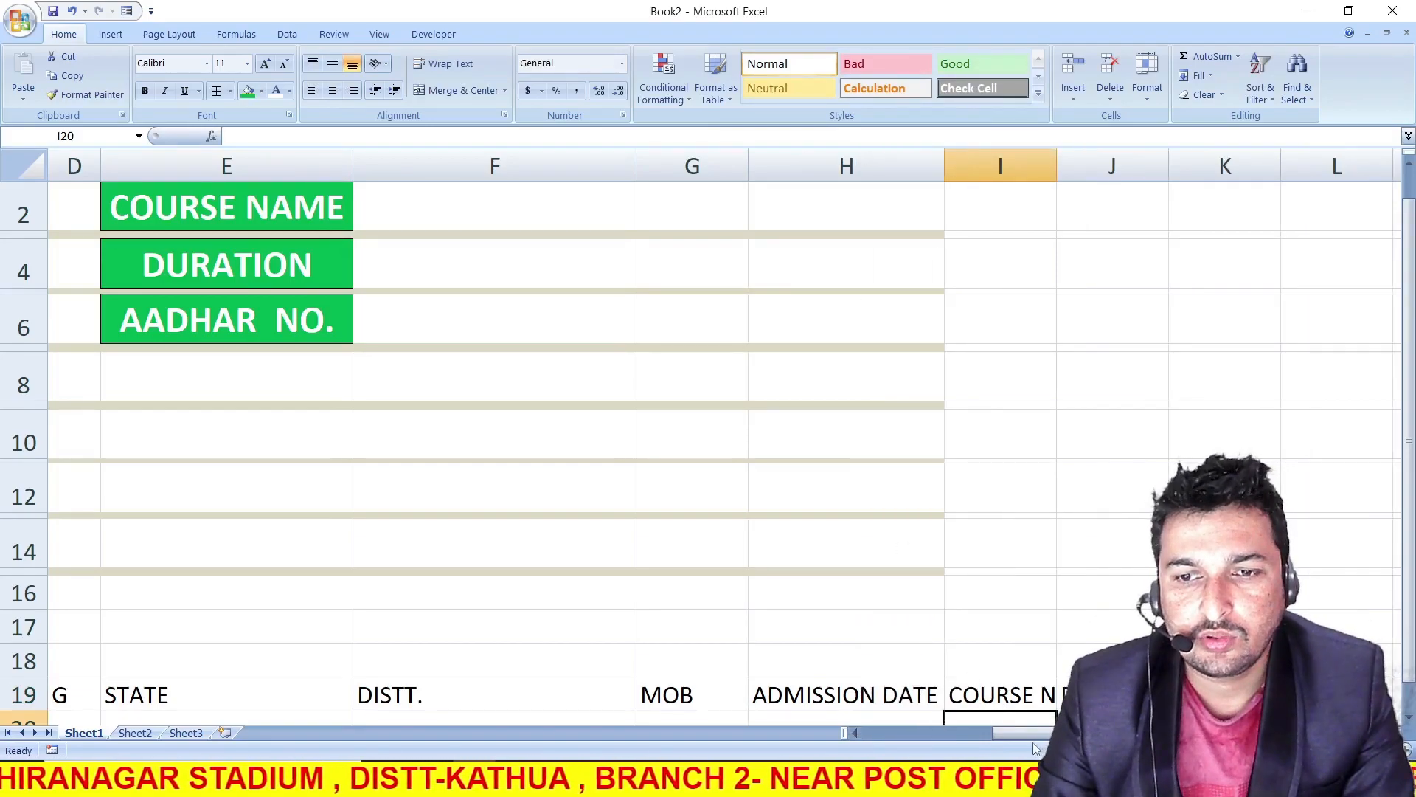
Copy the heading row B19 to K19 and paste it into Sheet2 starting at cell A1
left_click_drag(1224, 694, 244, 694)
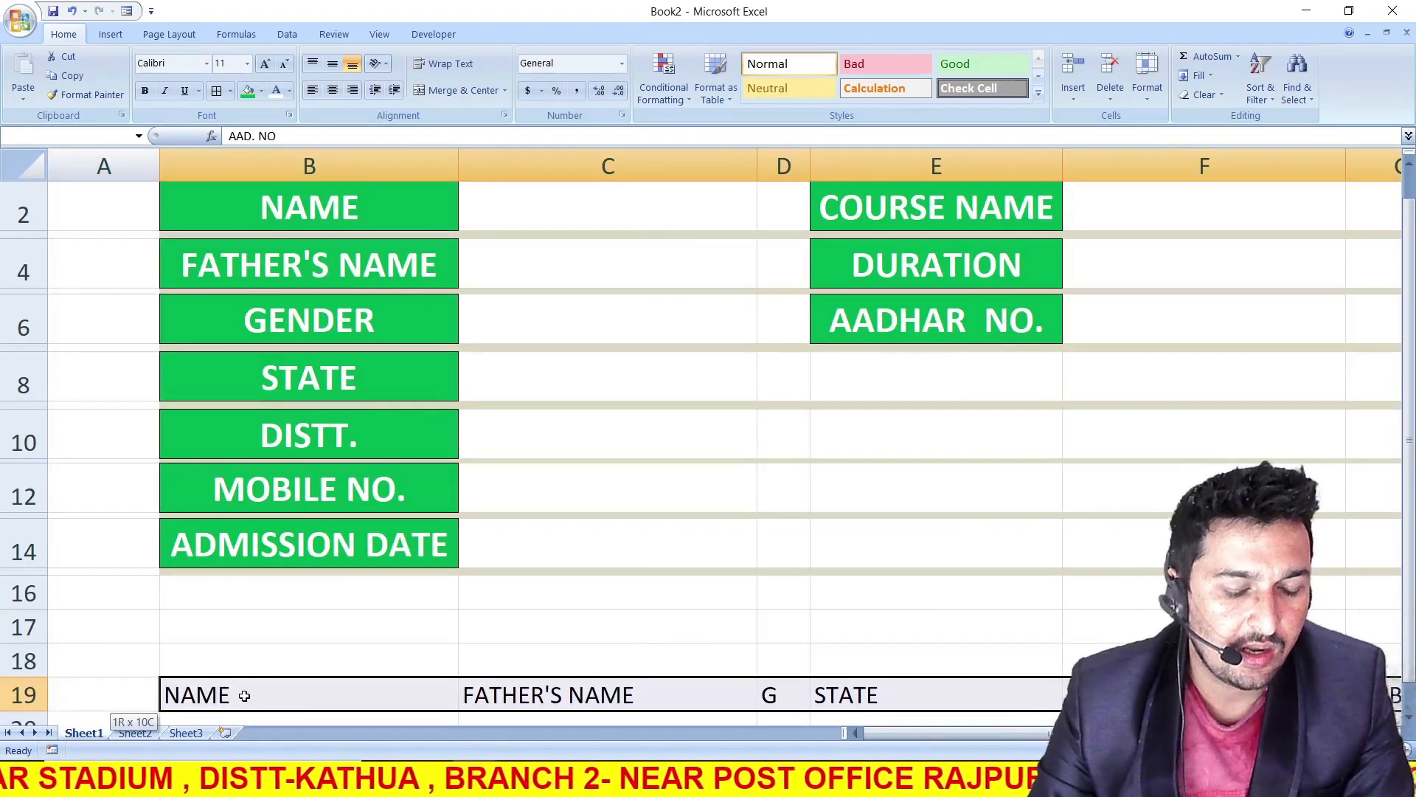
key("ctrl+c")
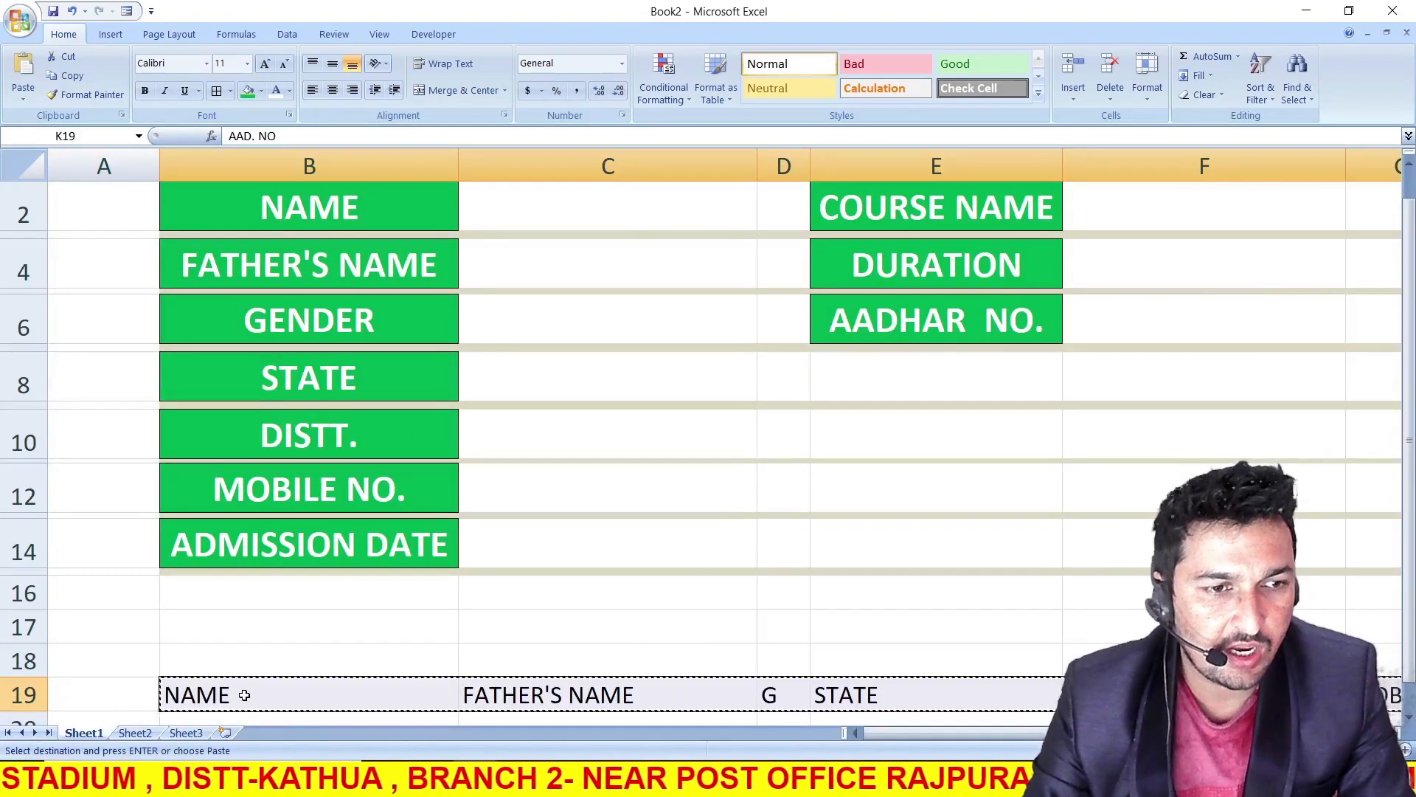
left_click(135, 732)
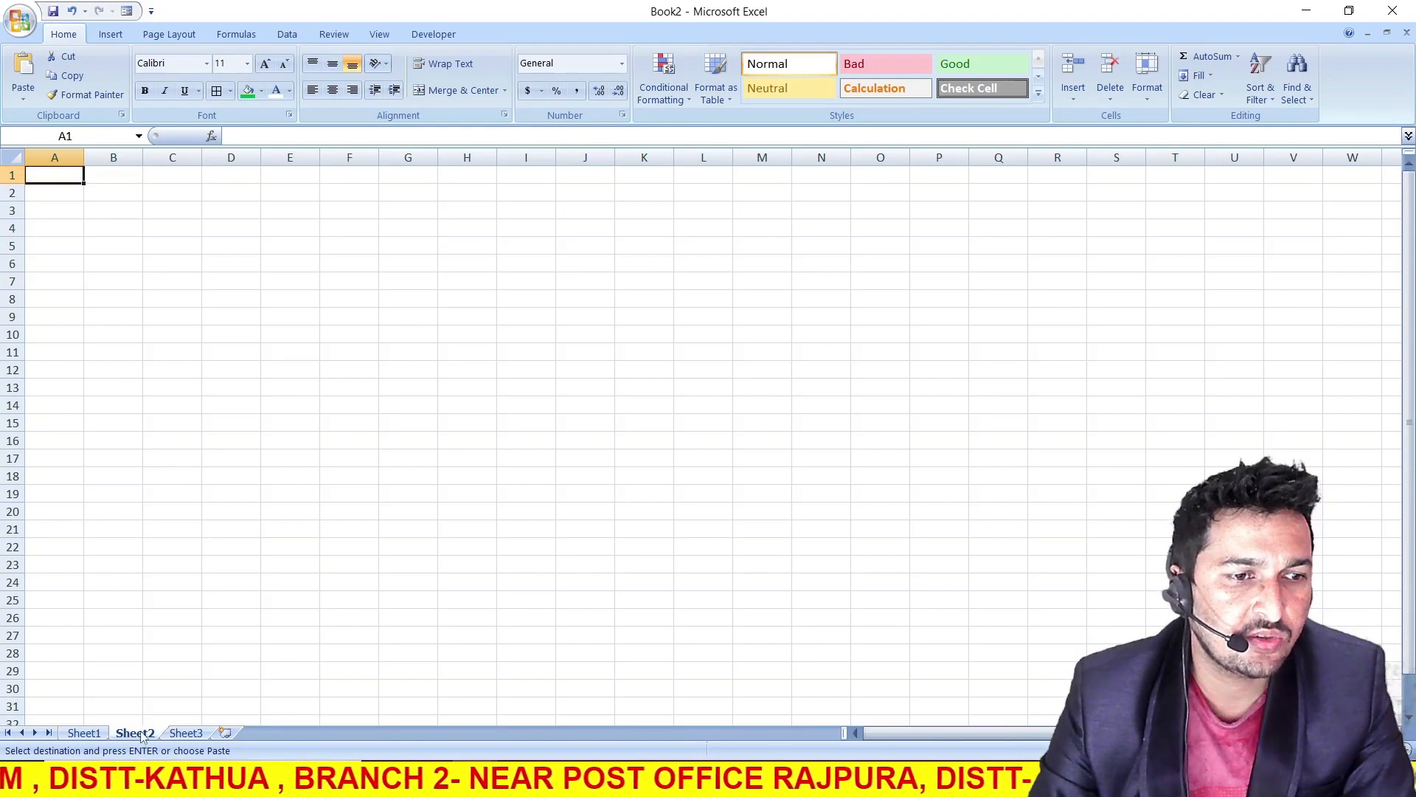
key("ctrl+v")
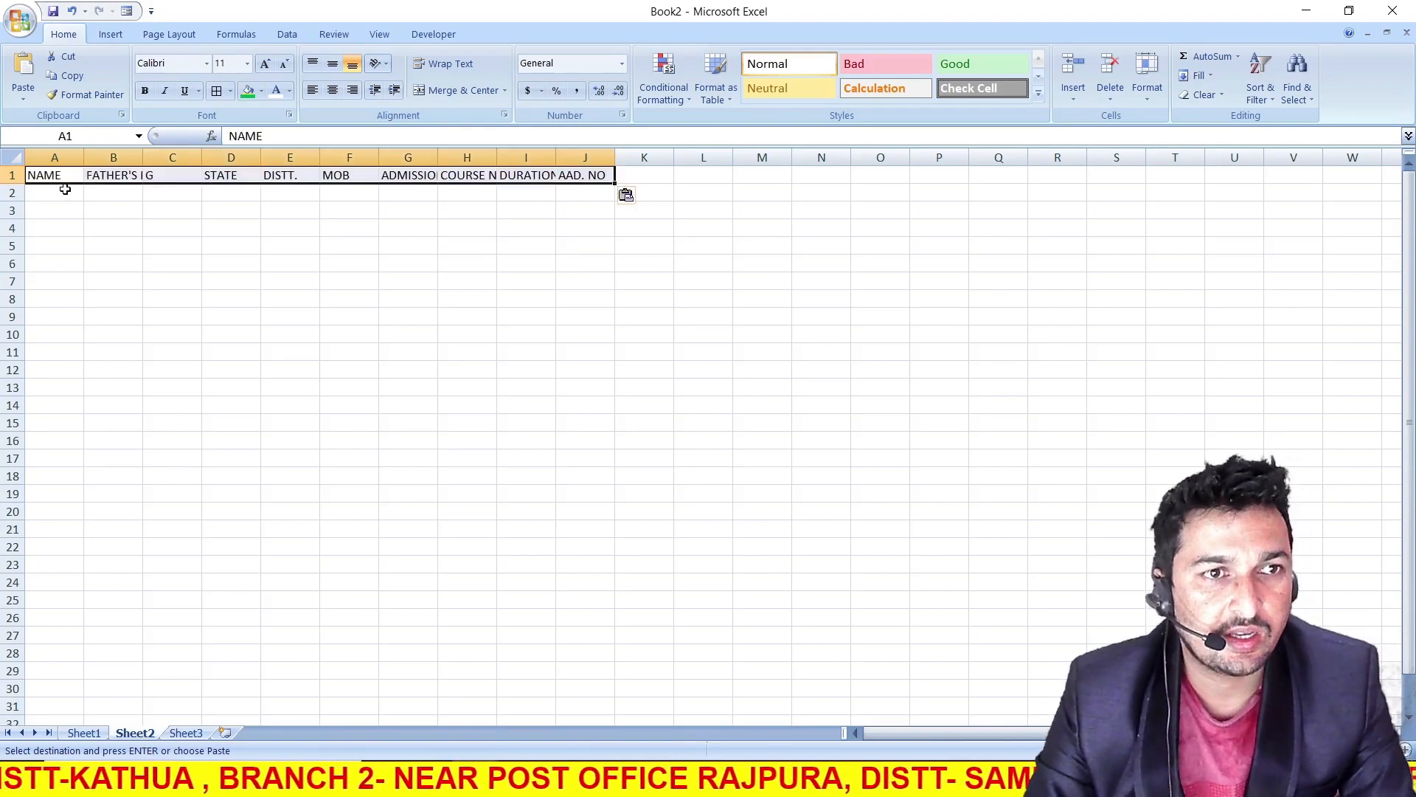
Widen Sheet2 columns A to J to an equal width, and widen column G further to fit ADMISSION DATE
left_click_drag(51, 157, 562, 139)
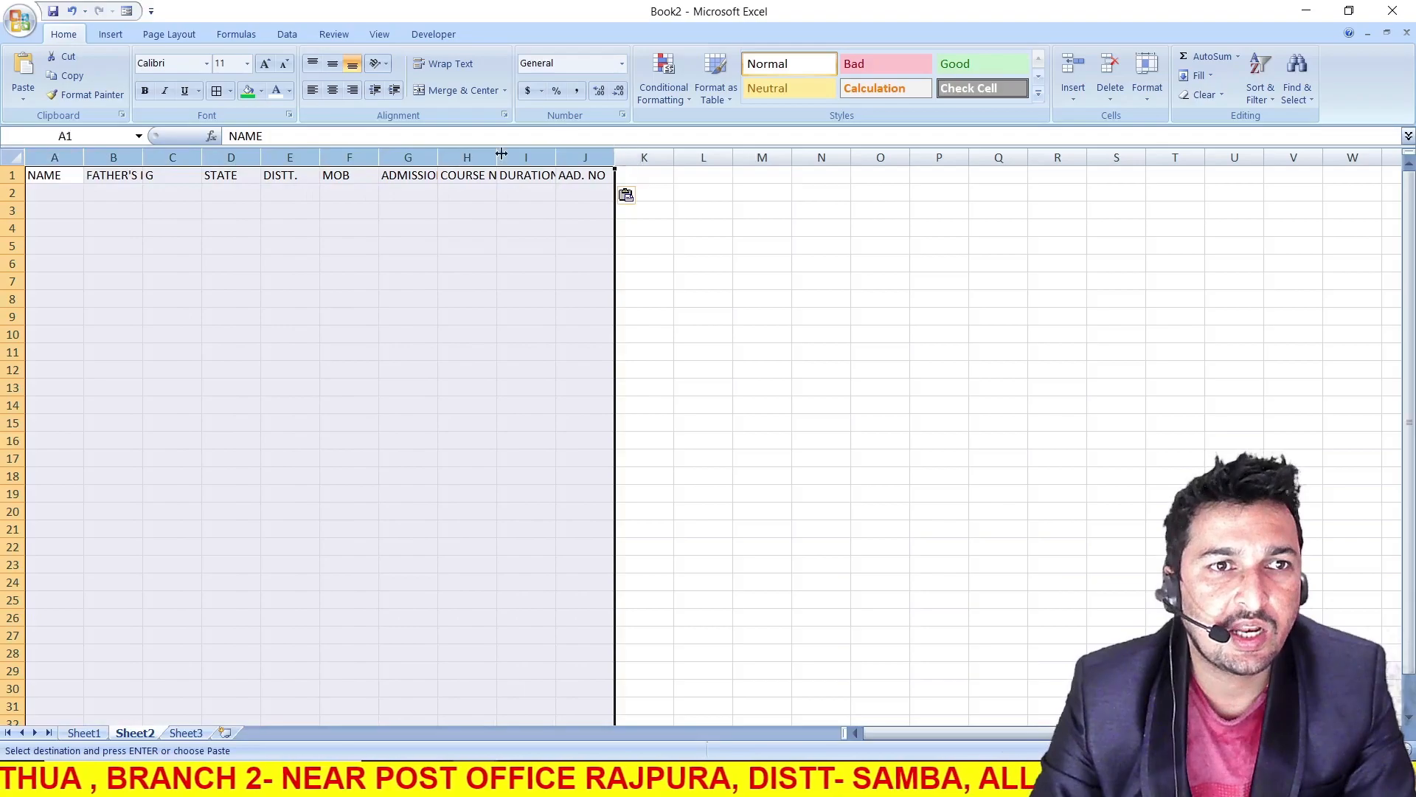
double_click(377, 152)
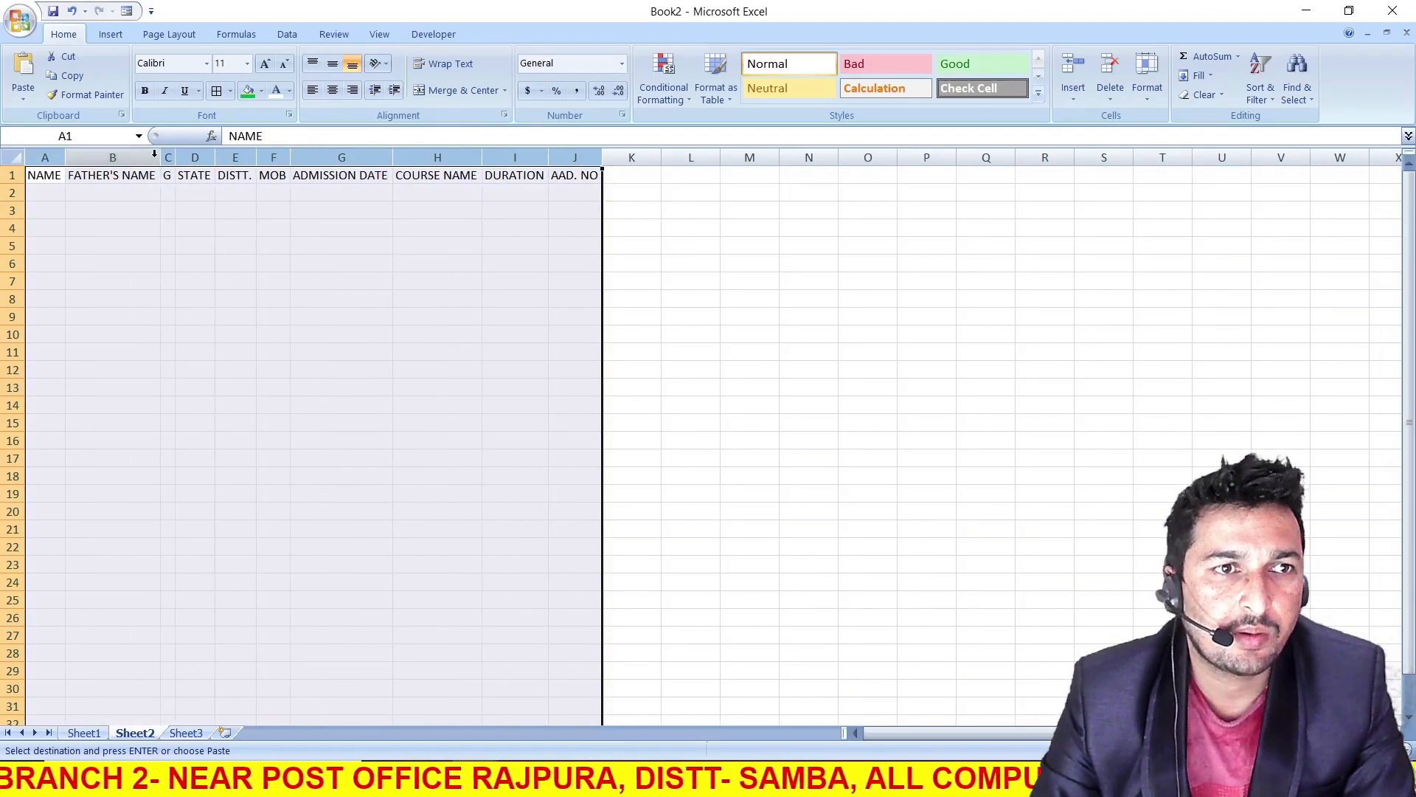
left_click_drag(172, 157, 221, 157)
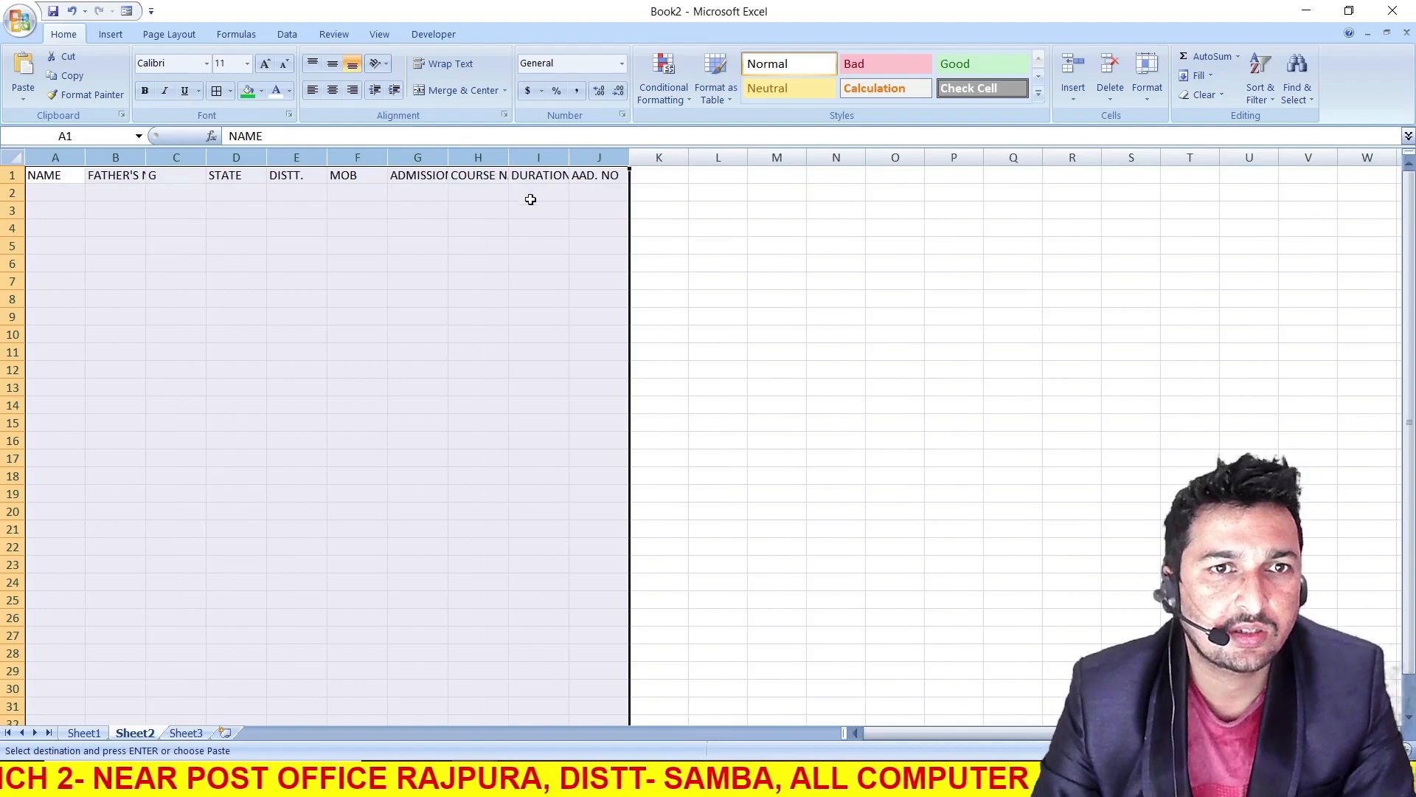
left_click_drag(508, 157, 539, 157)
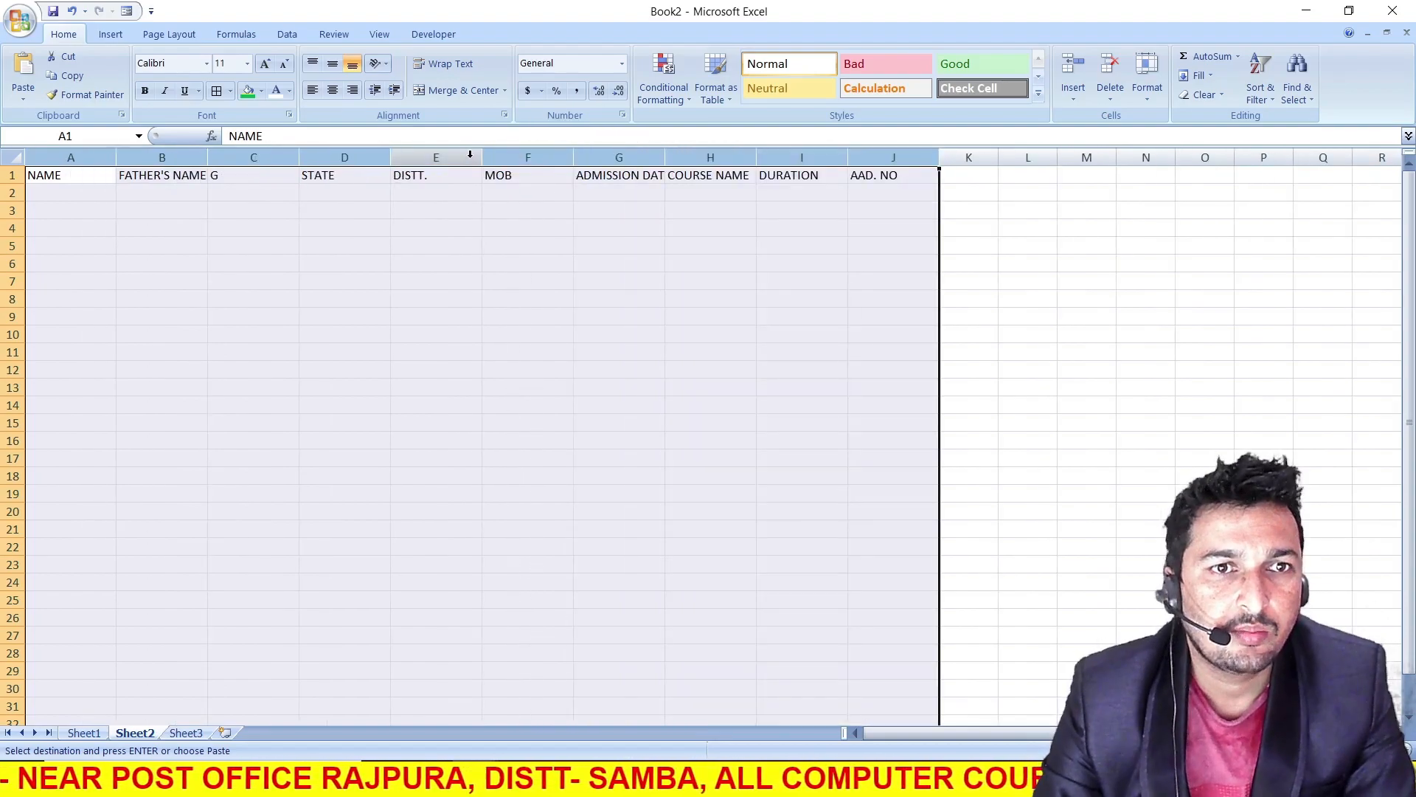
left_click(613, 212)
left_click_drag(663, 150, 708, 150)
Make the Sheet2 headings in A1 to J1 bold and enlarge their font size to 16
left_click_drag(944, 175, 22, 177)
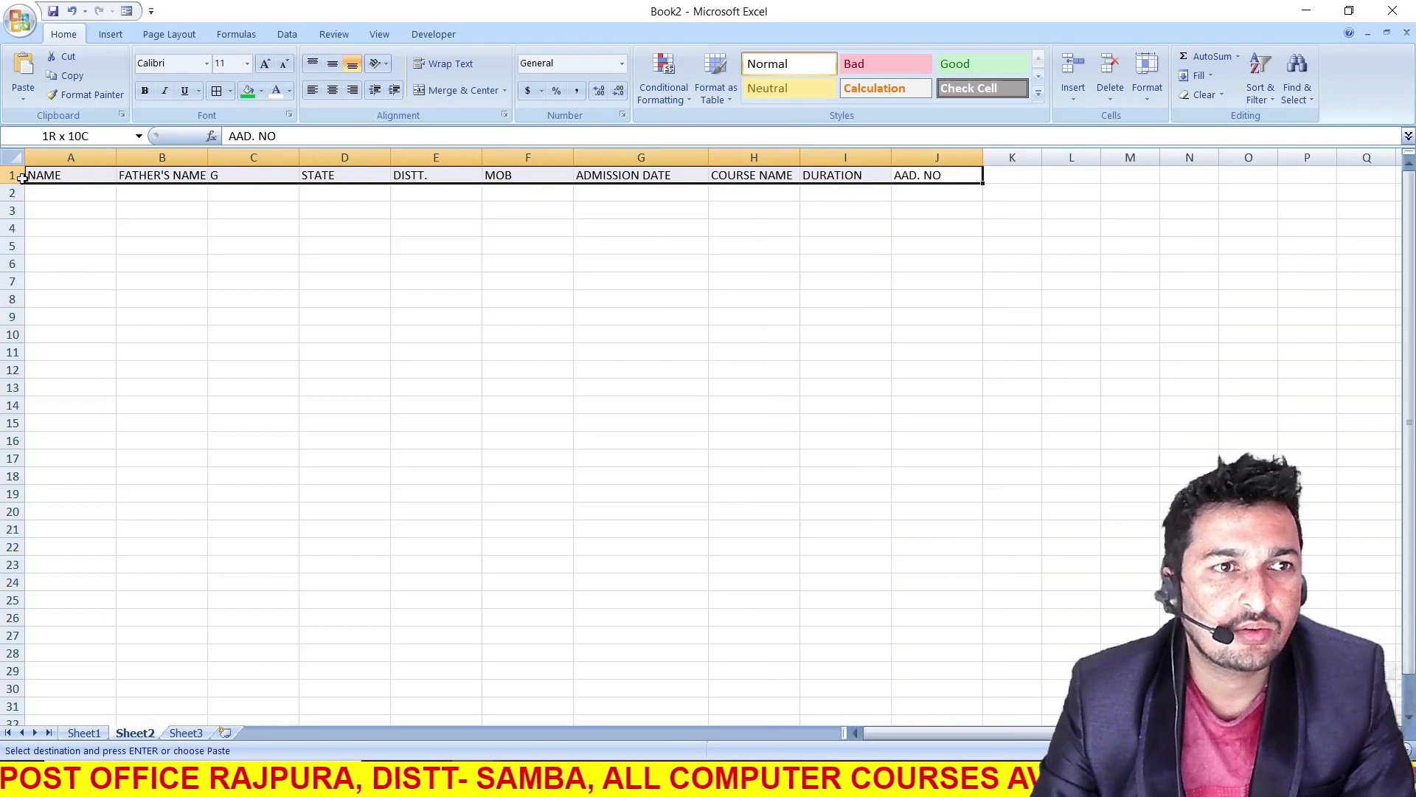
left_click(145, 90)
left_click(264, 64)
left_click(263, 63)
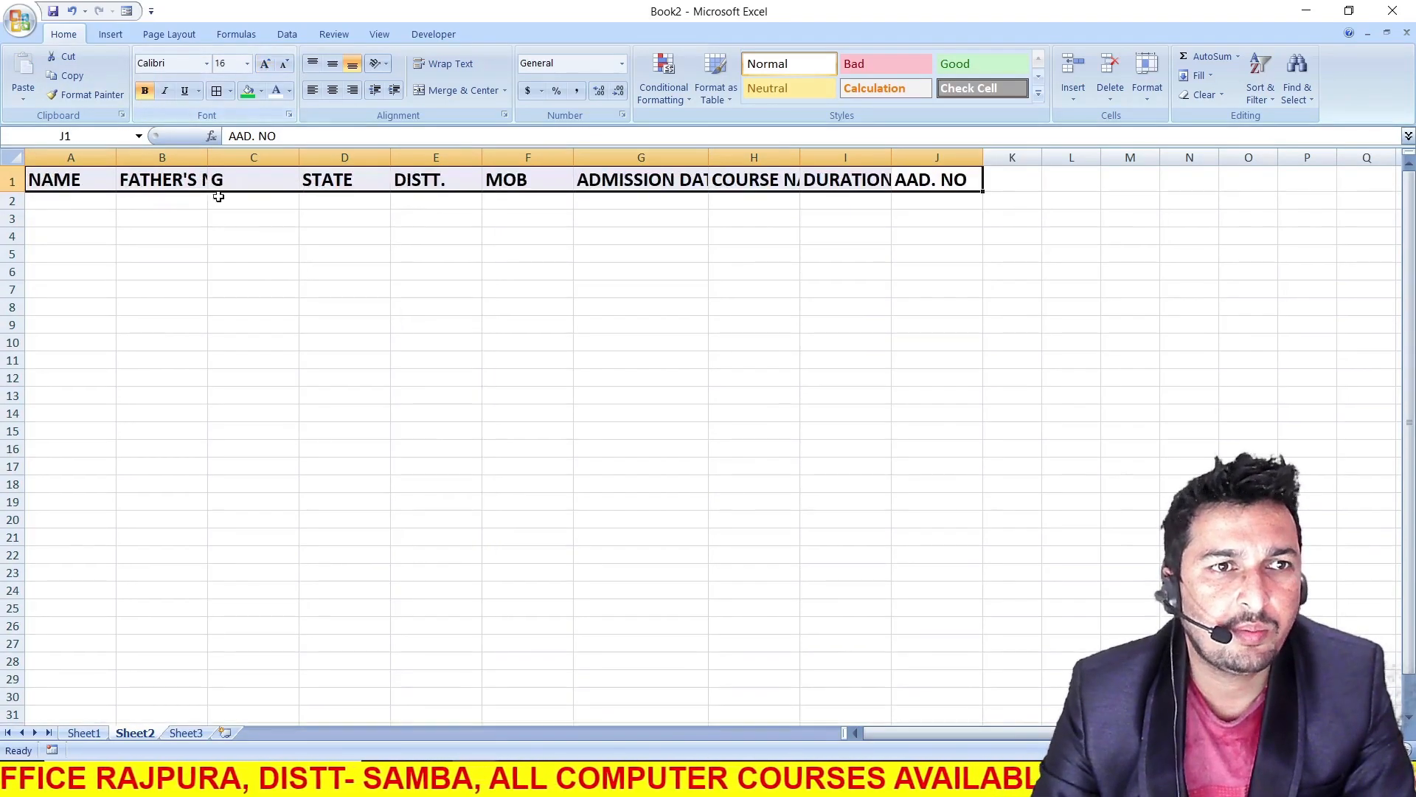
Fit columns B, G and H to their enlarged headings and widen column I for DURATION
double_click(207, 157)
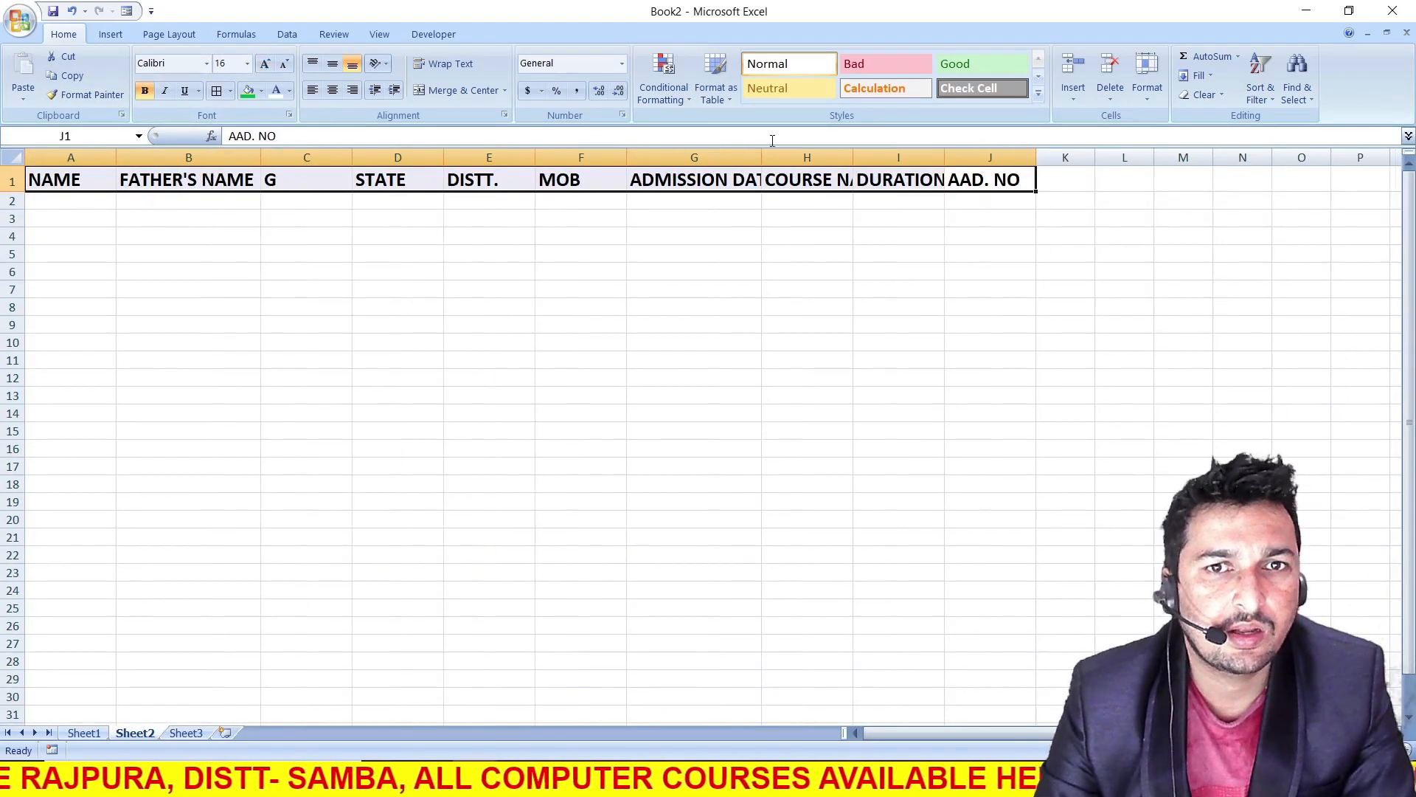
double_click(759, 159)
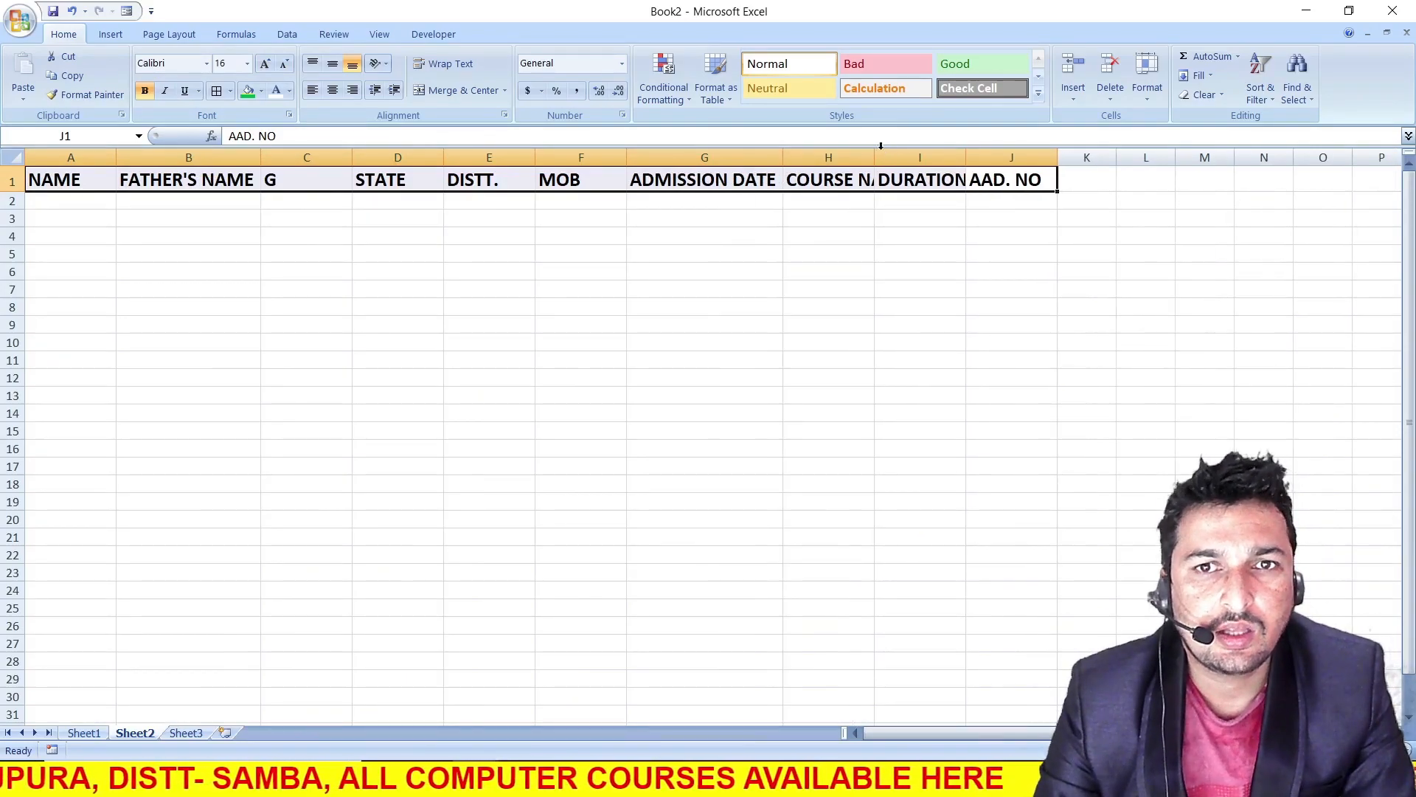
double_click(870, 156)
left_click_drag(1008, 157, 1043, 157)
left_click(907, 220)
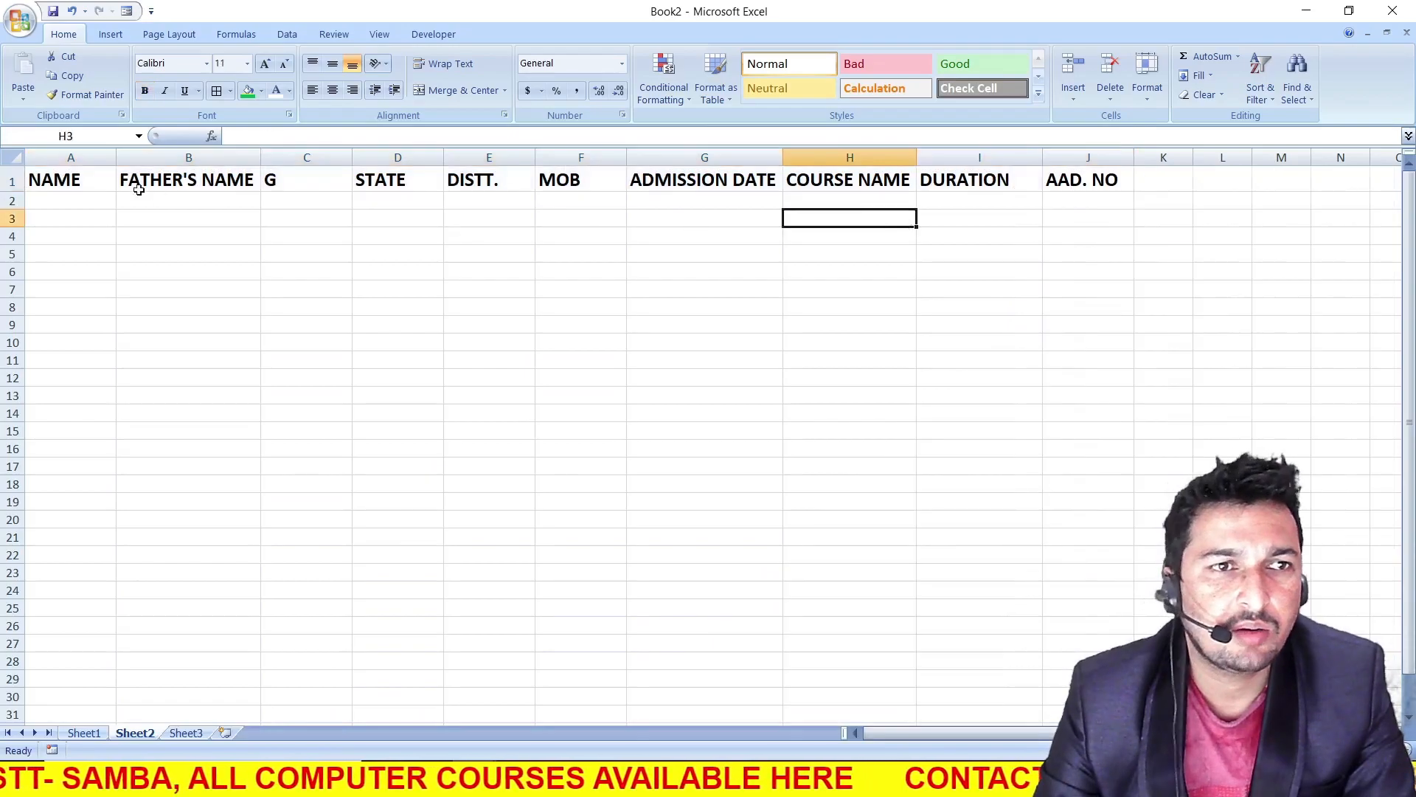
Fill the Sheet2 heading cells A1 to J1 with the standard yellow colour
left_click_drag(68, 175, 1099, 169)
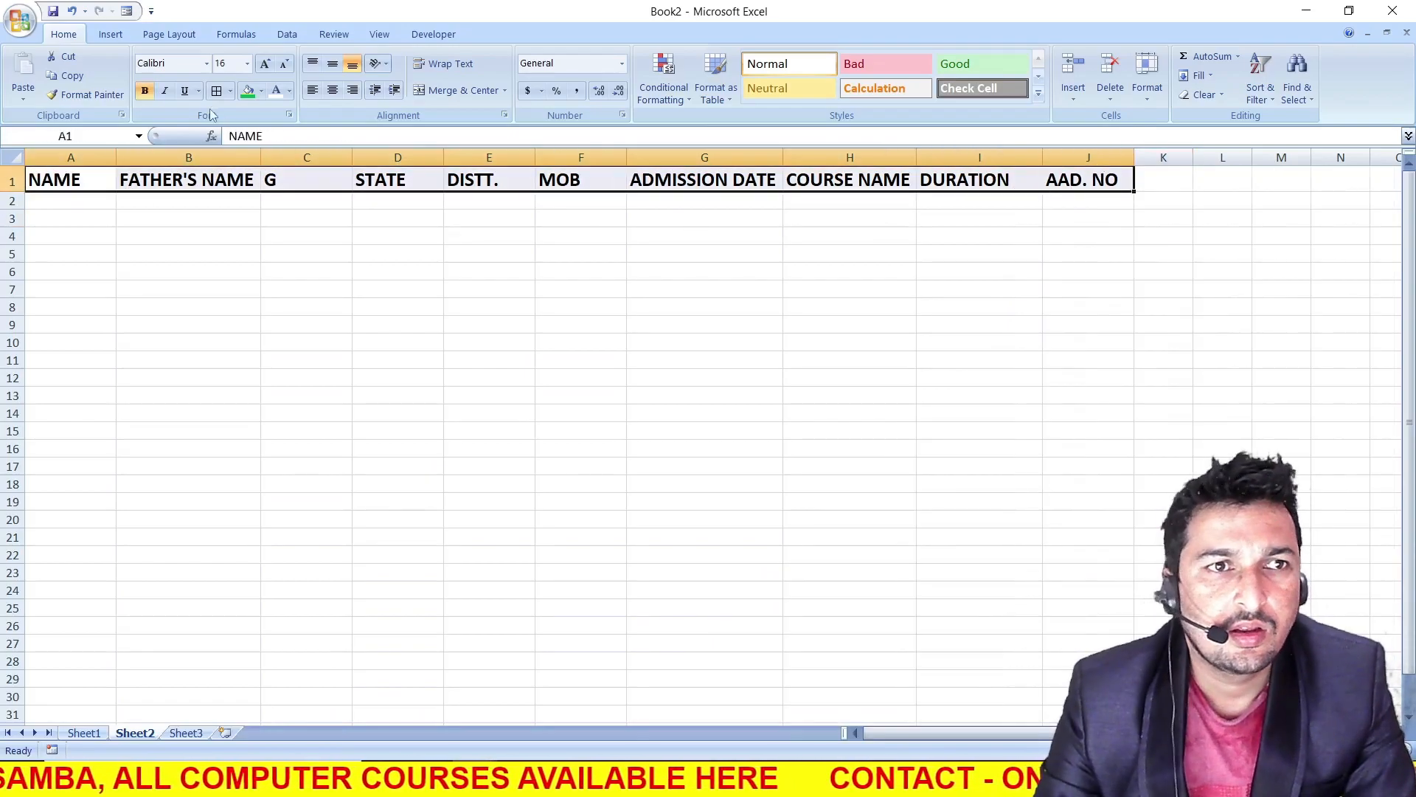
left_click(261, 90)
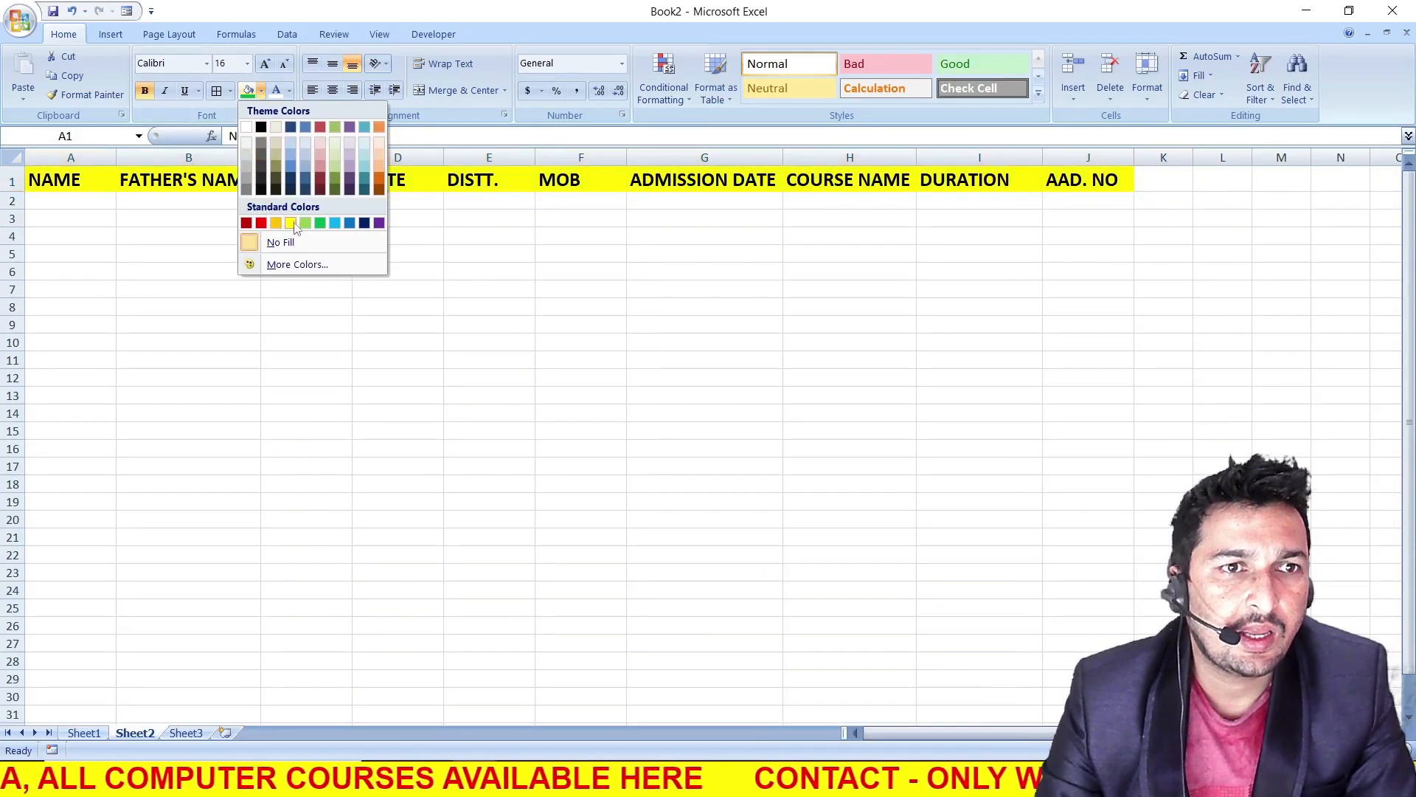
left_click(292, 223)
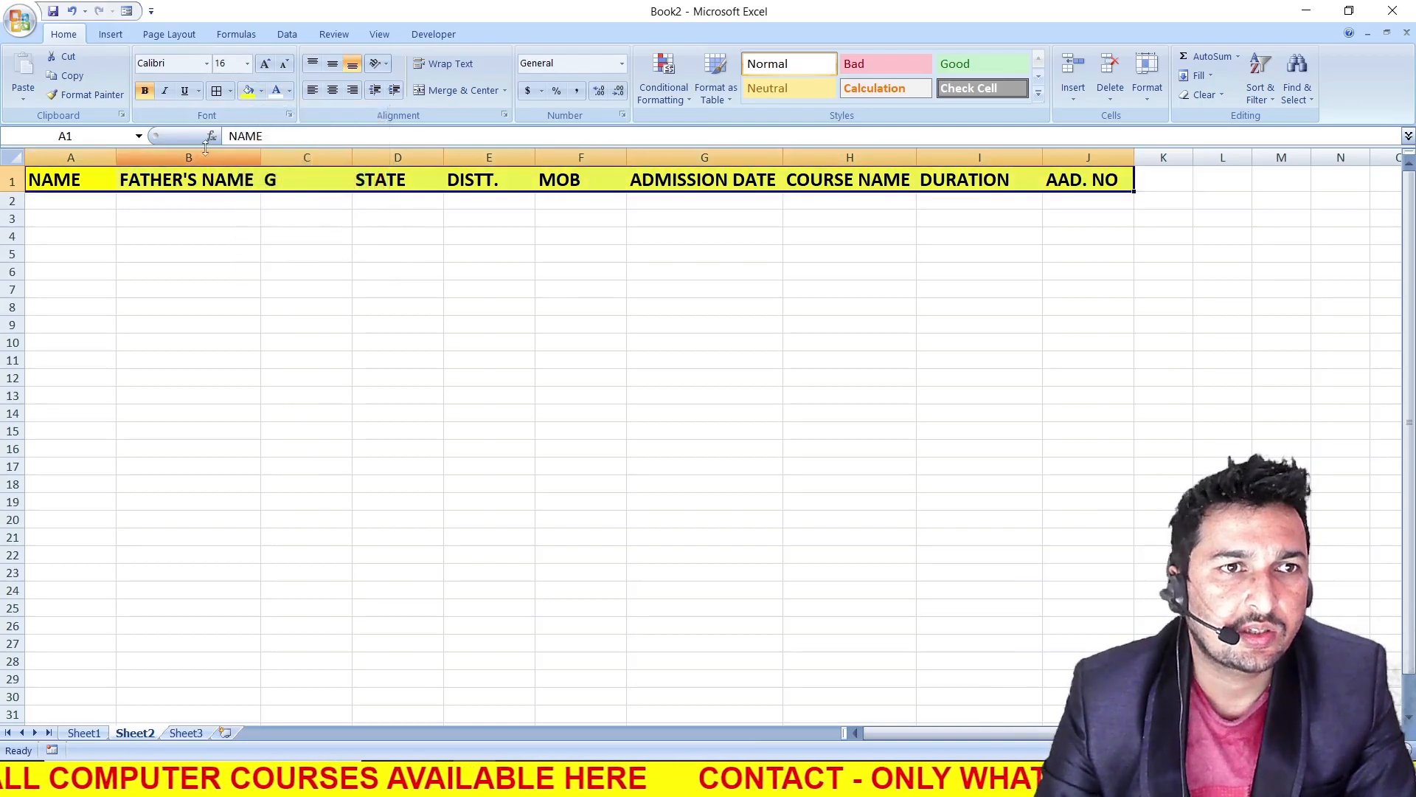
left_click(263, 290)
On Sheet1, insert eleven blank rows at row 17, between the form and the record heading row
left_click(78, 736)
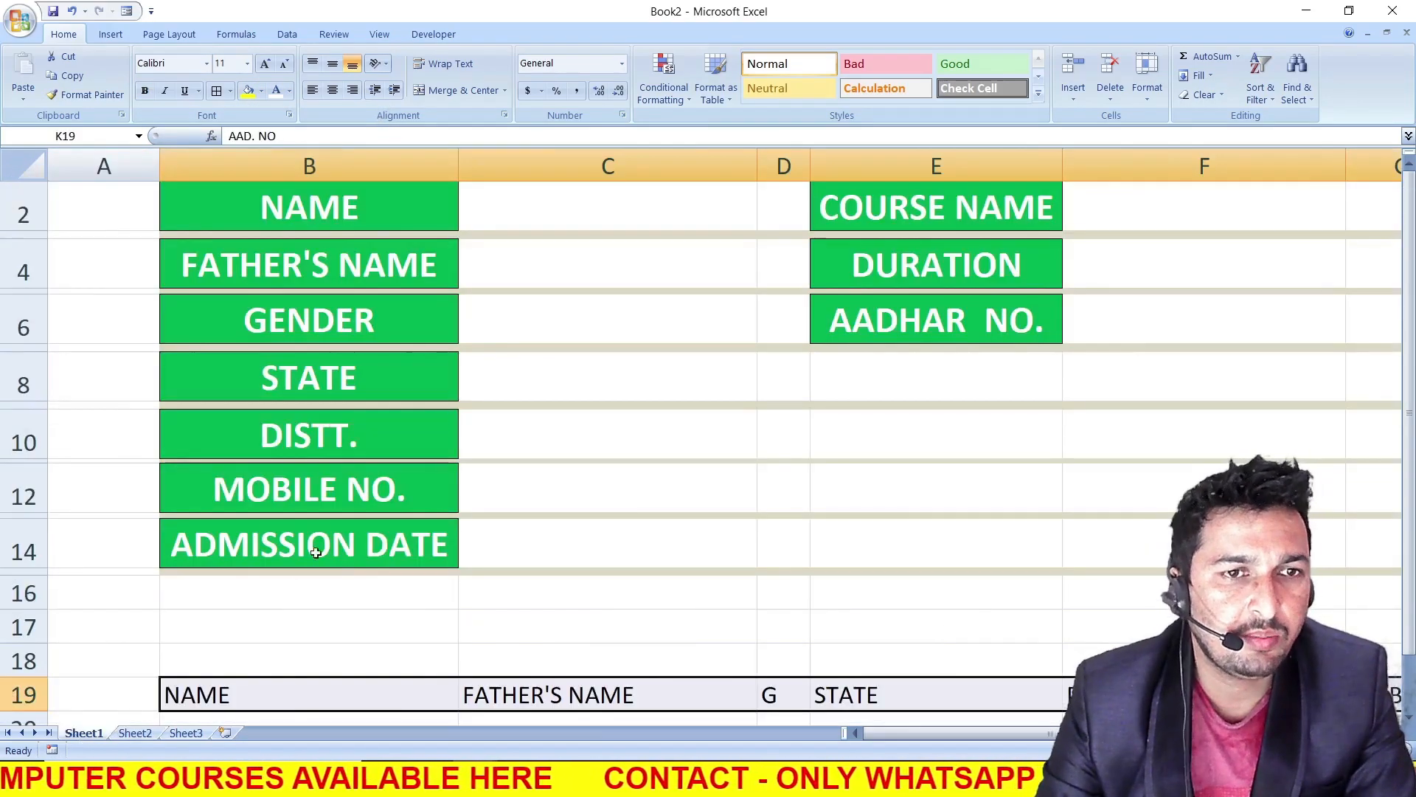
left_click(539, 603)
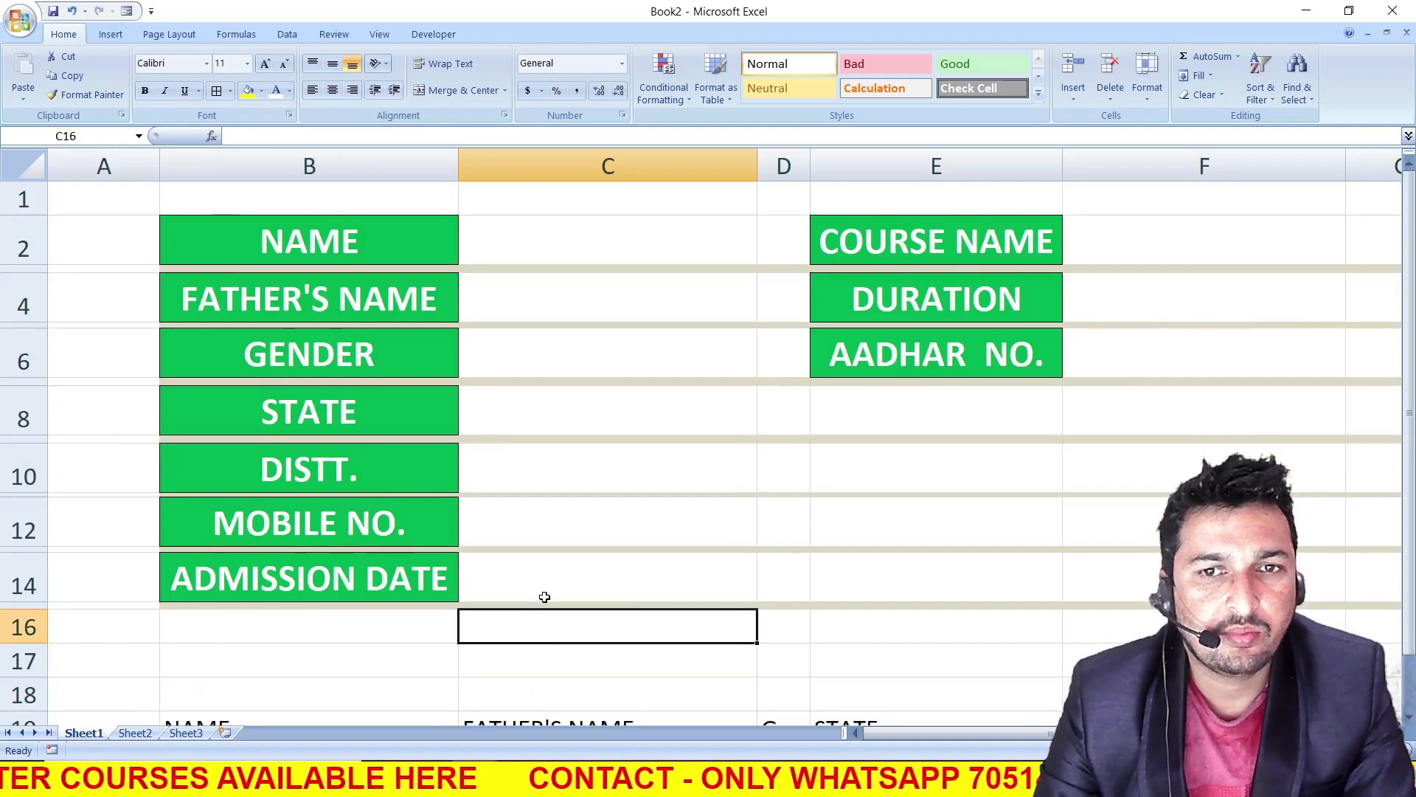
scroll(545, 593, "down", 2)
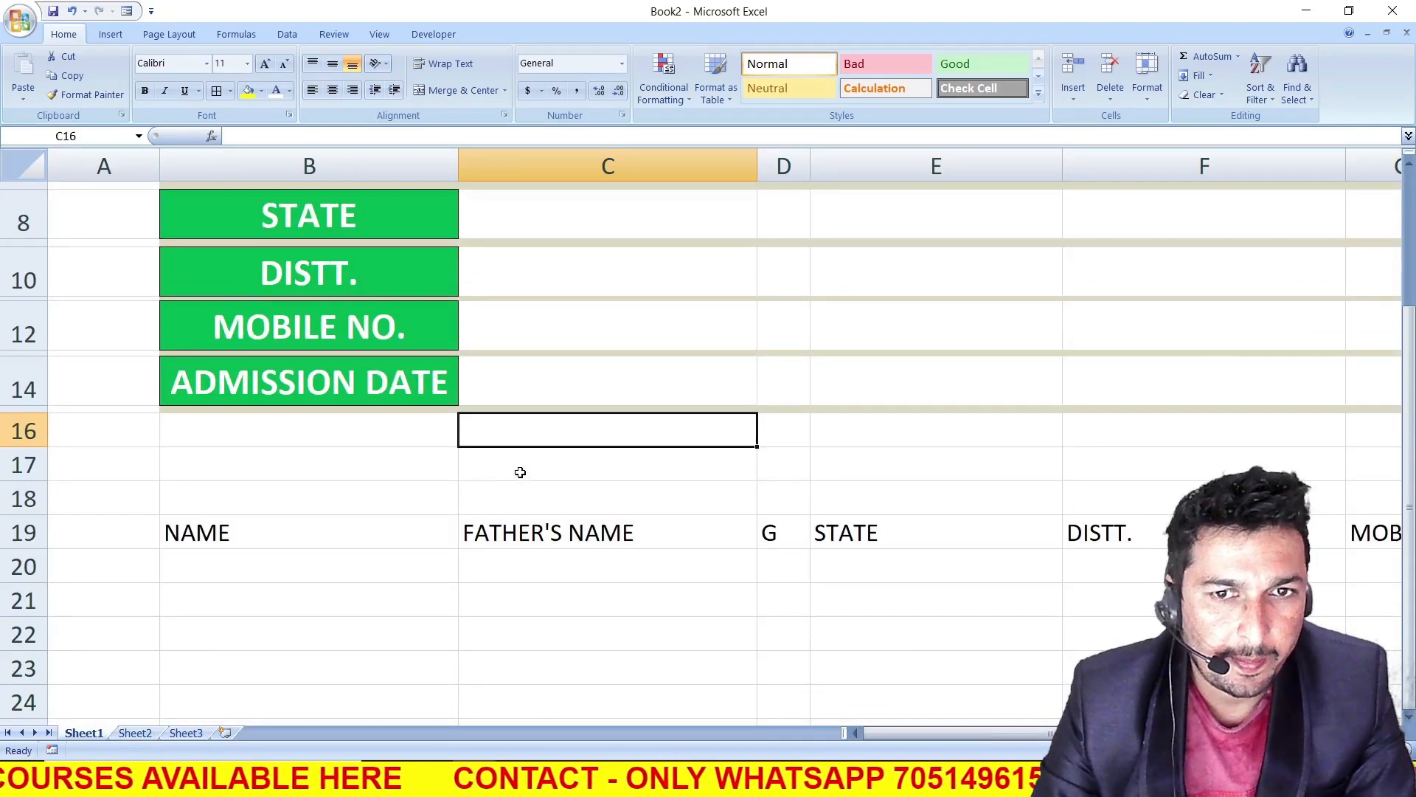
left_click(15, 466)
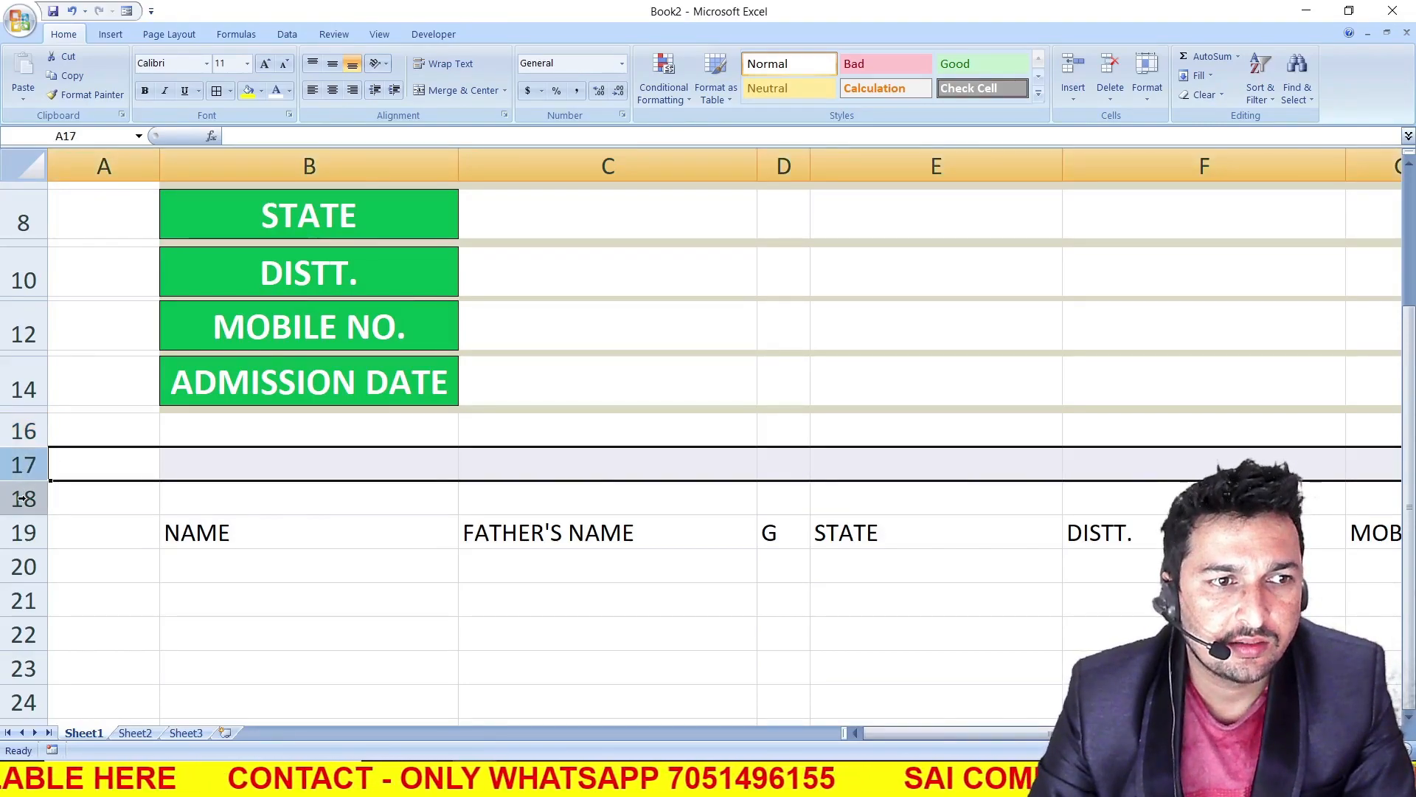
key("ctrl+plus")
key("ctrl+plus")
key("ctrl+plus")
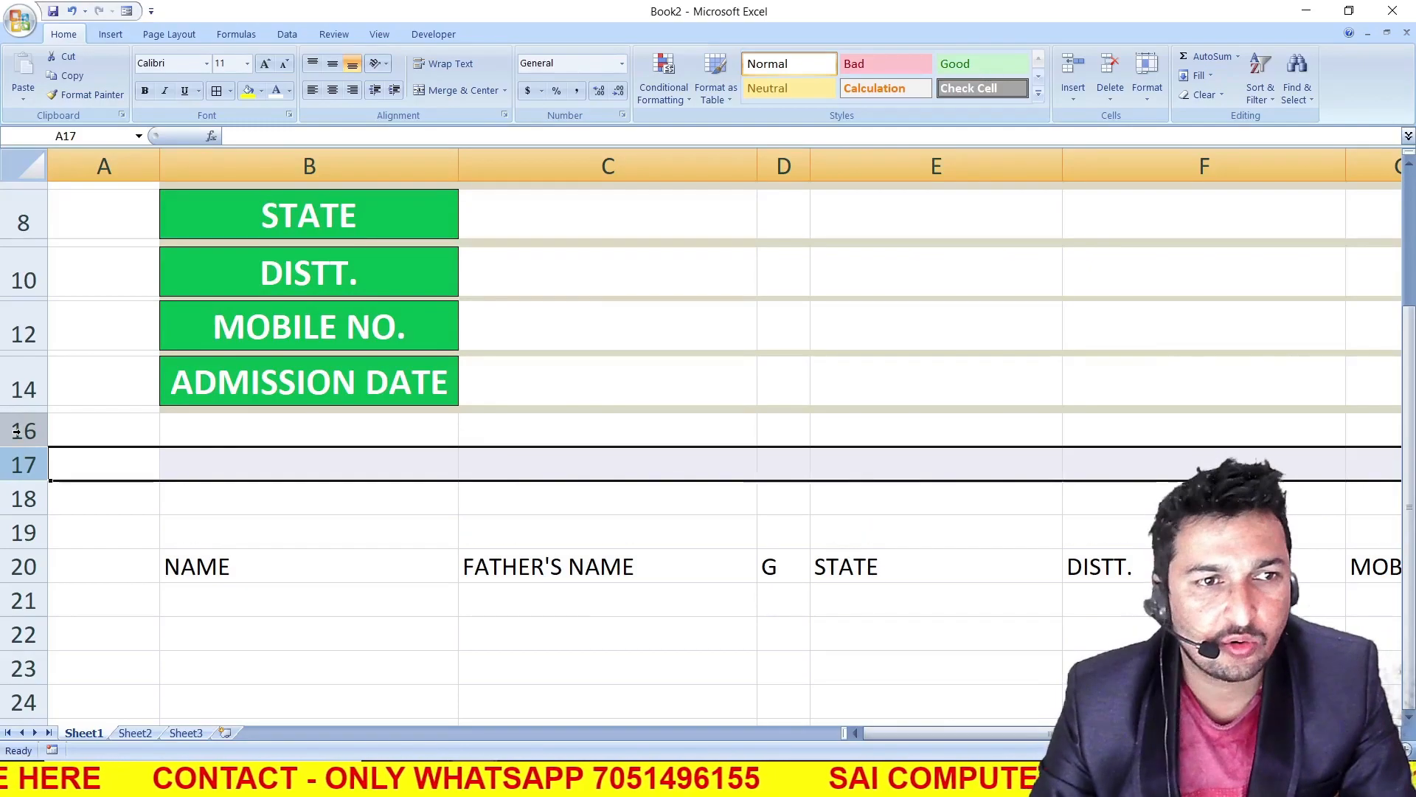
key("ctrl+plus")
key("ctrl+plus")
key("ctrl+plus")
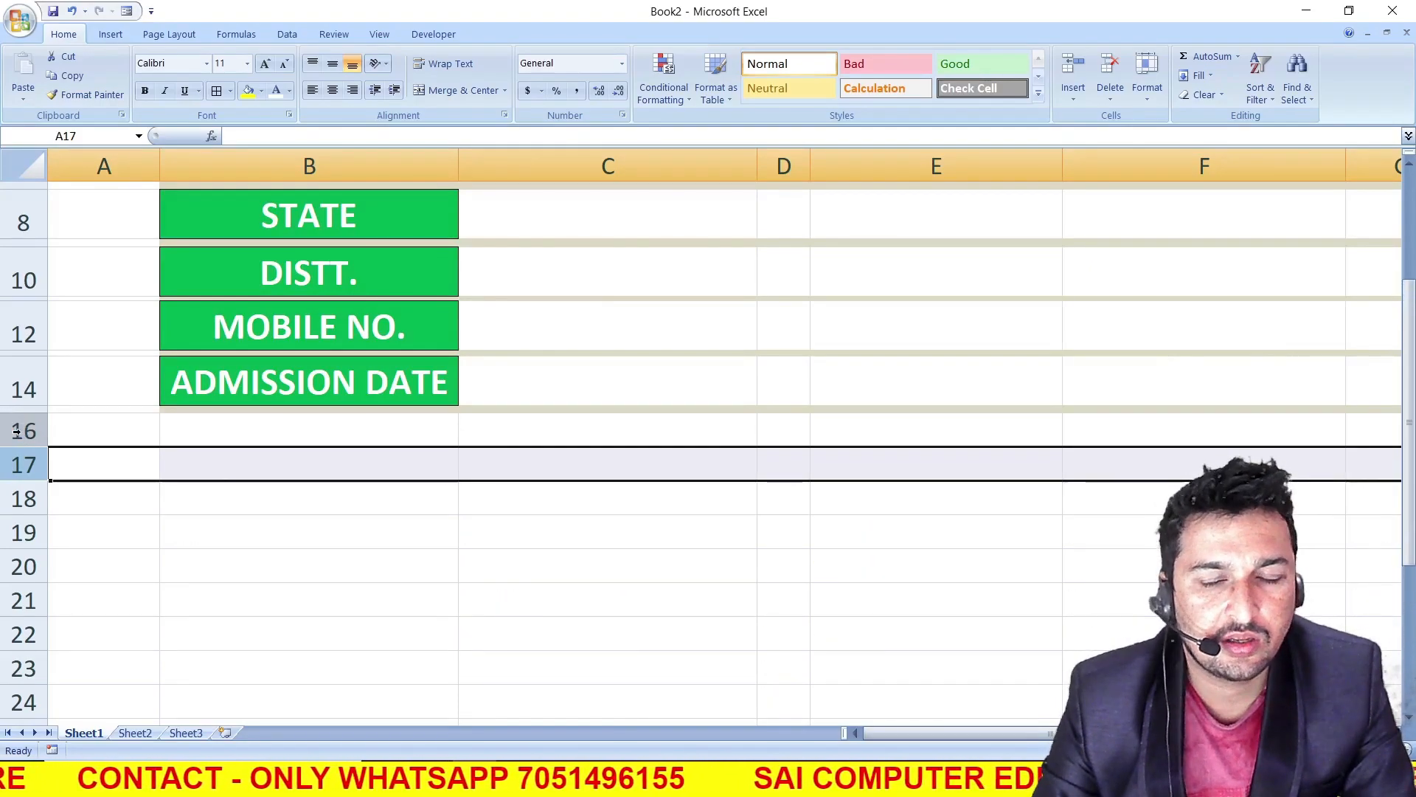
scroll(136, 520, "down", 5)
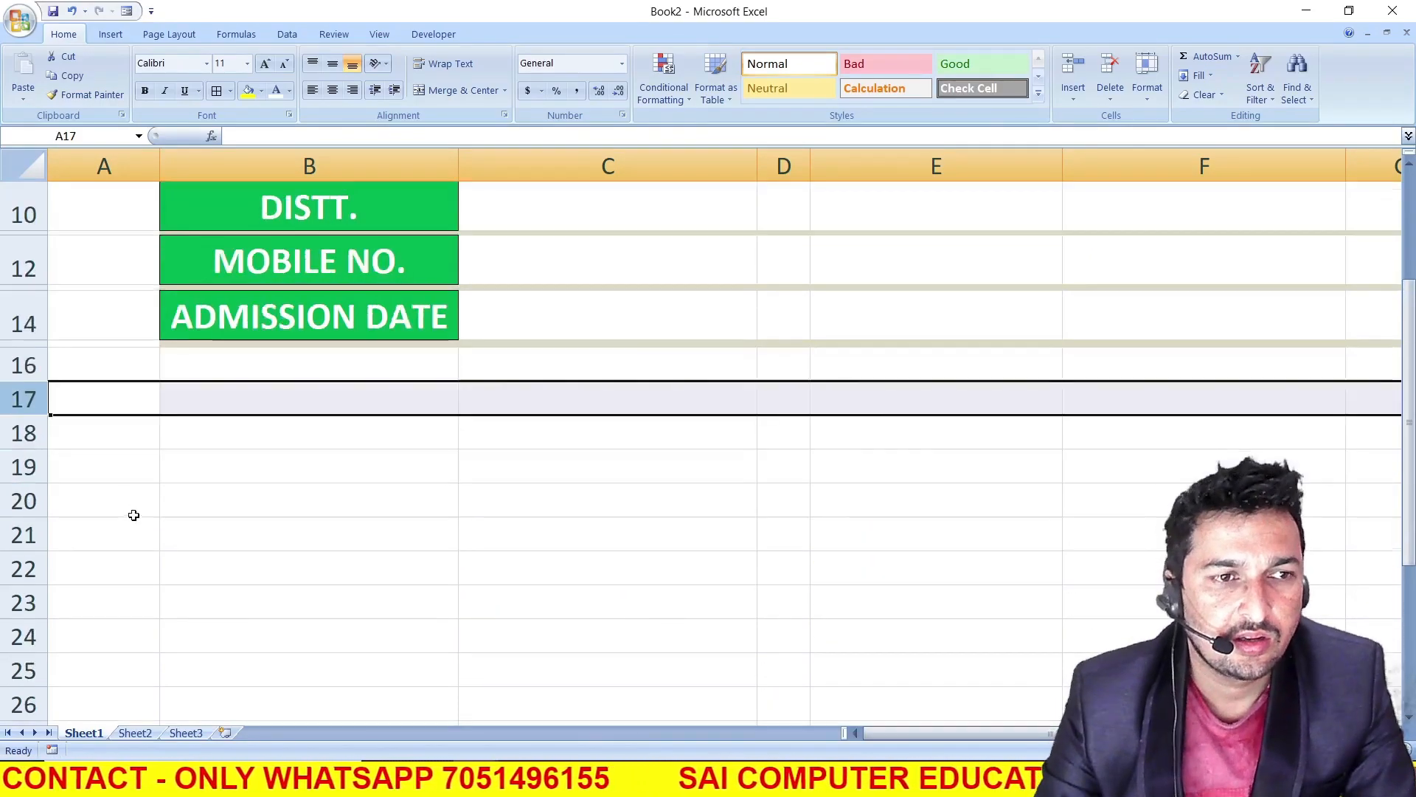
scroll(135, 520, "up", 4)
scroll(135, 520, "down", 4)
scroll(561, 515, "up", 1)
scroll(561, 516, "up", 3)
scroll(563, 572, "down", 2)
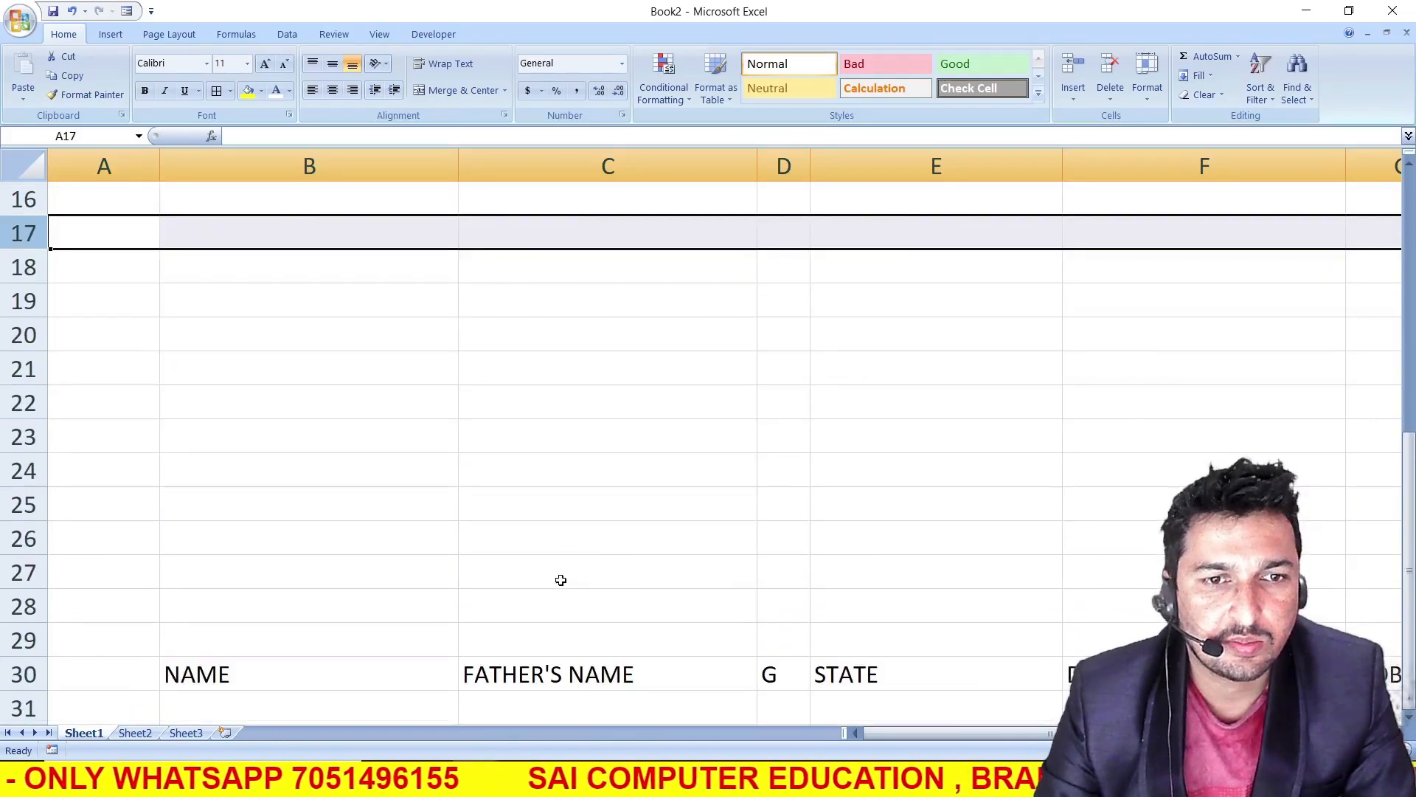
left_click_drag(538, 544, 543, 569)
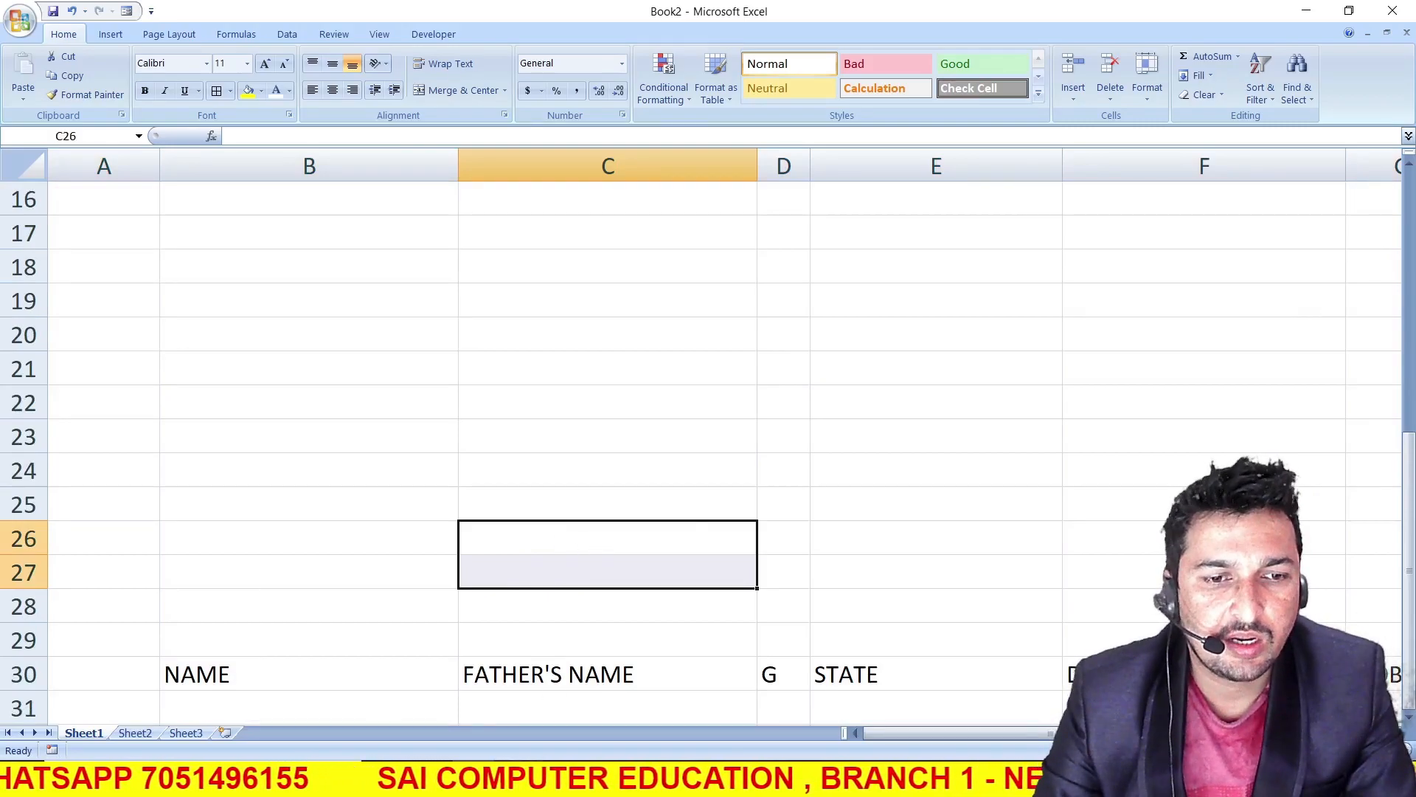
key("alt+Tab")
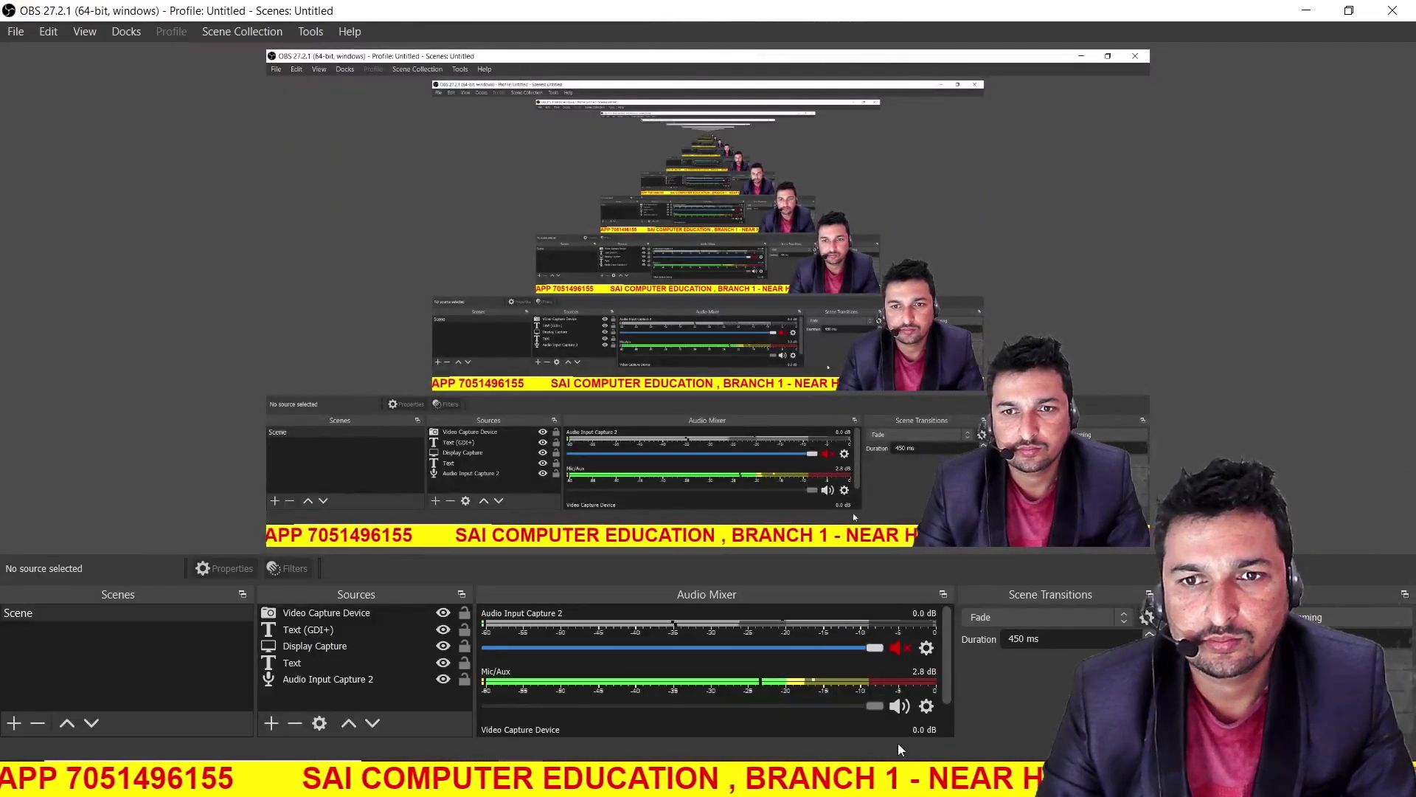
key("alt+Tab")
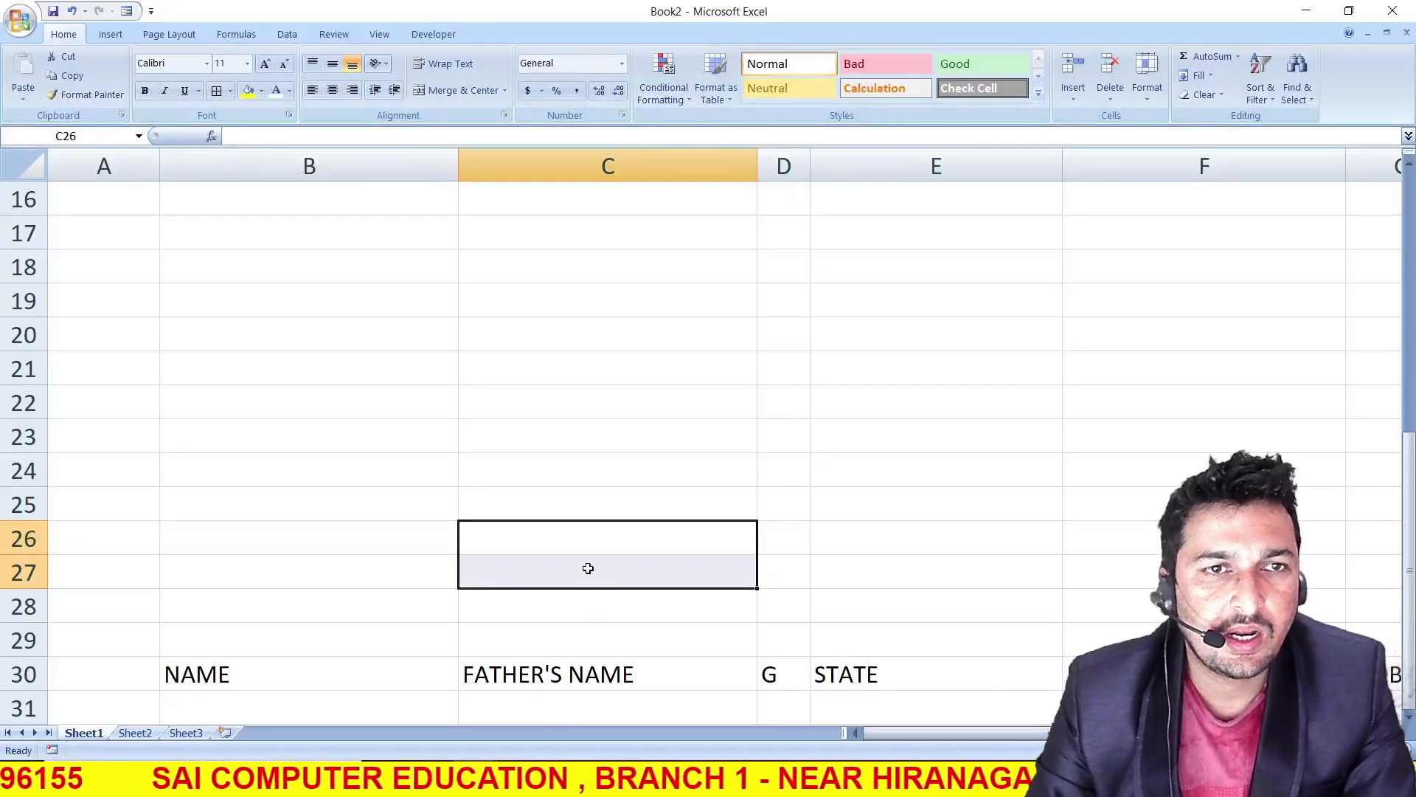
Merge and center cells C26 and C27 on Sheet1 and enter the label SUBMIT
scroll(590, 575, "up", 1)
left_click_drag(585, 605, 589, 630)
left_click(455, 90)
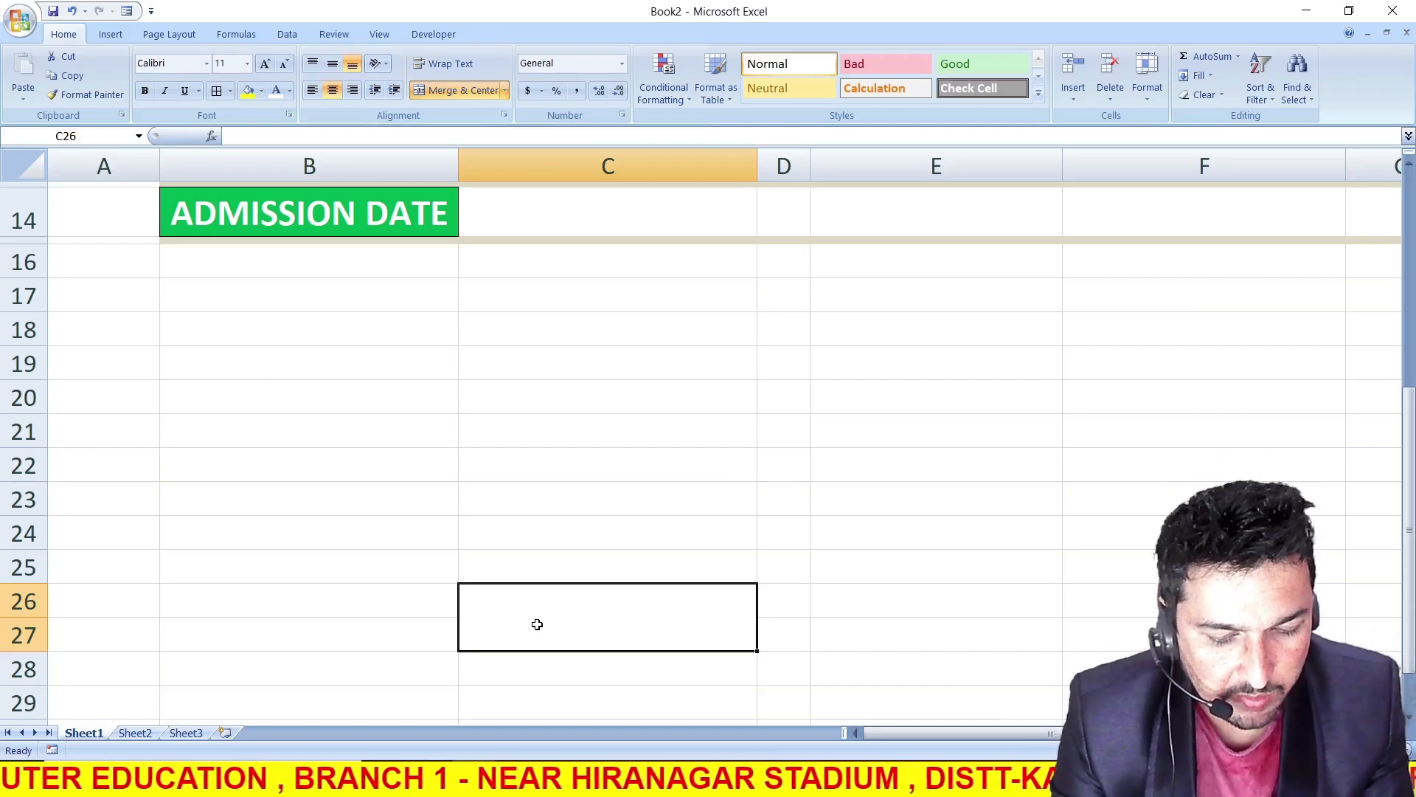
type("S")
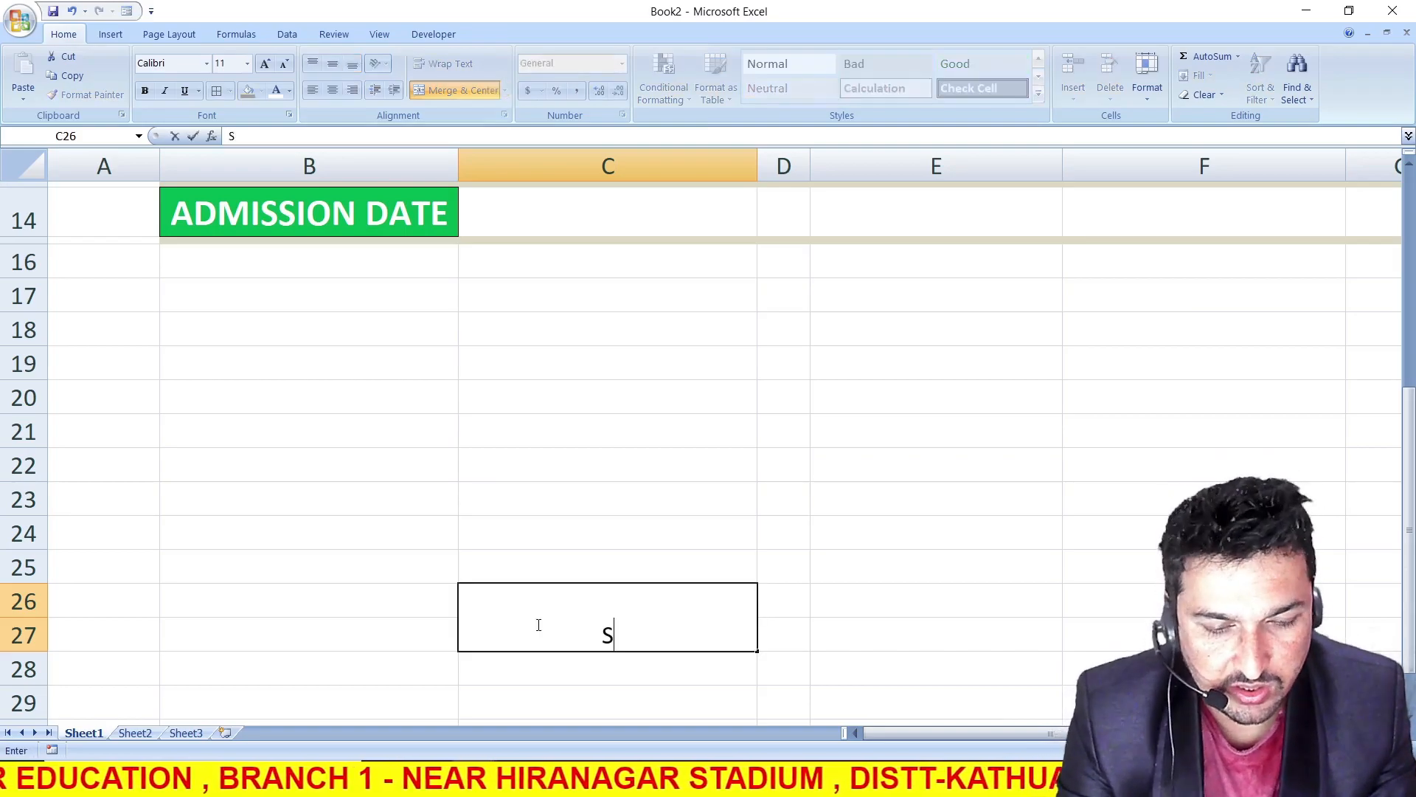
type("UBMIT")
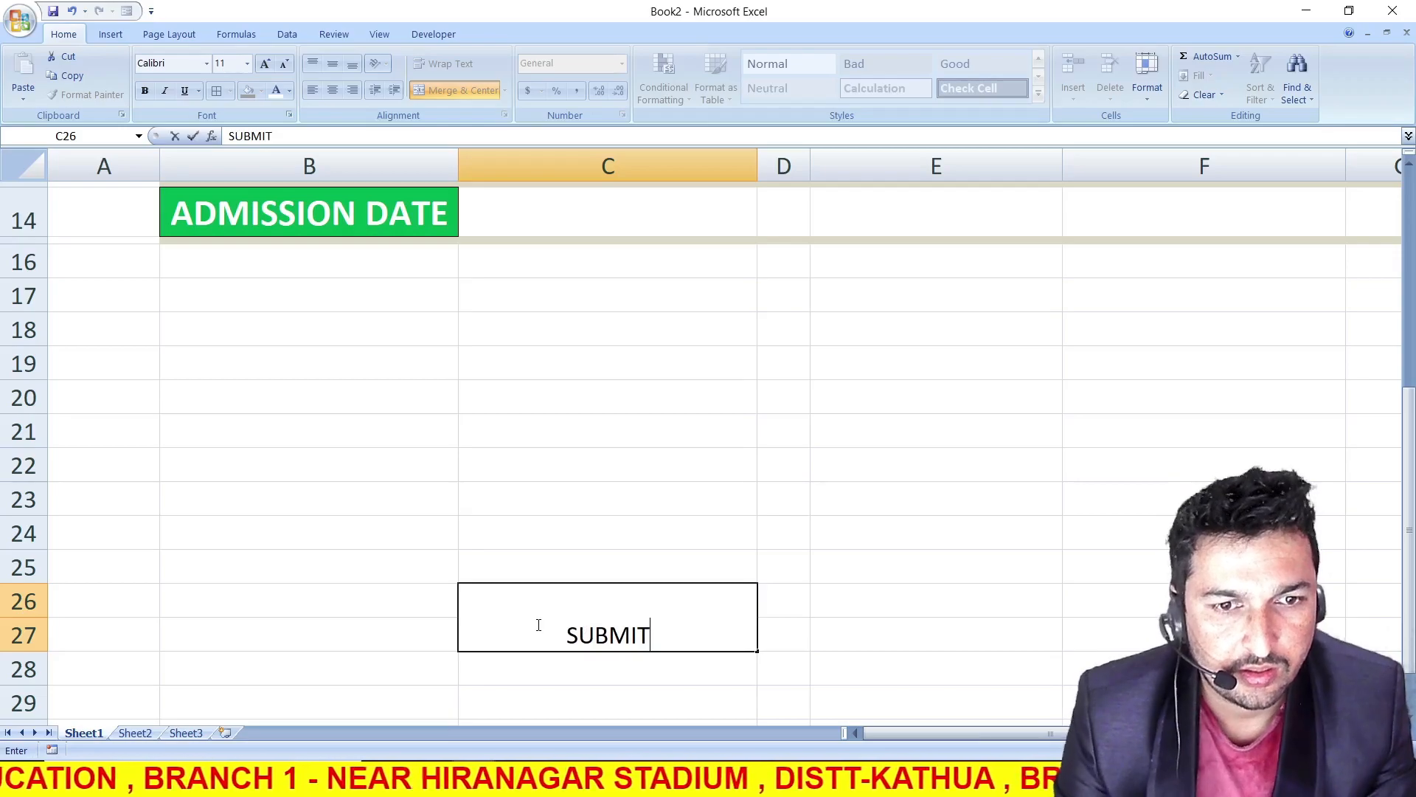
key("Return")
Middle-align the SUBMIT label vertically, enlarge its font size to 14 and make it bold
left_click(607, 588)
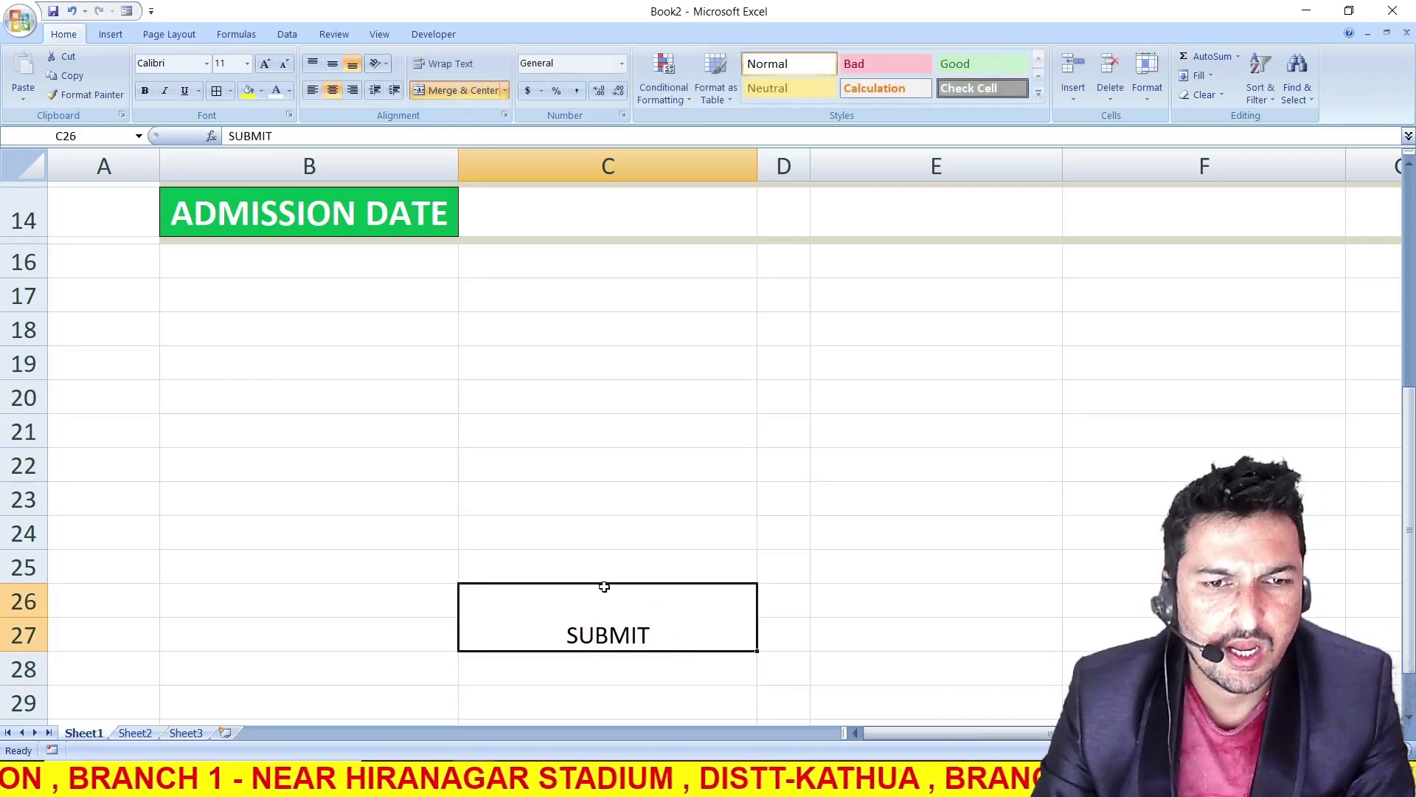
left_click(333, 64)
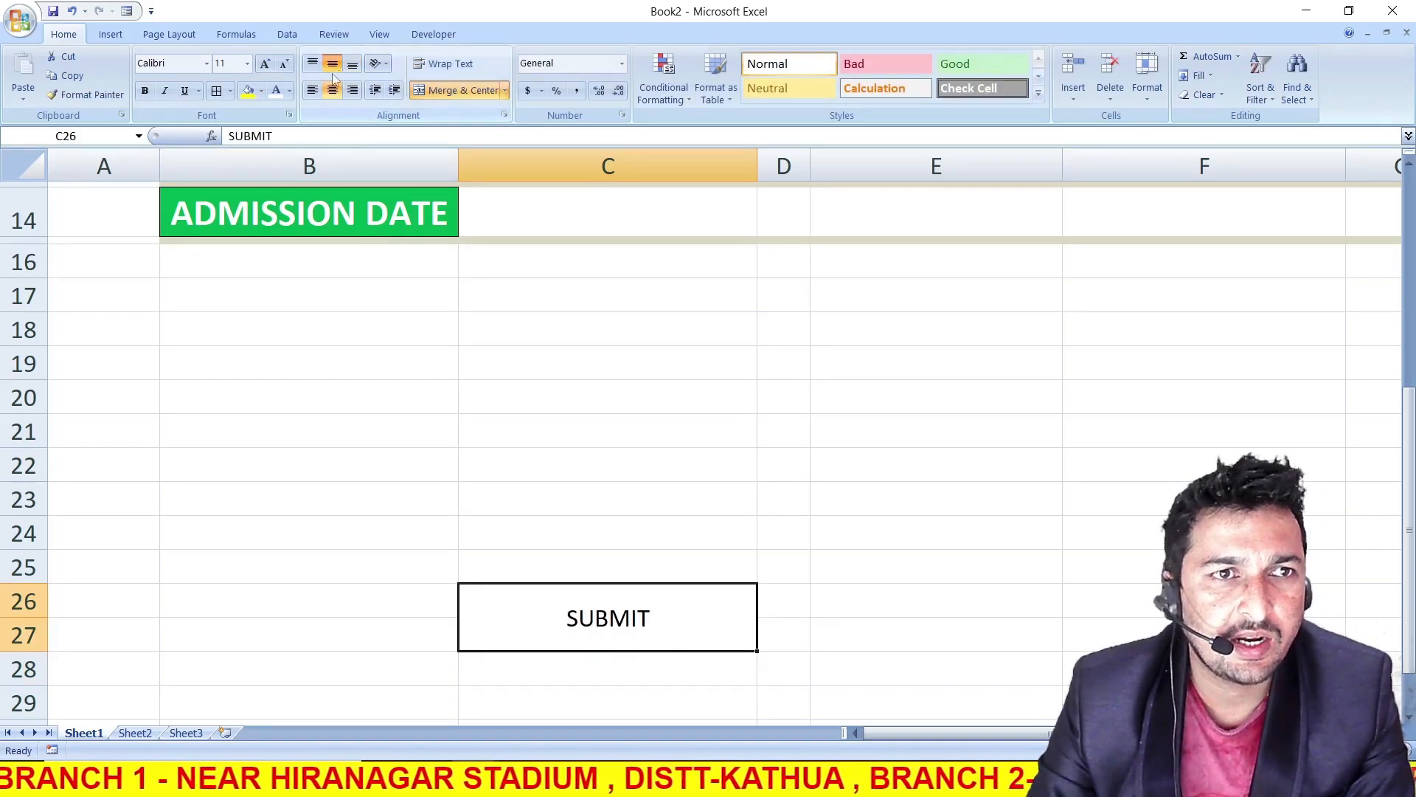
left_click(265, 65)
left_click(265, 64)
left_click(145, 91)
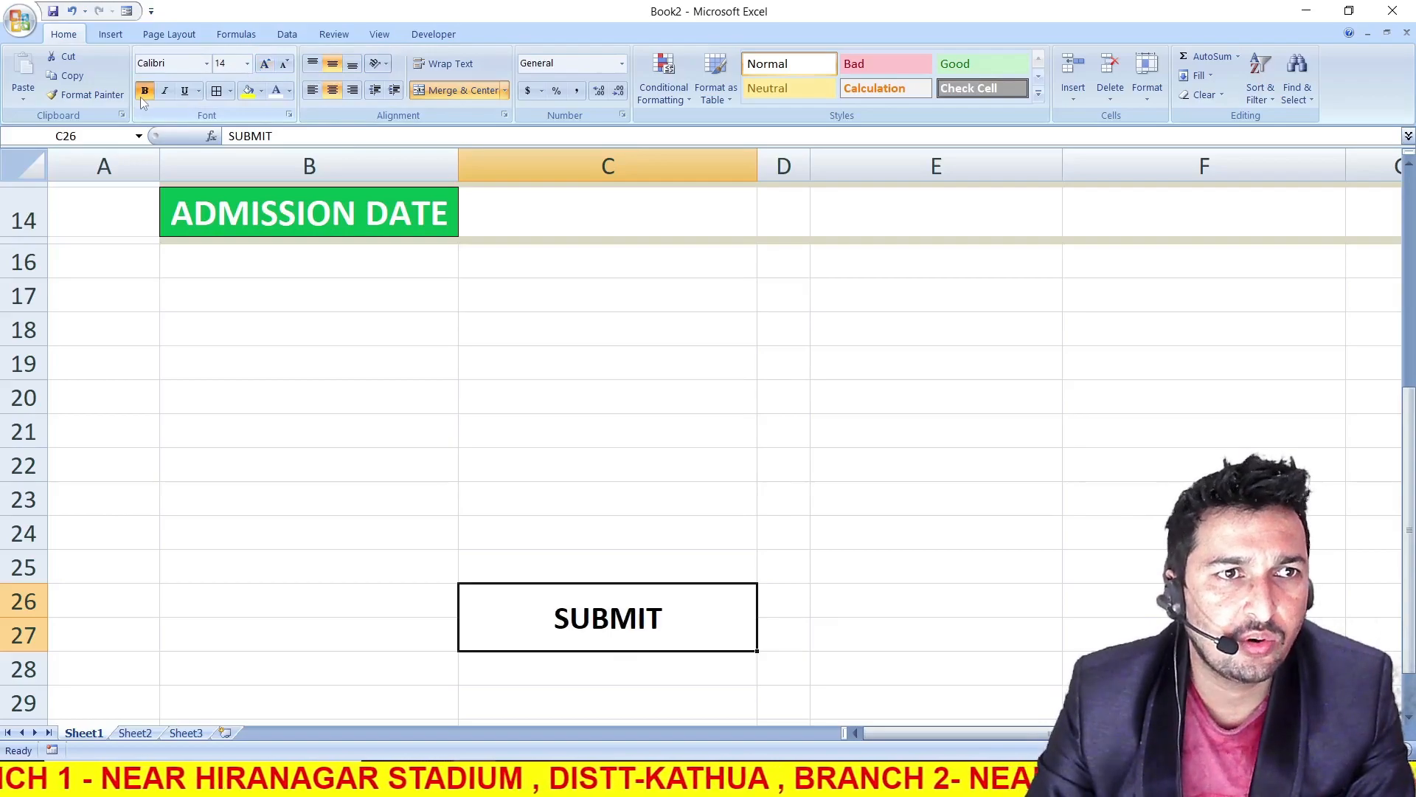
Fill the SUBMIT cell with the standard red colour and make its text white
left_click(262, 91)
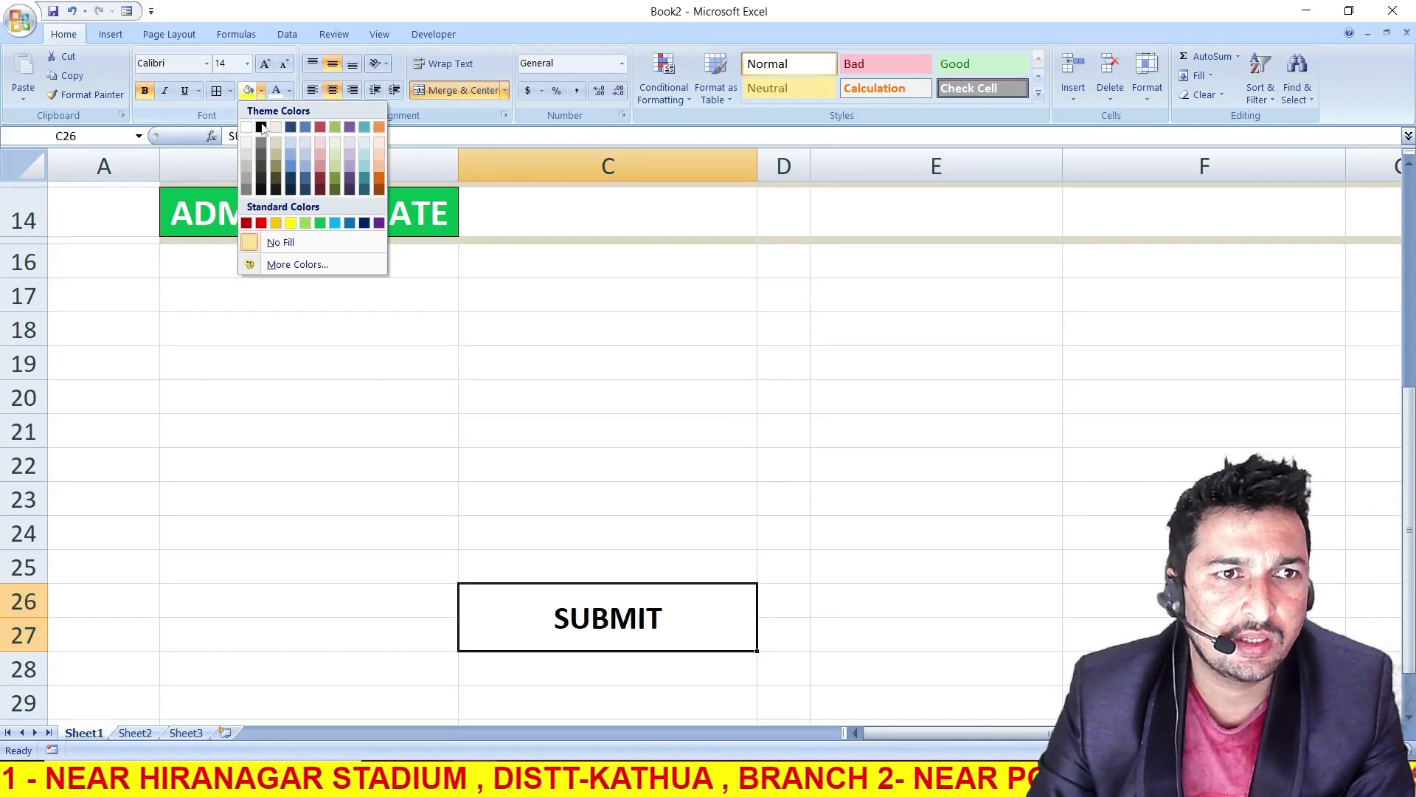
left_click(262, 224)
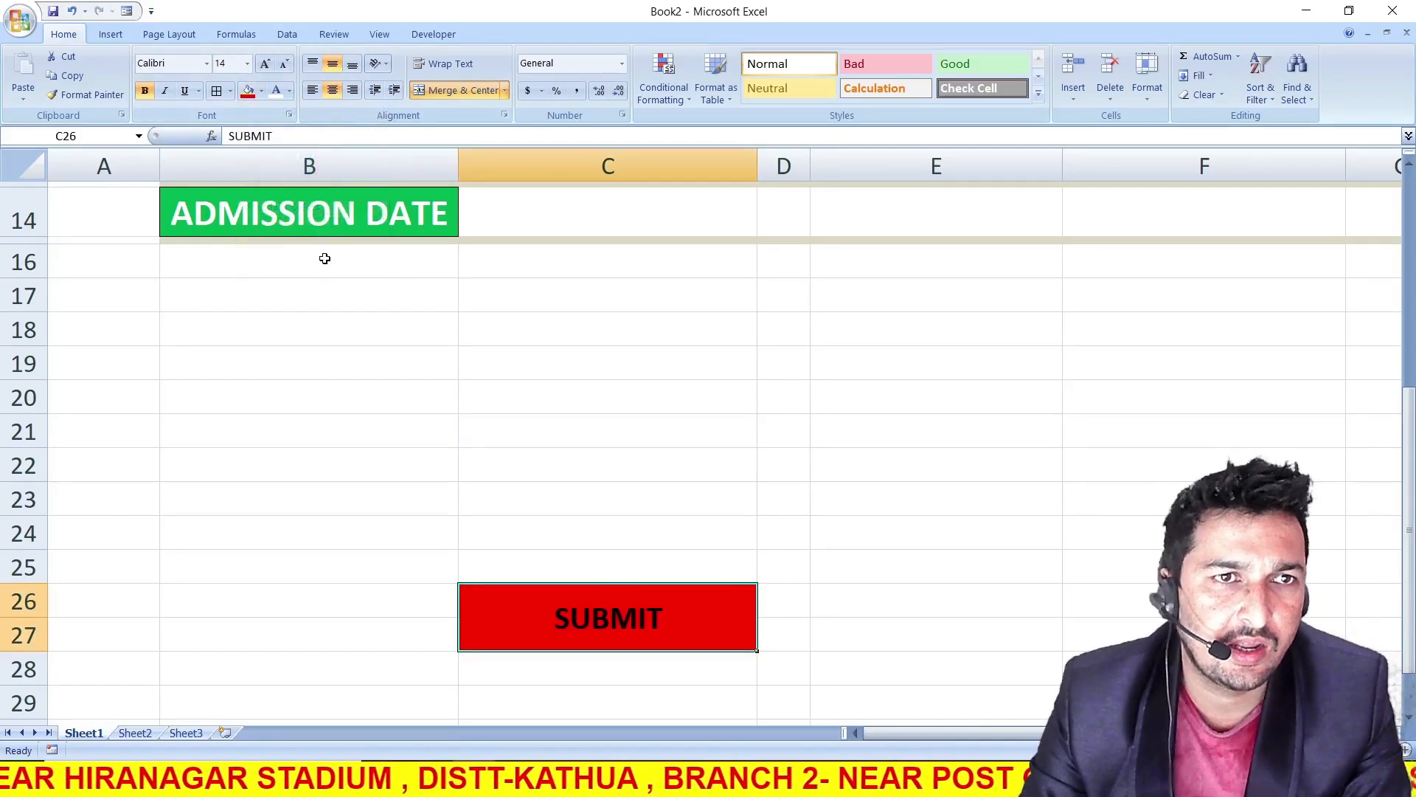
left_click(289, 91)
left_click(274, 148)
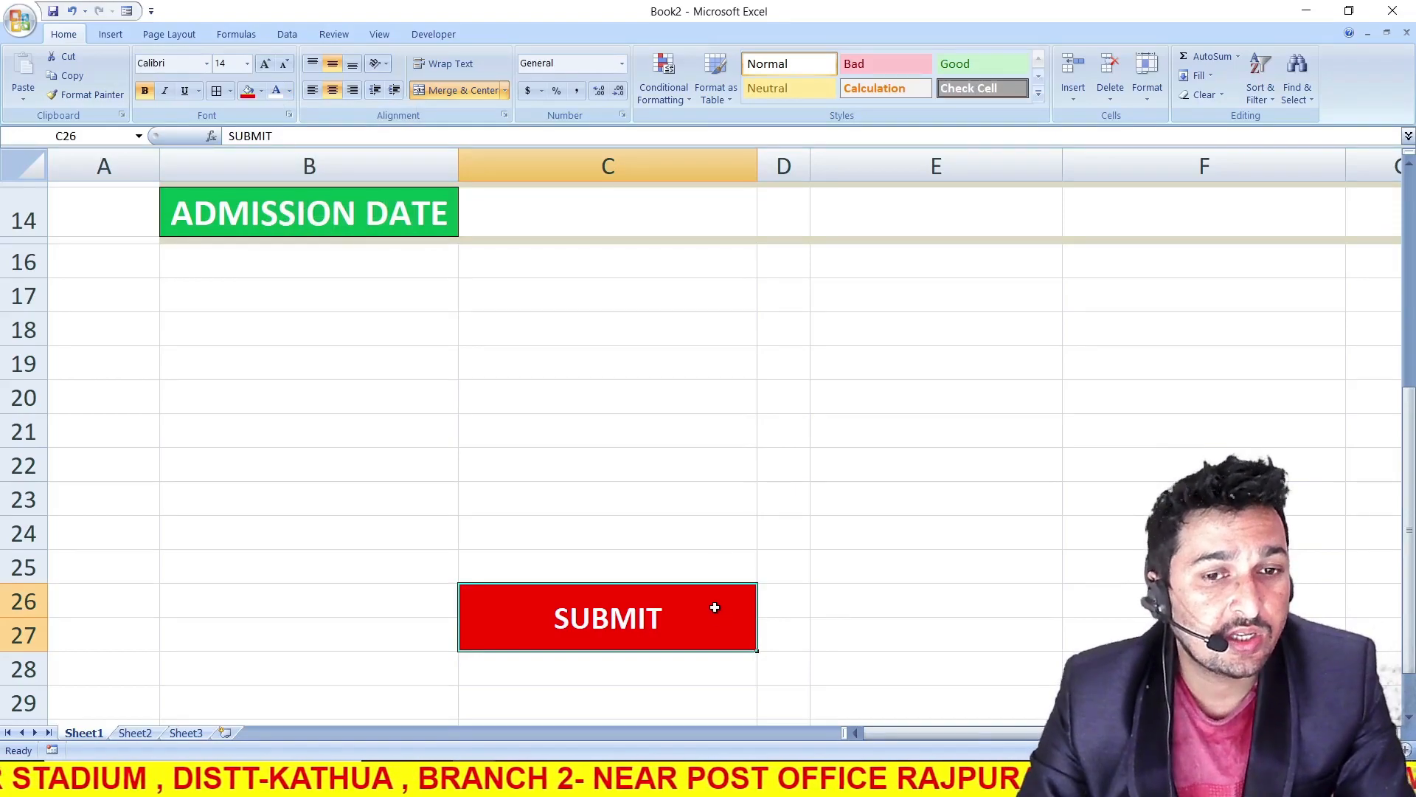
Copy the SUBMIT cell's formatting to E26:E27 and enter the label CLEAR there
left_click(86, 94)
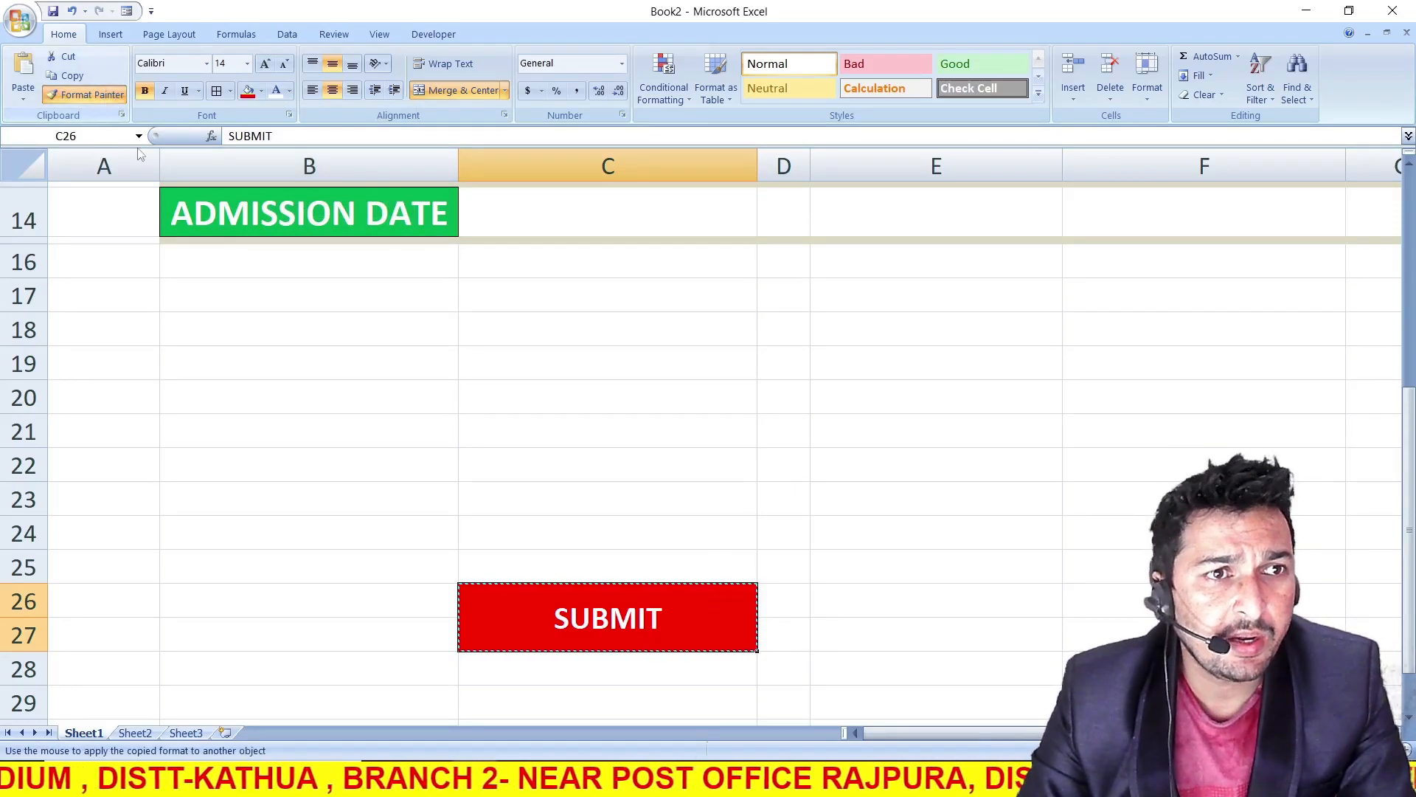
left_click(927, 612)
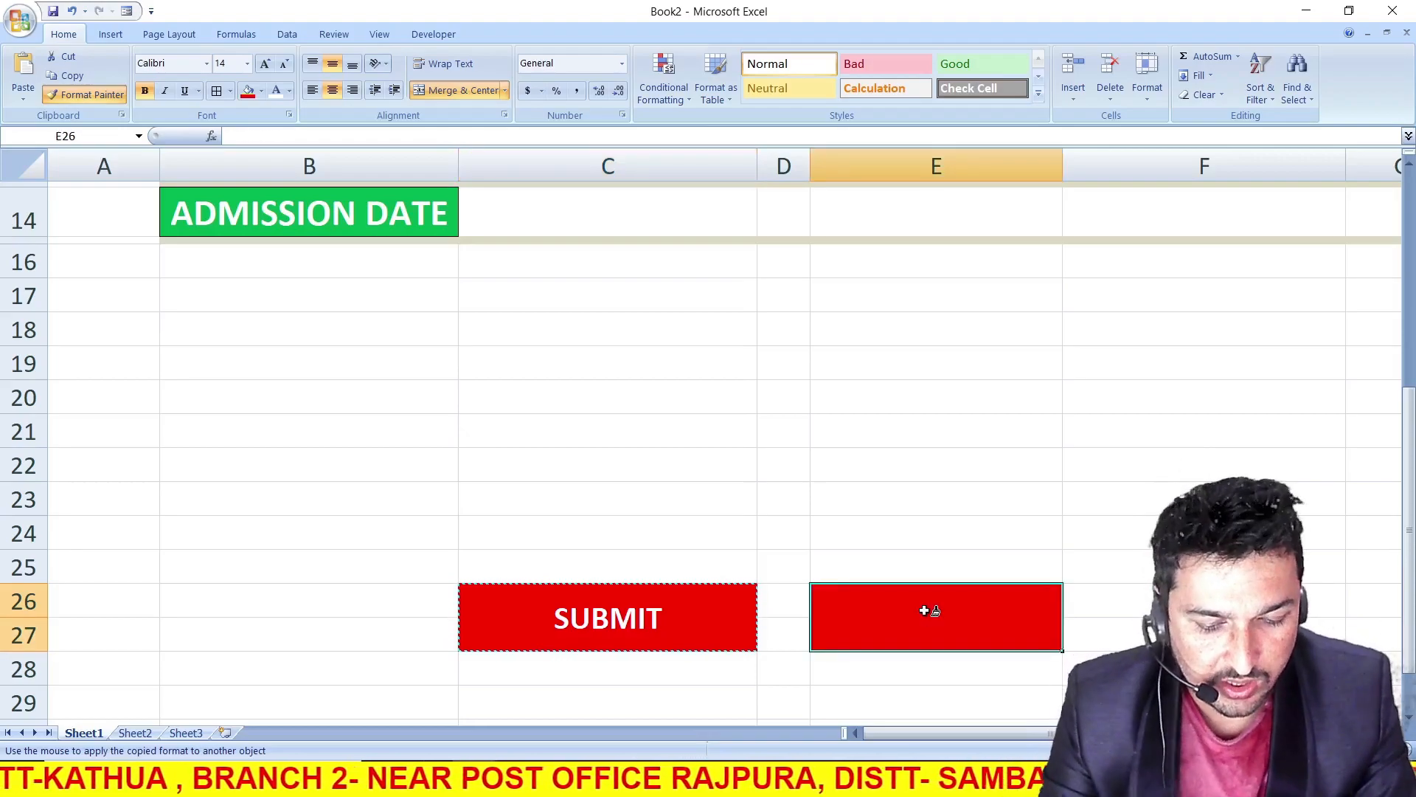
type("CLA")
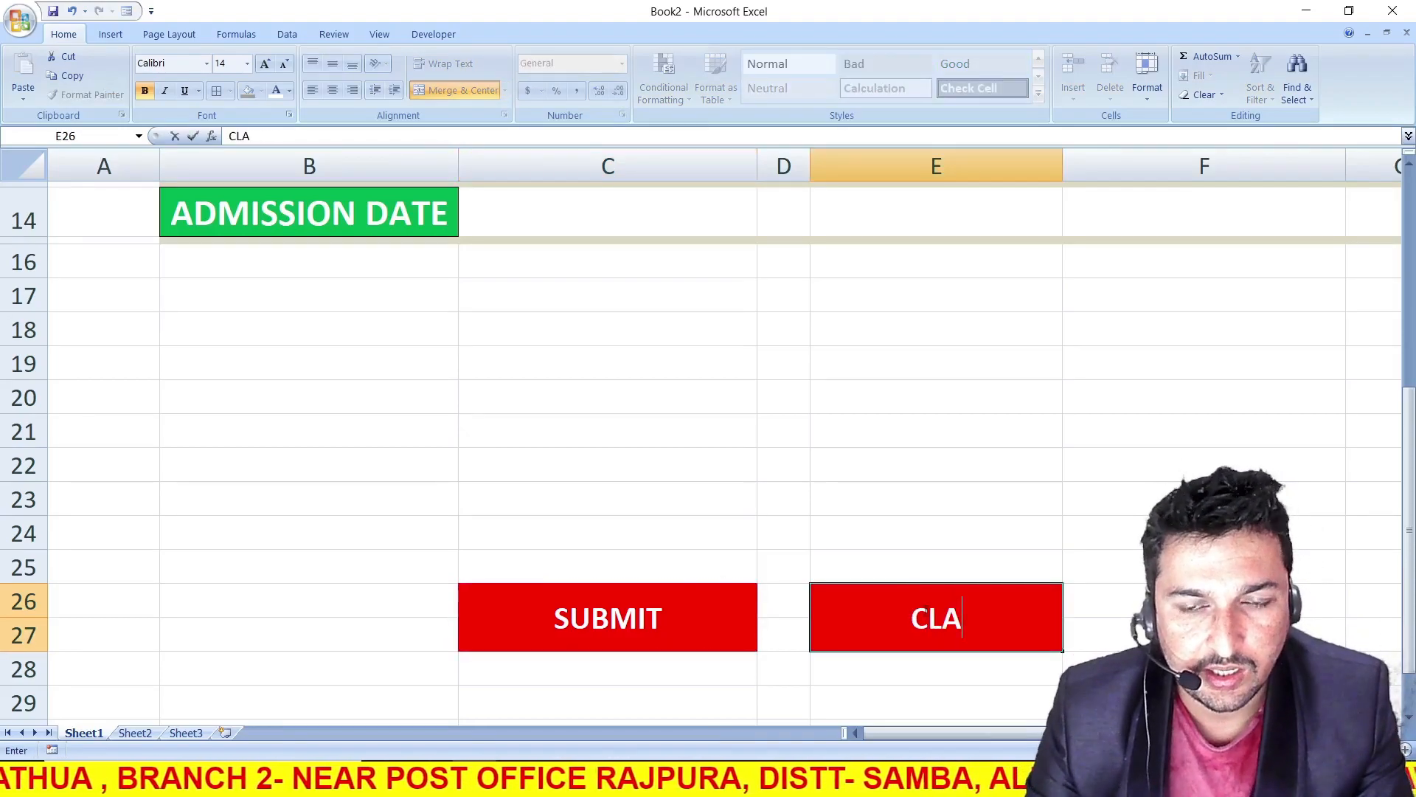
type("ER")
left_click(678, 668)
left_click(644, 620)
Enter the heading TERMS AND CONDITION in cell E18
scroll(644, 620, "up", 2)
left_click(788, 476)
left_click(851, 476)
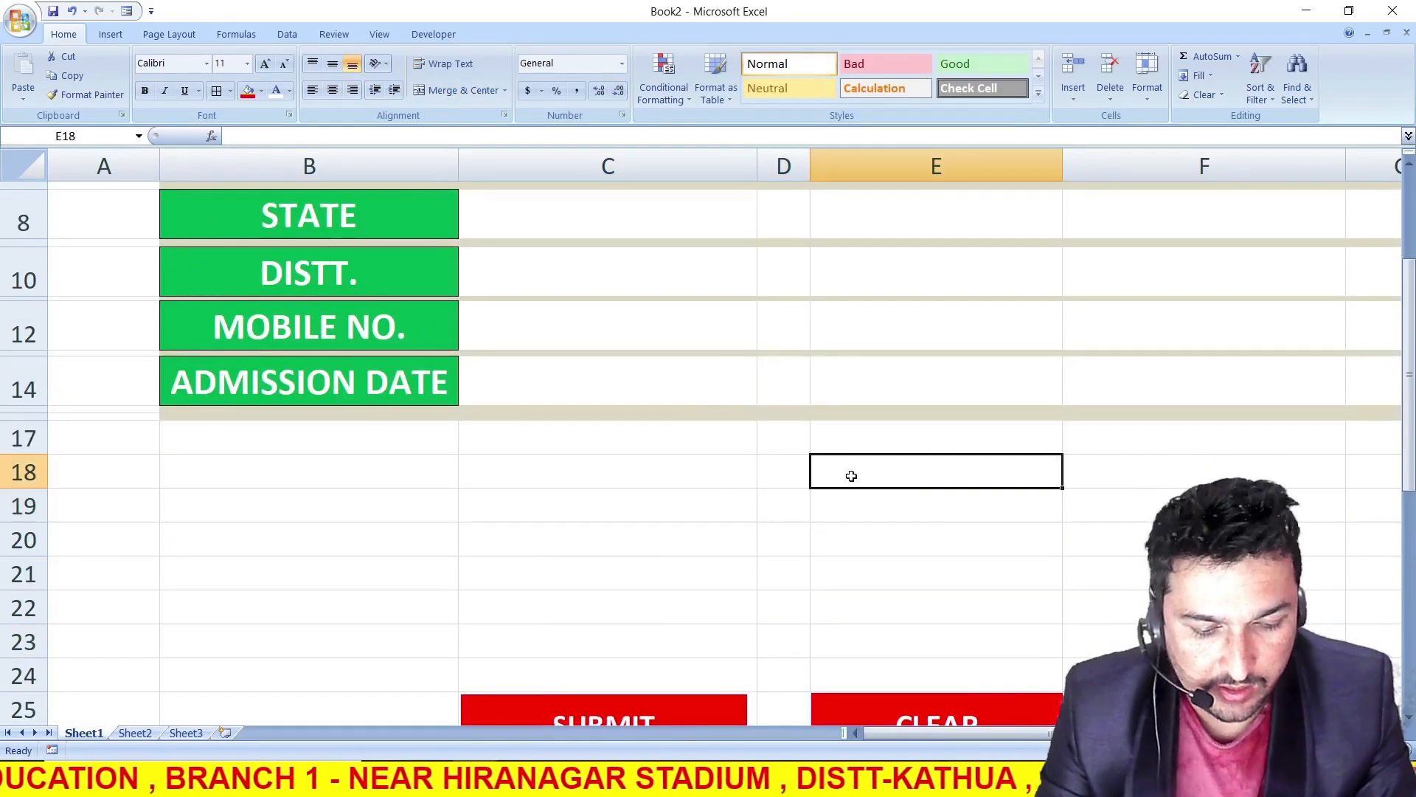
type("TERMS")
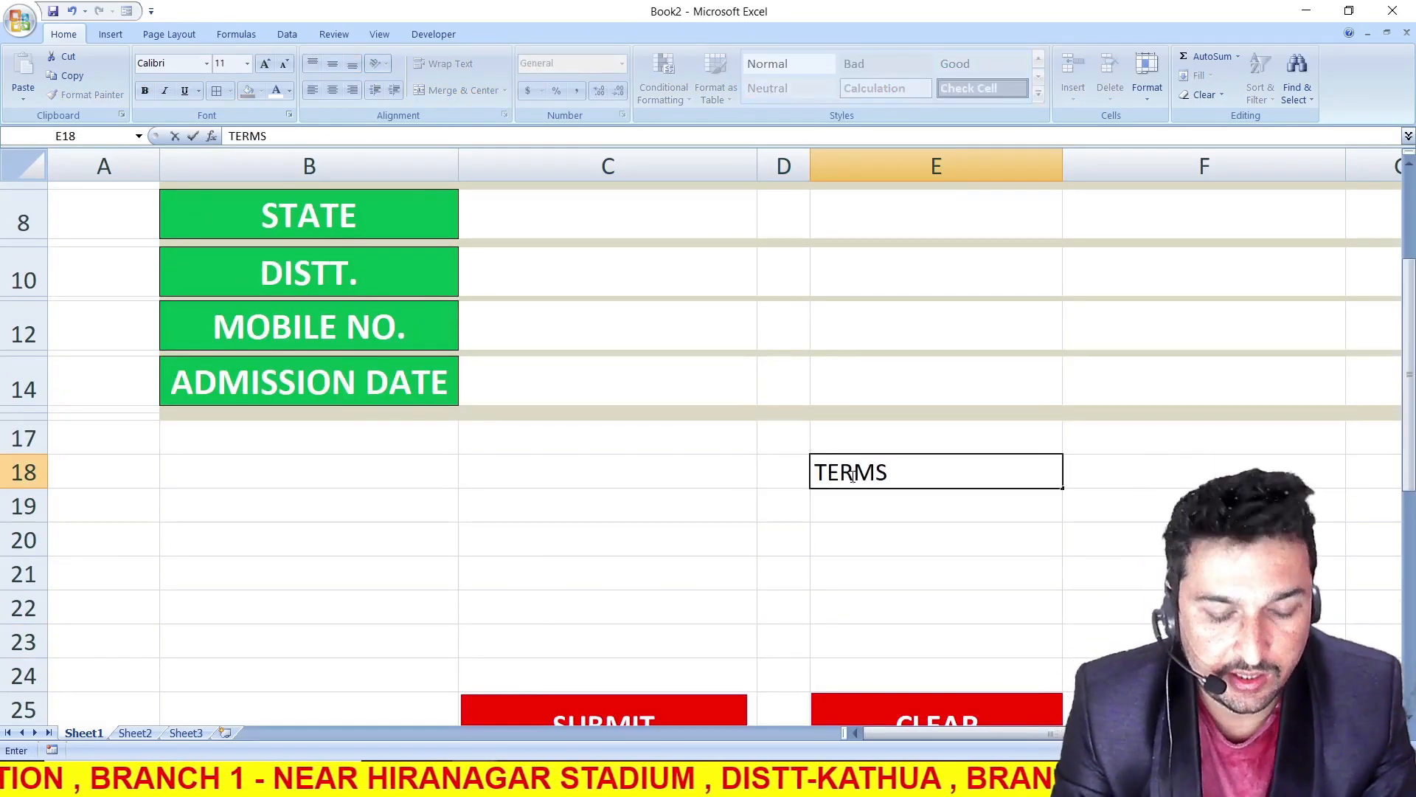
type(" AND CONDITION")
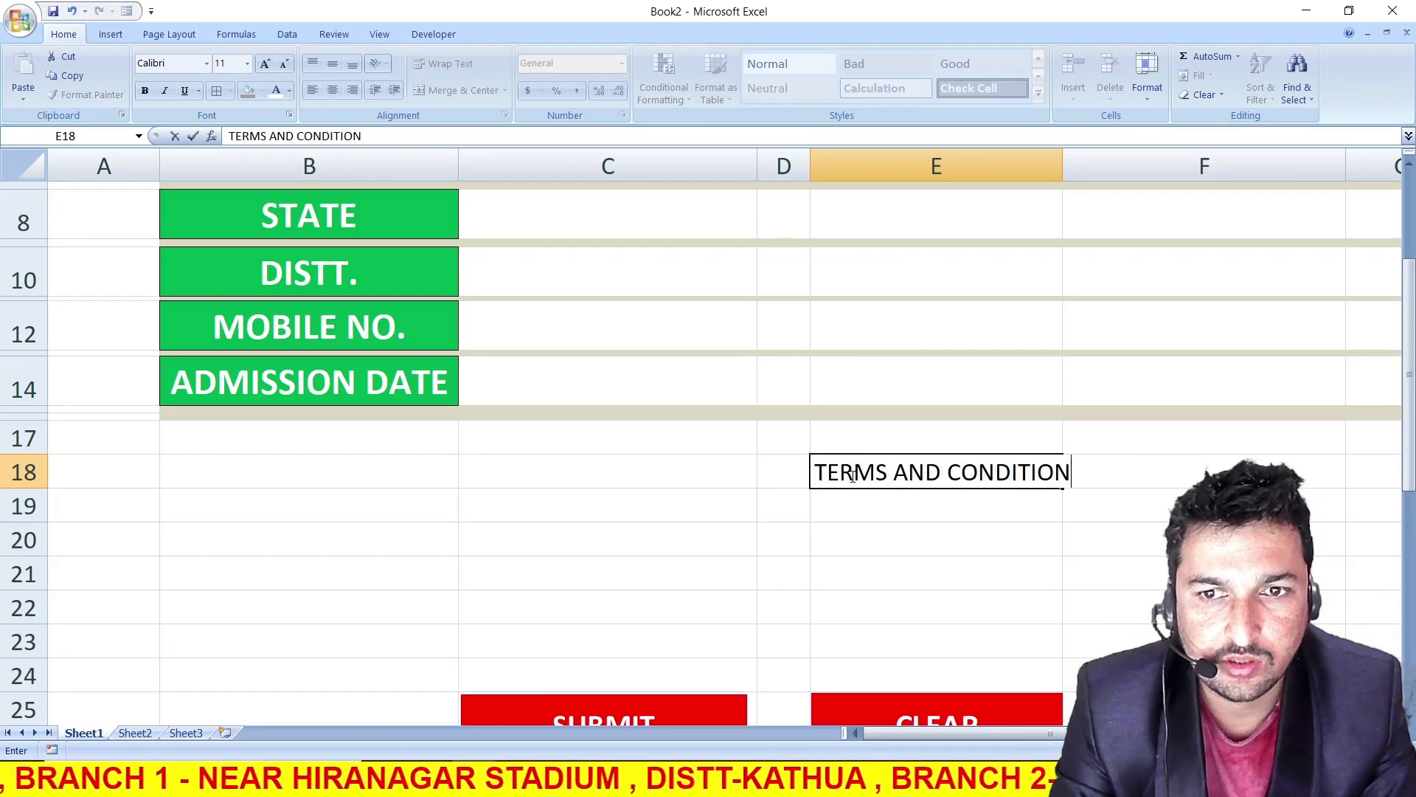
key("Return")
Reduce the TERMS AND CONDITION heading's font size to 9 and center it horizontally and vertically
left_click(903, 471)
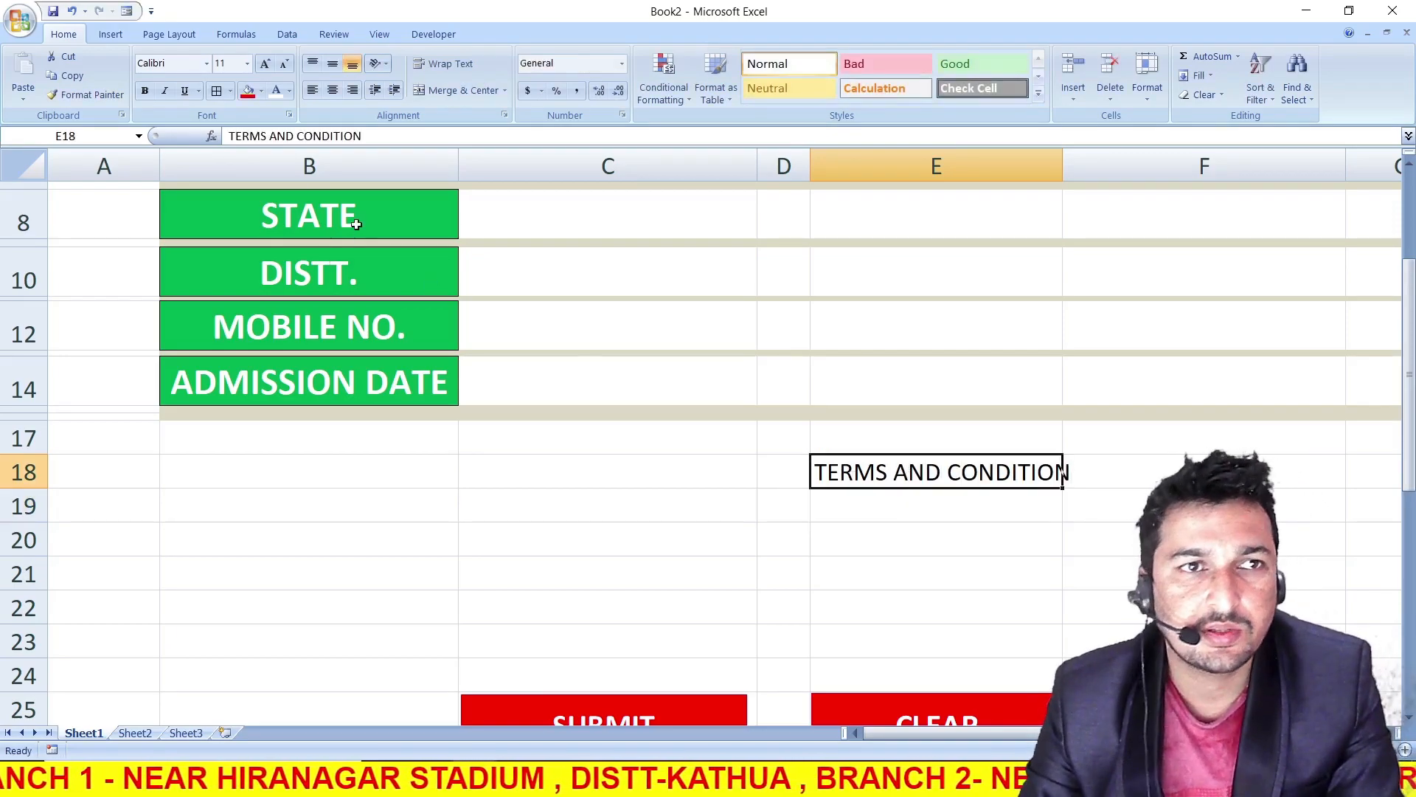
left_click(284, 65)
left_click(285, 64)
left_click(332, 63)
left_click(333, 90)
Enter FEES NOT REFUNDABLE in cell E19, under the TERMS AND CONDITION heading
left_click(888, 507)
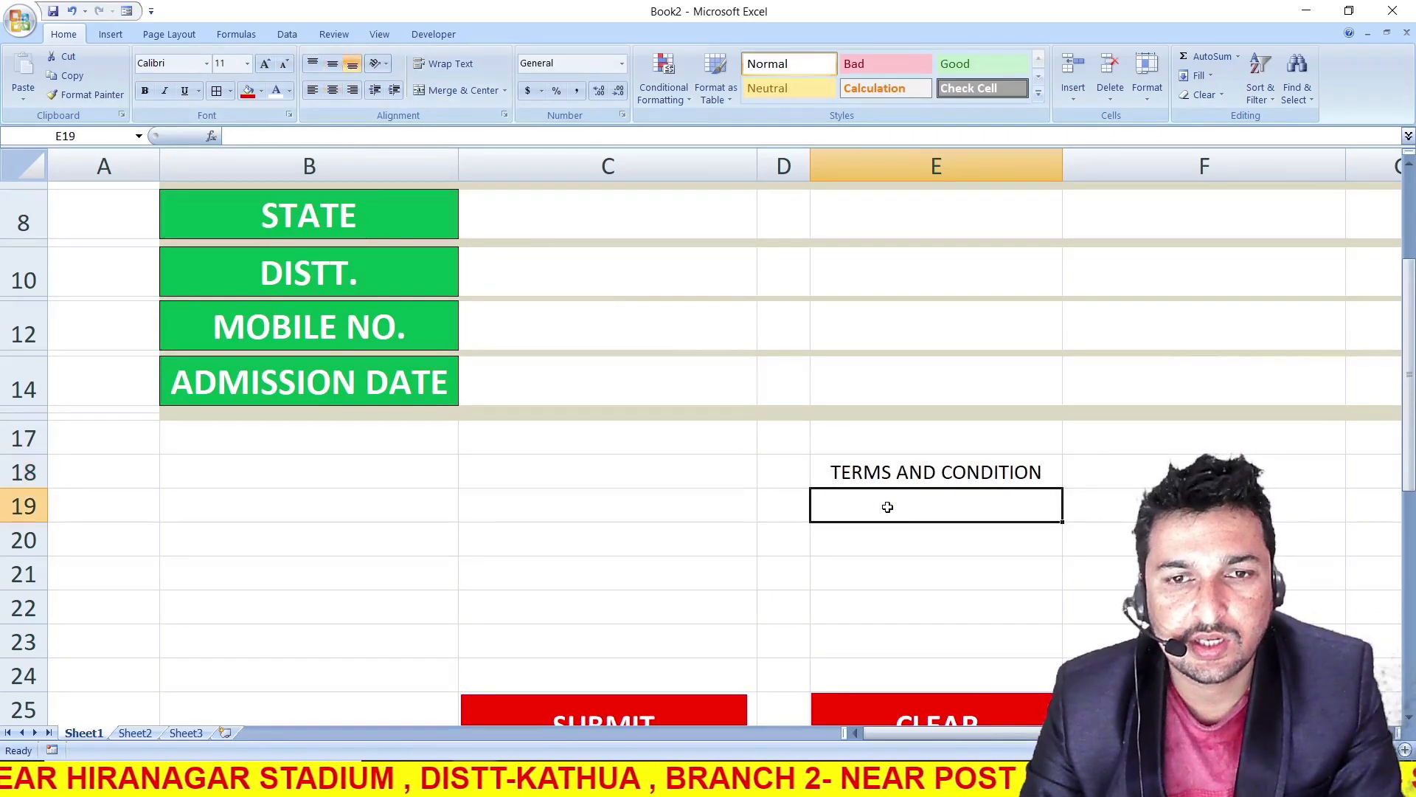
type("FEES ")
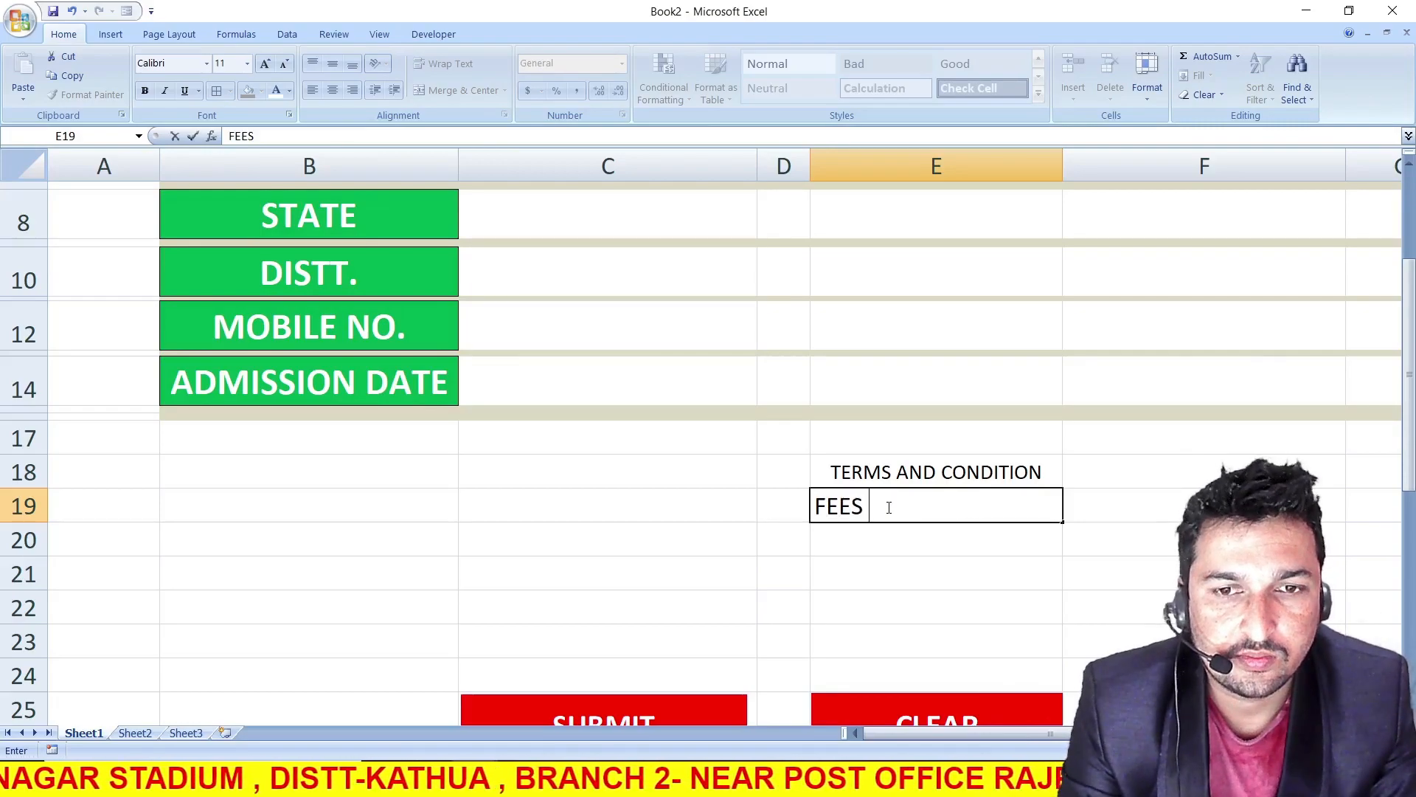
type("NOT ")
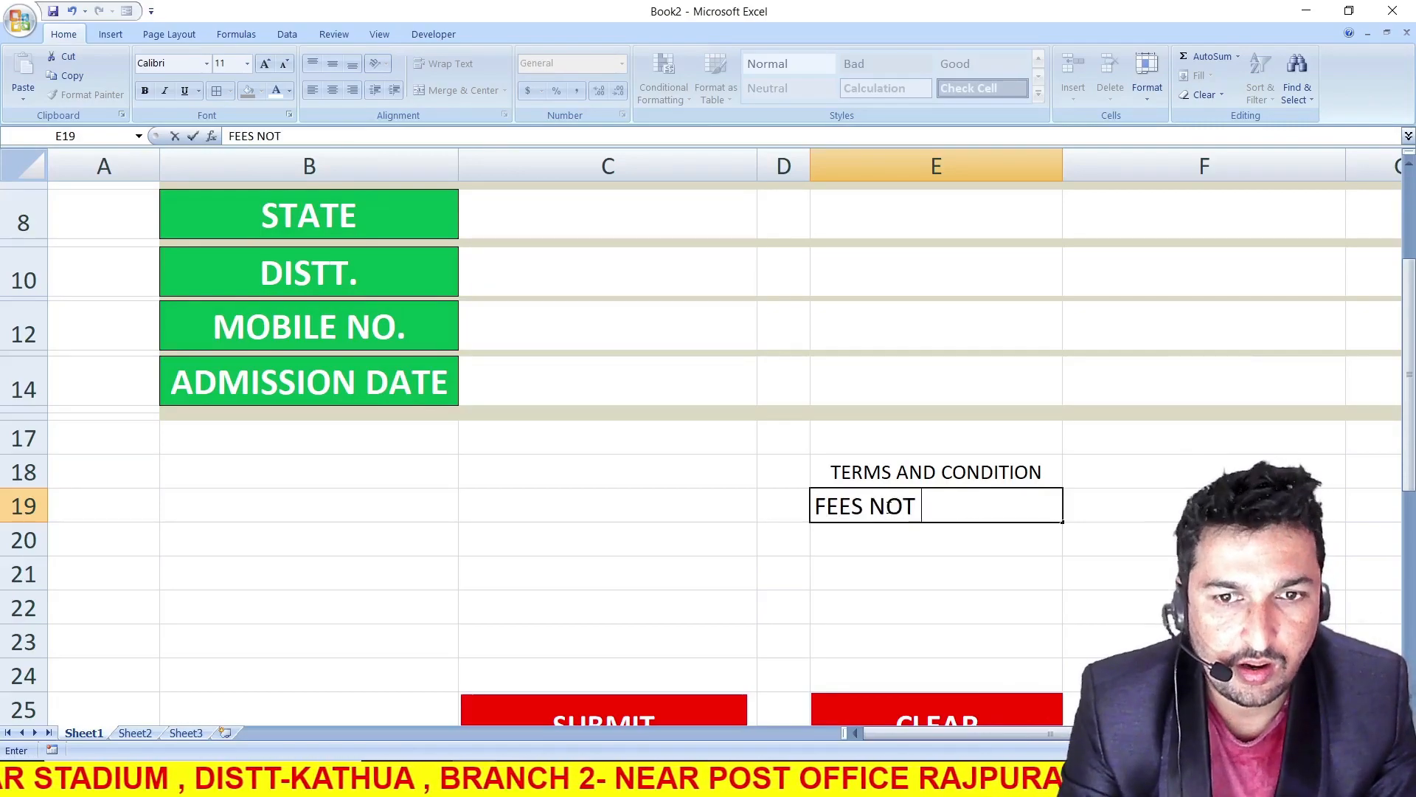
type("RE")
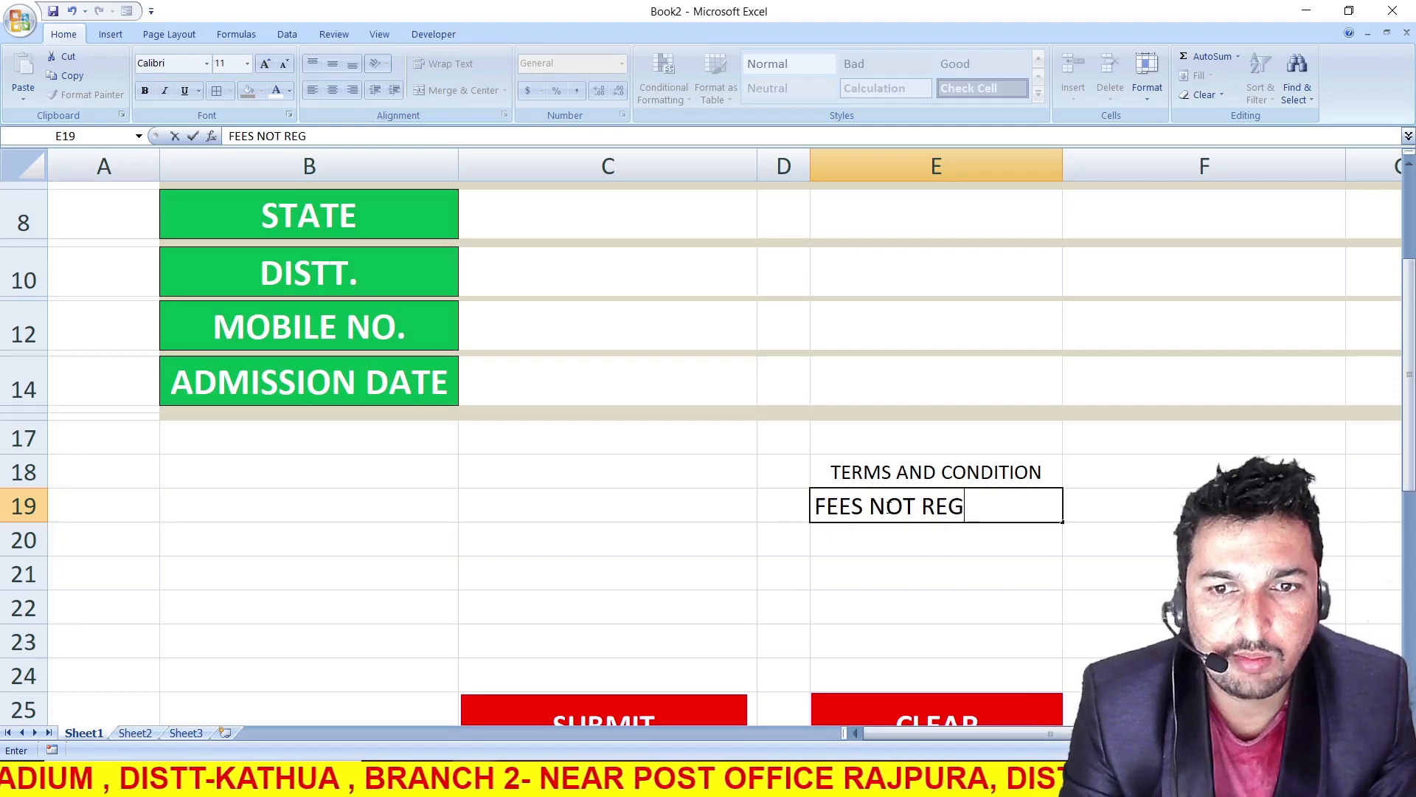
type("FU")
key("BackSpace")
type("DABLE")
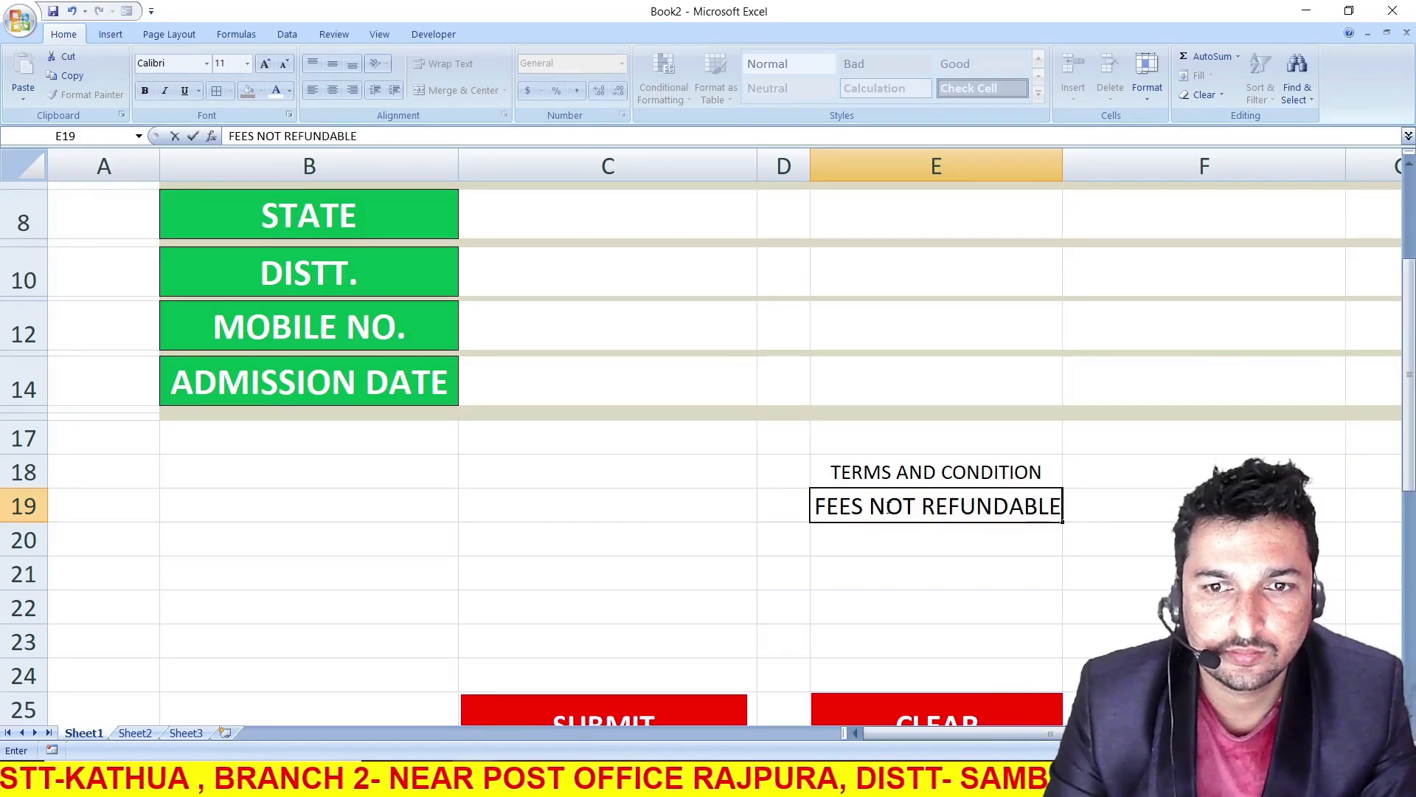
left_click(891, 544)
Reduce the font size of FEES NOT REFUNDABLE in E19 to 9
left_click(878, 506)
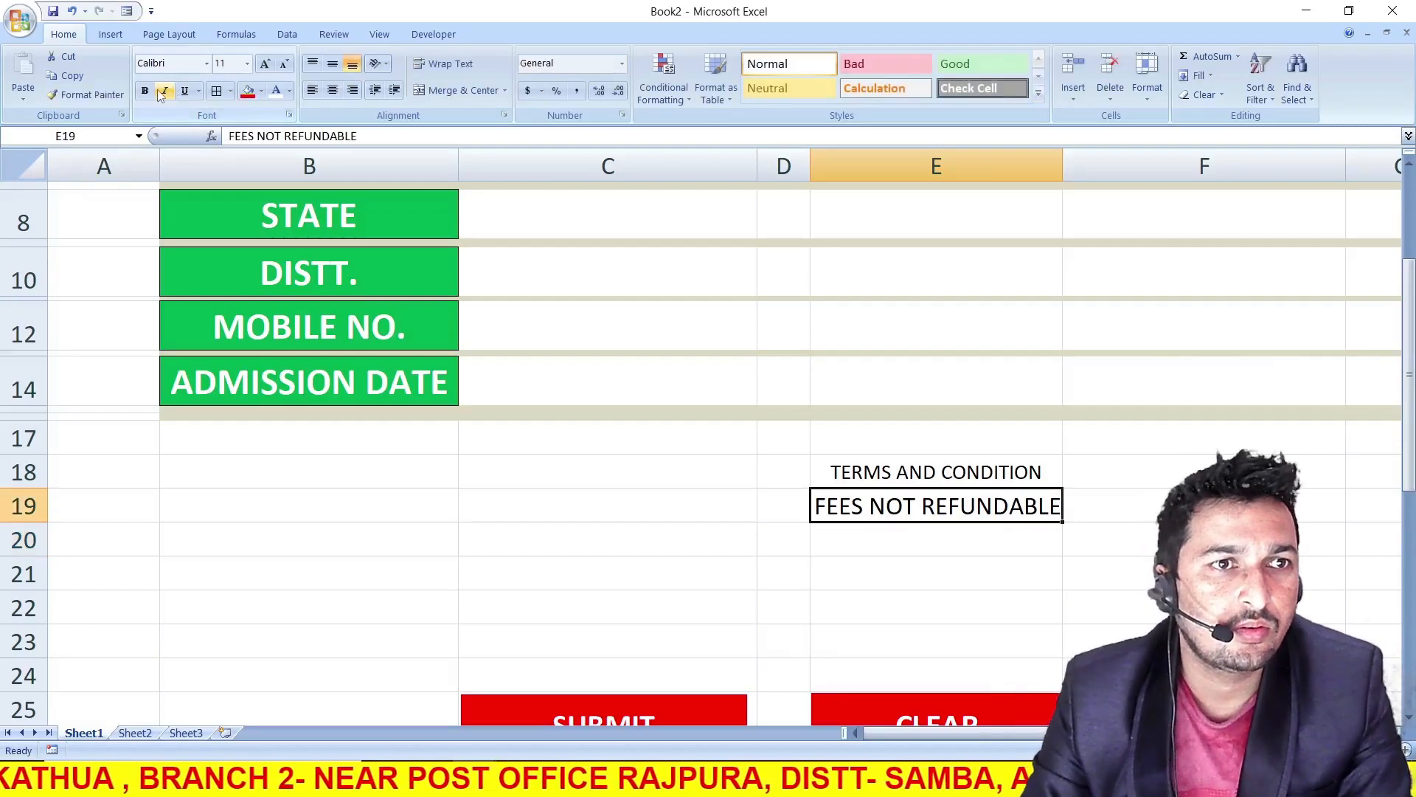
left_click(284, 65)
left_click(284, 67)
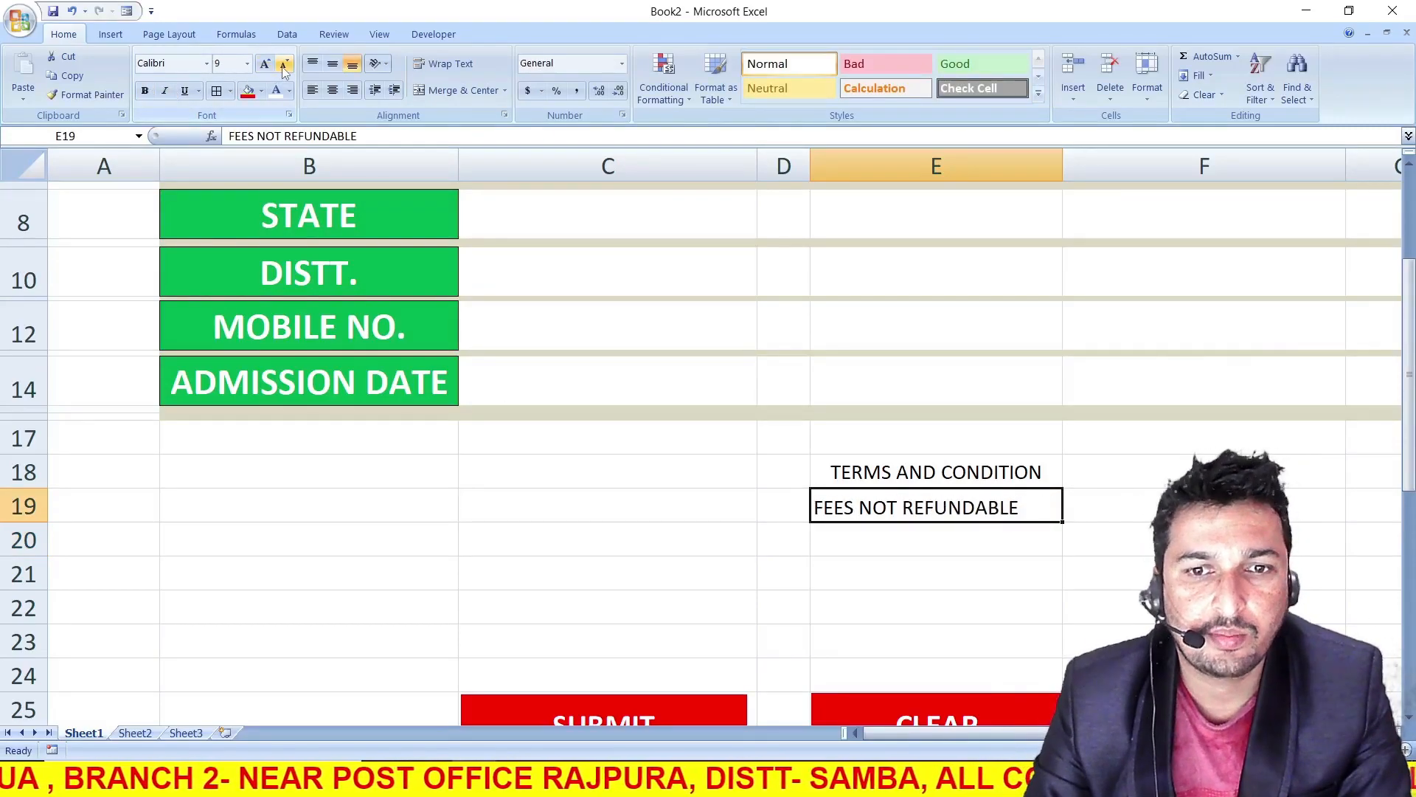
left_click(879, 463)
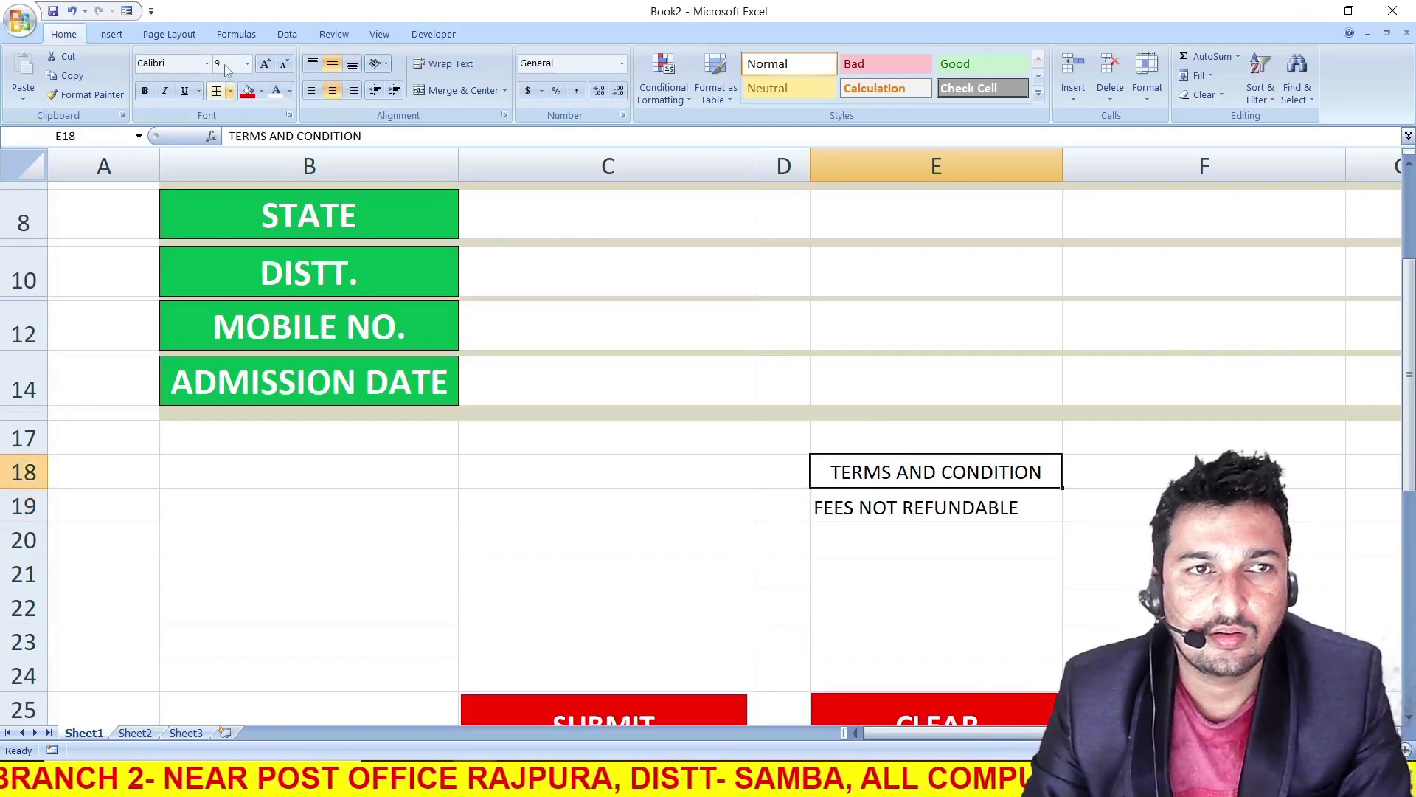
Left-align the TERMS AND CONDITION heading in cell E18
left_click(312, 91)
left_click(878, 504)
left_click(875, 539)
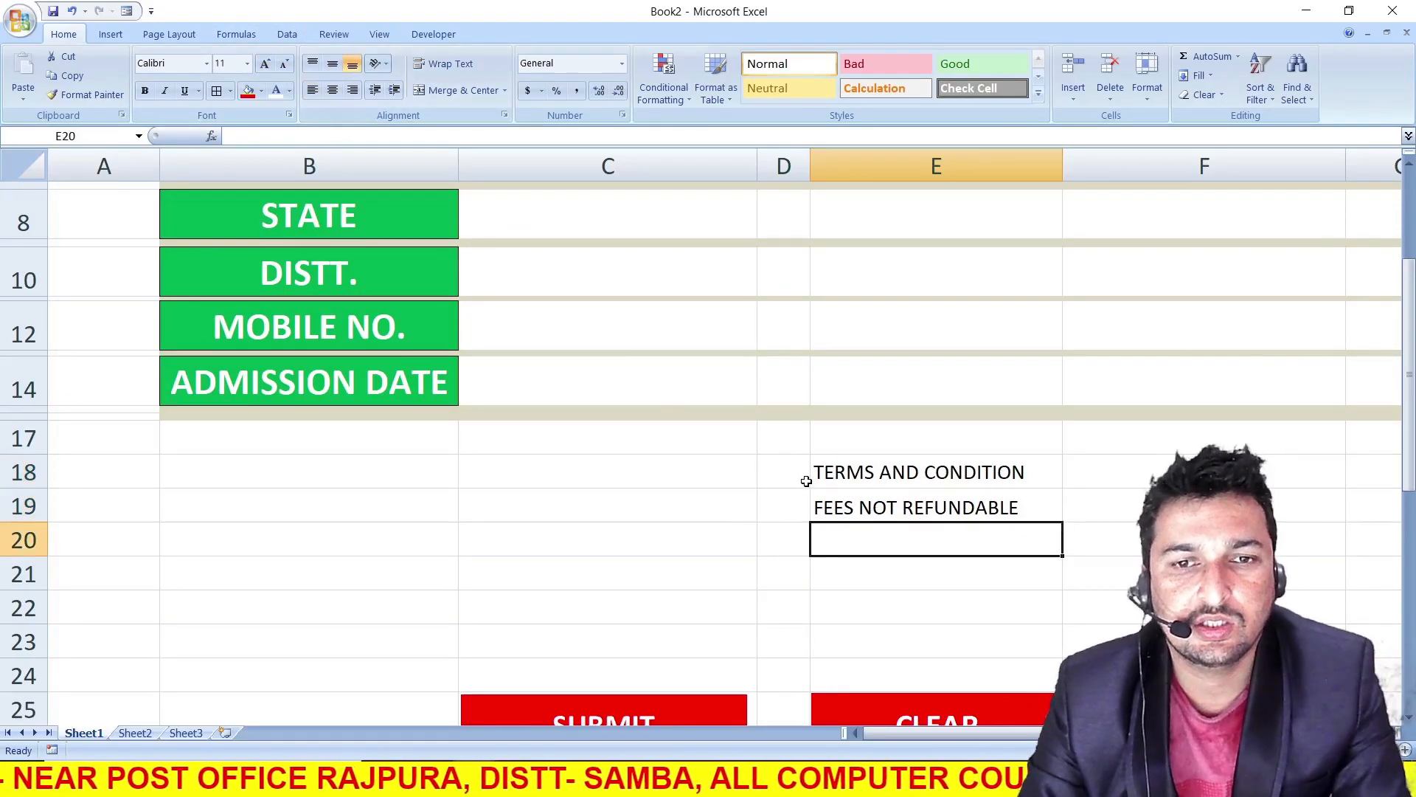
Make sure the Excel Options are set to show the Developer tab in the Ribbon, and accept them
scroll(786, 495, "up", 3)
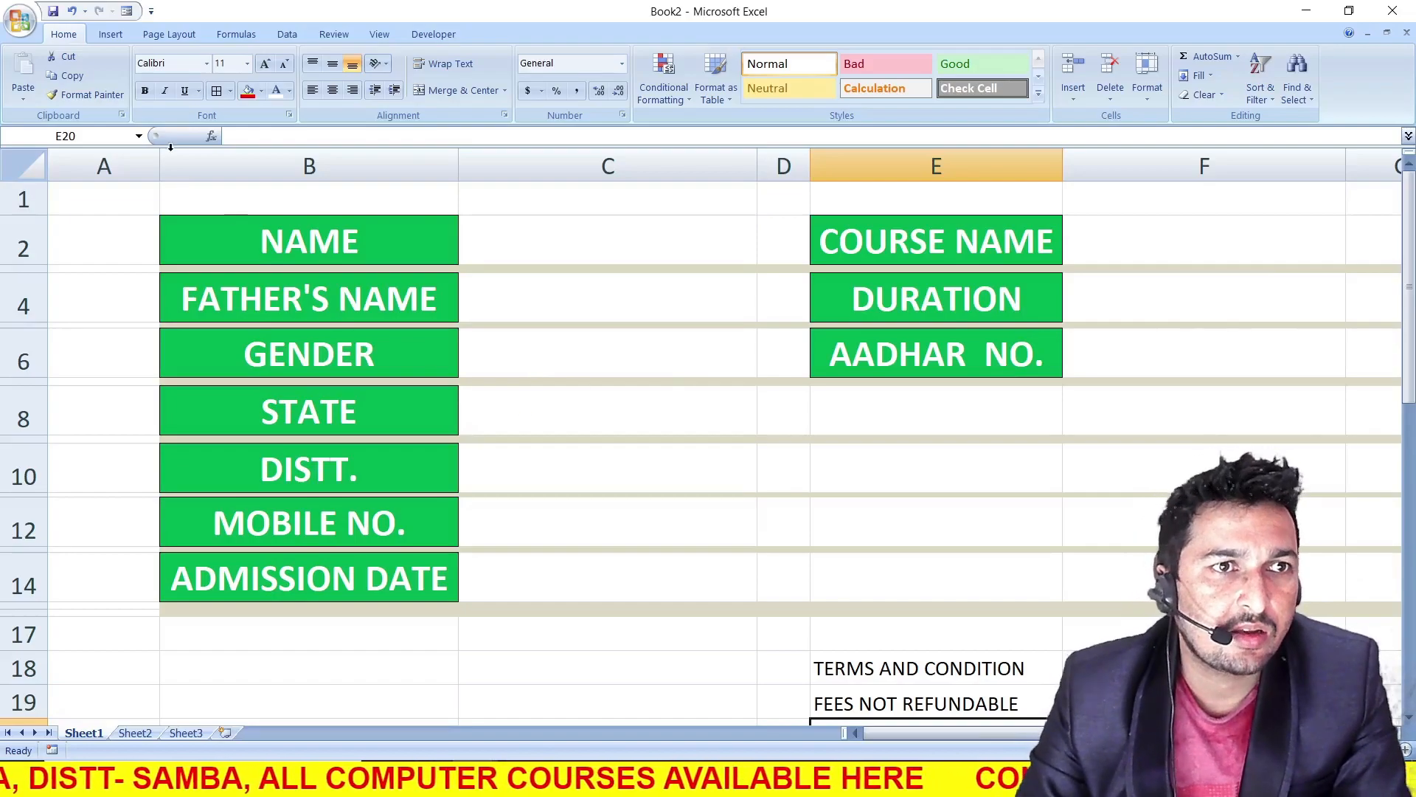
left_click(18, 22)
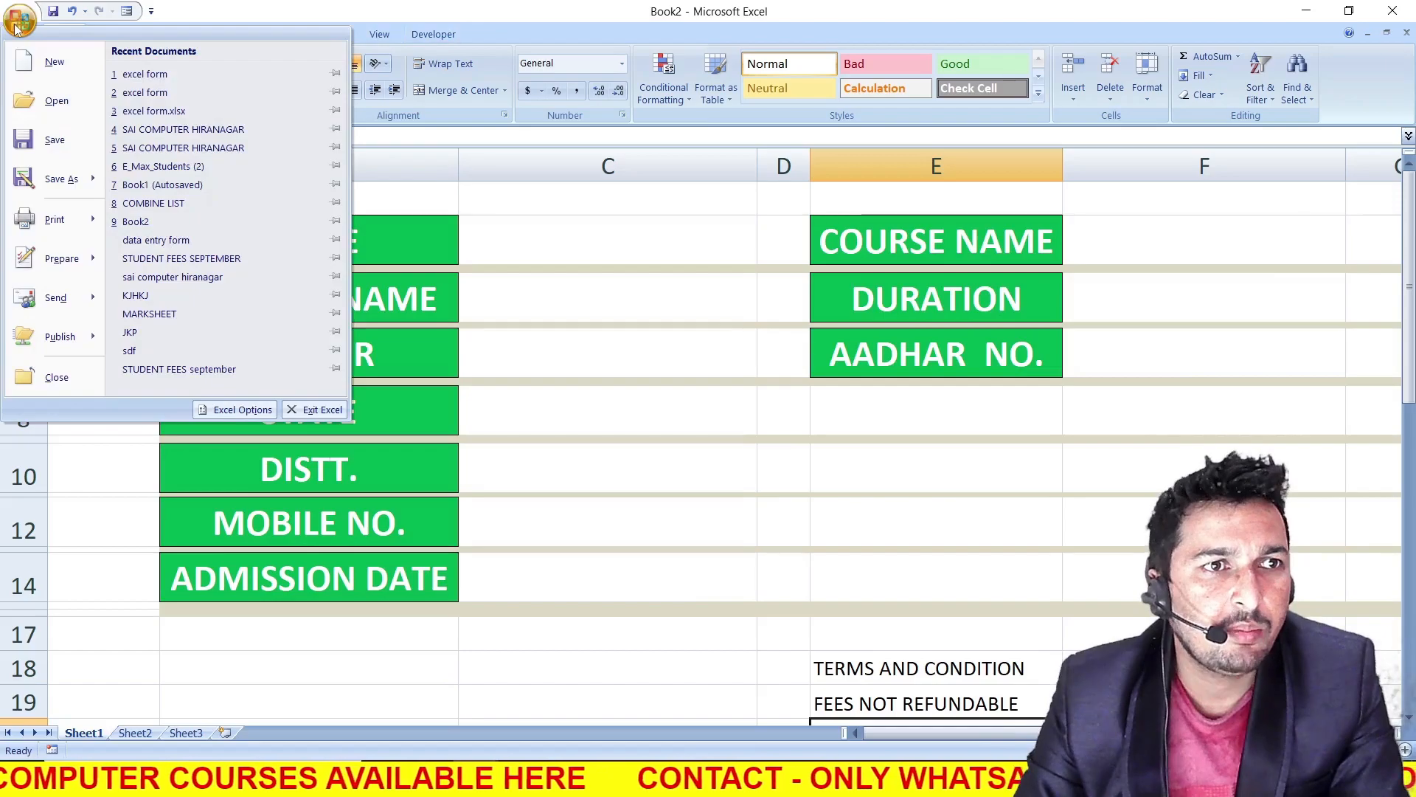
left_click(230, 411)
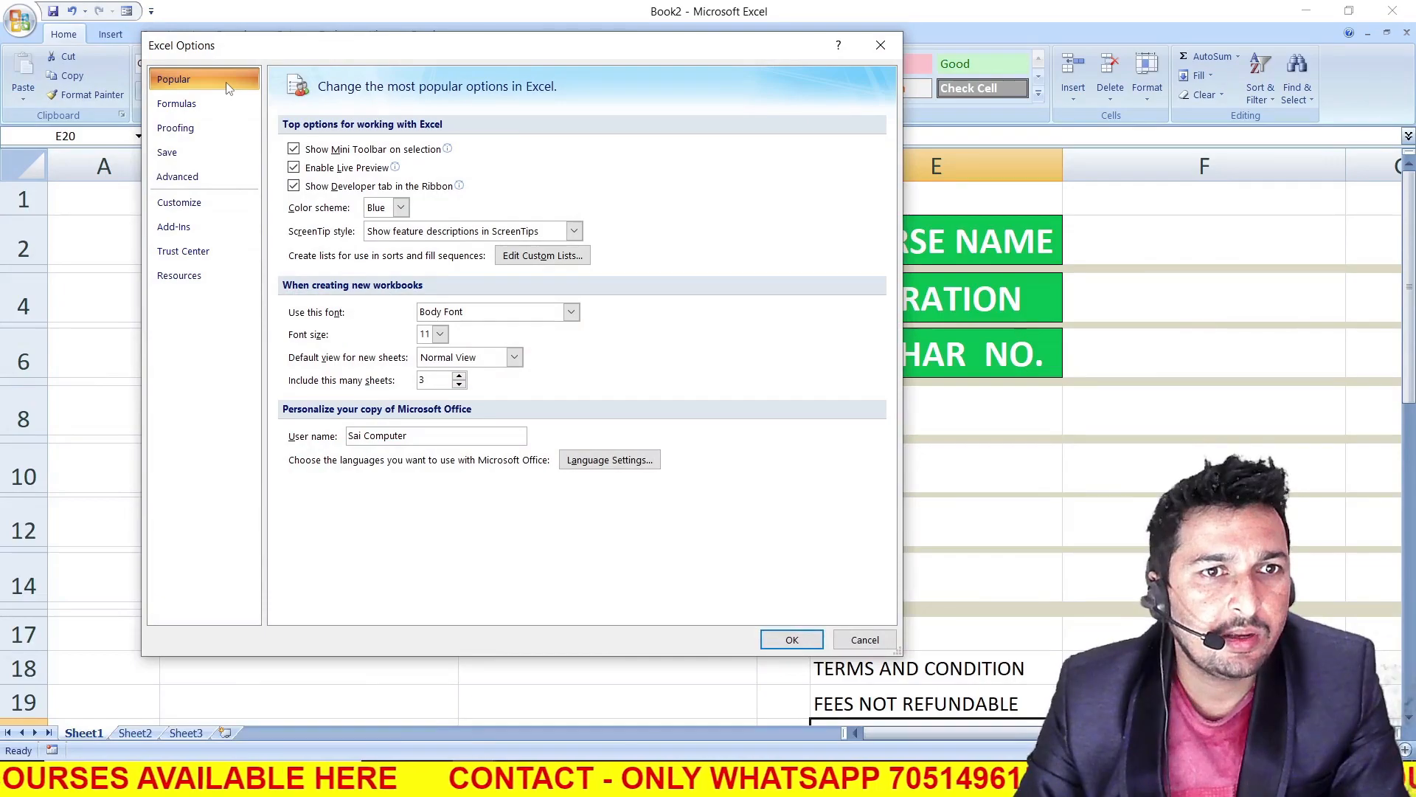
left_click(296, 187)
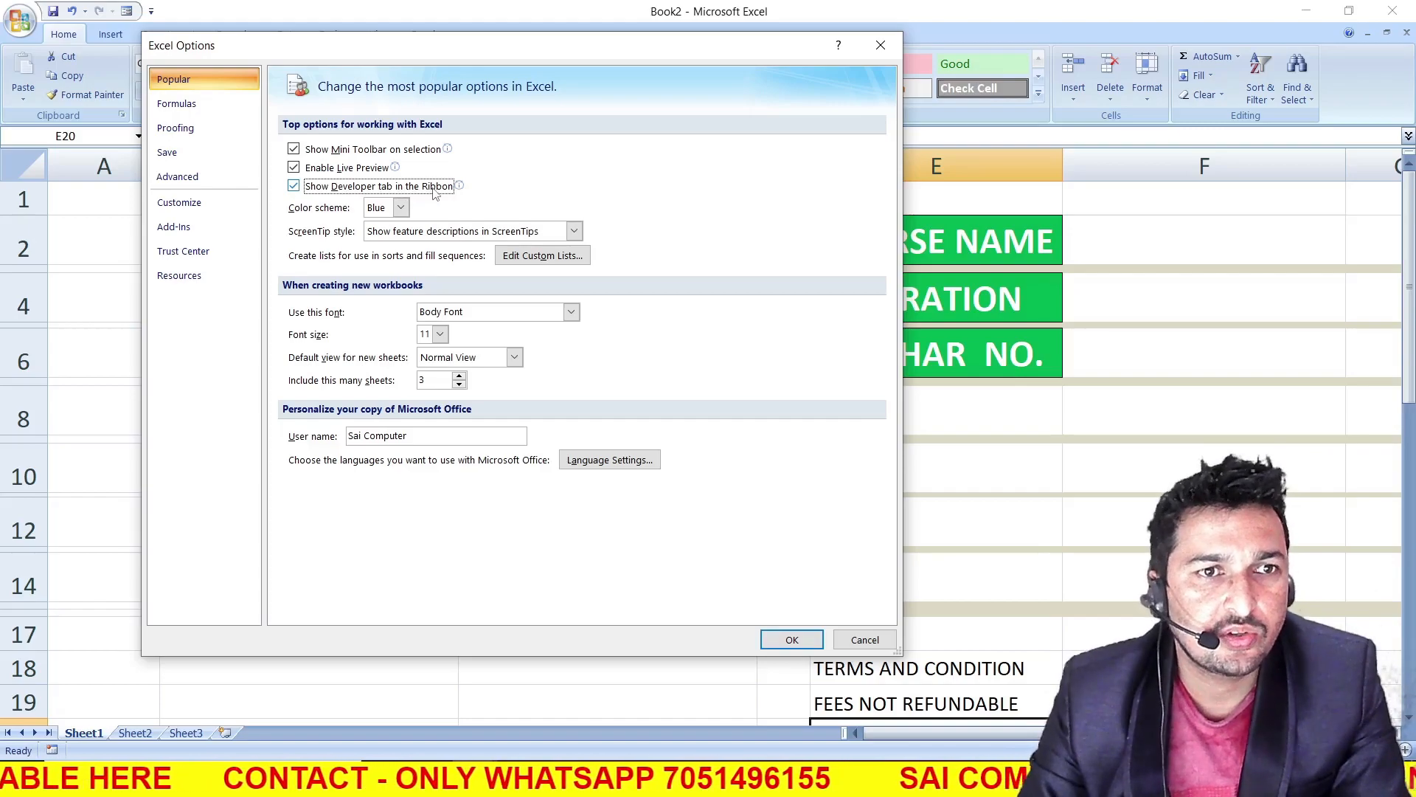
left_click(798, 643)
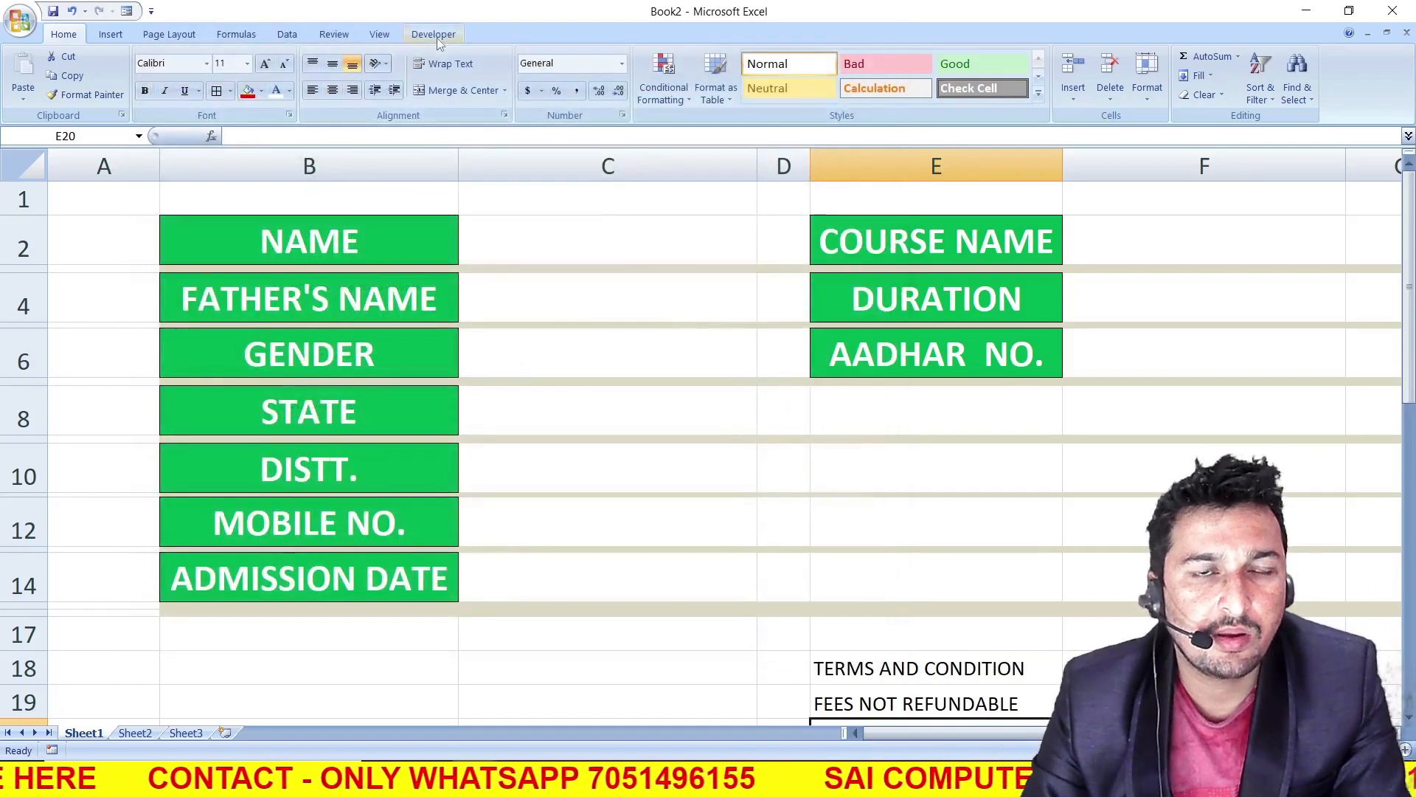
Draw a form-control option button in cell C6, beside the GENDER label
left_click(435, 37)
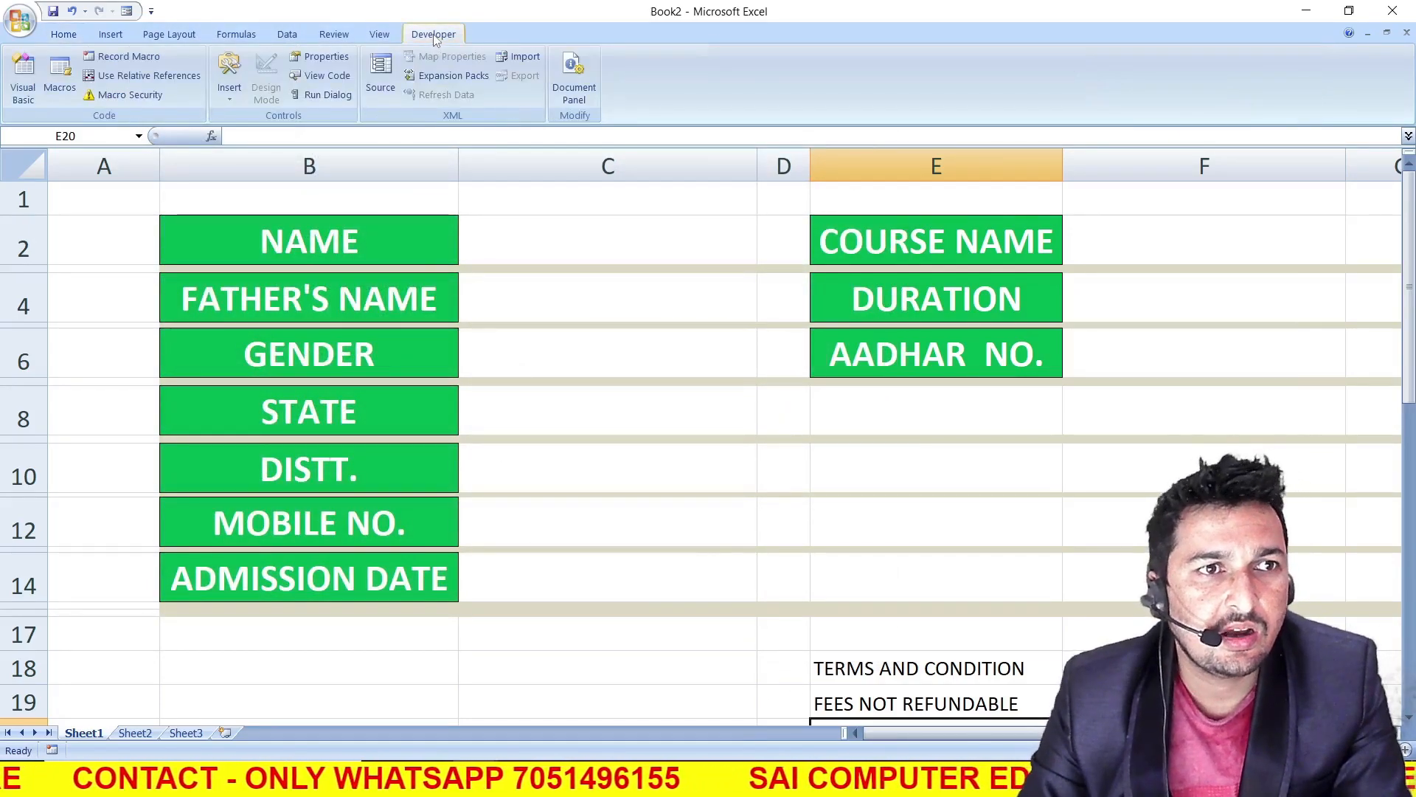
left_click(230, 81)
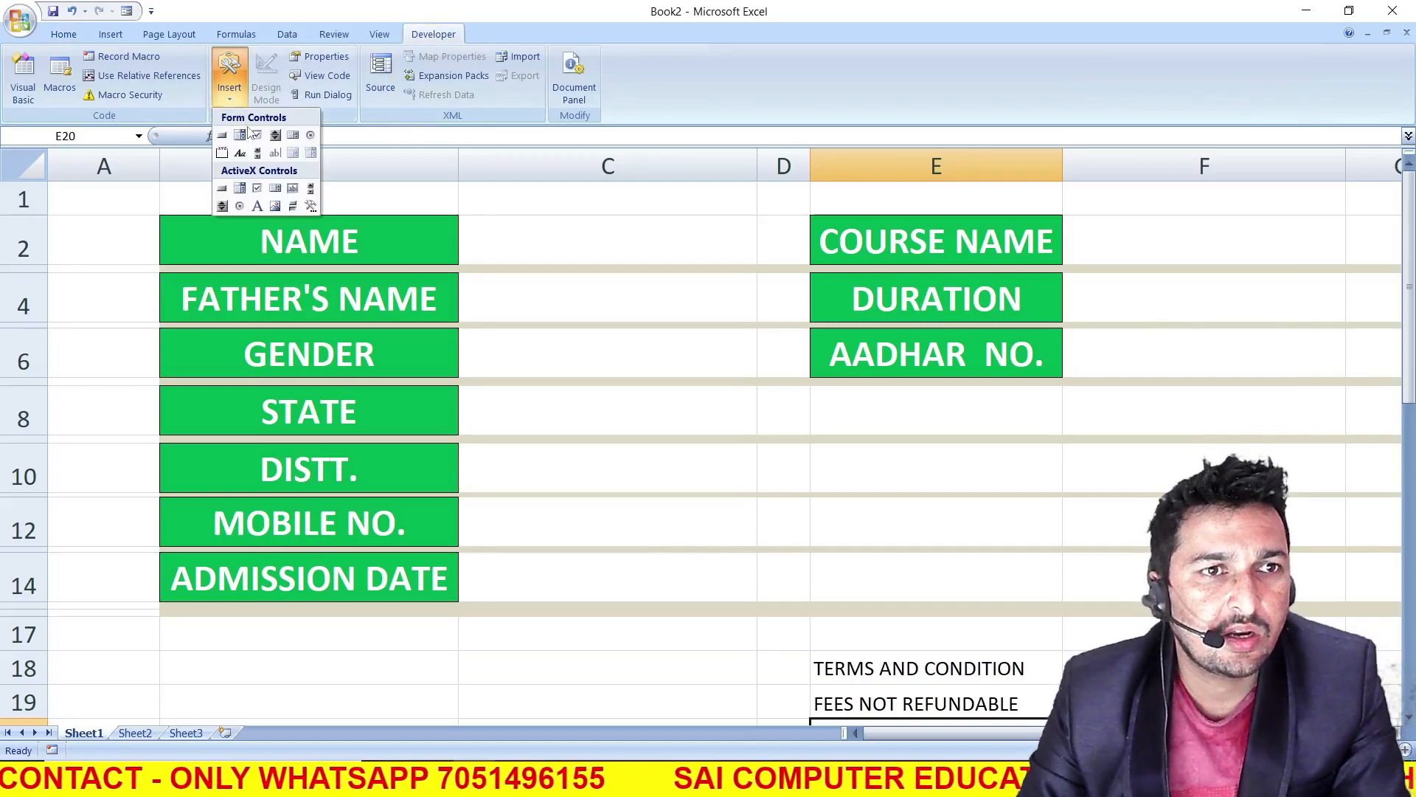
left_click(310, 136)
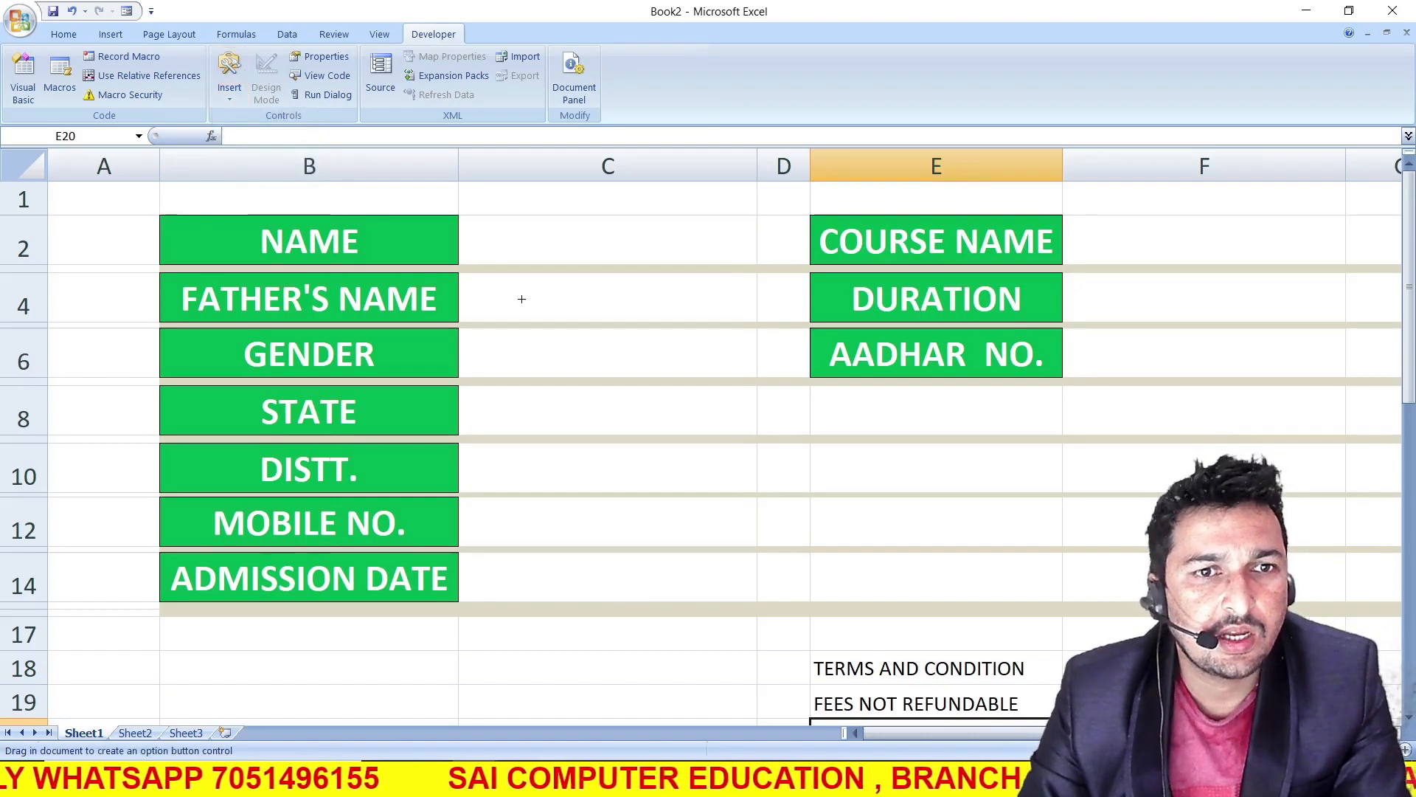
left_click_drag(478, 343, 525, 385)
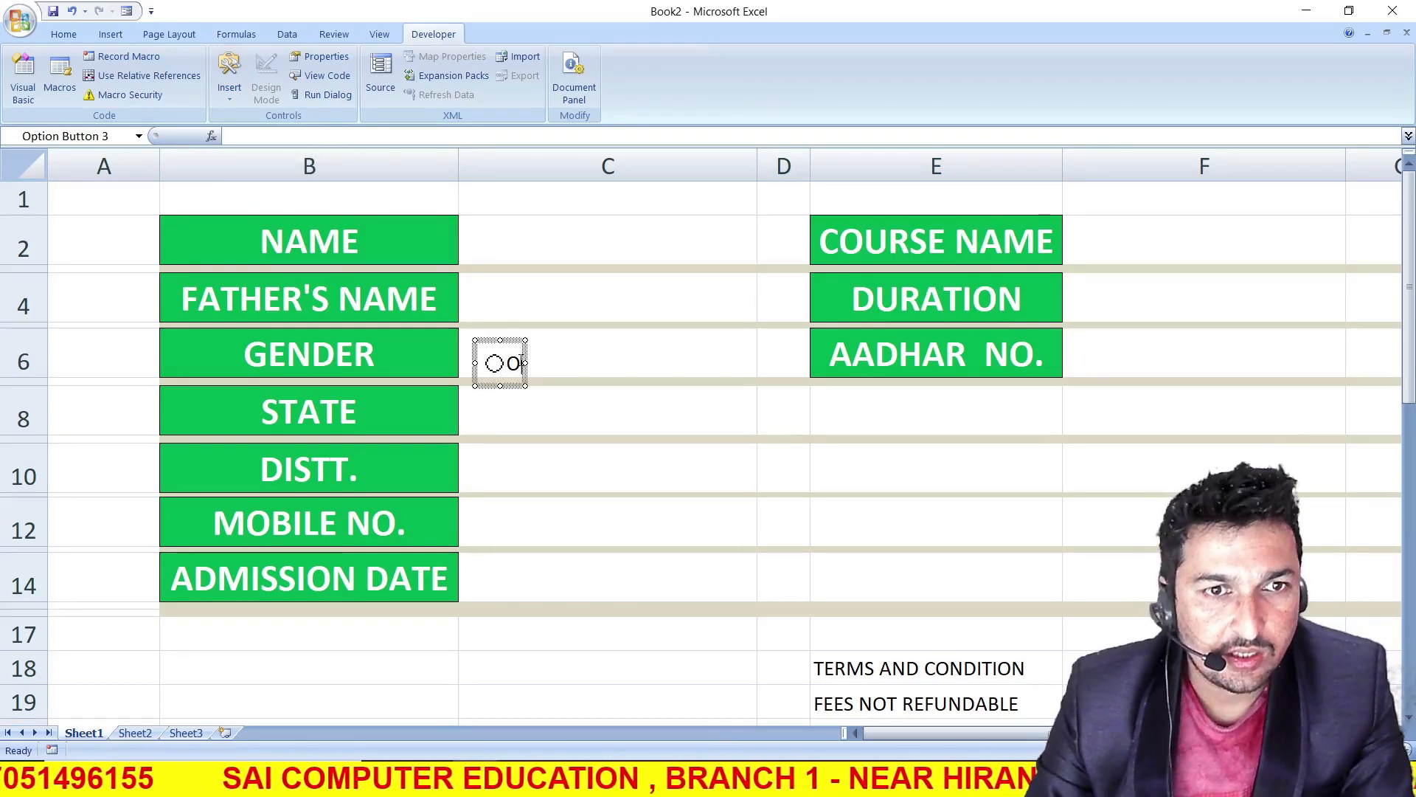
Replace the option button's caption with MALE and move the button to line up with the GENDER row
mouse_move(524, 362)
left_mouse_down()
mouse_move(600, 364)
mouse_move(506, 364)
left_mouse_up()
key("BackSpace")
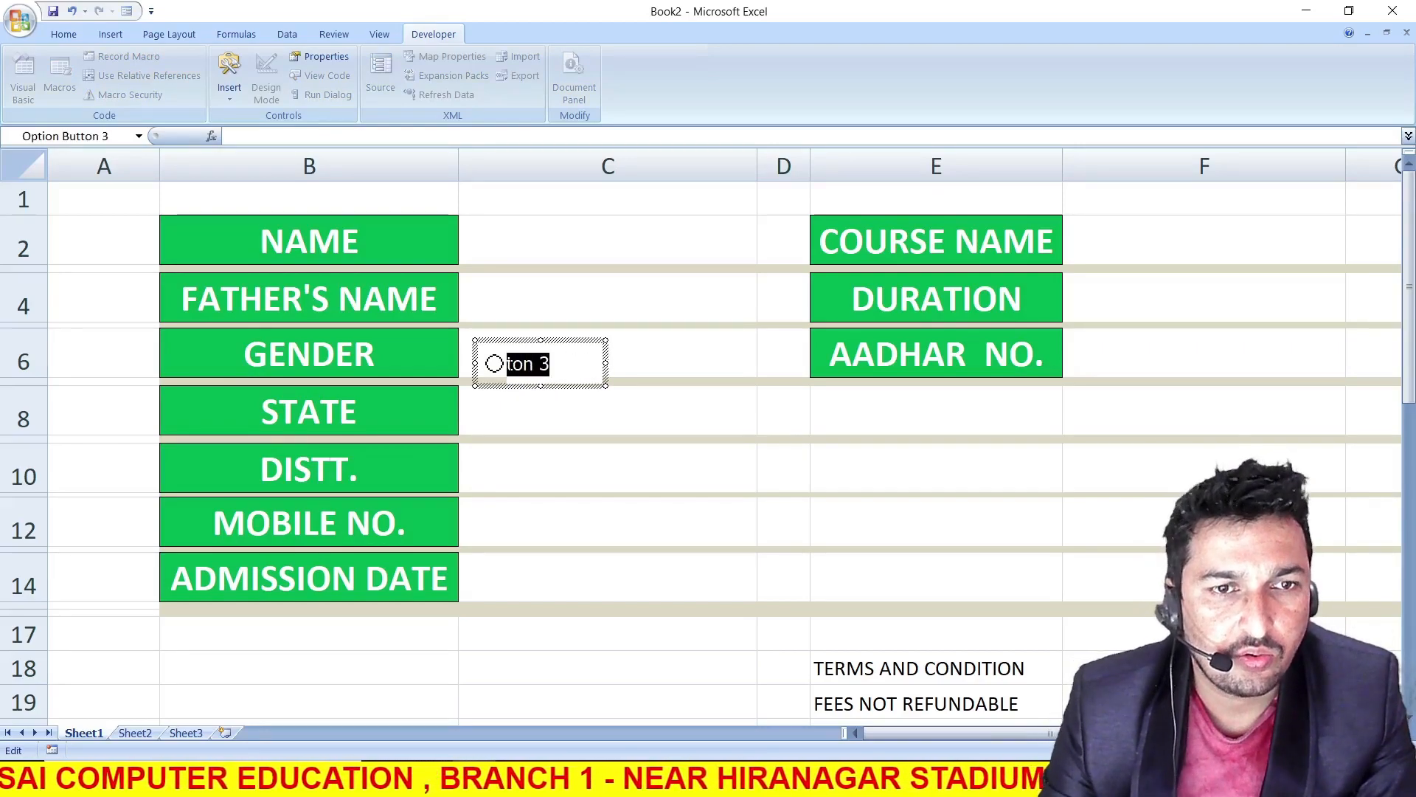
key("BackSpace")
type("M")
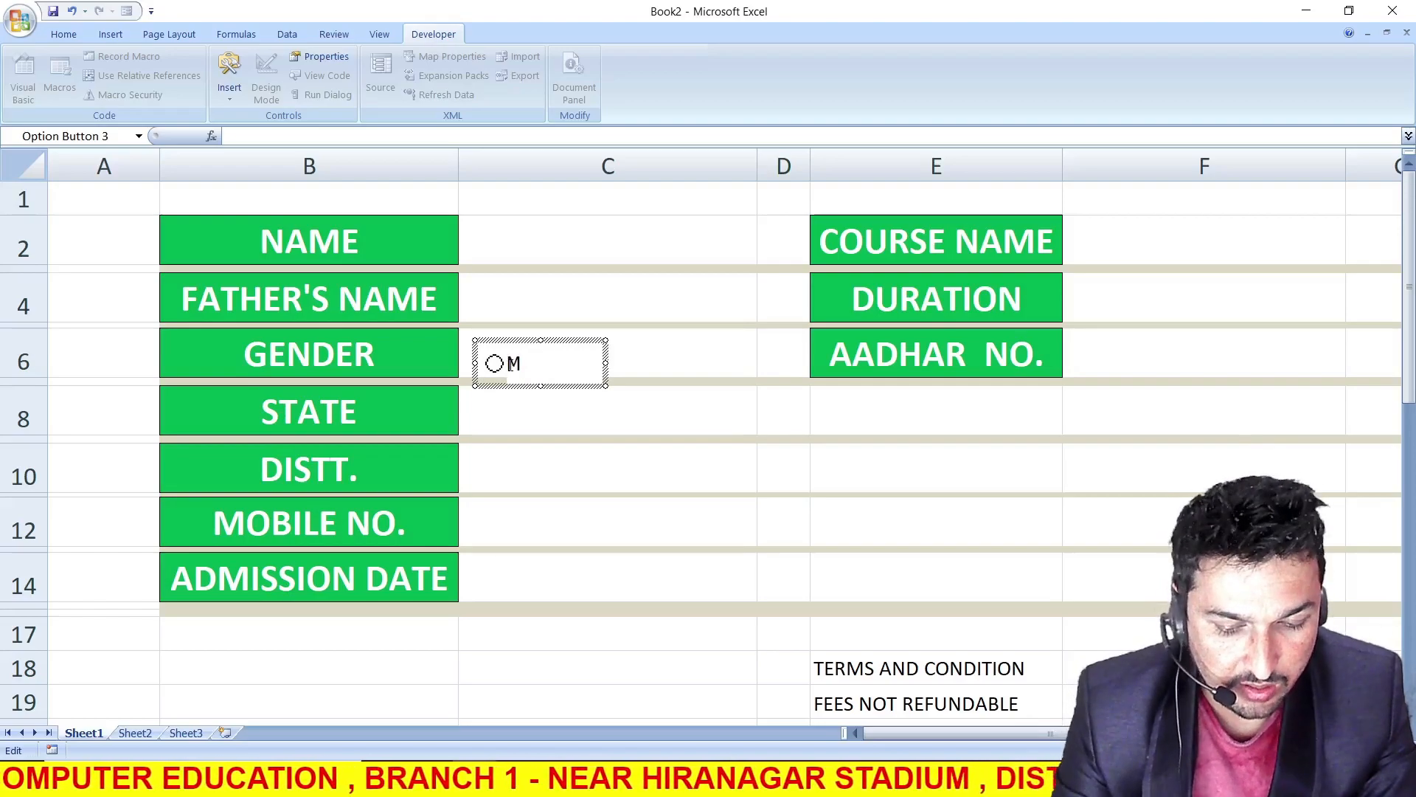
type("ALE")
left_click(515, 332)
left_click_drag(515, 332, 514, 331)
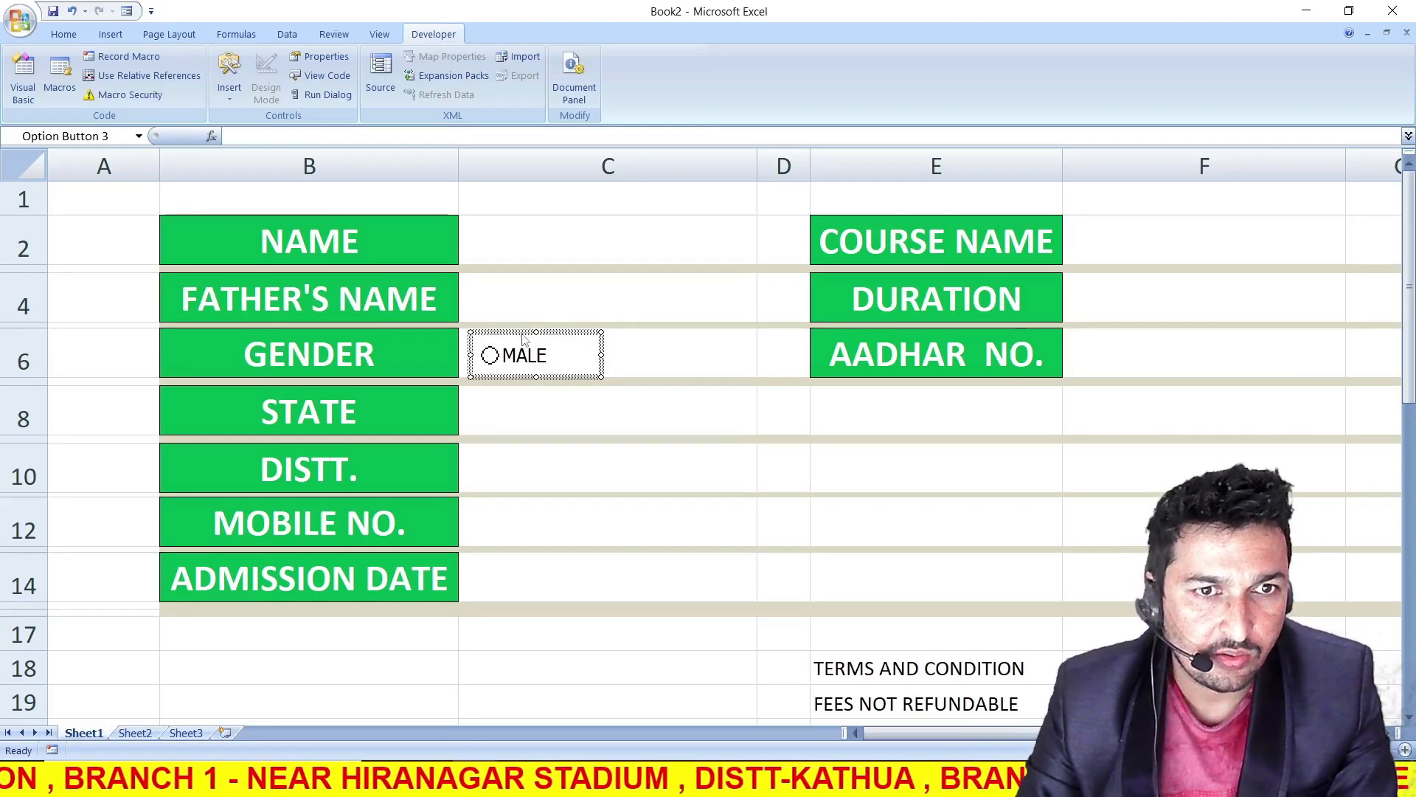
Duplicate the MALE option button alongside it in cell C6 and caption the copy FEMALE
left_click_drag(522, 337, 661, 335)
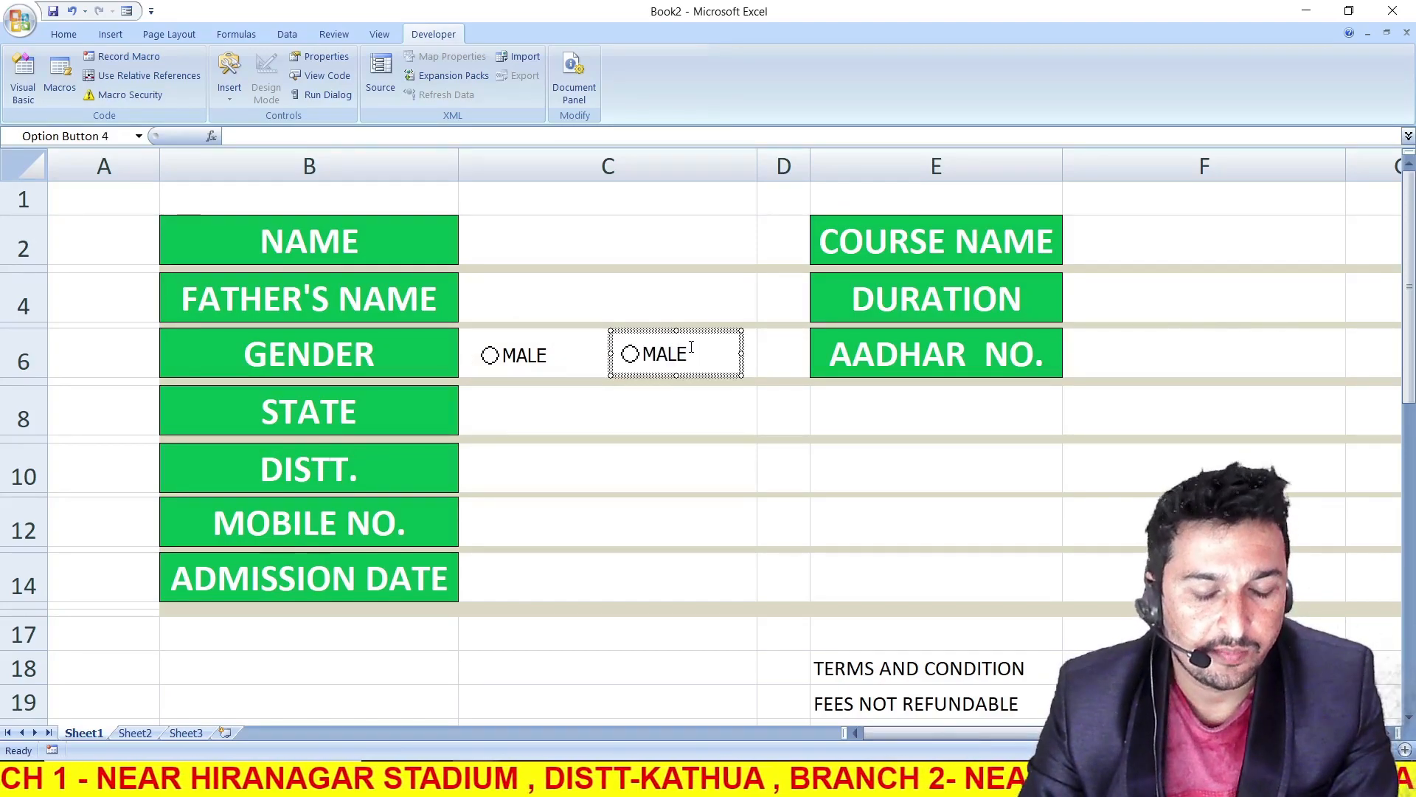
key("ctrl+z")
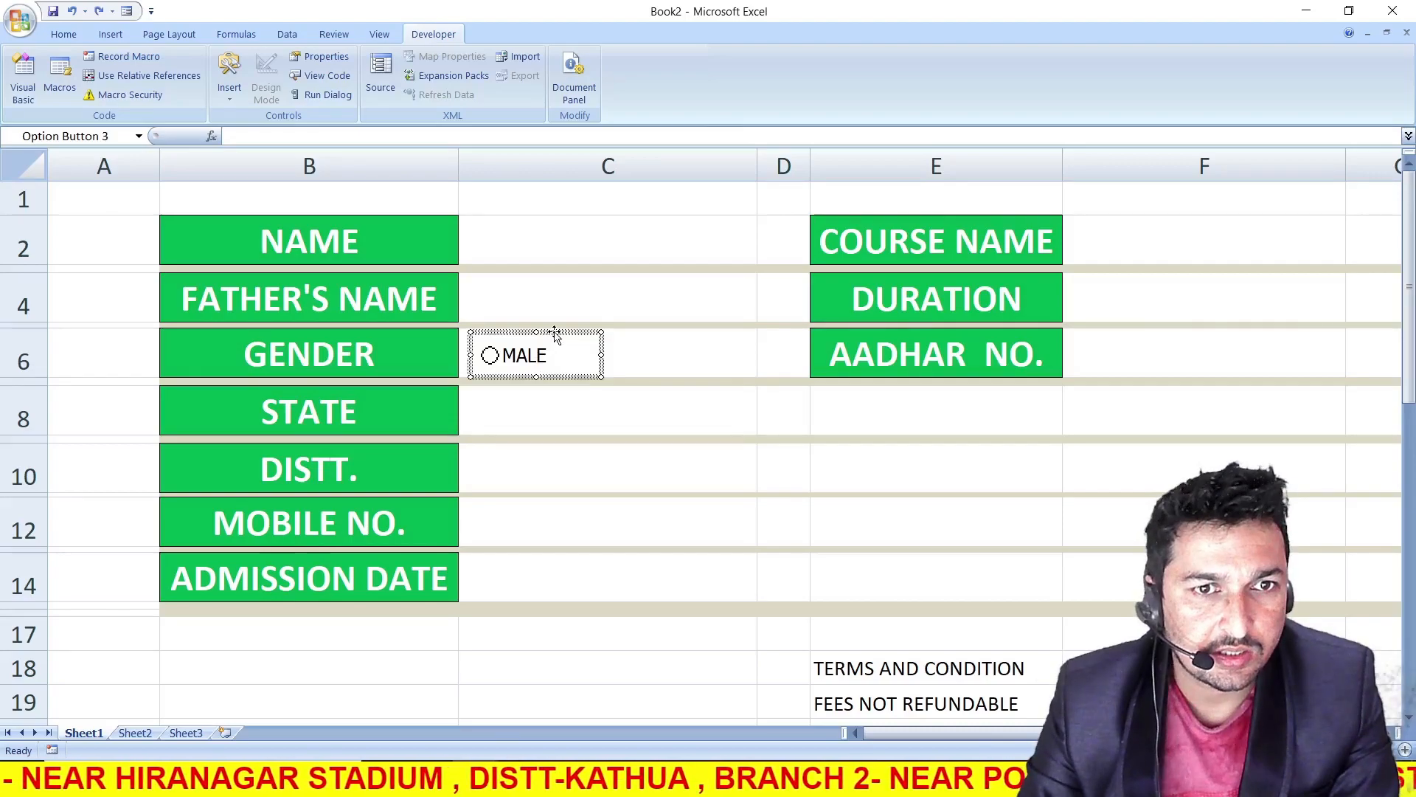
left_click_drag(557, 336, 611, 366)
type("FEMALE")
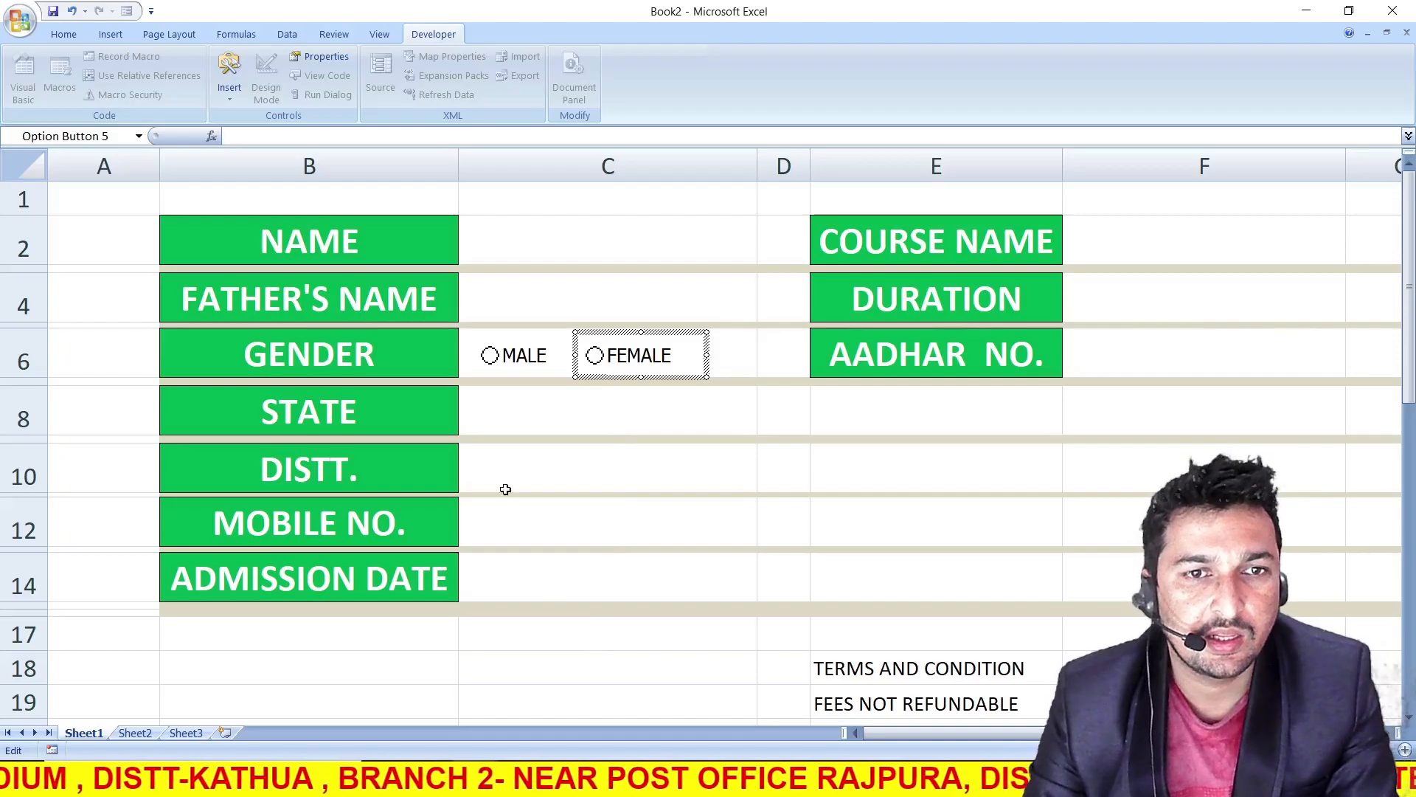
Test the gender option buttons by choosing MALE and then FEMALE
left_click(493, 362)
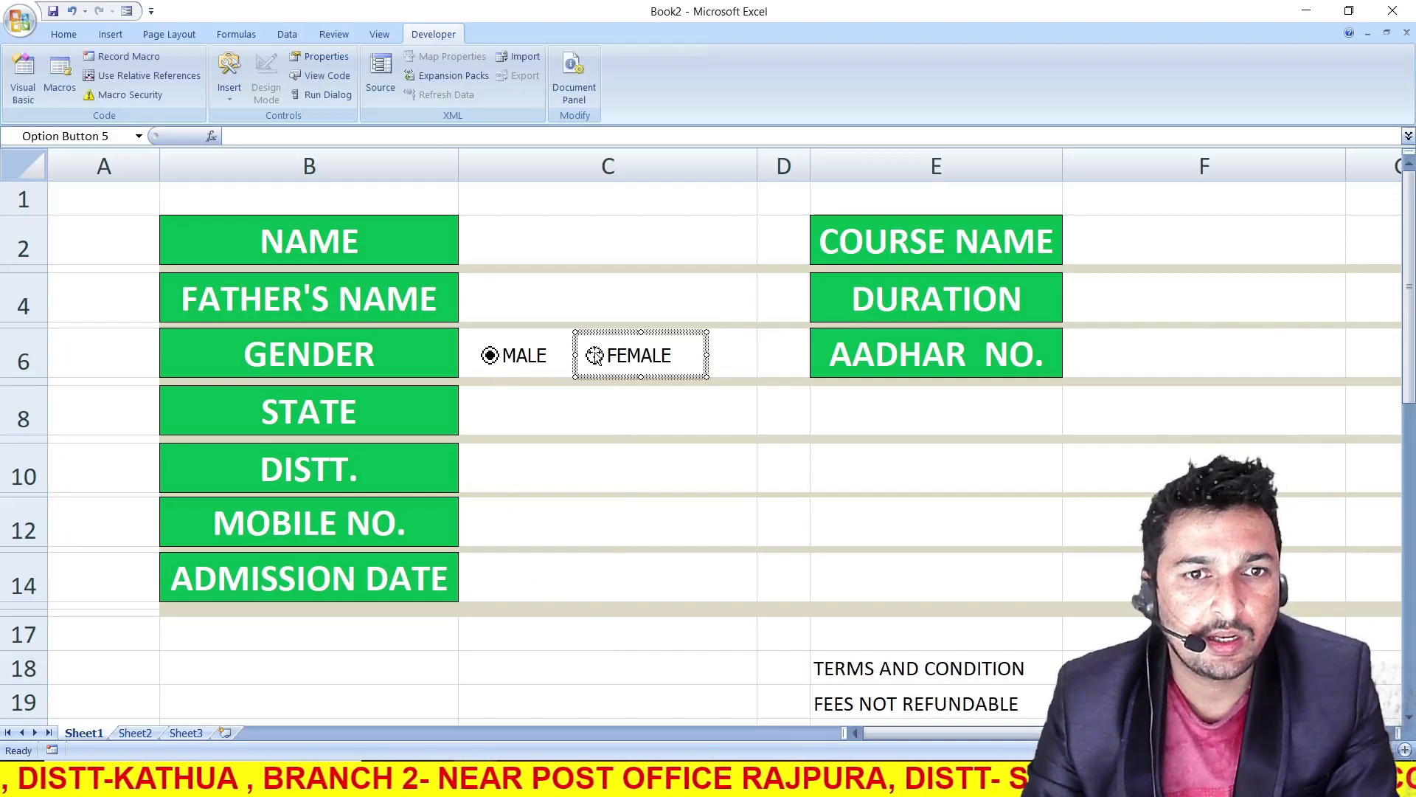
left_click(623, 644)
left_click(595, 355)
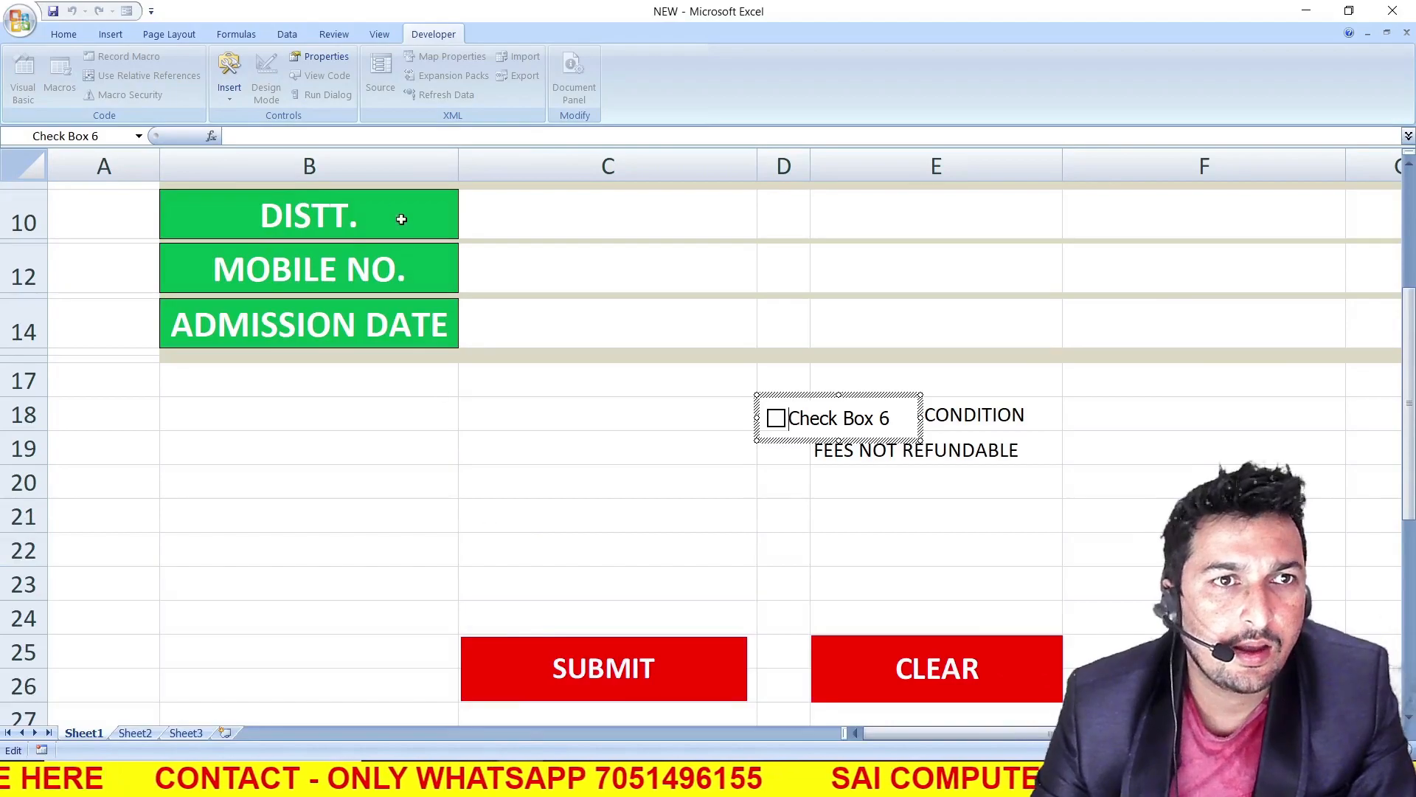
Clear the check box's caption in row 18 and widen its frame across the TERMS AND CONDITION text
left_click(229, 101)
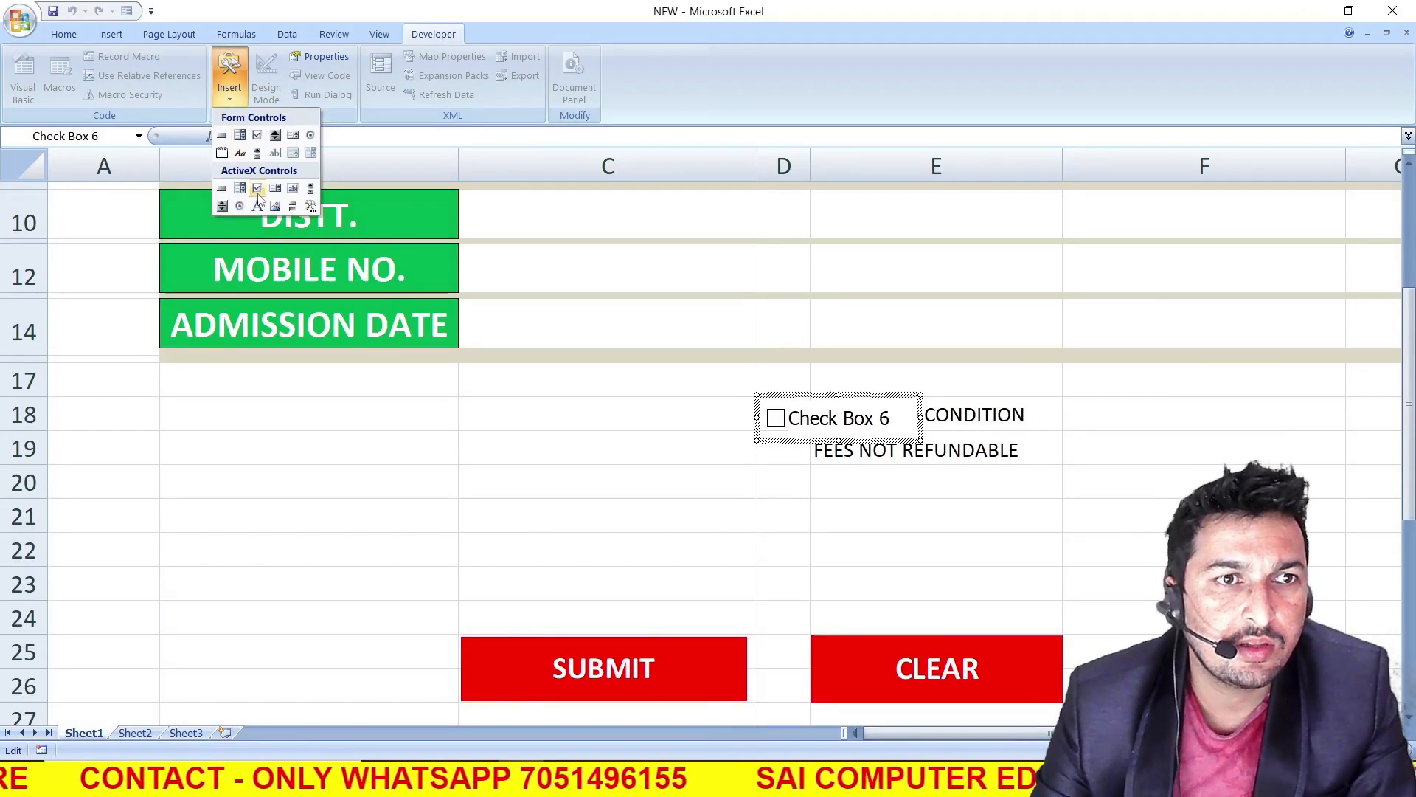
left_click(788, 419)
left_click_drag(788, 419, 892, 415)
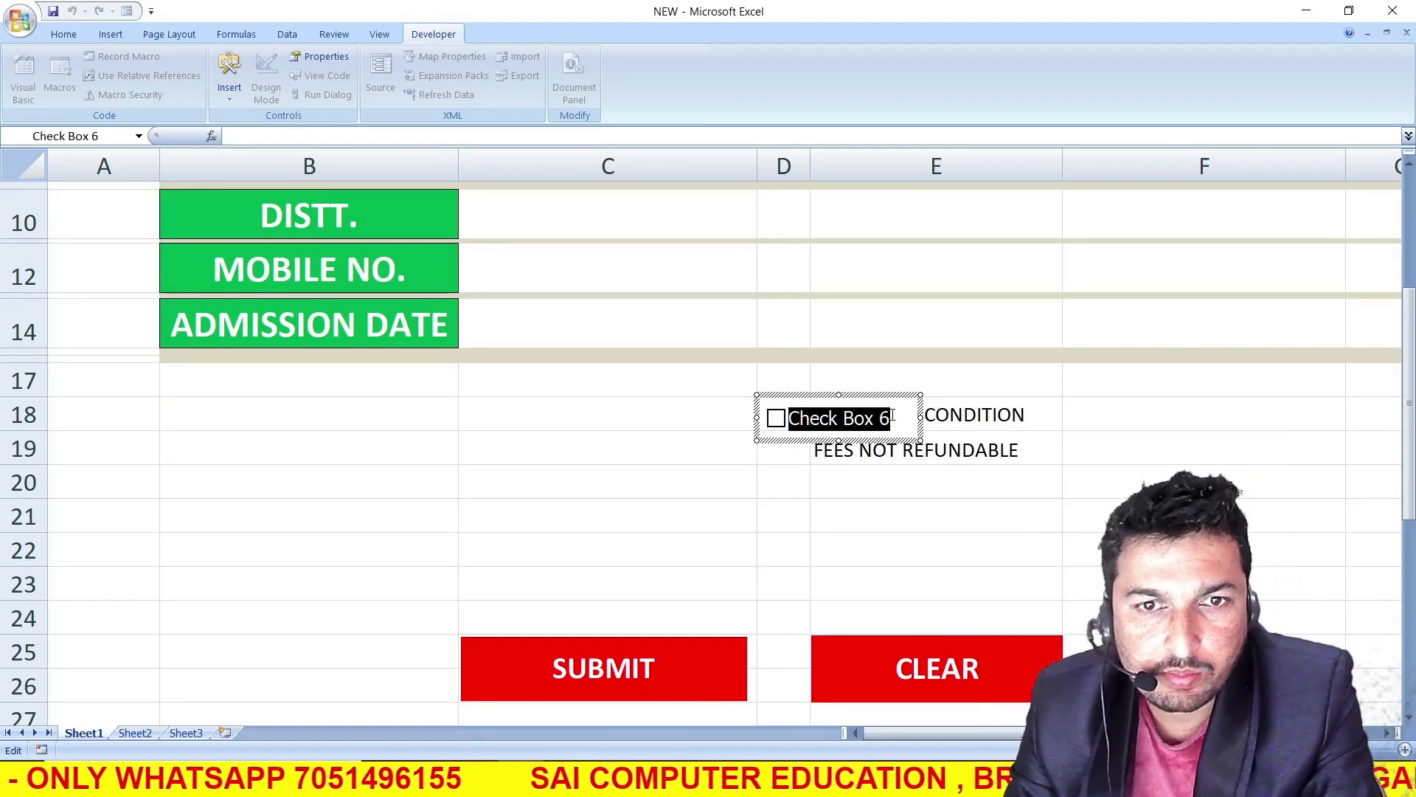
key("BackSpace")
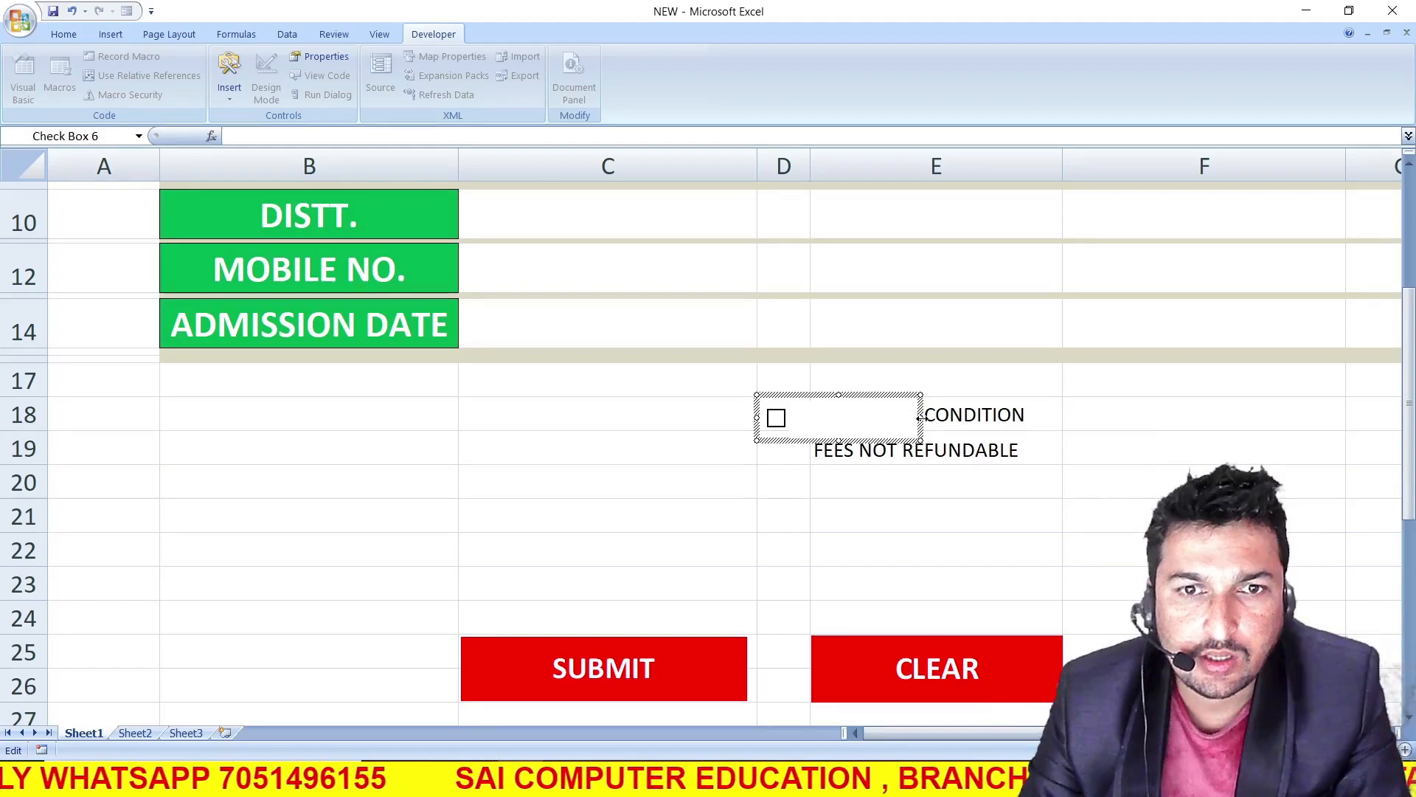
left_click_drag(921, 417, 1043, 418)
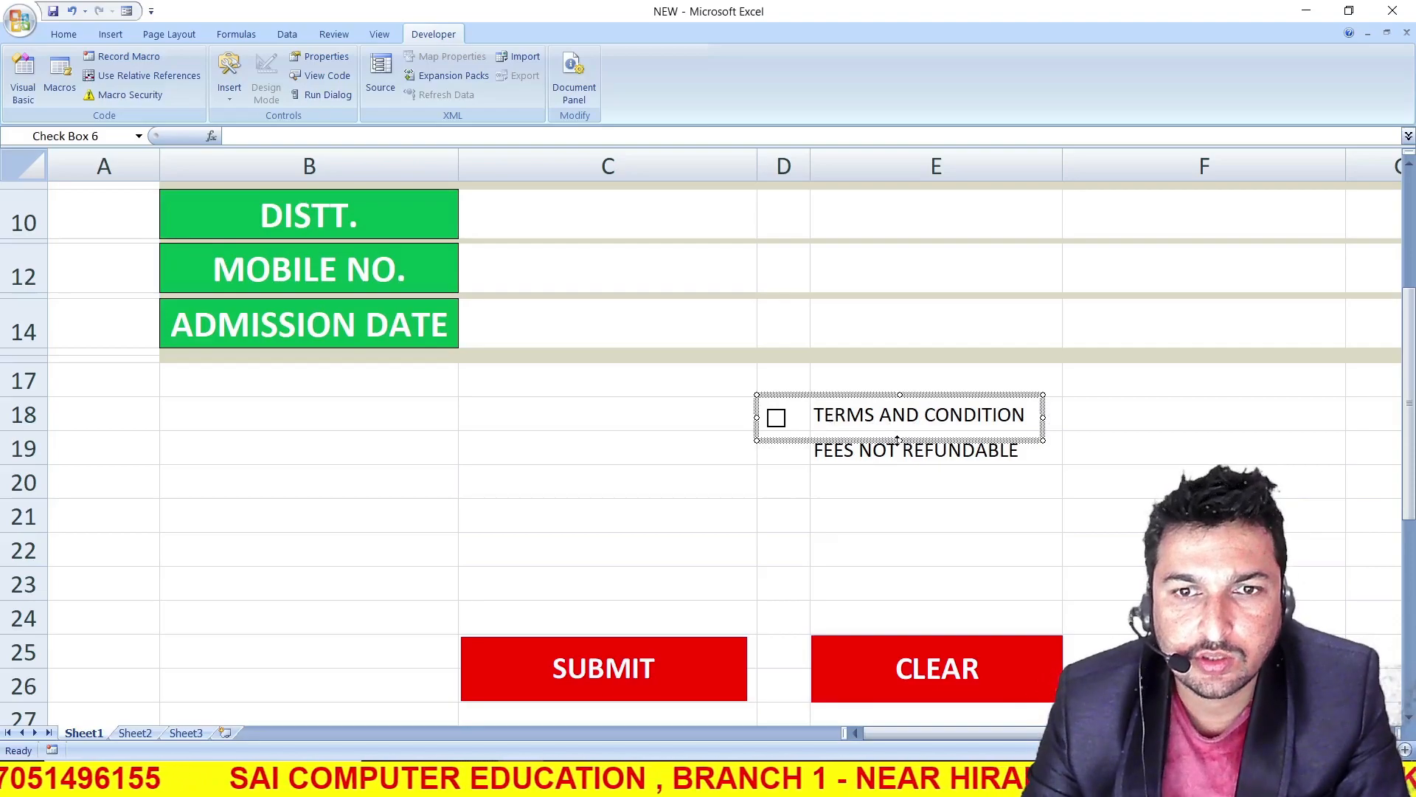
left_click_drag(899, 441, 897, 435)
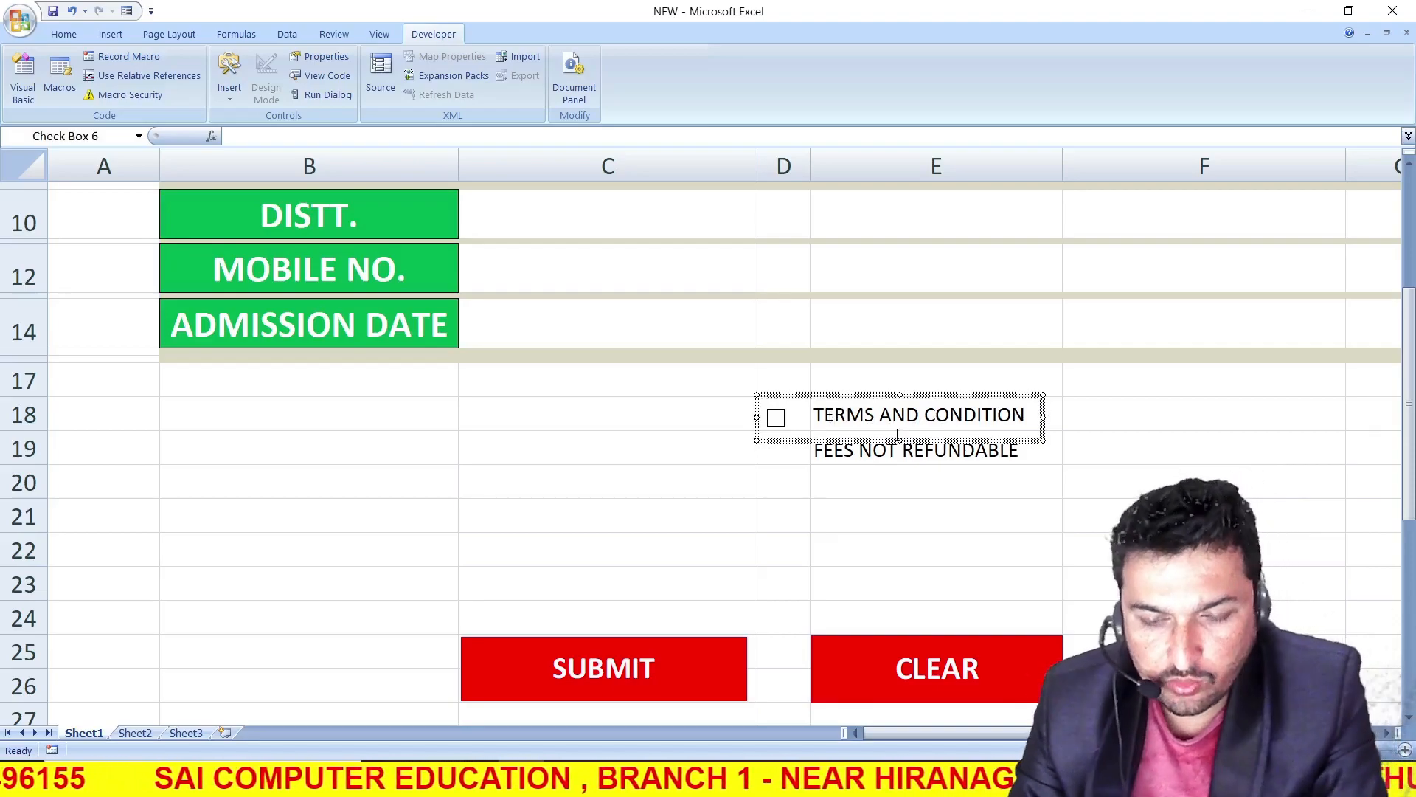
Nudge the check box slightly up and to the right so it lines up with TERMS AND CONDITION in row 18
key("Up")
key("Up")
key("Up")
key("Up")
key("Right")
key("Right")
key("Right")
key("Down")
key("Down")
key("Right")
key("Right")
key("Right")
key("Right")
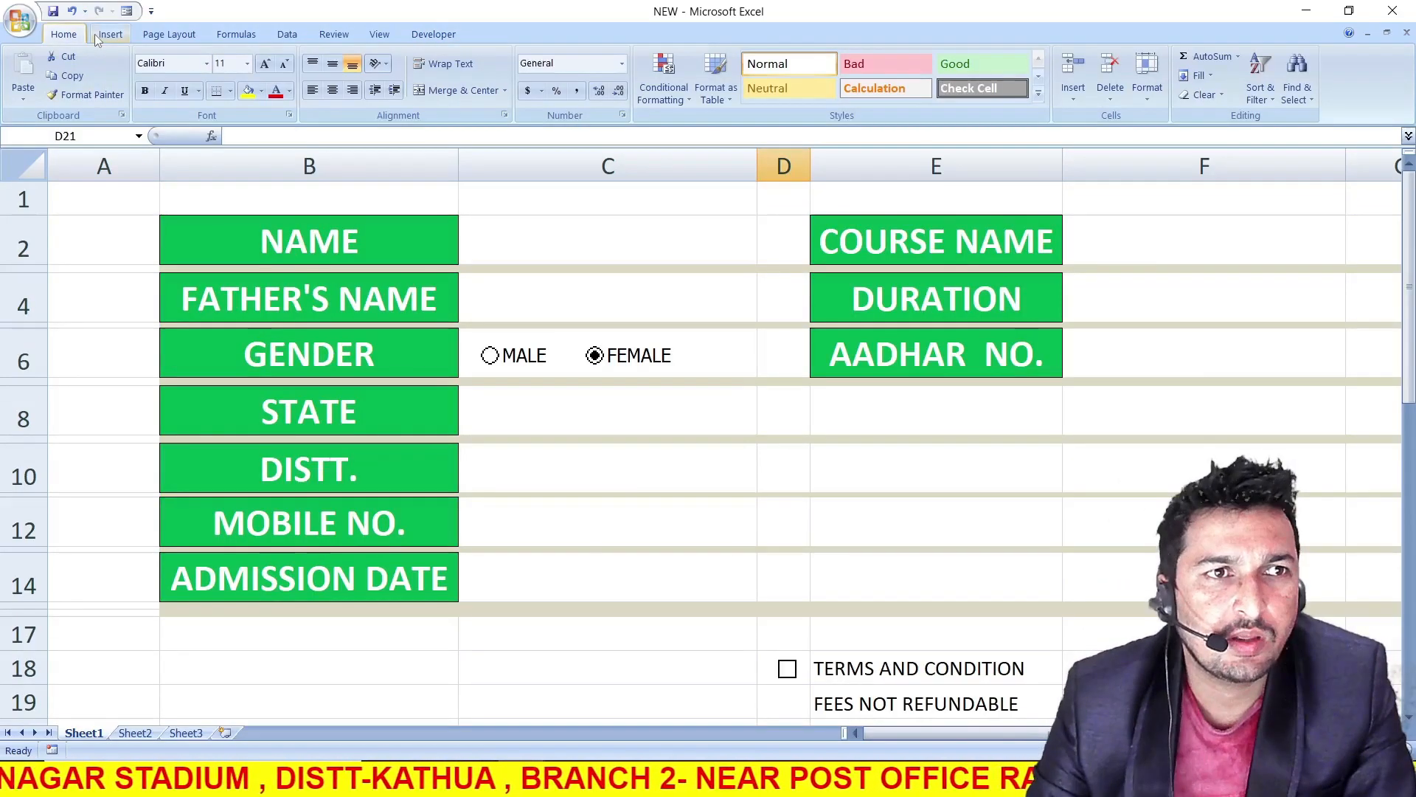
Open the Symbol dialog for cell D21 and show the symbols of the Wingdings font
left_click(110, 34)
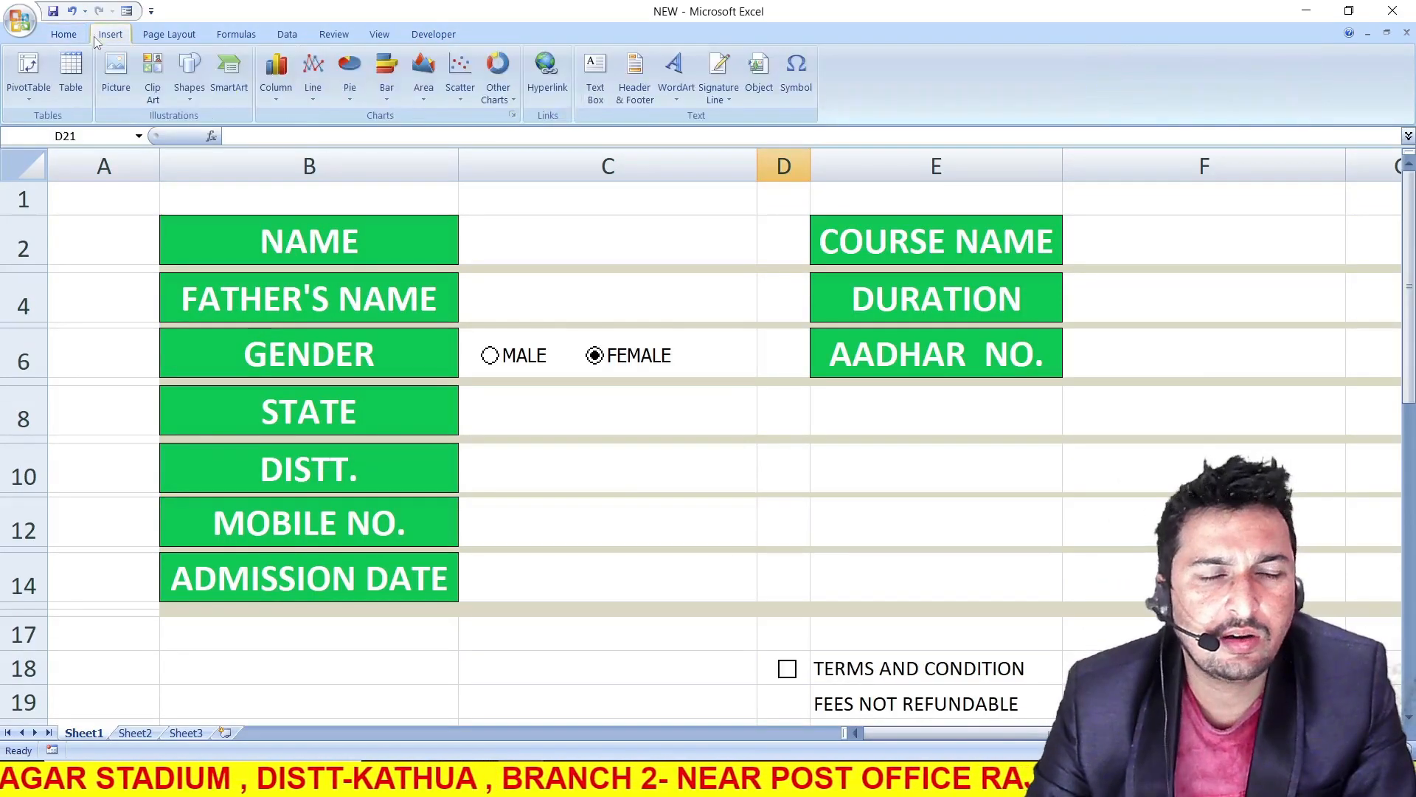
left_click(797, 89)
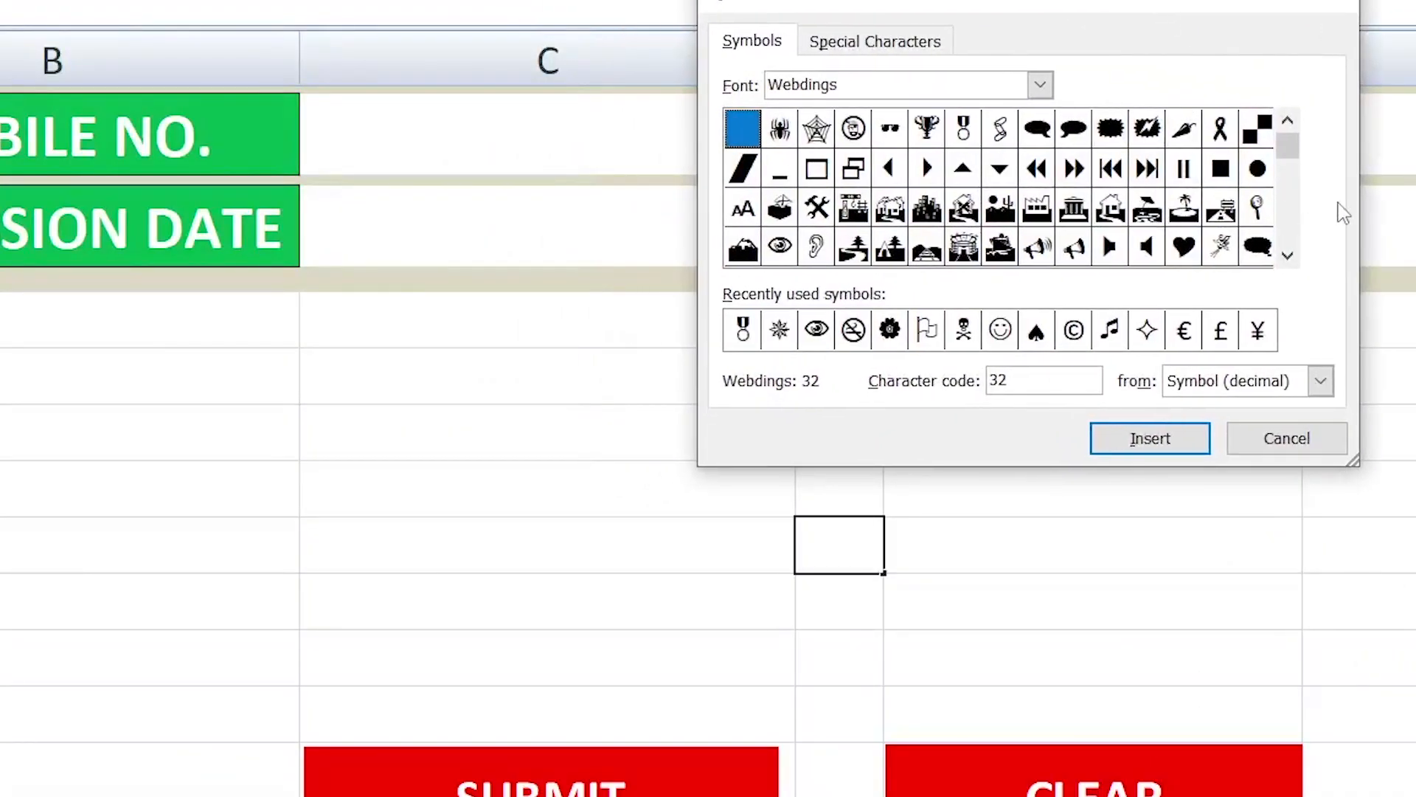
left_click_drag(1287, 146, 1287, 230)
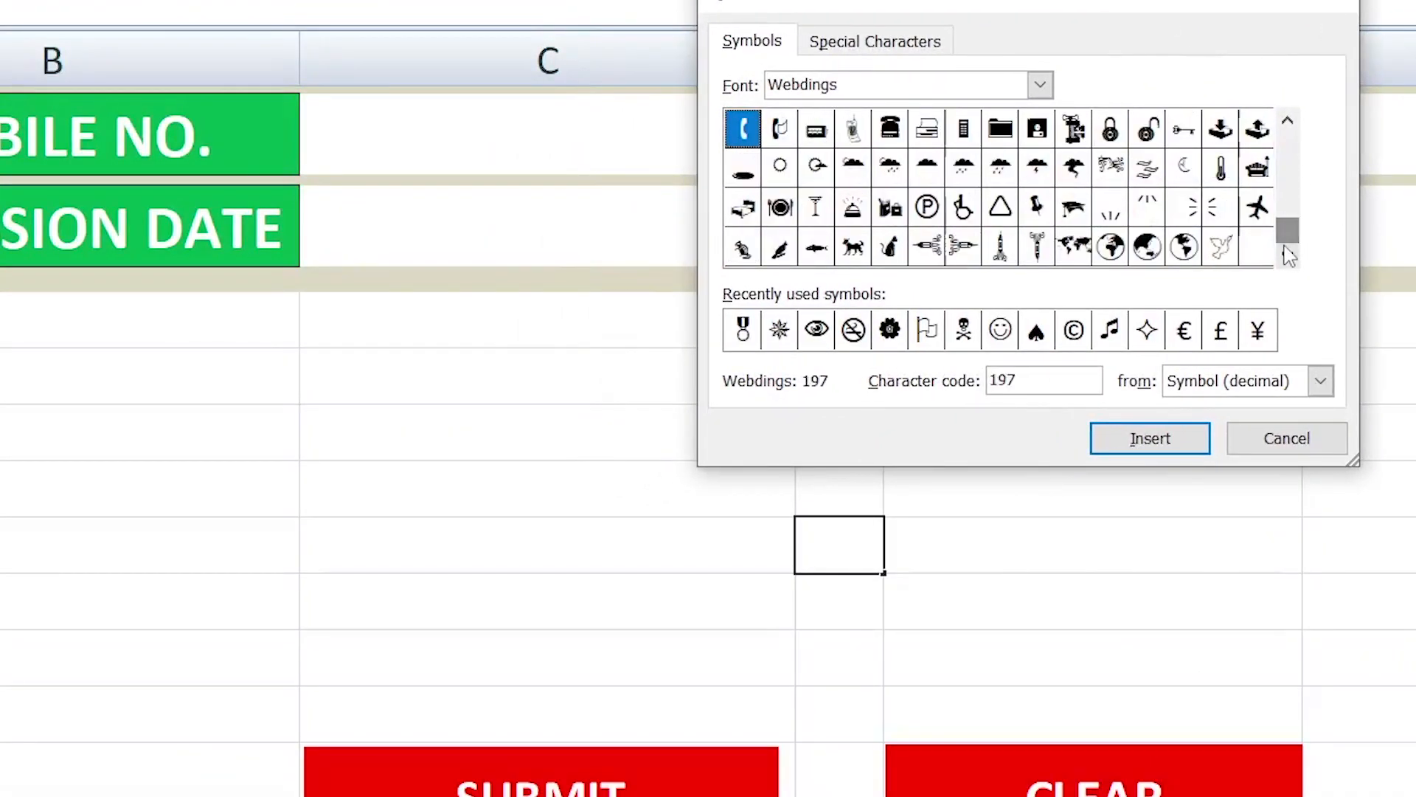
left_click(1042, 93)
left_click(1041, 224)
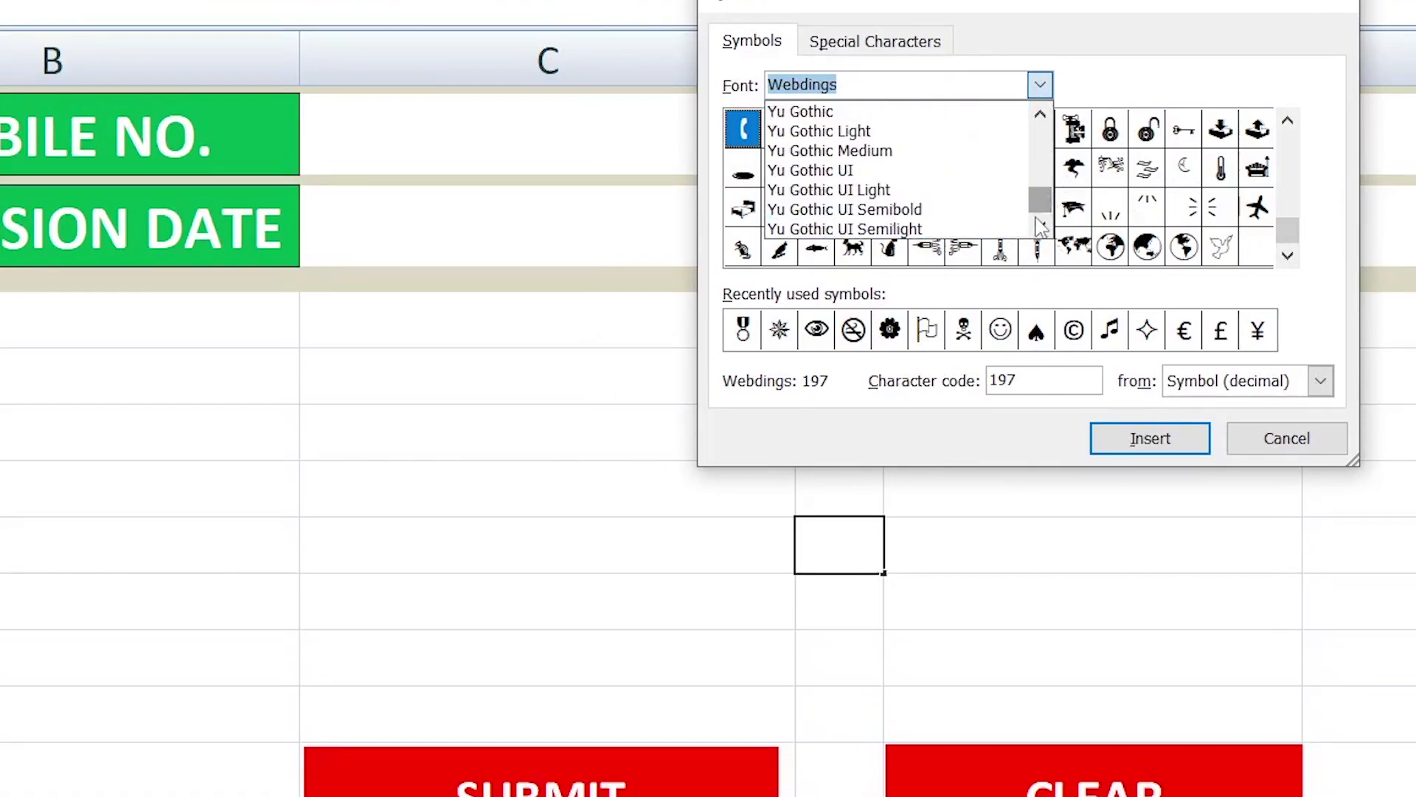
left_click_drag(1042, 206, 965, 203)
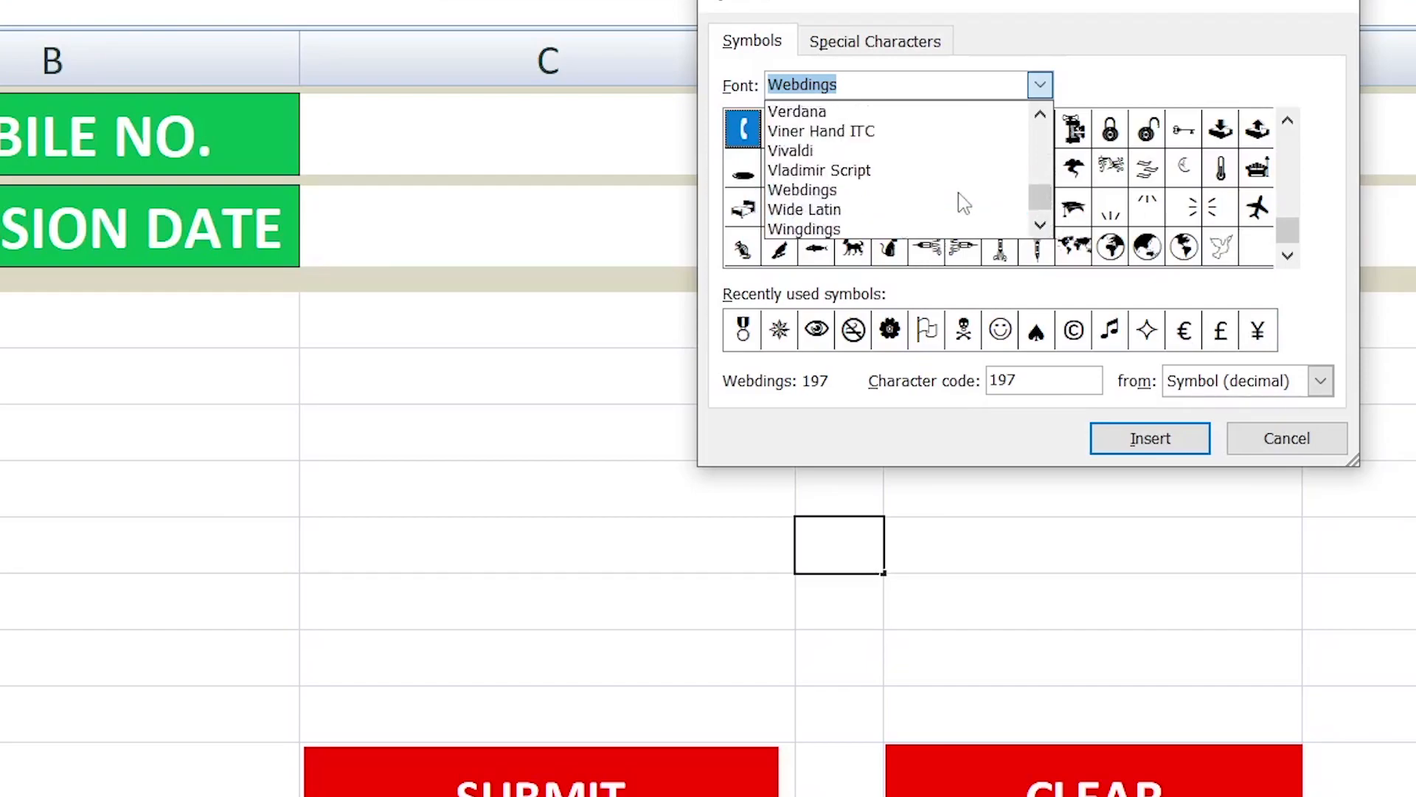
scroll(901, 196, "up", 1)
scroll(866, 209, "down", 2)
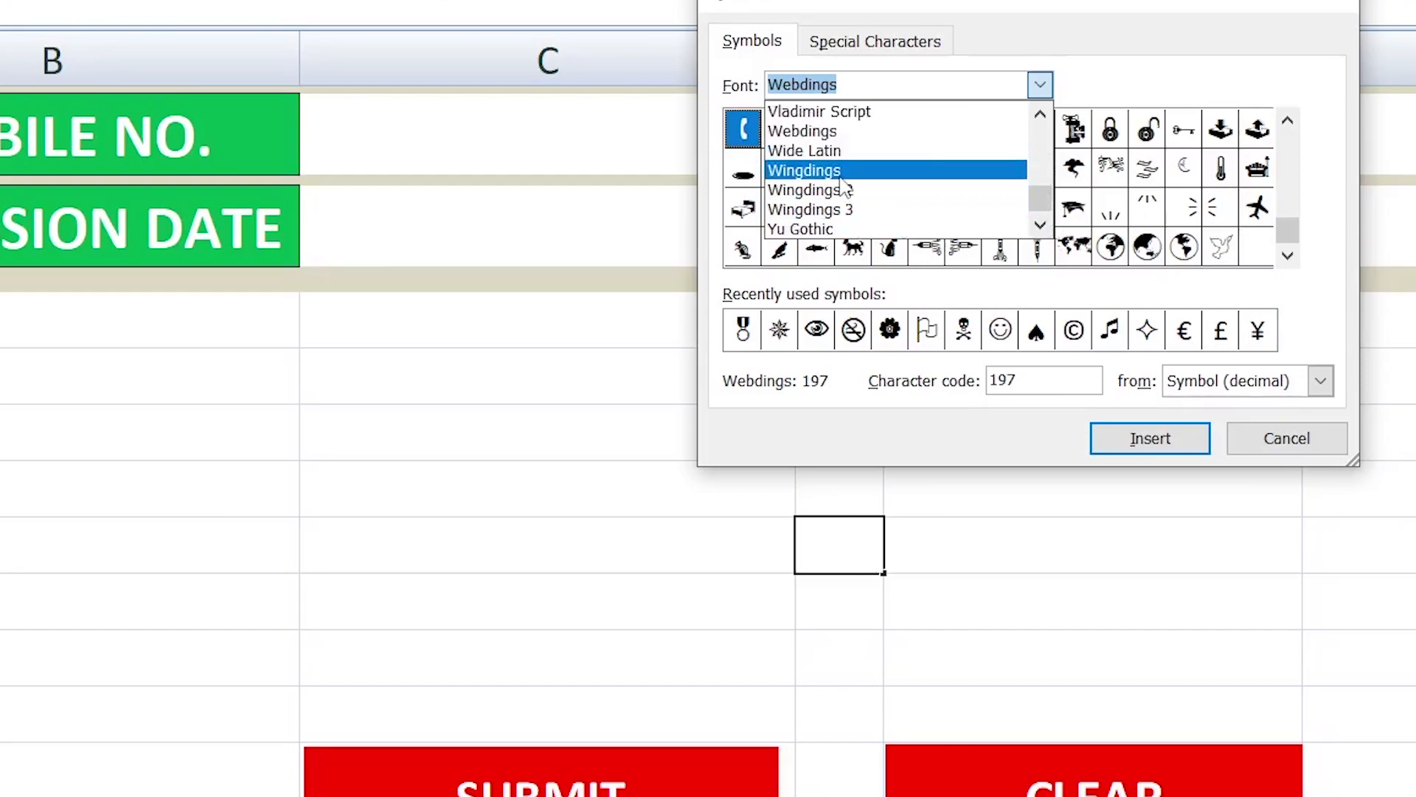
left_click(814, 173)
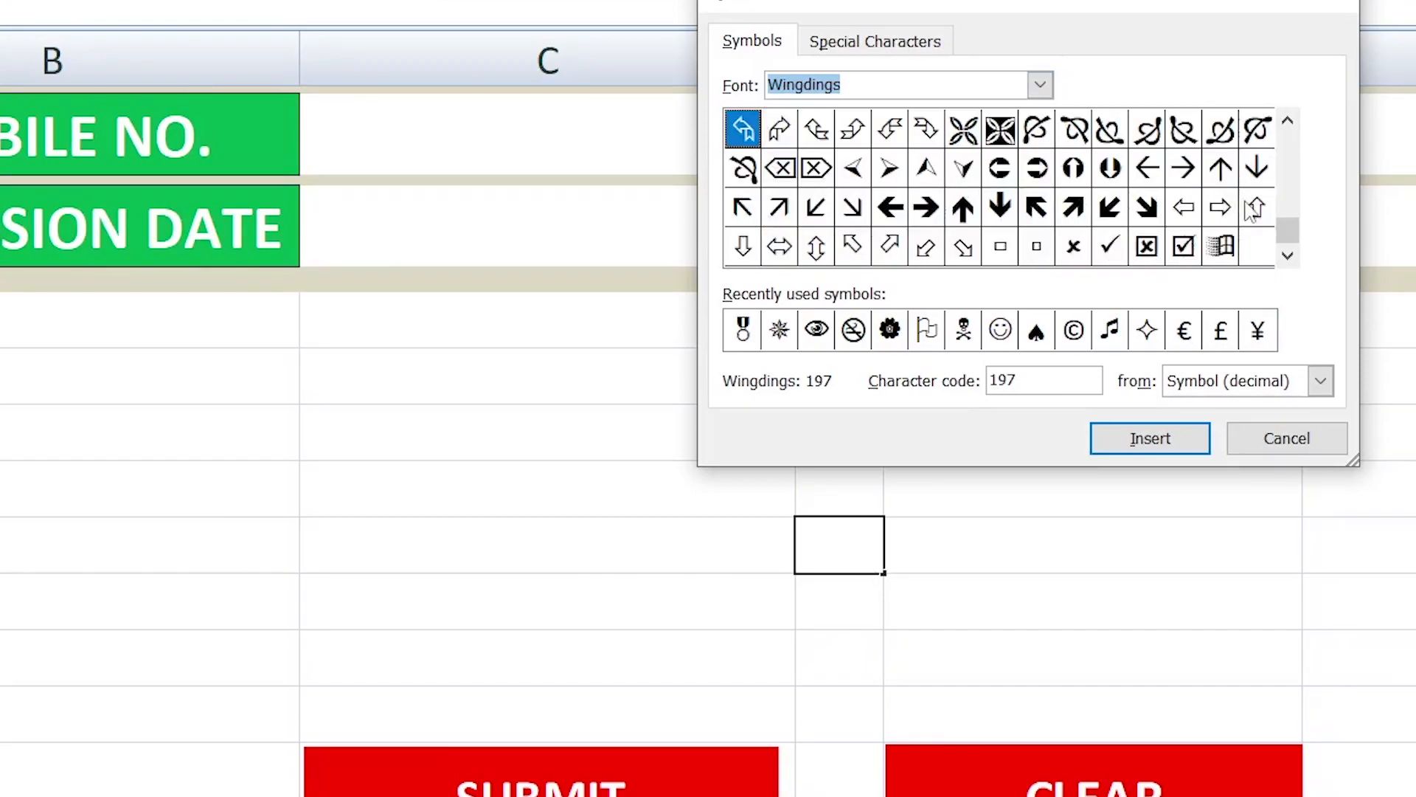
Look up the character codes of the crossed box and ticked box symbols in Wingdings, and close the dialog without inserting
left_click(1151, 255)
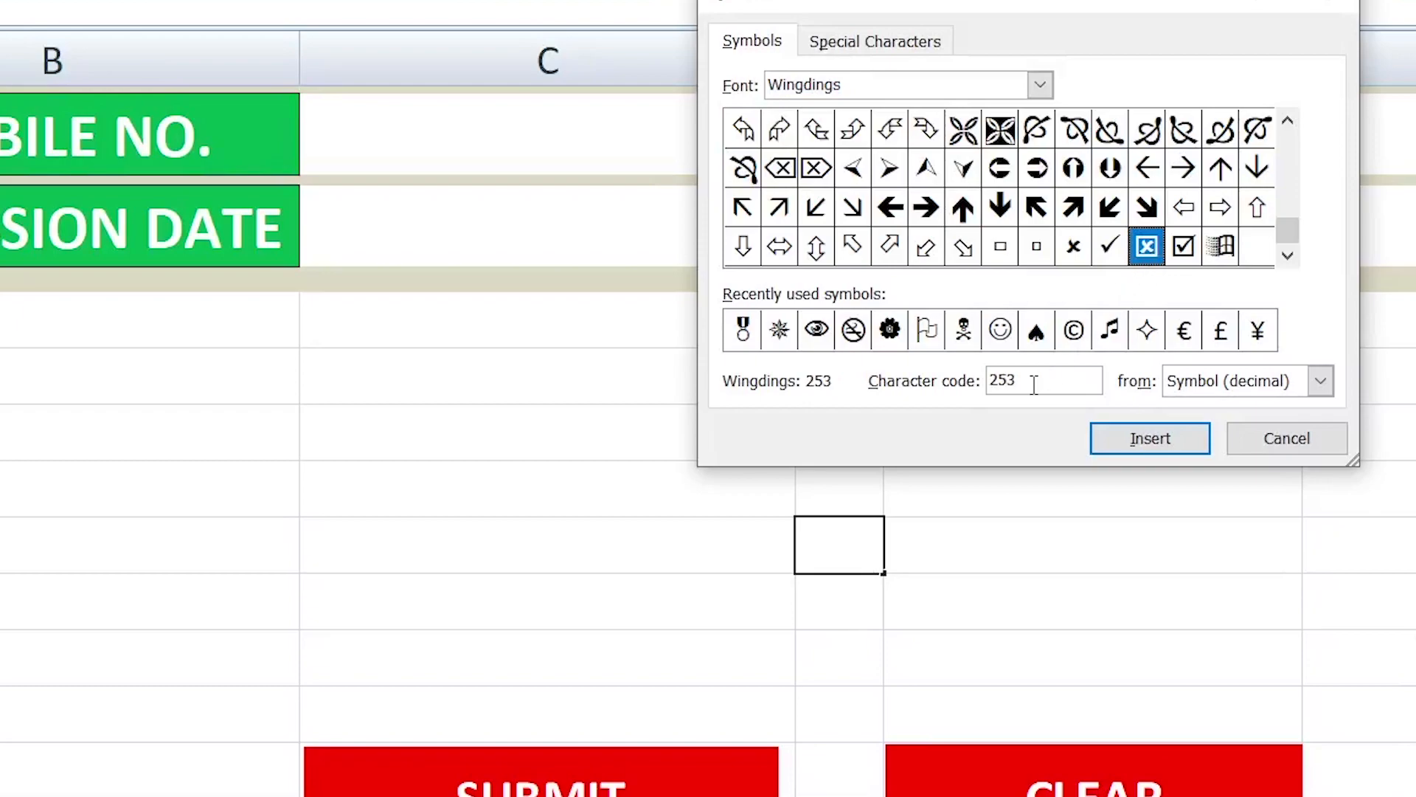
double_click(1003, 382)
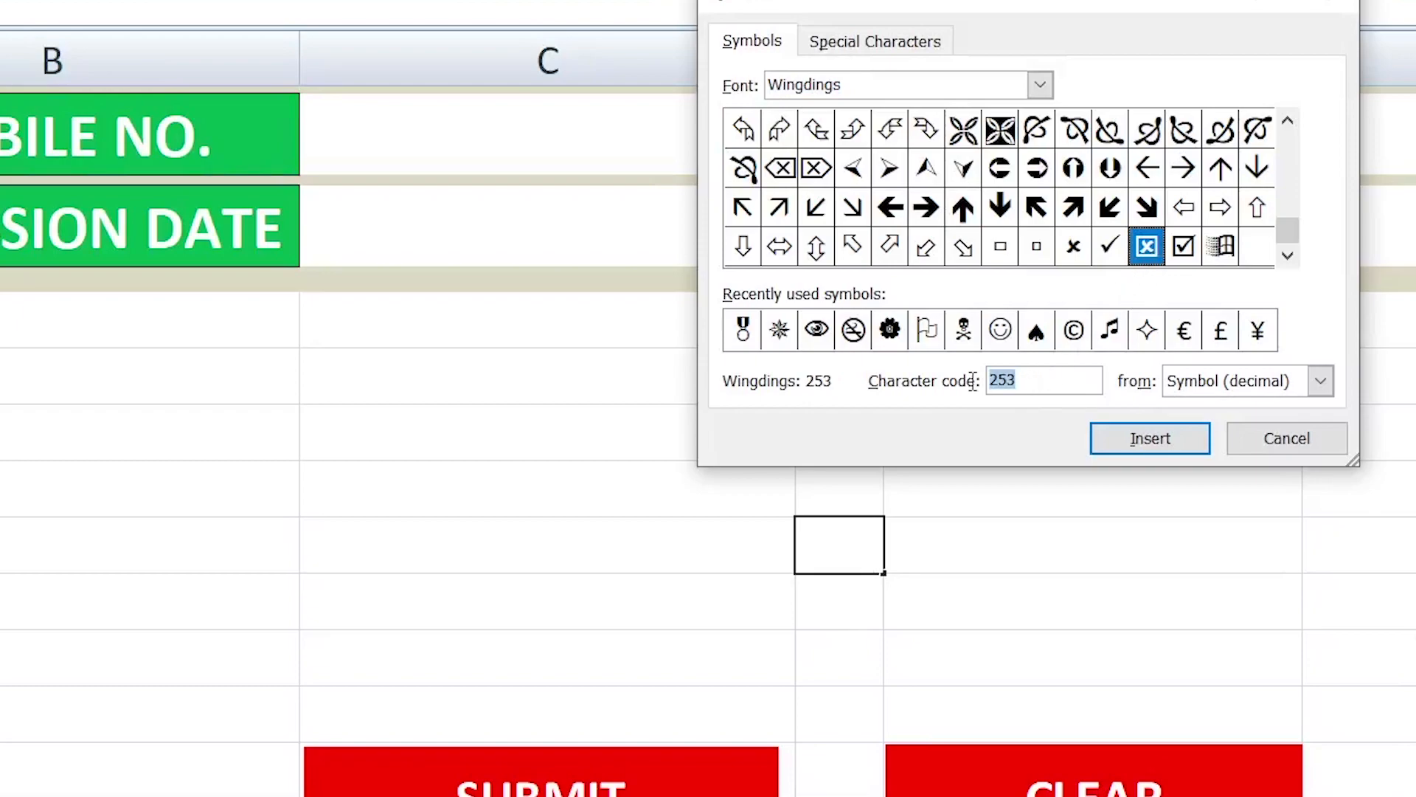
left_click(1183, 247)
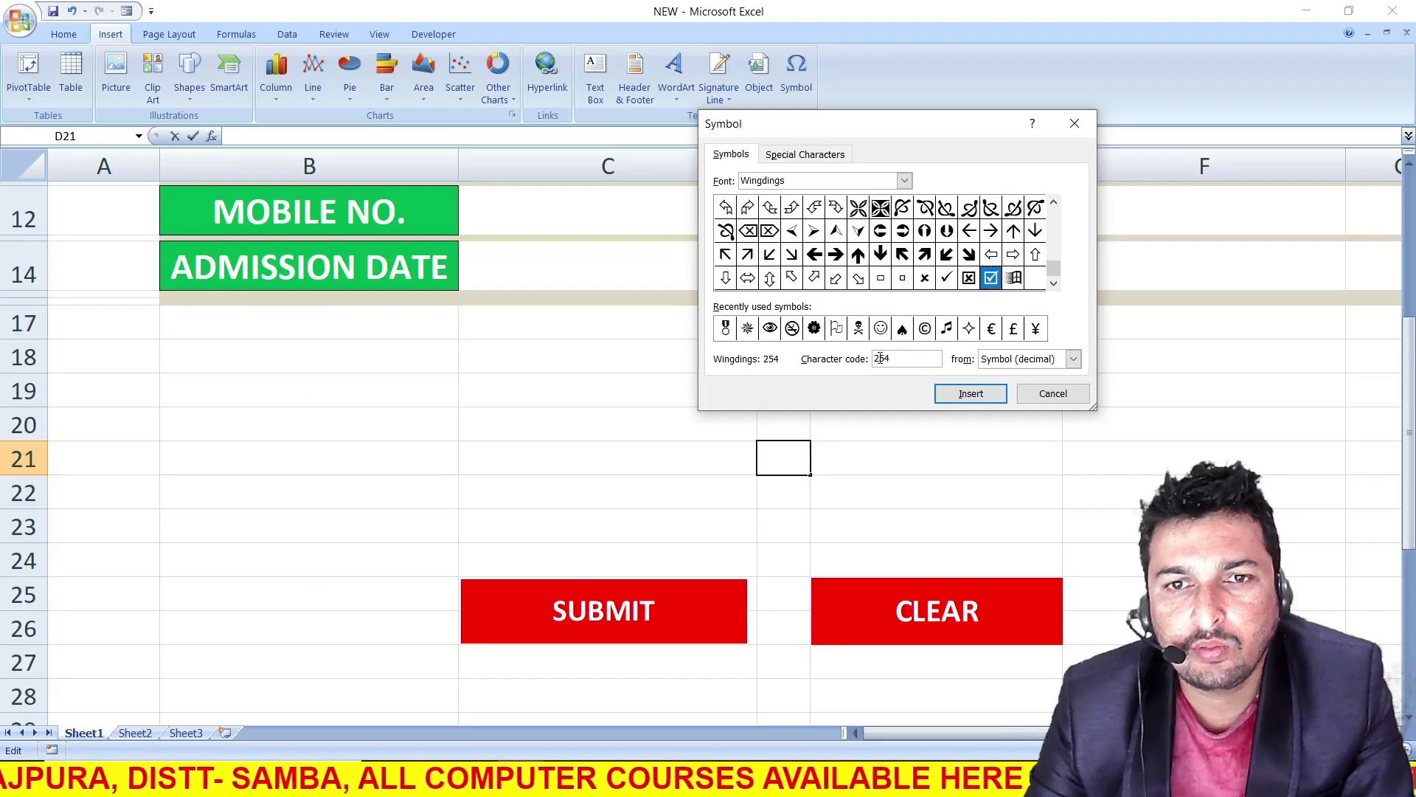
left_click(1037, 394)
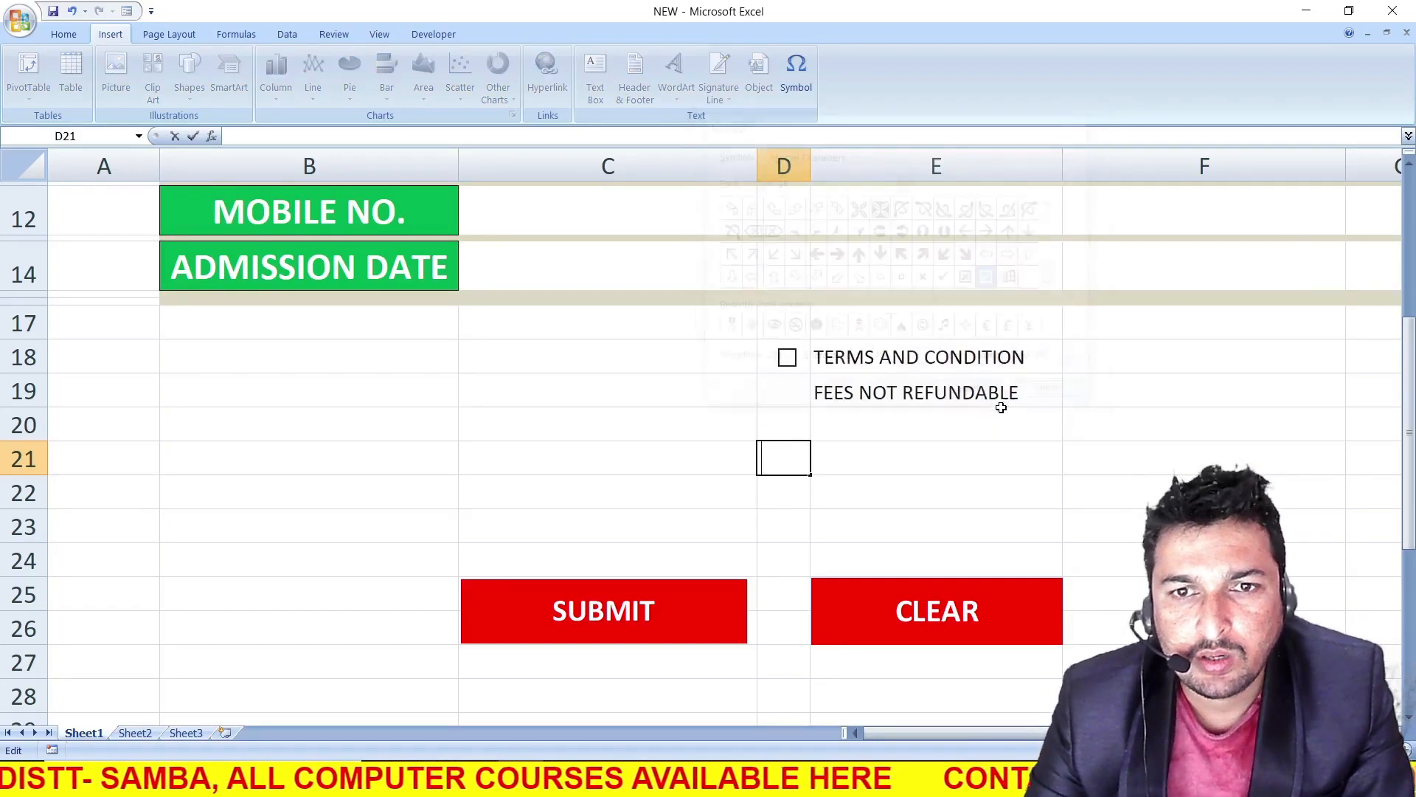
Note the symbol codes 253 and 254 in cells F21 and F22
left_click(1127, 463)
type("253")
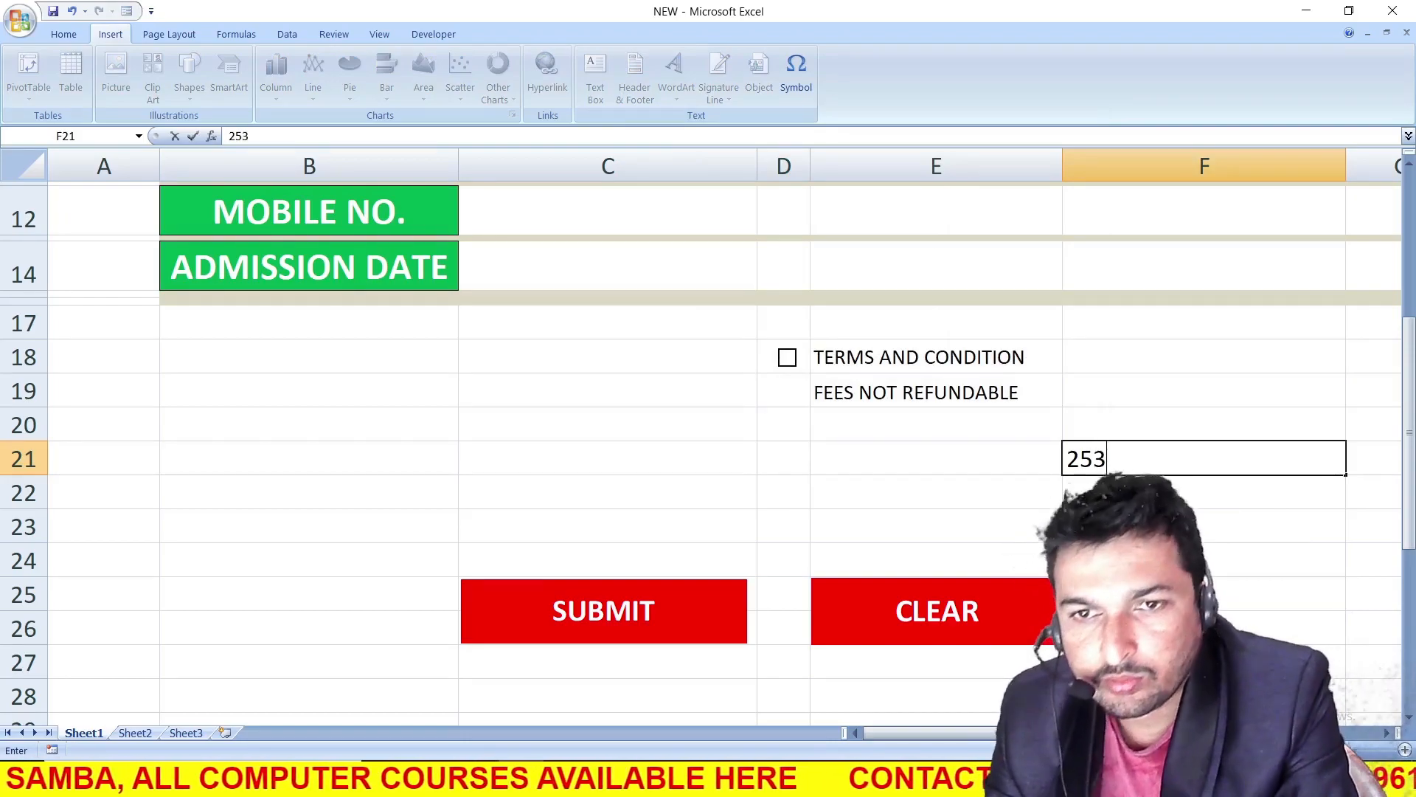
key("Return")
type("254")
key("Return")
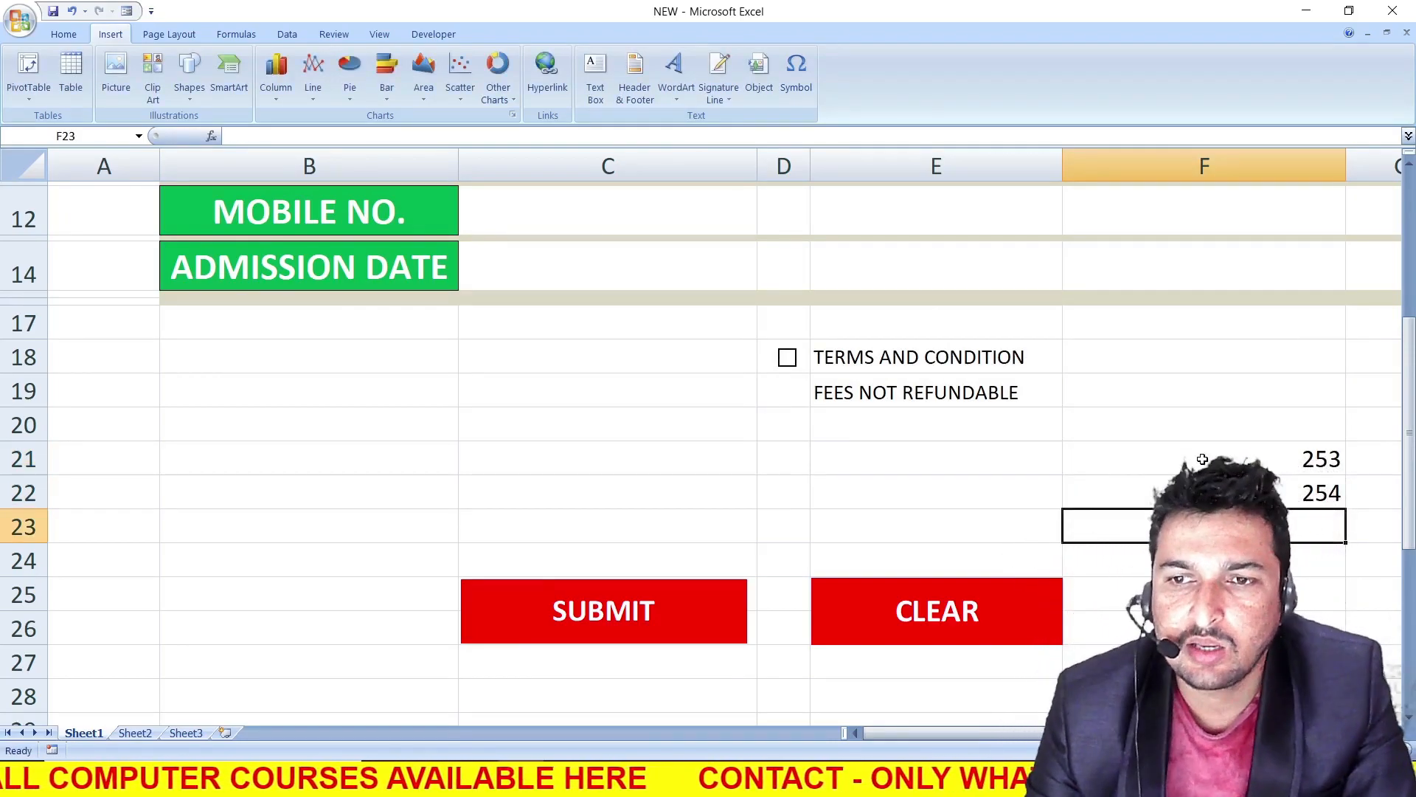
Begin an IF formula in D2 that tests whether the NAME entry cell C2 is empty
scroll(601, 456, "up", 2)
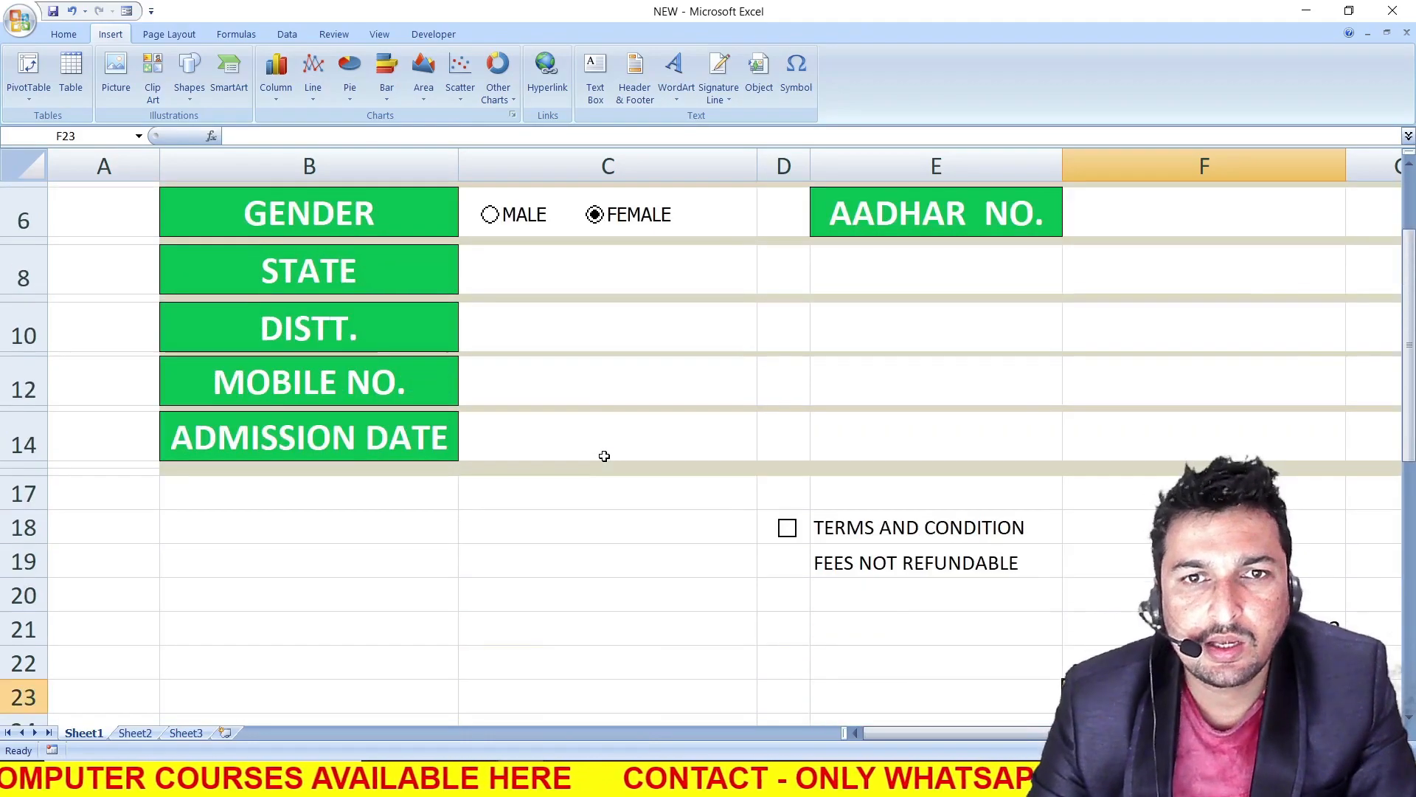
scroll(778, 219, "up", 1)
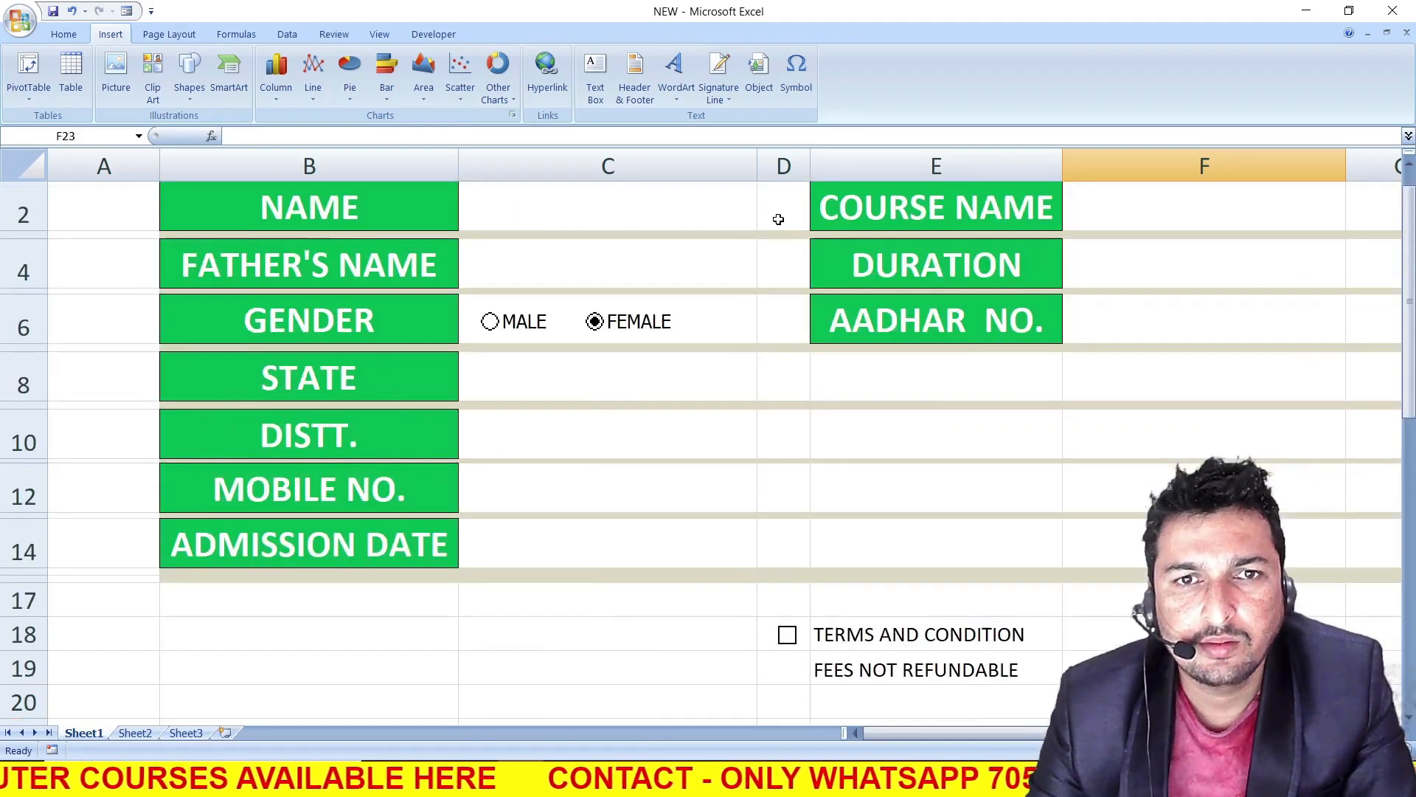
scroll(778, 222, "down", 1)
scroll(779, 229, "up", 2)
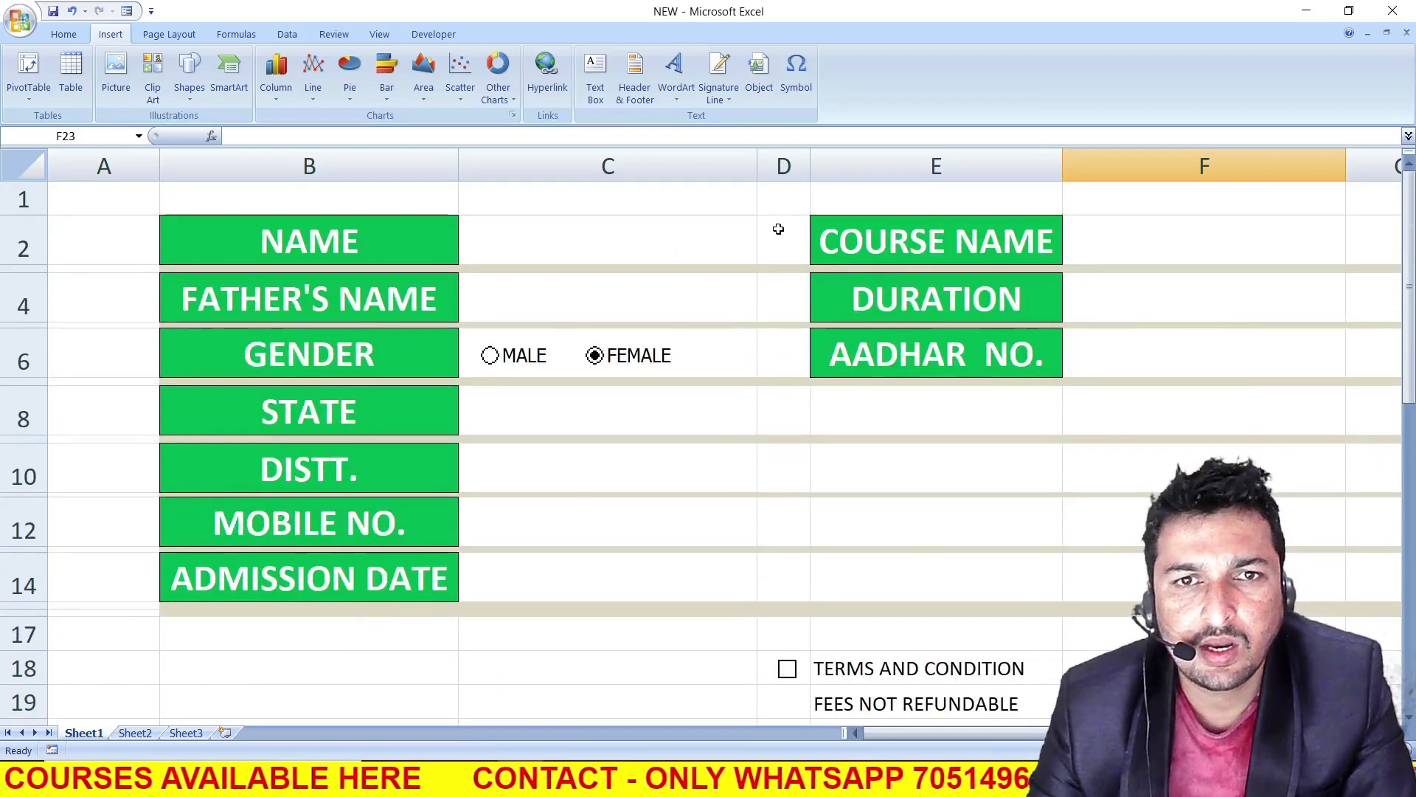
left_click(775, 230)
type("=IF(")
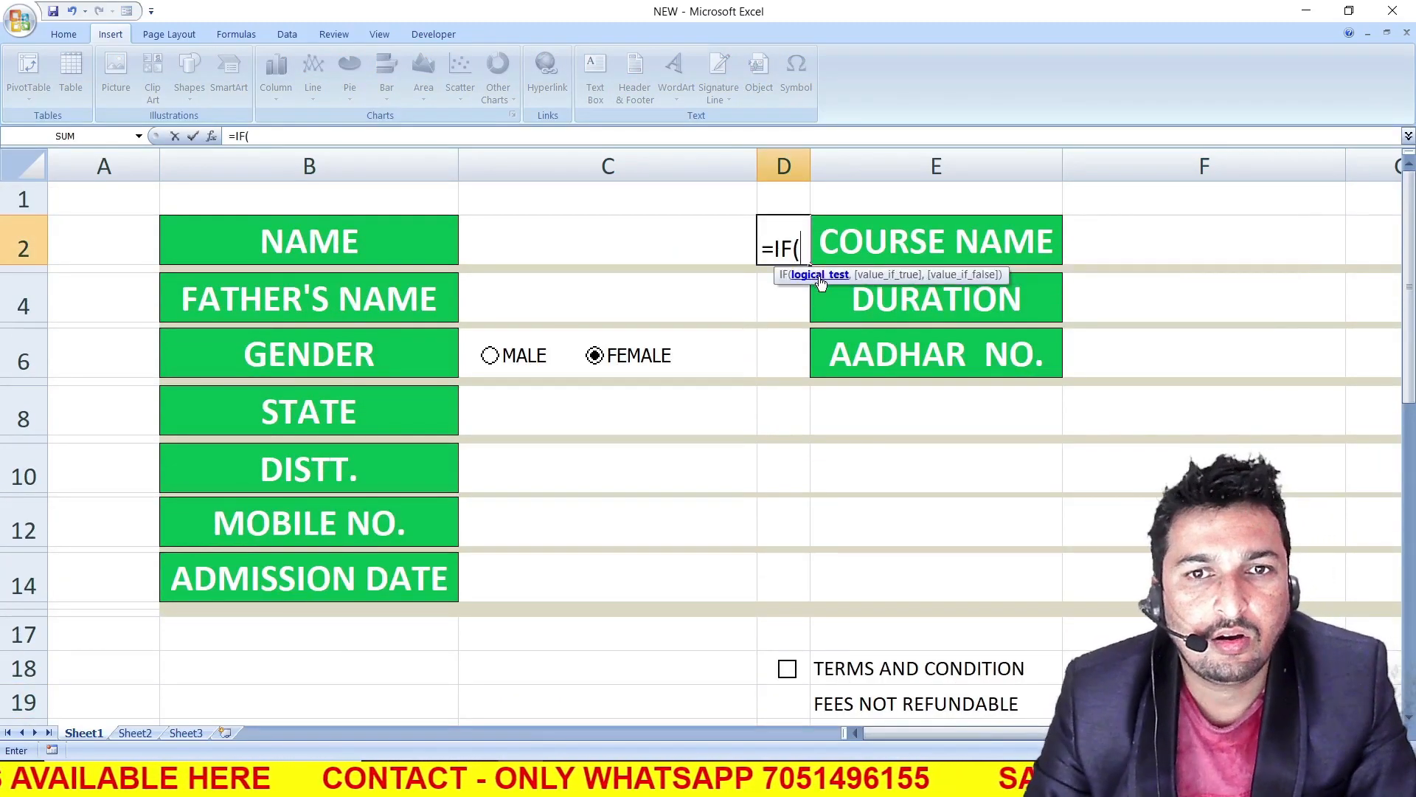
left_click(698, 246)
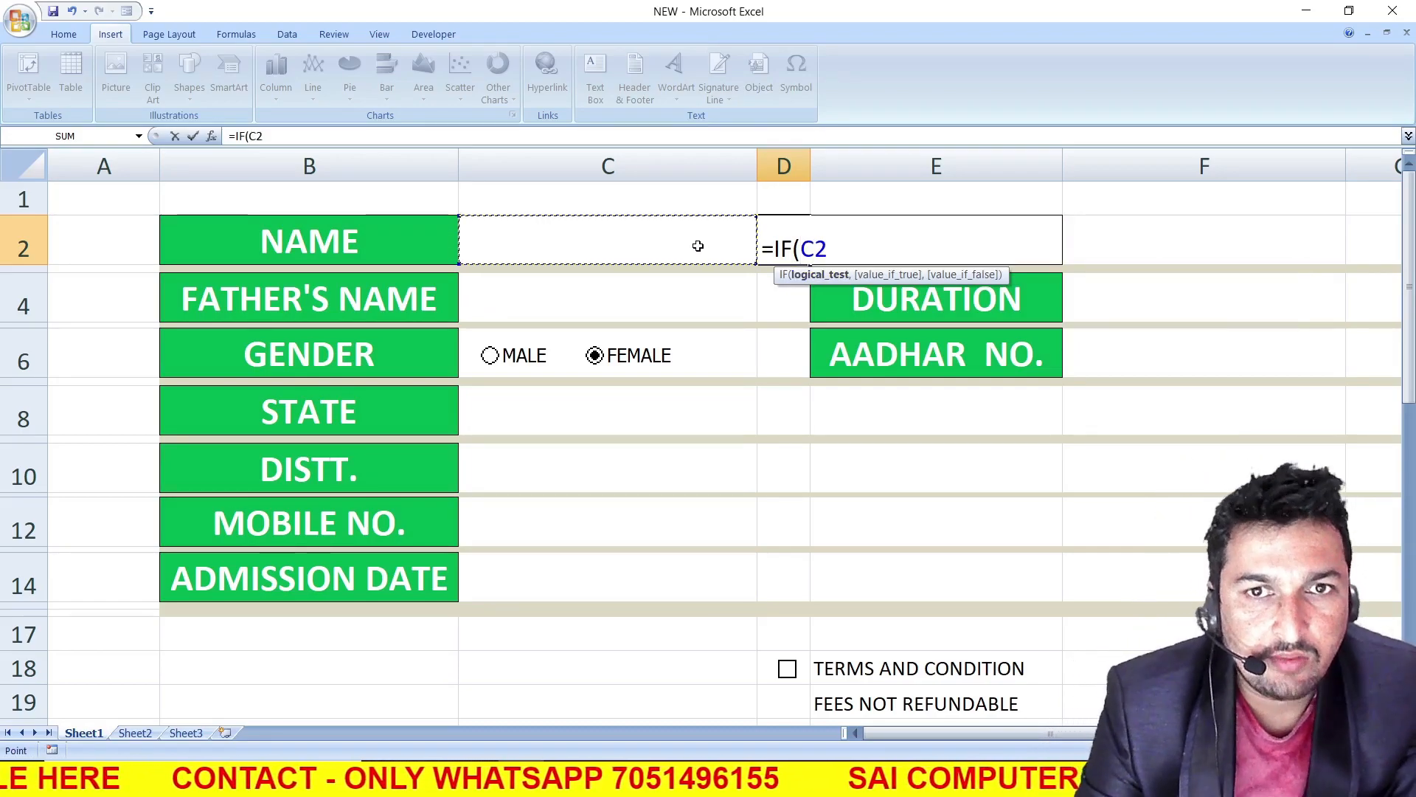
type("=")
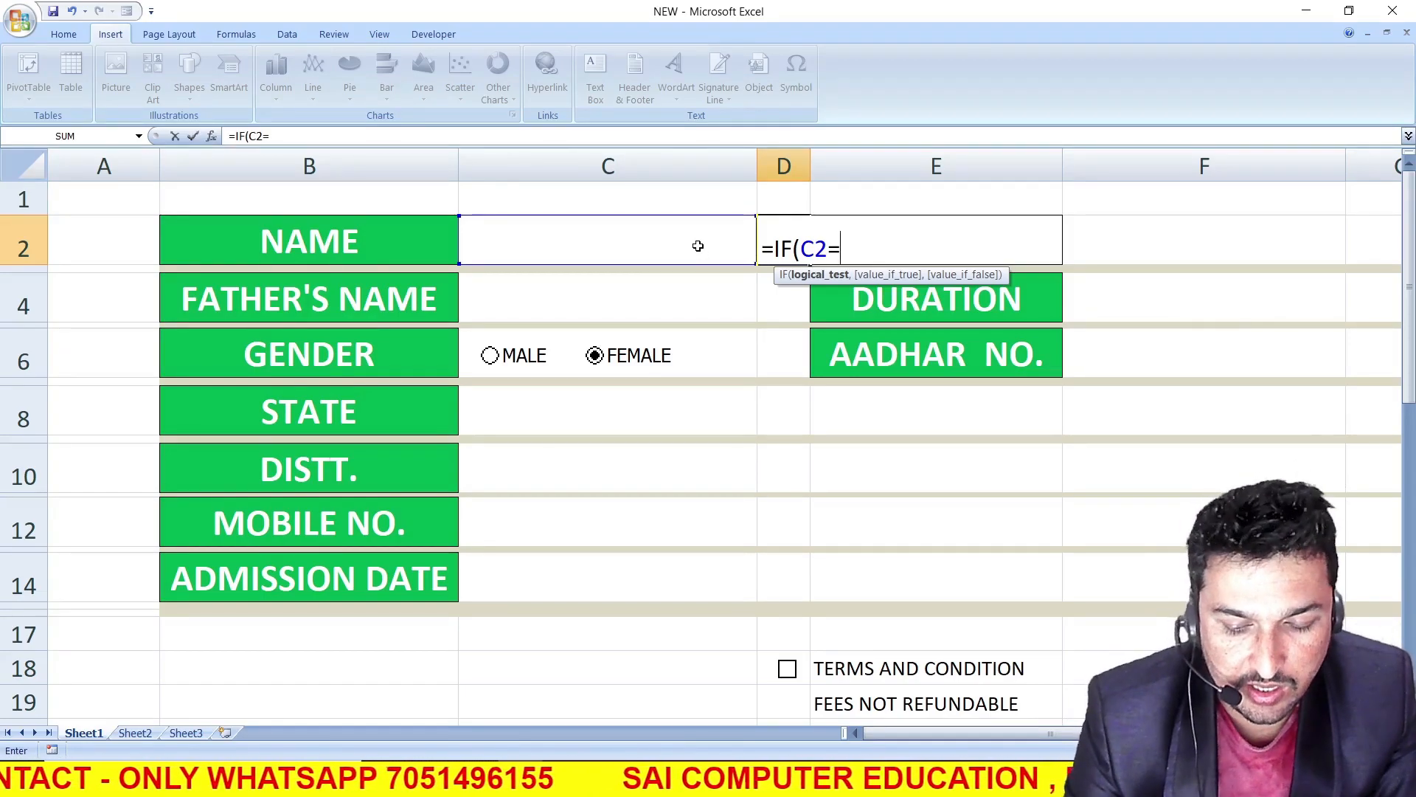
type("\"\"")
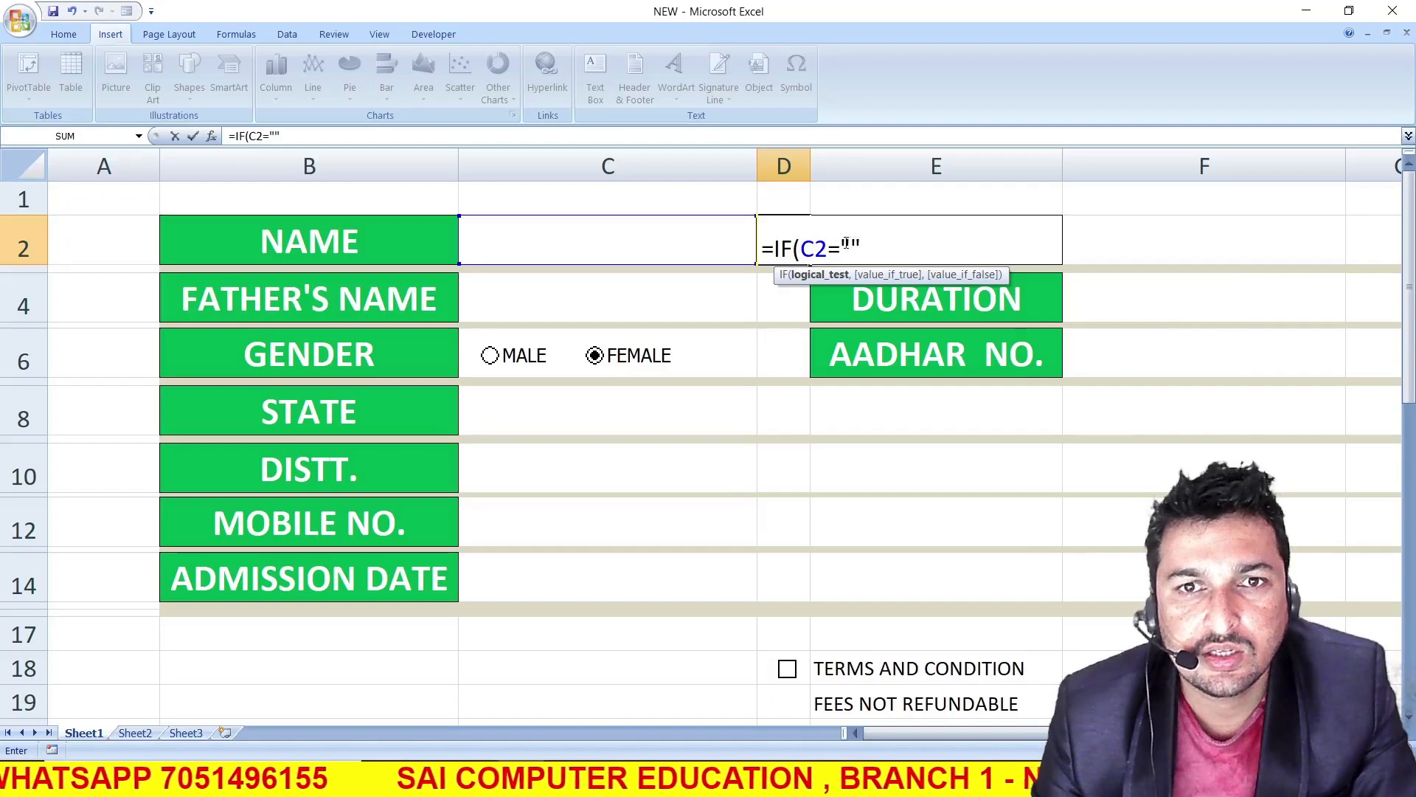
type(",")
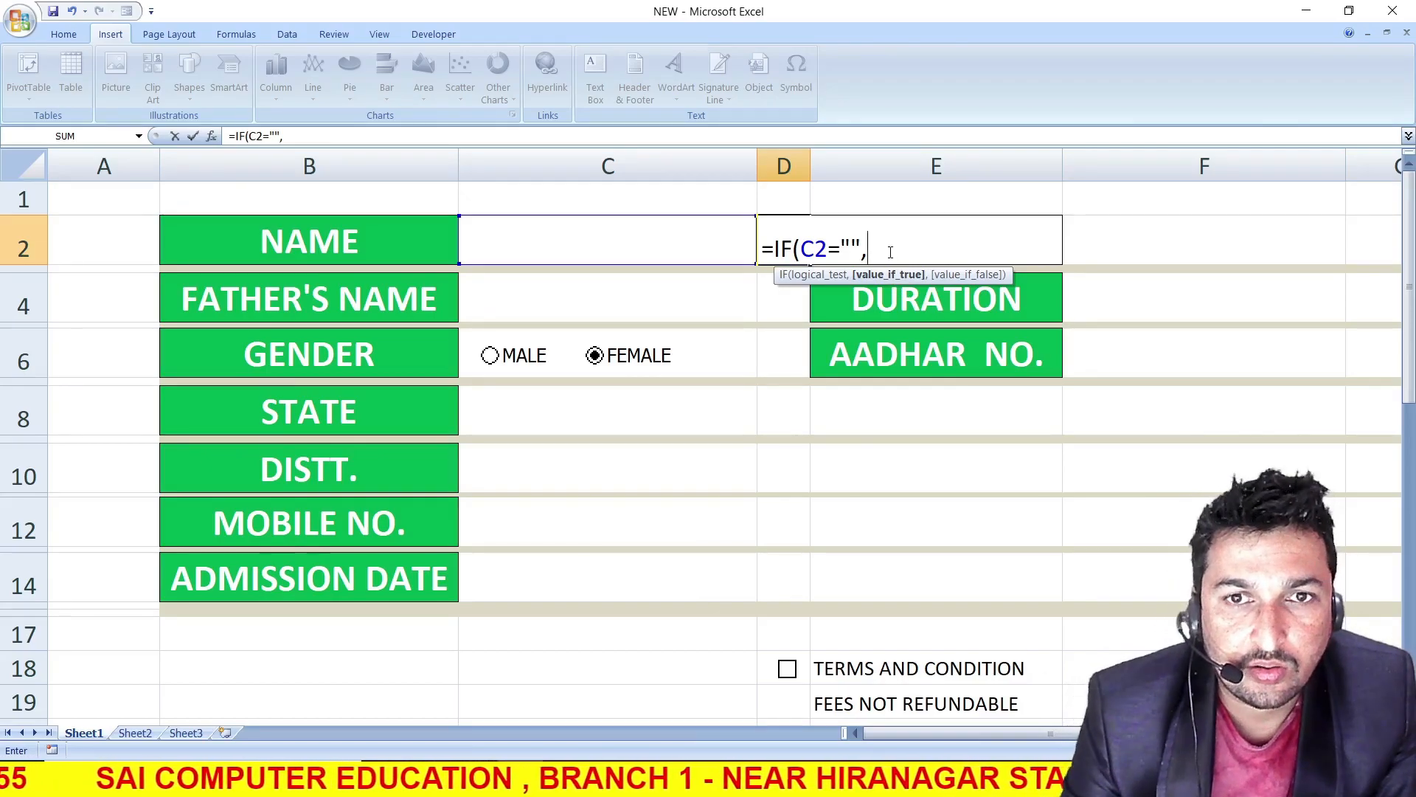
Complete the D2 formula with CHAR(253) as the true result and CHAR(254) as the false result, accepting the proposed closing-bracket correction
type("C")
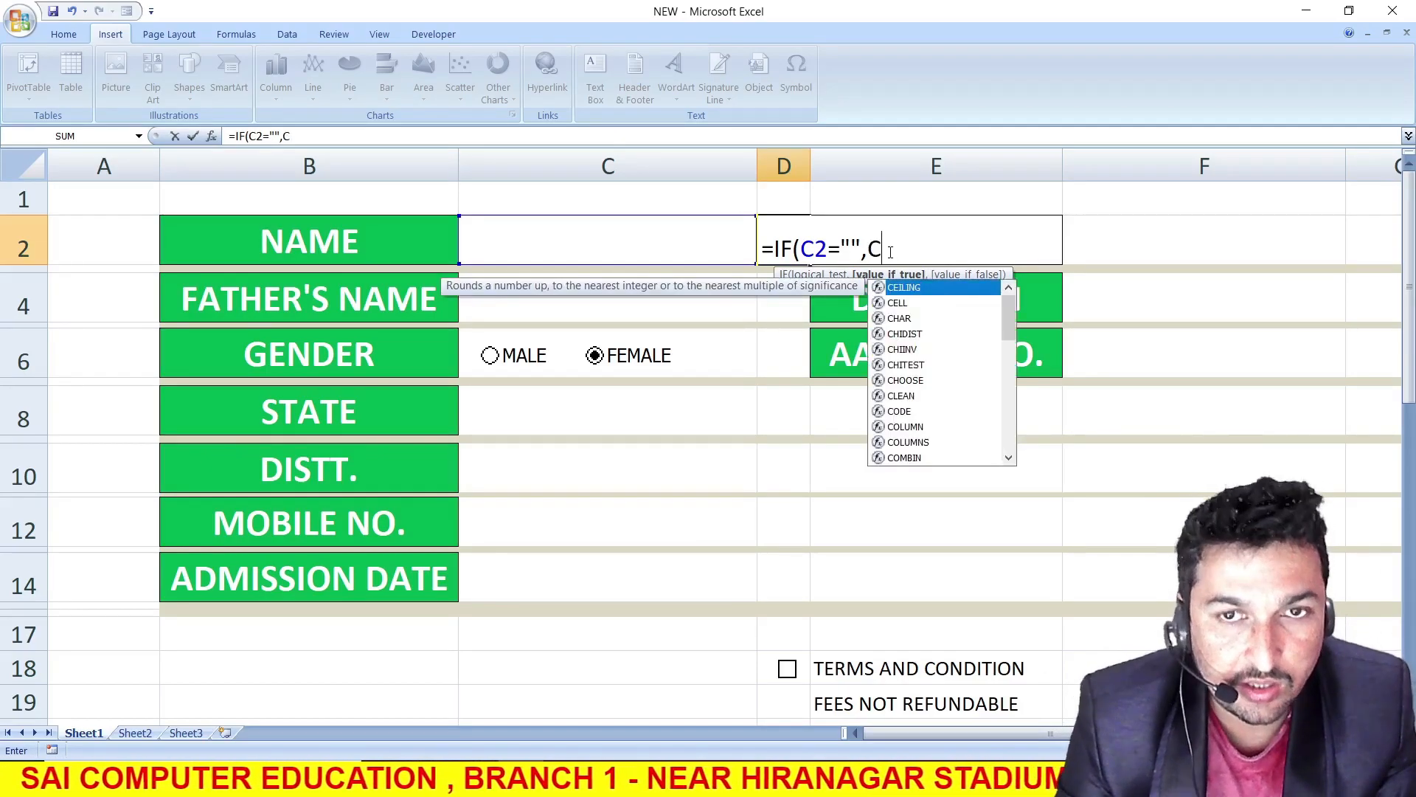
type("HAR(")
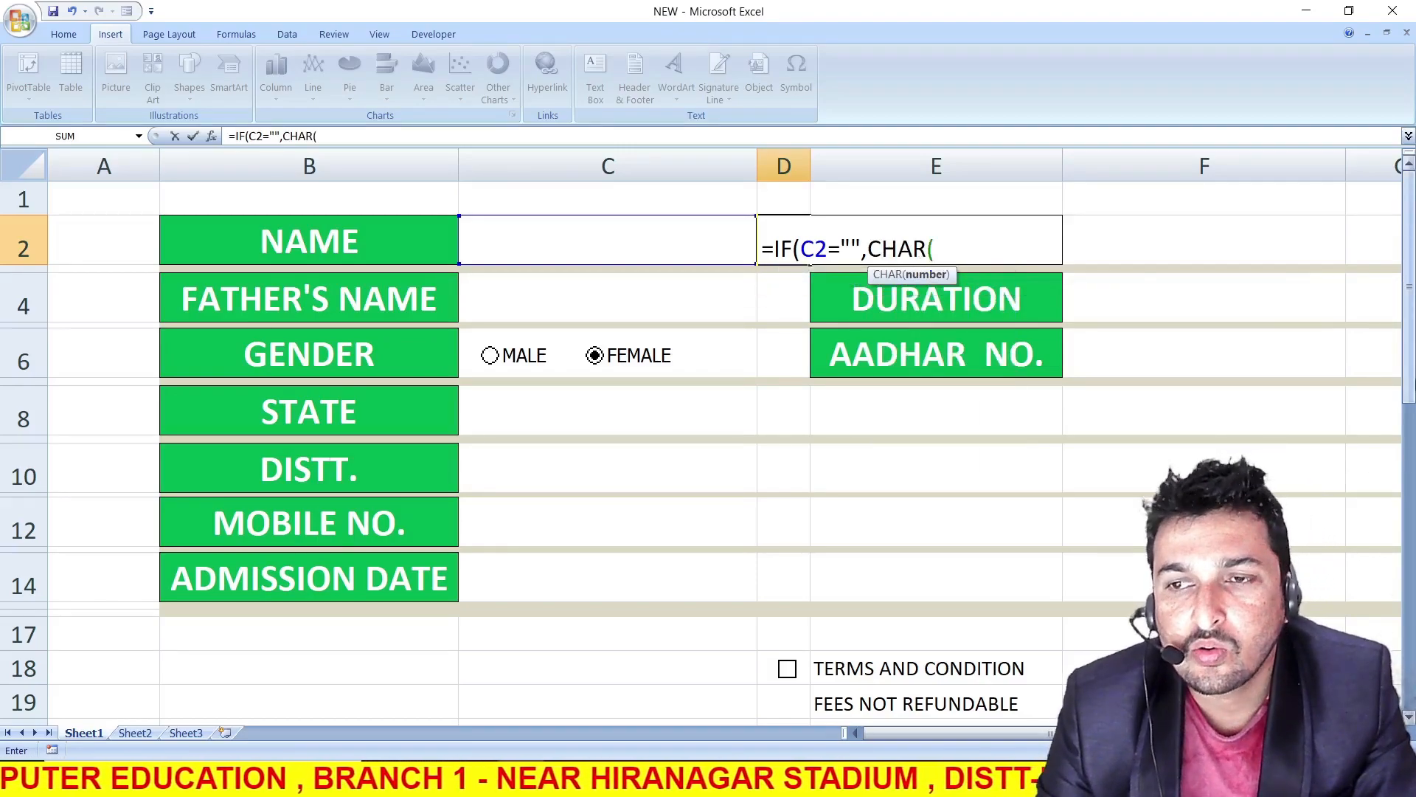
mouse_move(1410, 381)
left_mouse_down()
mouse_move(1410, 442)
mouse_move(1406, 357)
left_mouse_up()
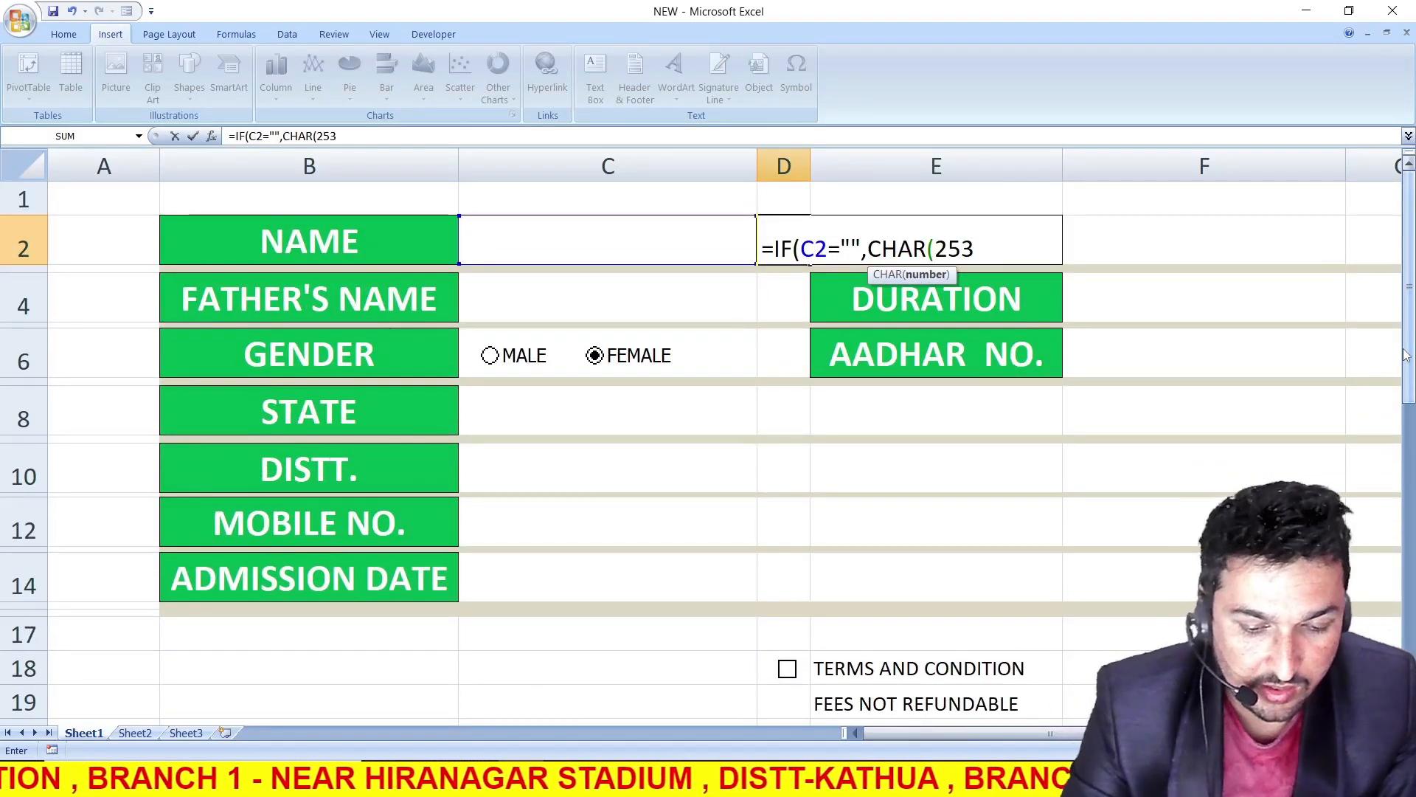
type("),CHAR")
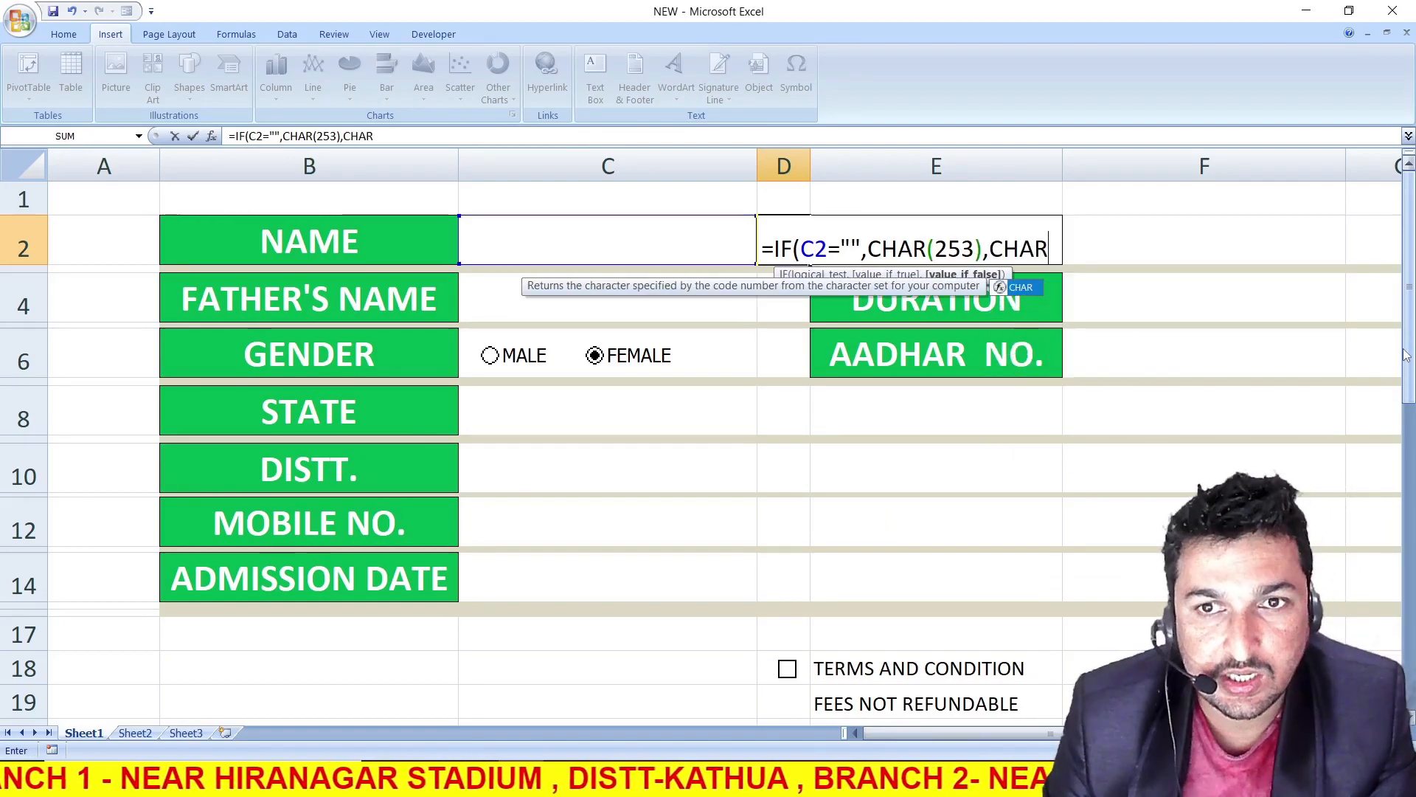
type("(")
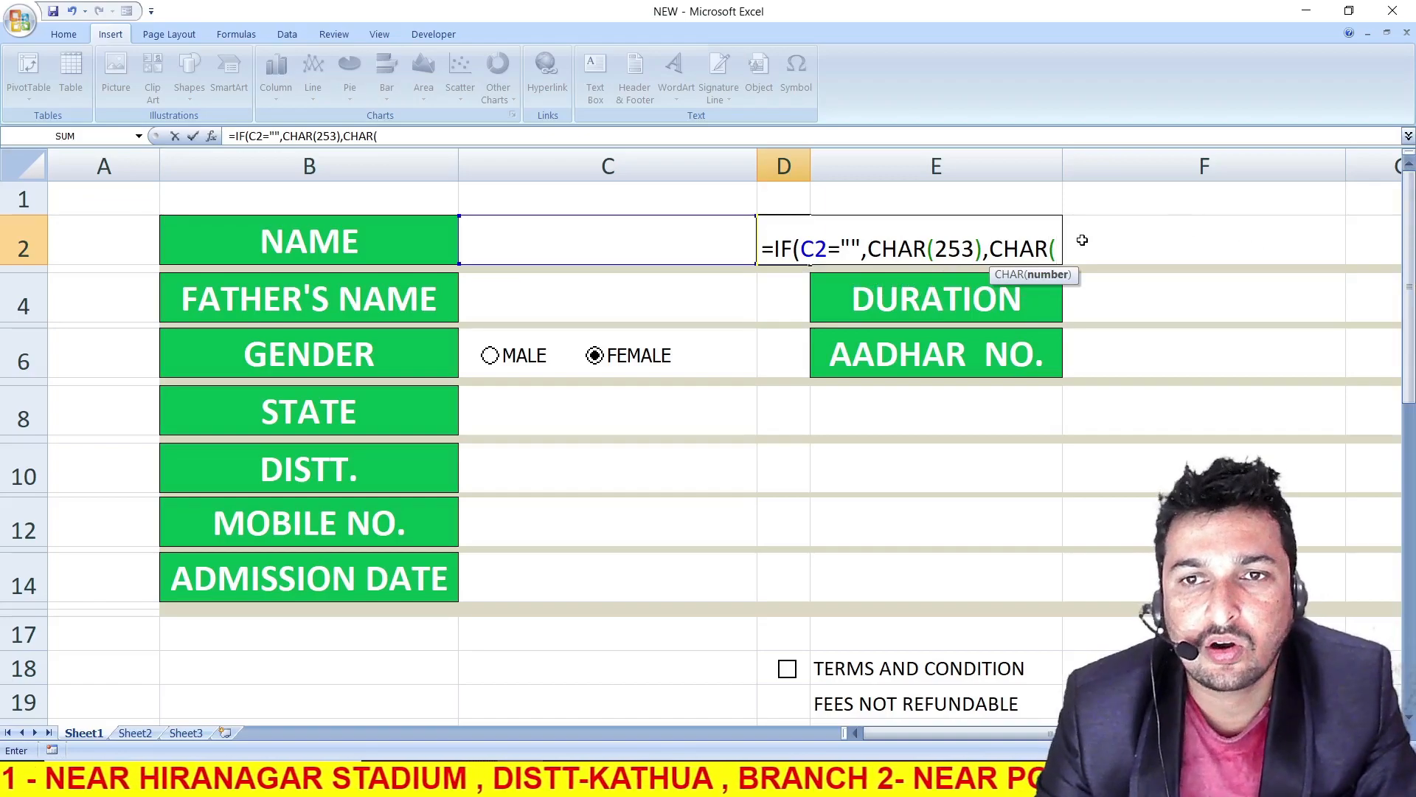
type("254")
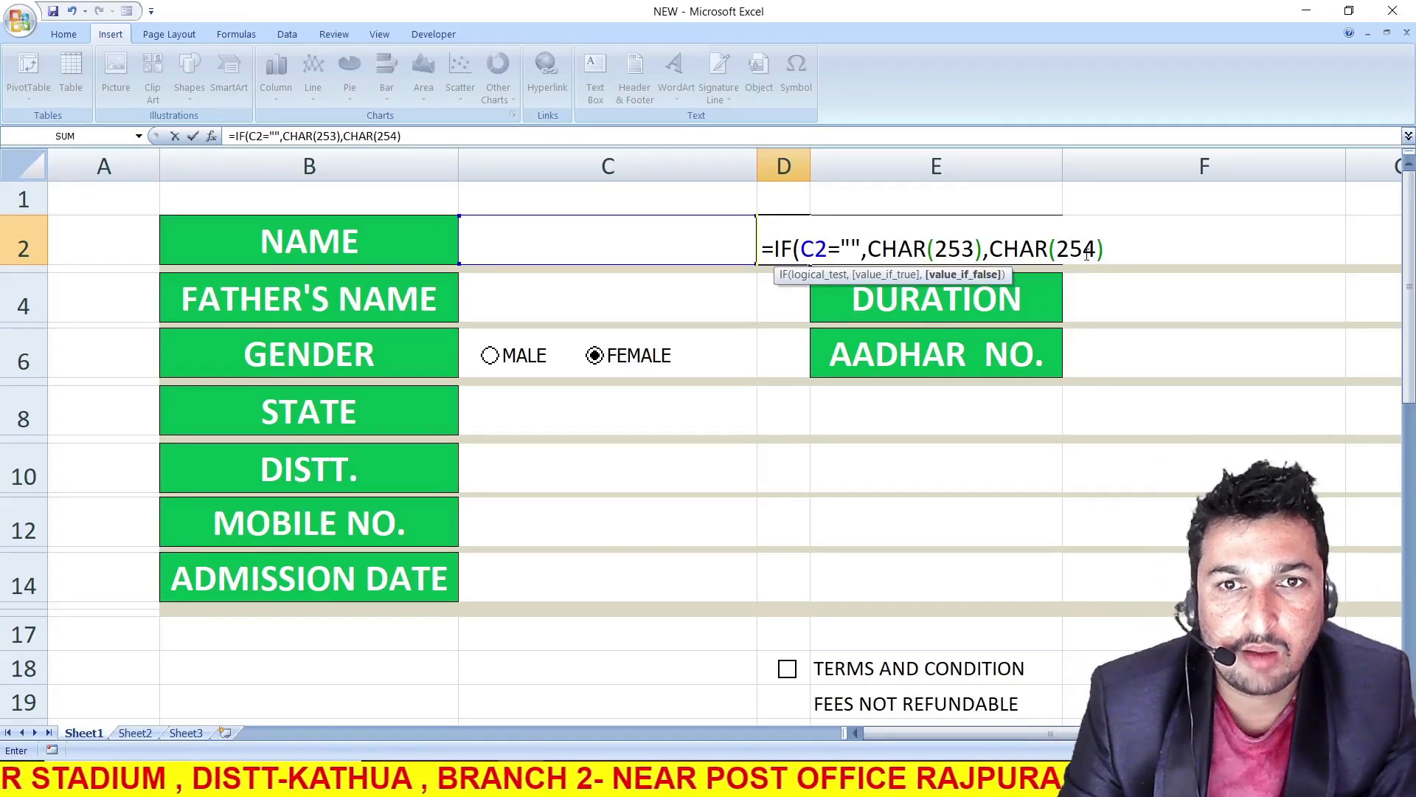
key("Return")
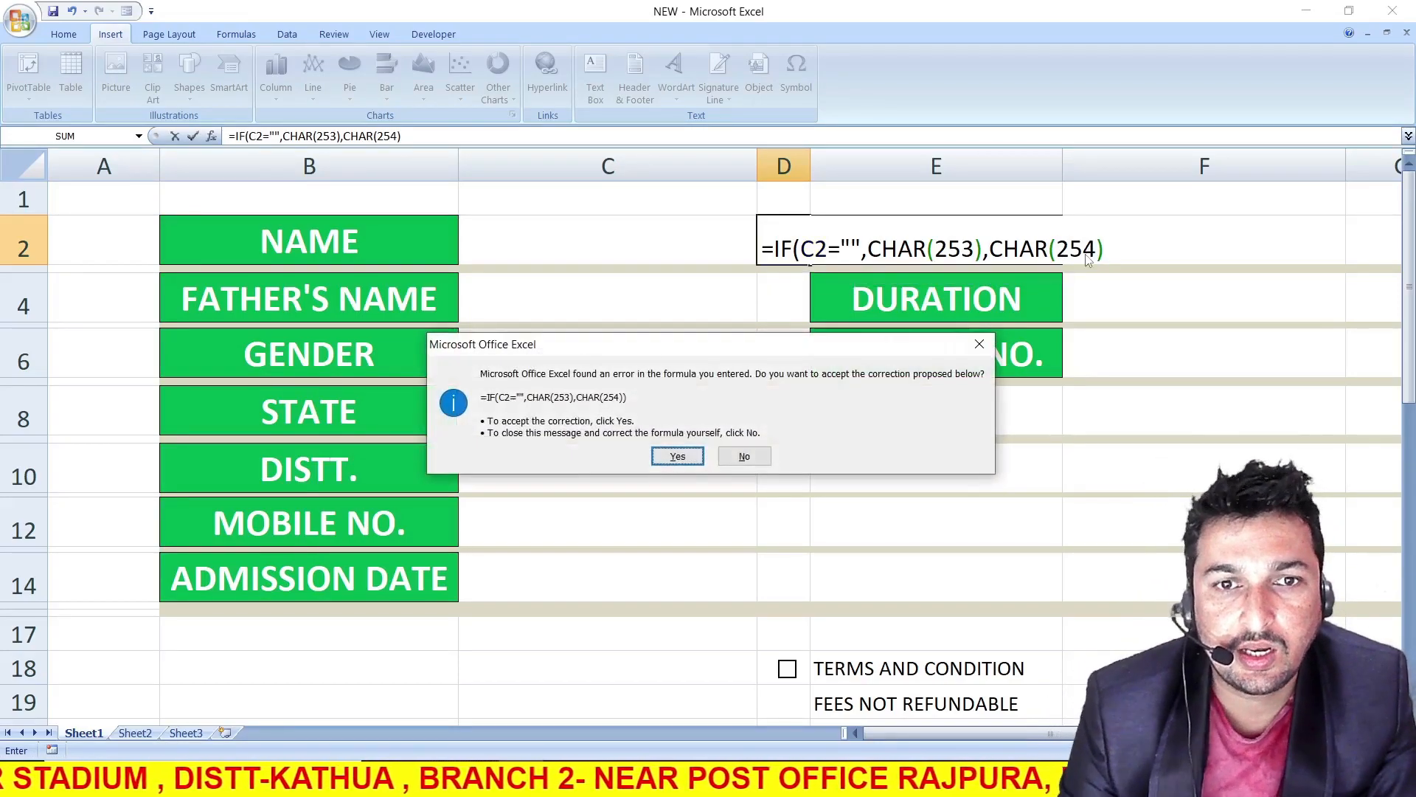
left_click(678, 458)
Change the font of cell D2 to Wingdings
left_click(793, 255)
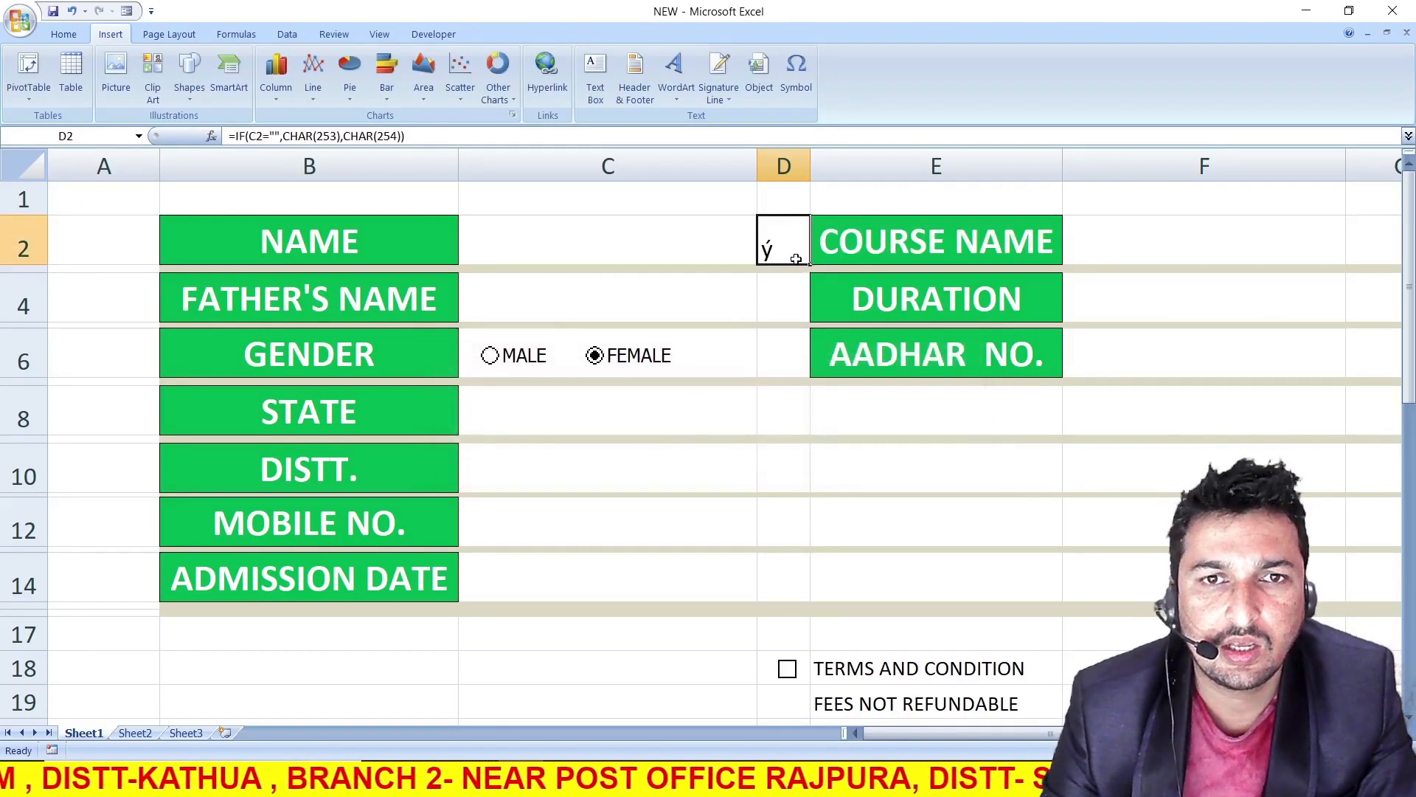
left_click(63, 34)
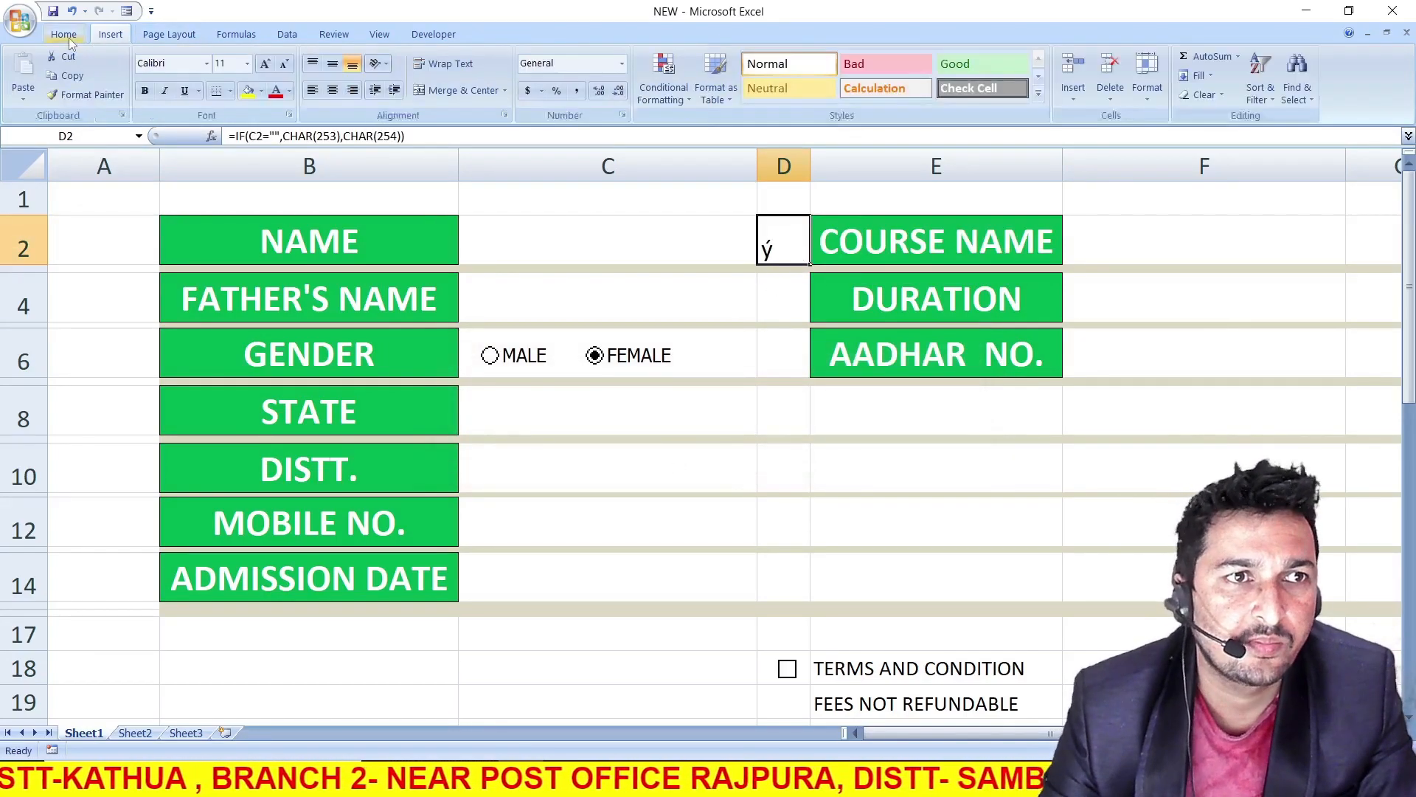
left_click(207, 63)
left_click_drag(386, 112, 391, 553)
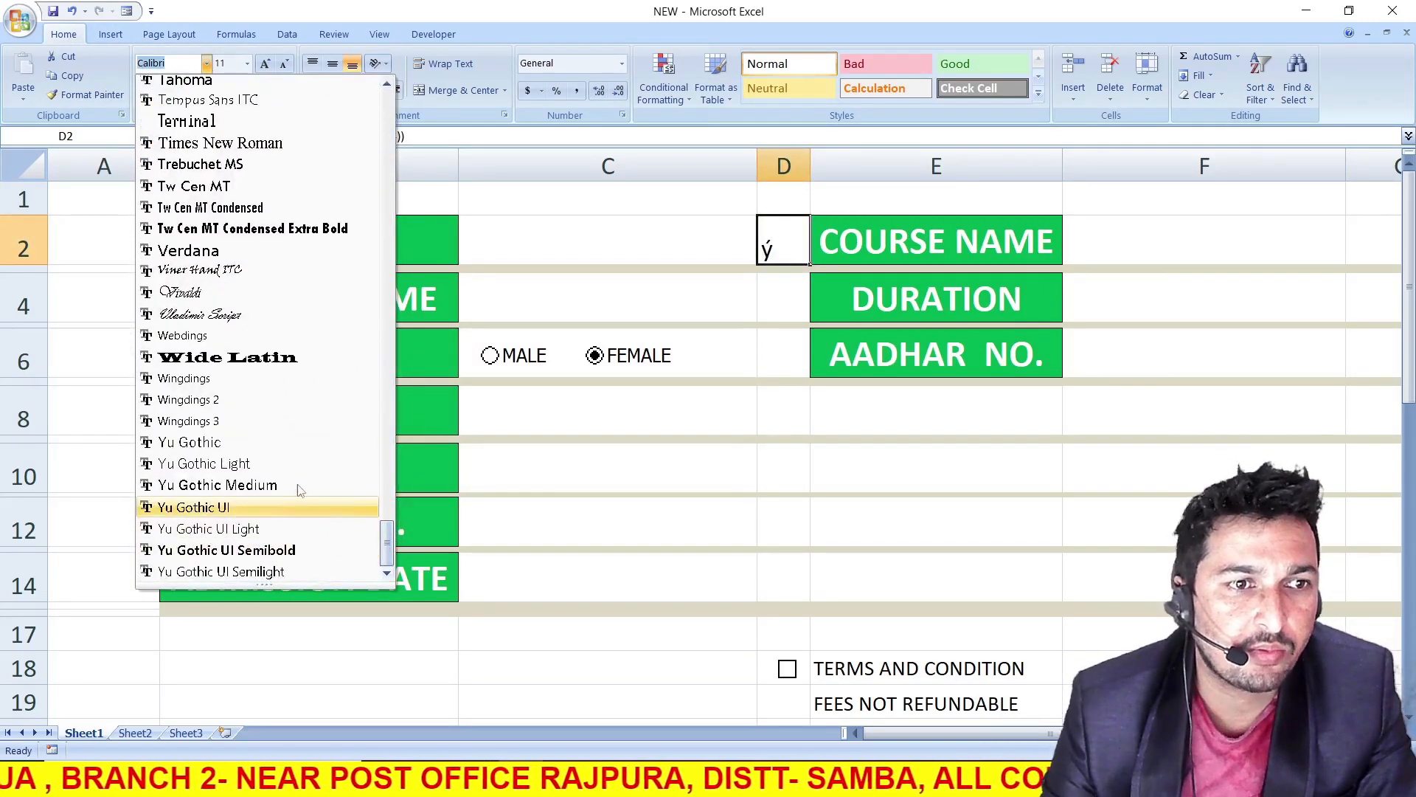
left_click(181, 382)
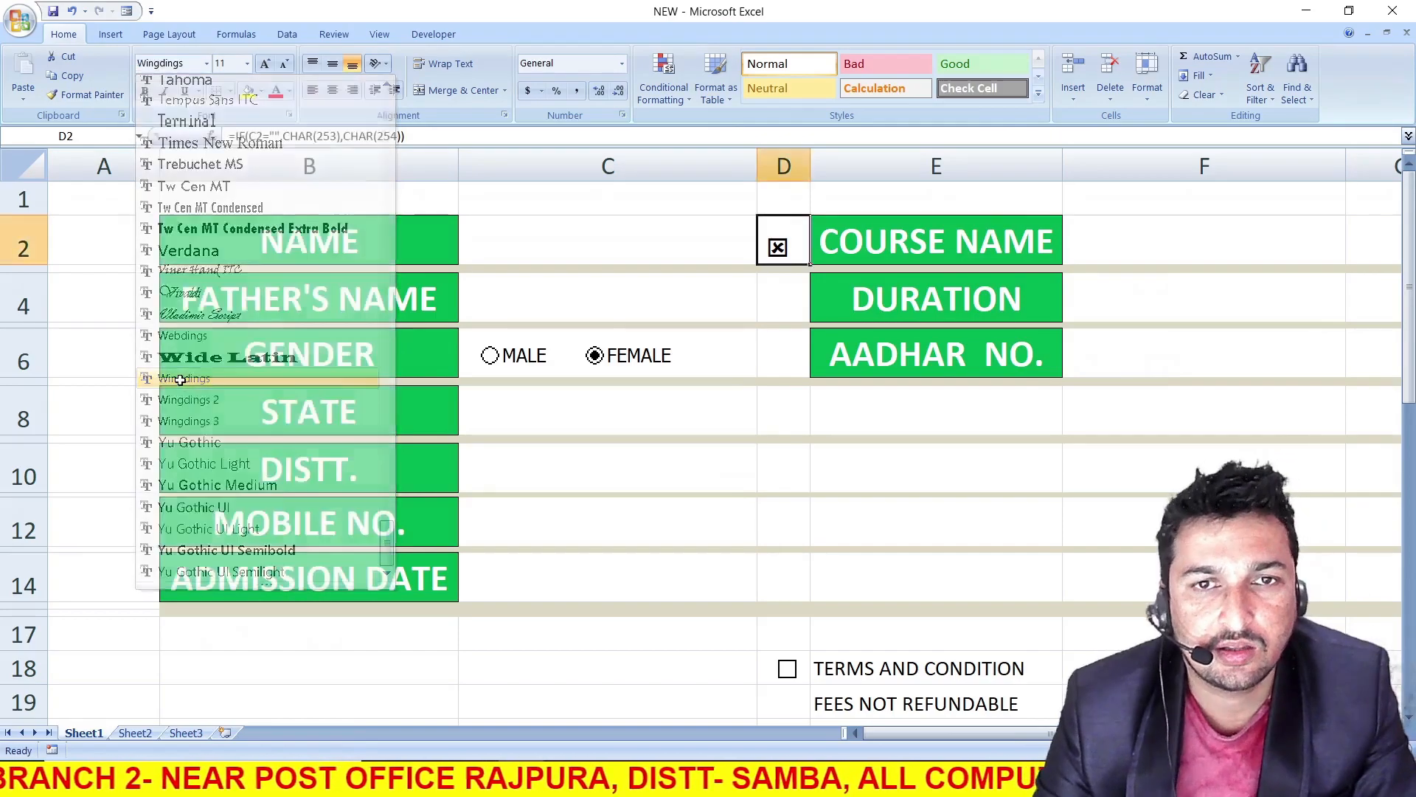
Test the D2 symbol formula by entering a sample first name in C2, and clear the entry again
left_click(571, 249)
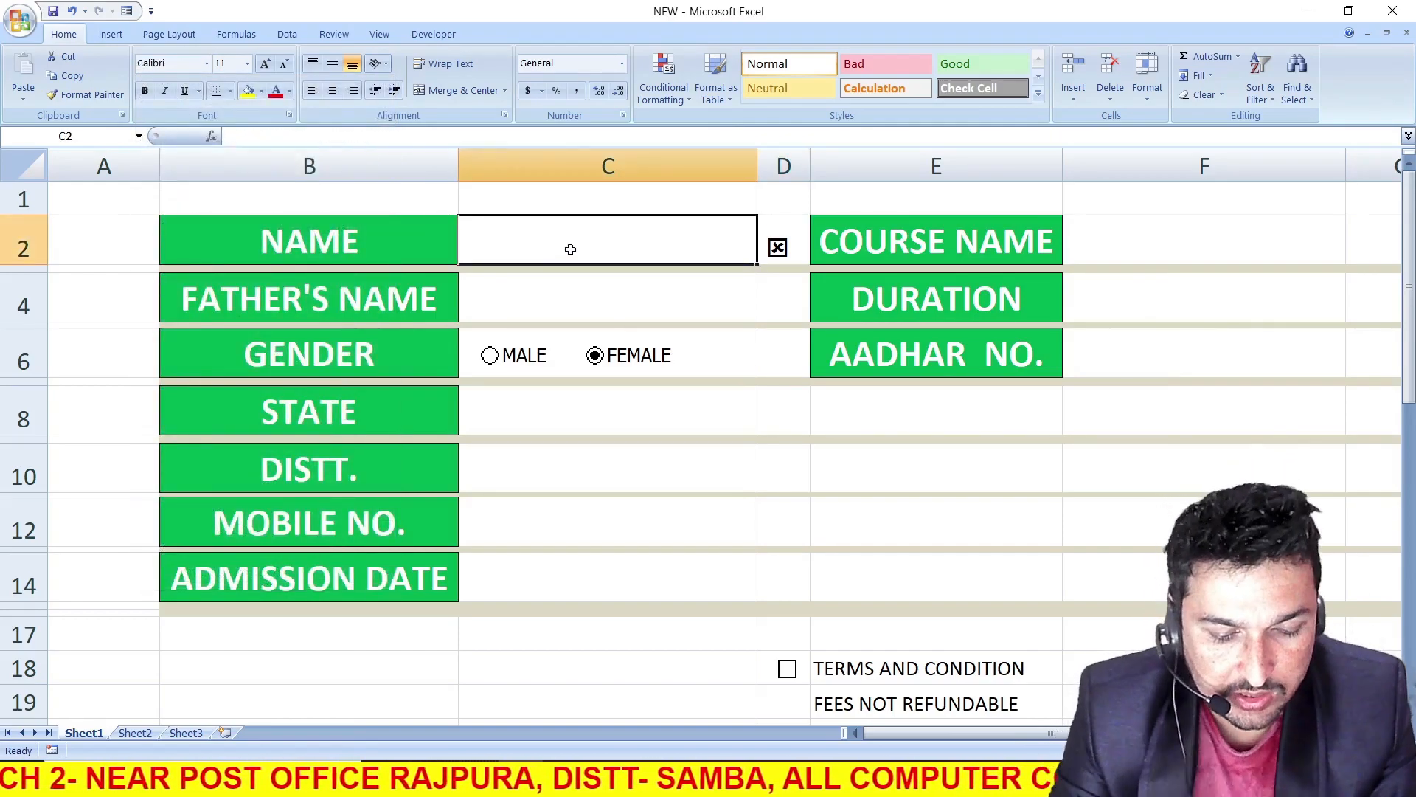
type("PARDEEP")
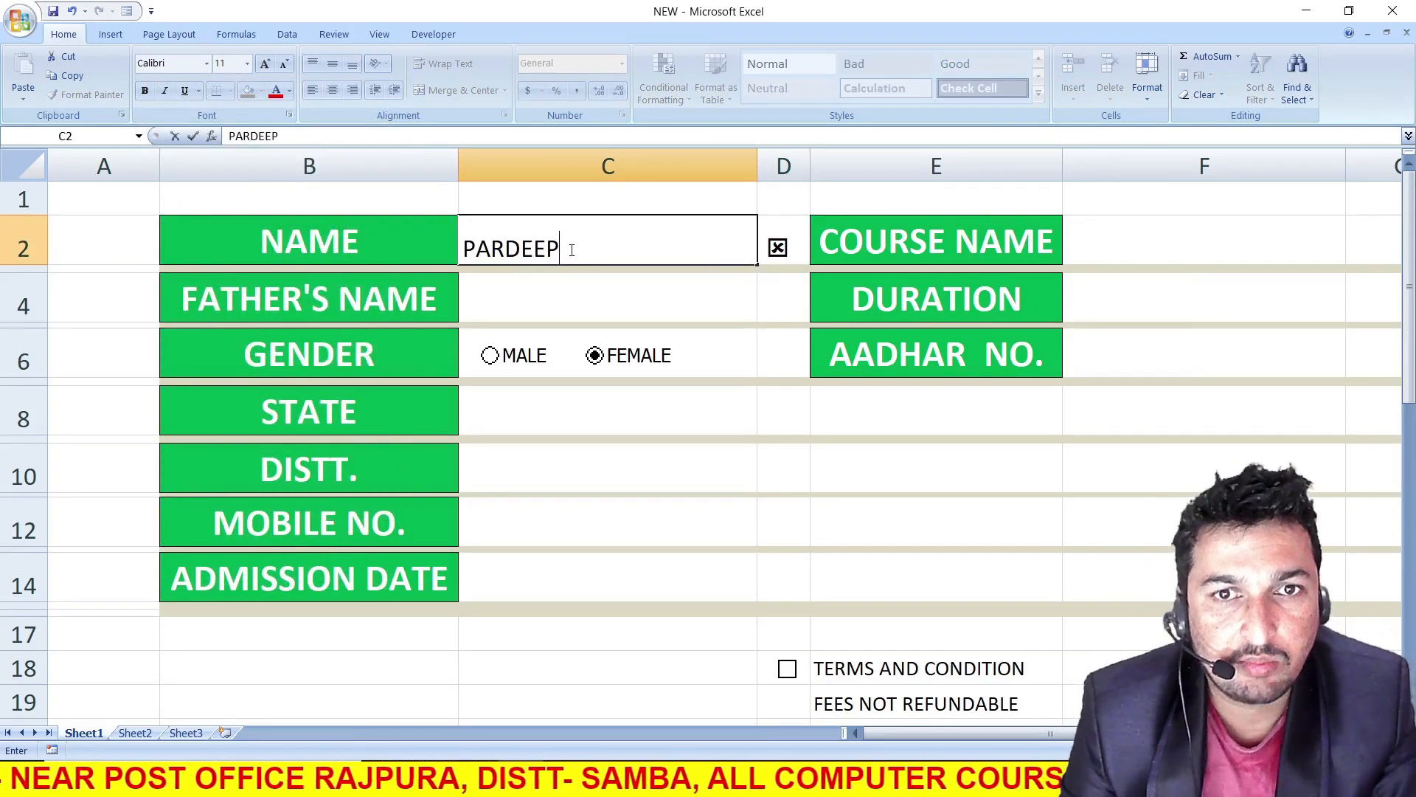
key("Return")
left_click(780, 247)
left_click(646, 246)
key("Delete")
key("Return")
Copy the D2 symbol formula into D4 beside the FATHER'S NAME entry
left_click(785, 249)
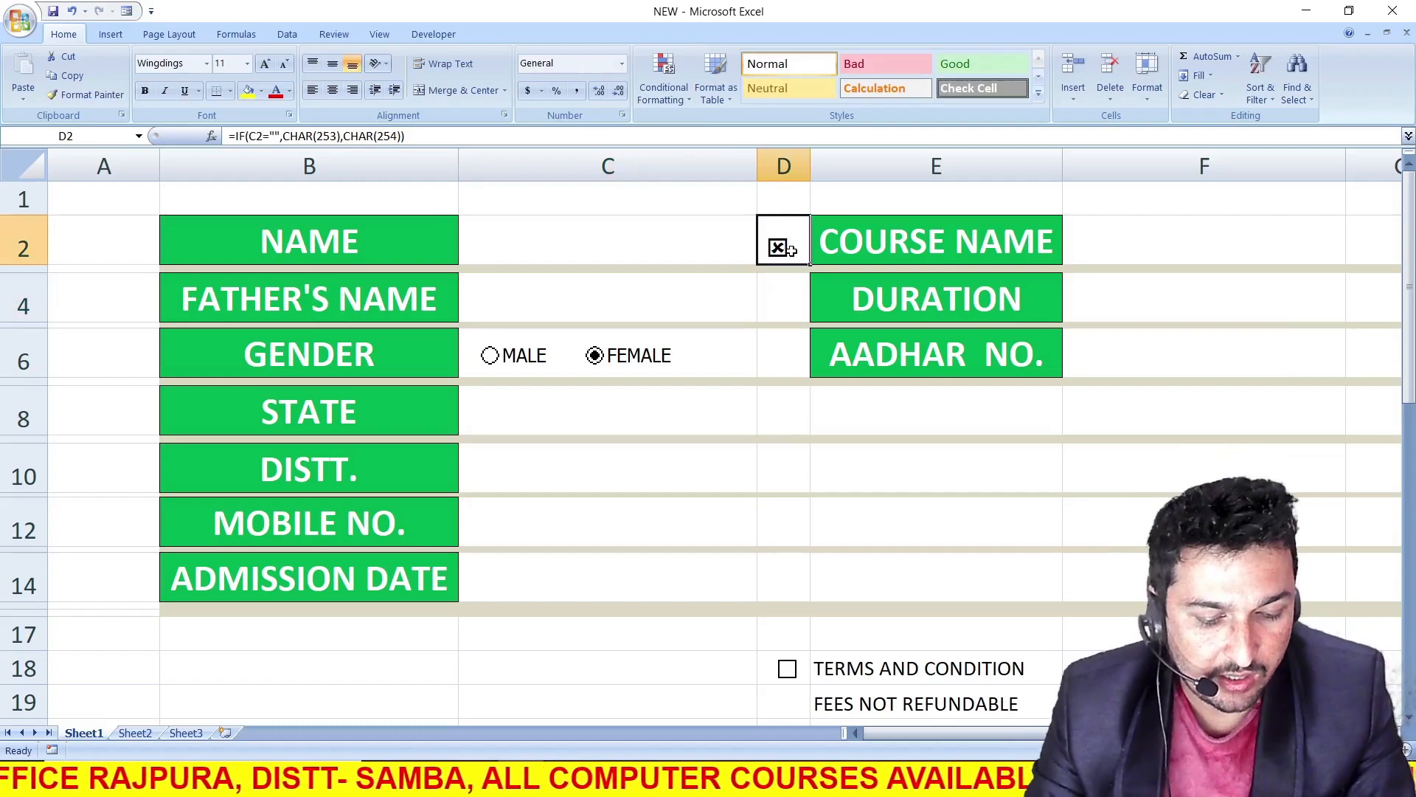
key("ctrl+c")
left_click(785, 299)
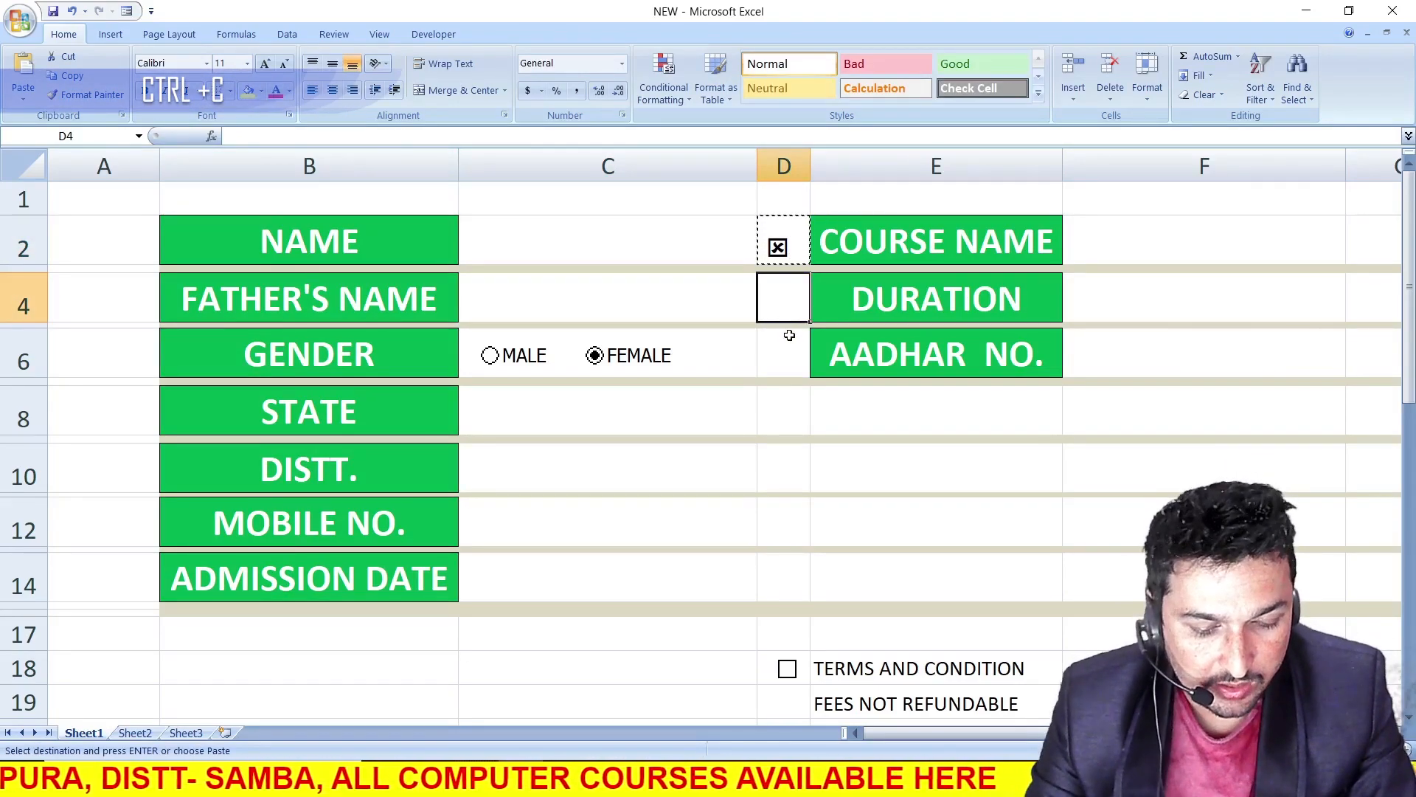
key("ctrl+v")
left_click(789, 360)
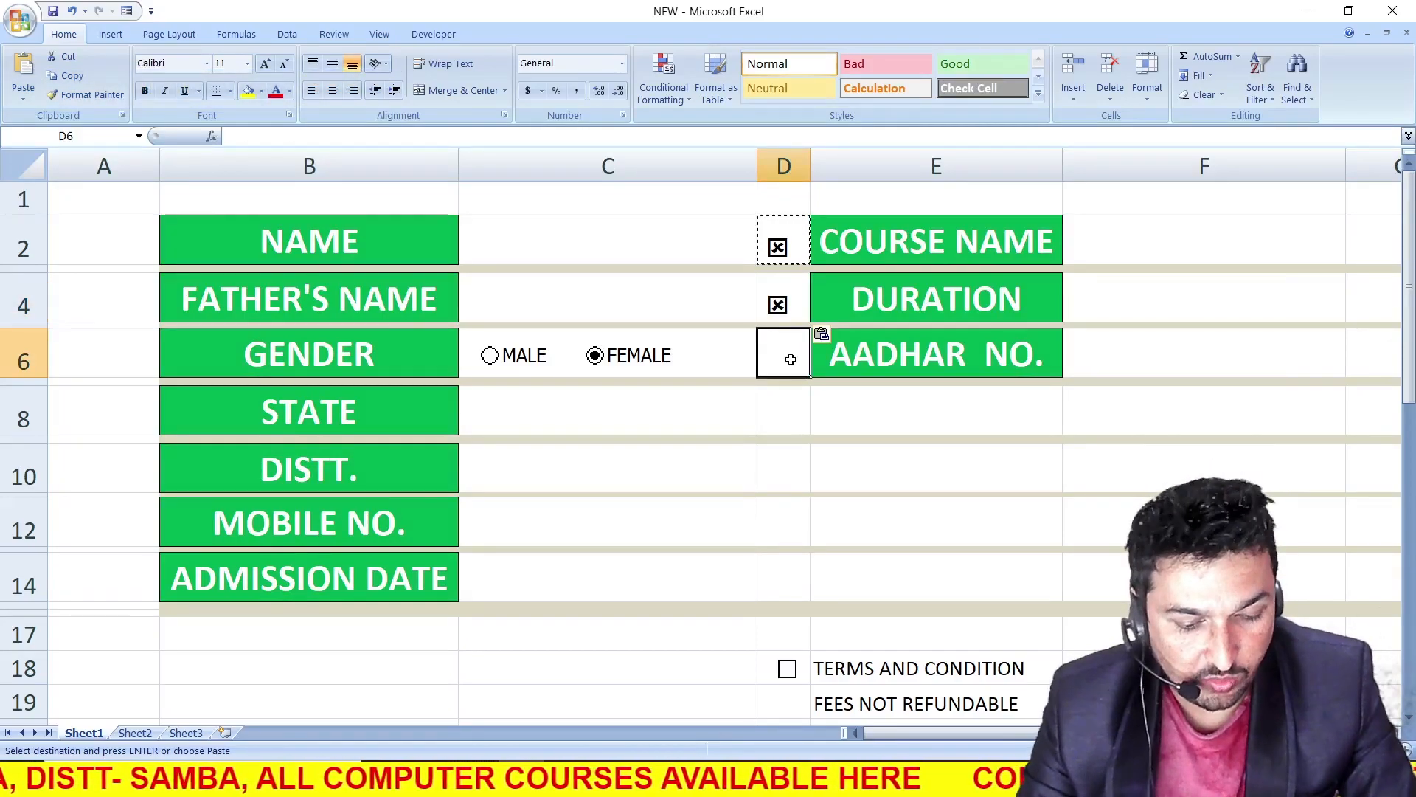
key("ctrl+v")
left_click(772, 415)
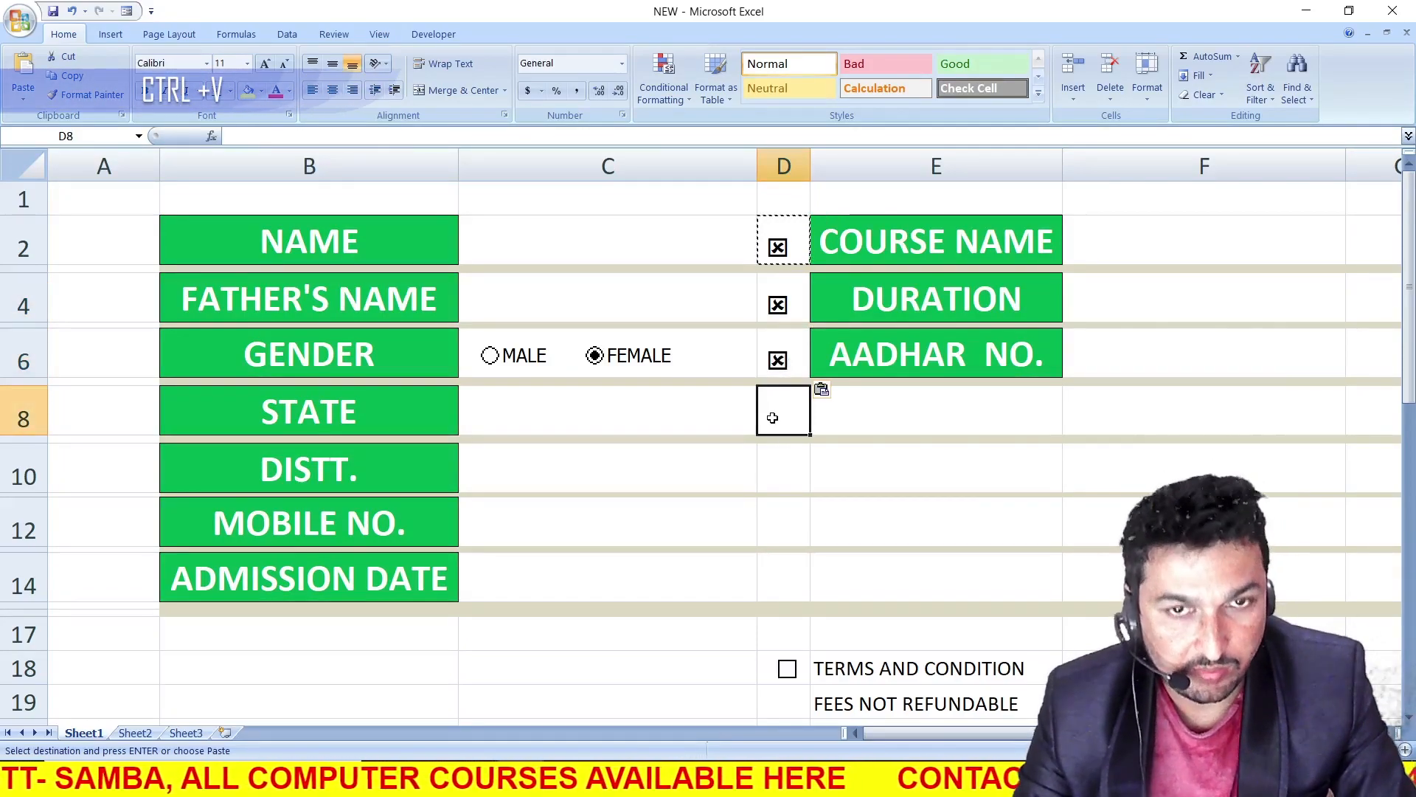
left_click(779, 360)
key("Delete")
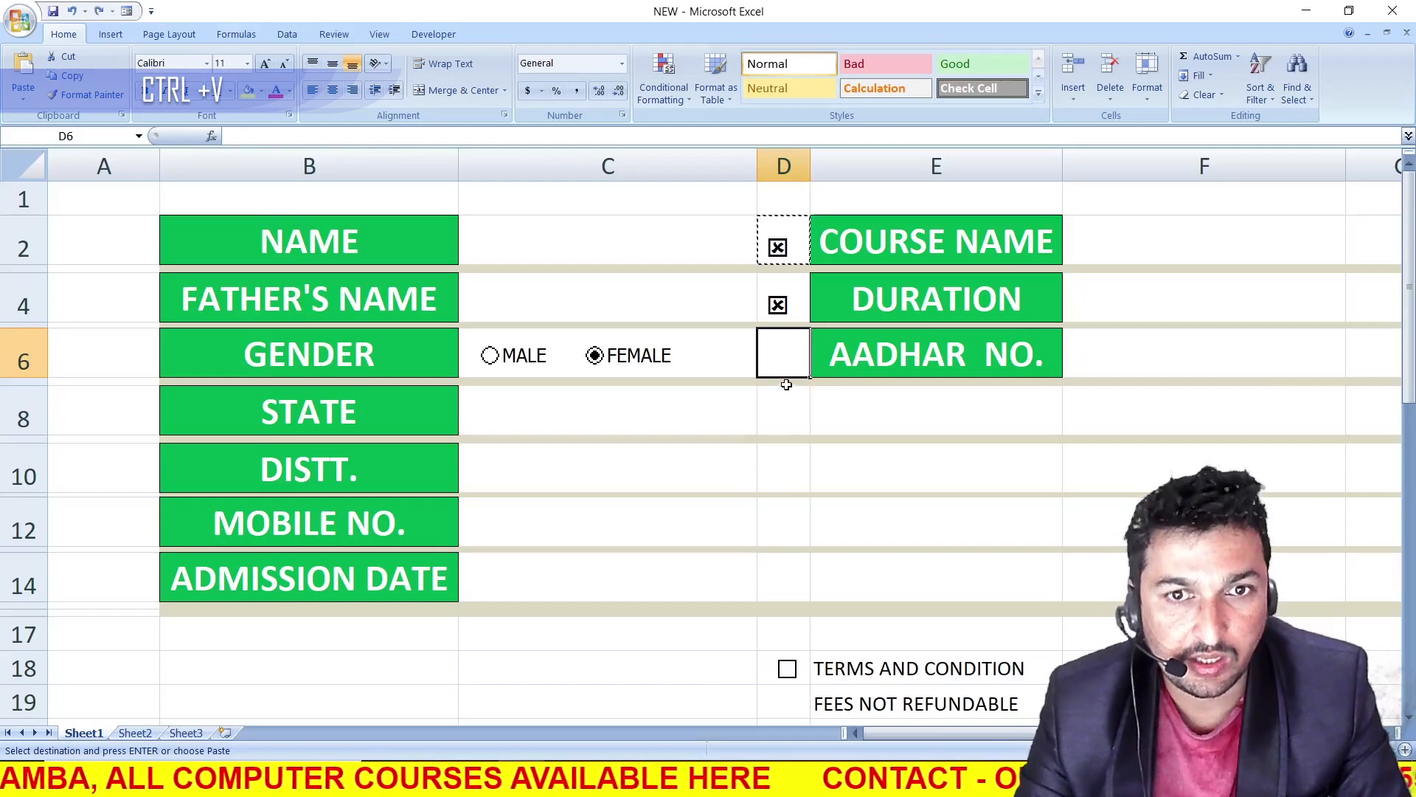
Paste the copied symbol formula into D8, D10, D12 and D14 for the STATE, DISTT., MOBILE NO. and ADMISSION DATE entries
left_click(784, 397)
key("ctrl+v")
left_click(794, 483)
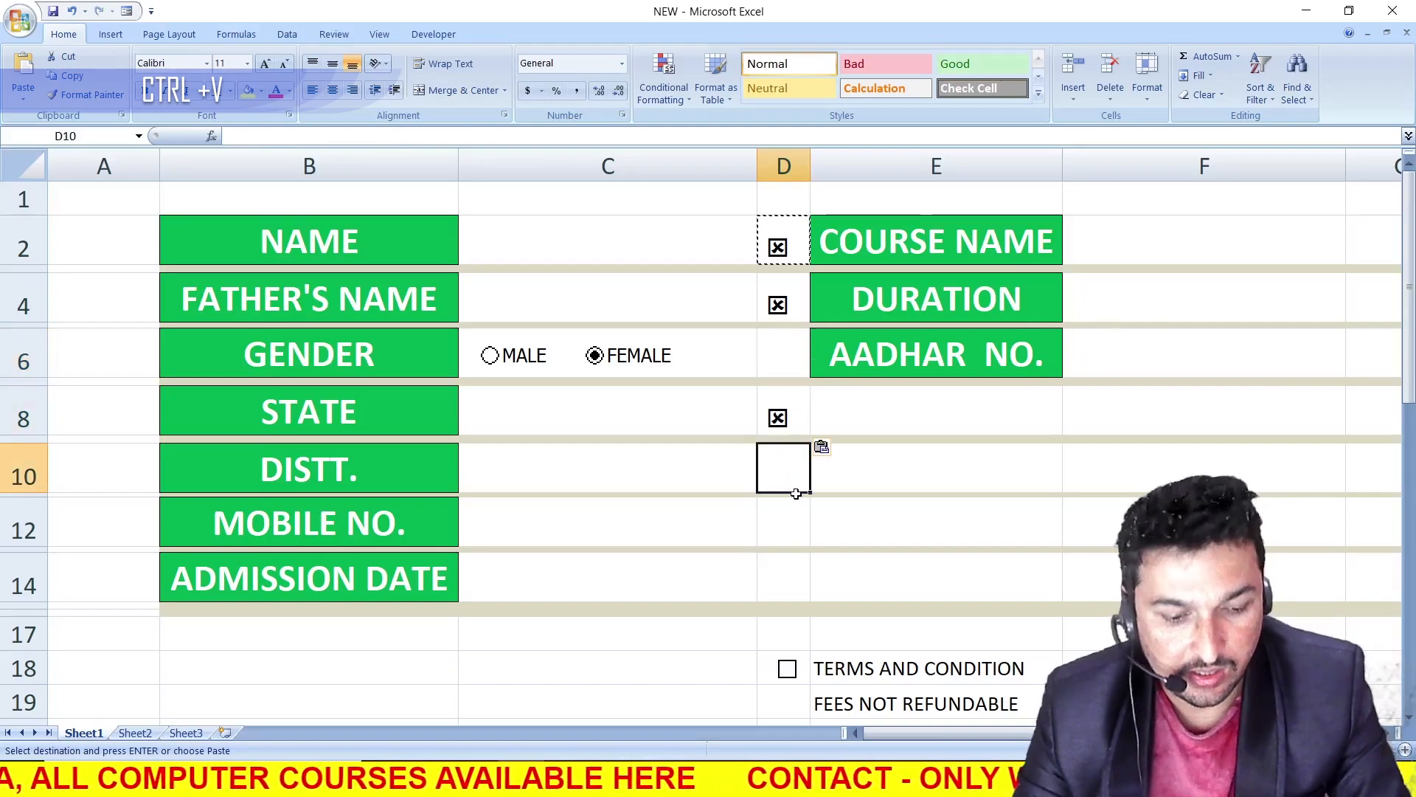
key("ctrl+v")
left_click(784, 530)
key("ctrl+v")
left_click(784, 579)
key("ctrl+v")
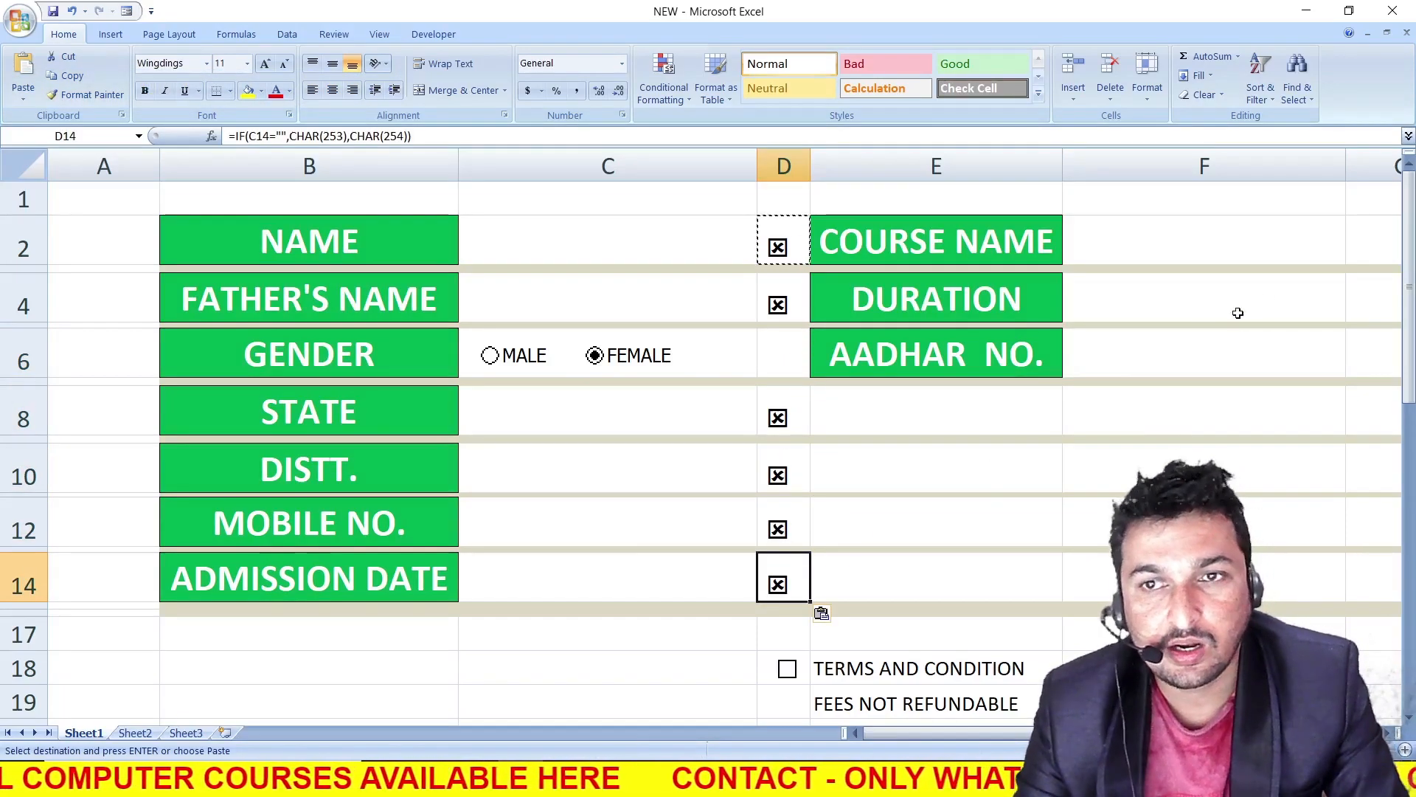
Paste the copied symbol formula into G2, G4 and G6 beside the COURSE NAME, DURATION and AADHAR NO. entries
left_click(1365, 238)
key("ctrl+v")
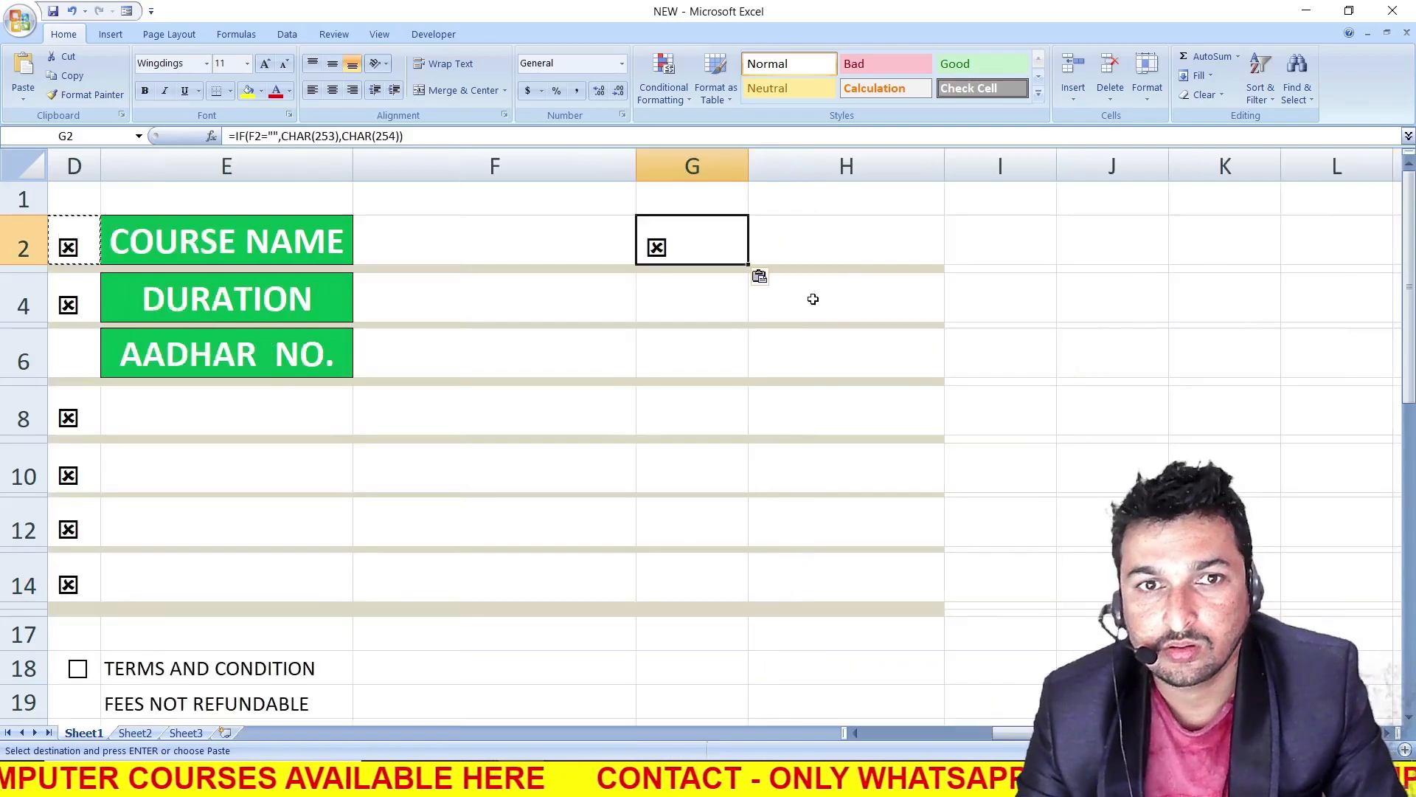
left_click(698, 294)
key("ctrl+v")
left_click(685, 354)
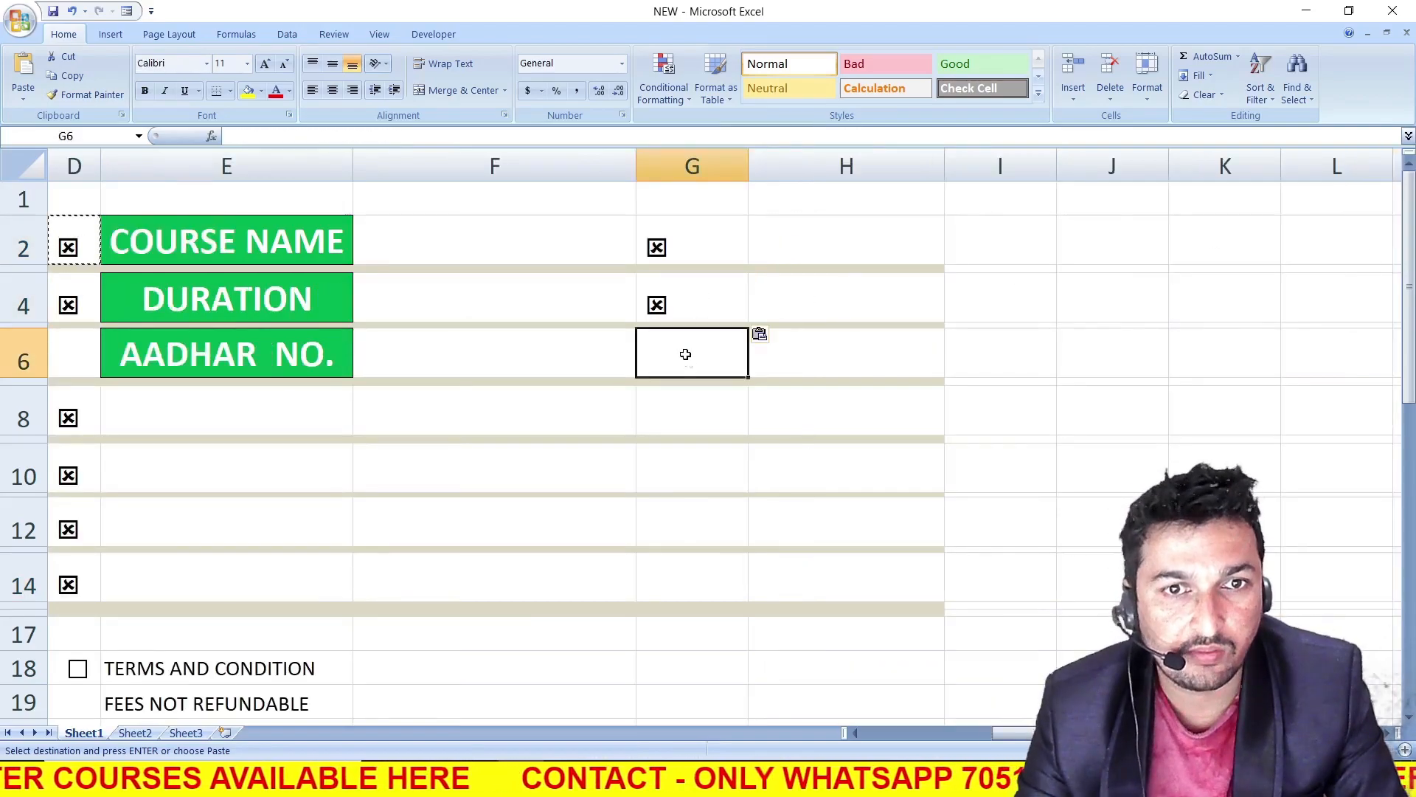
key("ctrl+v")
left_click_drag(1015, 732, 888, 736)
left_click(650, 664)
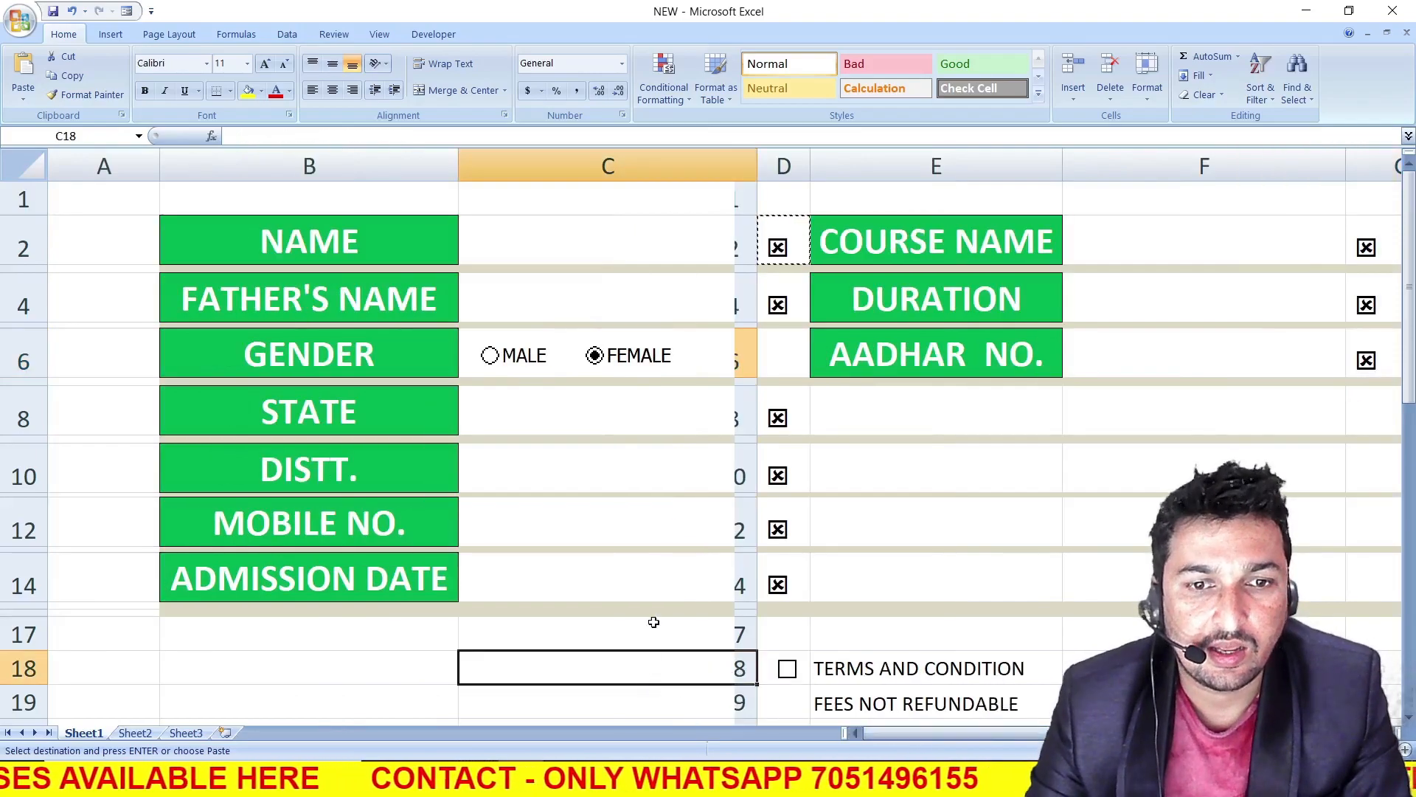
left_click(721, 184)
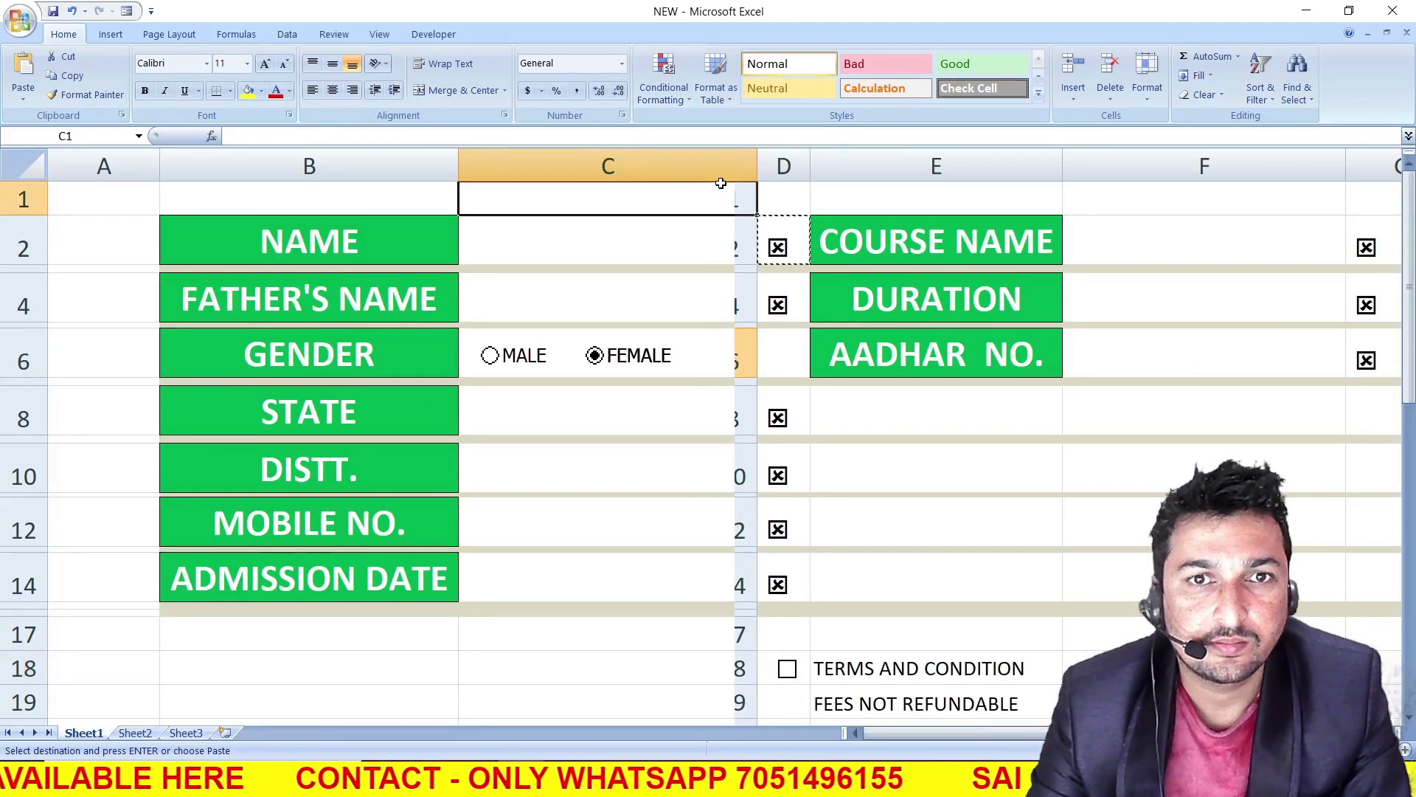
left_click(701, 250)
left_click(689, 307)
left_click(667, 260)
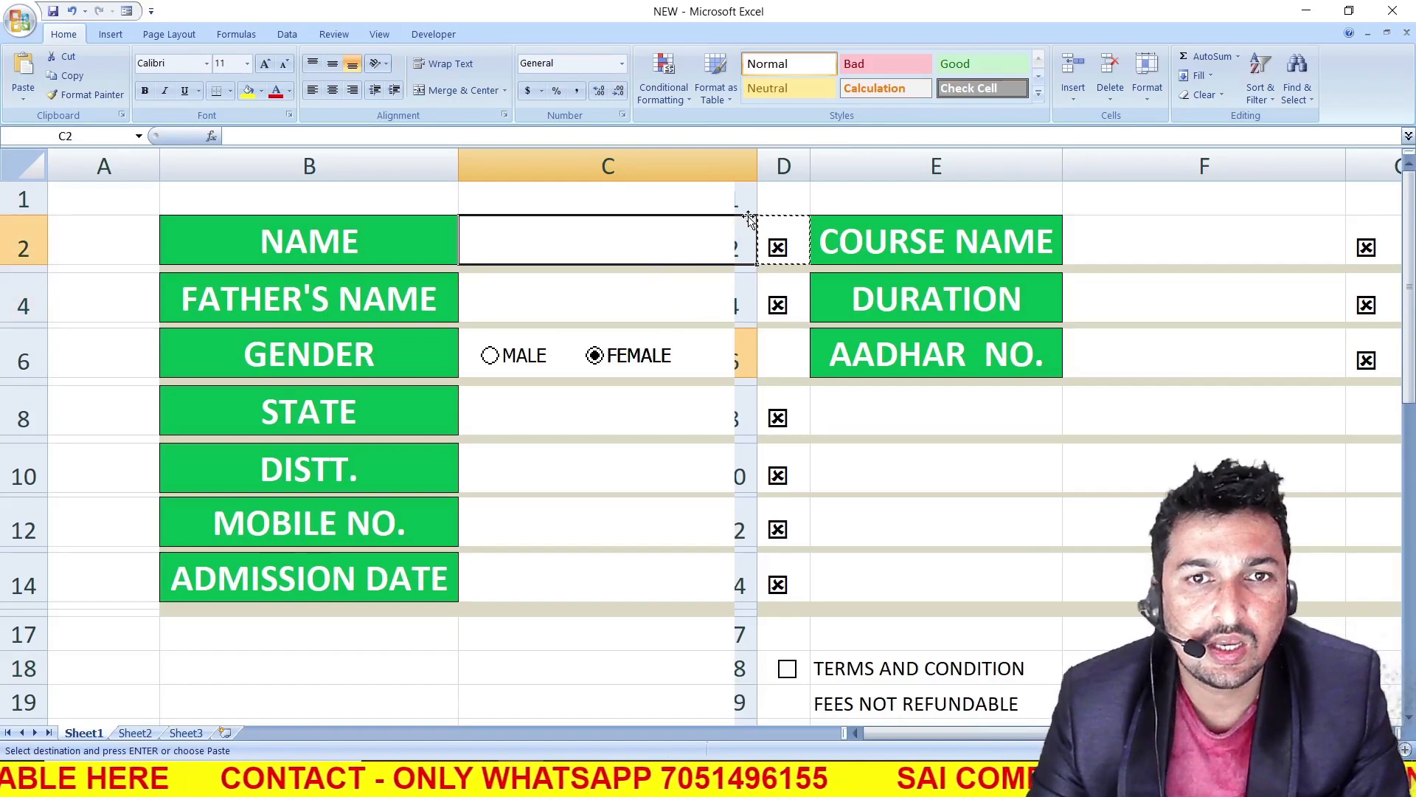
Test the D2 and D4 symbols by entering a sample name in C2 and a father's name in C4, and clear both entries
type("PARDEEP")
left_click(623, 465)
left_click(631, 303)
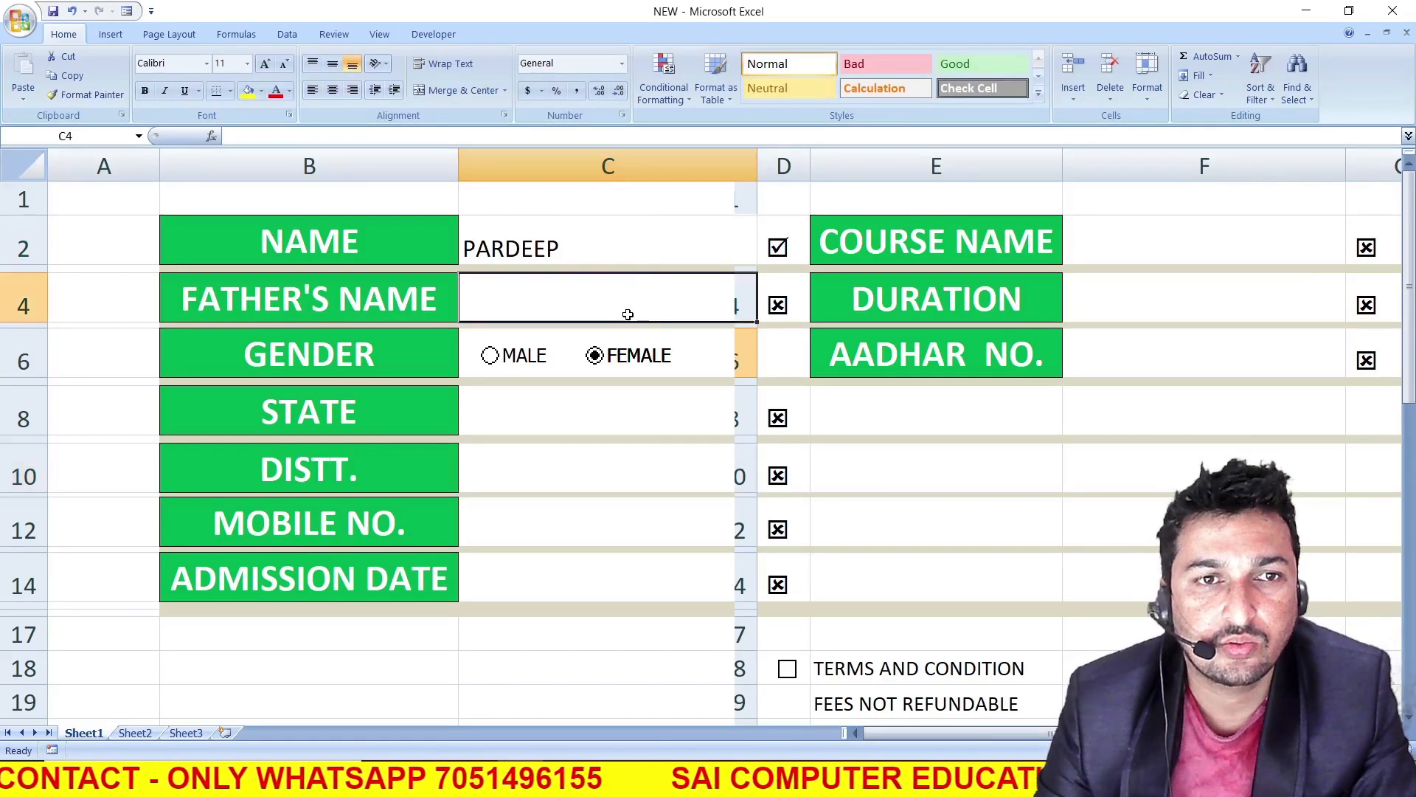
type("ASHOK")
key("Return")
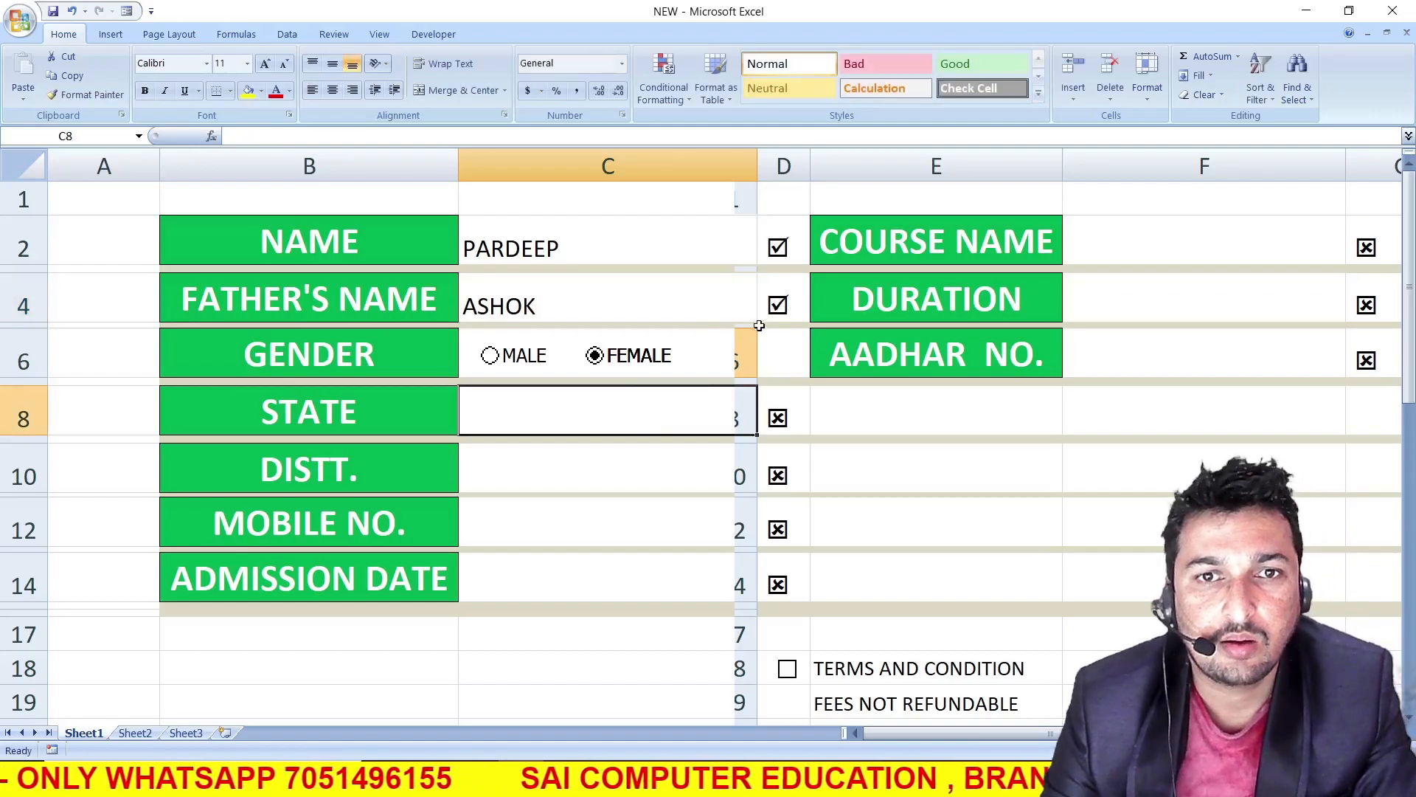
left_click(622, 295)
left_click(618, 261)
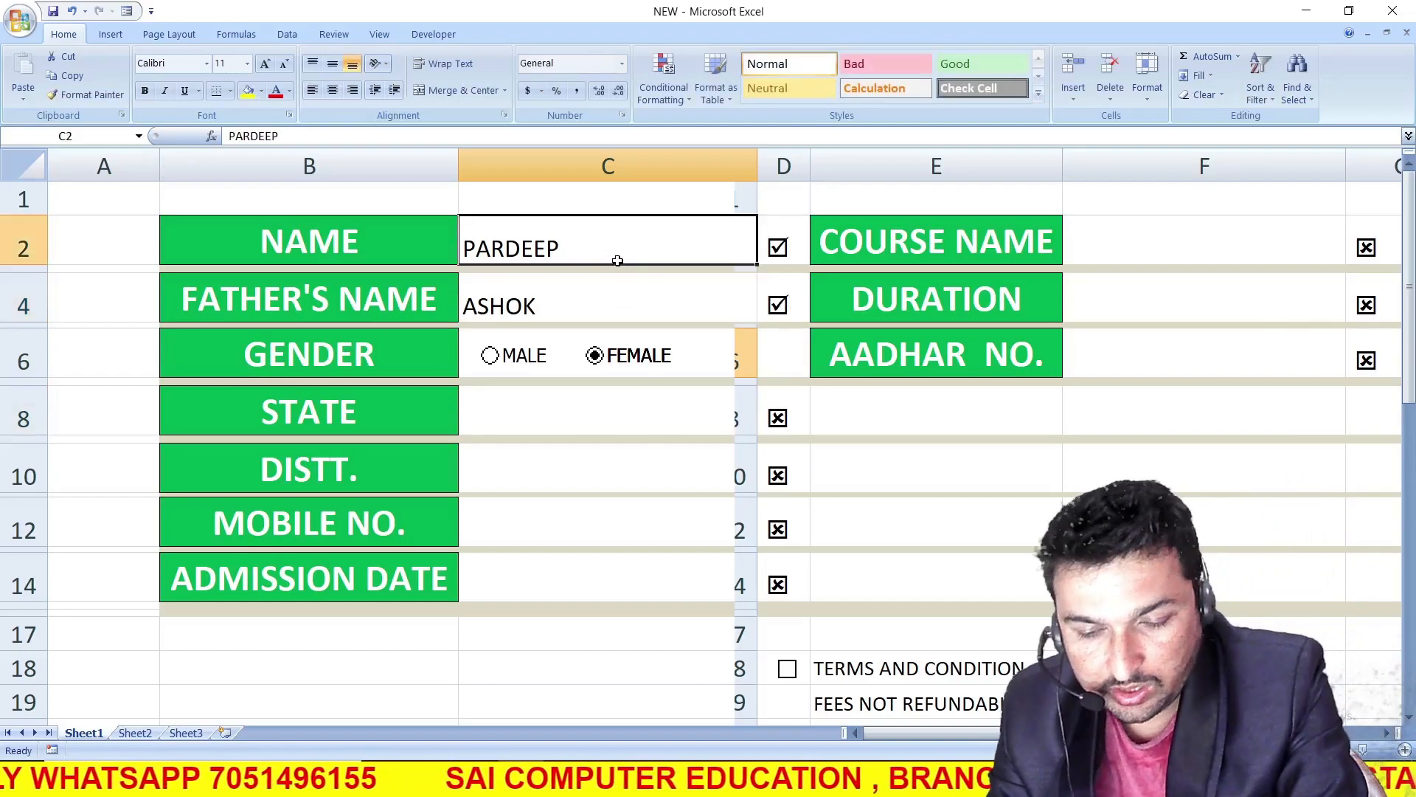
key("Delete")
left_click(610, 313)
key("Delete")
Test the STATE, DISTT., MOBILE NO. and ADMISSION DATE symbols by entering SDFG in C8 and DFG in C10, C12 and C14
left_click(618, 424)
type("SDFG")
left_click(627, 484)
type("DFG")
left_click(619, 542)
type("DFG")
left_click(610, 588)
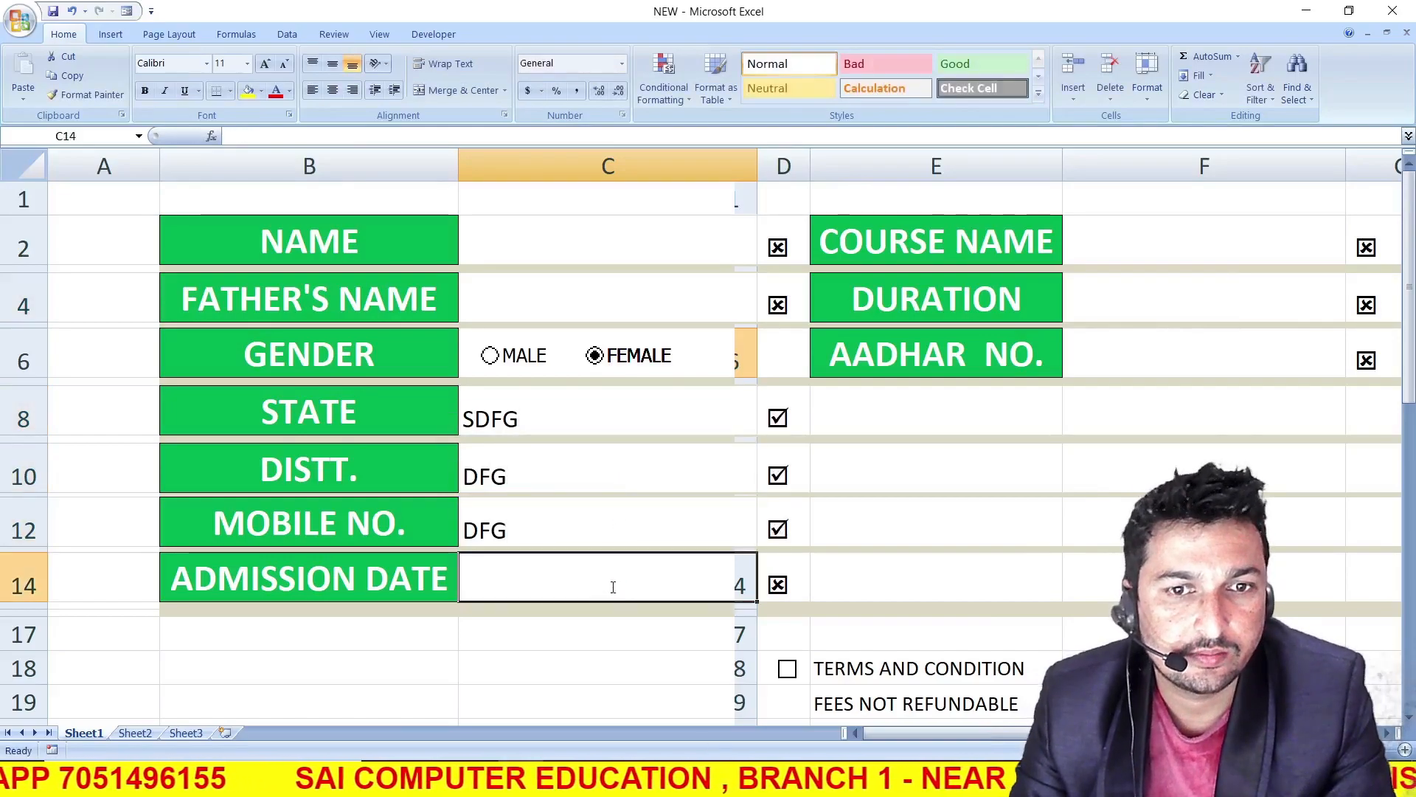
type("DFG")
left_click(575, 514)
left_click(547, 478)
left_click(542, 391)
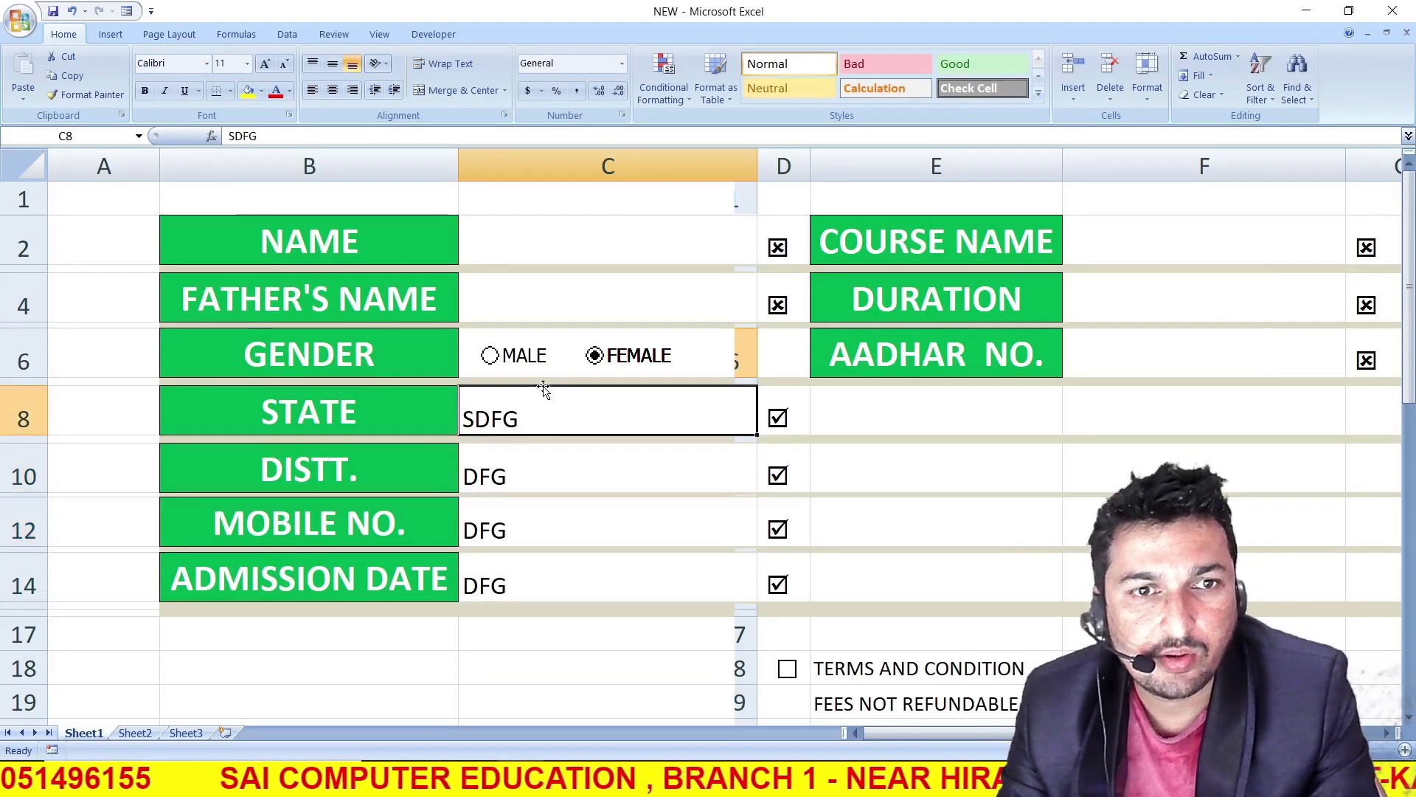
Try the MALE and FEMALE gender options, and clear the sample entries from C8, C10, C12 and C14
left_click(488, 357)
left_click(595, 356)
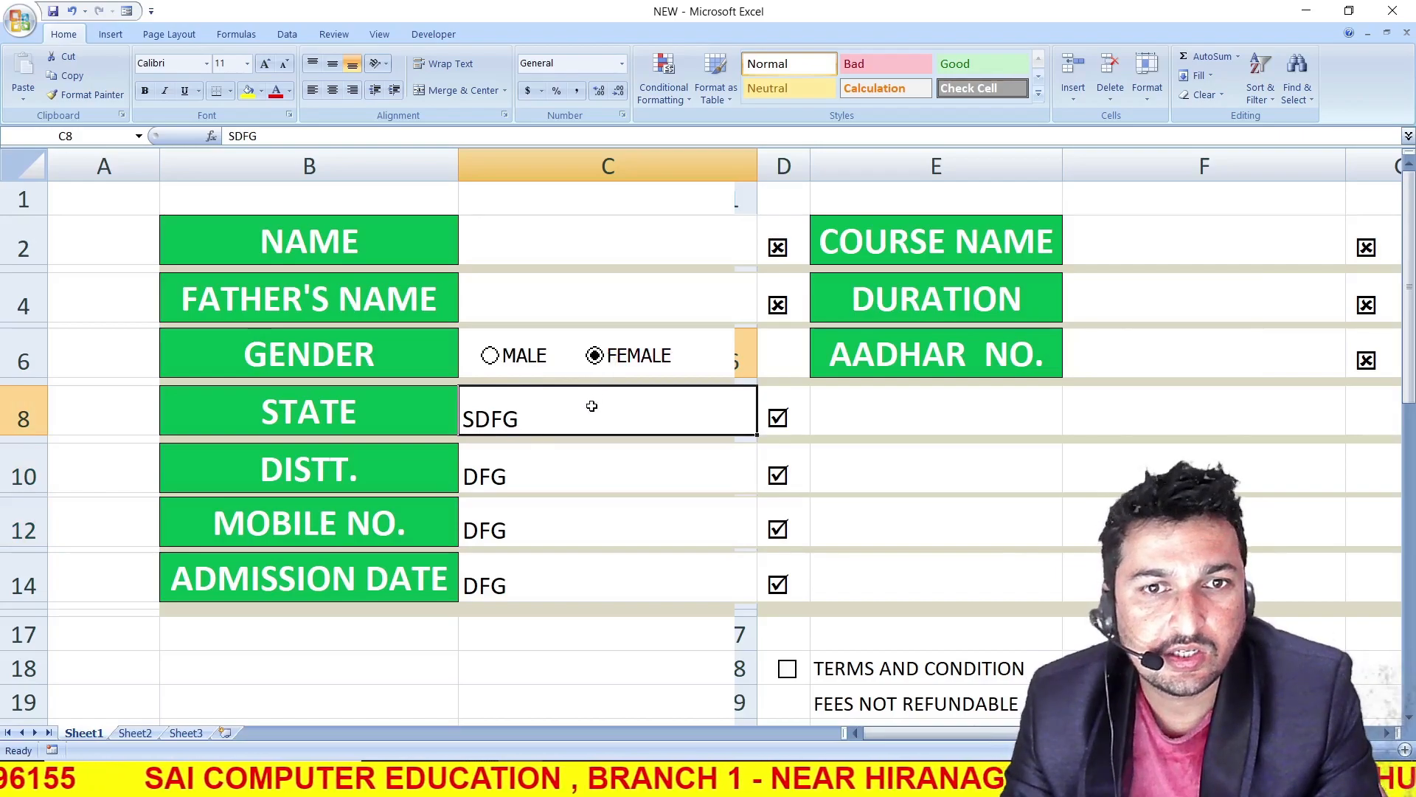
key("BackSpace")
left_click(549, 465)
key("BackSpace")
left_click(545, 520)
key("BackSpace")
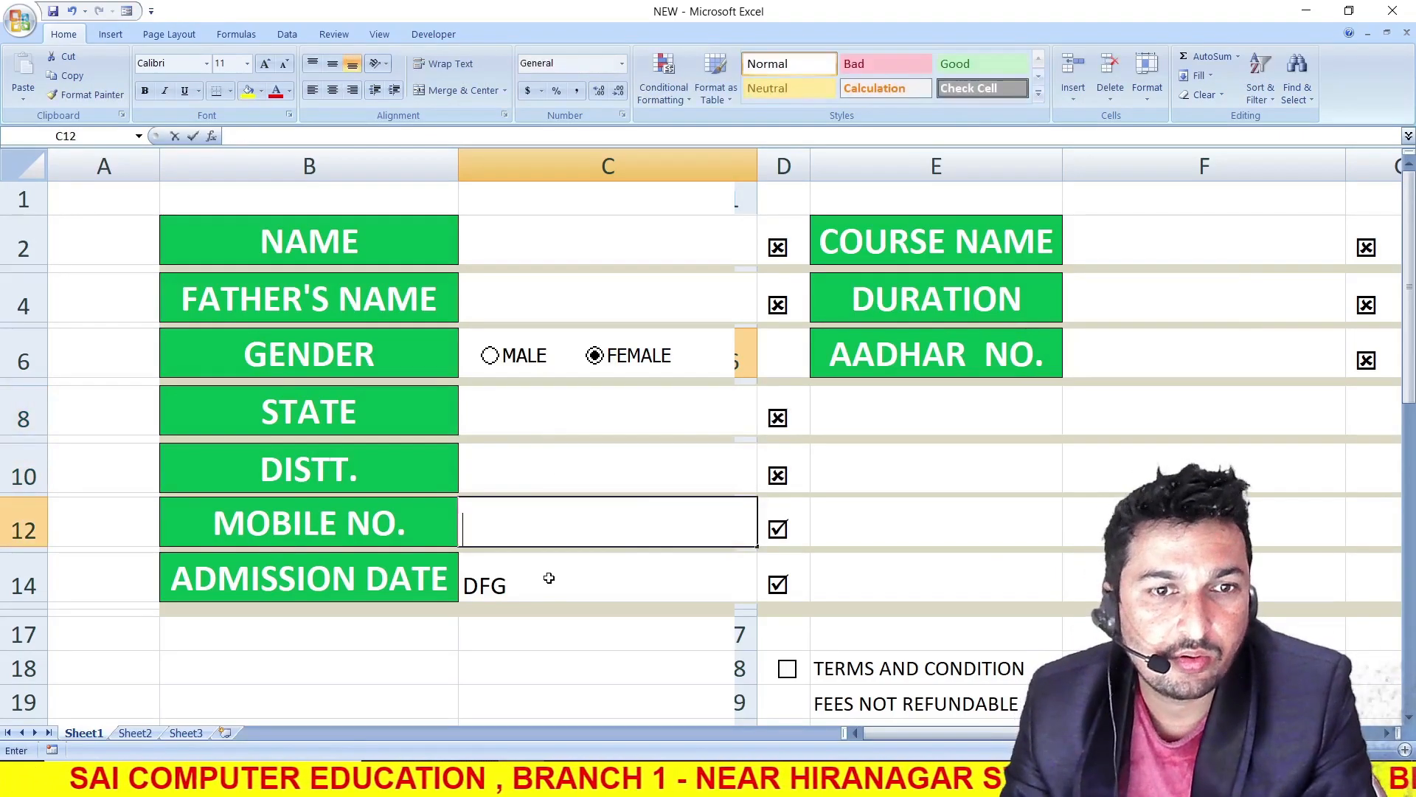
left_click(557, 579)
key("BackSpace")
left_click(604, 660)
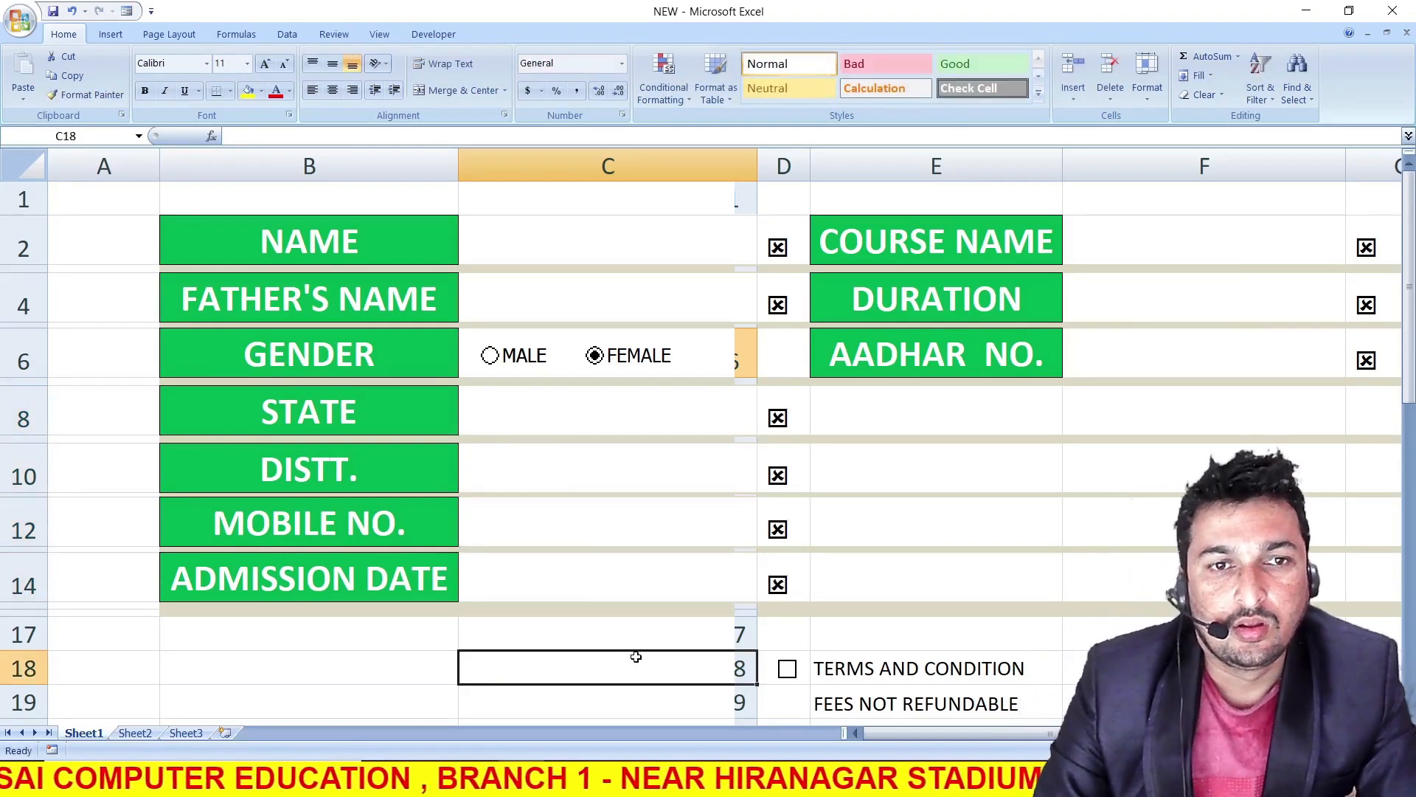
Start a data validation rule for the STATE entry cell C8 that allows a List
left_click(630, 421)
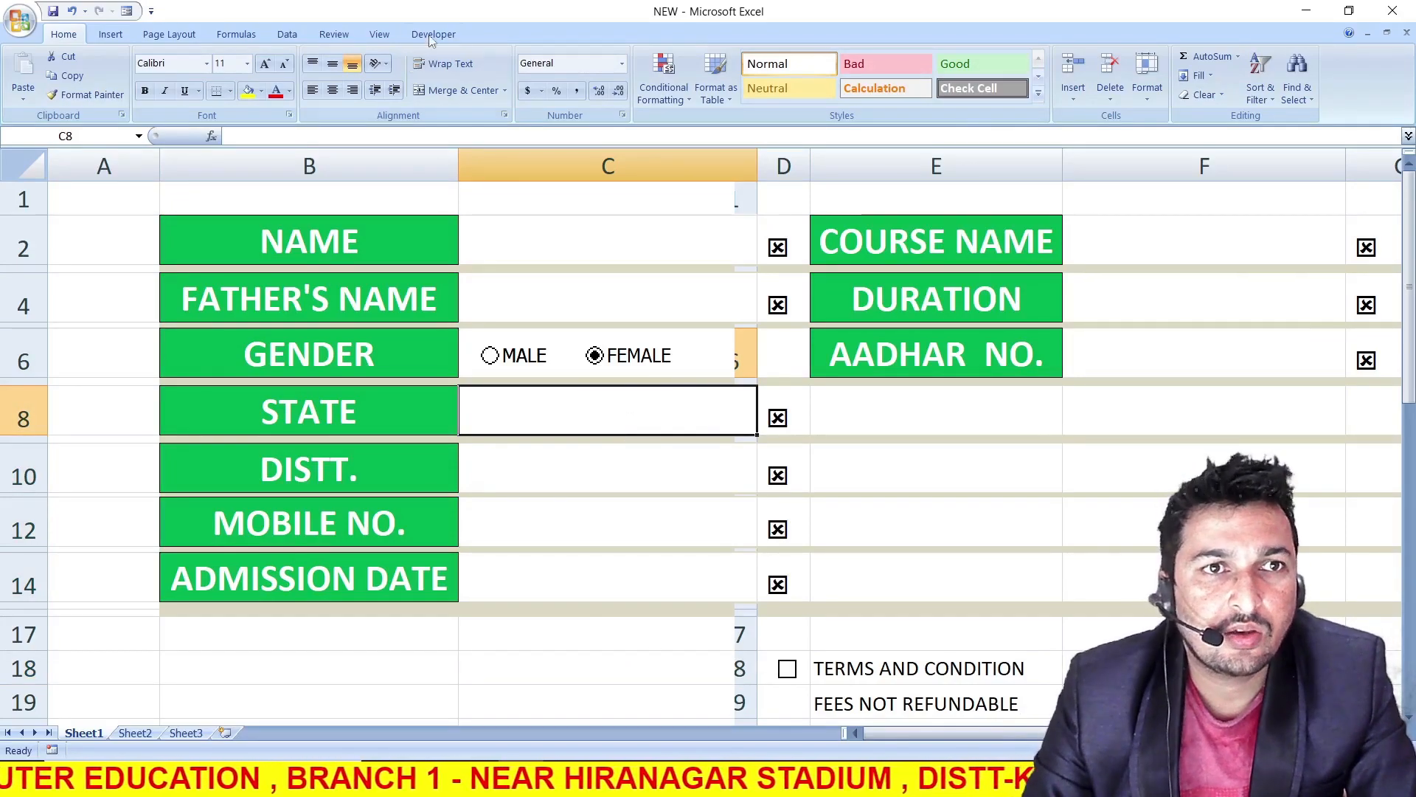
left_click(292, 36)
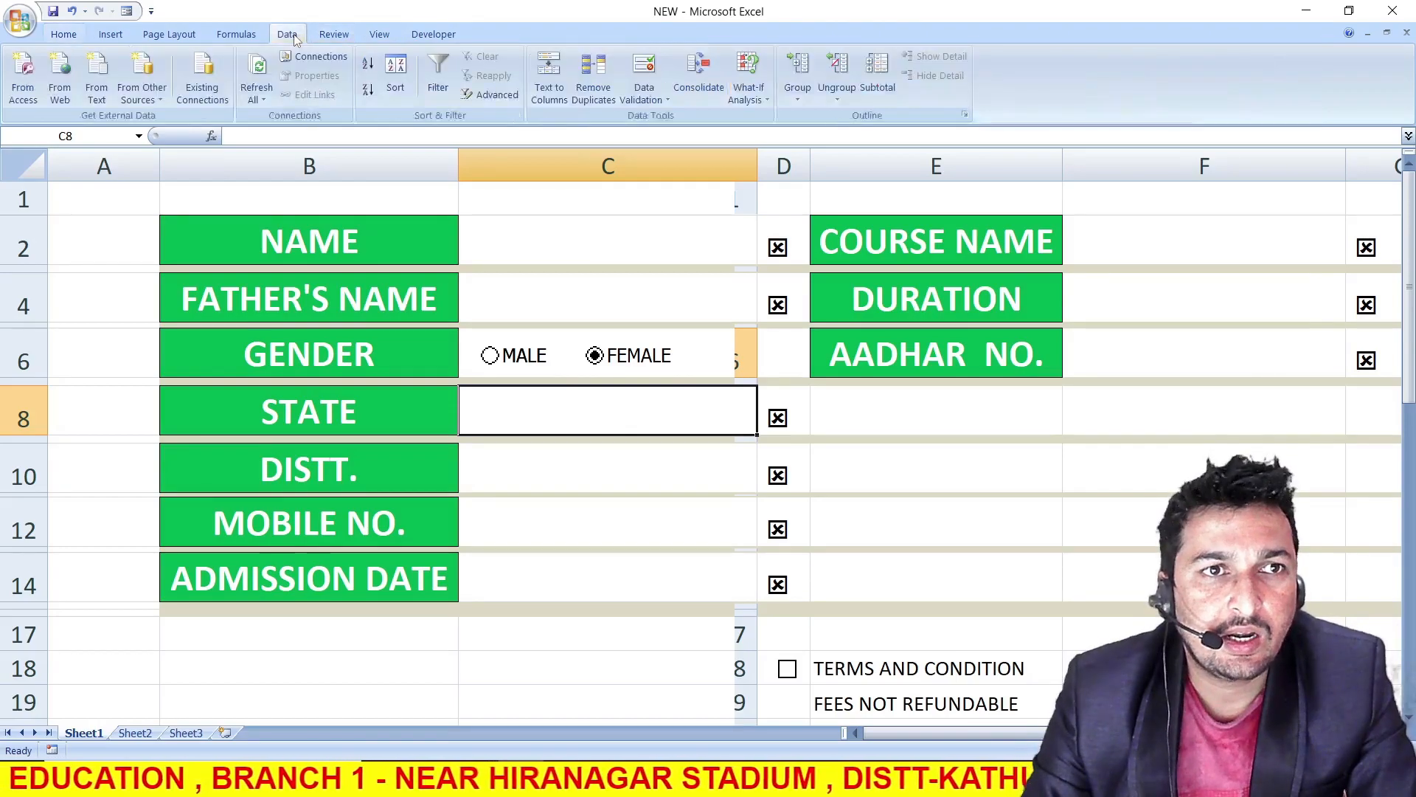
left_click(644, 89)
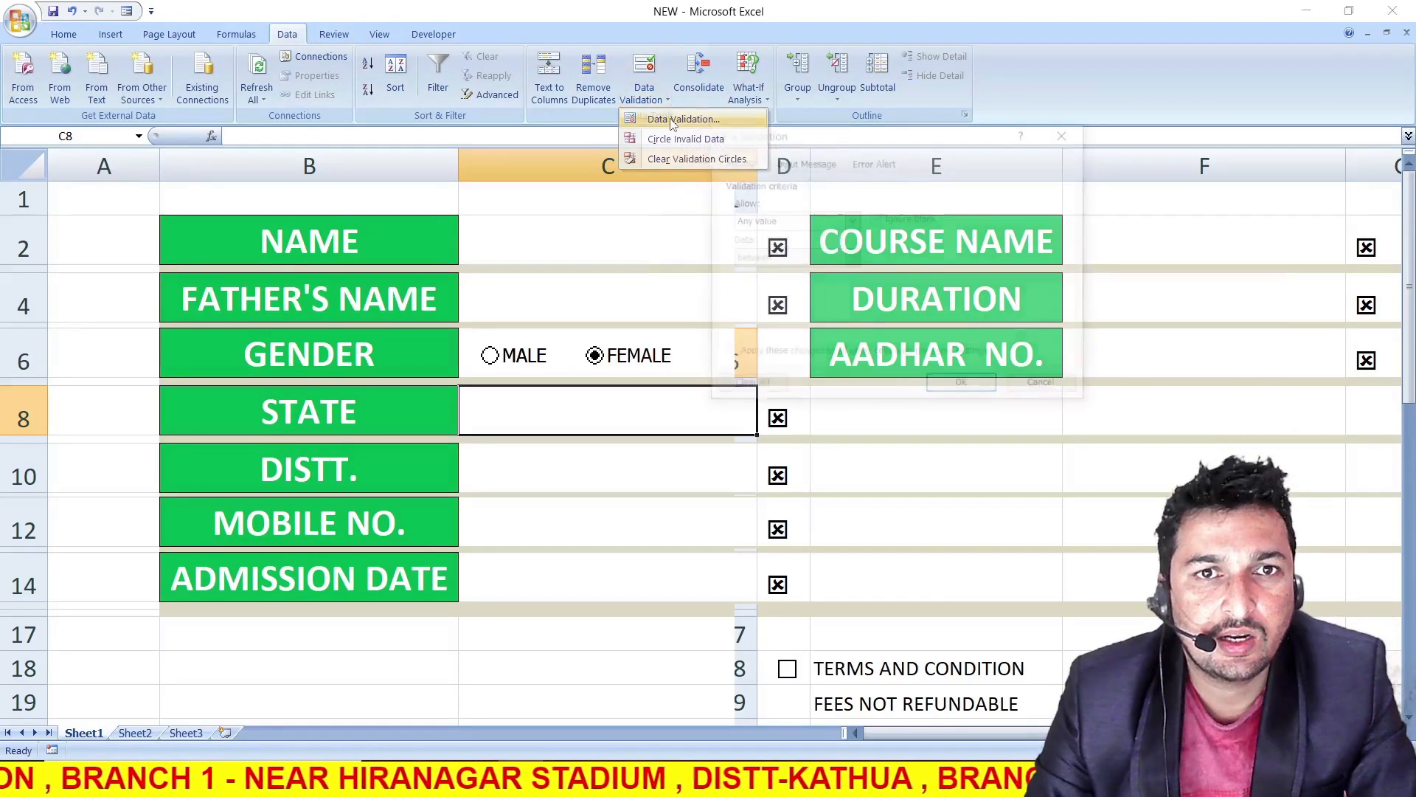
left_click(673, 120)
left_click(852, 220)
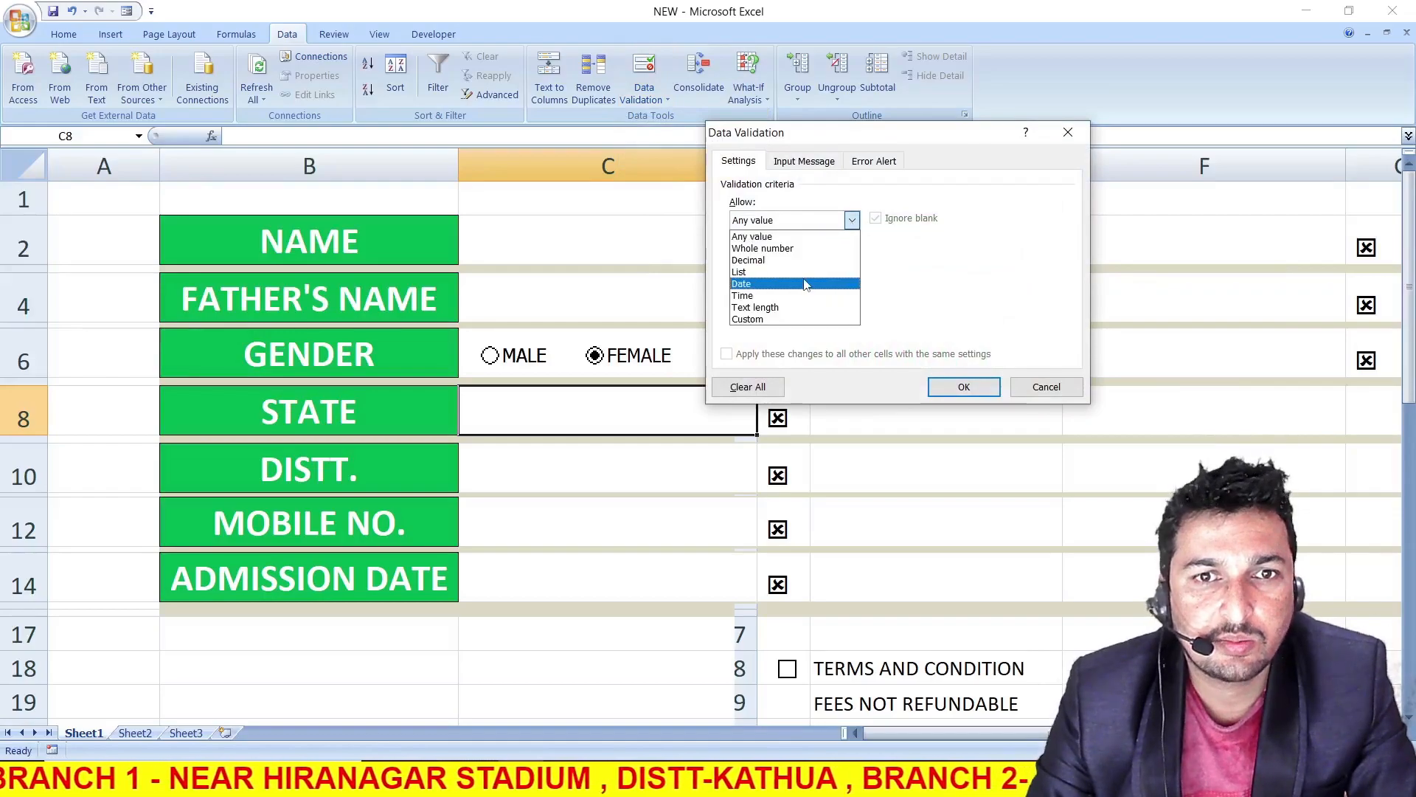
left_click(787, 273)
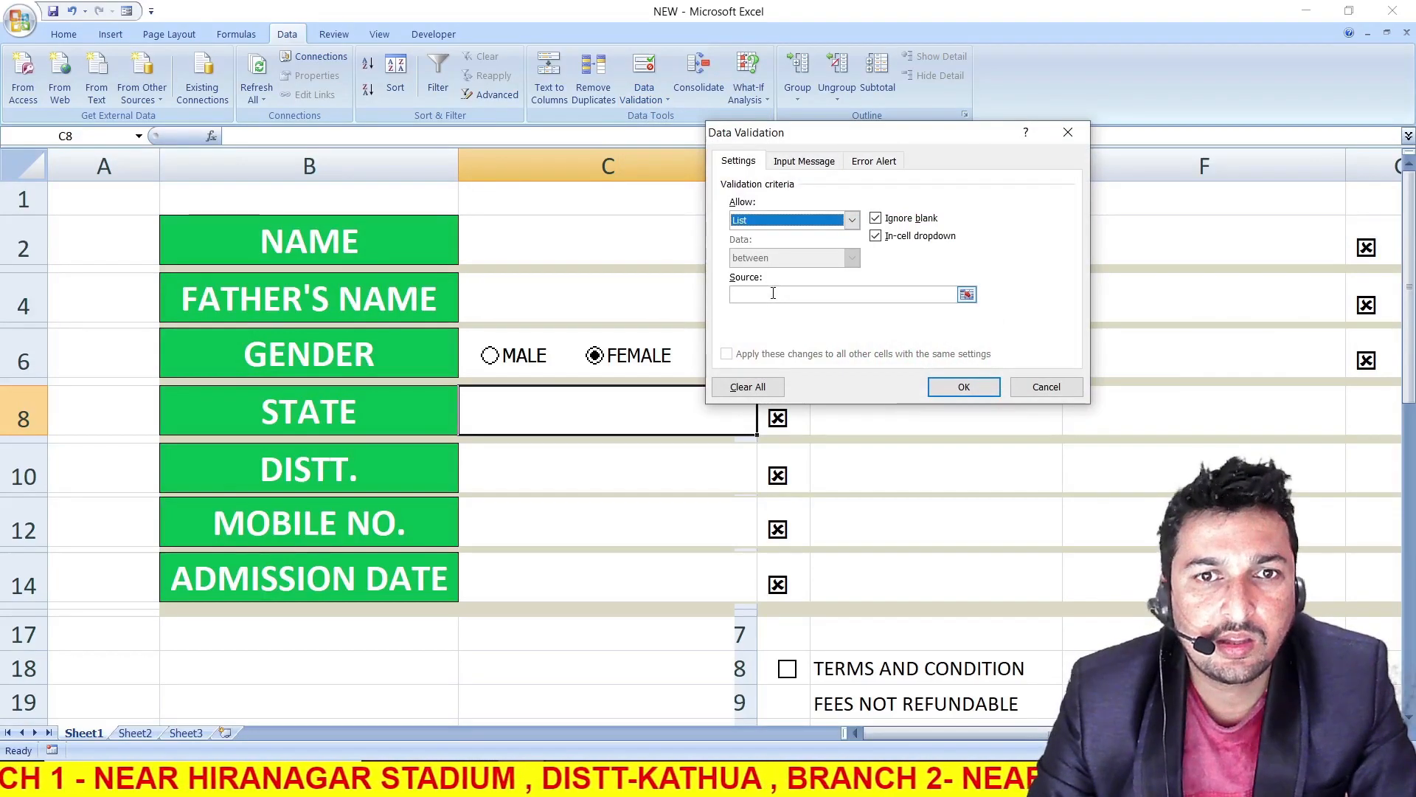
Set the STATE list source to JAMMU AND KASHMIR, PUNJAB, U.P, KARANATKA, M.P and apply the validation
left_click(773, 294)
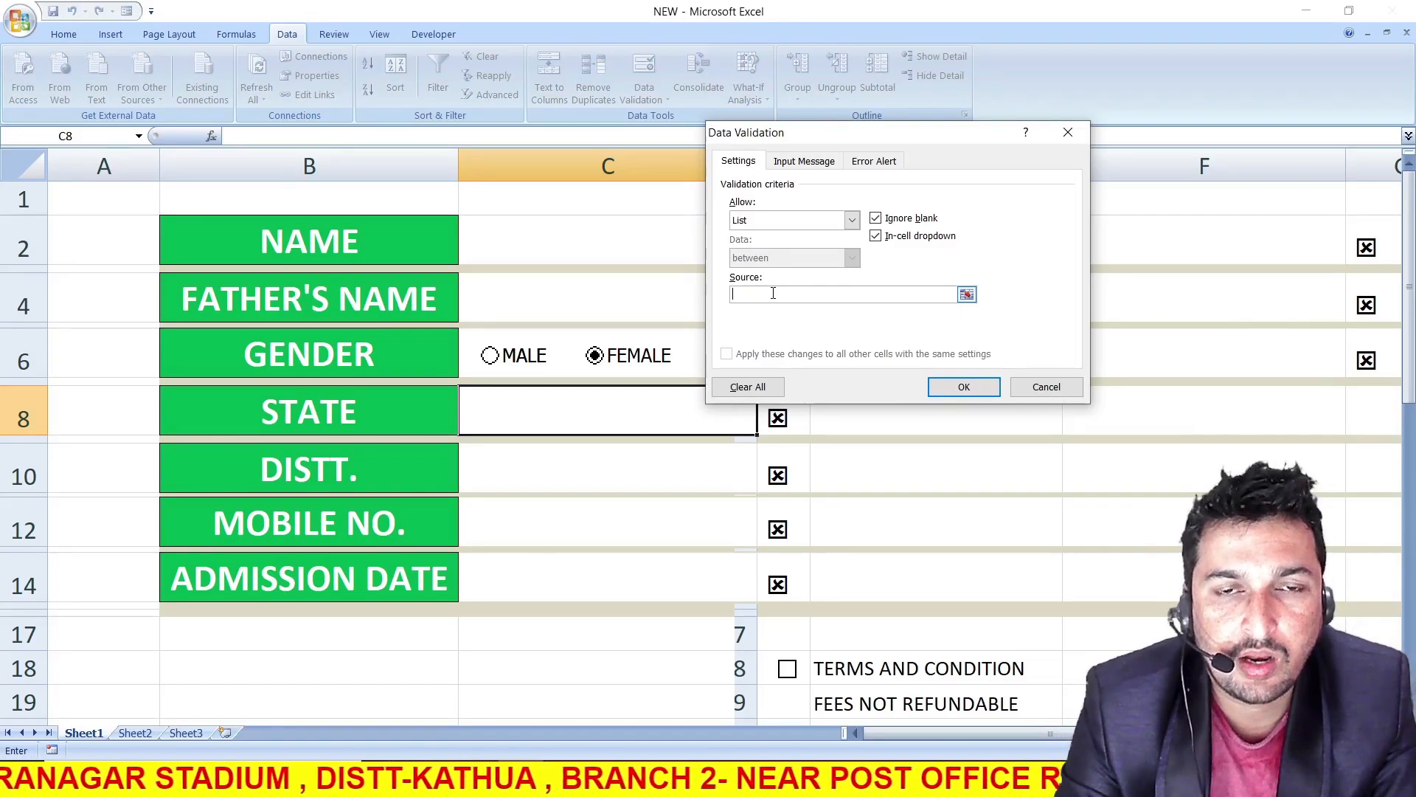
type("JAMMU AND KASHMIR,PUNJAB, U.P, KARANATKA,")
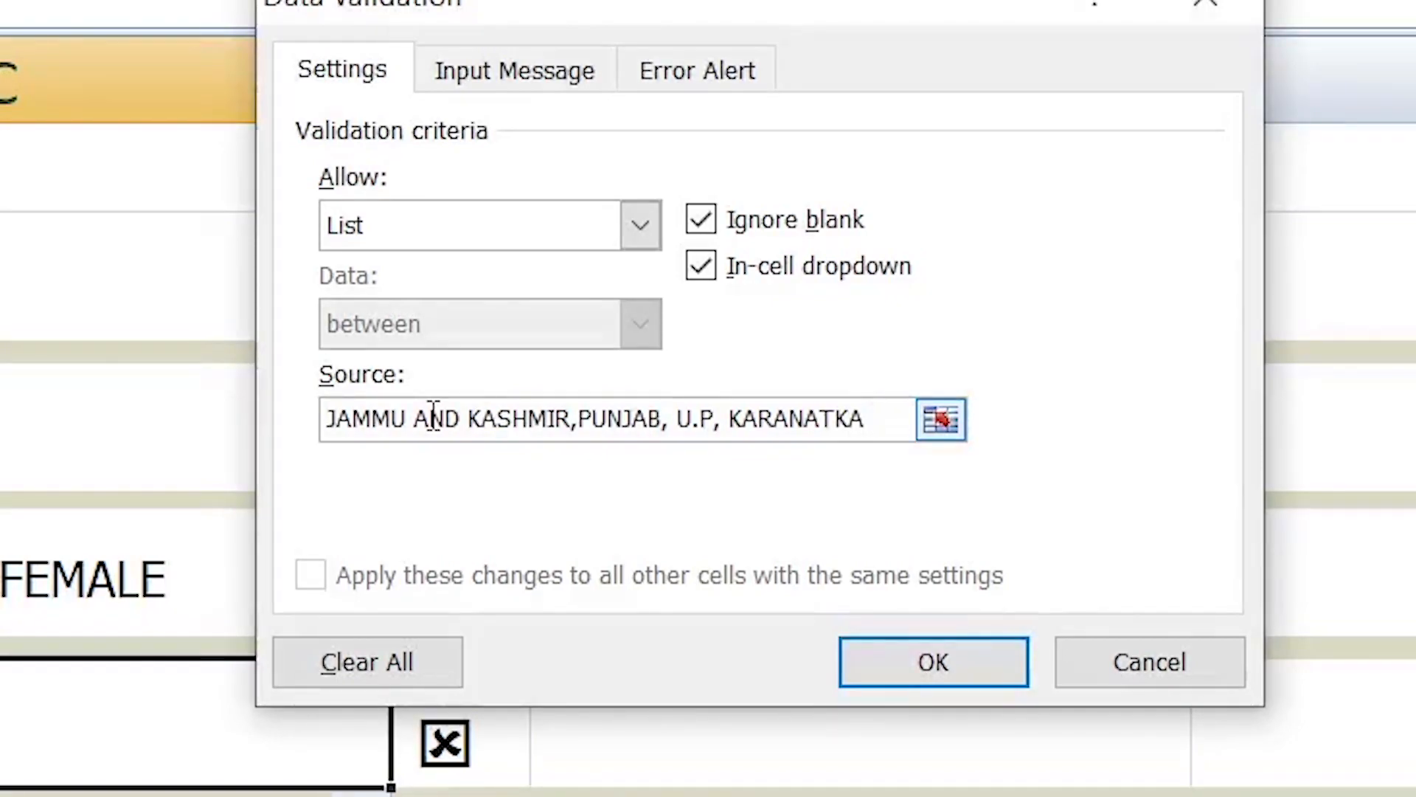
type("M.O")
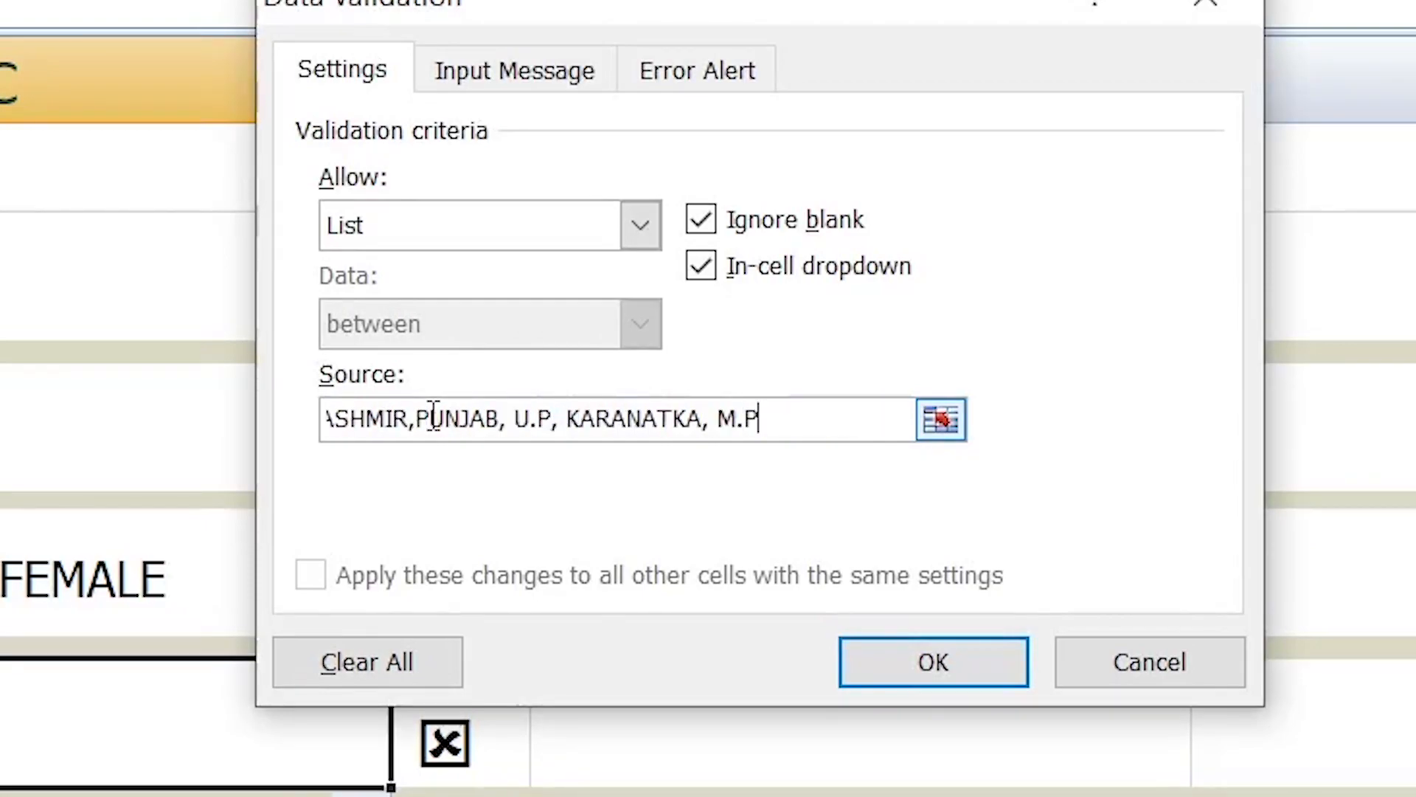
left_click_drag(791, 415, 153, 428)
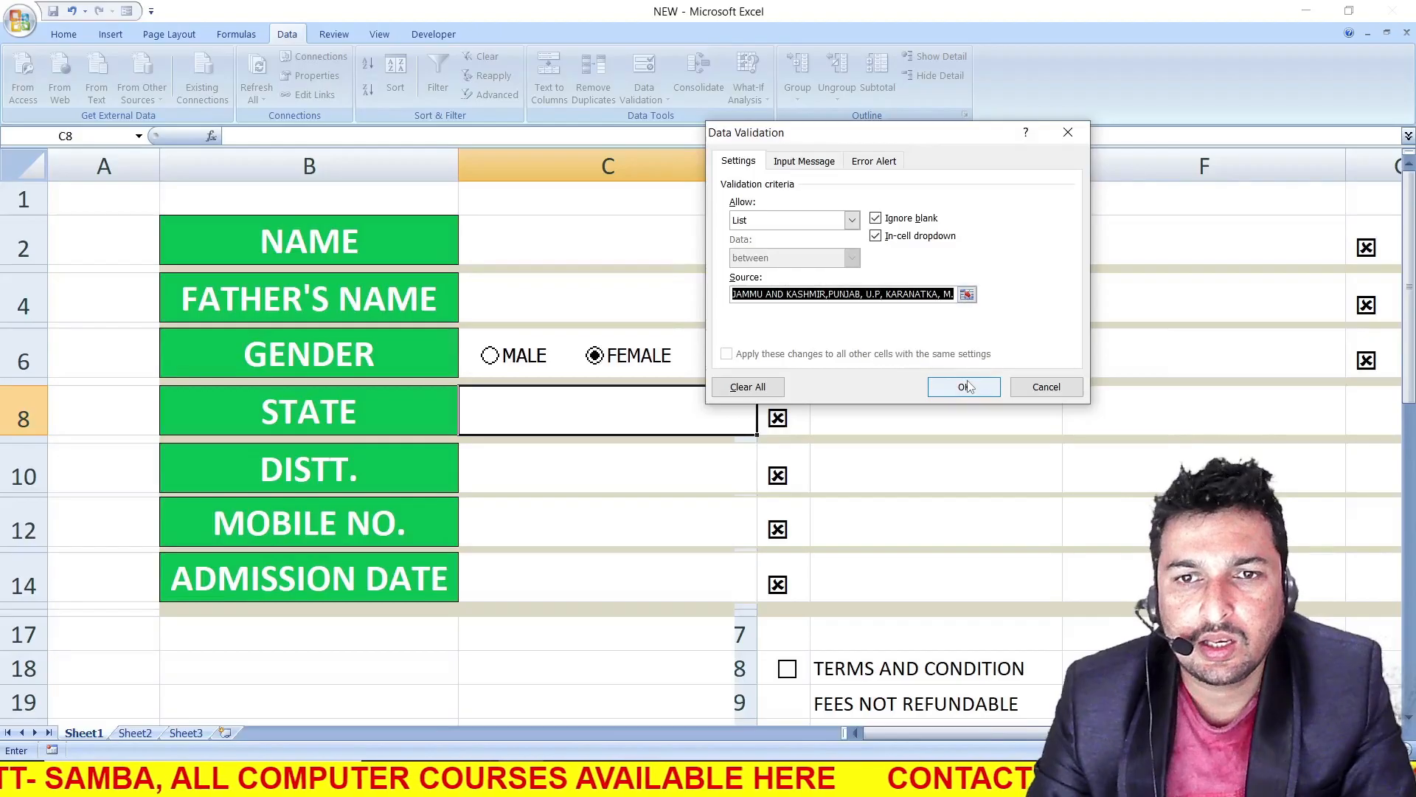
left_click(938, 663)
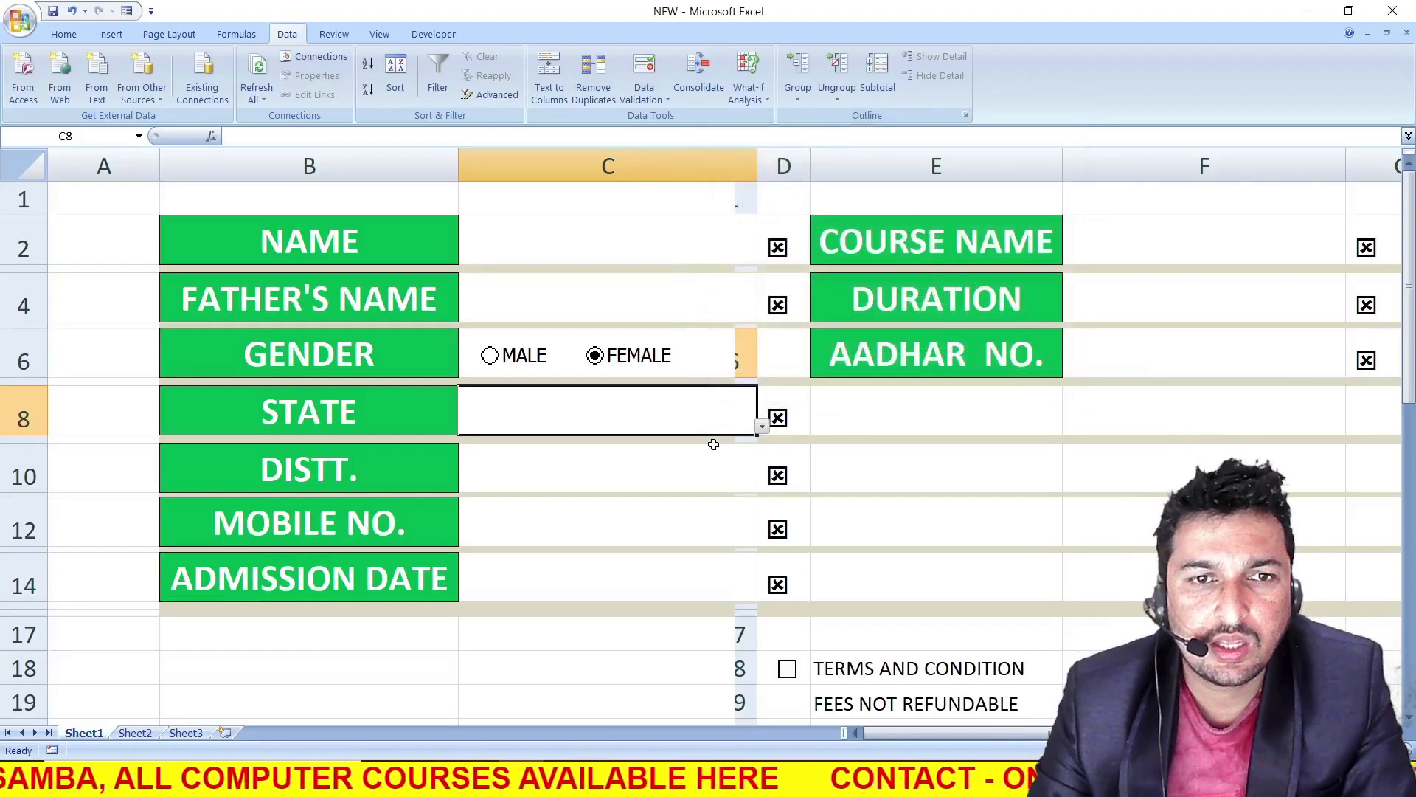
Choose JAMMU AND KASHMIR from the STATE drop-down list in C8
left_click(762, 426)
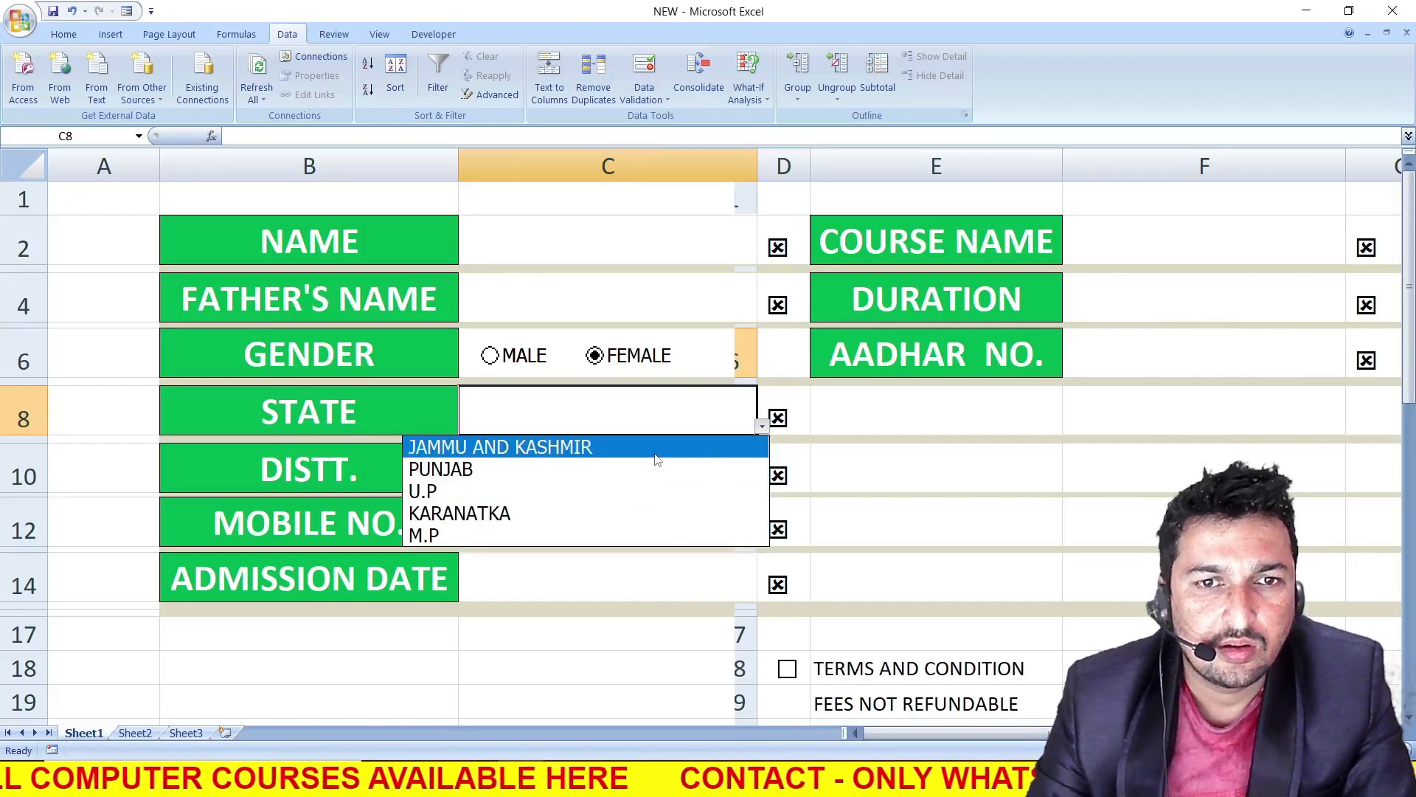
left_click(656, 459)
left_click(762, 427)
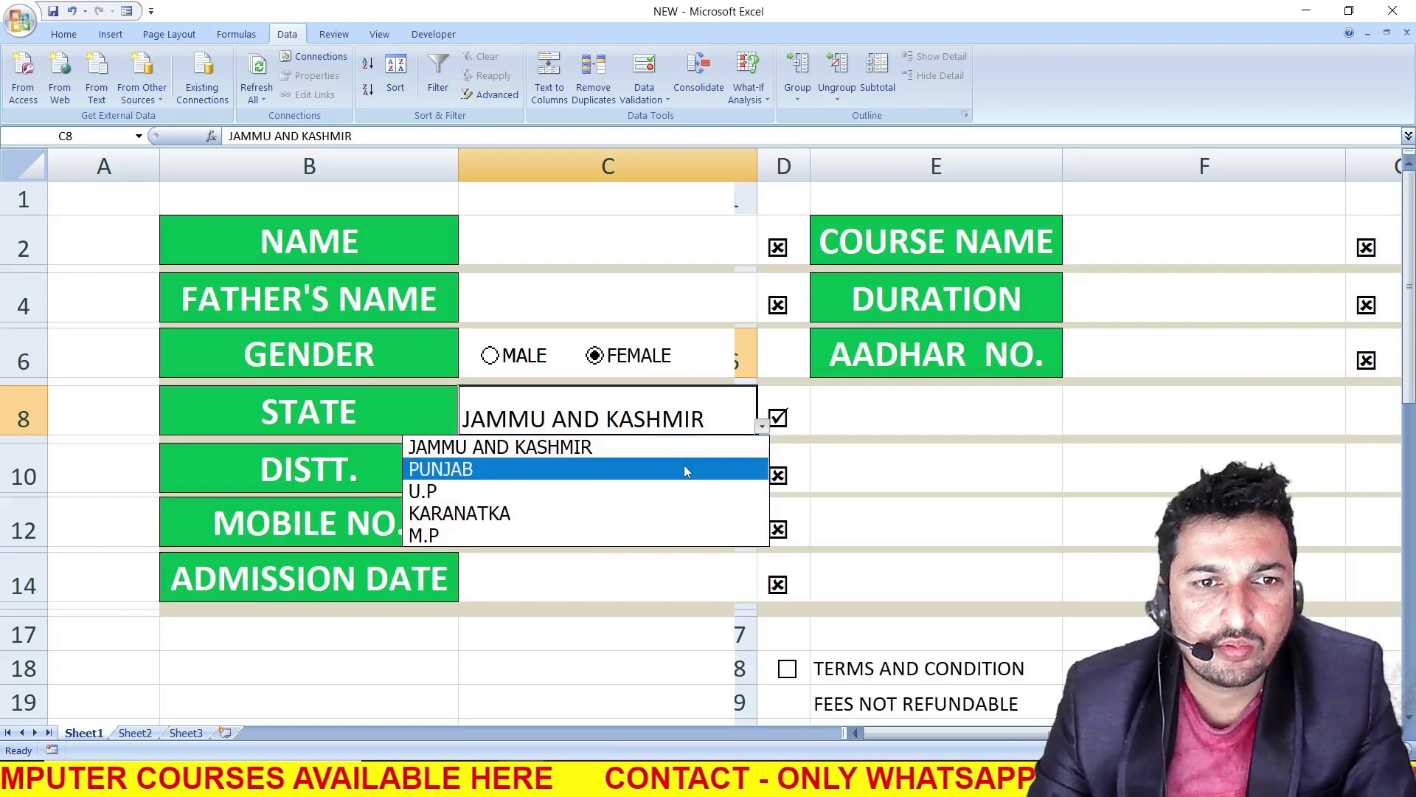
left_click(686, 446)
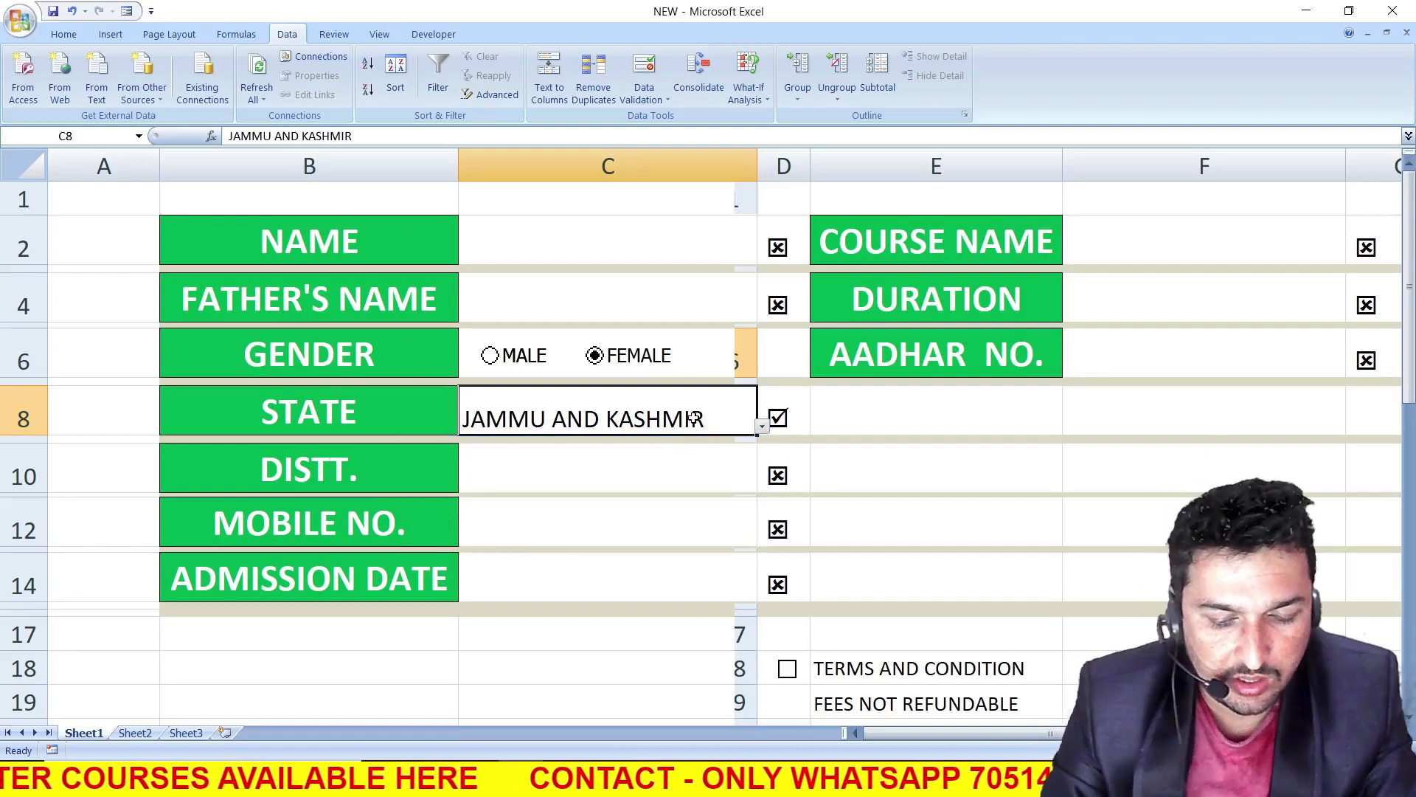
Test manual entry by entering PUNJAB in C8, and choose JAMMU AND KASHMIR from the STATE list again
type("PUNJA")
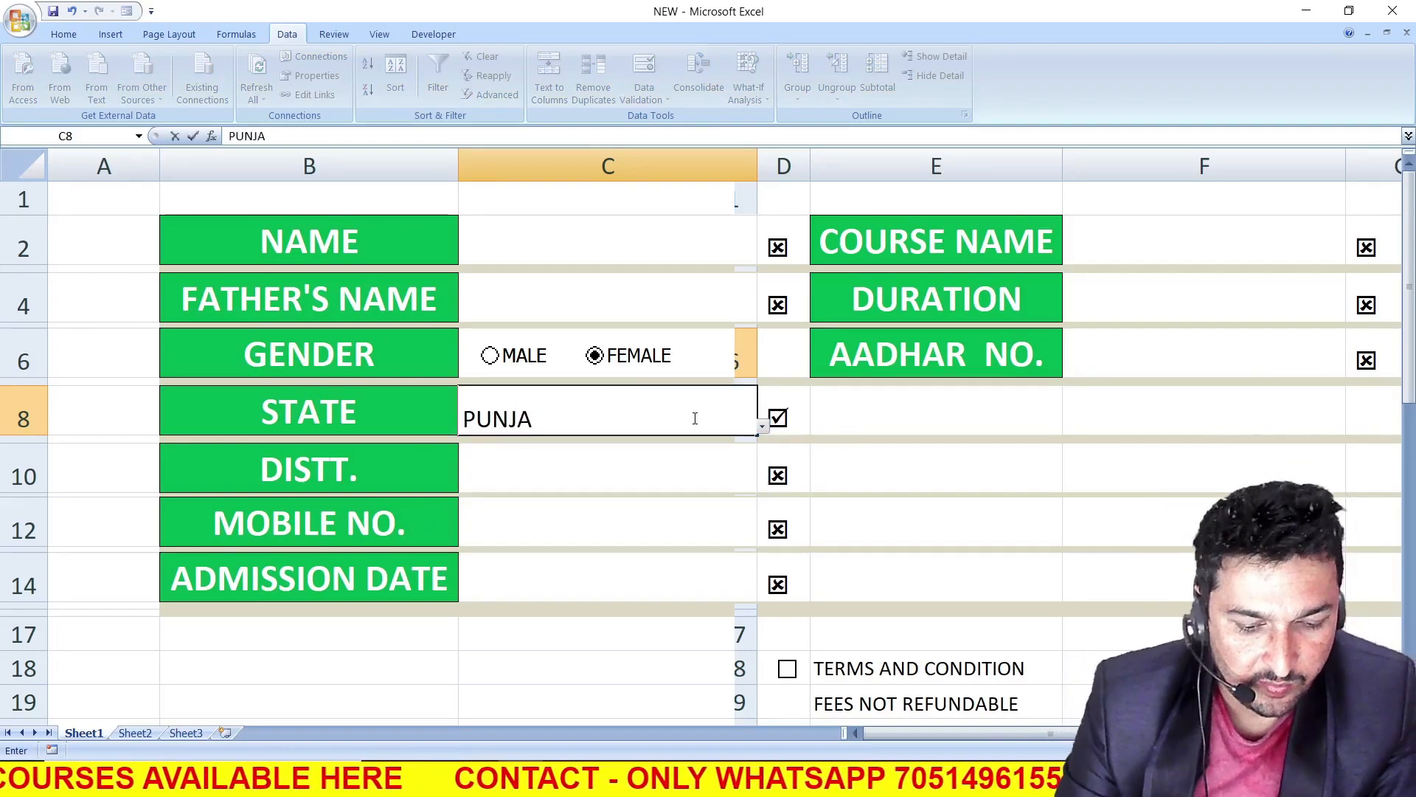
type("B")
key("Return")
left_click(693, 418)
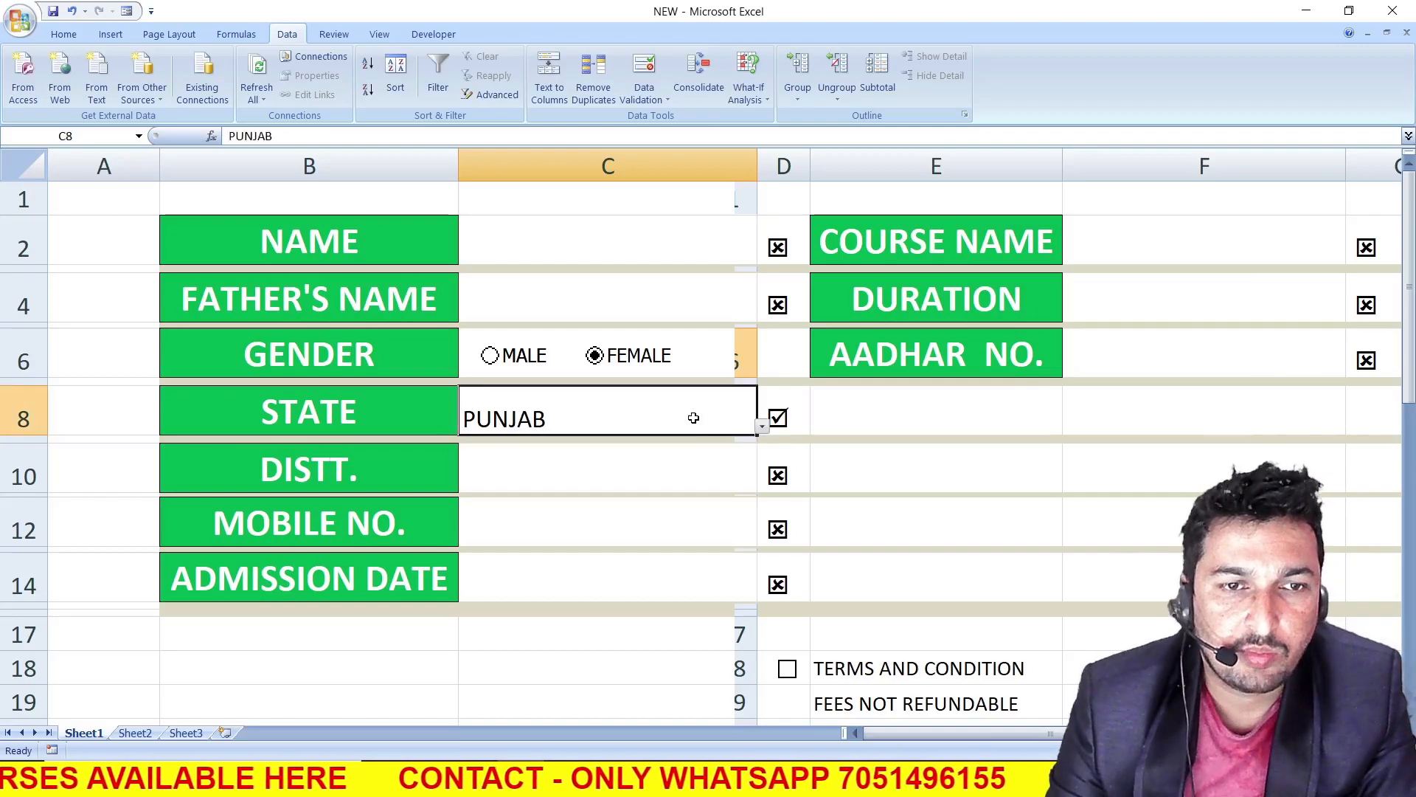
left_click(763, 426)
left_click(646, 442)
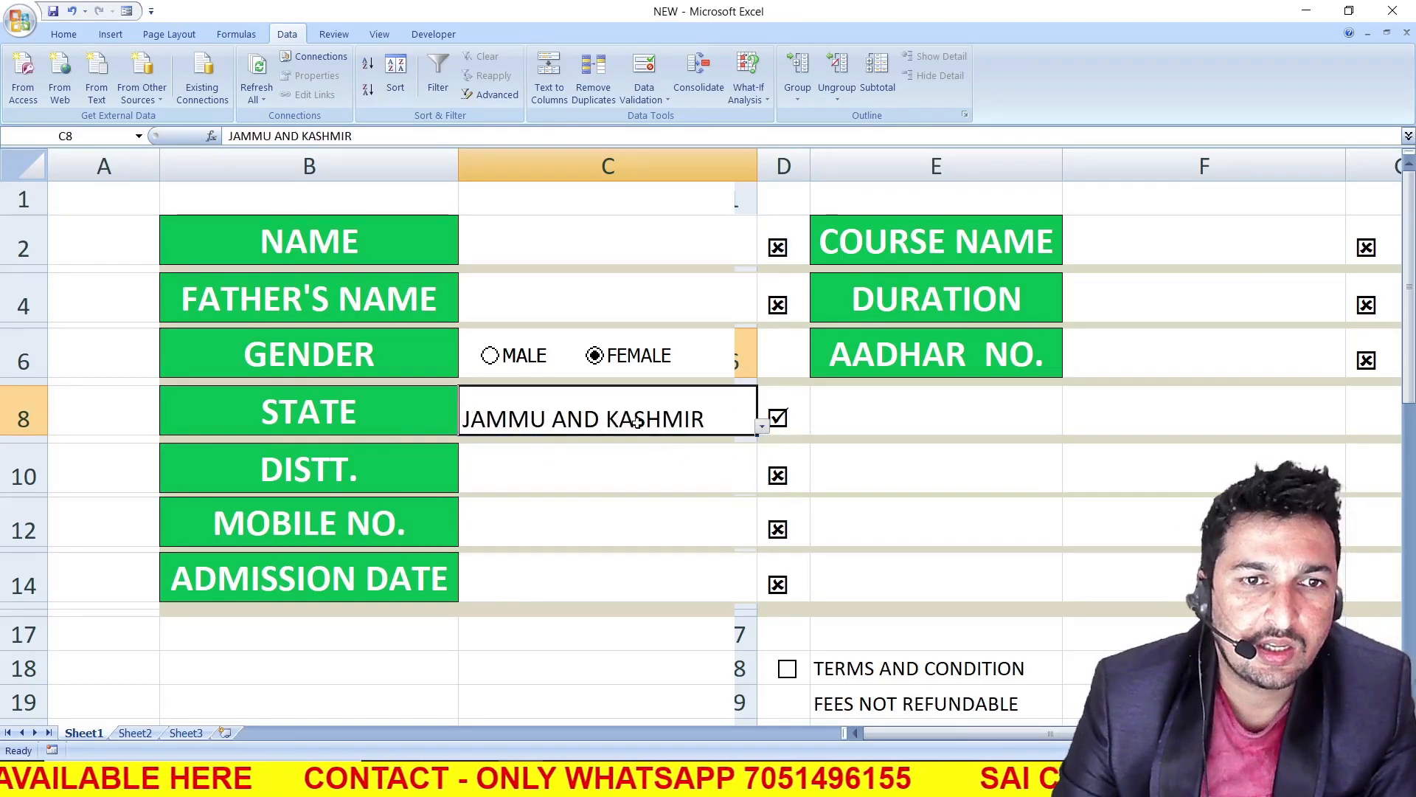
Select the MOBILE NO. entry cell C12
left_click(641, 522)
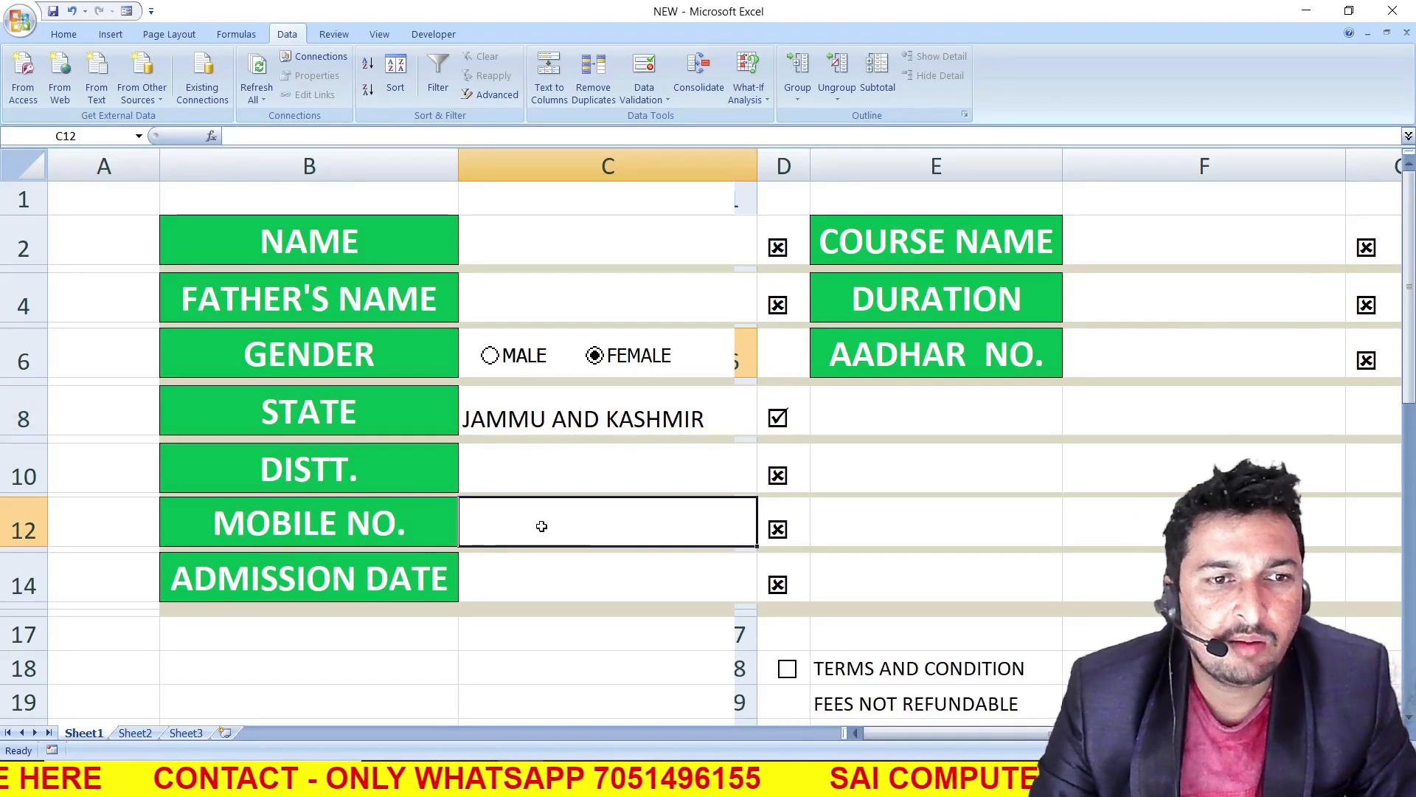
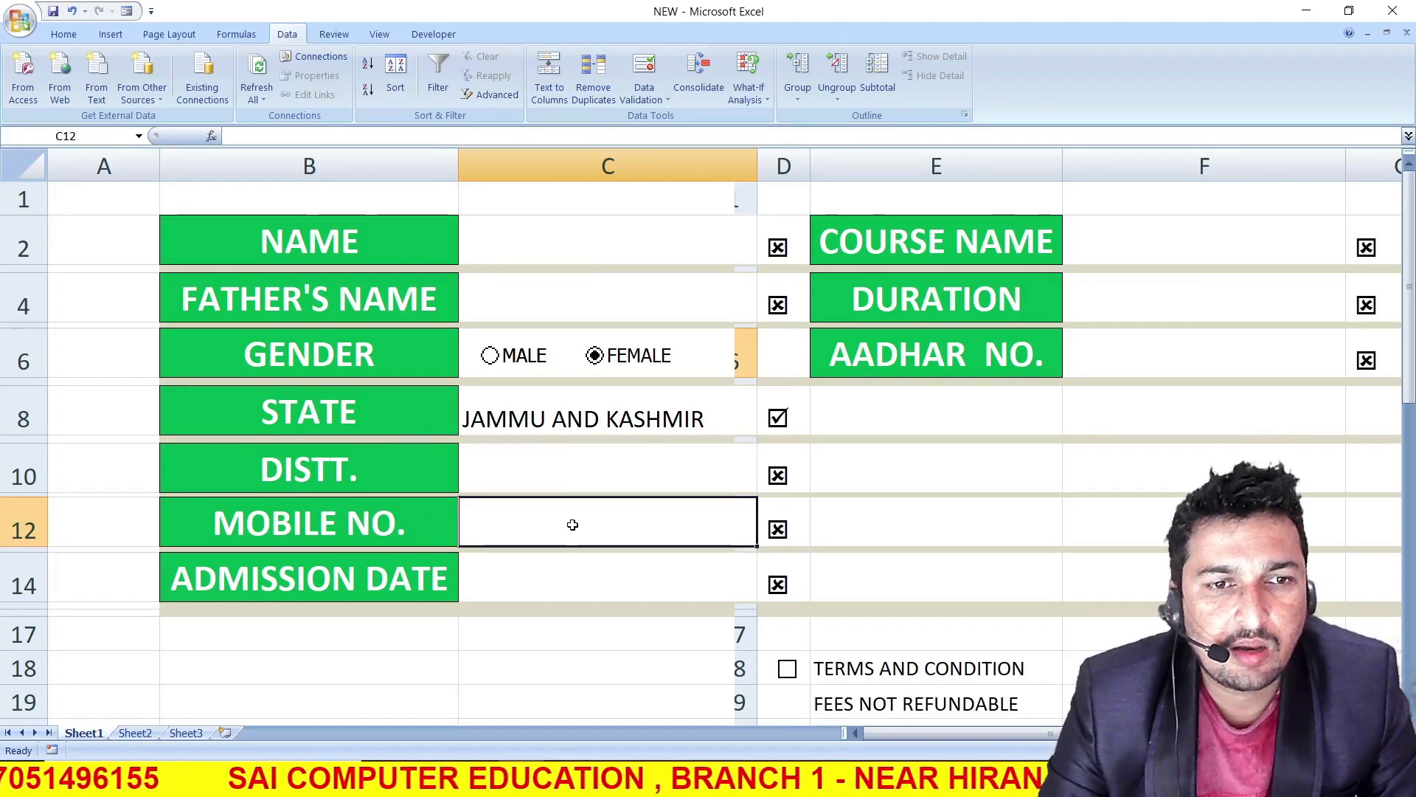
Set data validation on the MOBILE NO. entry cell C12 to allow only a text length equal to 10
left_click(663, 99)
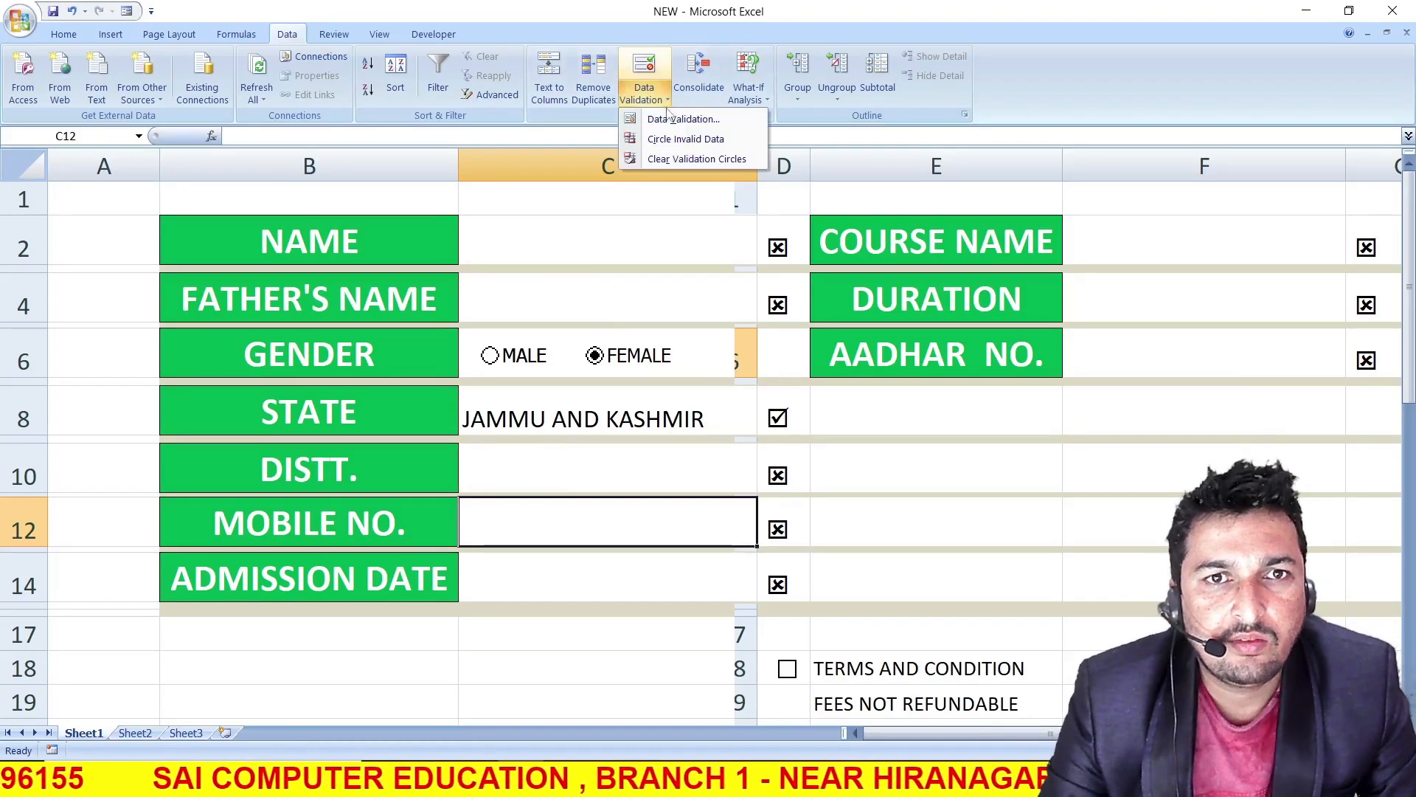
left_click(675, 115)
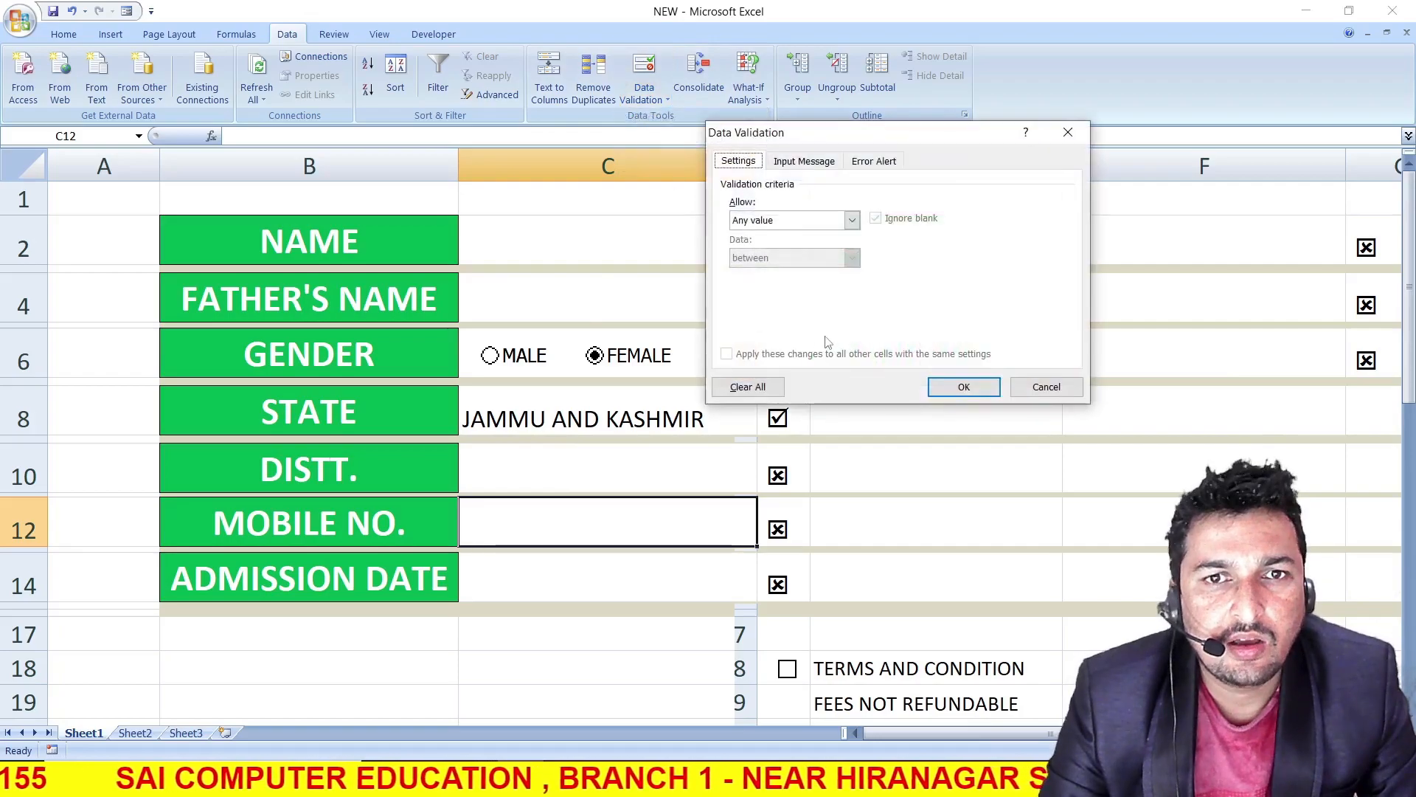
left_click(850, 220)
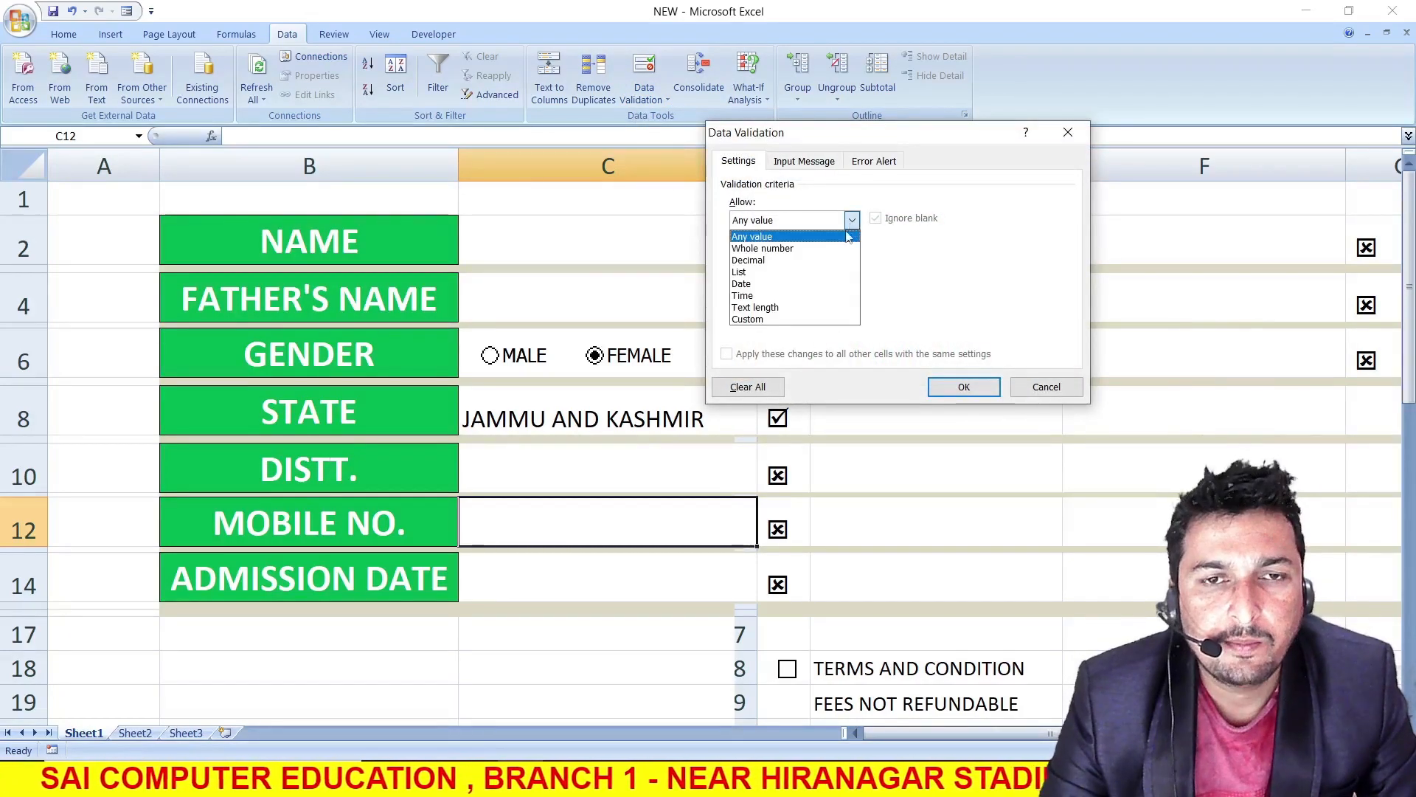
left_click(795, 307)
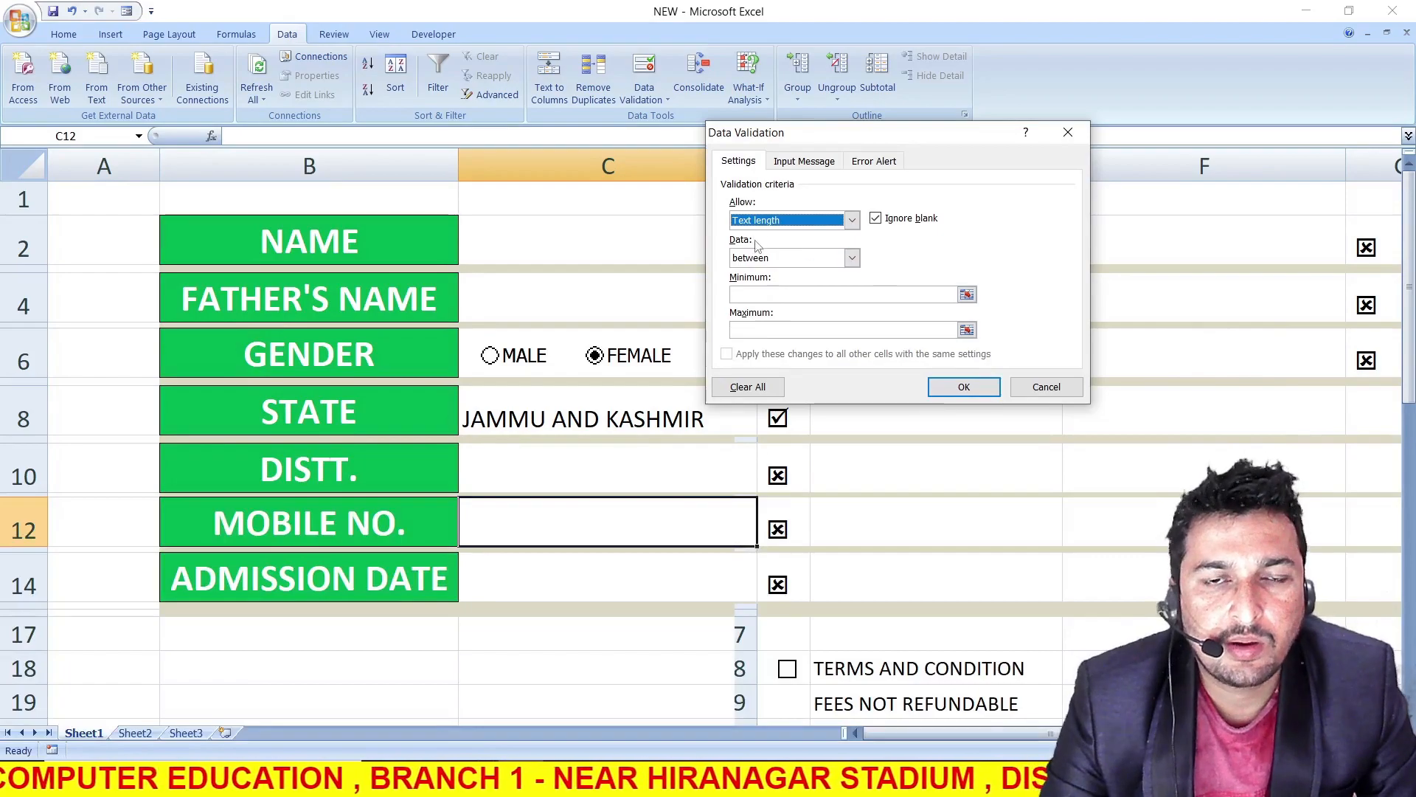
left_click(852, 259)
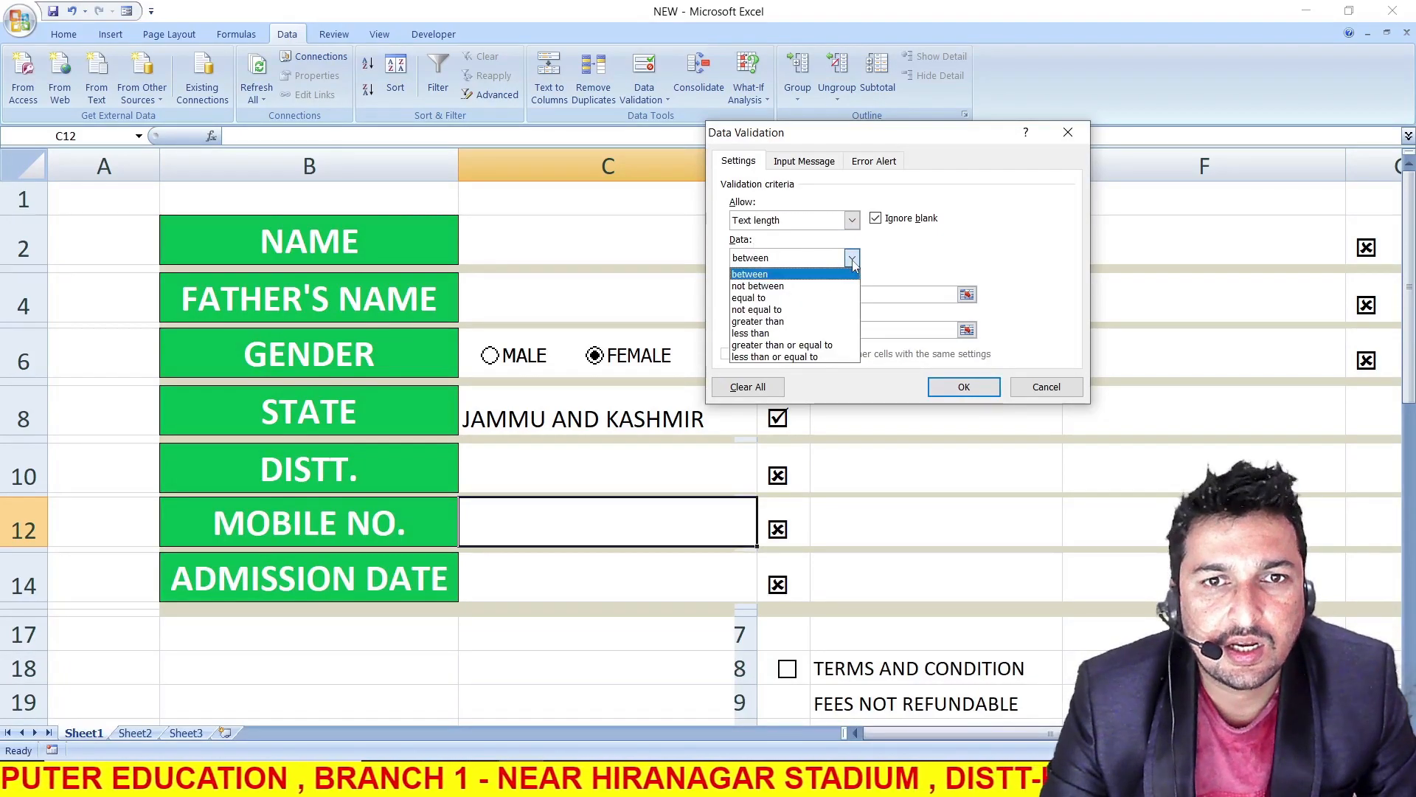
left_click(837, 298)
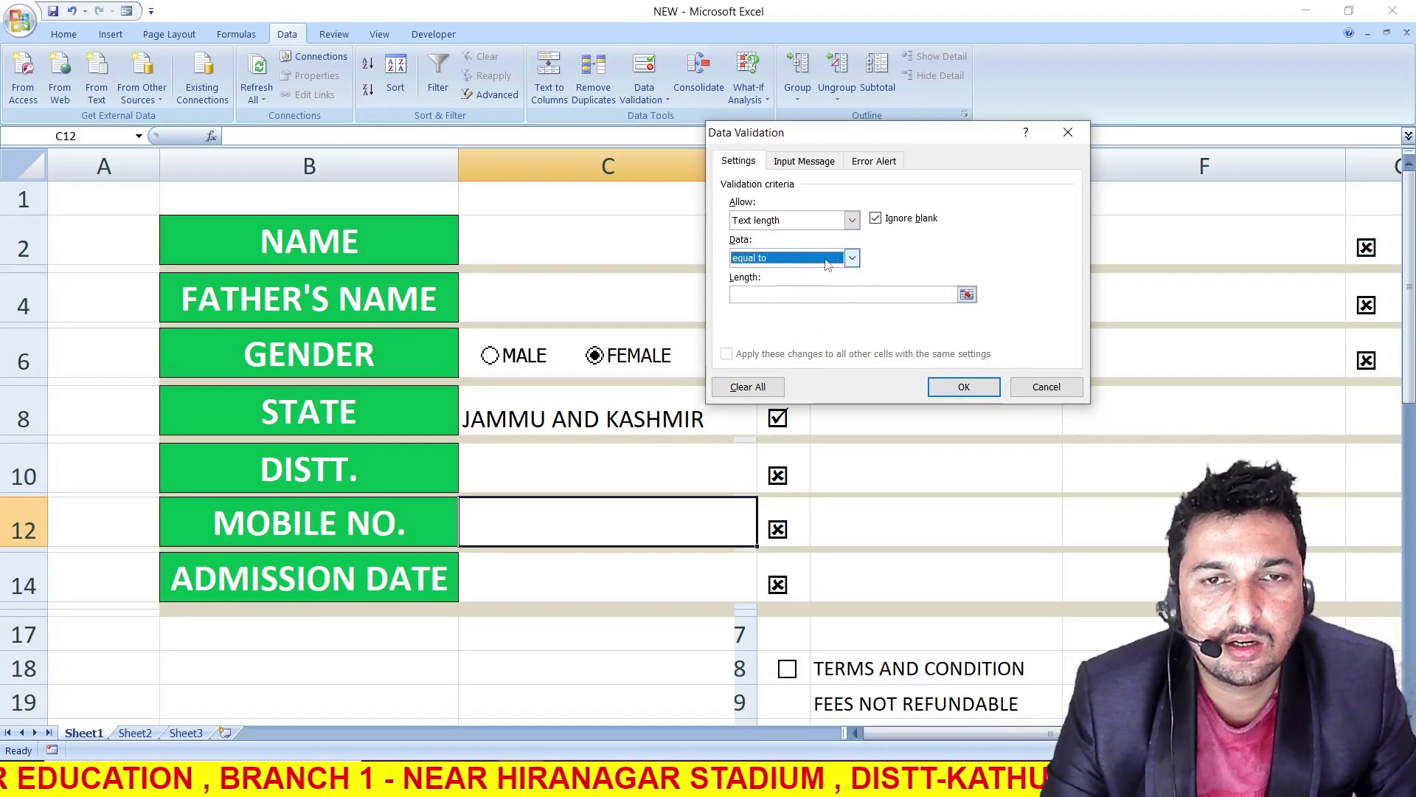
left_click(770, 293)
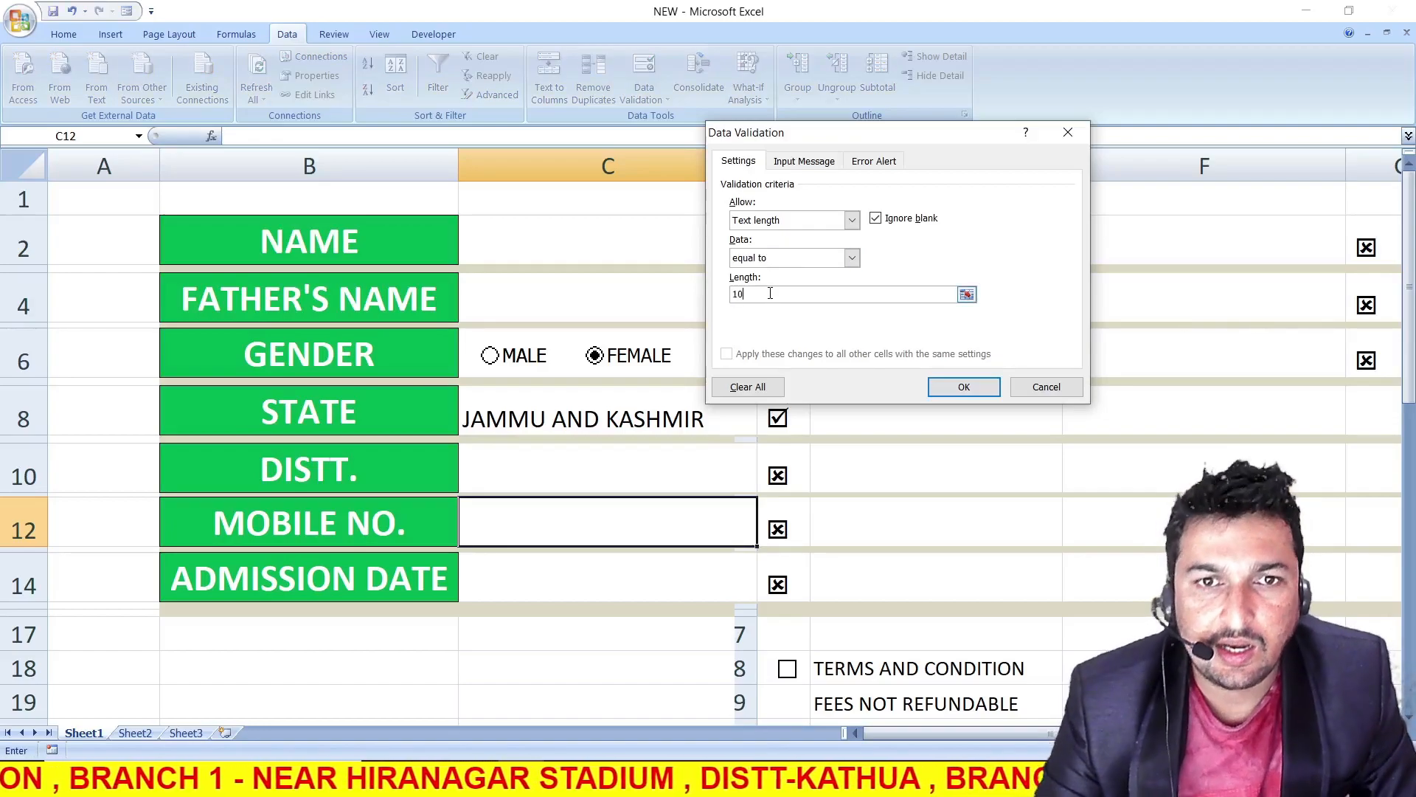
Add the error message PLEASE ENTER CORRECT MOBILE NUMBER to C12's validation and apply it
left_click(871, 161)
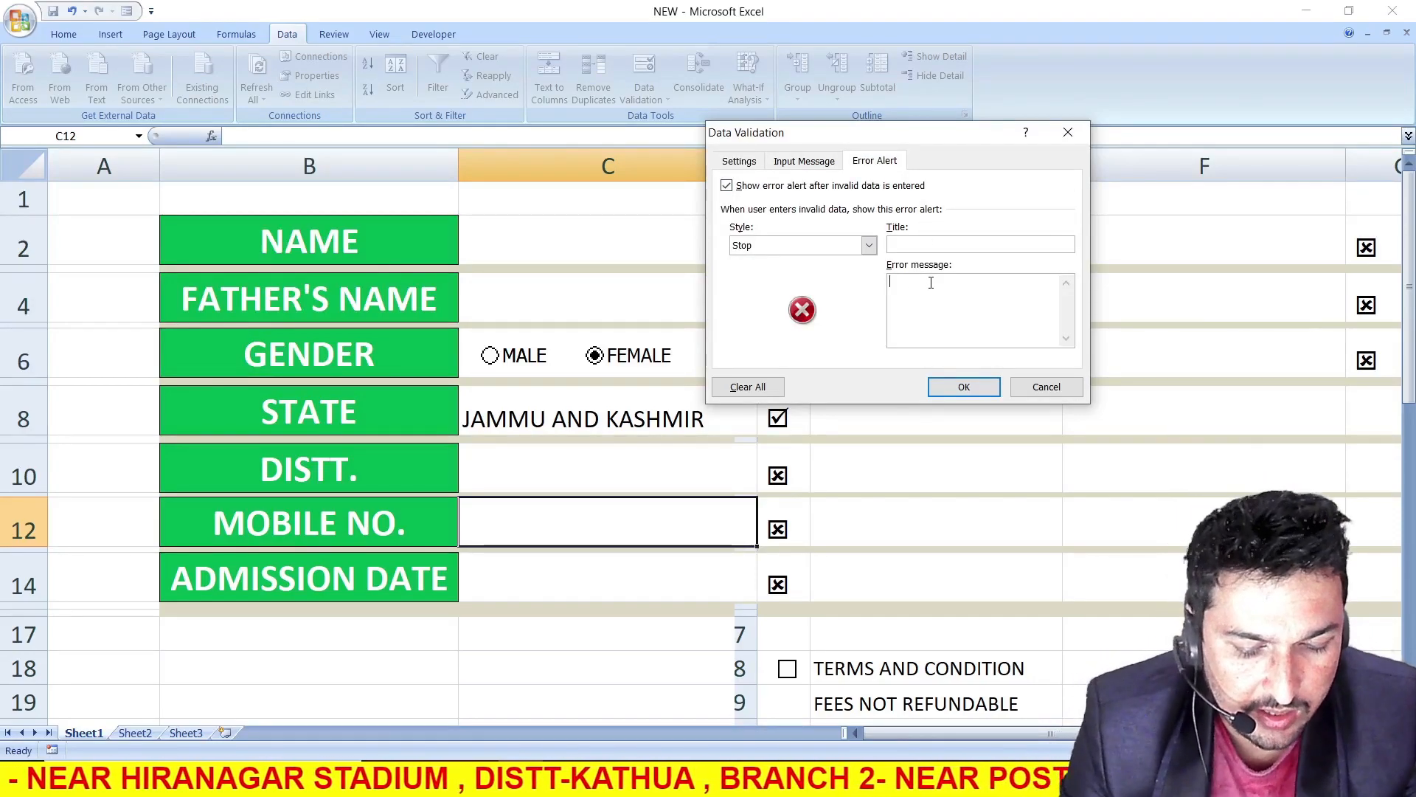
type("PLEASE ENTER")
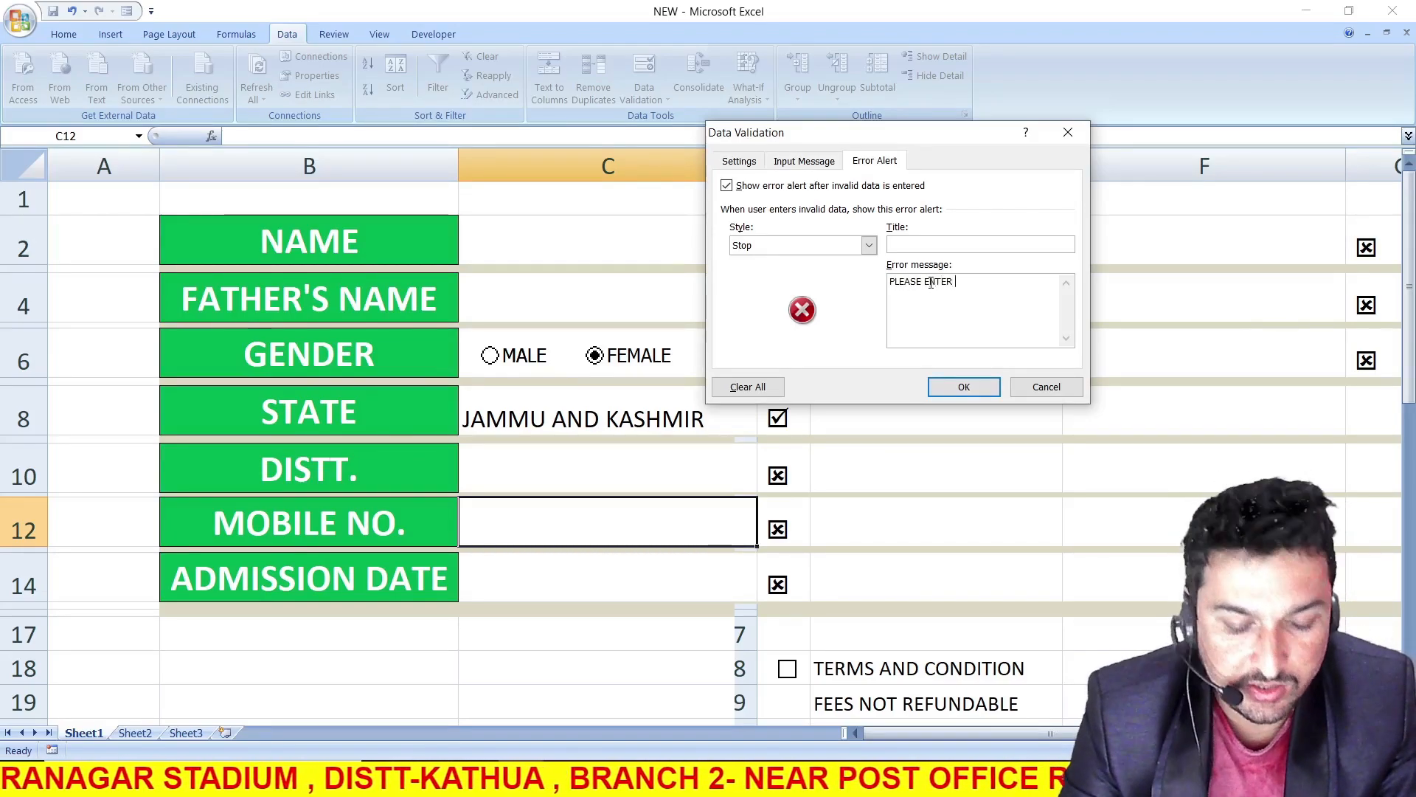
type(" CORRECT MOBILE N")
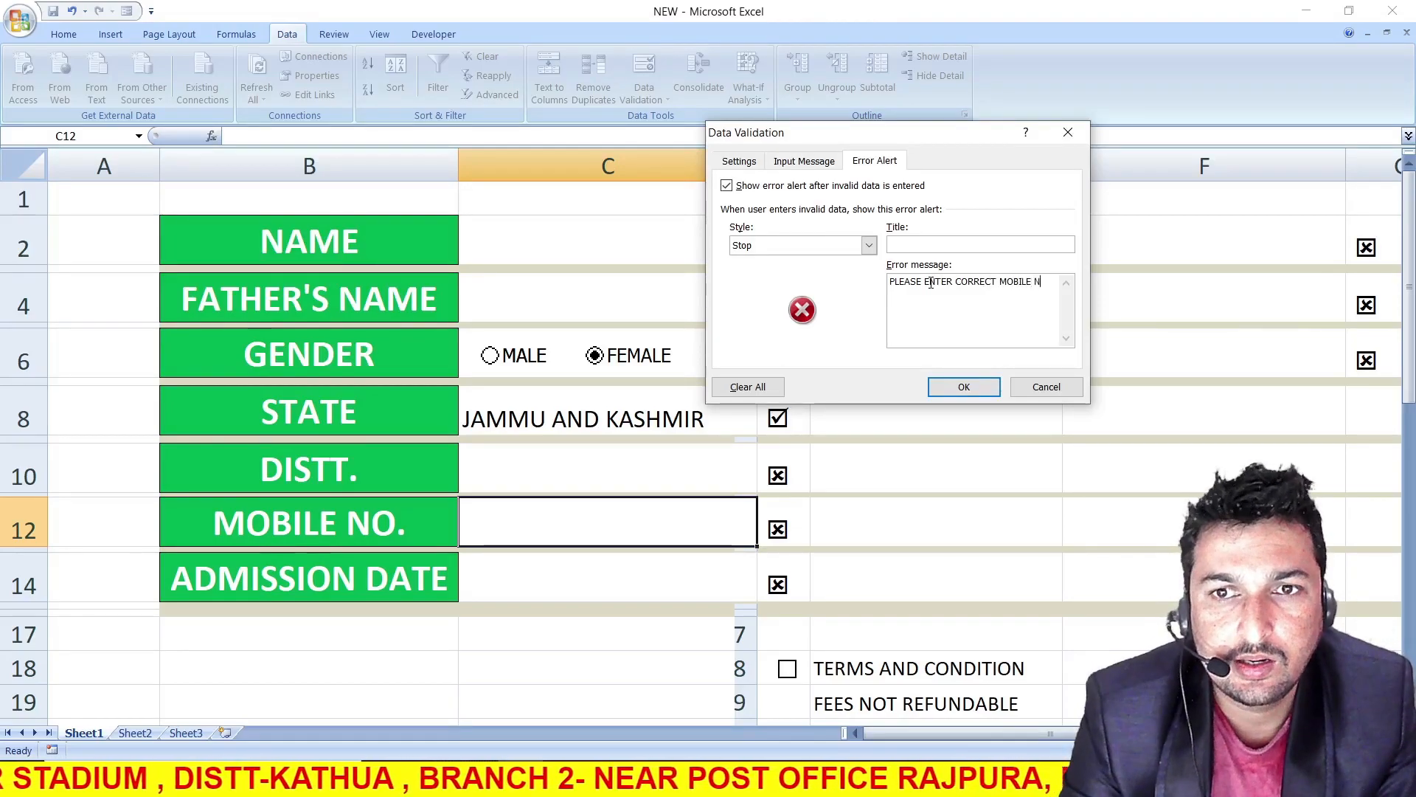
type("ER")
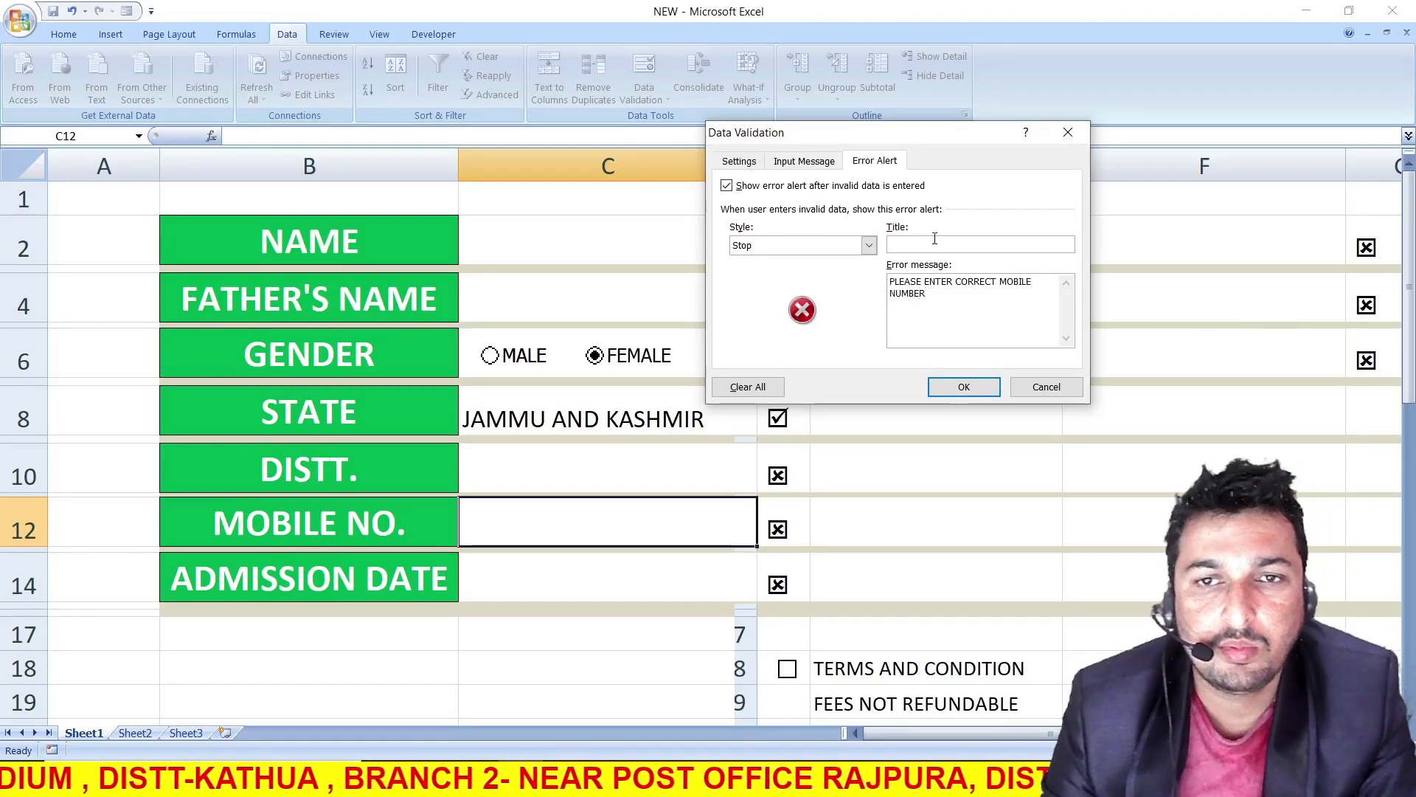
left_click(964, 387)
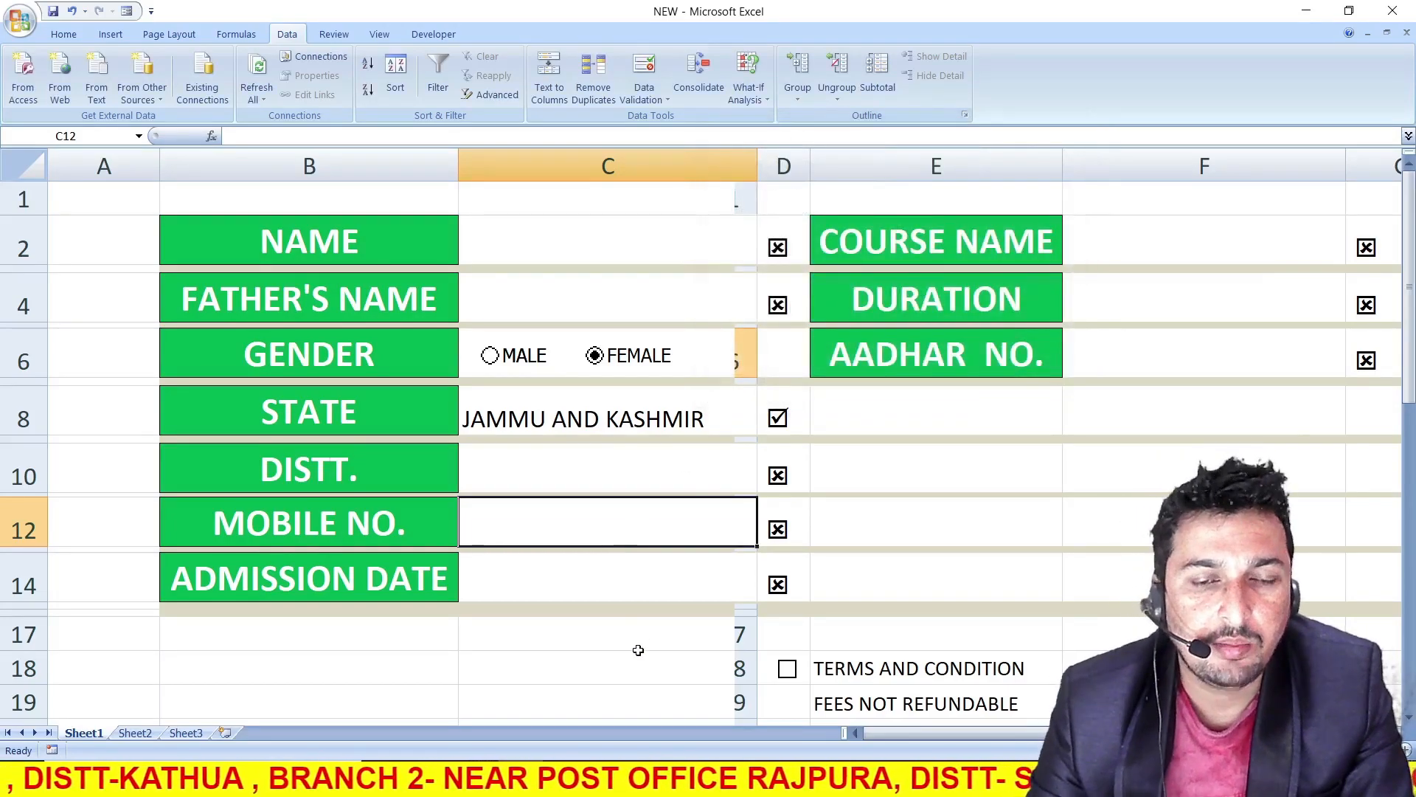
Test the MOBILE NO. validation by submitting a nine-digit number in C12, retry it once, and cancel the entry
type("7")
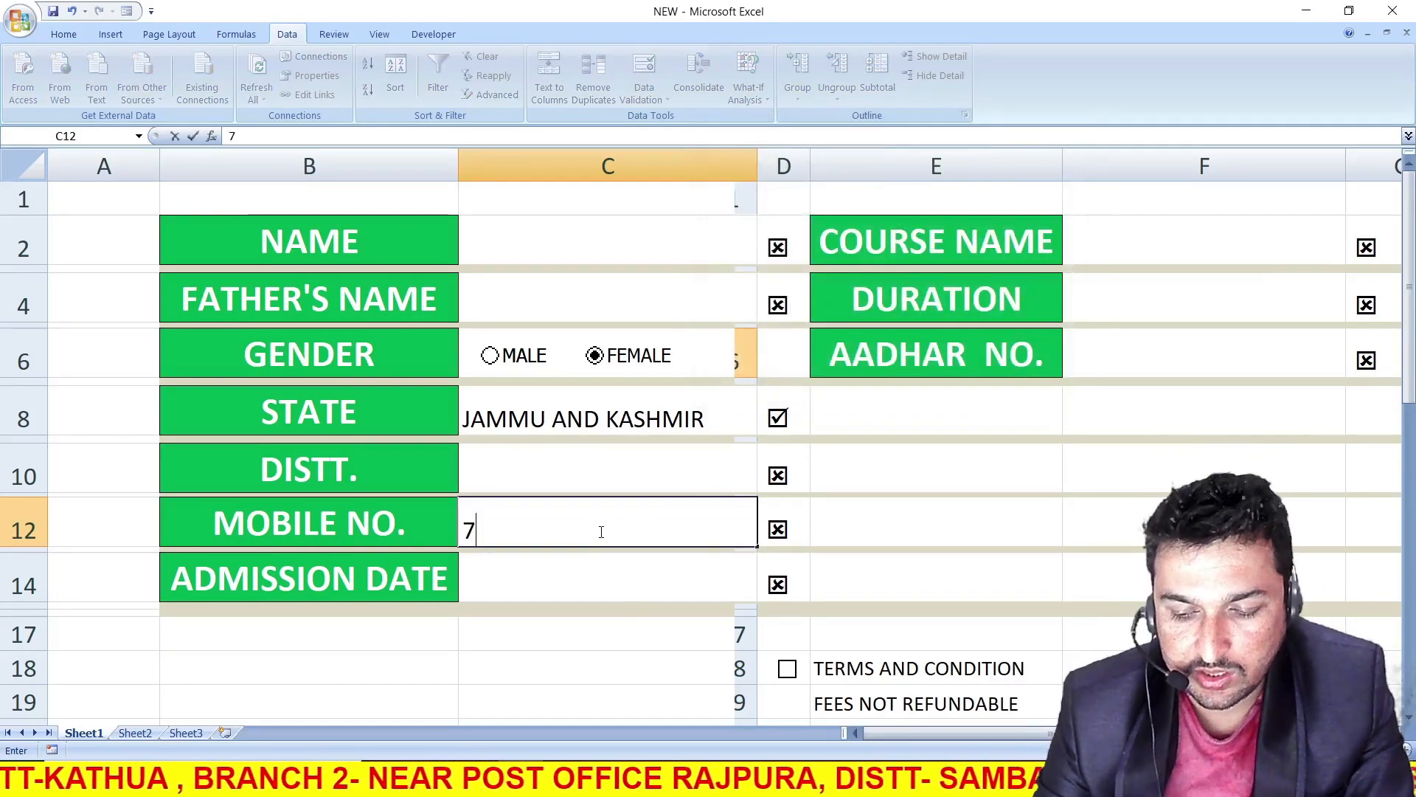
type("05149615")
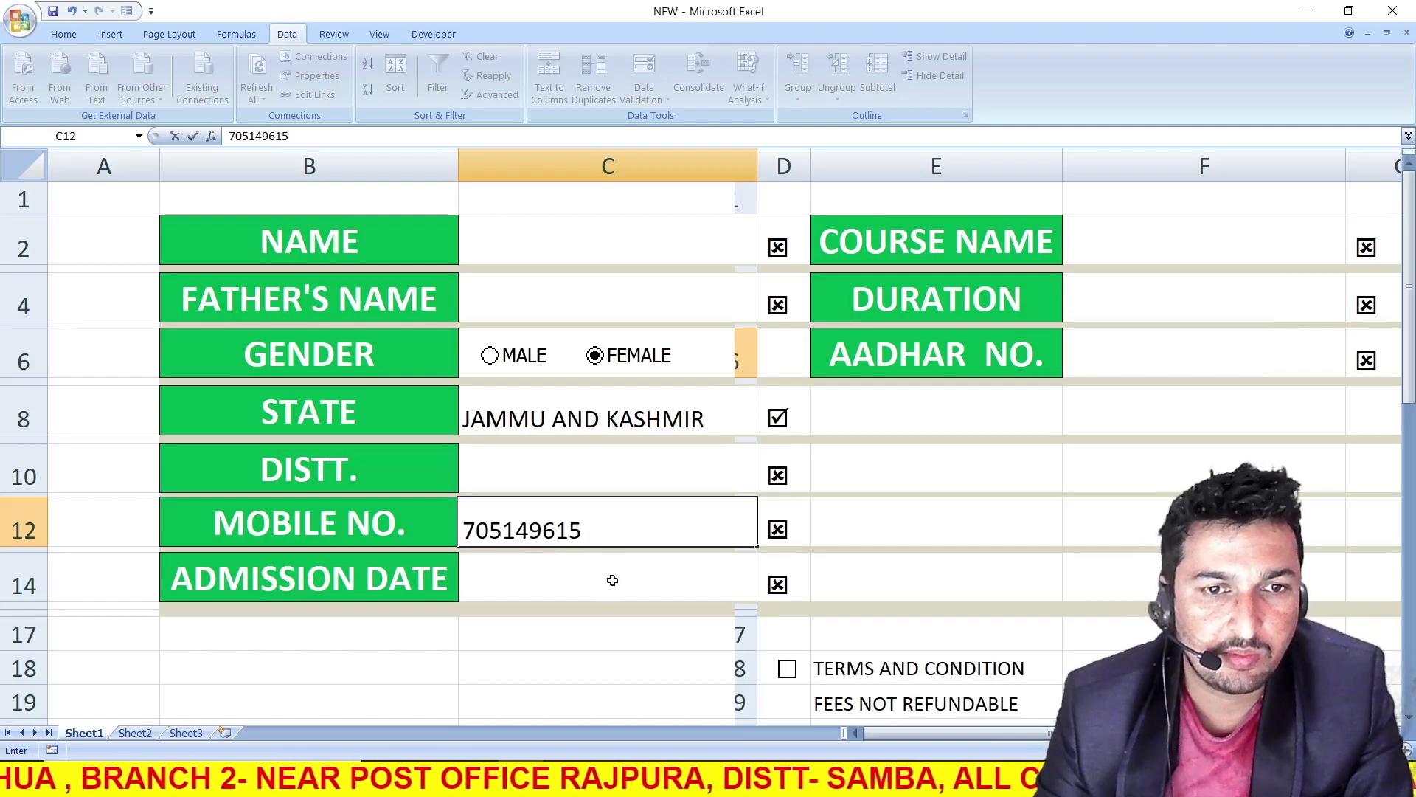
key("Return")
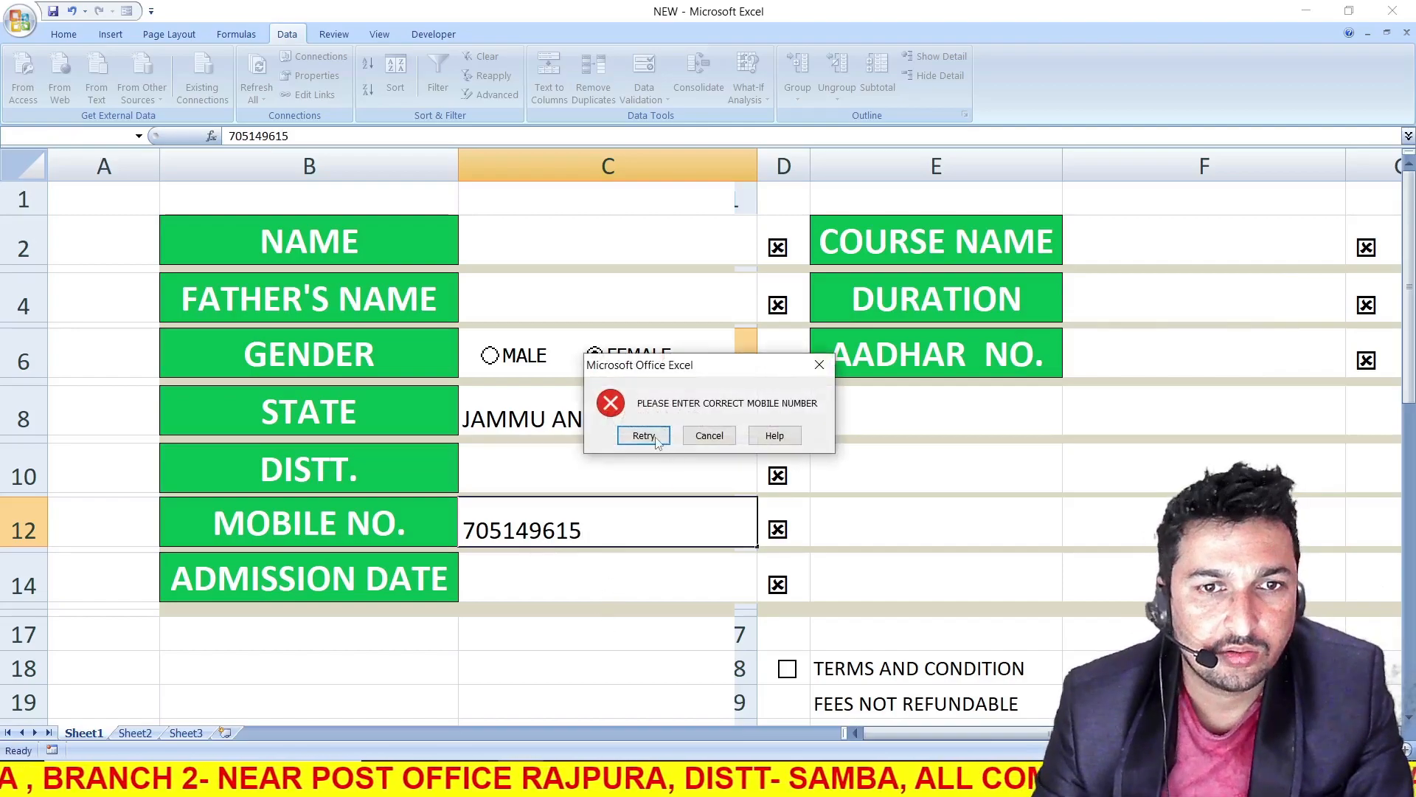
left_click(644, 436)
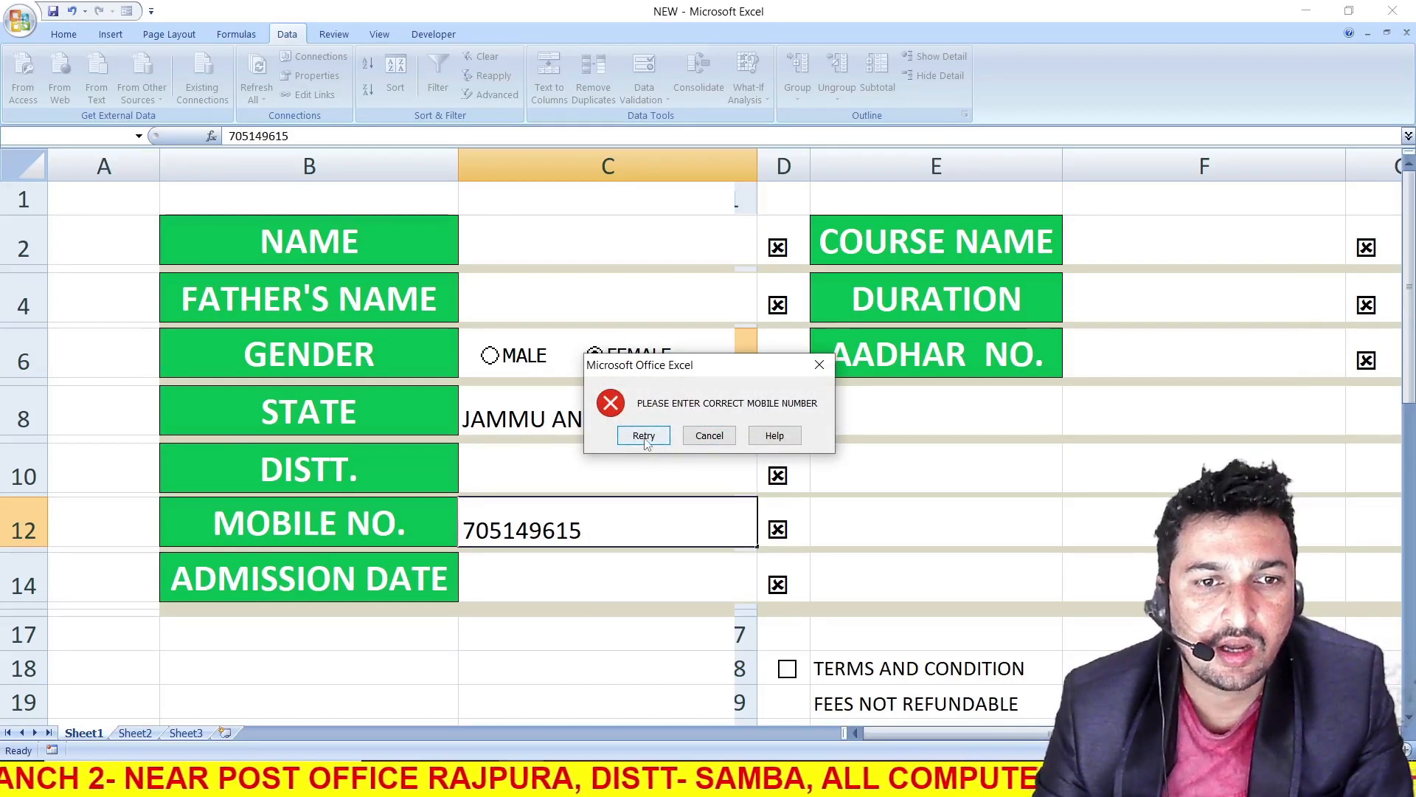
left_click(587, 525)
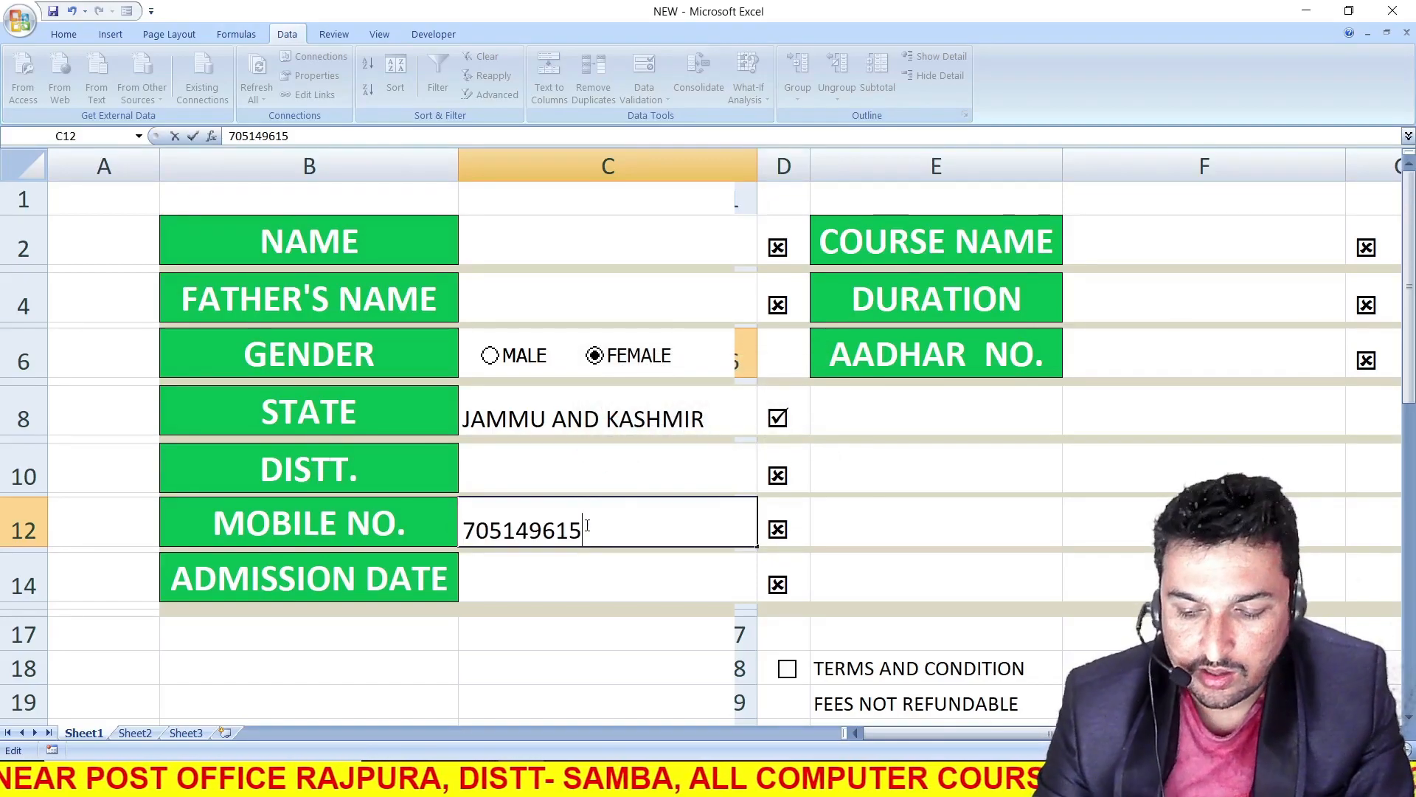
key("Return")
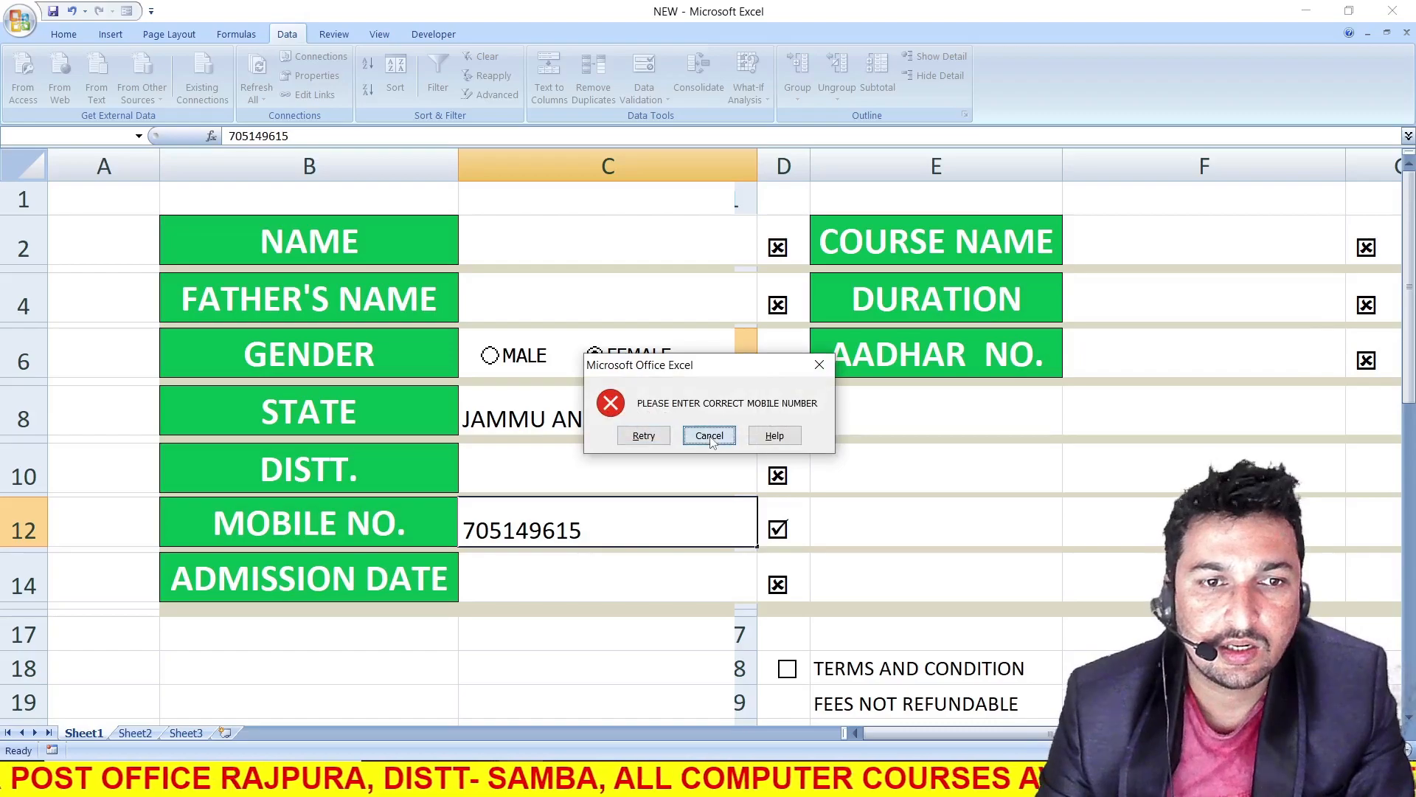
left_click(711, 433)
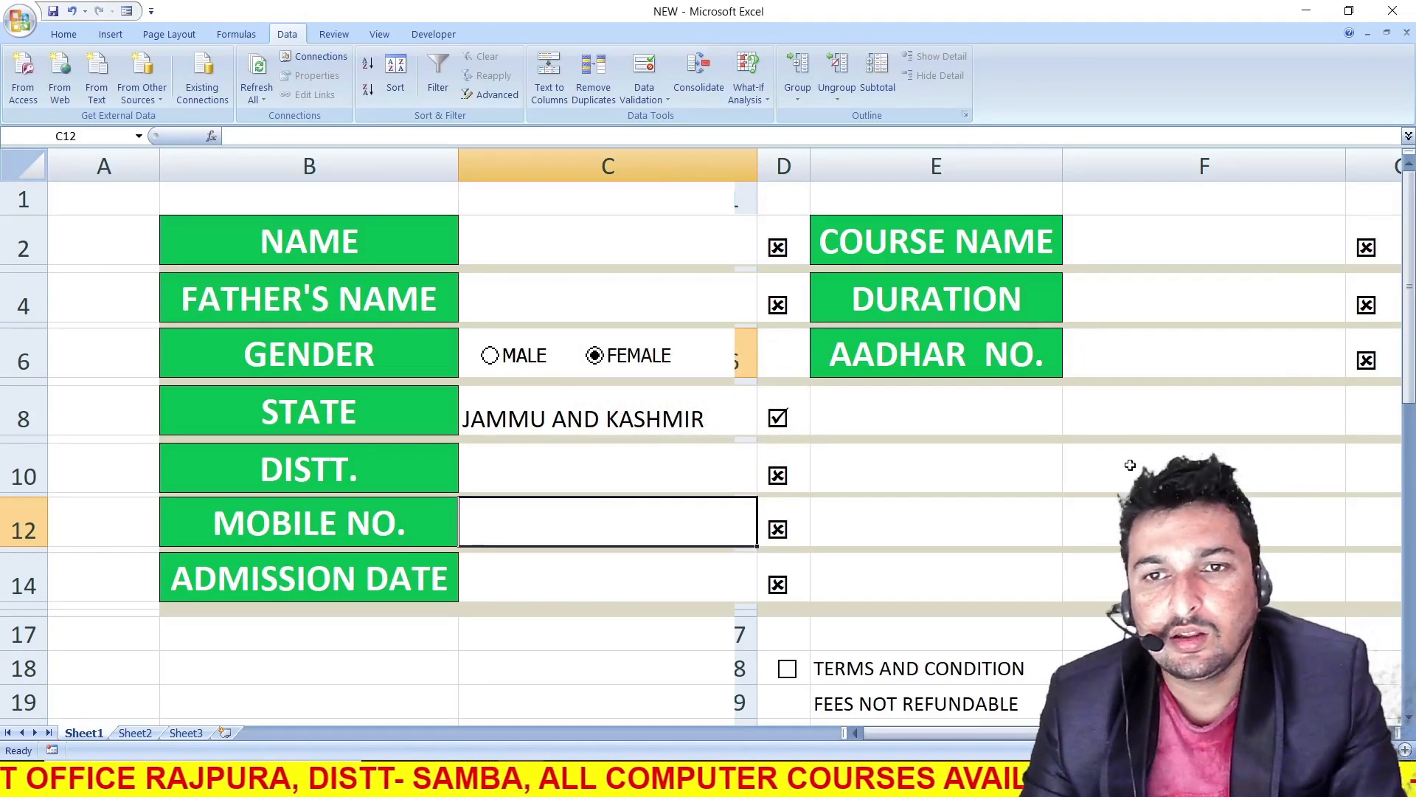
Set data validation on the AADHAR NO. entry cell F6 to allow only a text length equal to 12
left_click(1184, 356)
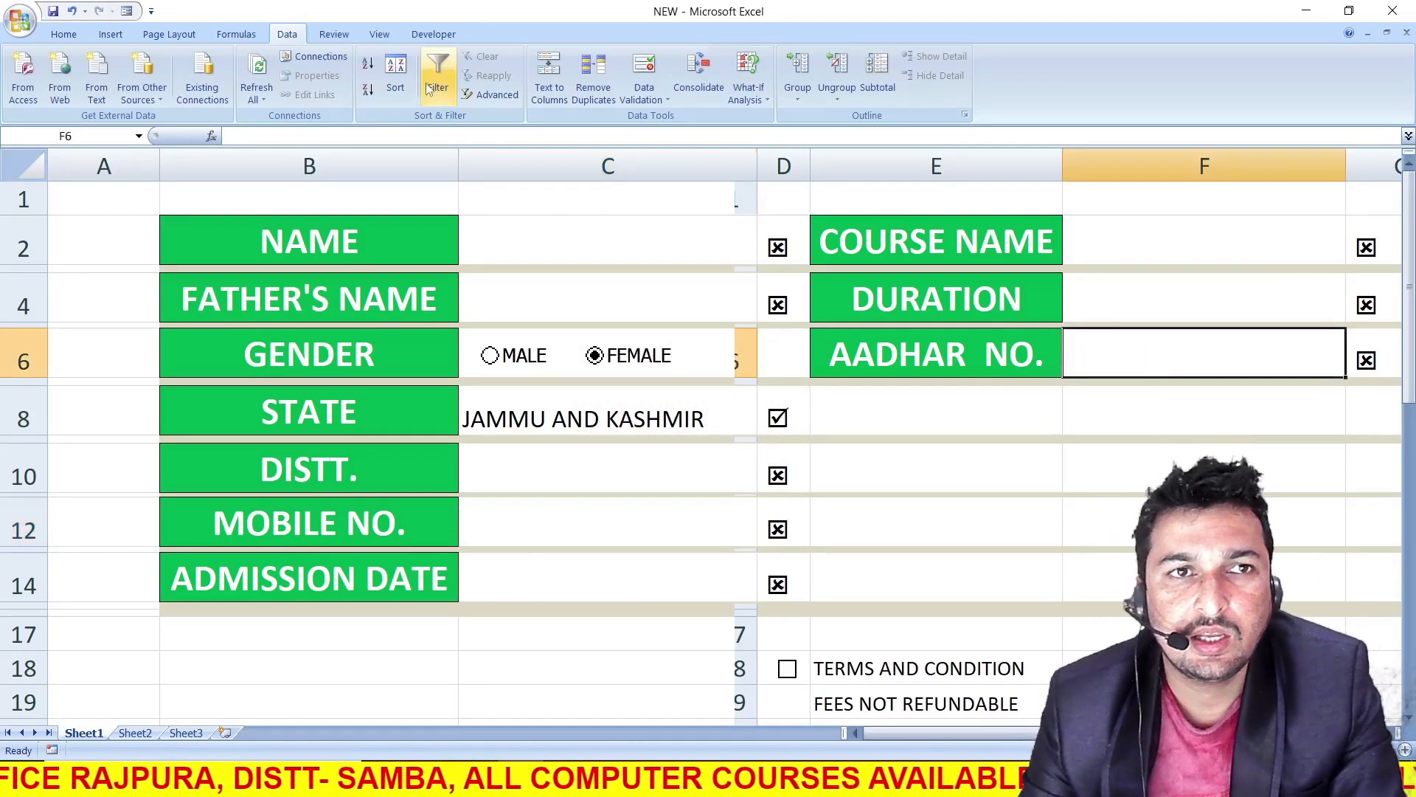
left_click(660, 96)
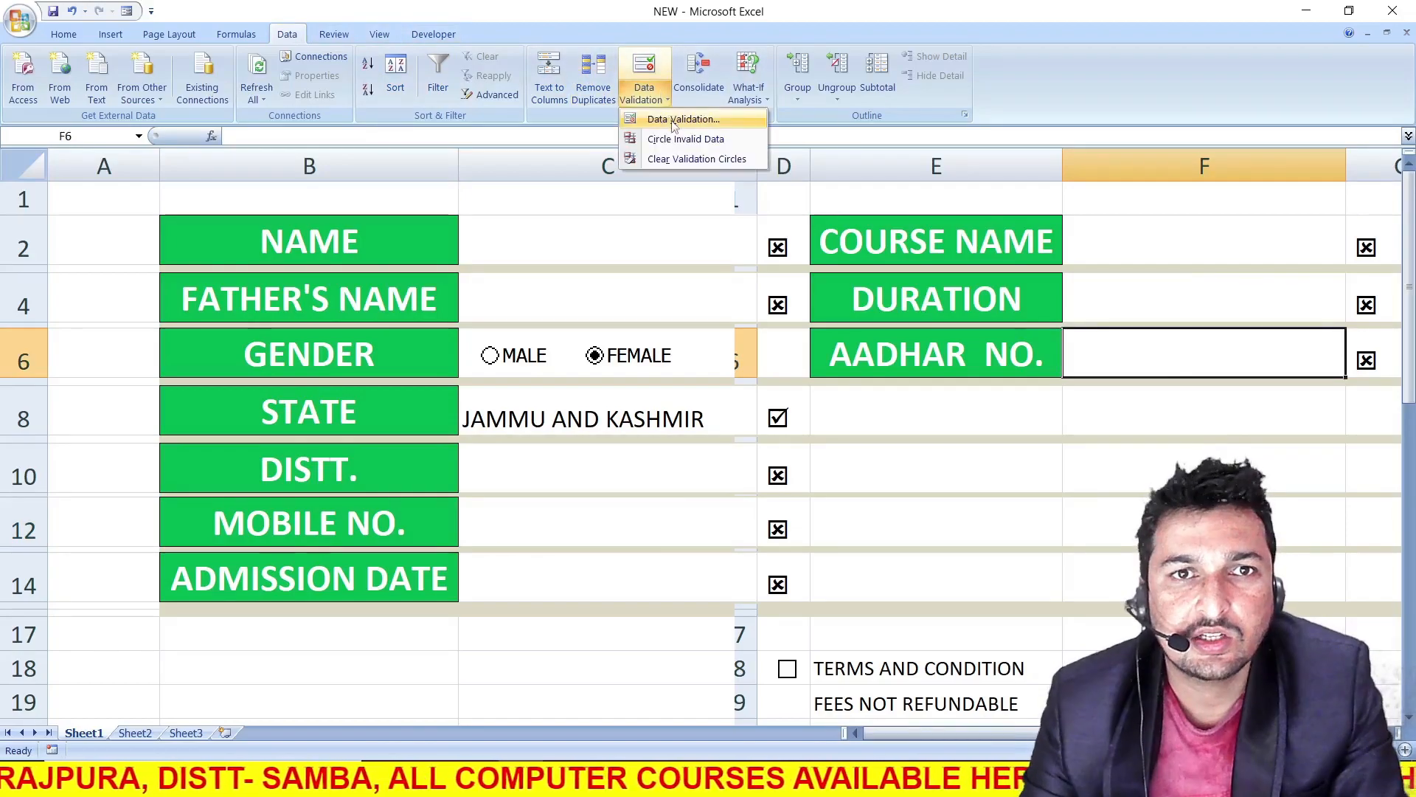
left_click(683, 119)
left_click(868, 244)
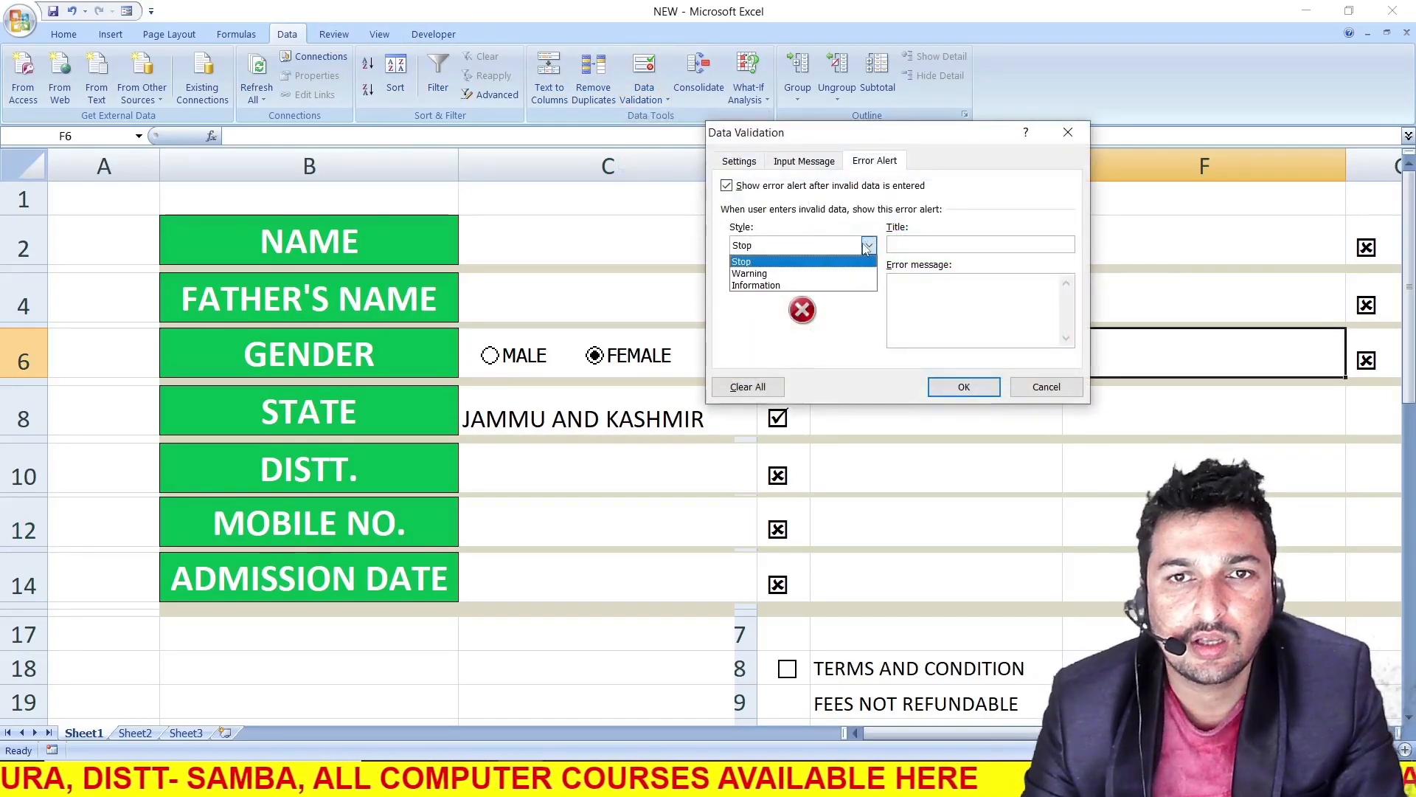
left_click(868, 246)
left_click(738, 161)
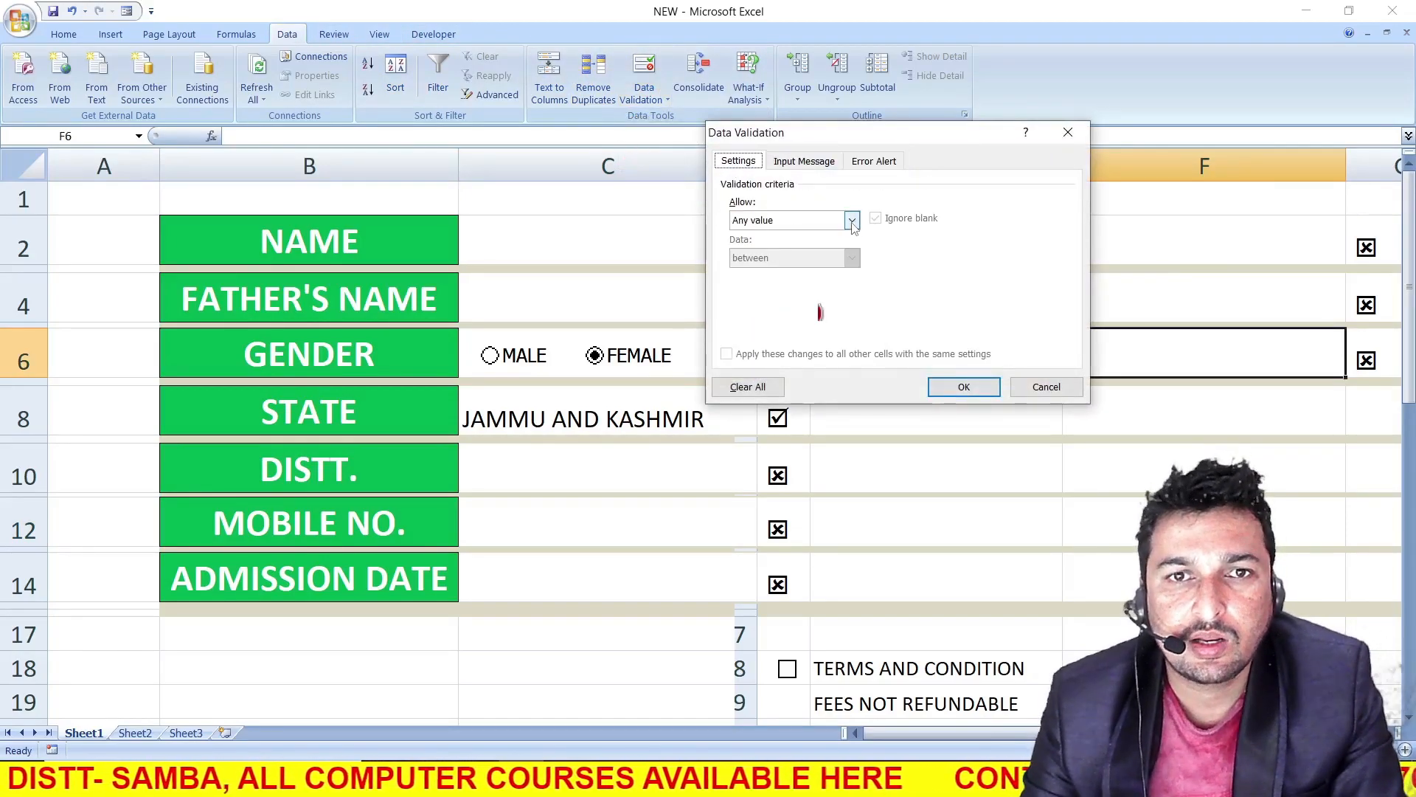
left_click(852, 220)
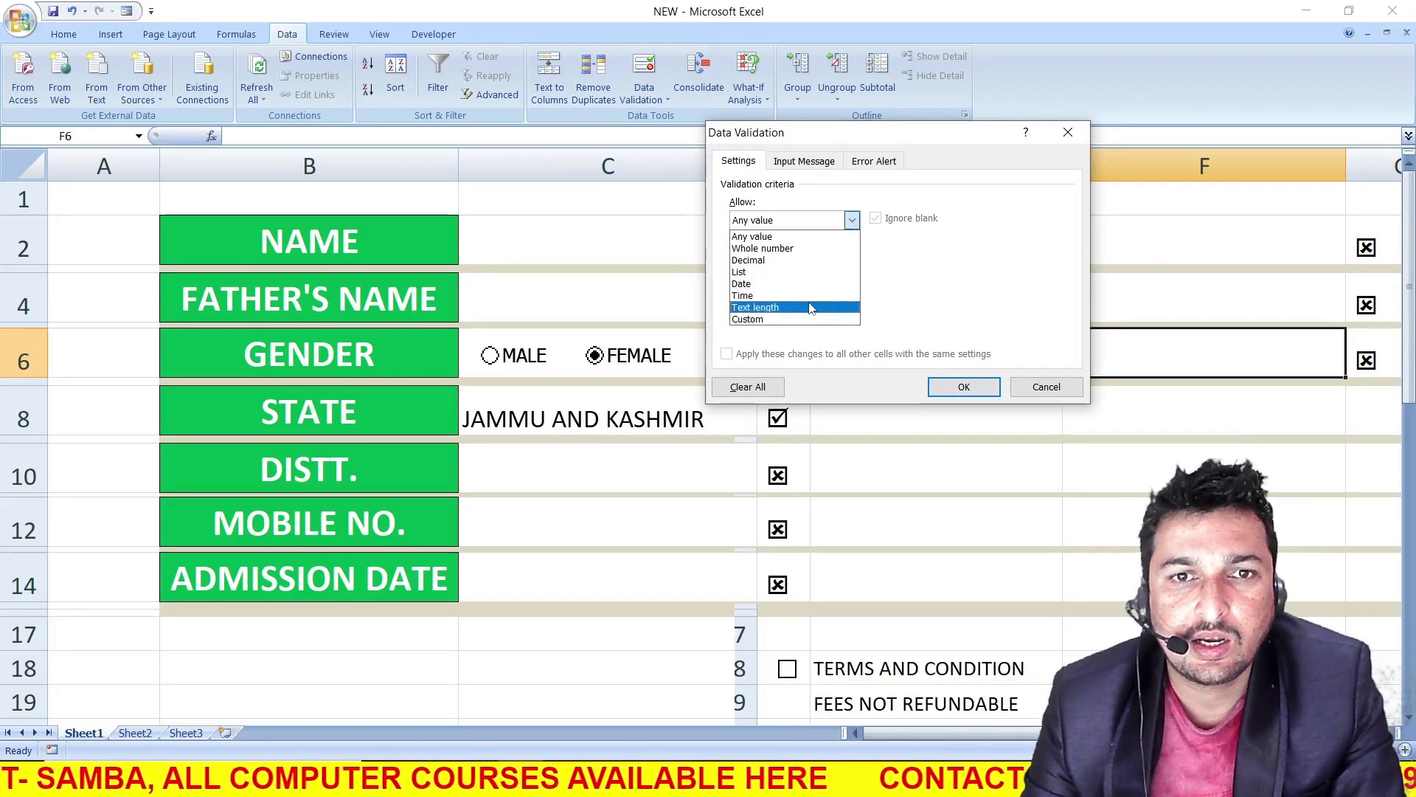
left_click(817, 308)
left_click(851, 258)
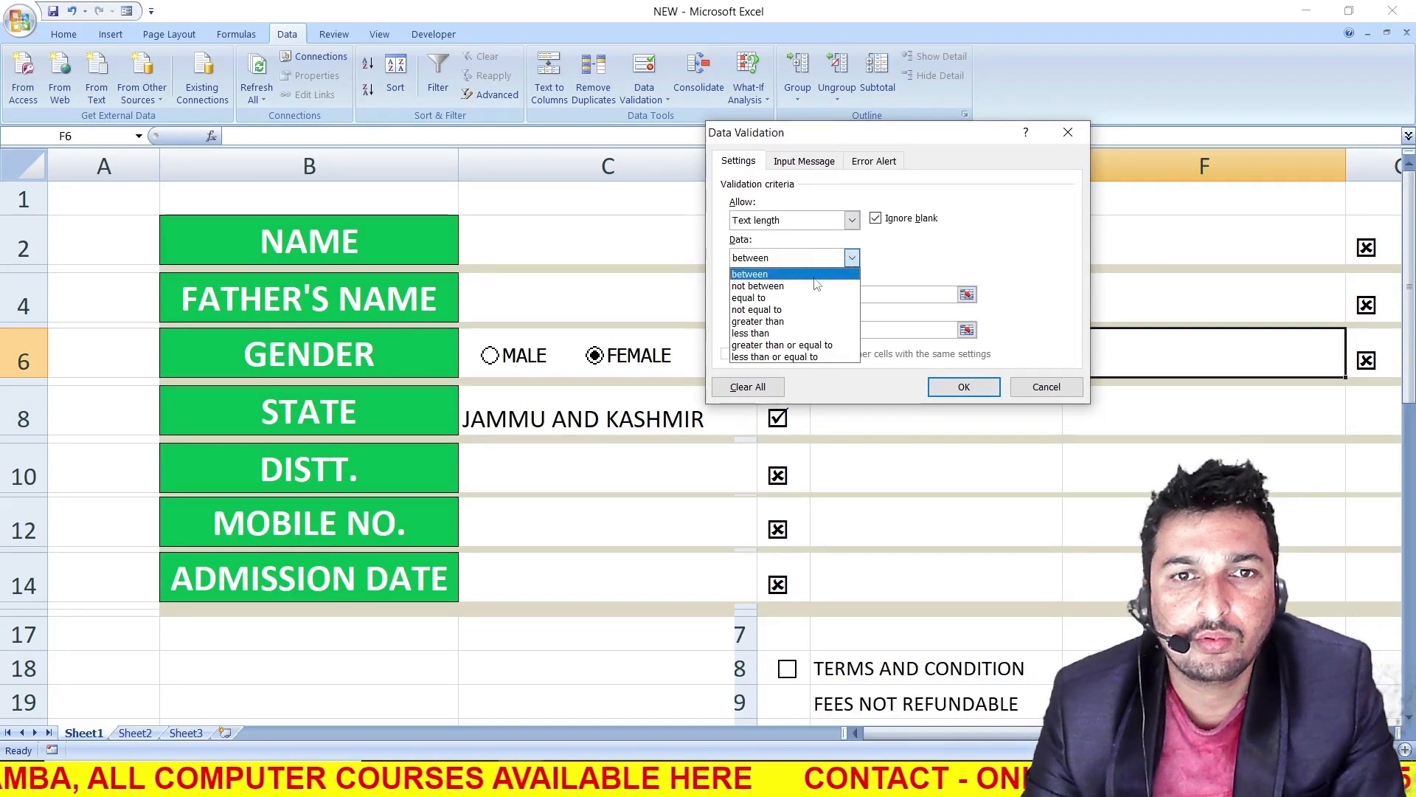
left_click(774, 294)
left_click(780, 295)
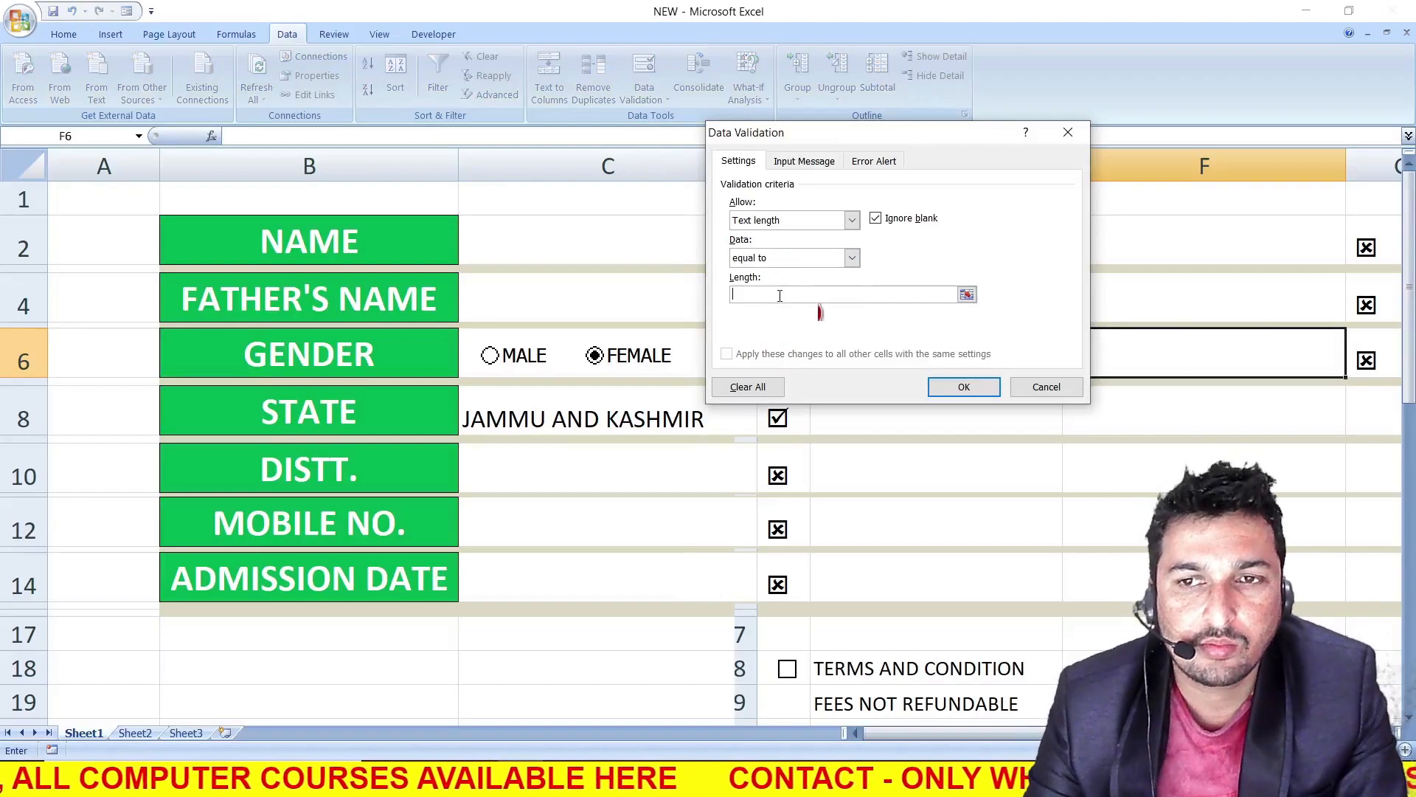
type("12")
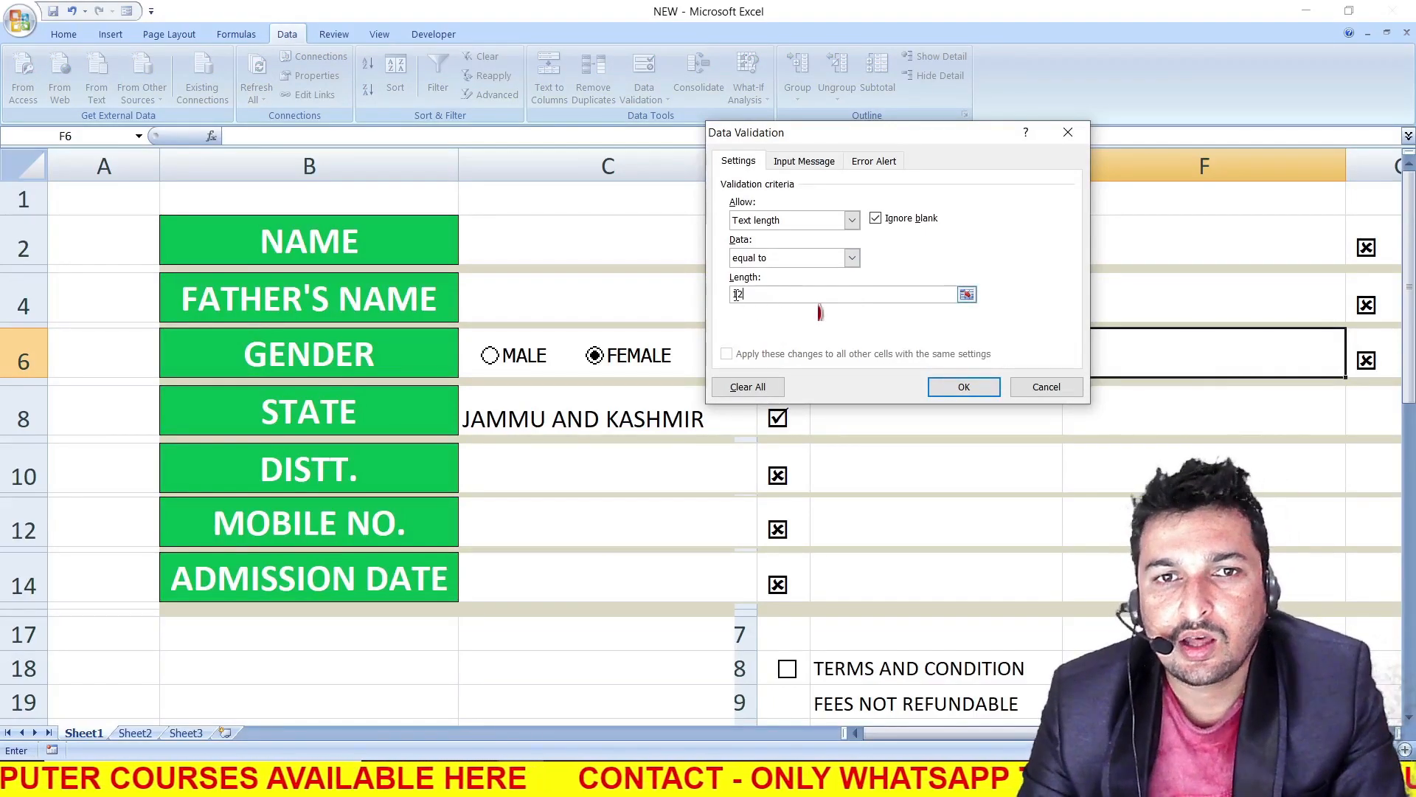
Add the error message PLEASE ENTER CORRECT AADHAR CARD NO. to F6's validation and apply it
left_click(874, 160)
left_click(922, 285)
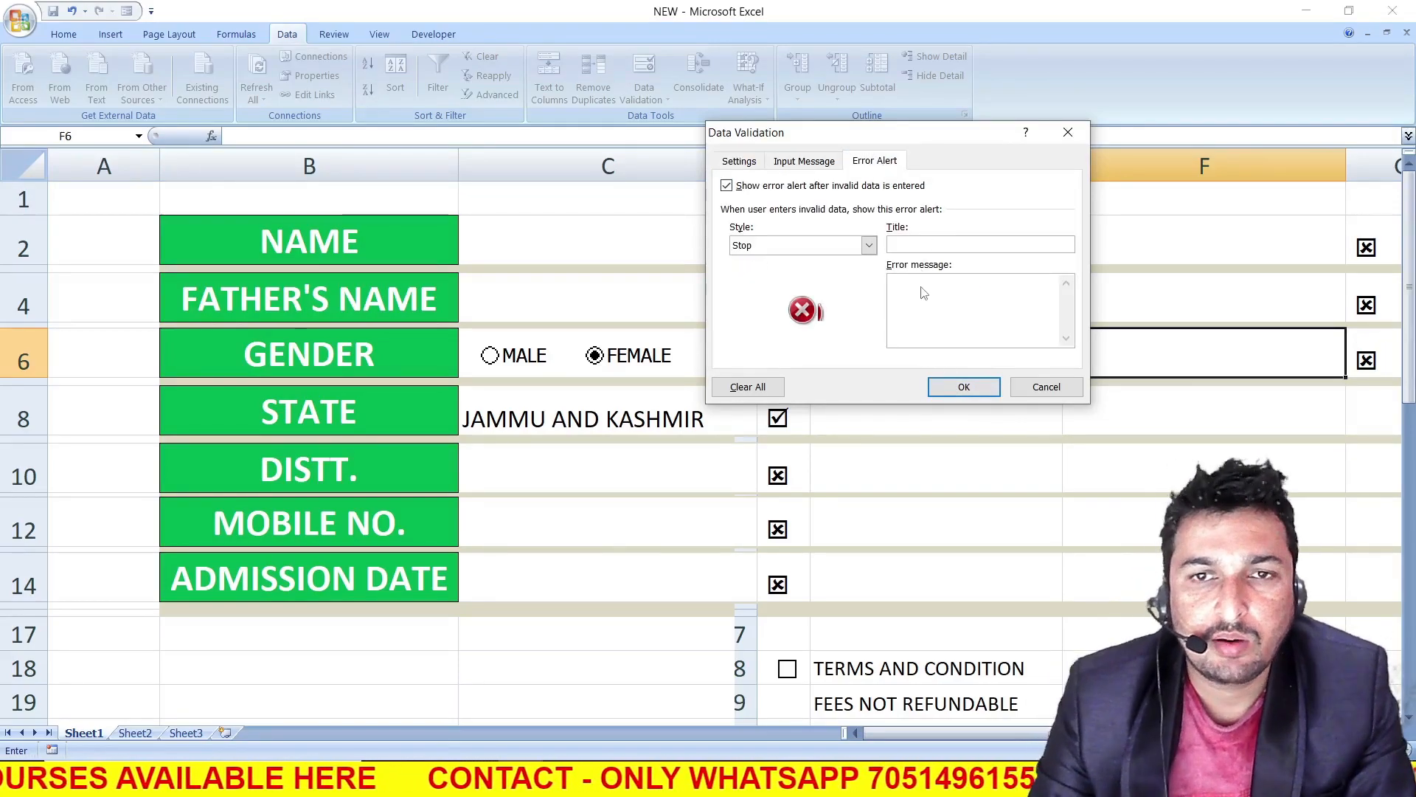
type("PLEASE ENTER ")
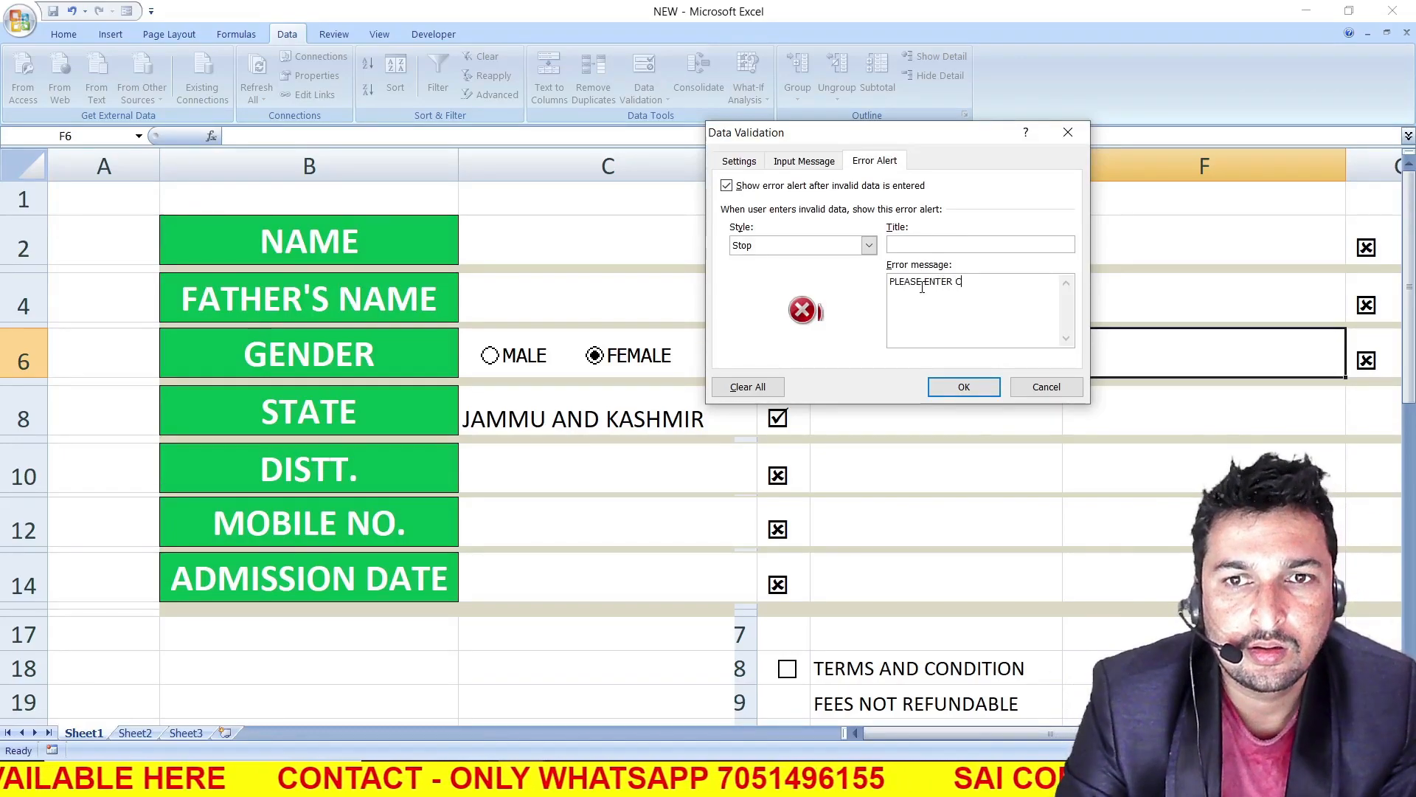
type("CORRECT AADHAR CARD")
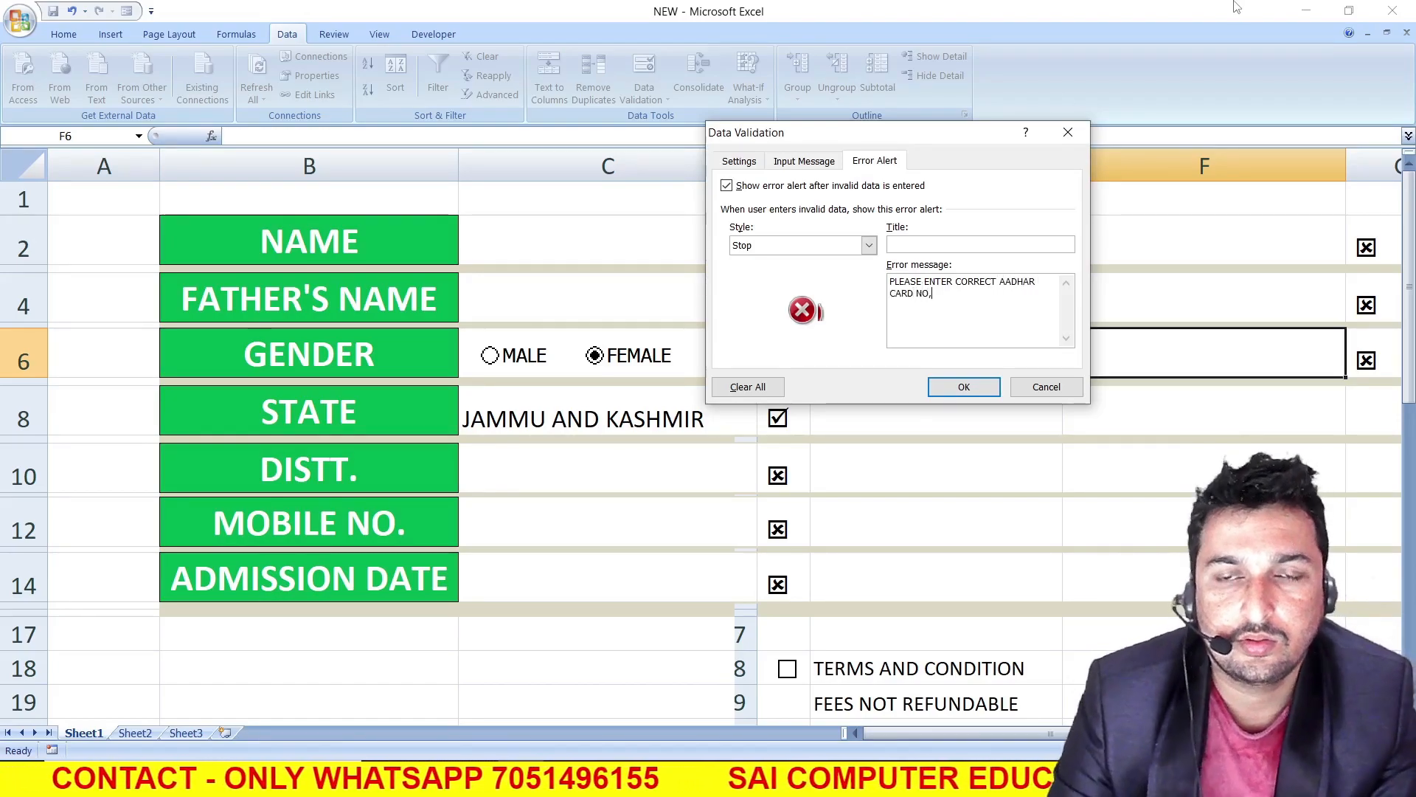
type(" NO,")
key("BackSpace")
type(".")
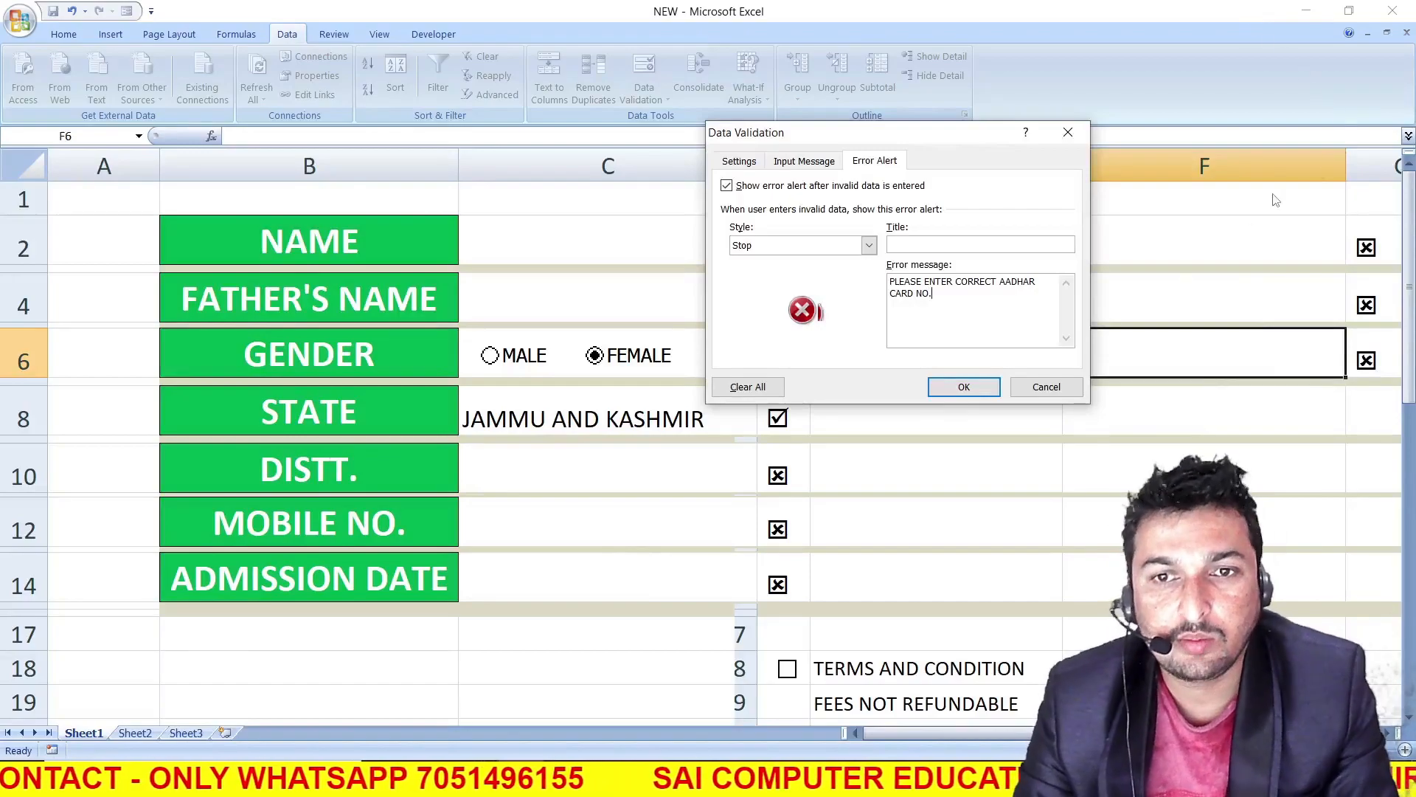
left_click(964, 387)
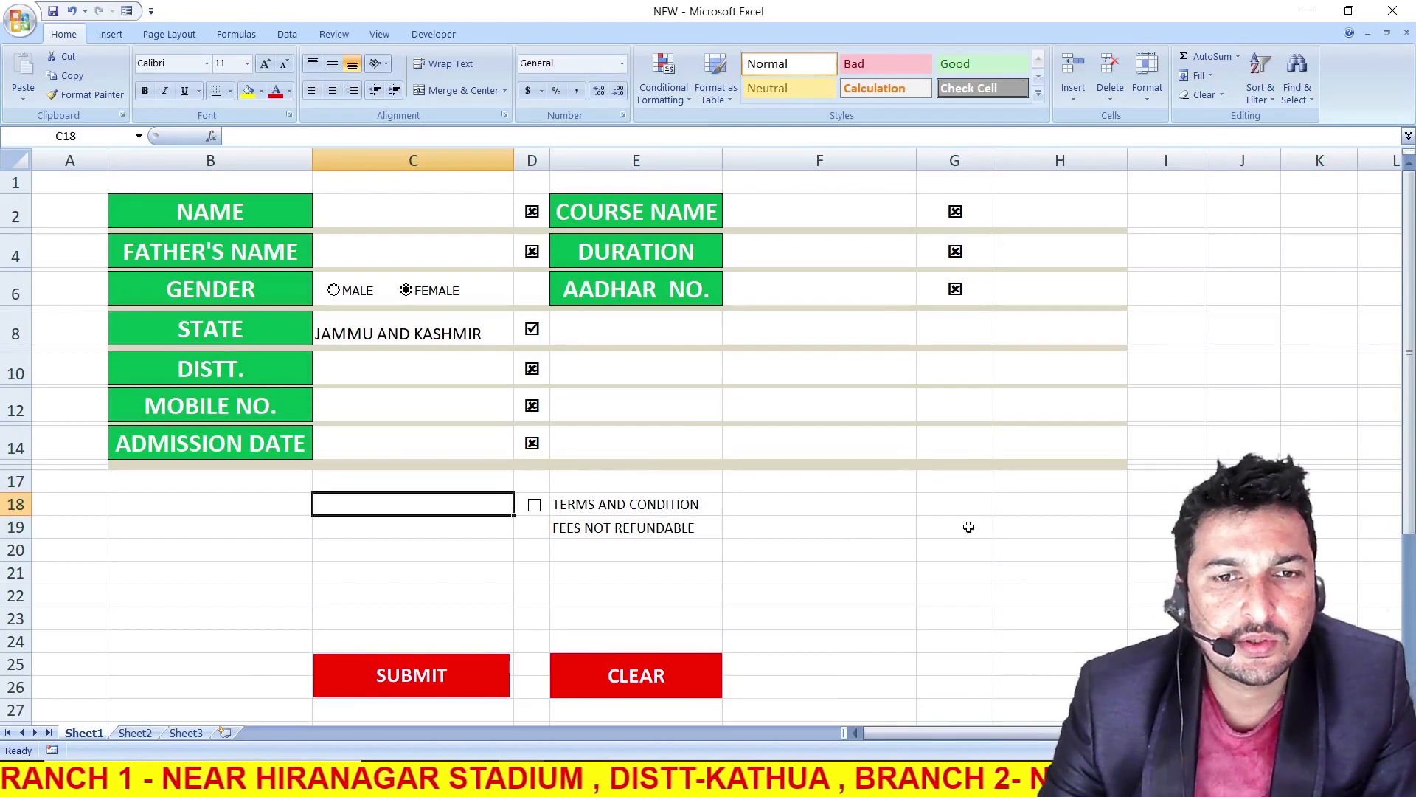
Link the MALE option button of the GENDER field to cell G18
right_click(365, 293)
left_click(415, 441)
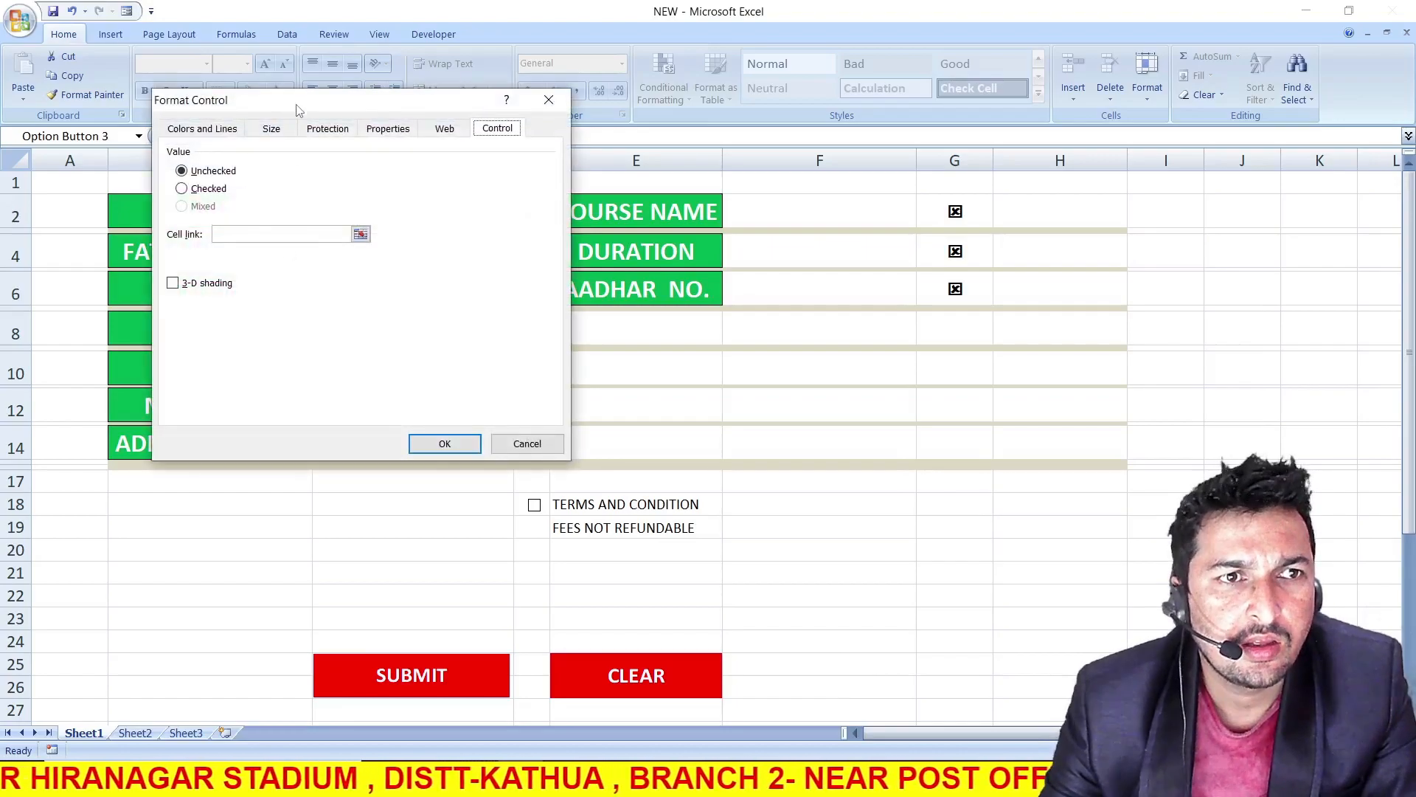
left_click_drag(294, 107, 470, 177)
left_click(401, 304)
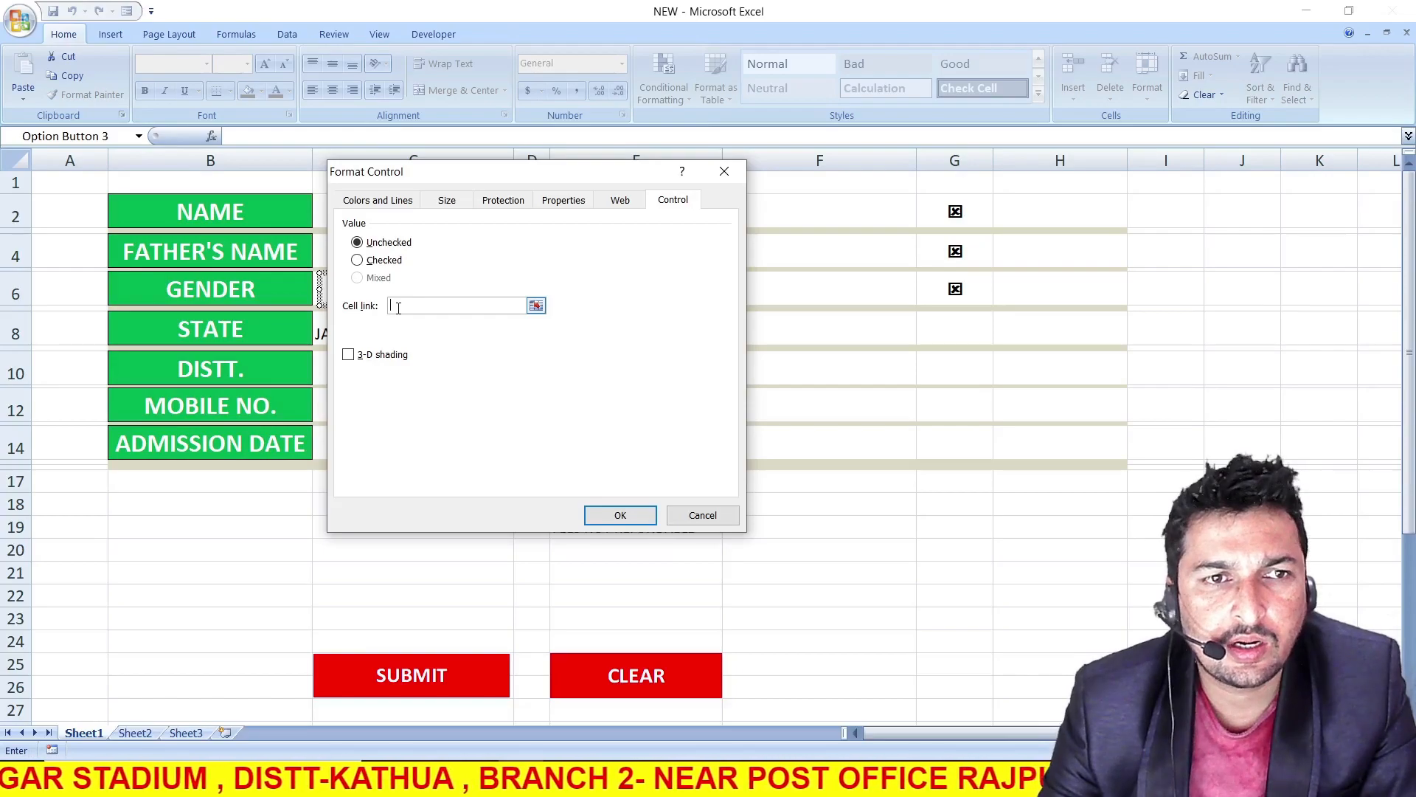
left_click(961, 507)
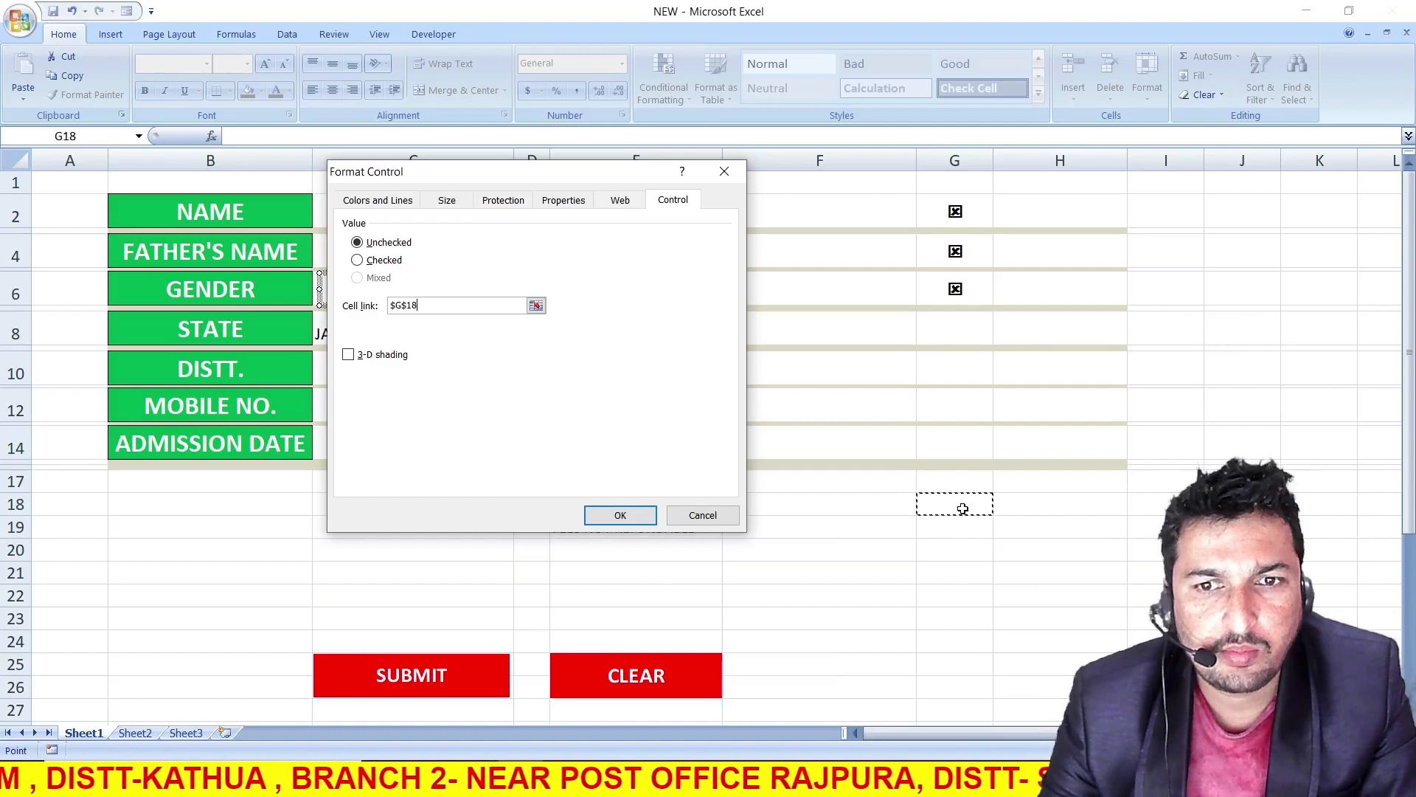
left_click(619, 514)
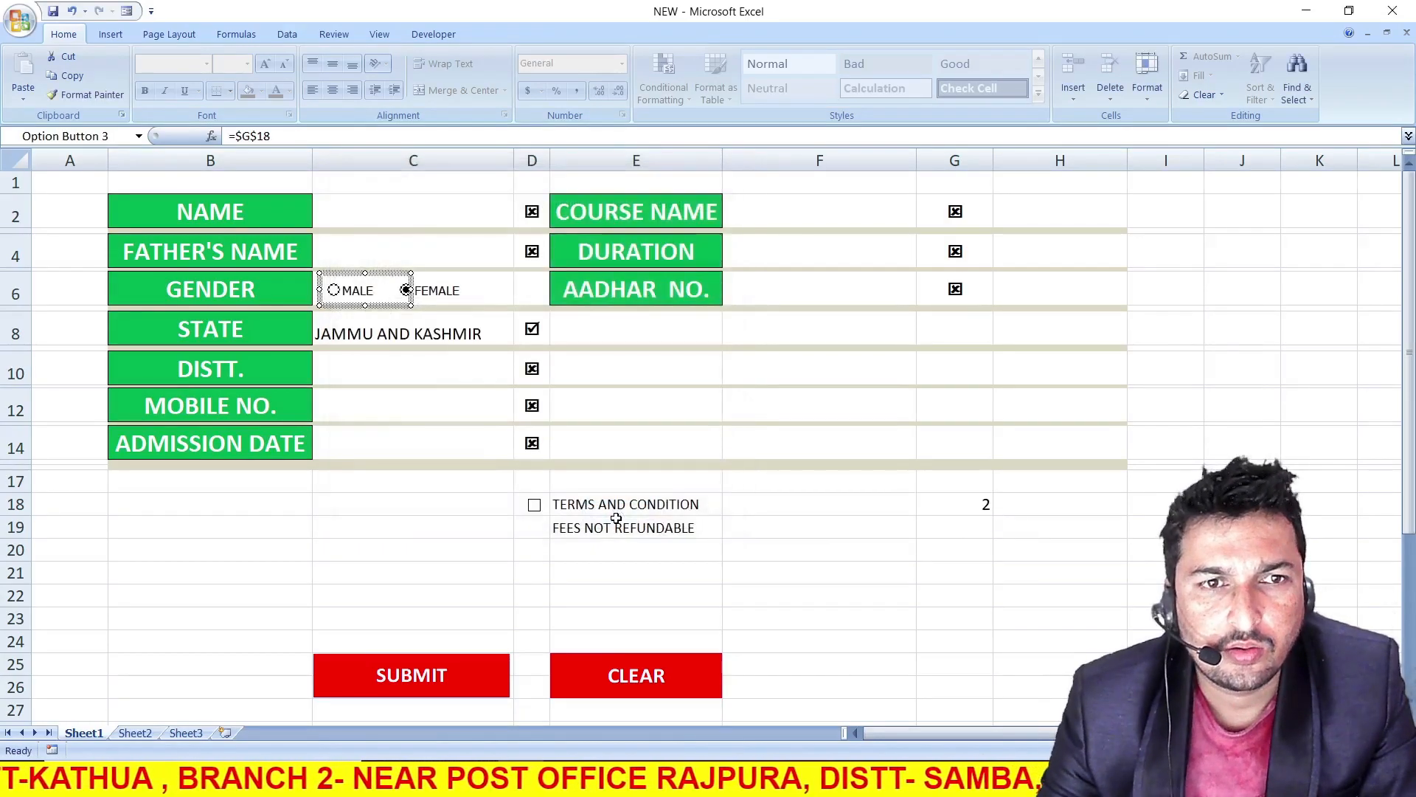
left_click(845, 525)
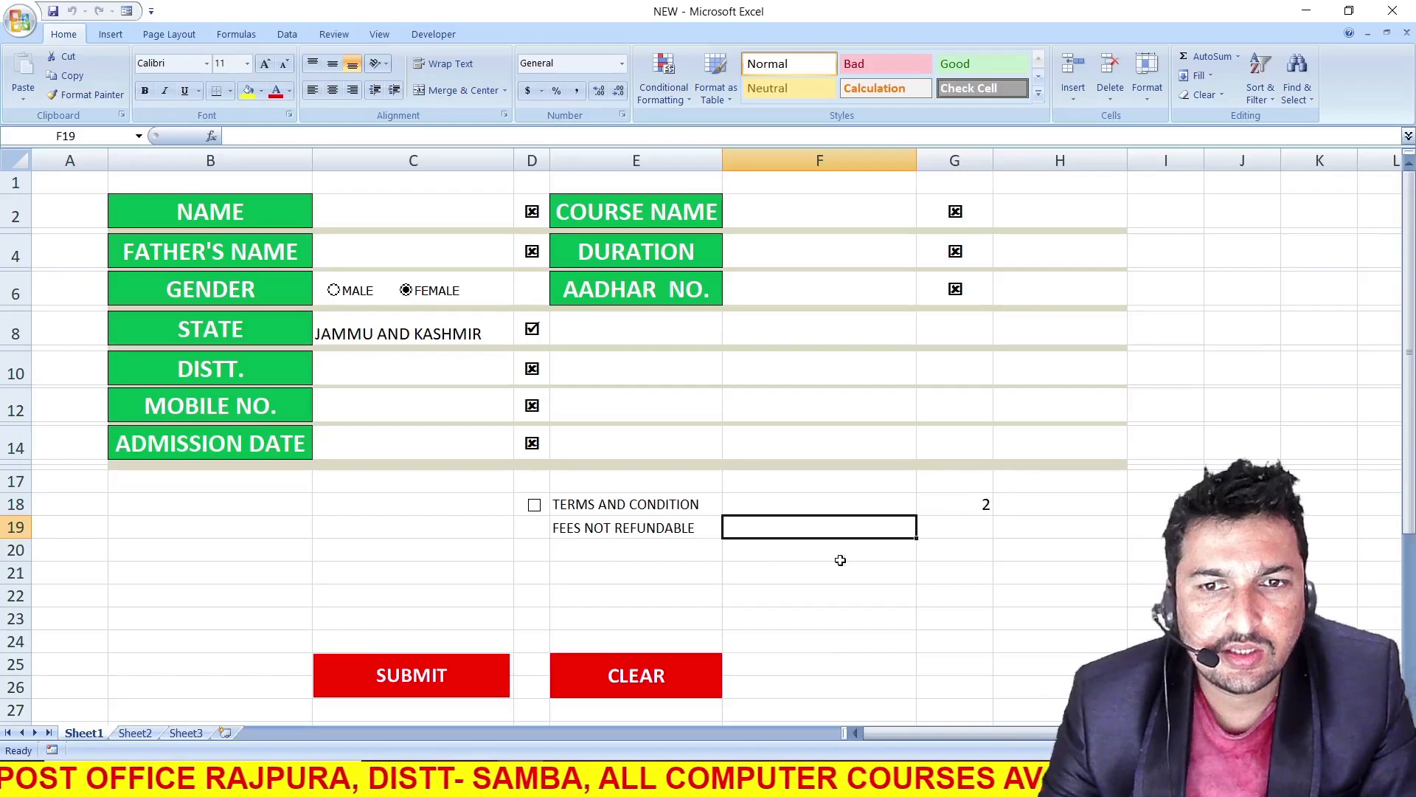
Link the TERMS AND CONDITION check box to cell G19
right_click(527, 510)
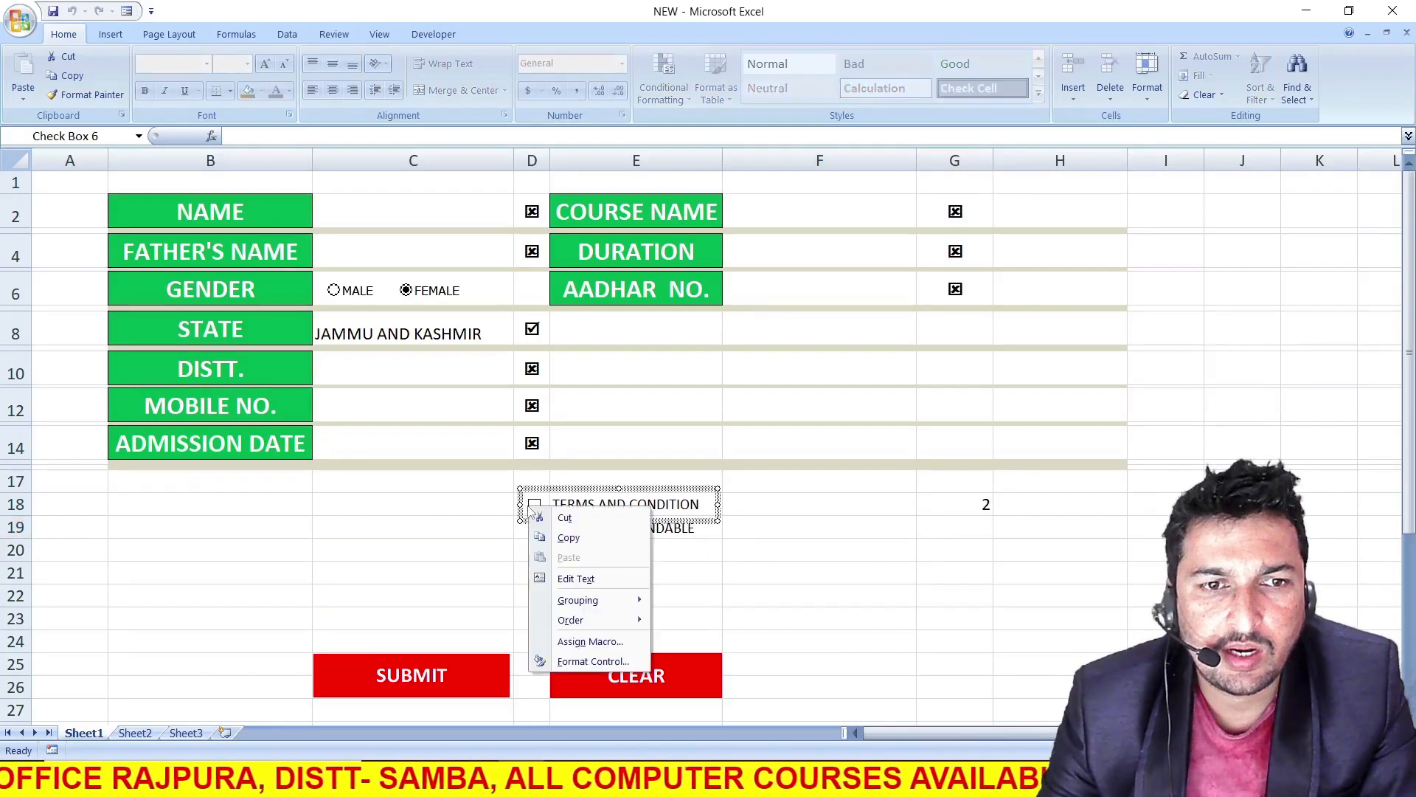
left_click(593, 662)
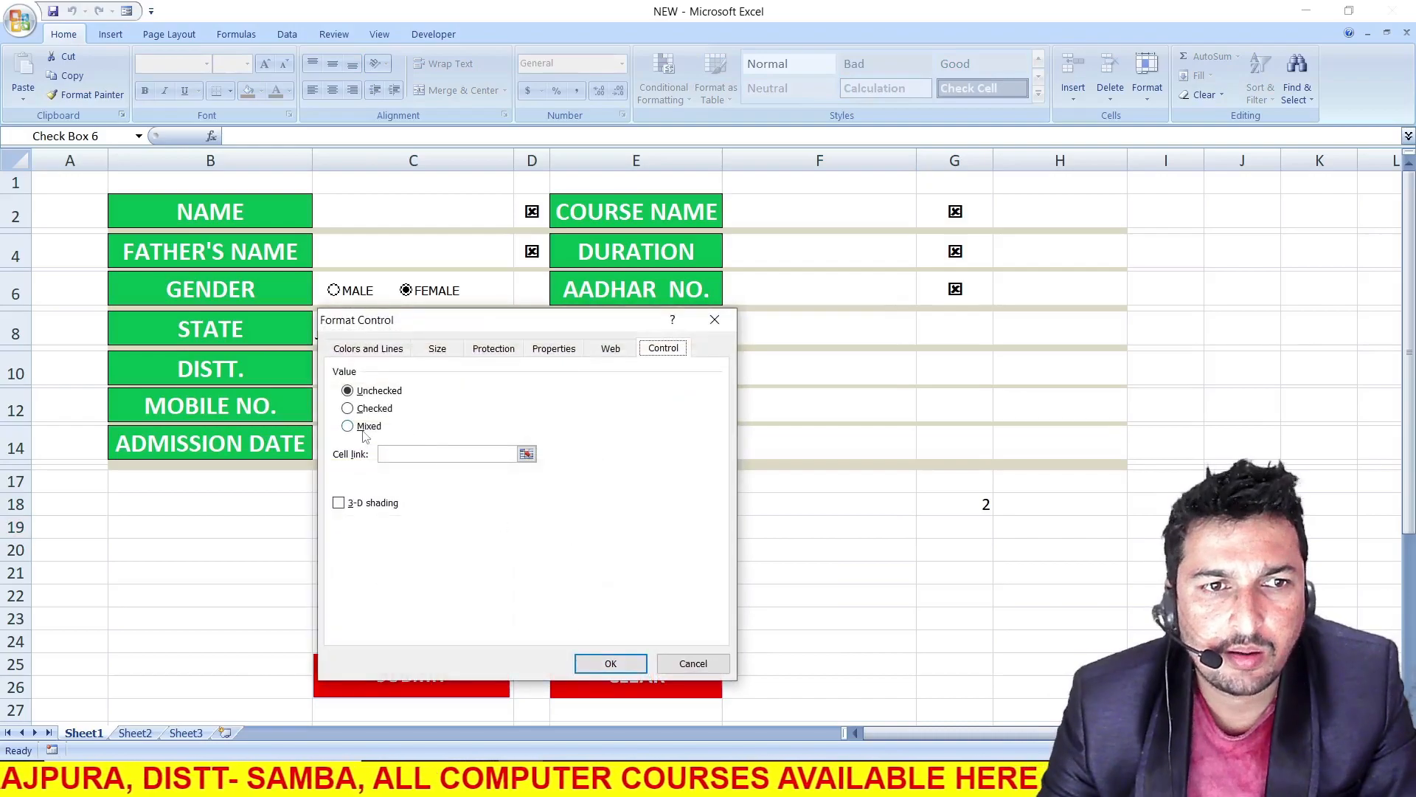
left_click(384, 453)
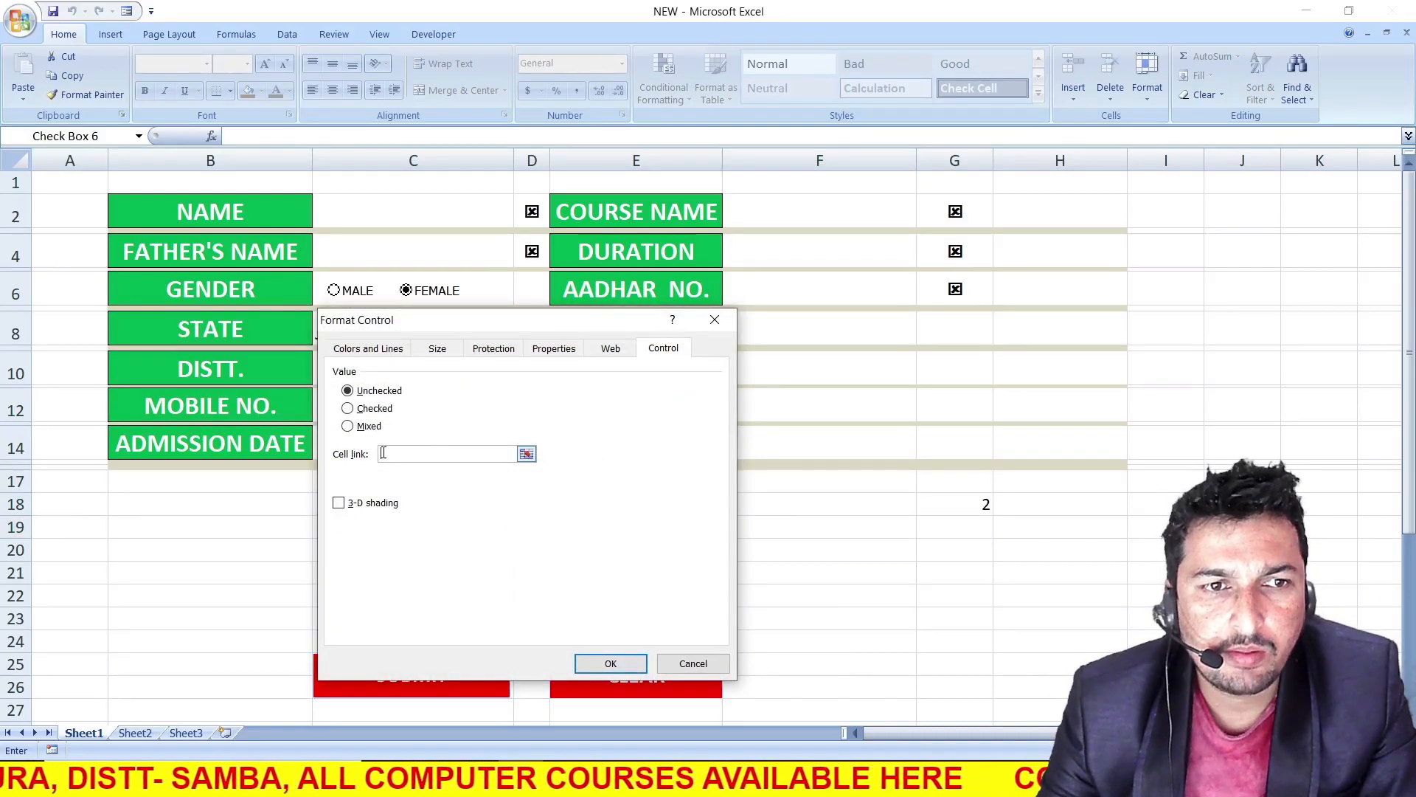
left_click(969, 532)
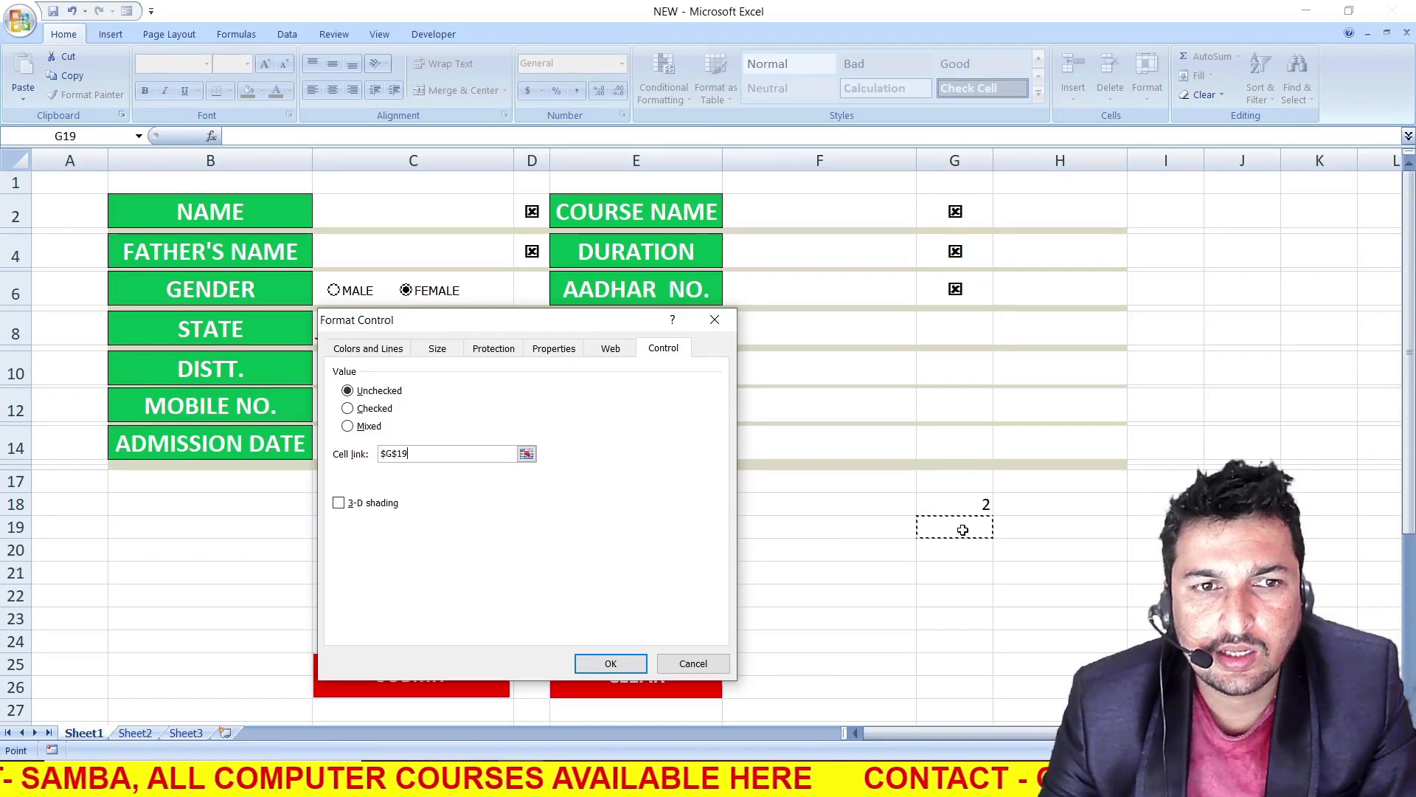
key("Return")
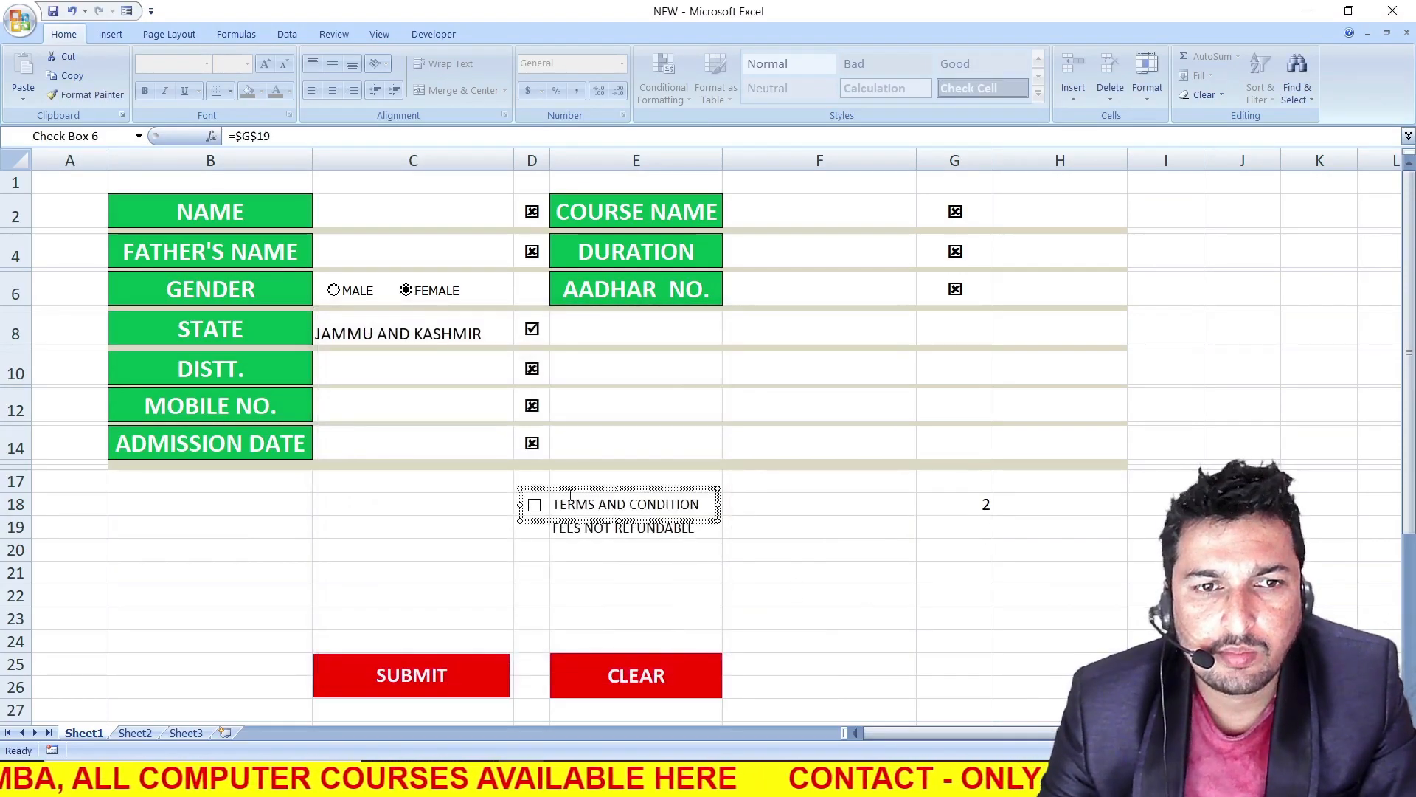
left_click(769, 596)
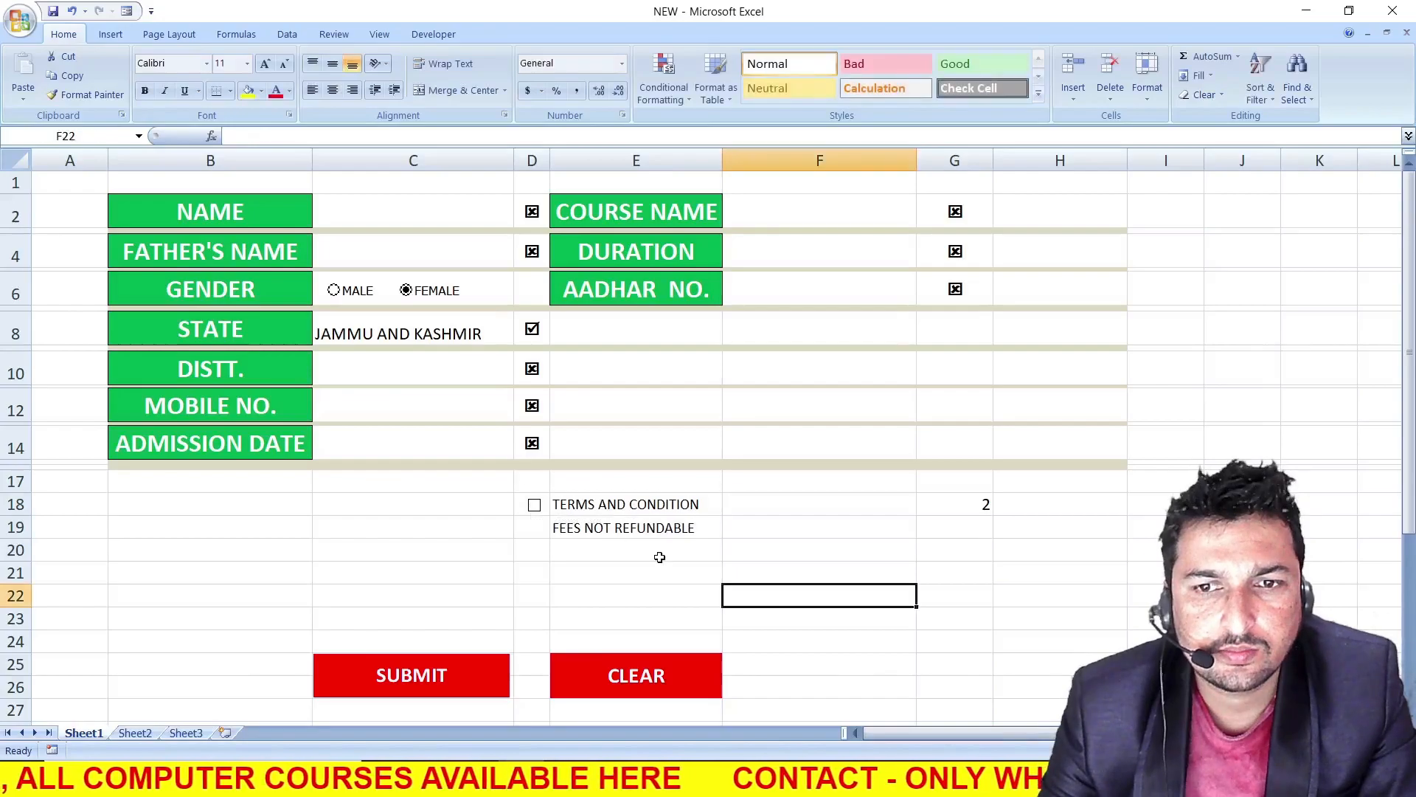
Toggle the TERMS AND CONDITION check box repeatedly to test its link to G19, leaving it unticked
left_click(535, 506)
left_click(535, 506)
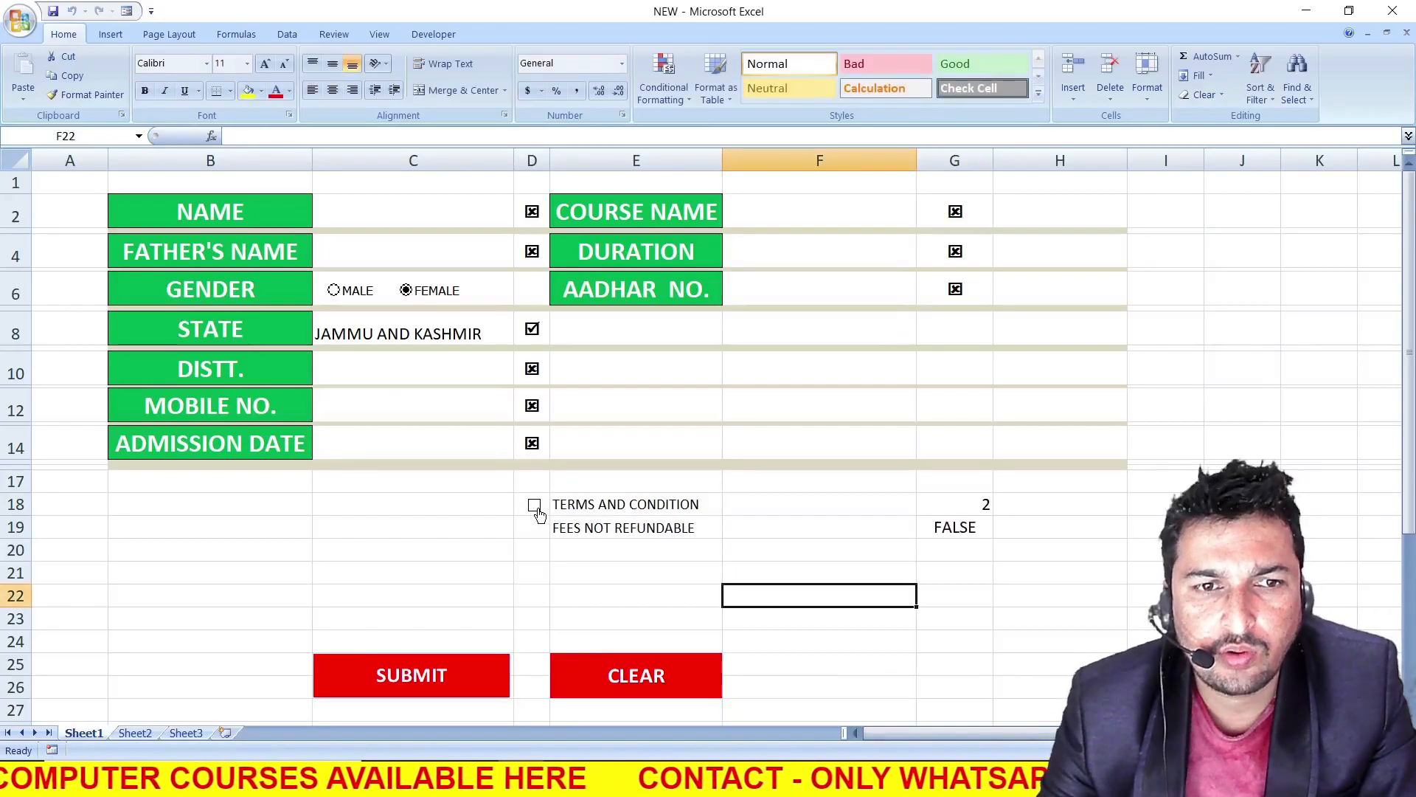
left_click(534, 506)
left_click(535, 506)
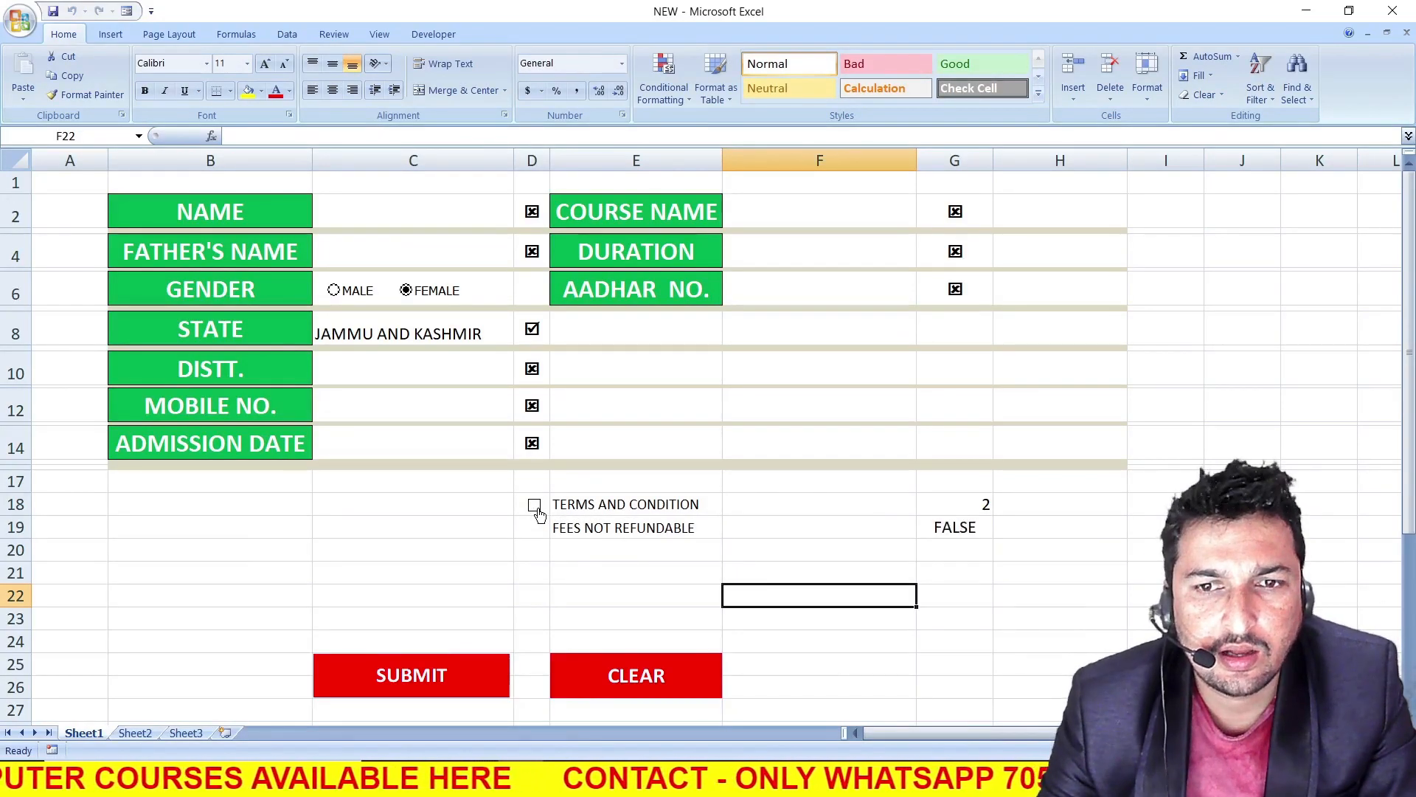
Enter a COUNTA formula in G20 counting the filled entry cells C2, C4, C8, C10, C12, C14, F2, F4 and F6
left_click(961, 558)
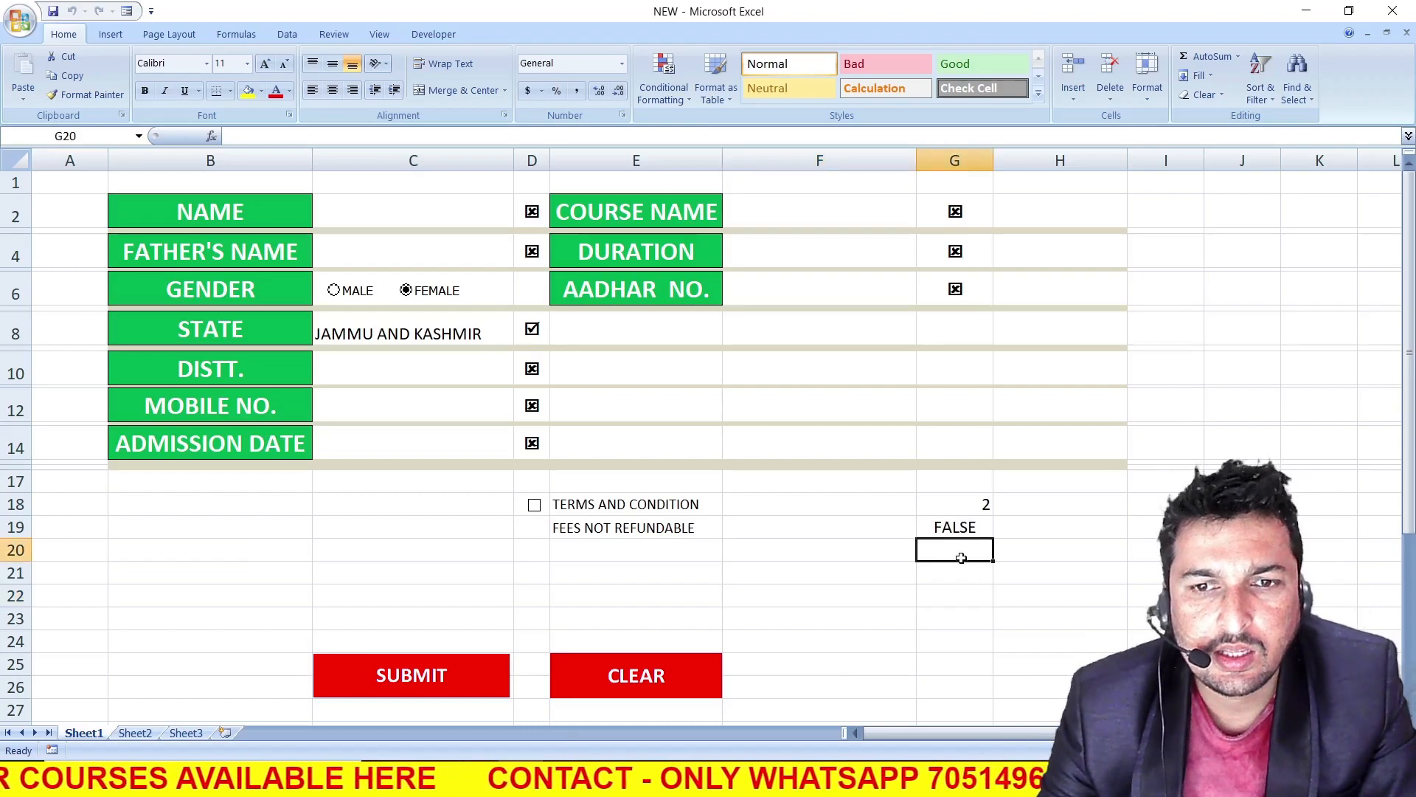
type("=COUNTA(")
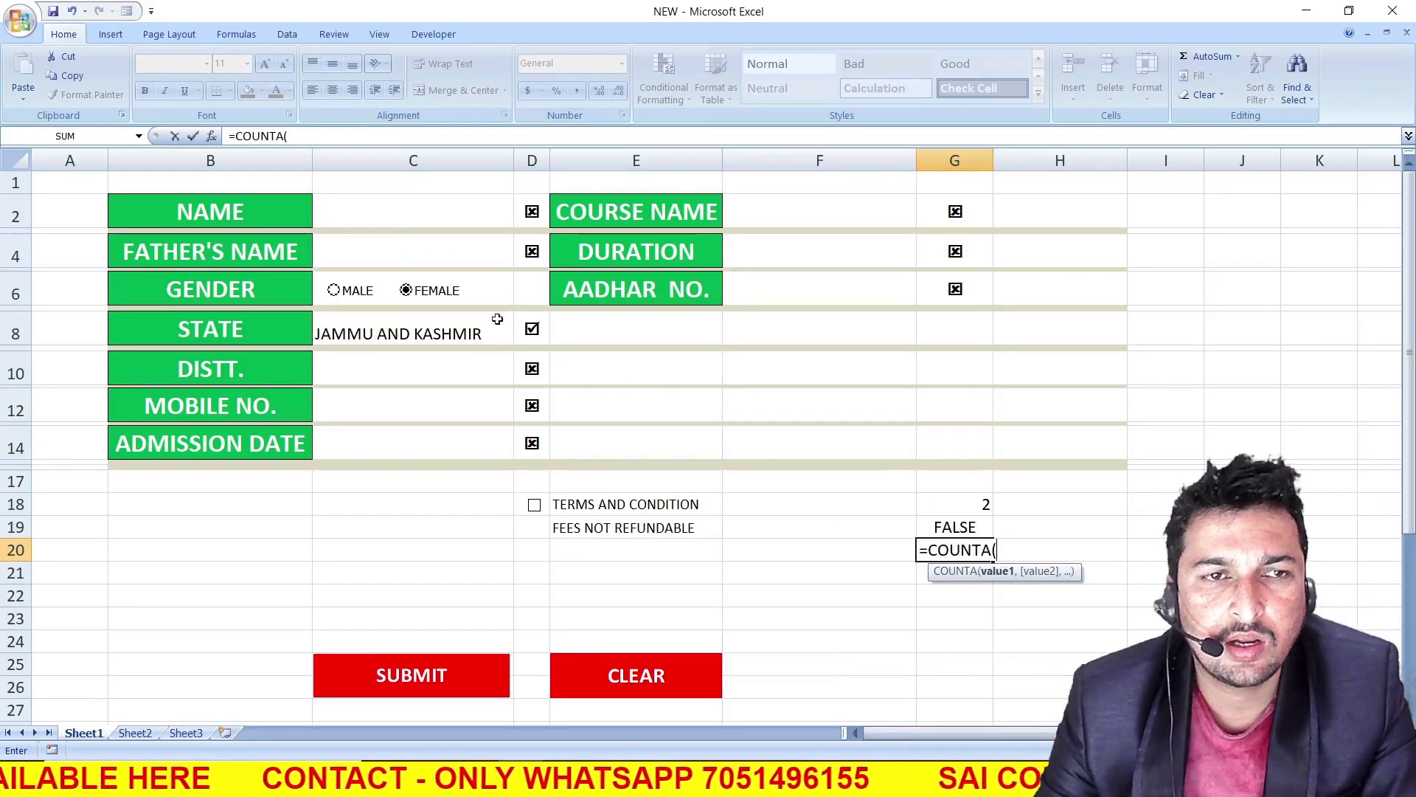
left_click(381, 216)
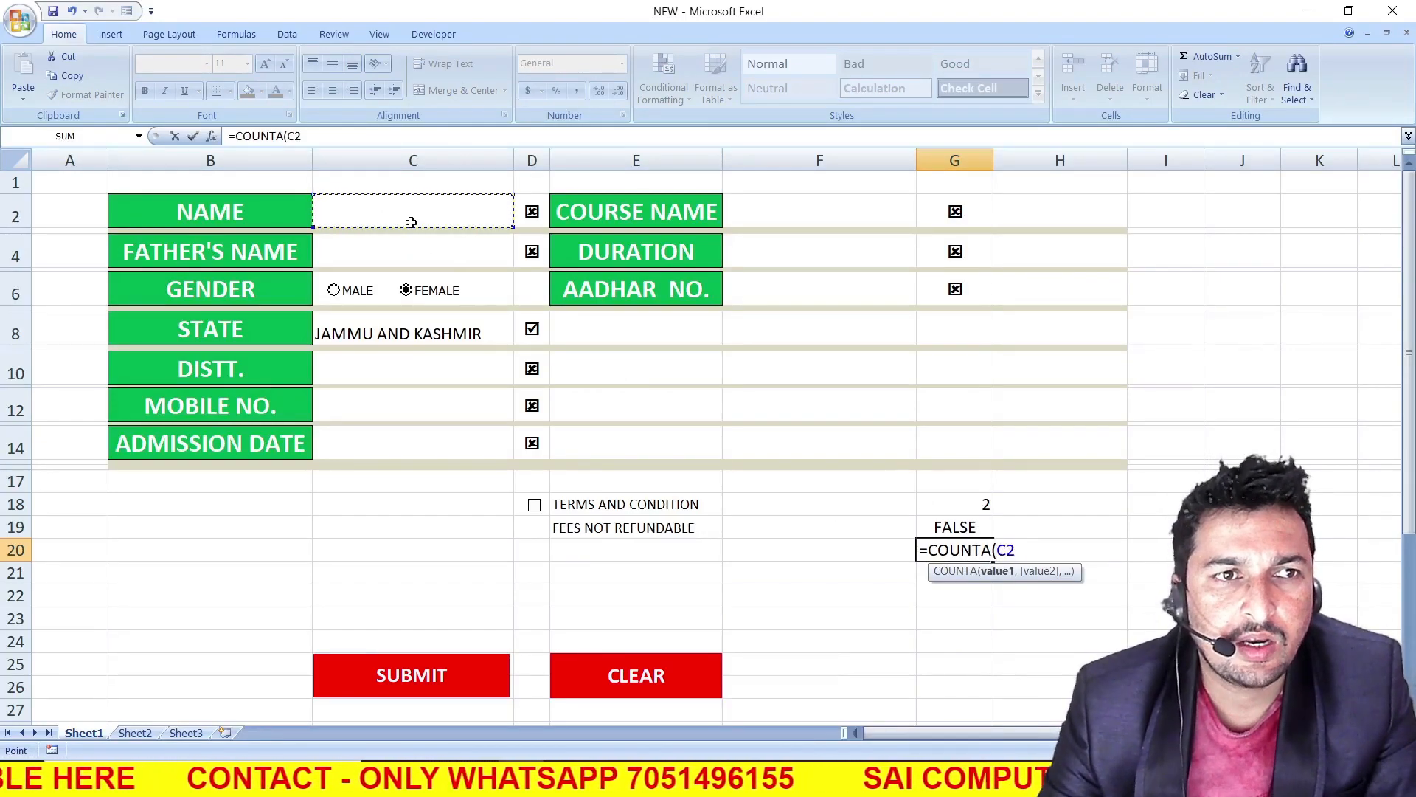
type(",")
left_click(407, 264)
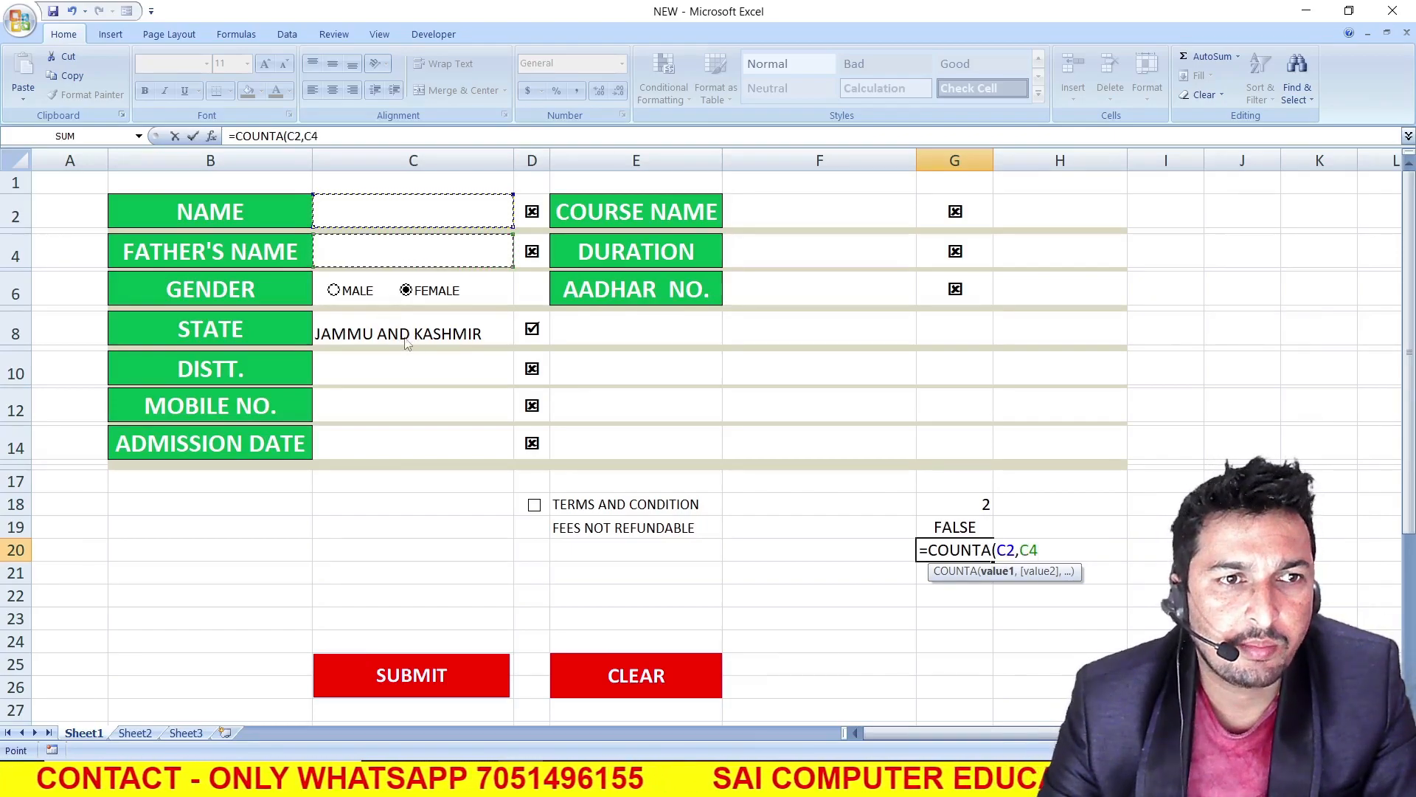
type(",")
left_click(405, 336)
type(",")
left_click(398, 380)
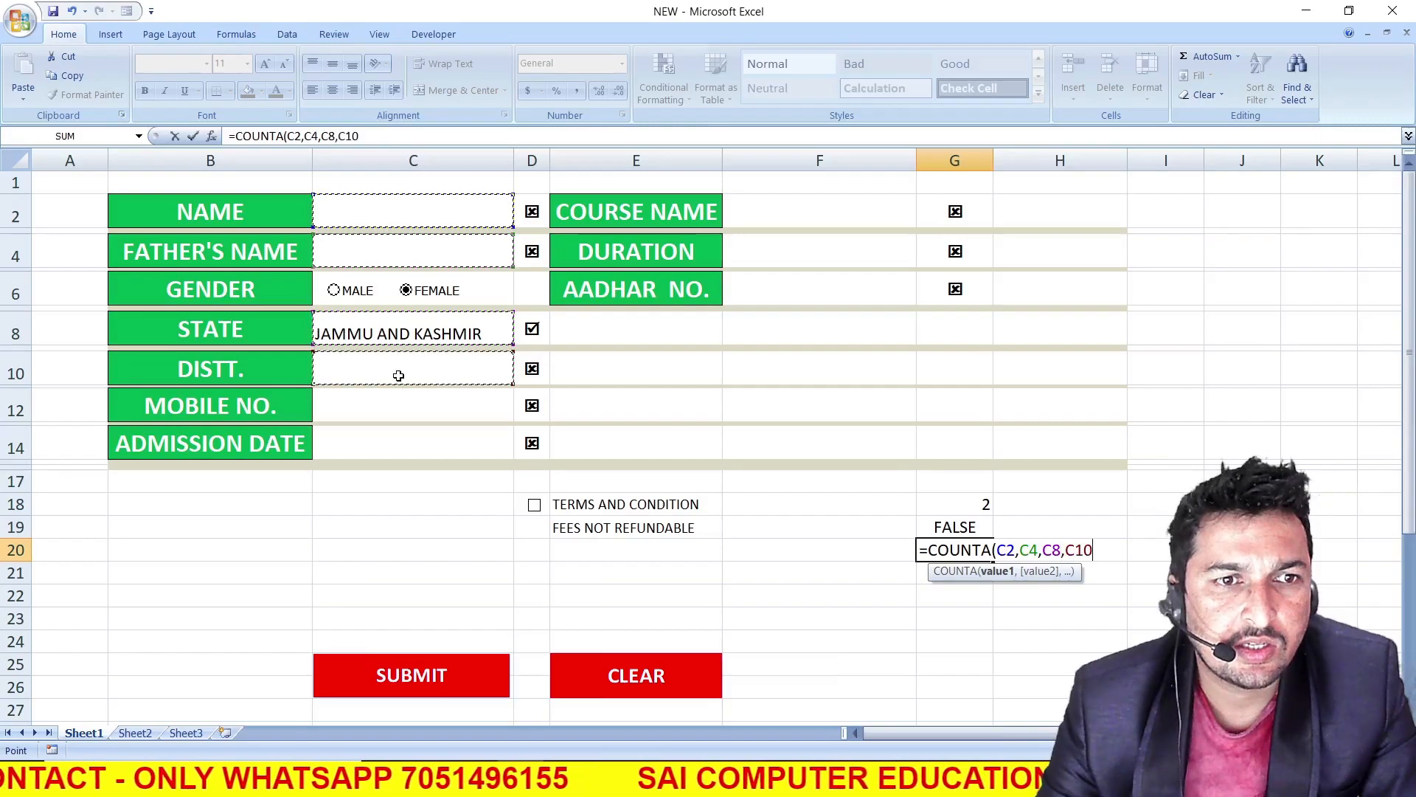
type(",")
left_click(407, 417)
type(",")
left_click(407, 446)
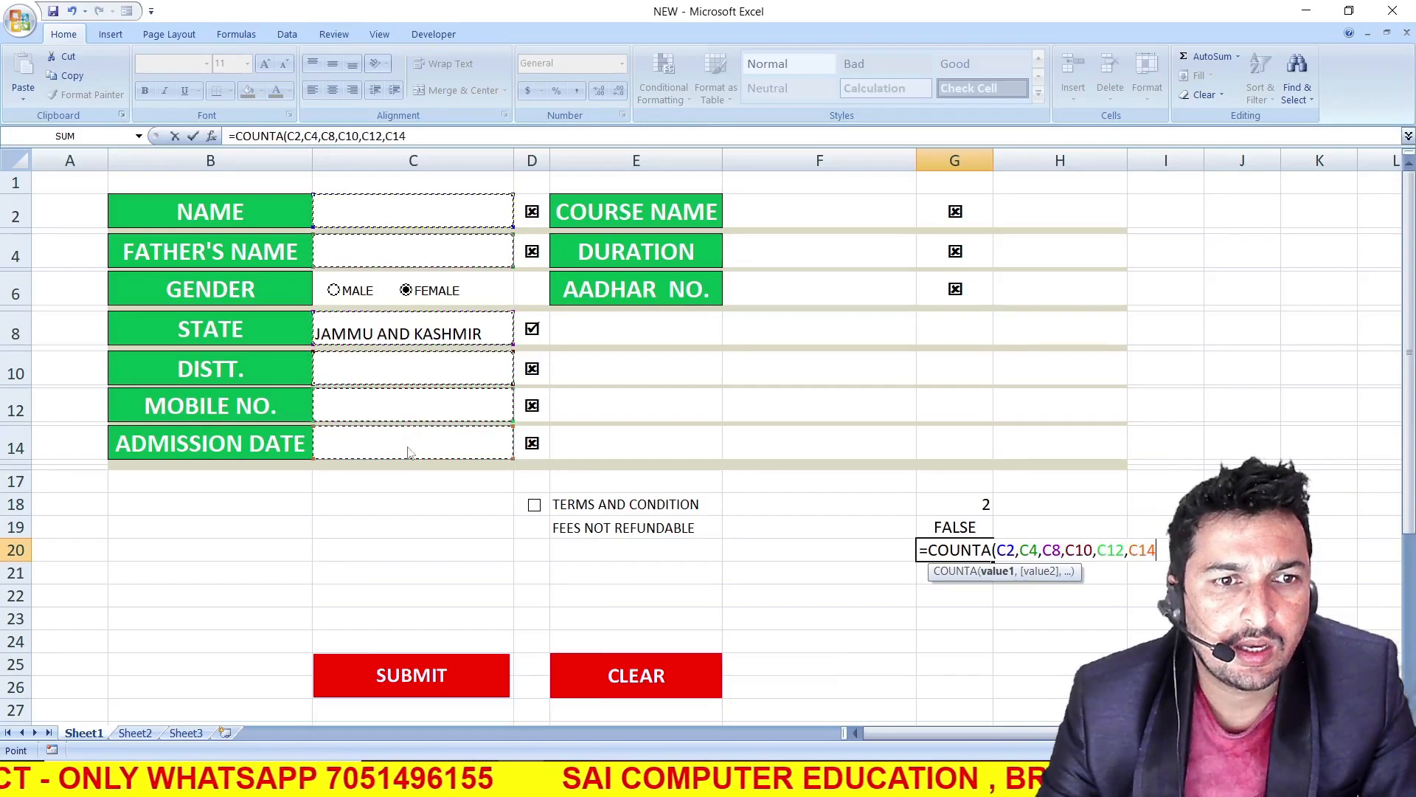
type(",")
left_click(822, 208)
type(",")
left_click(815, 251)
type(",")
left_click(812, 286)
key("Return")
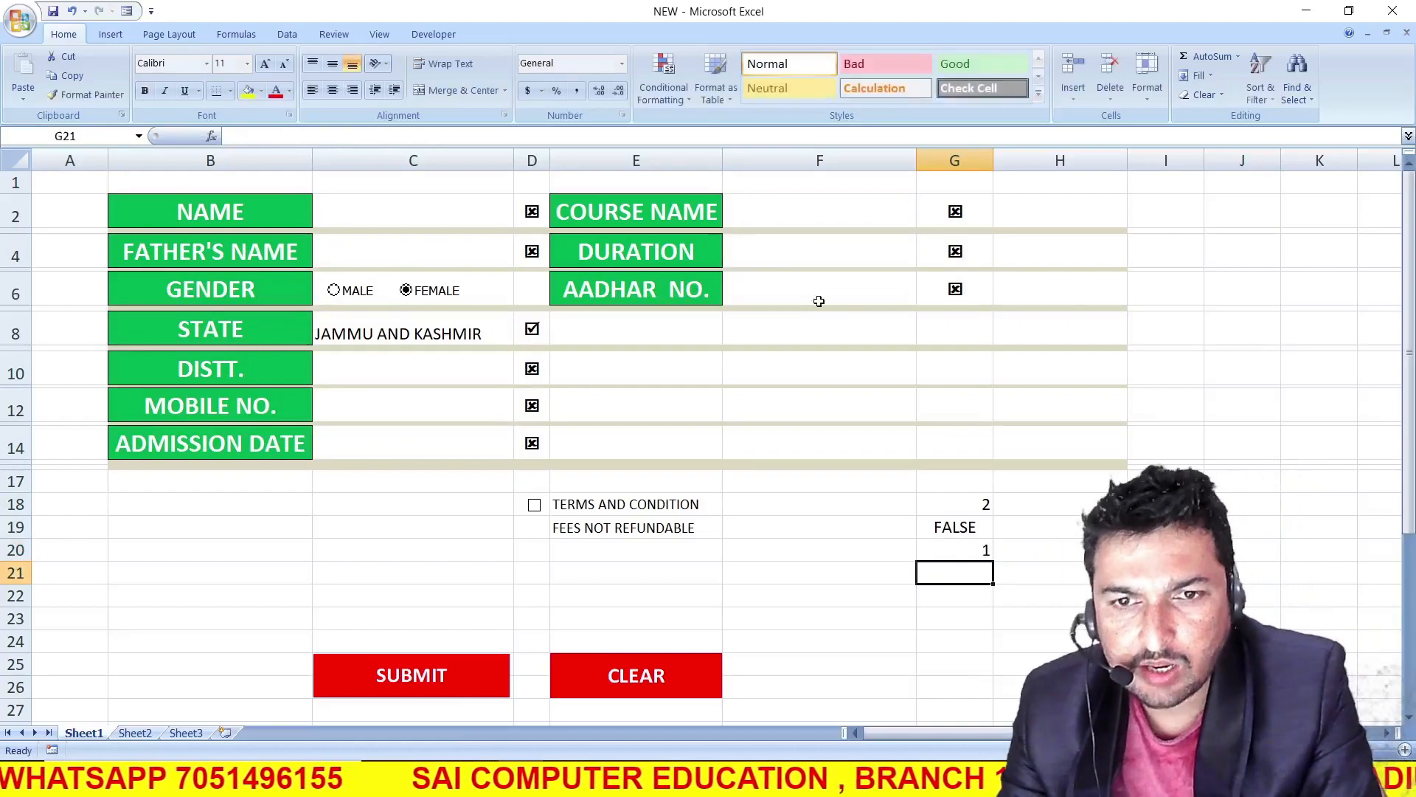
Review G20's formula and the STATE choices, and enter a sample name in C2 to test the count
left_click(986, 552)
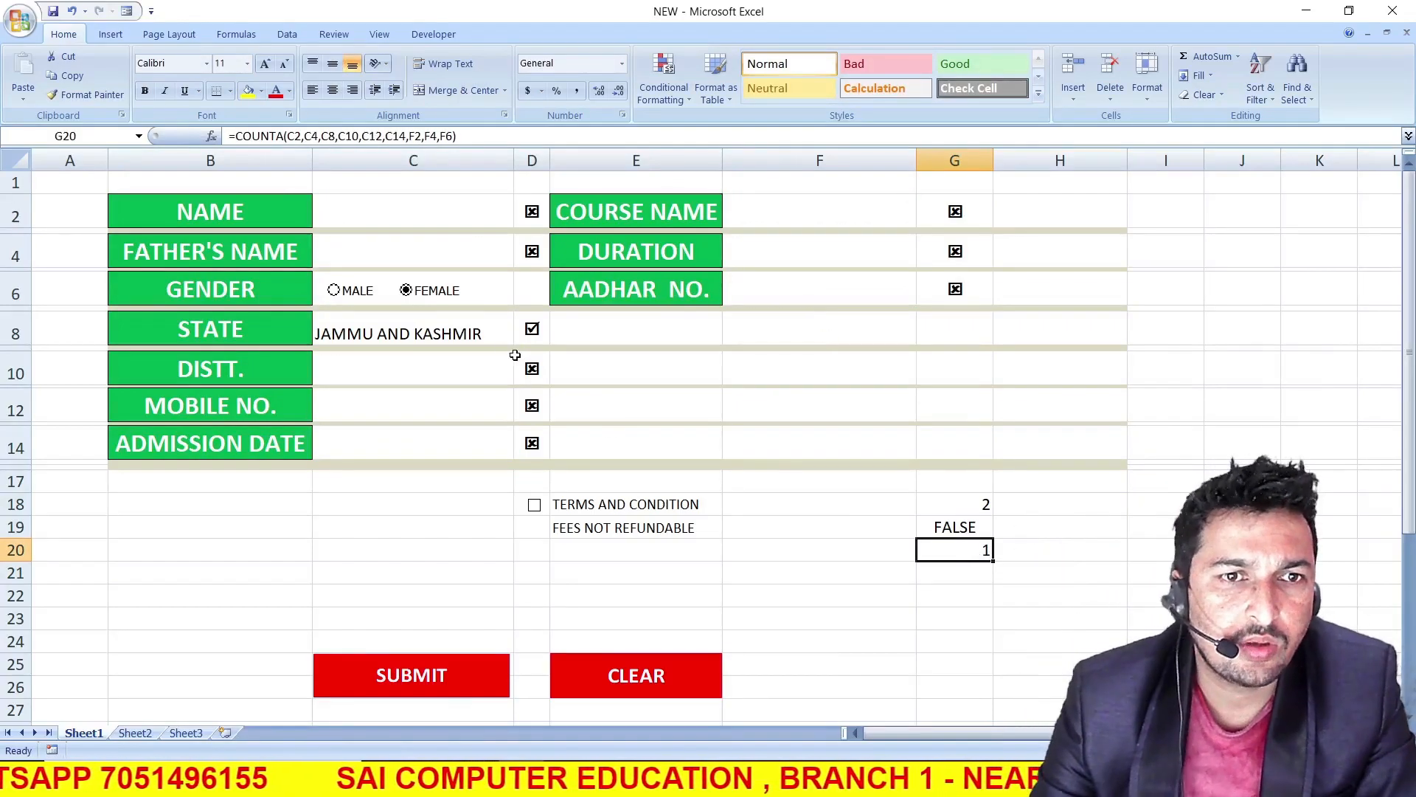
left_click(487, 334)
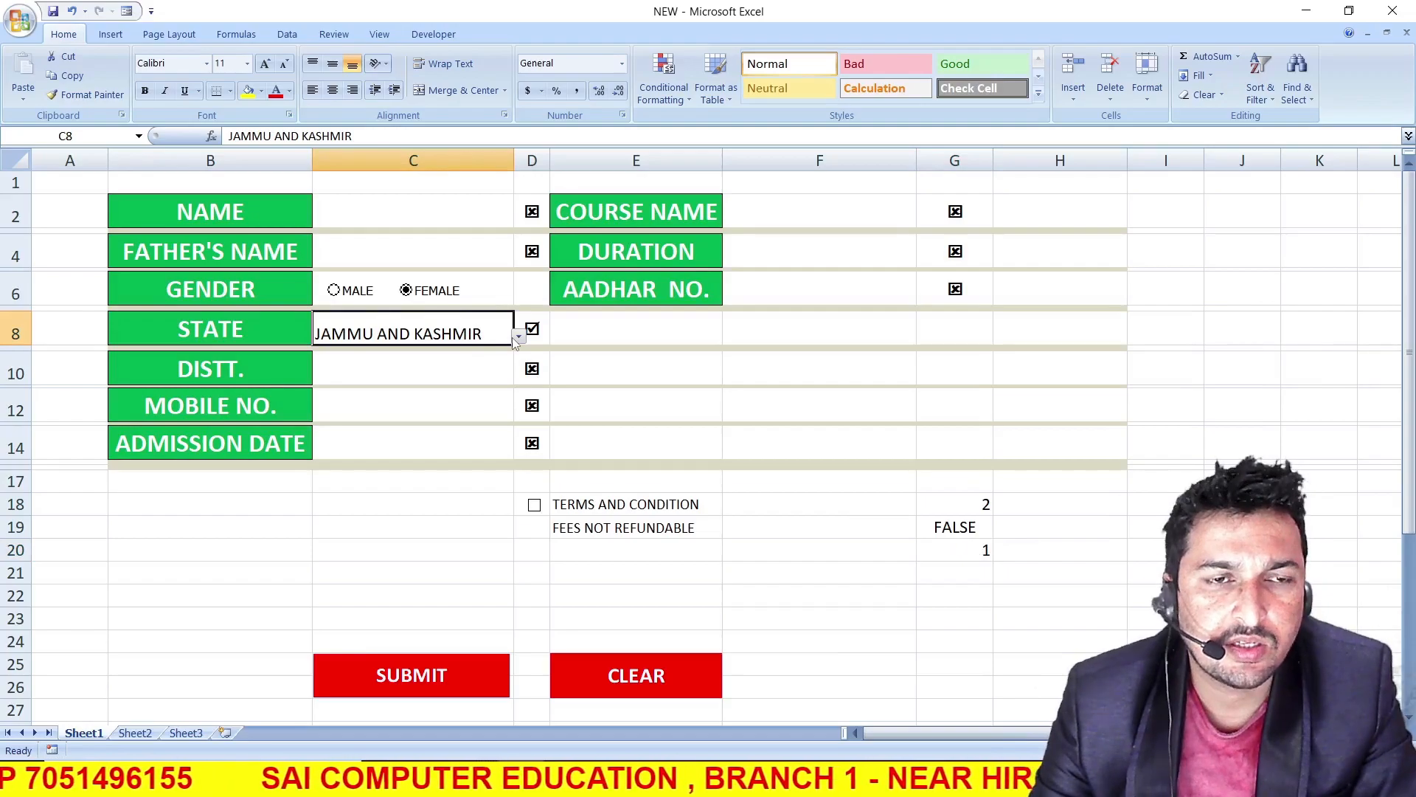
left_click(517, 338)
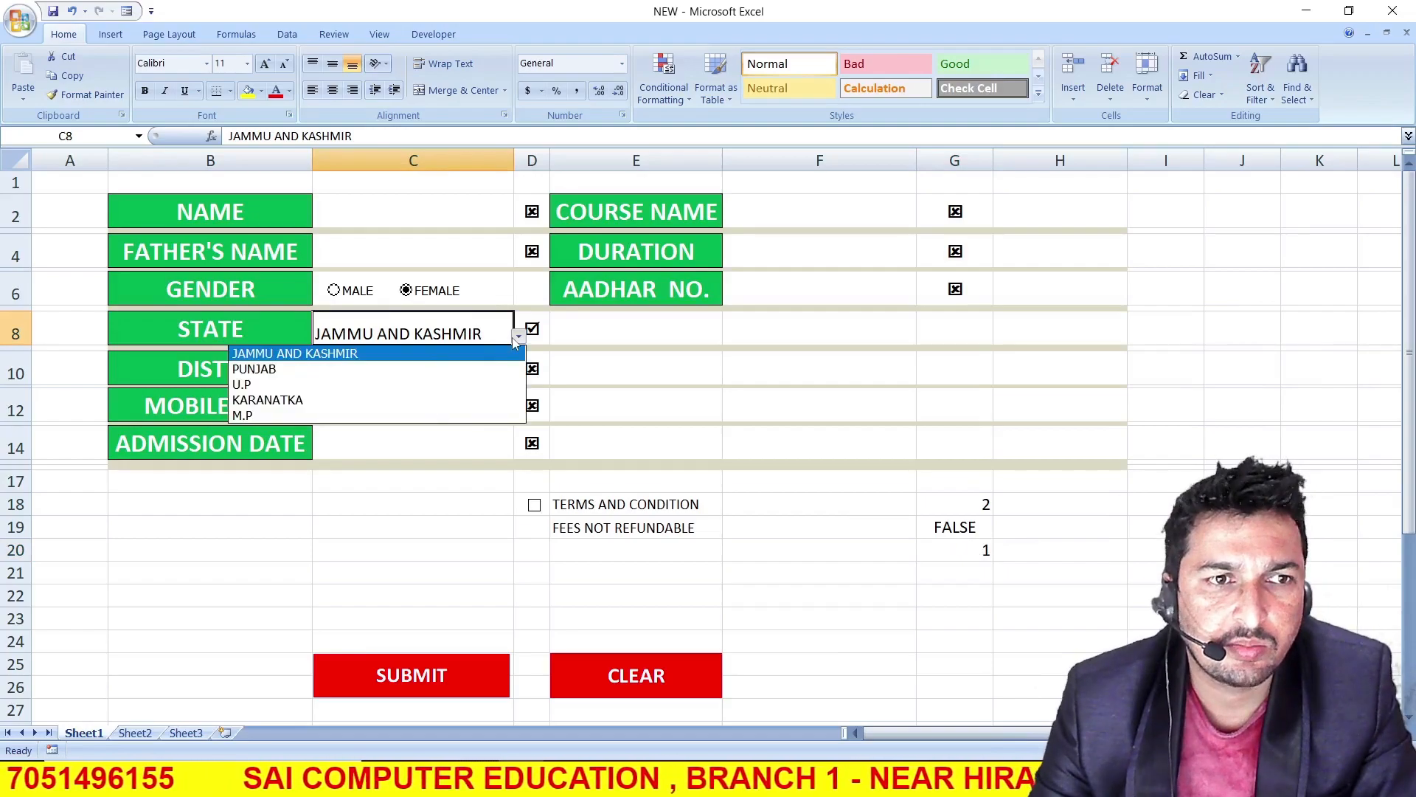
left_click(405, 250)
left_click(385, 201)
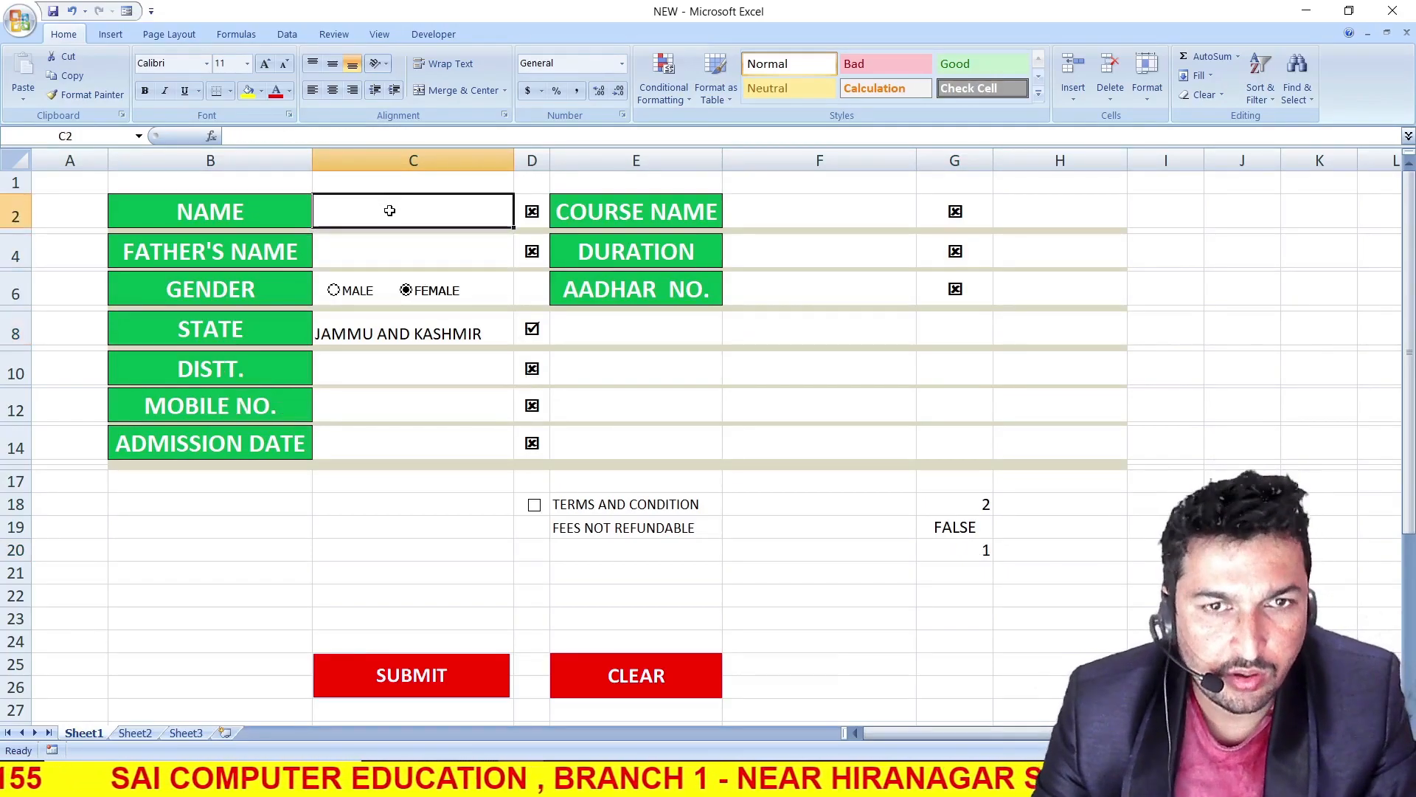
type("PANKAJ")
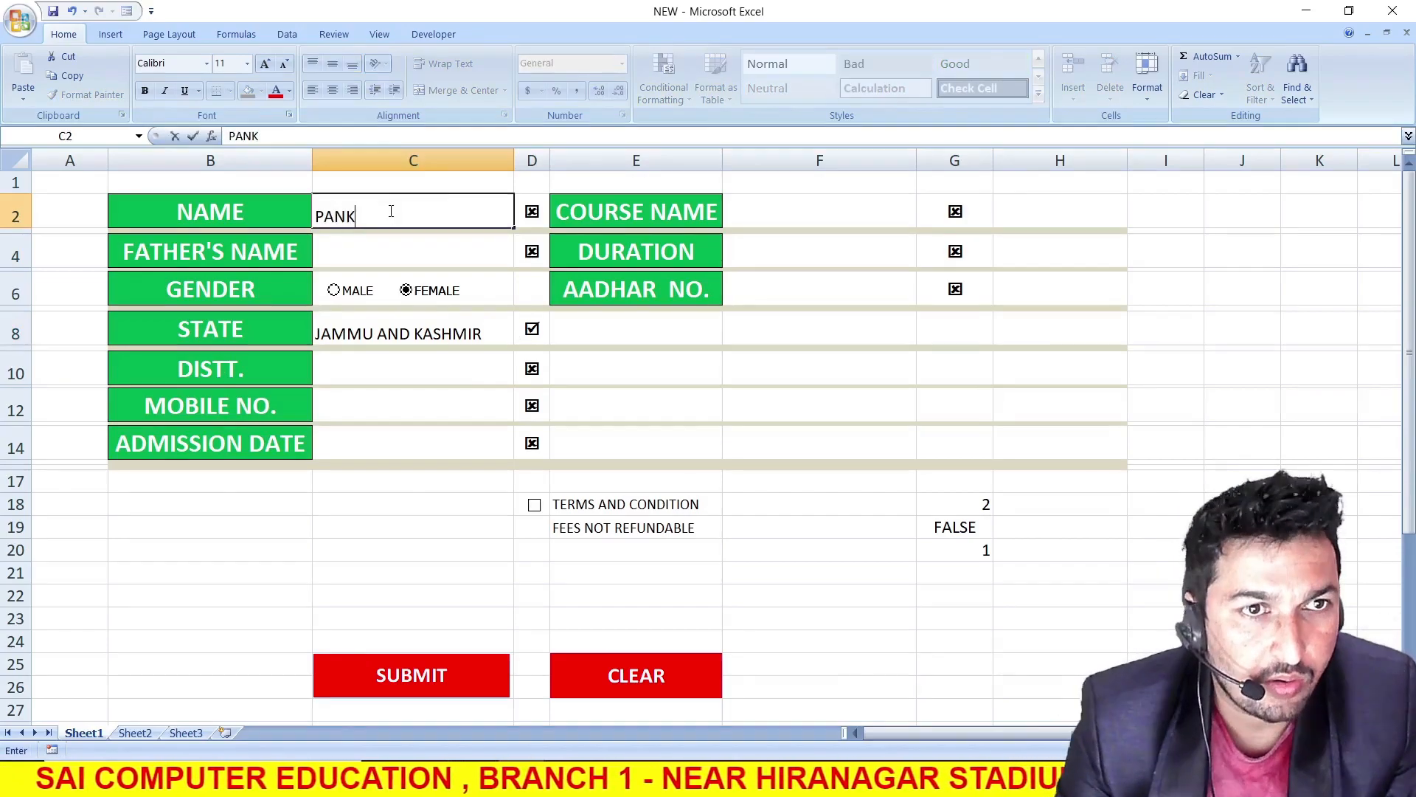
left_click(854, 618)
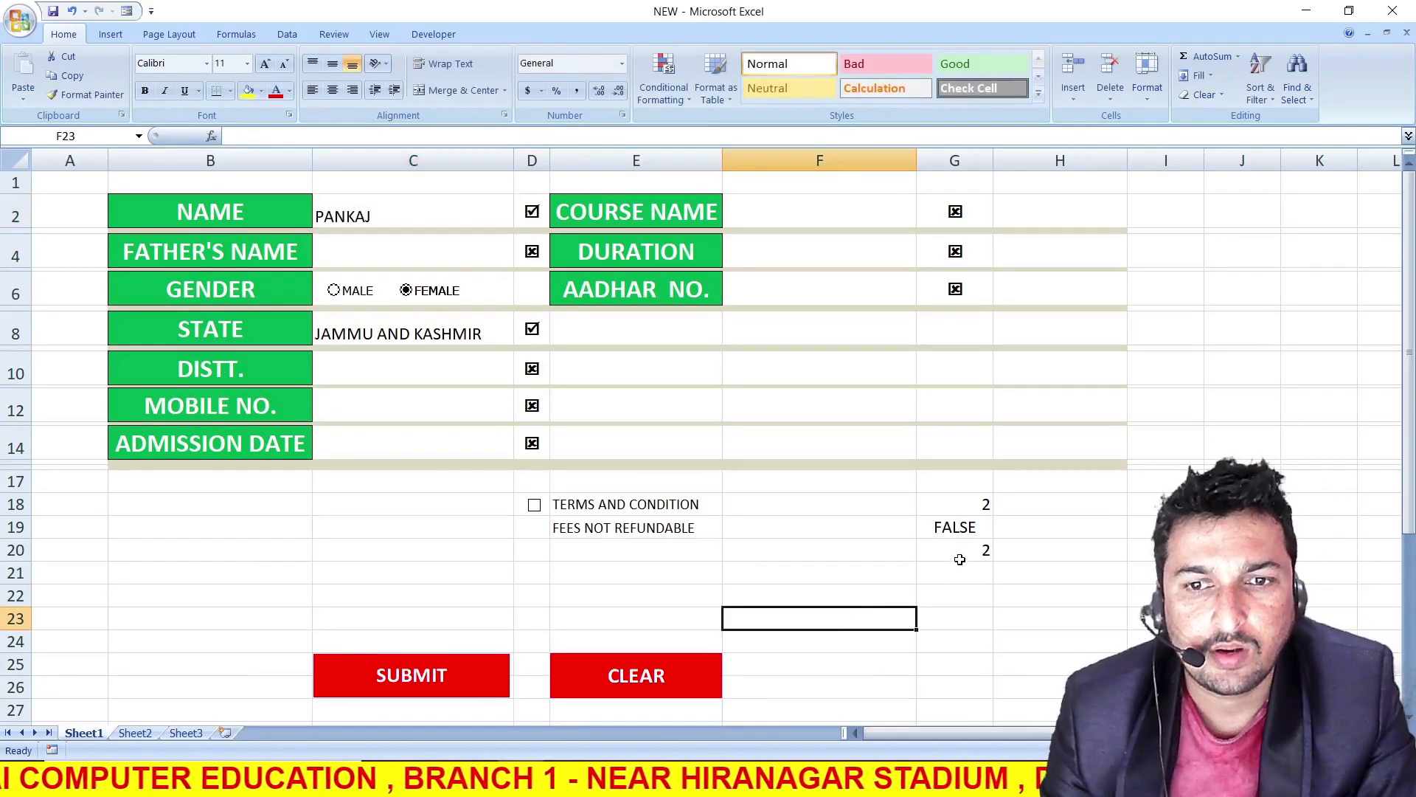
left_click(954, 552)
Test the G20 count with SDF in FATHER'S NAME and DISTT., try SDF in MOBILE NO., and clear the form entries
left_click(391, 258)
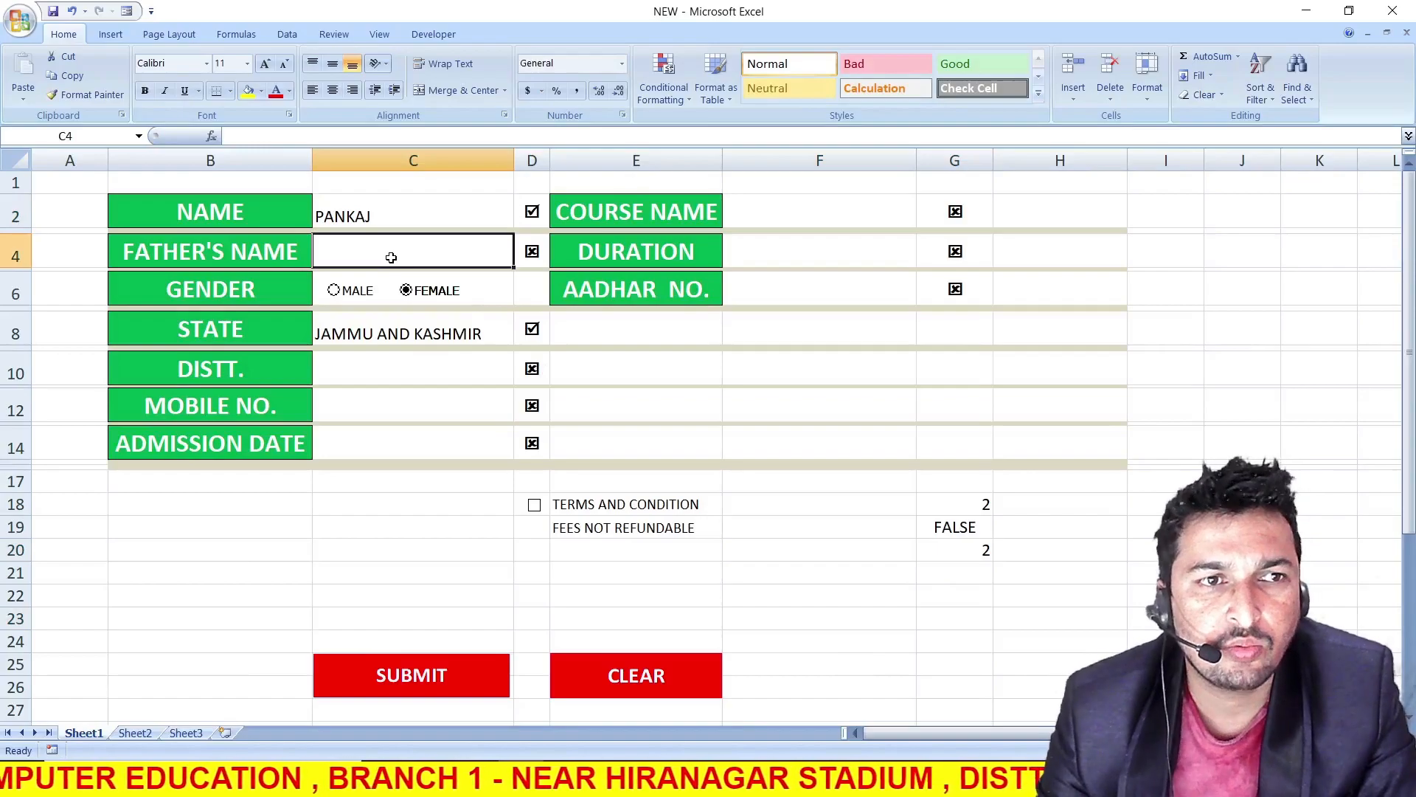
type("SDF")
left_click(410, 373)
type("SDF")
left_click(414, 402)
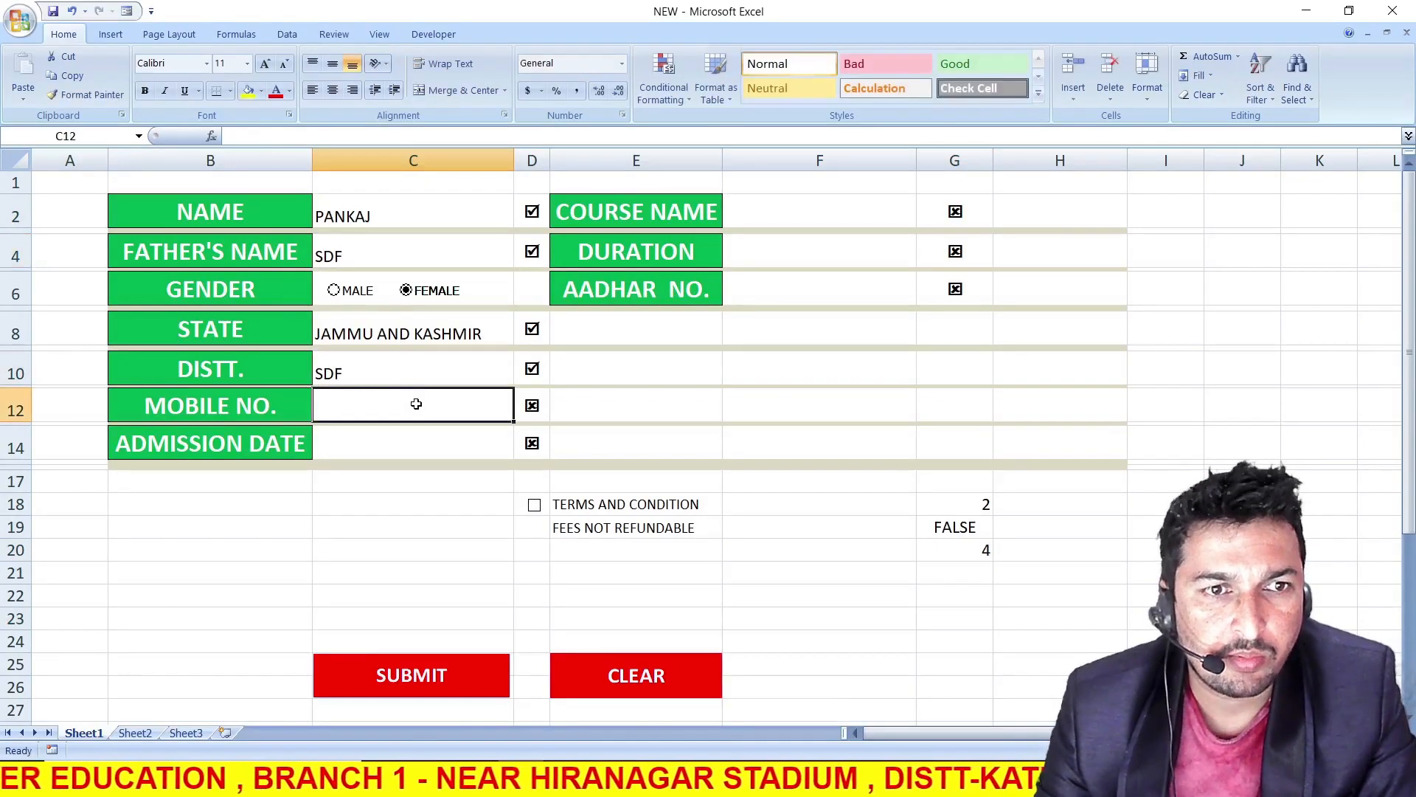
type("SDF")
left_click(417, 436)
key("Tab")
key("Return")
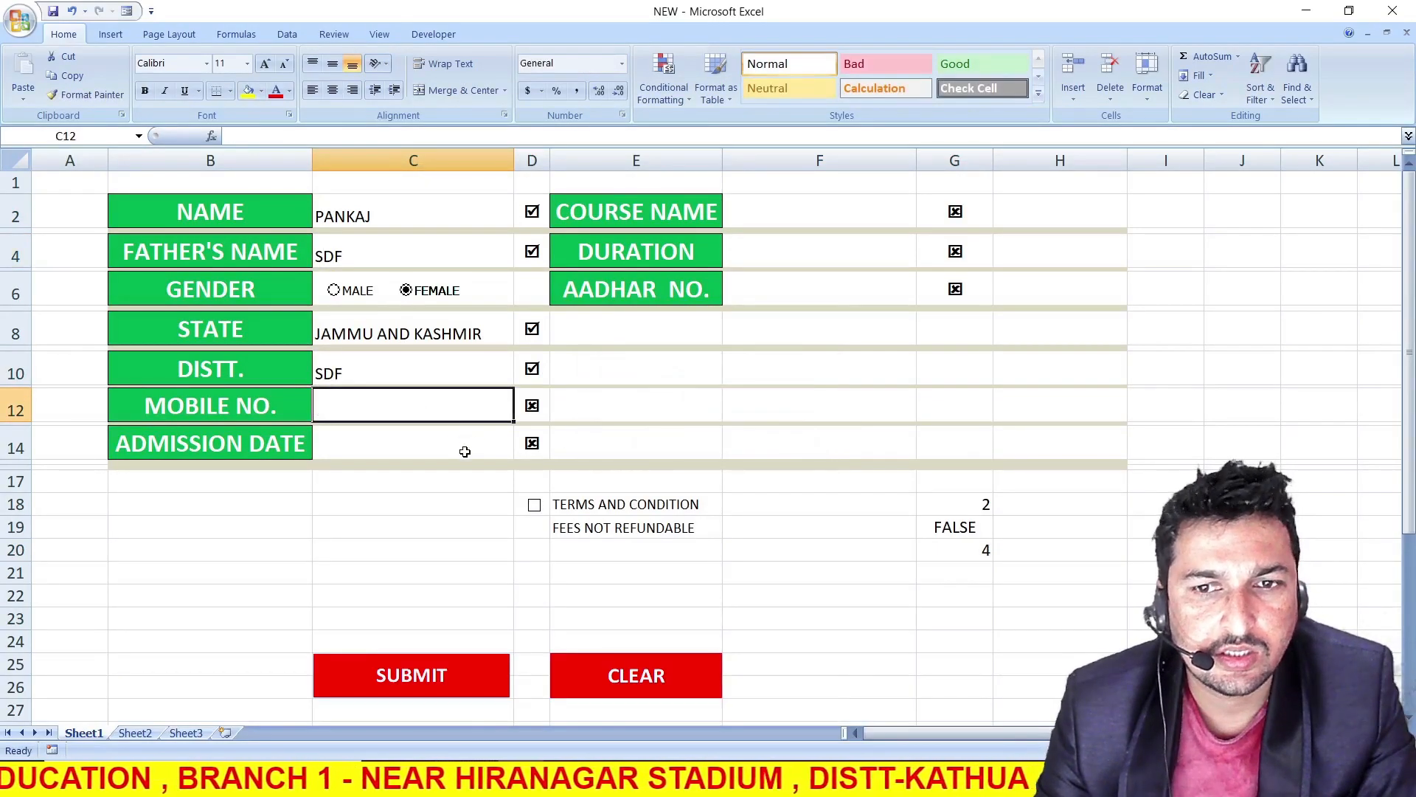
left_click(968, 554)
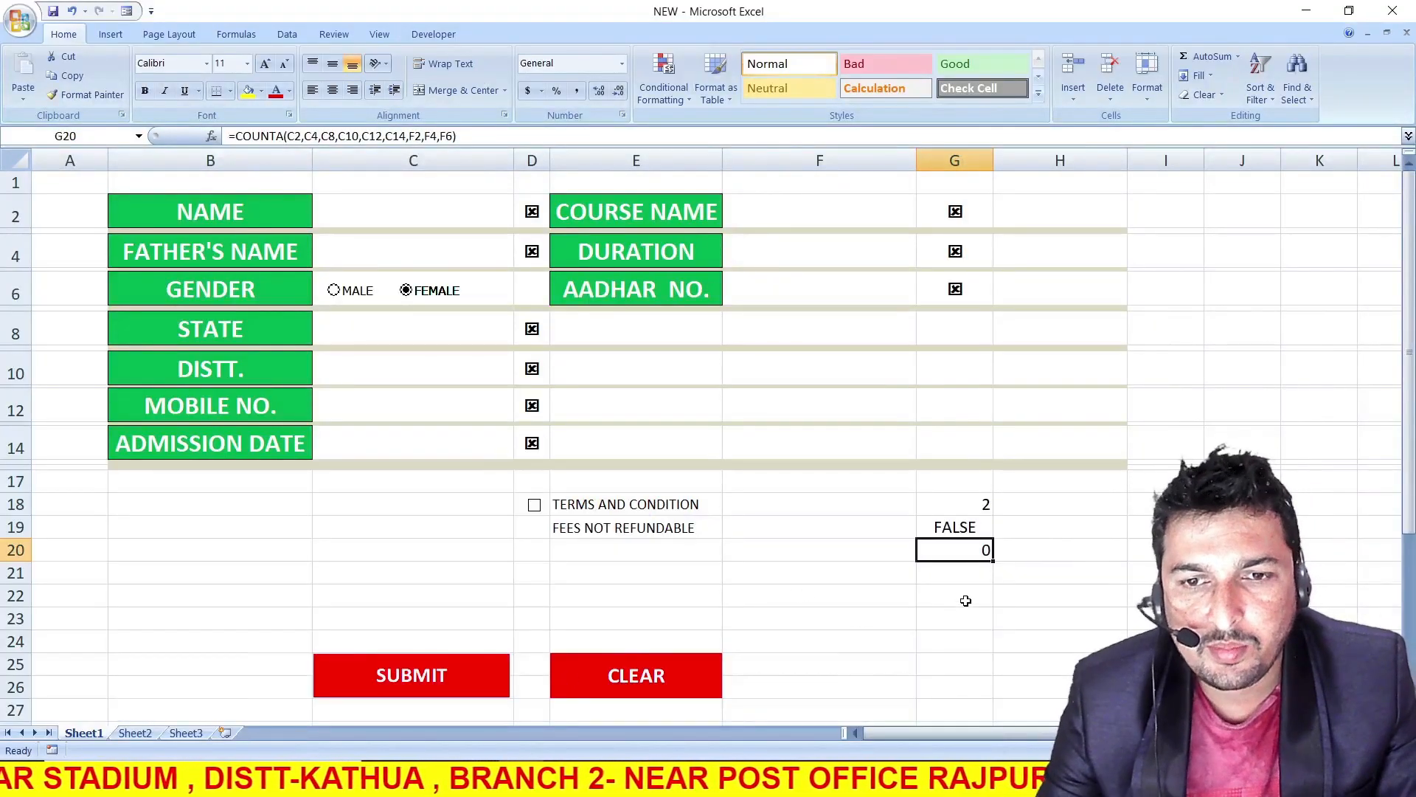
left_click(966, 600)
type("=AND(")
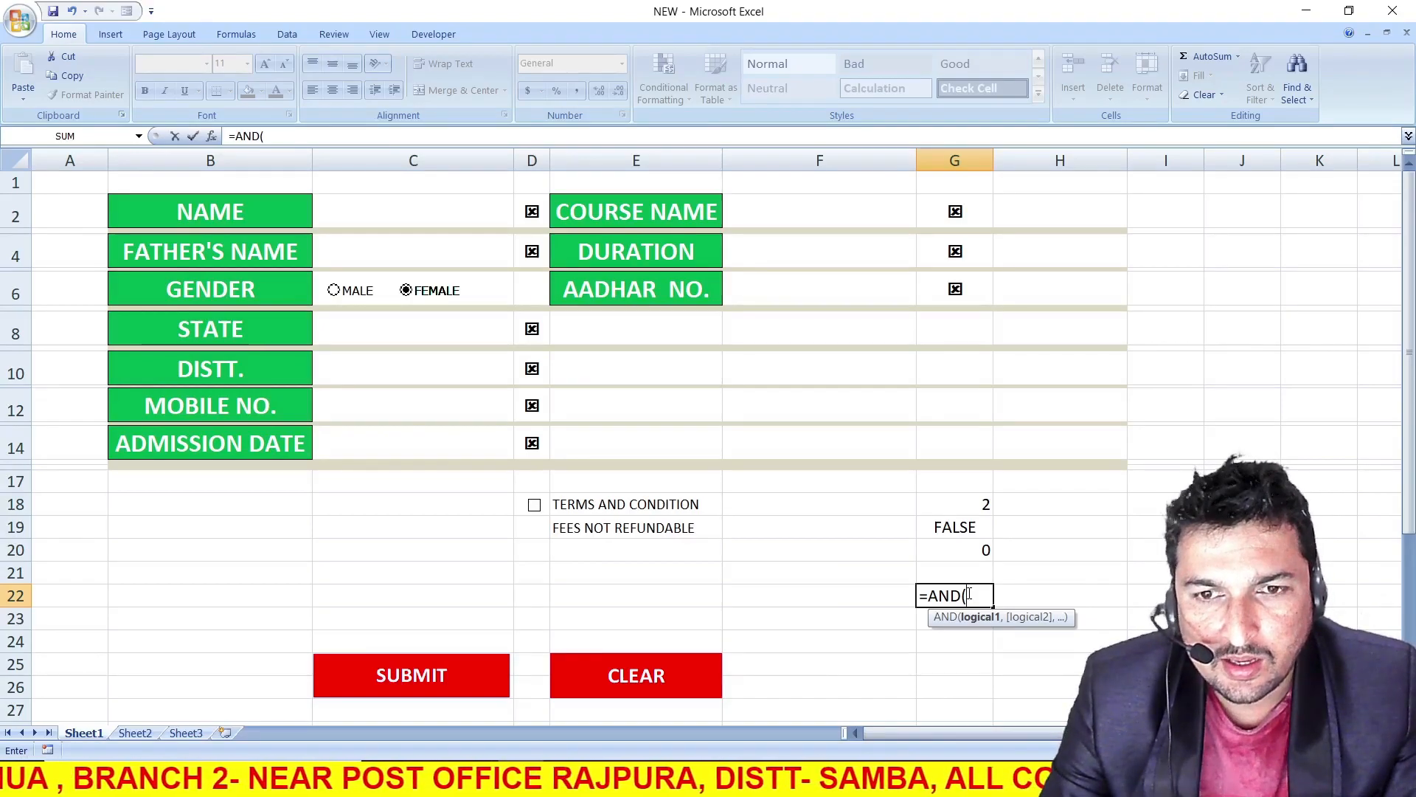
left_click(964, 552)
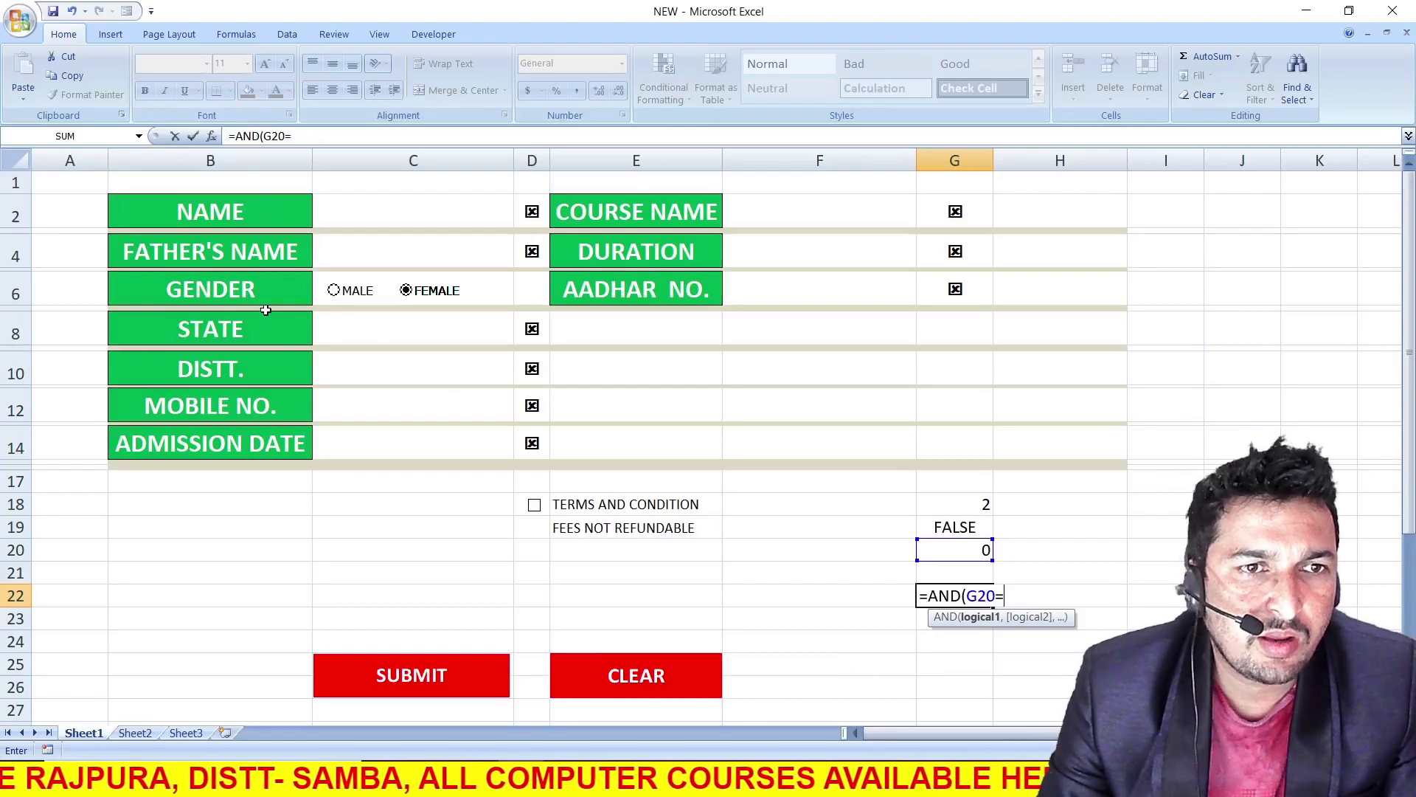
key("BackSpace")
key("BackSpace")
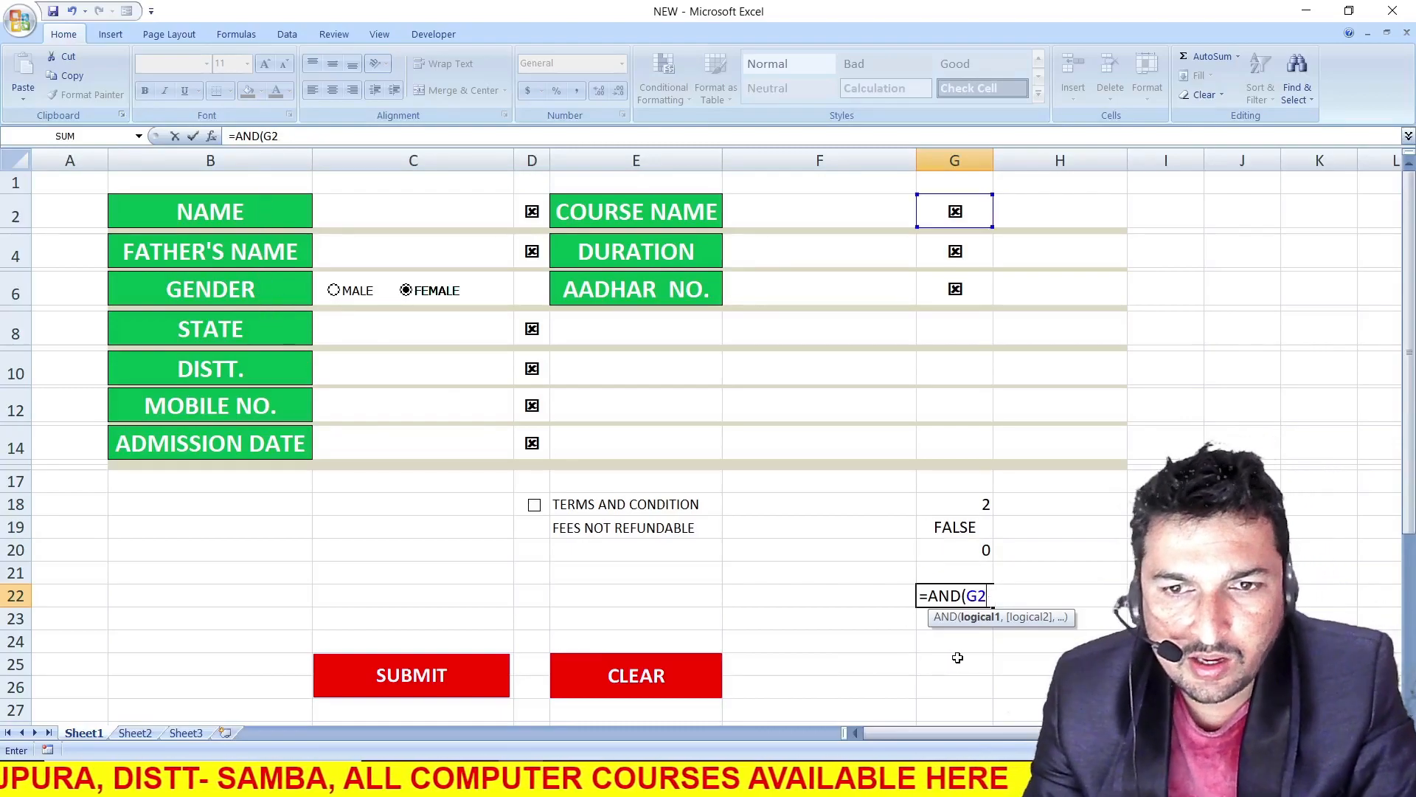
key("Escape")
left_click(948, 635)
Enter a sample name in NAME and DSF in FATHER'S NAME, and choose KARANATKA as the STATE
left_click(404, 210)
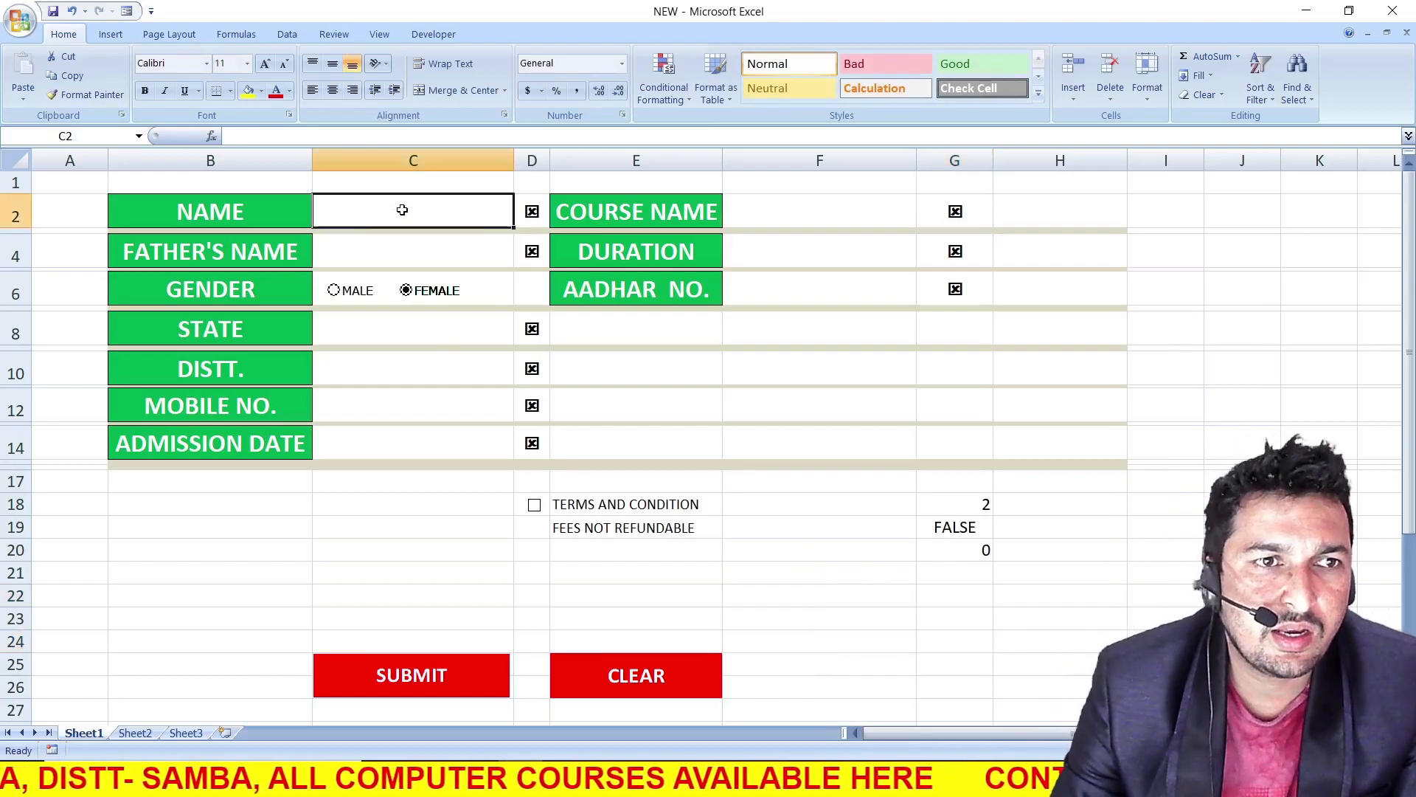
type("PARDEEP")
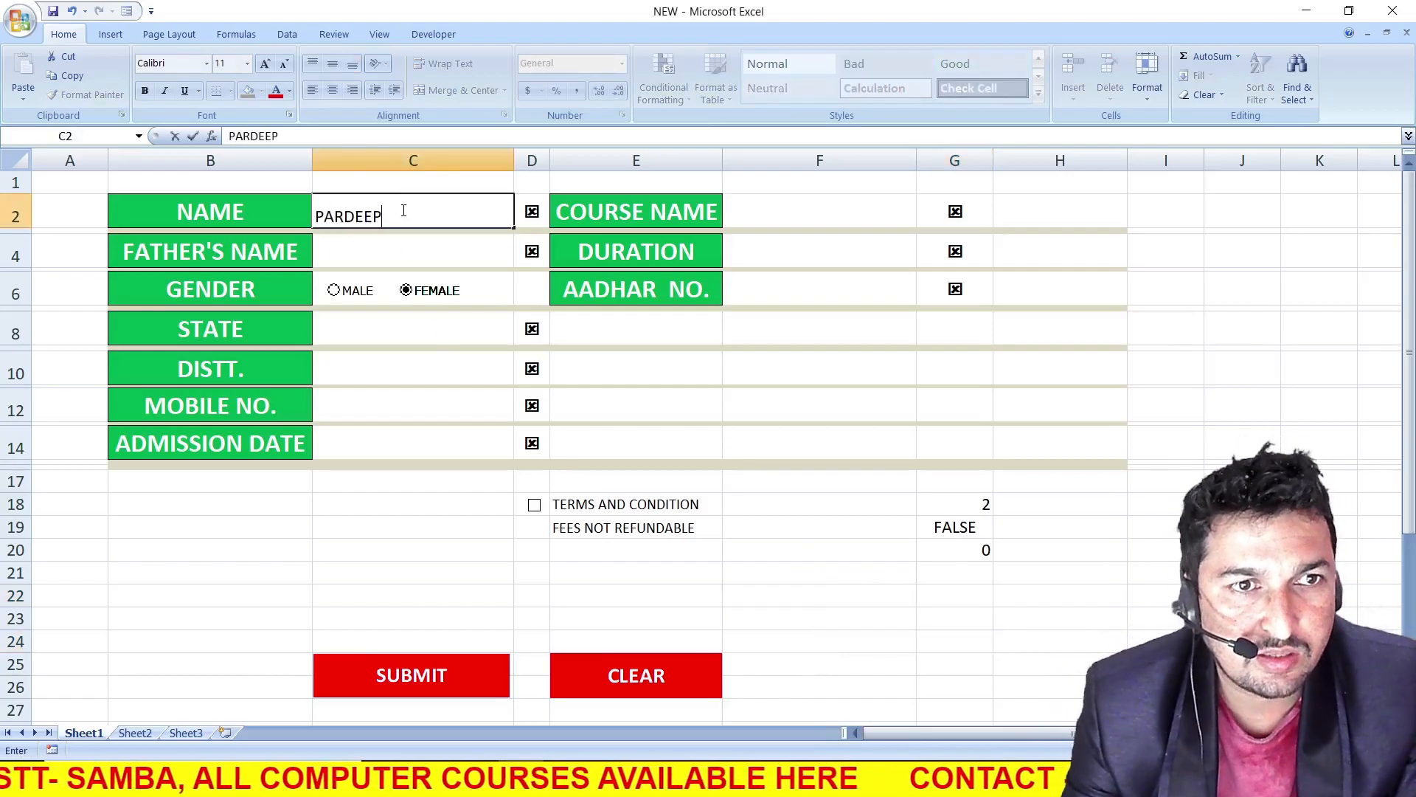
left_click(423, 254)
type("DSF")
left_click(382, 329)
left_click(520, 334)
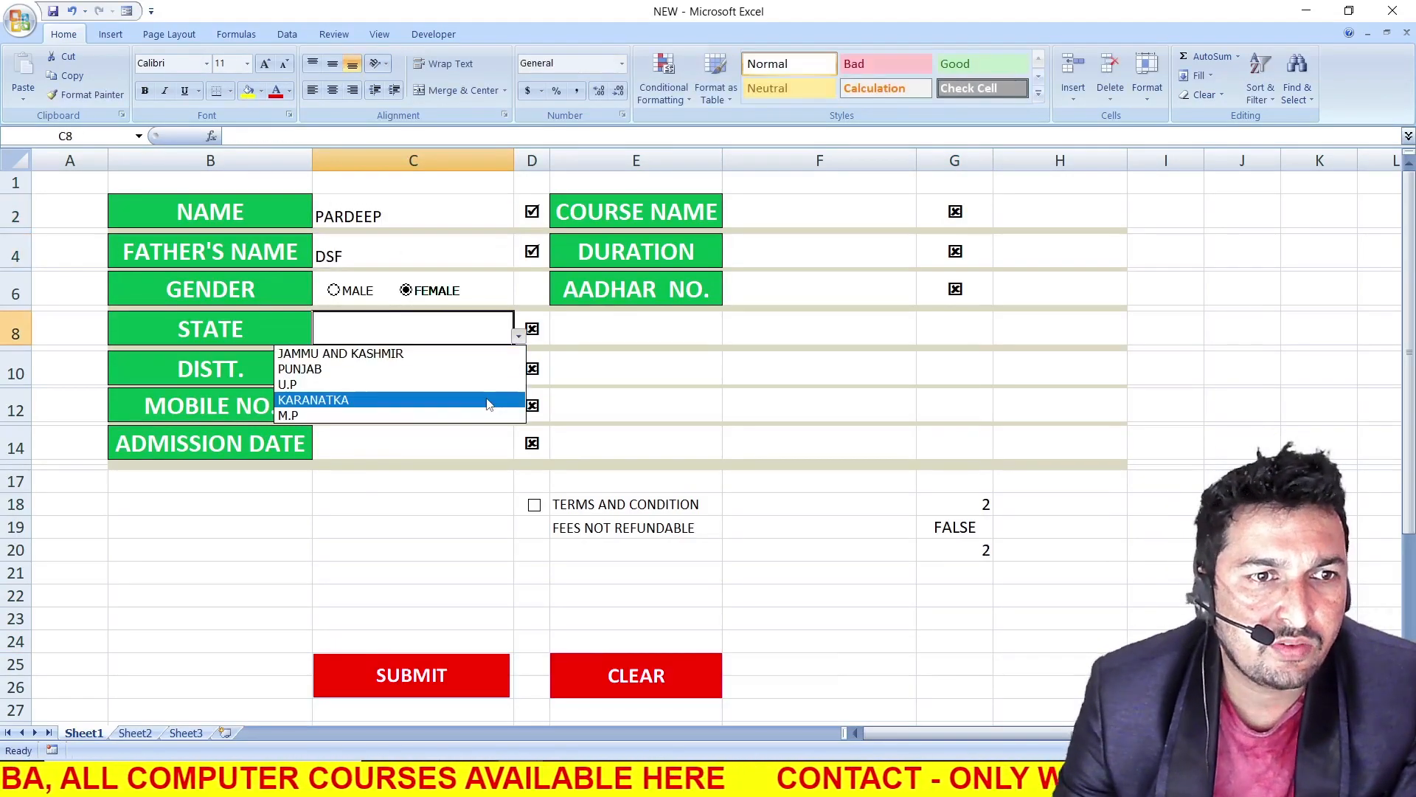
left_click(488, 401)
Enter SDF in DISTT., a sample number in MOBILE NO. and DSF in ADMISSION DATE
left_click(435, 370)
type("SDF")
left_click(426, 405)
type("DSF")
type("14996155")
key("BackSpace")
left_click(402, 446)
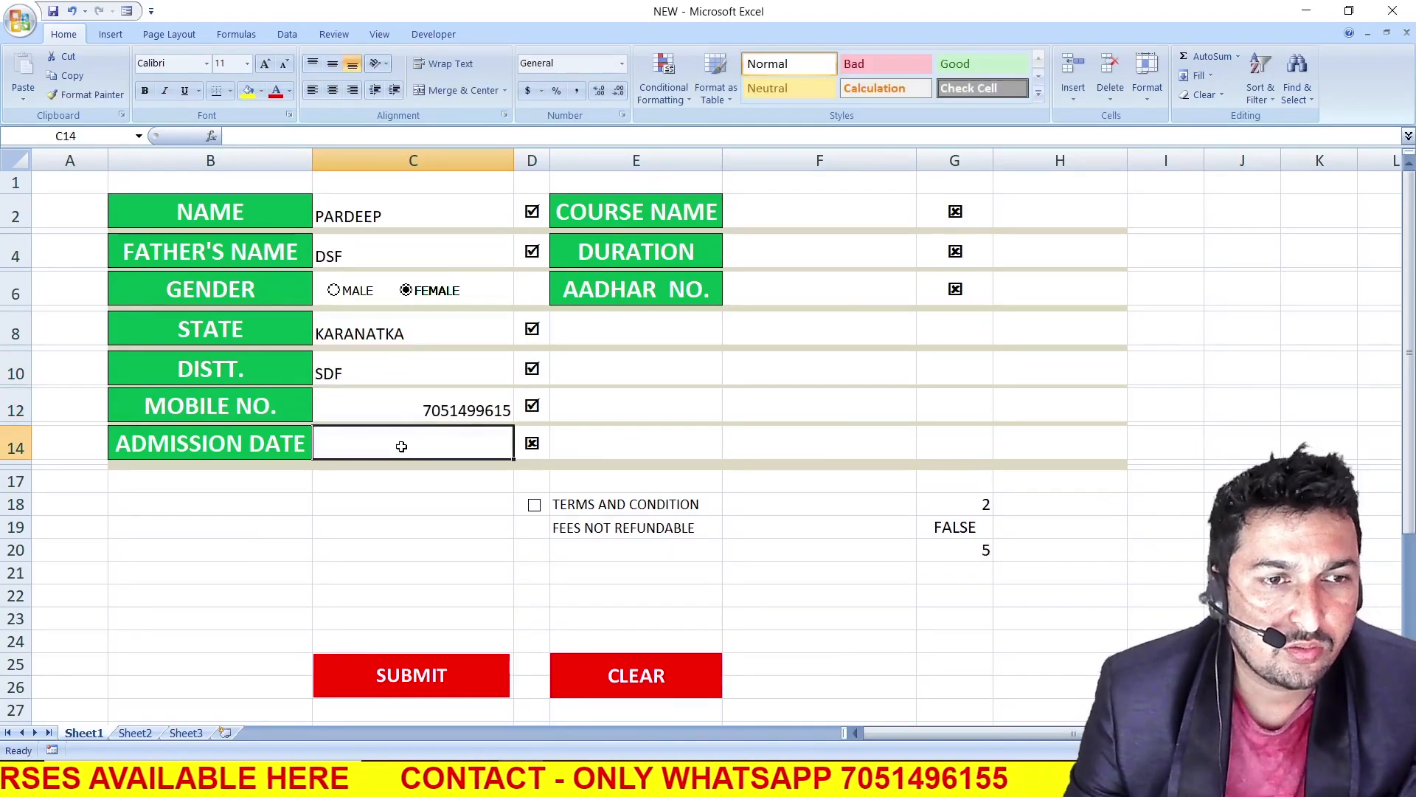
type("DSF")
Enter SDF in COURSE NAME, SDAF in DURATION and a sample Aadhaar number in AADHAR NO
left_click(800, 212)
type("SDF")
left_click(803, 253)
type("SDAF")
left_click(721, 438)
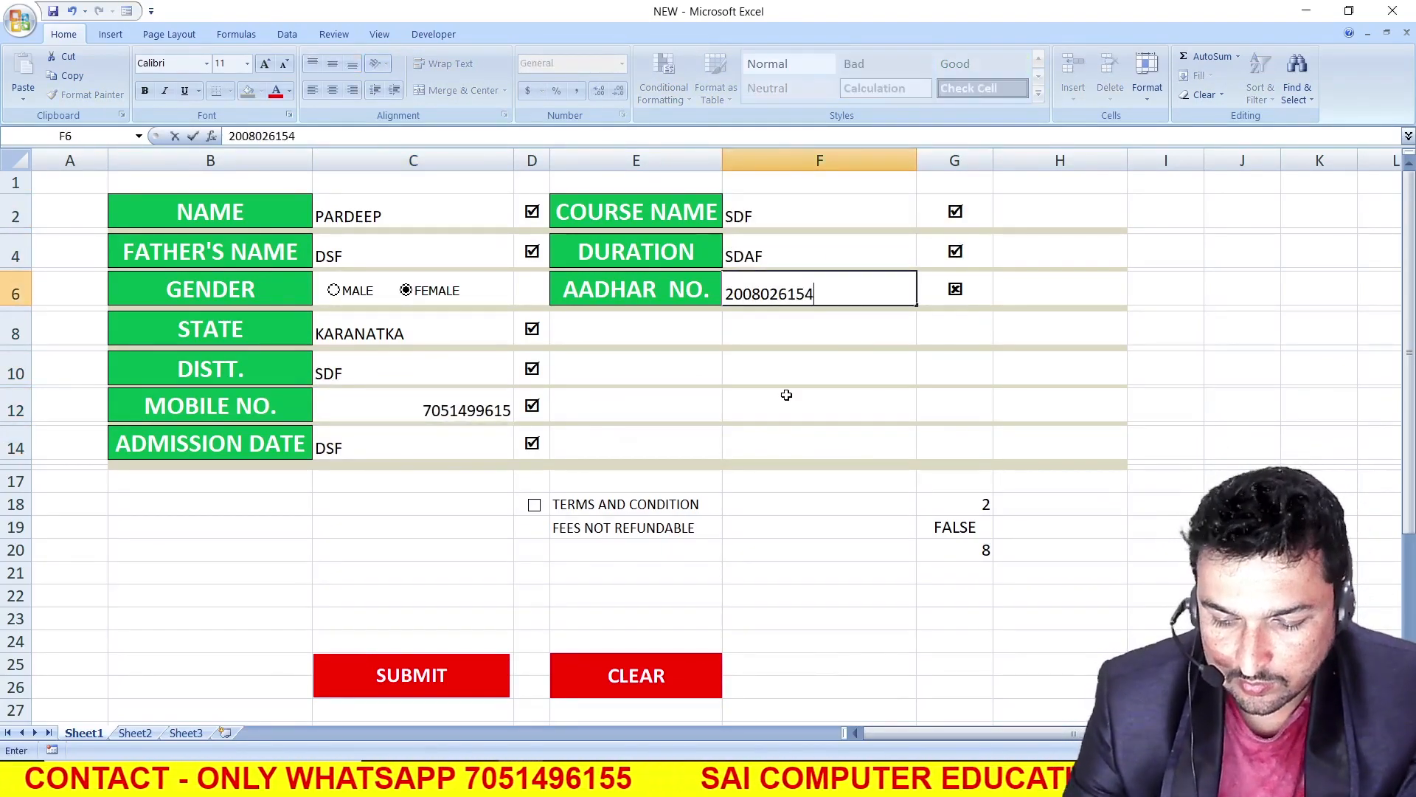
Check the G20 count, enter an AND formula in G22 with the first condition G20=9, and tick the TERMS AND CONDITION check box
left_click(958, 554)
left_click(975, 603)
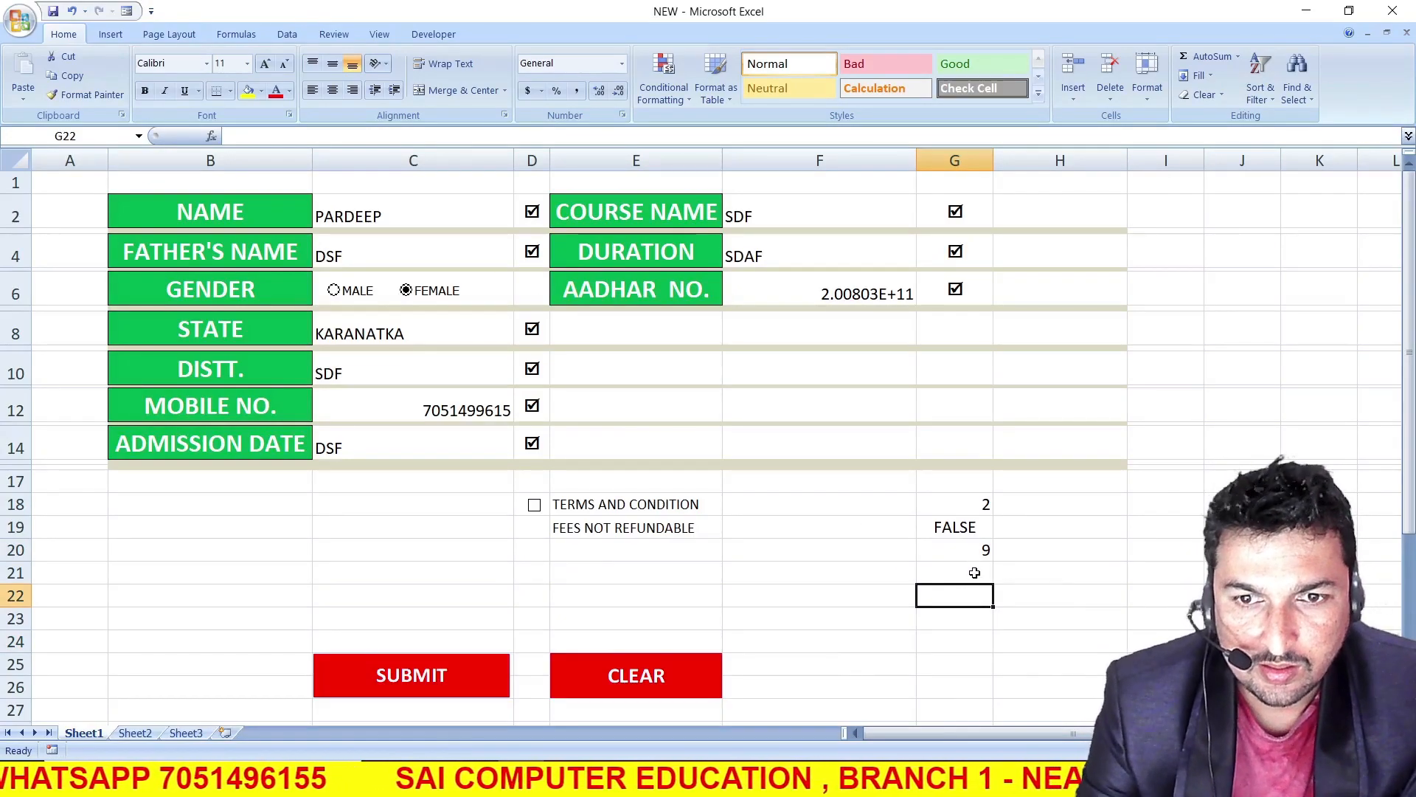
left_click(960, 550)
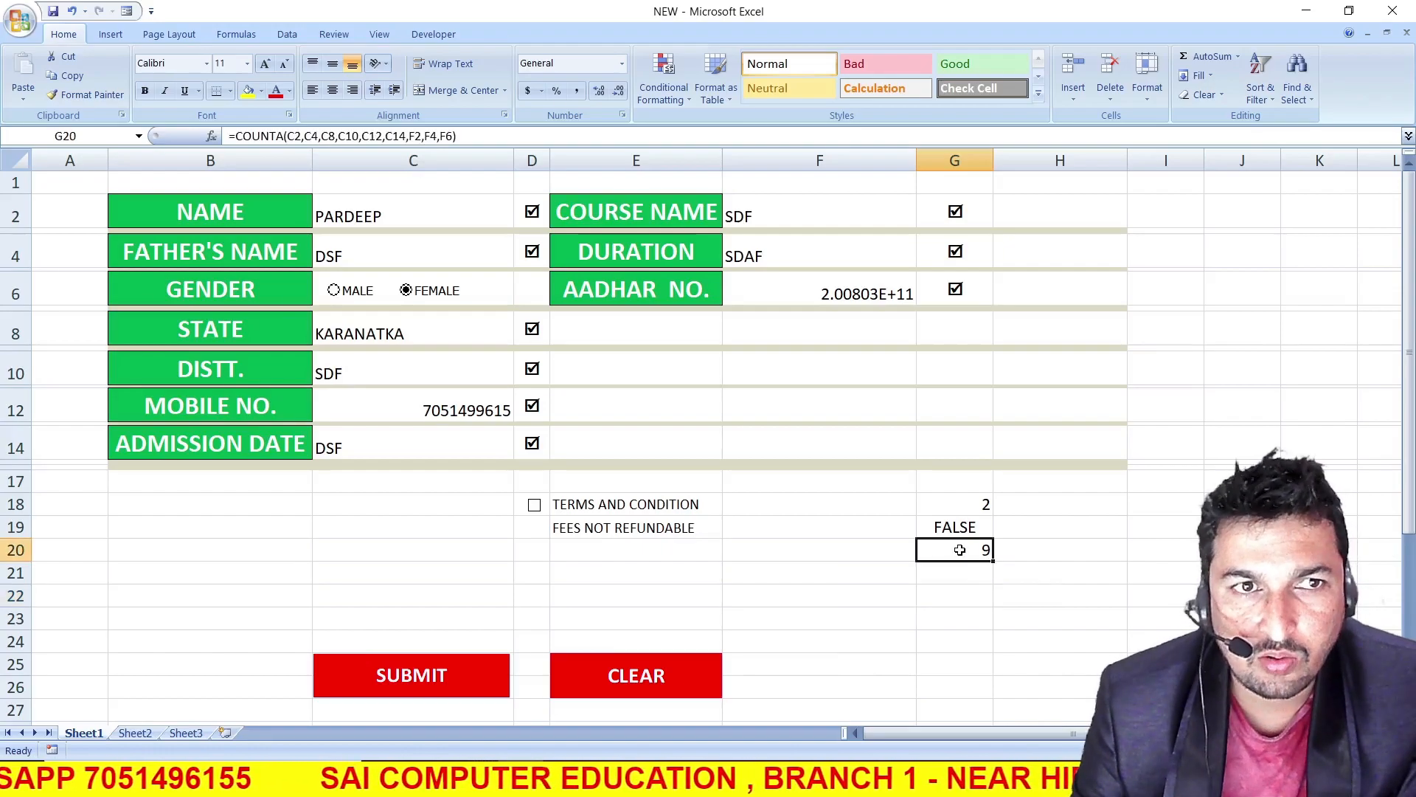
left_click(965, 594)
type("=")
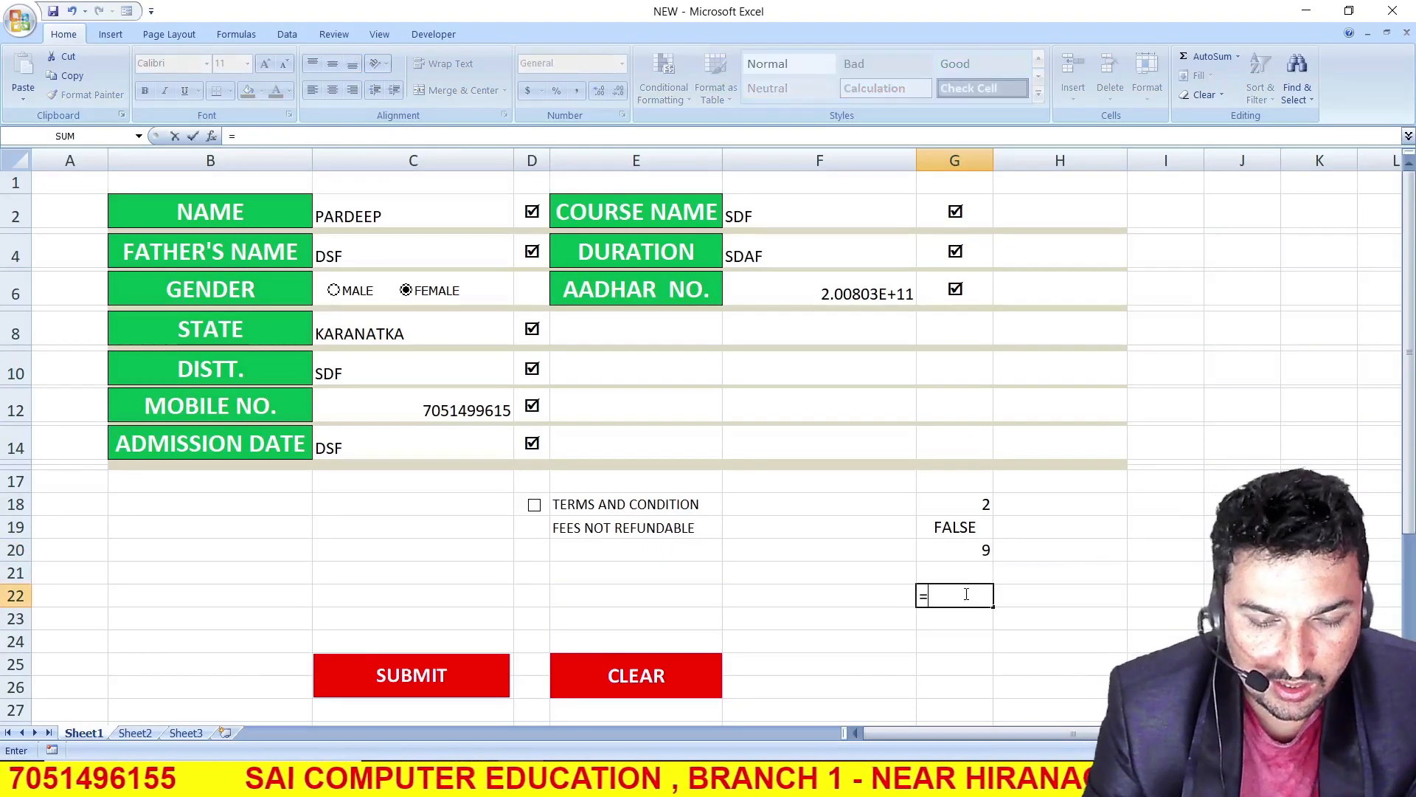
type("AND(")
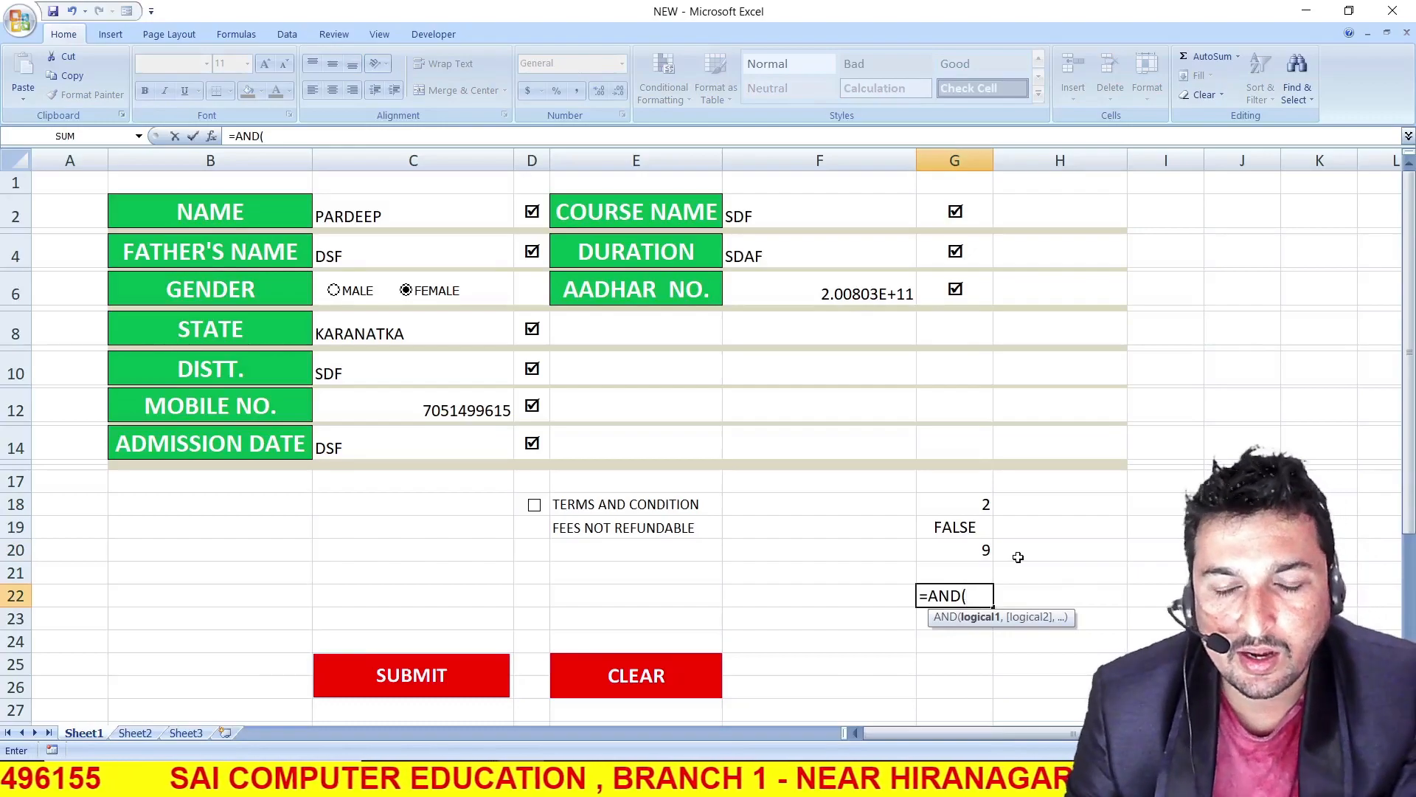
left_click(962, 555)
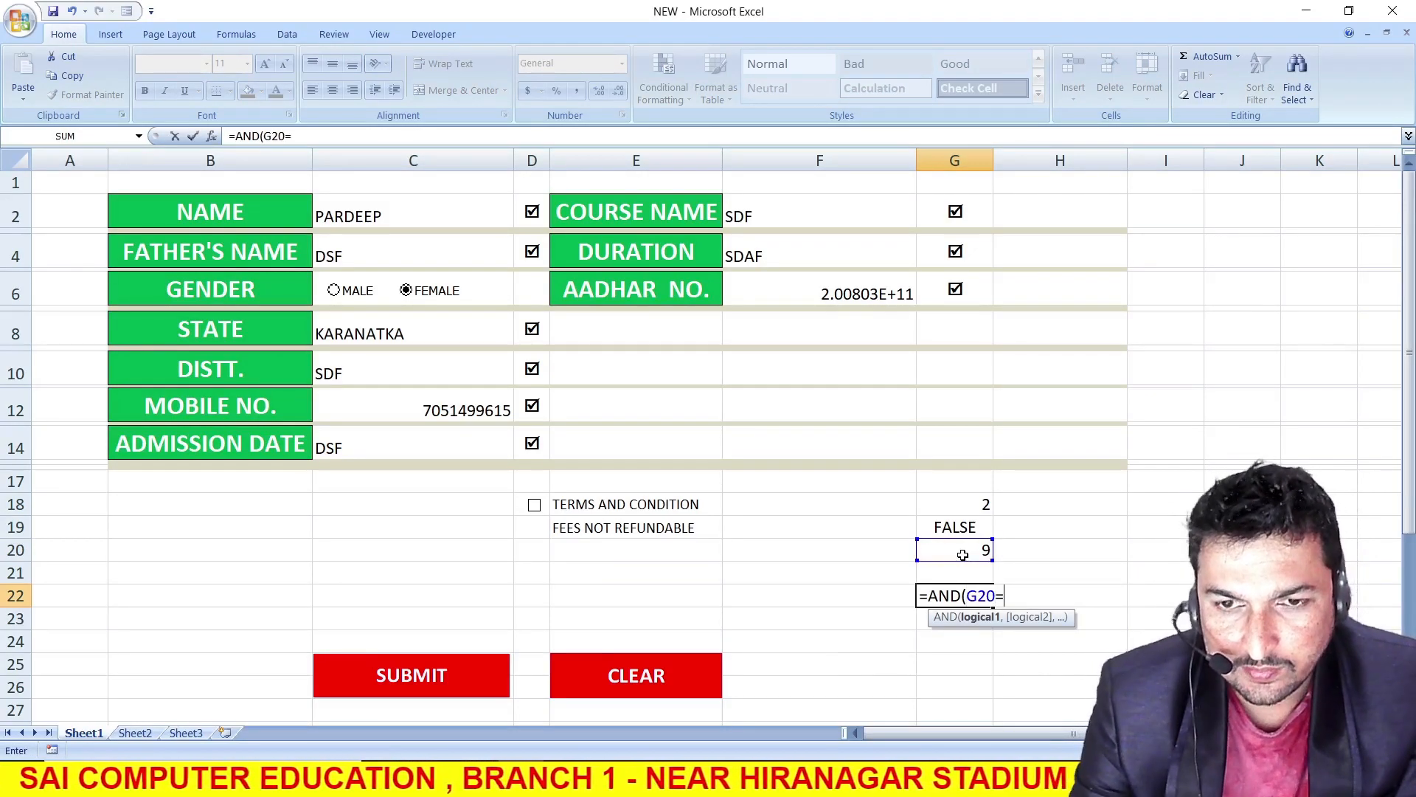
type("=9")
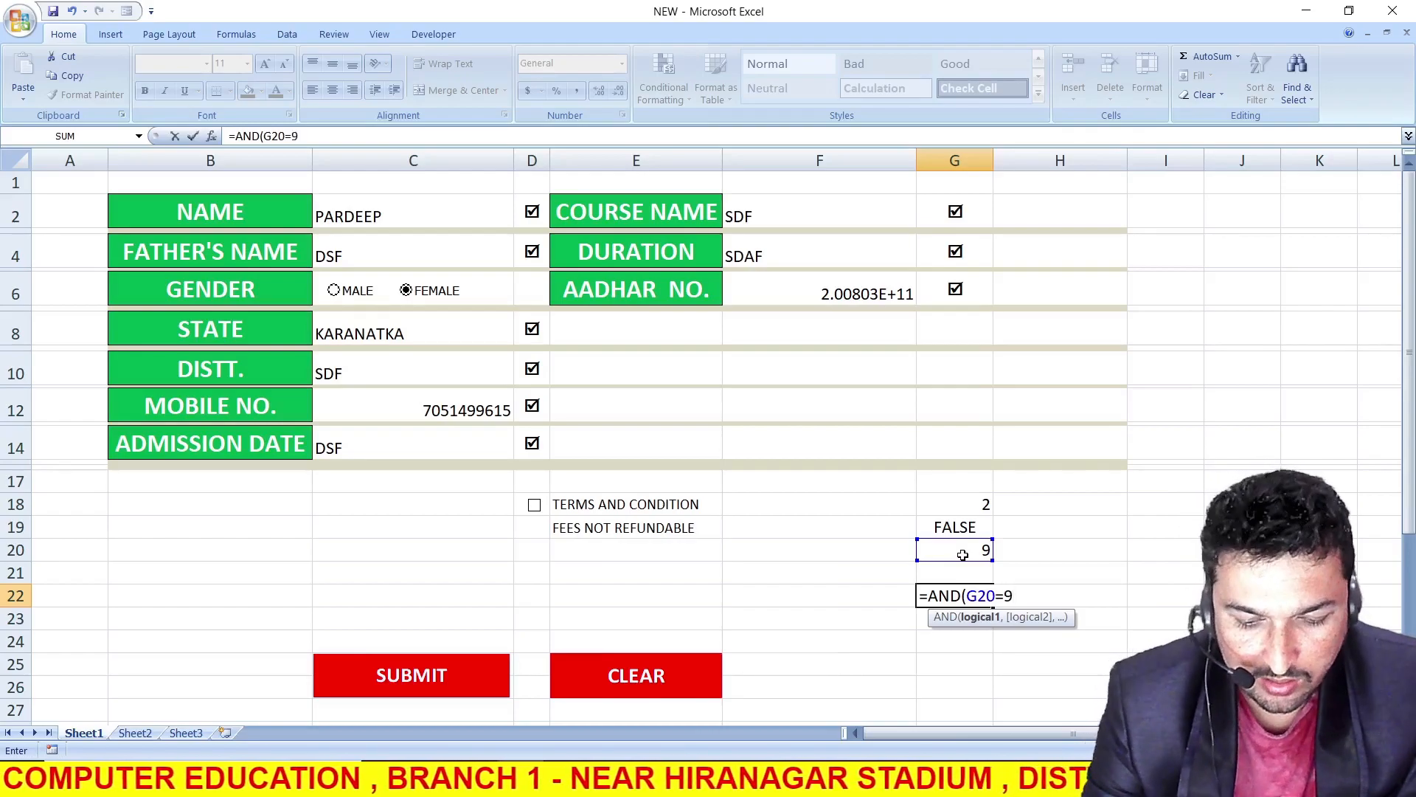
type(",")
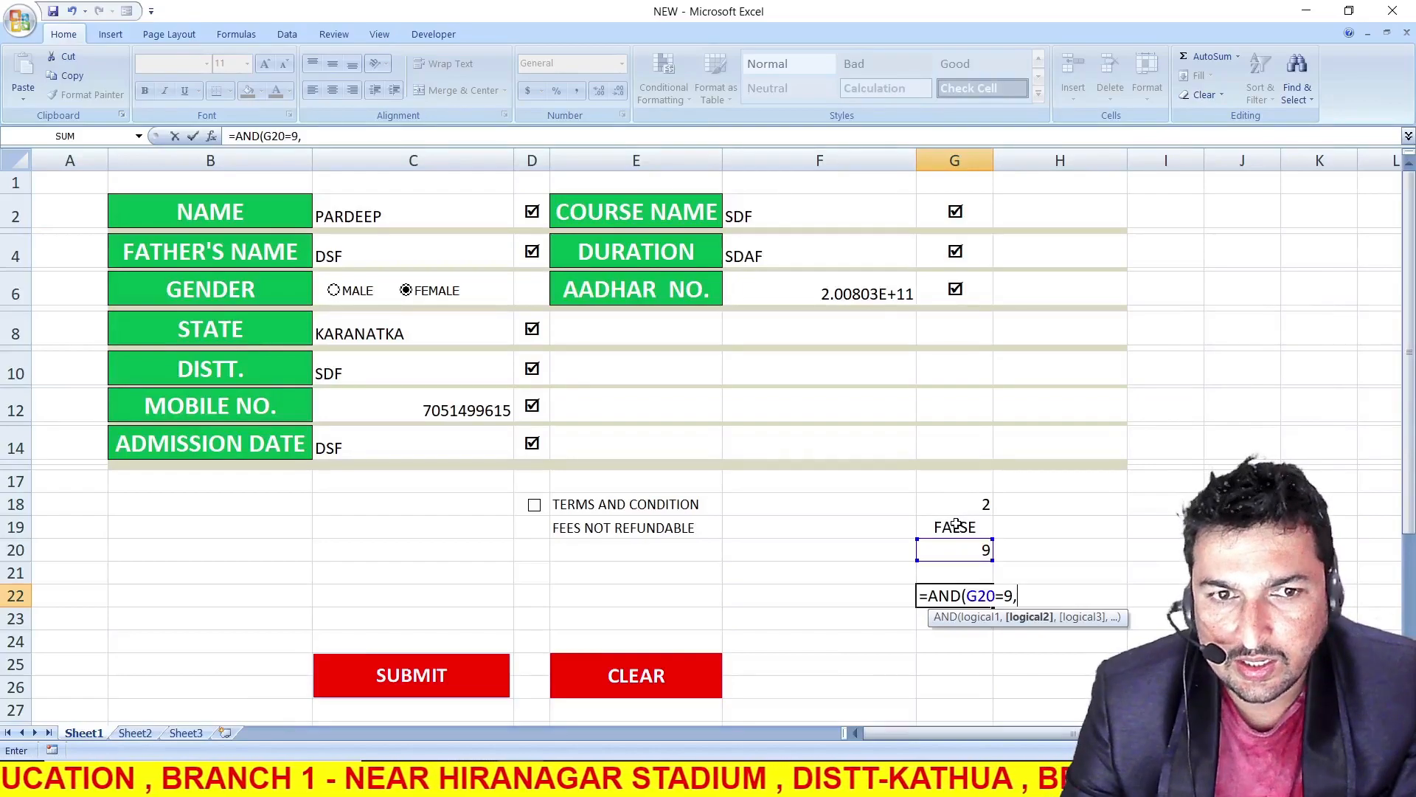
left_click(534, 504)
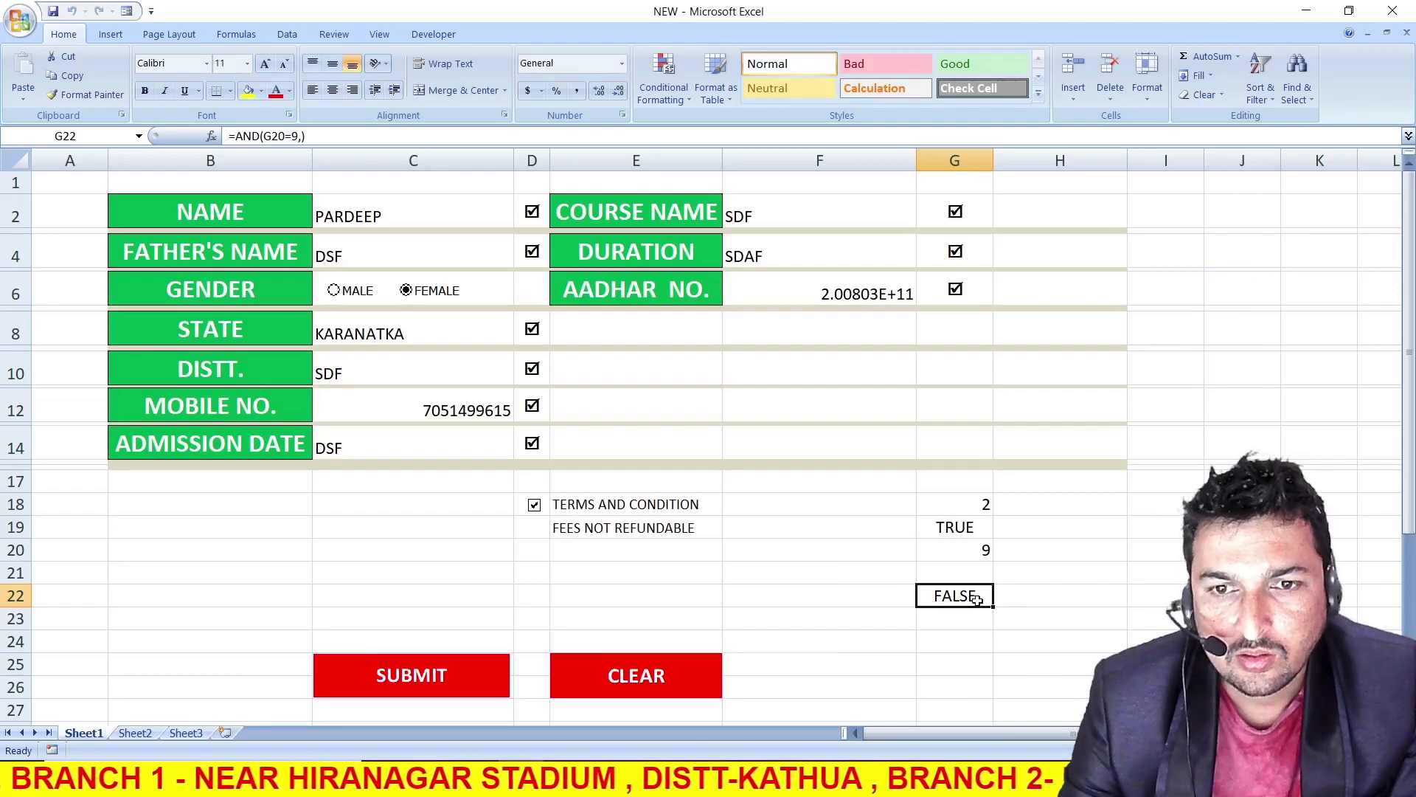
Complete G22's AND formula with the second condition G19=TRUE
left_click(303, 136)
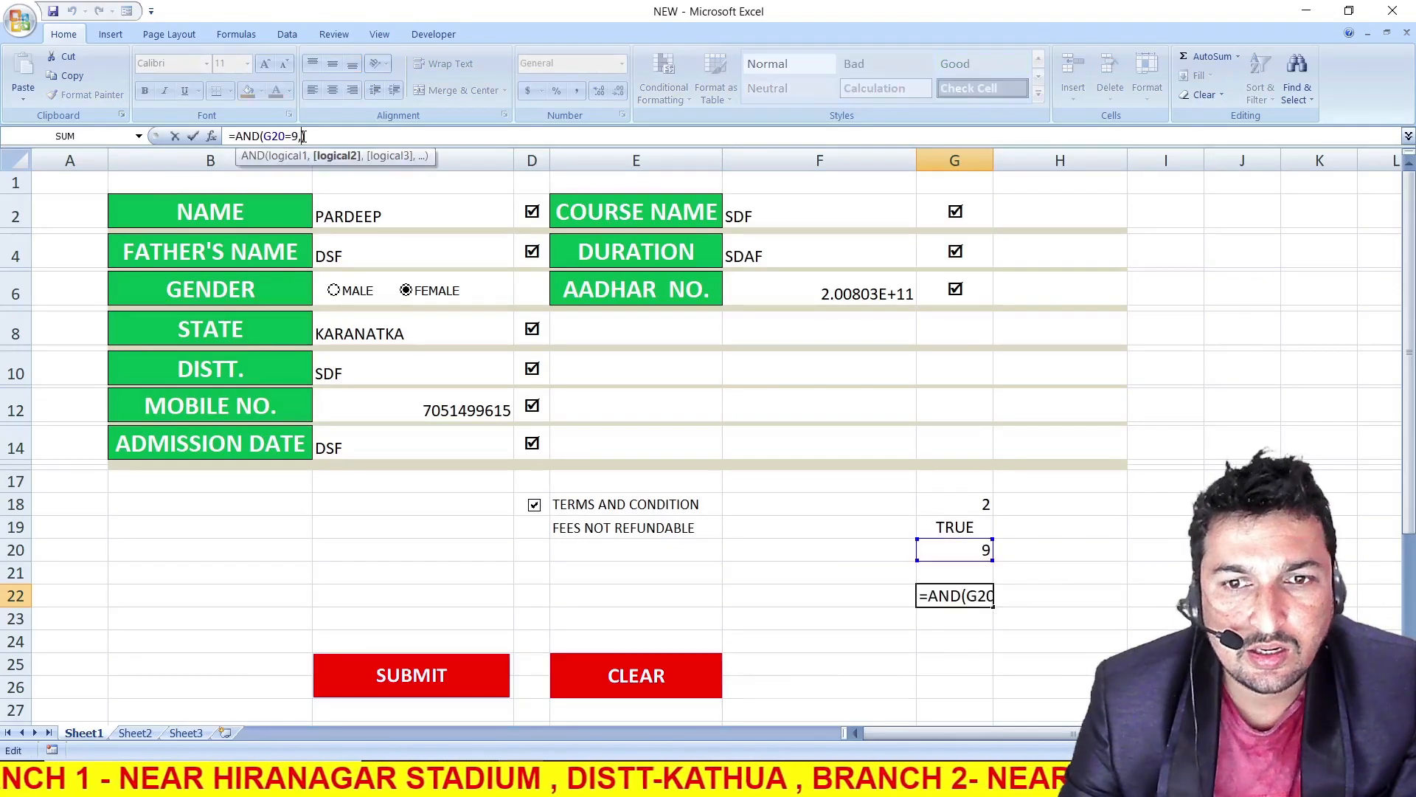
left_click(979, 527)
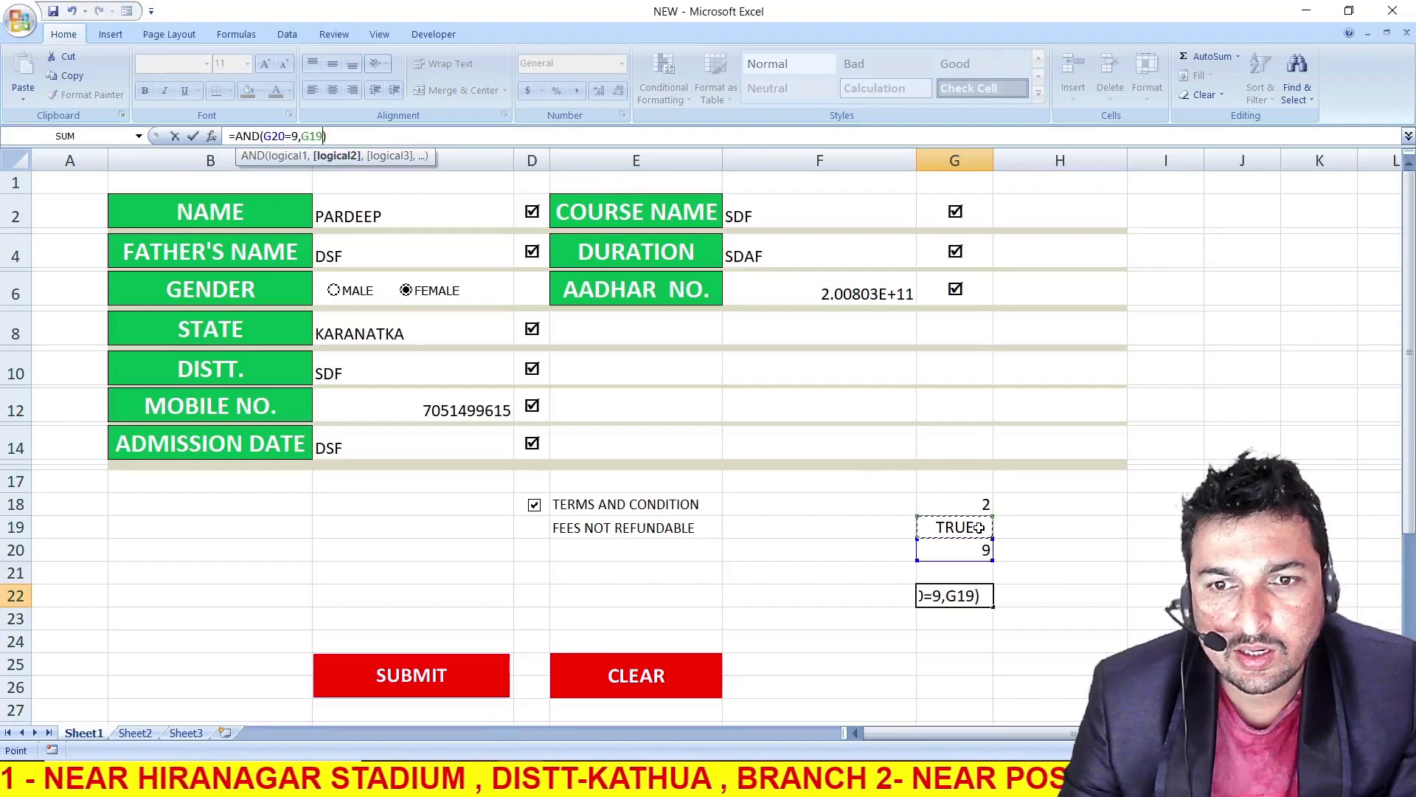
type("=")
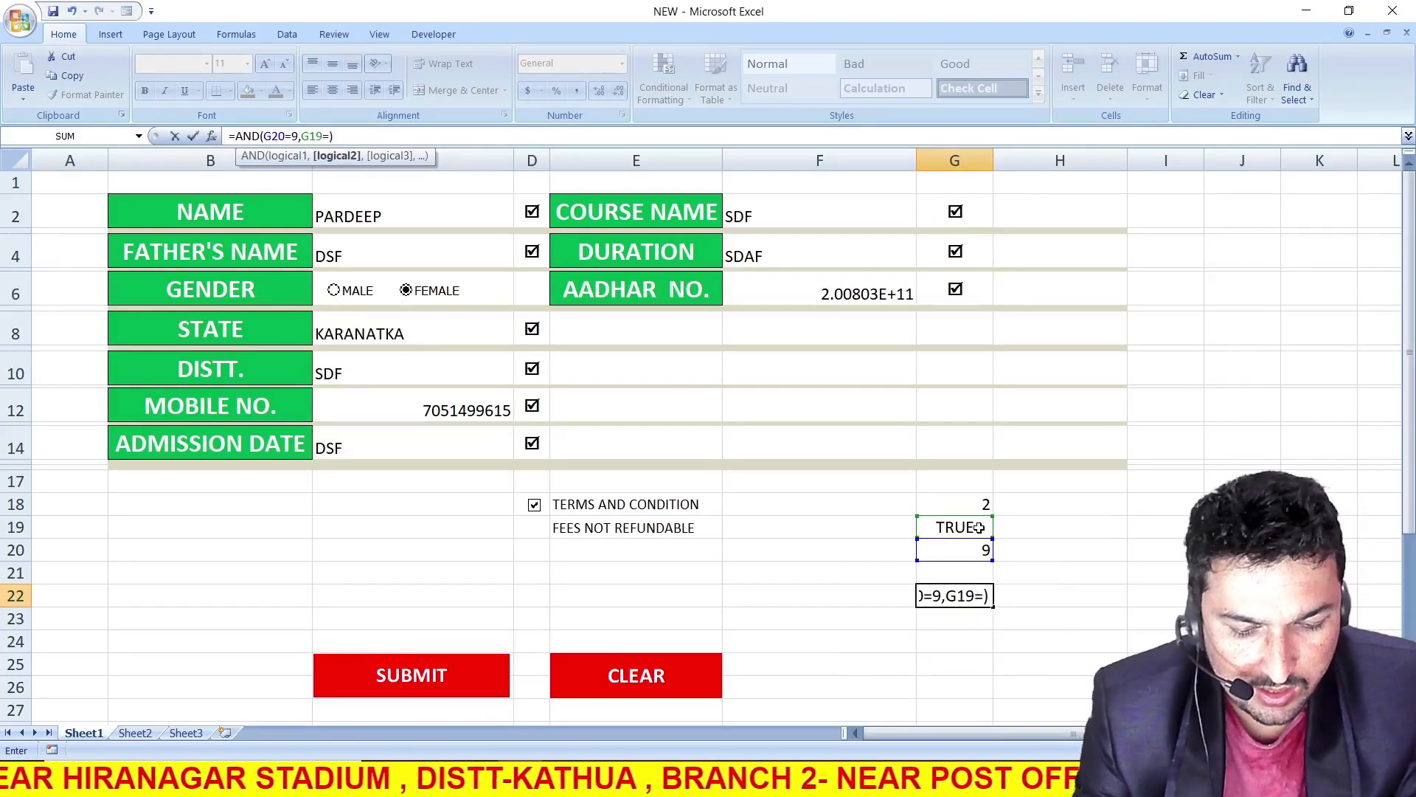
type("T")
type("RUE")
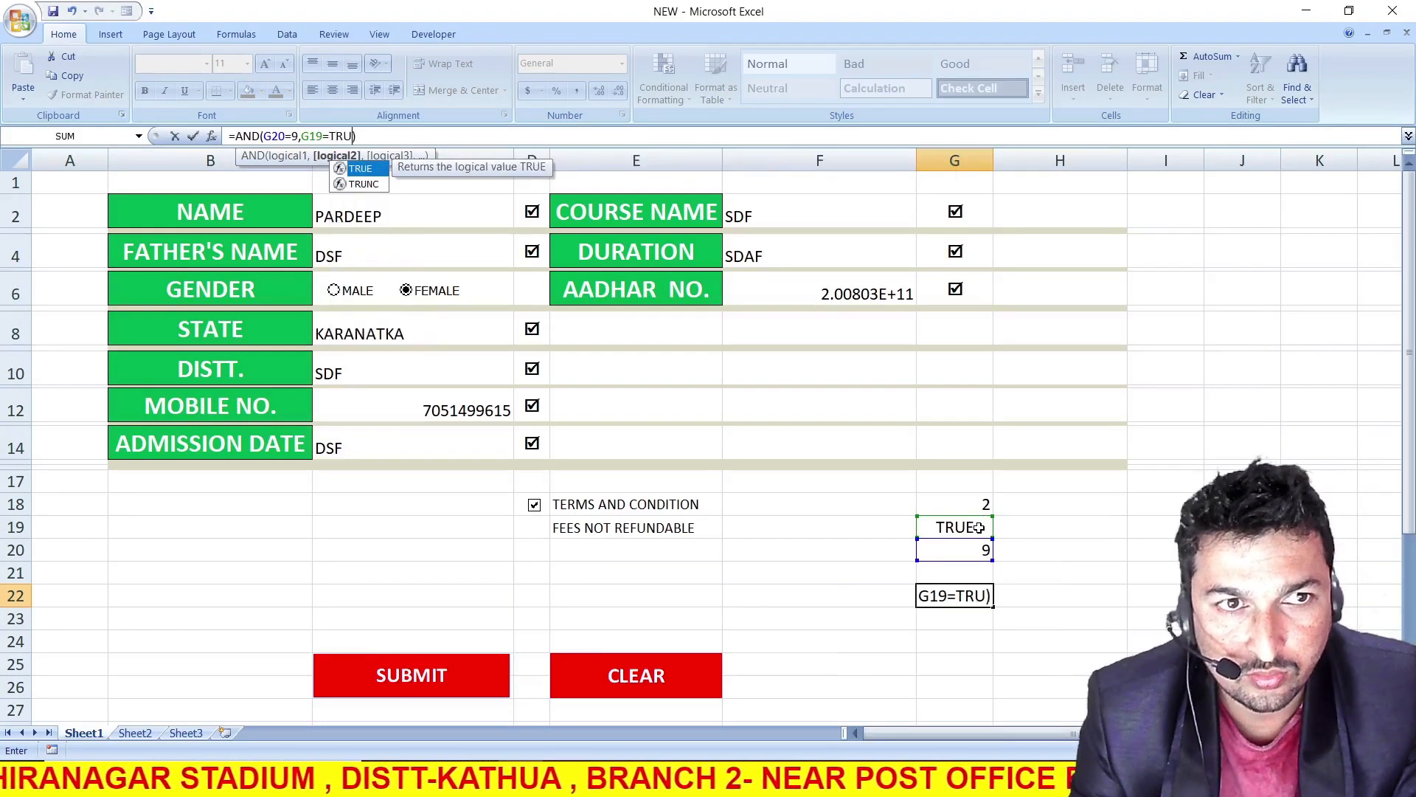
type(")")
key("Return")
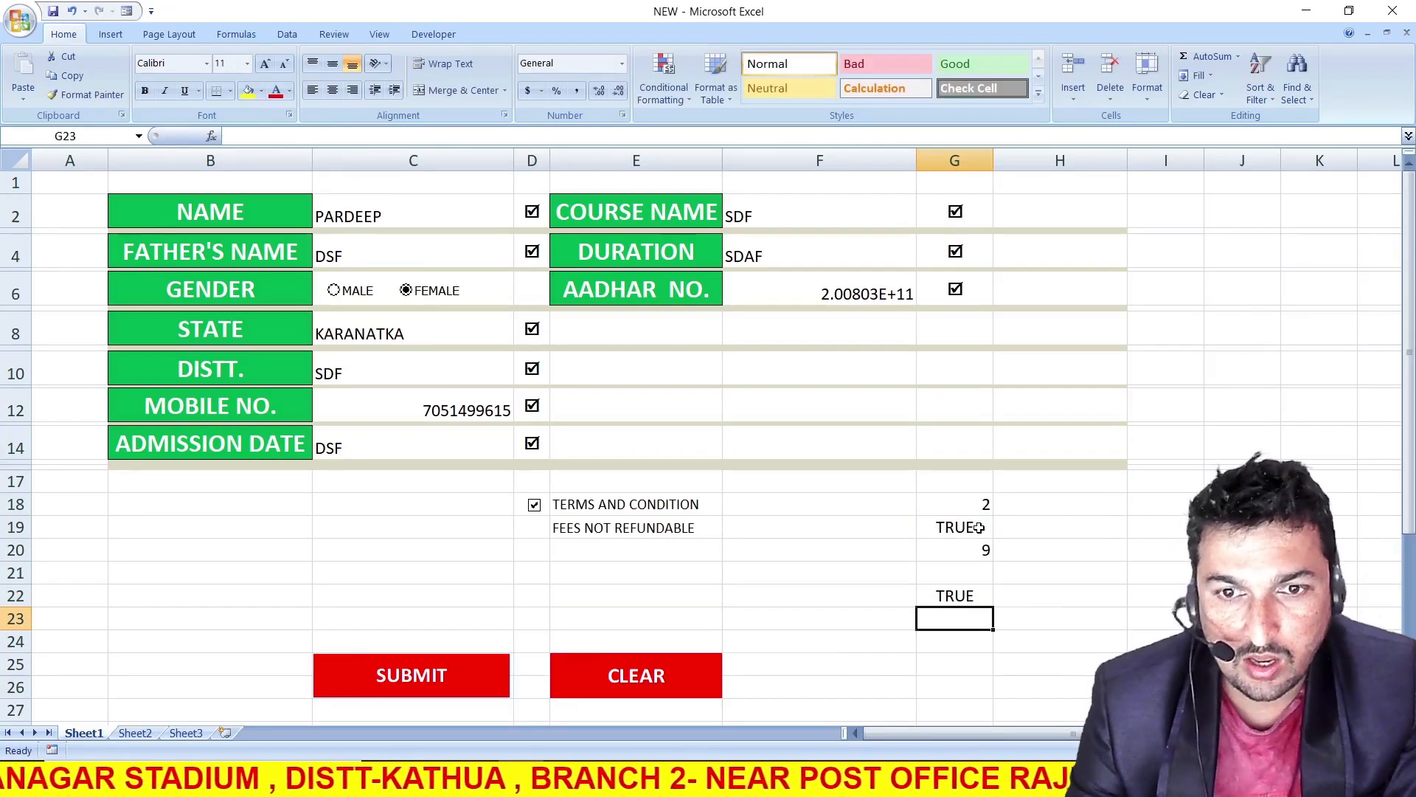
Test G22's formula by unticking and reticking the TERMS AND CONDITION check box
left_click(943, 599)
left_click(535, 509)
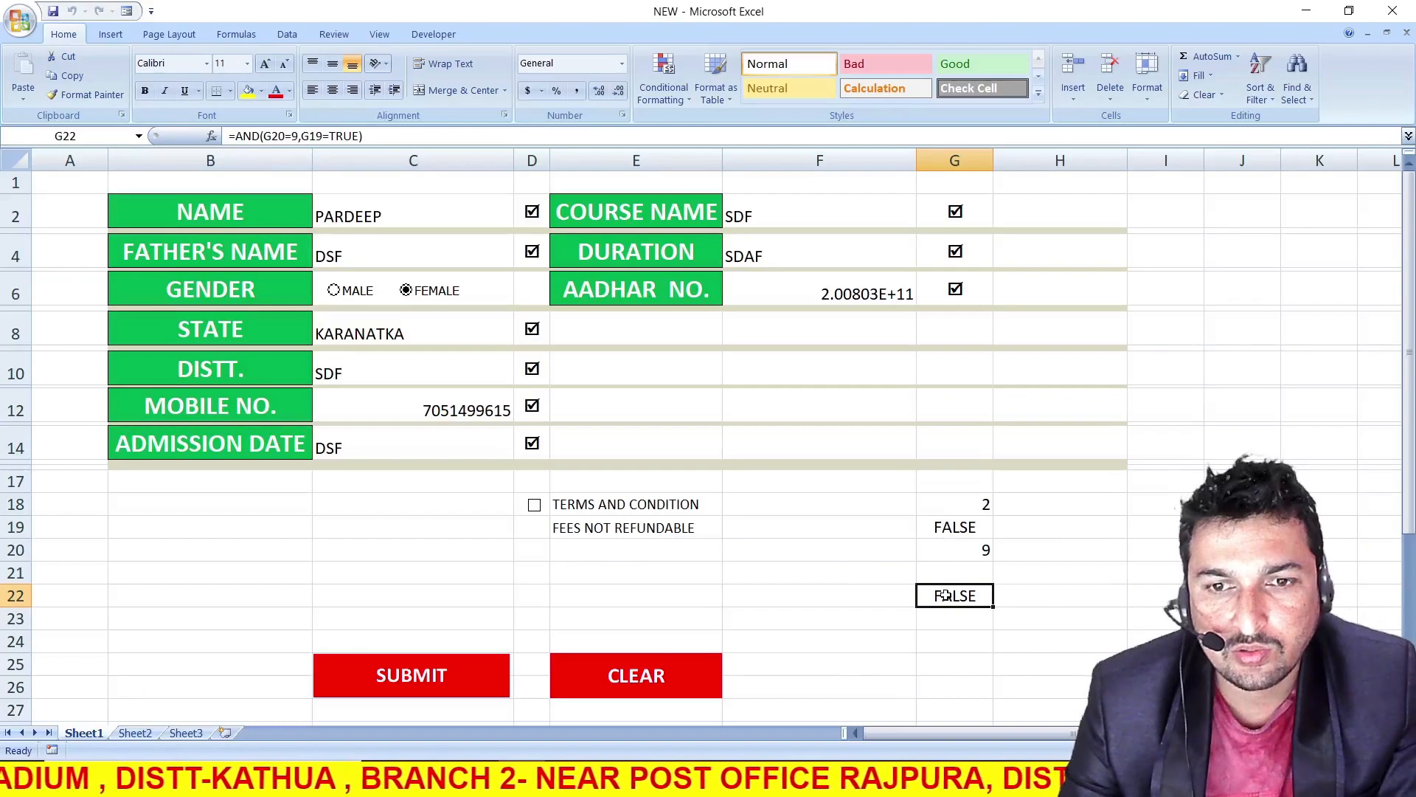
left_click(533, 508)
Test G22's formula by clearing ADMISSION DATE in C14 and entering 3435 there
left_click(411, 458)
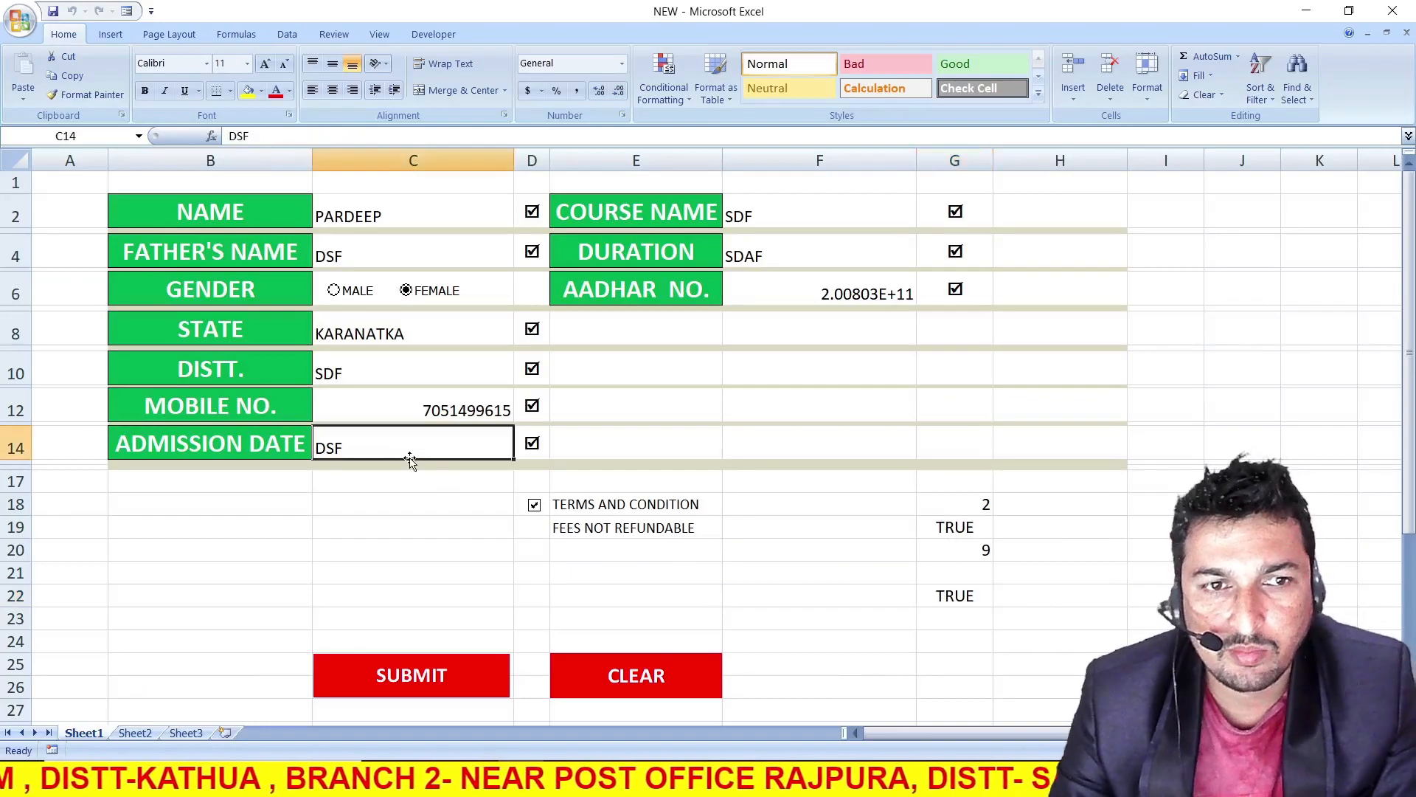
key("Delete")
left_click(415, 525)
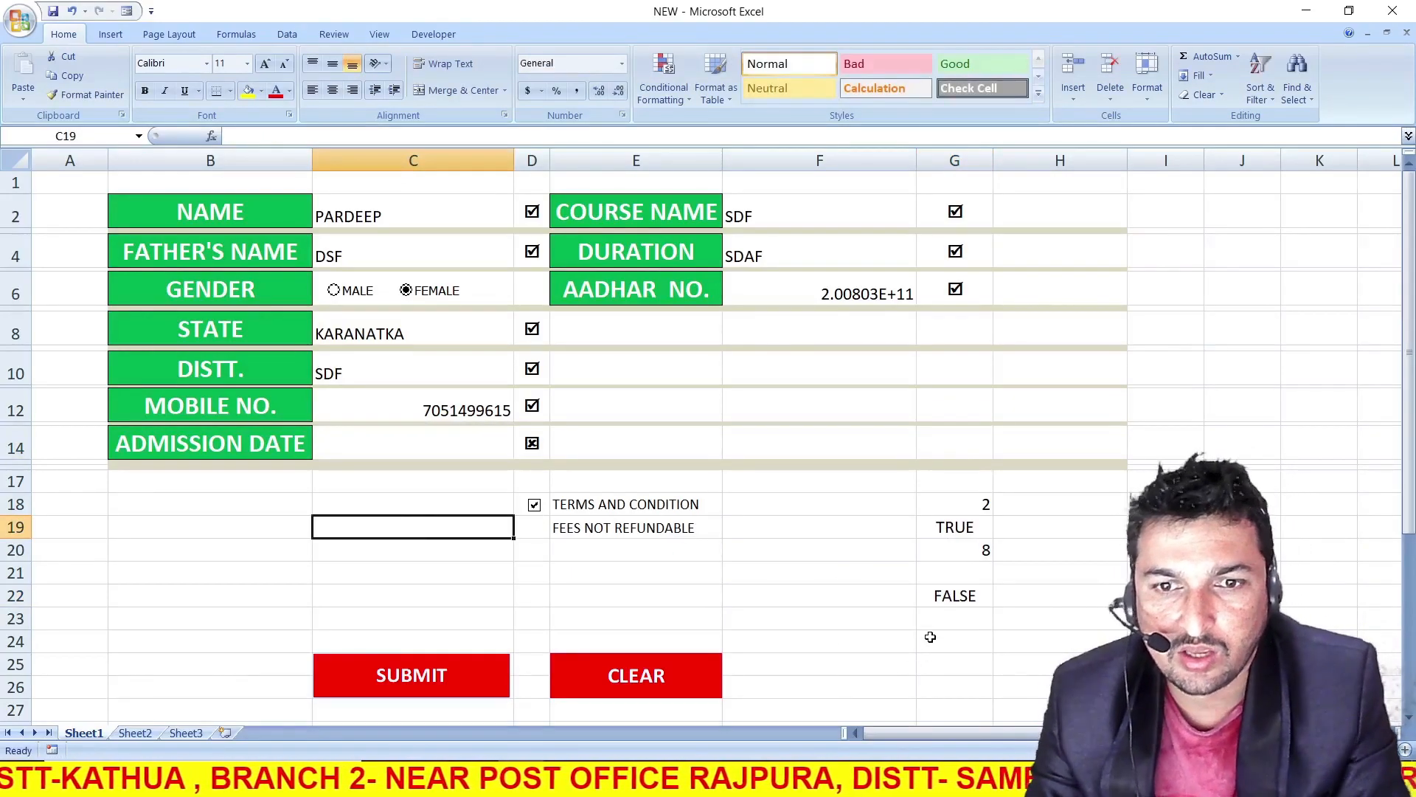
left_click(945, 599)
left_click(419, 445)
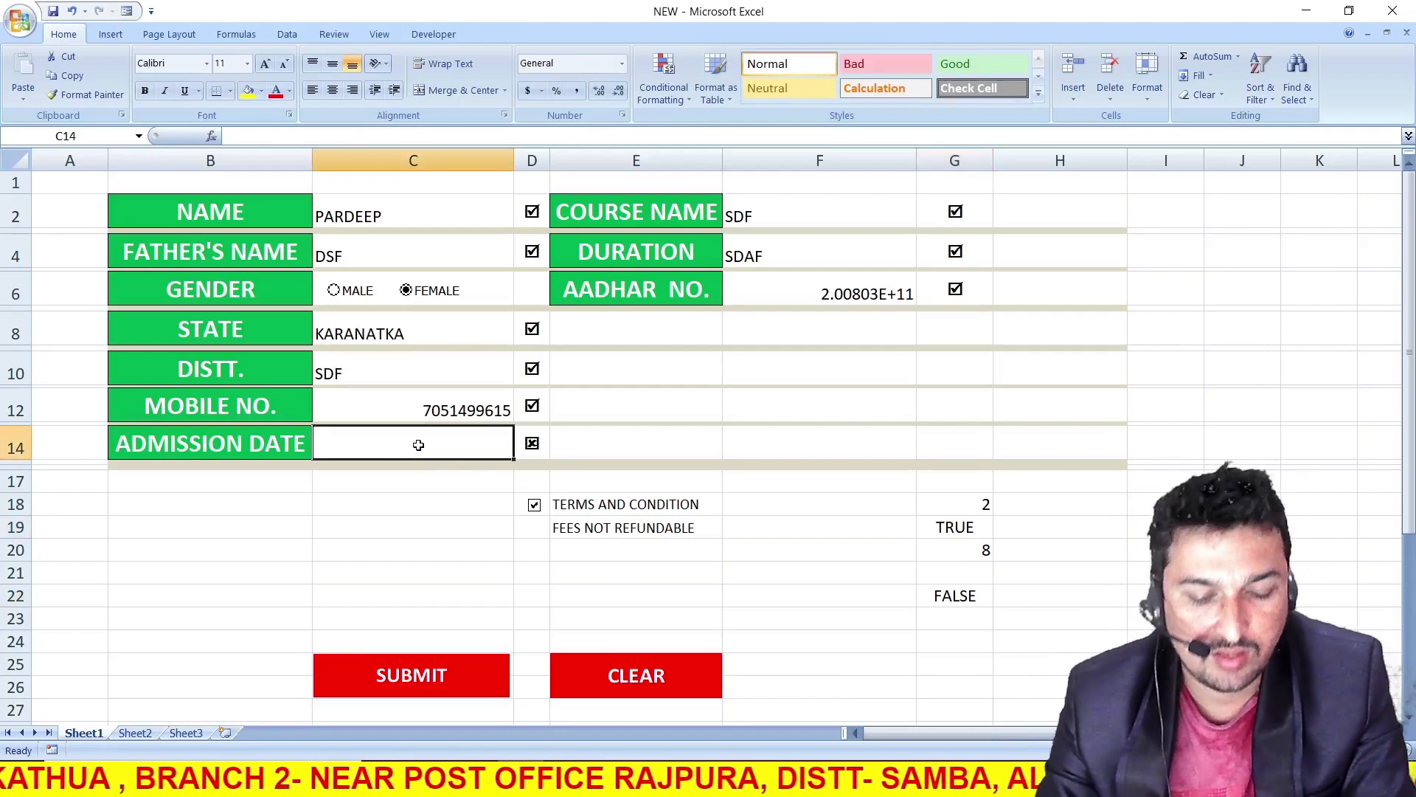
type("3435")
left_click(467, 505)
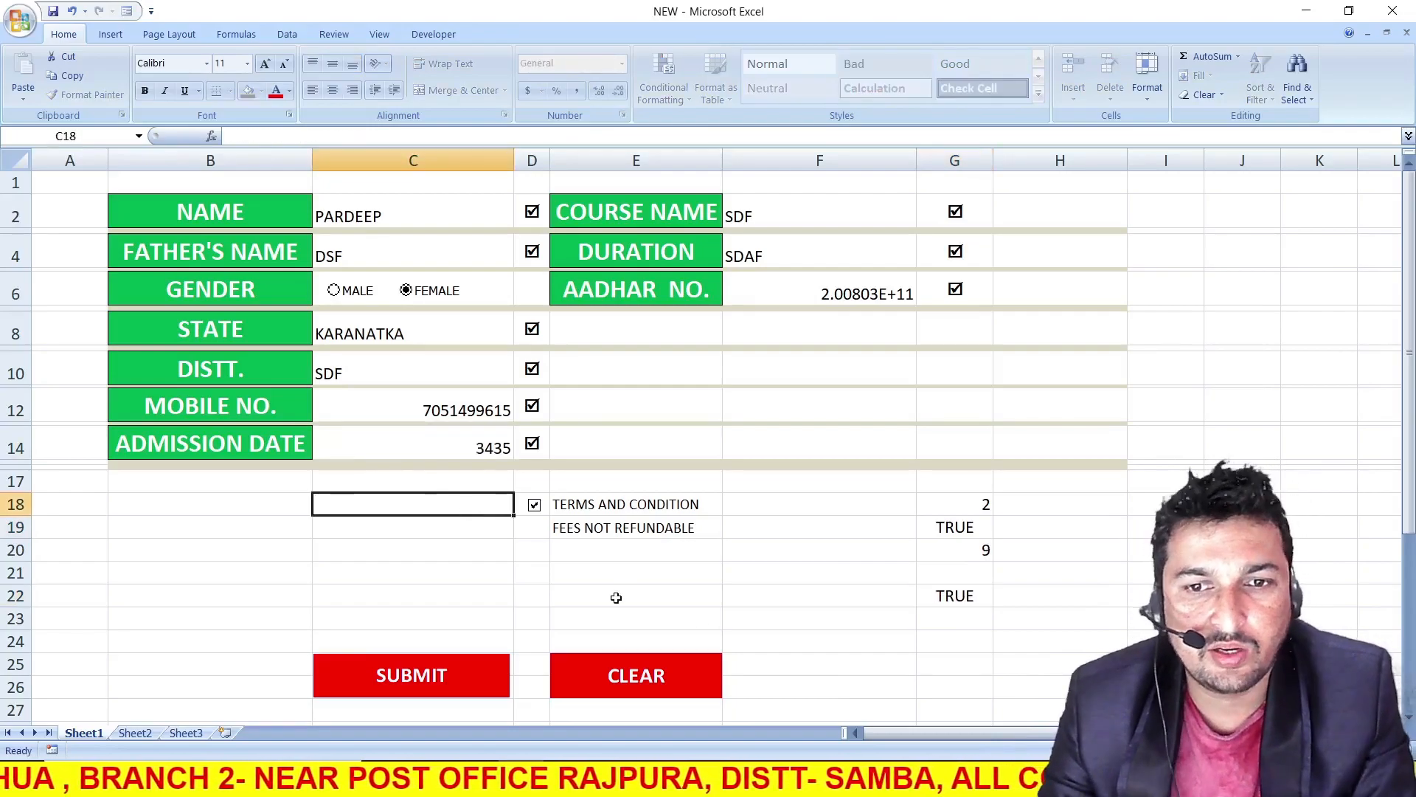
left_click(953, 606)
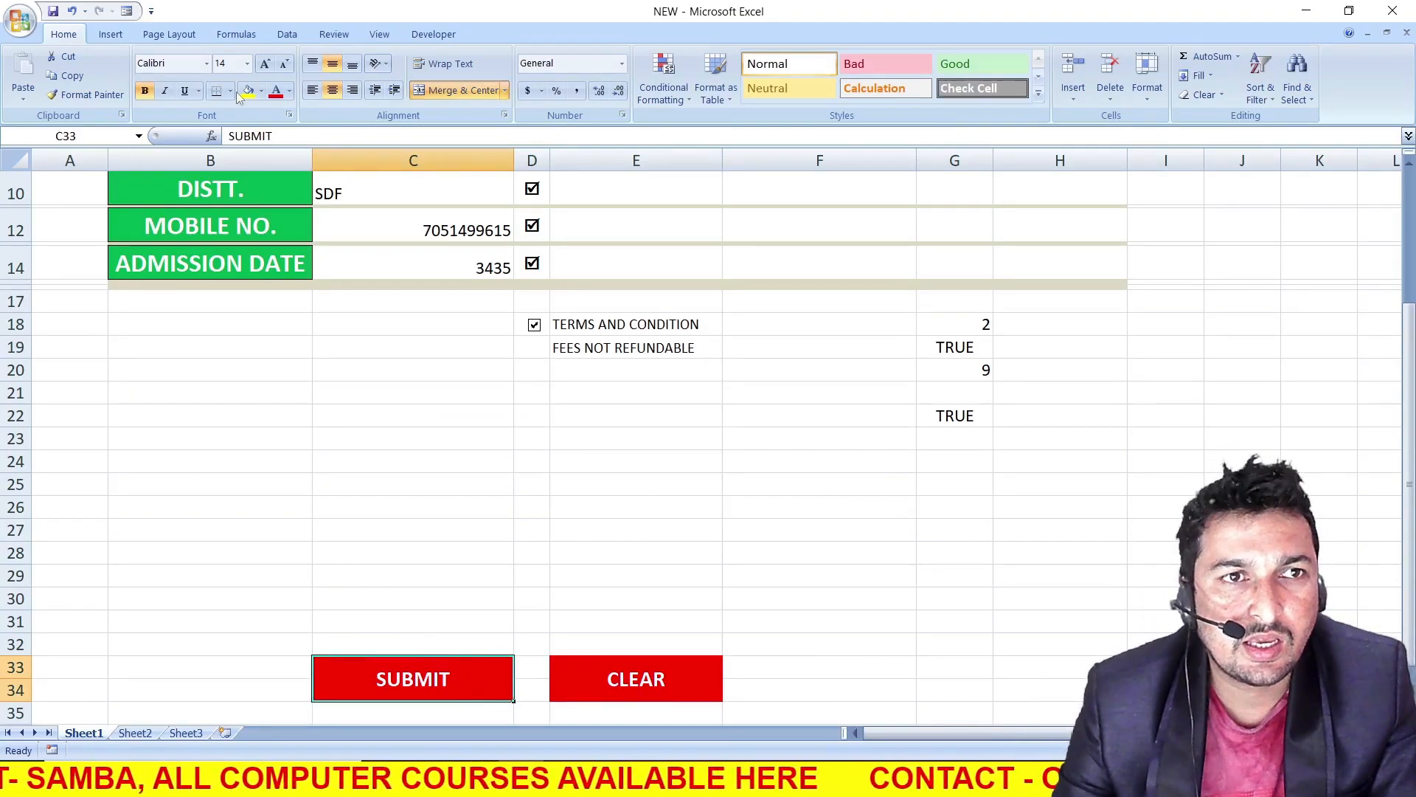
Fill the SUBMIT button cell C33 with the Tan, Background 2 theme color
left_click(262, 90)
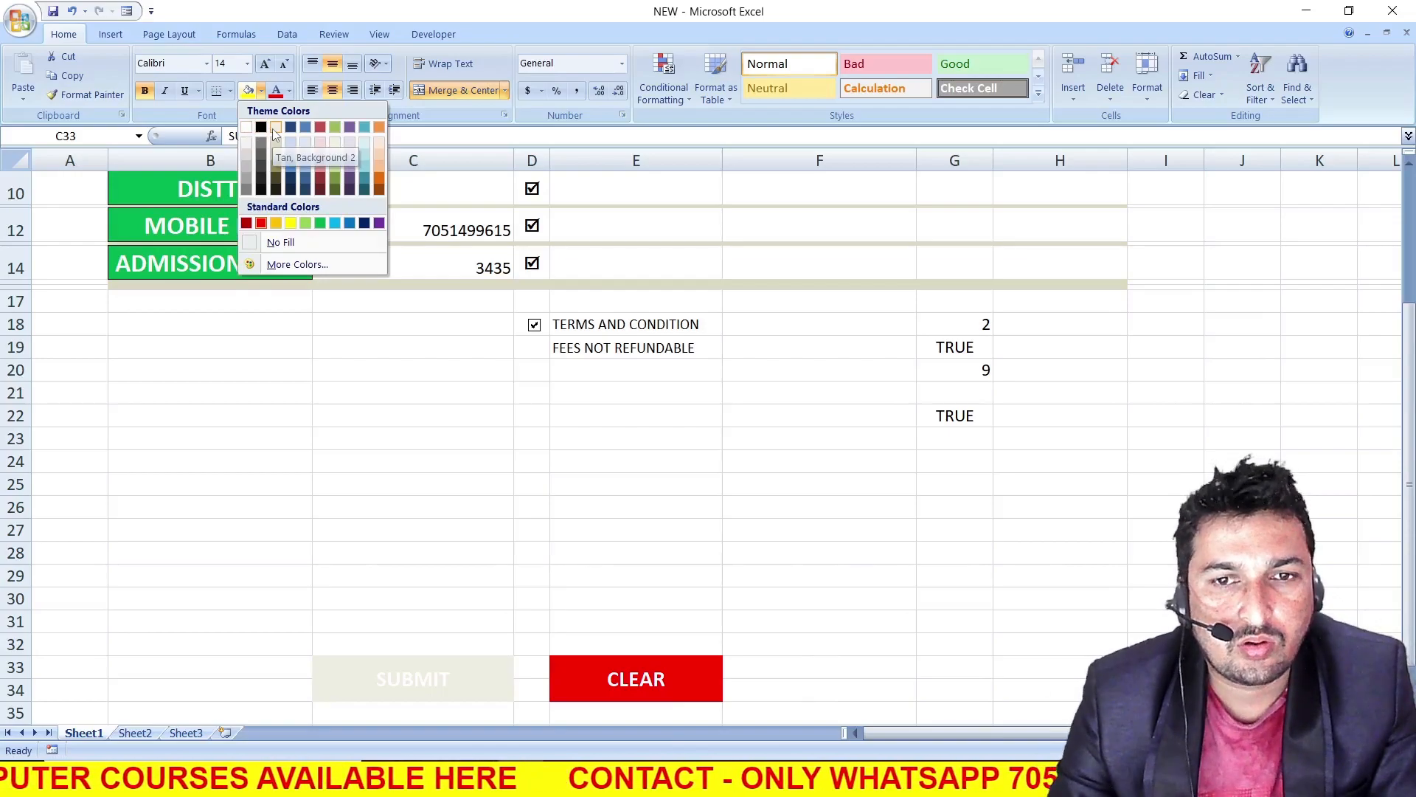
left_click(275, 127)
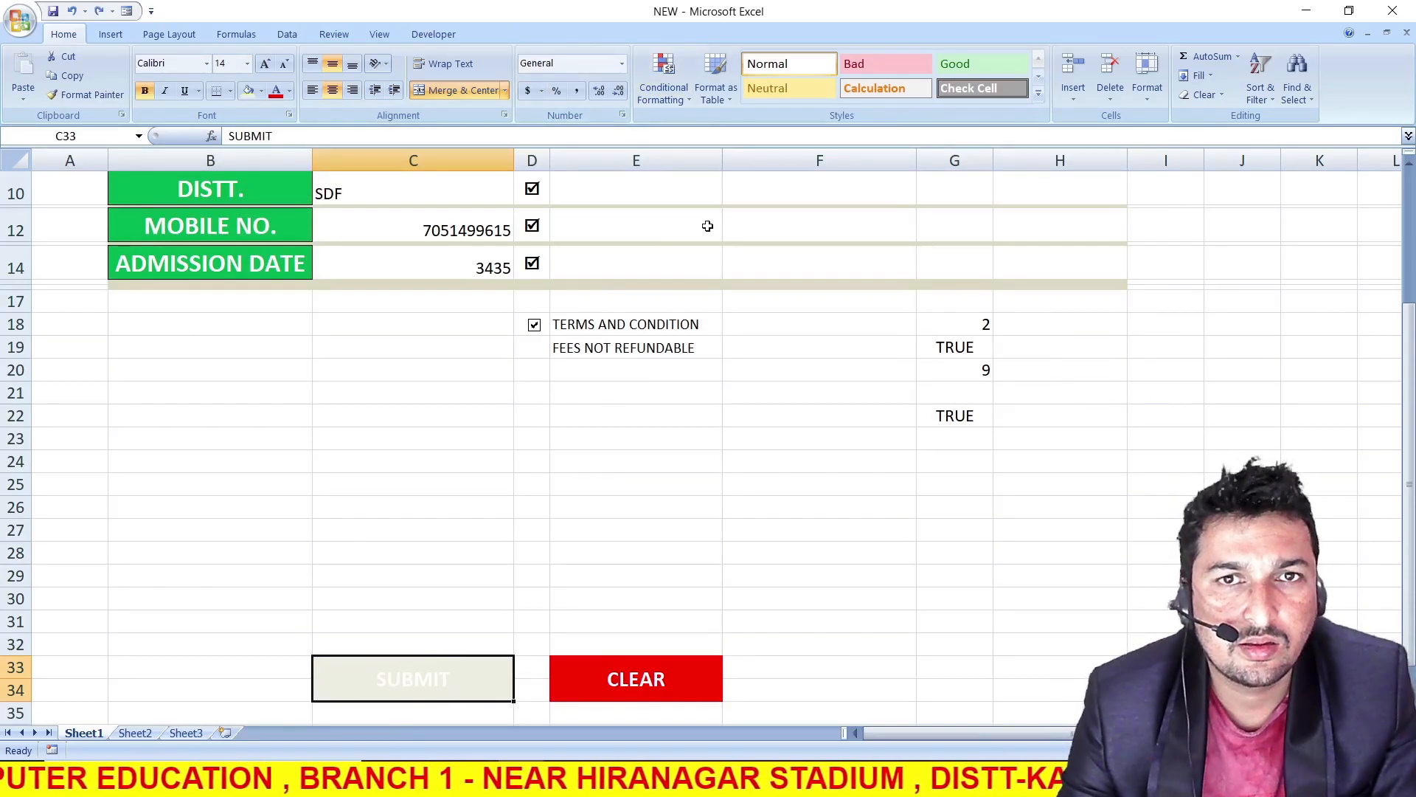
Start a formula-based conditional formatting rule for the SUBMIT cell C33 with the condition =$G$22=TRUE
left_click(685, 94)
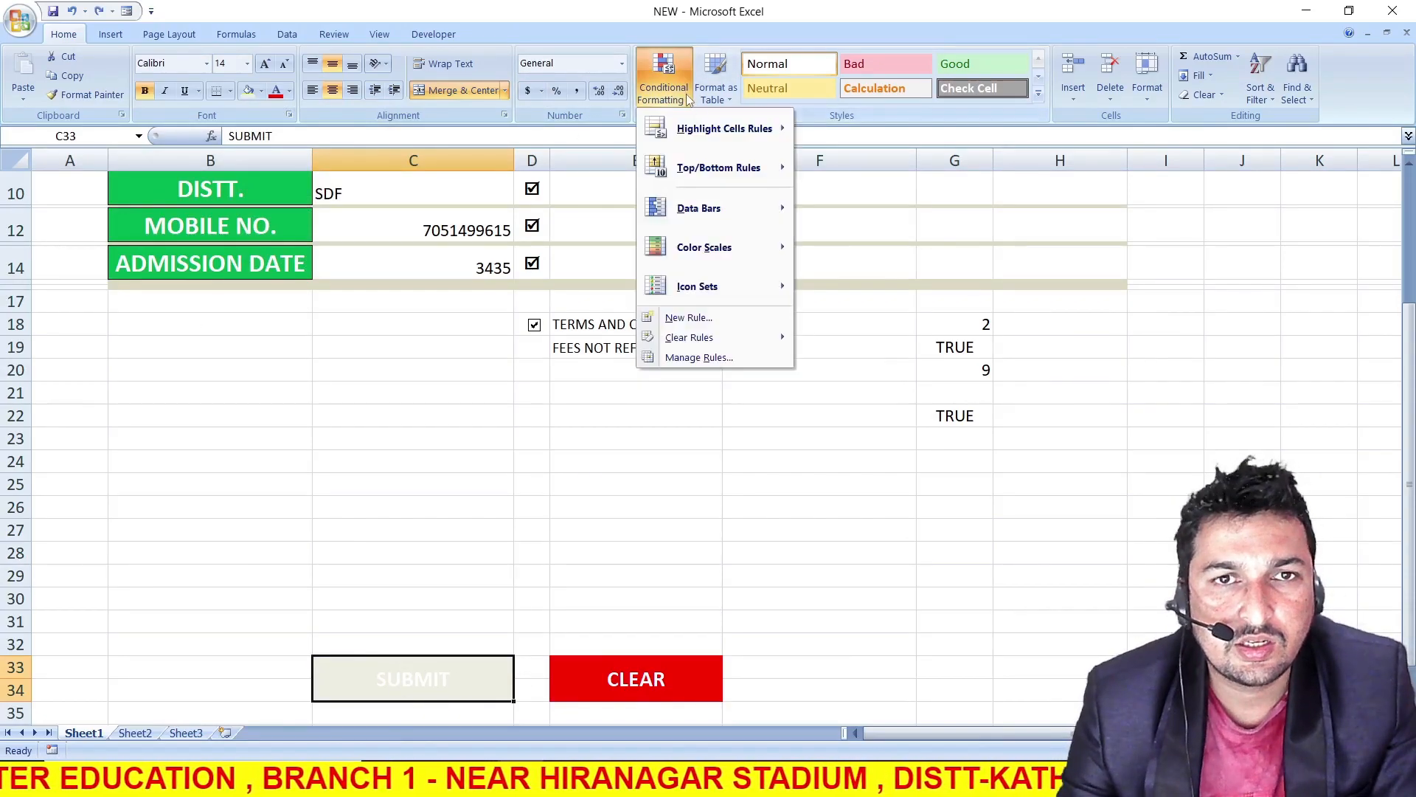
left_click(723, 325)
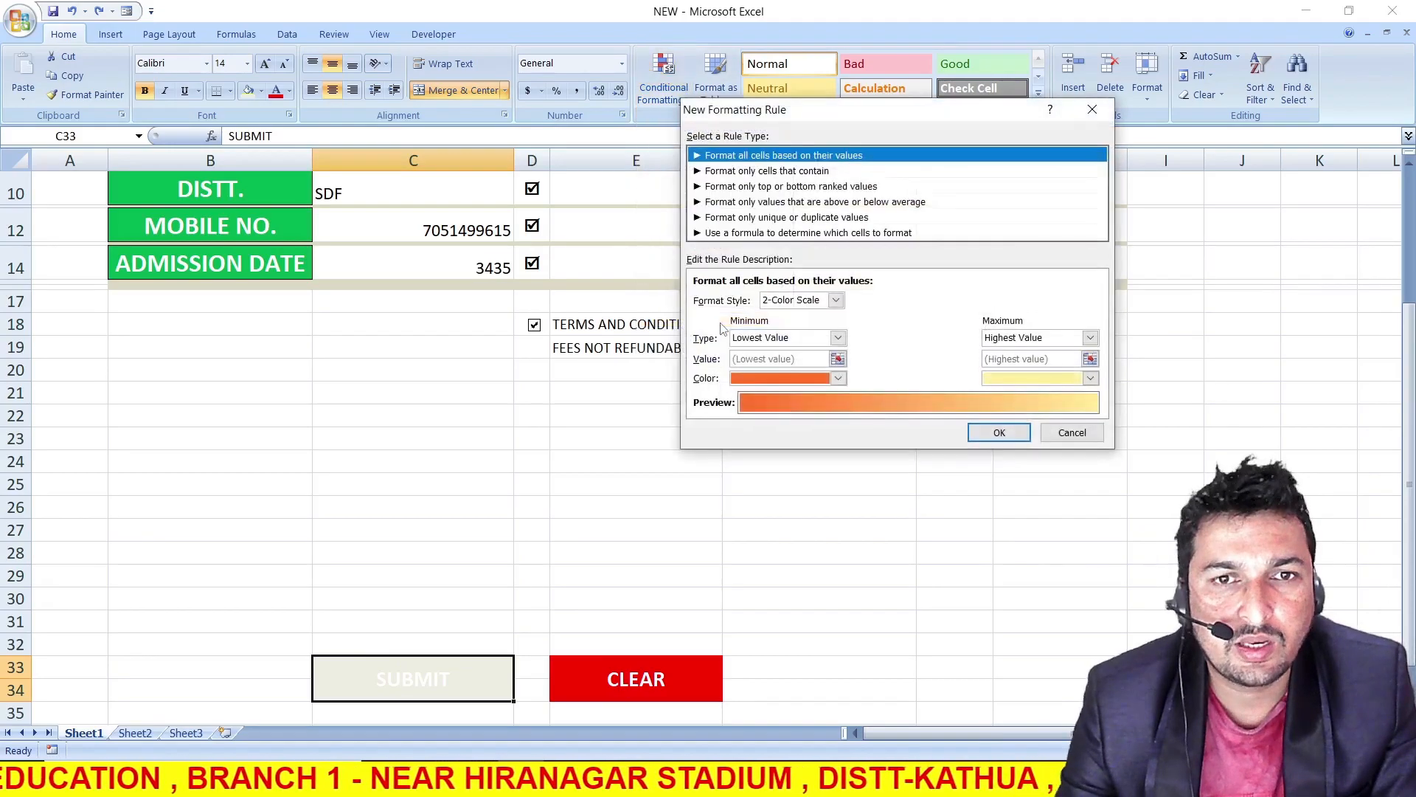
left_click(731, 235)
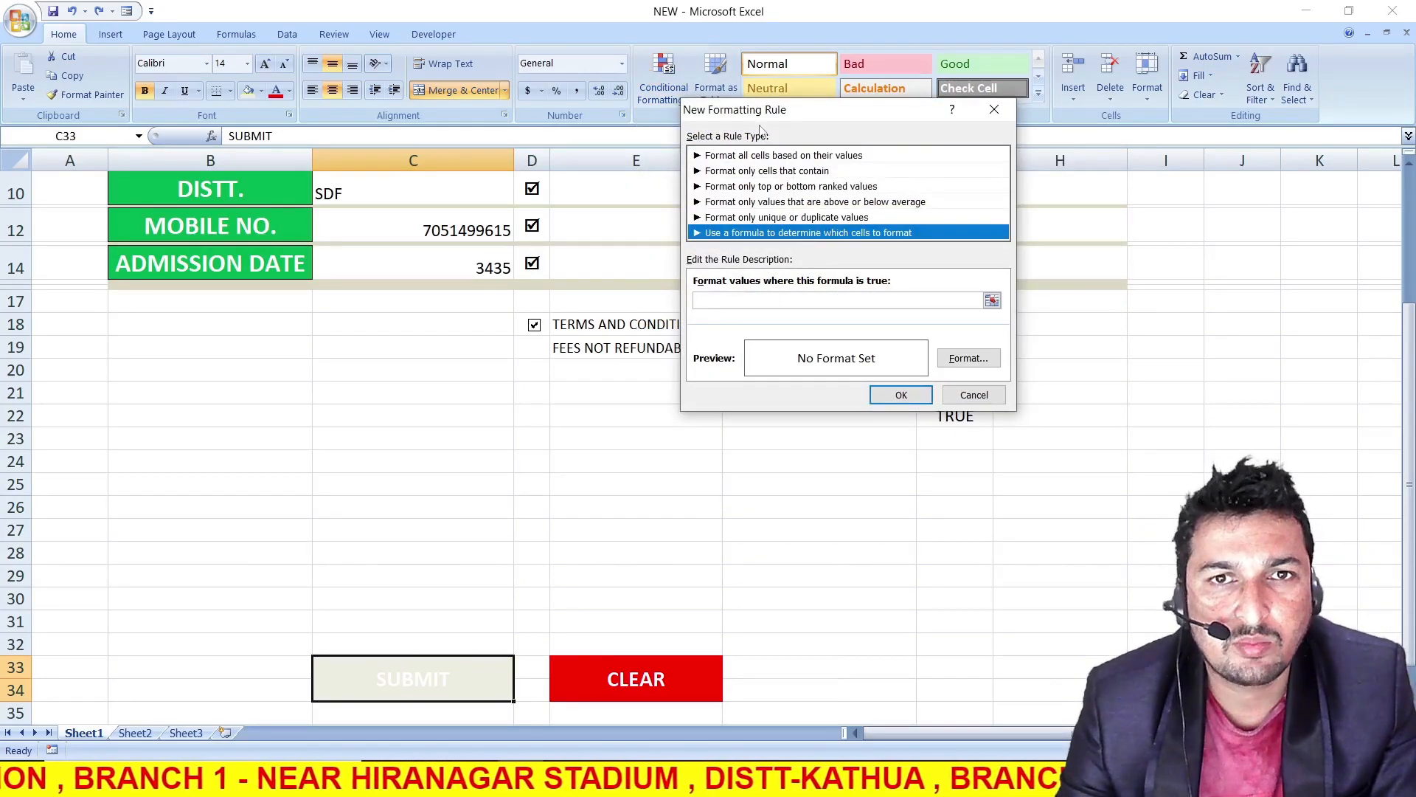
left_click_drag(771, 110, 465, 147)
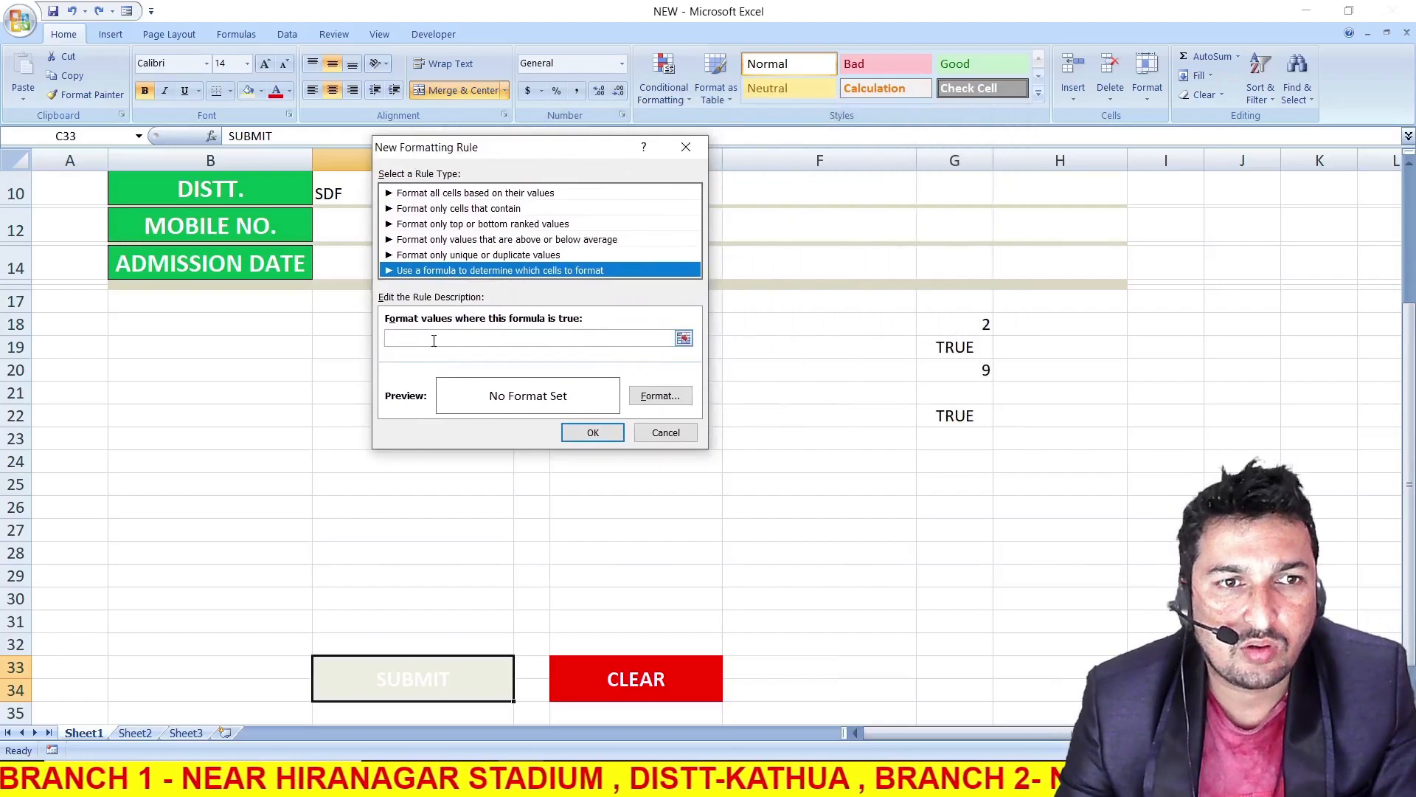
left_click(435, 338)
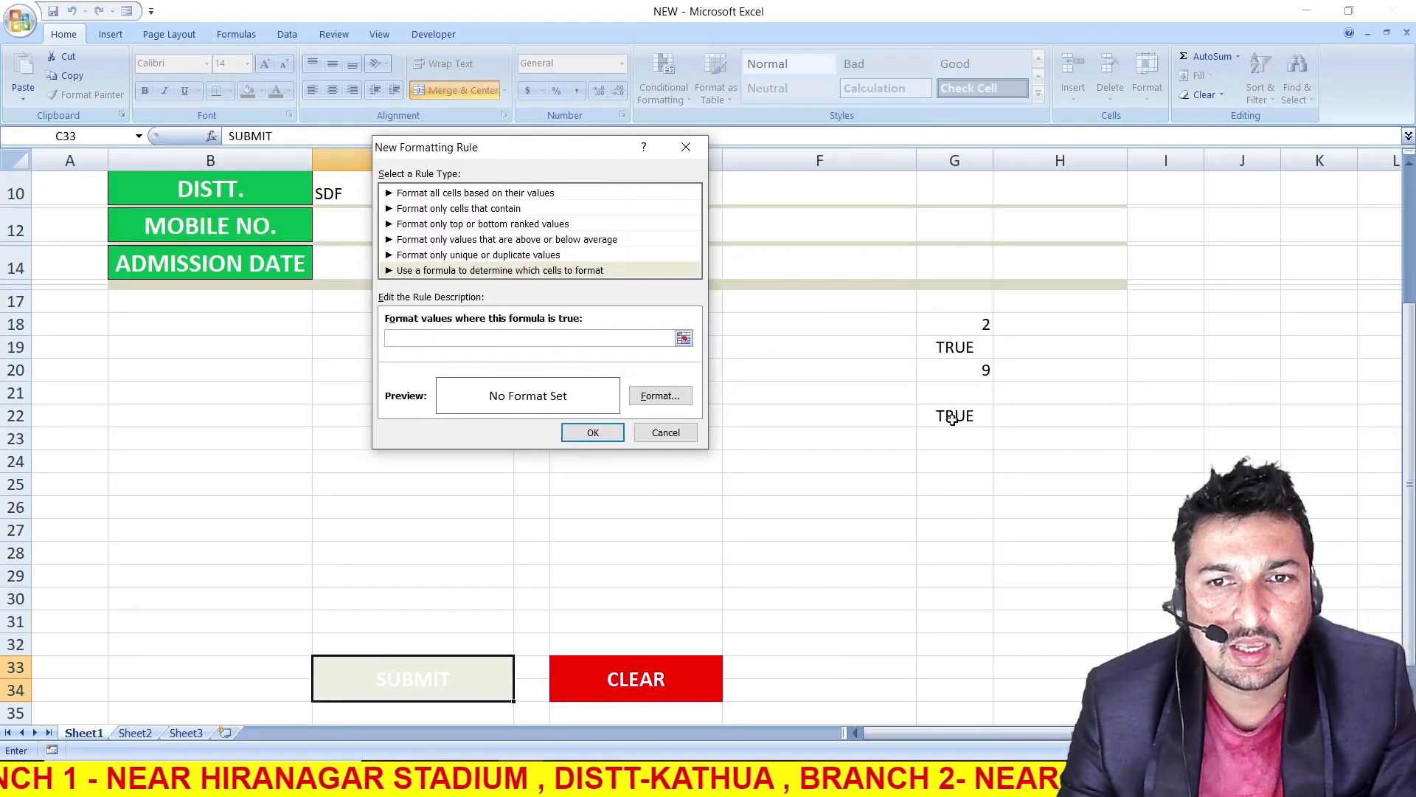
type("=")
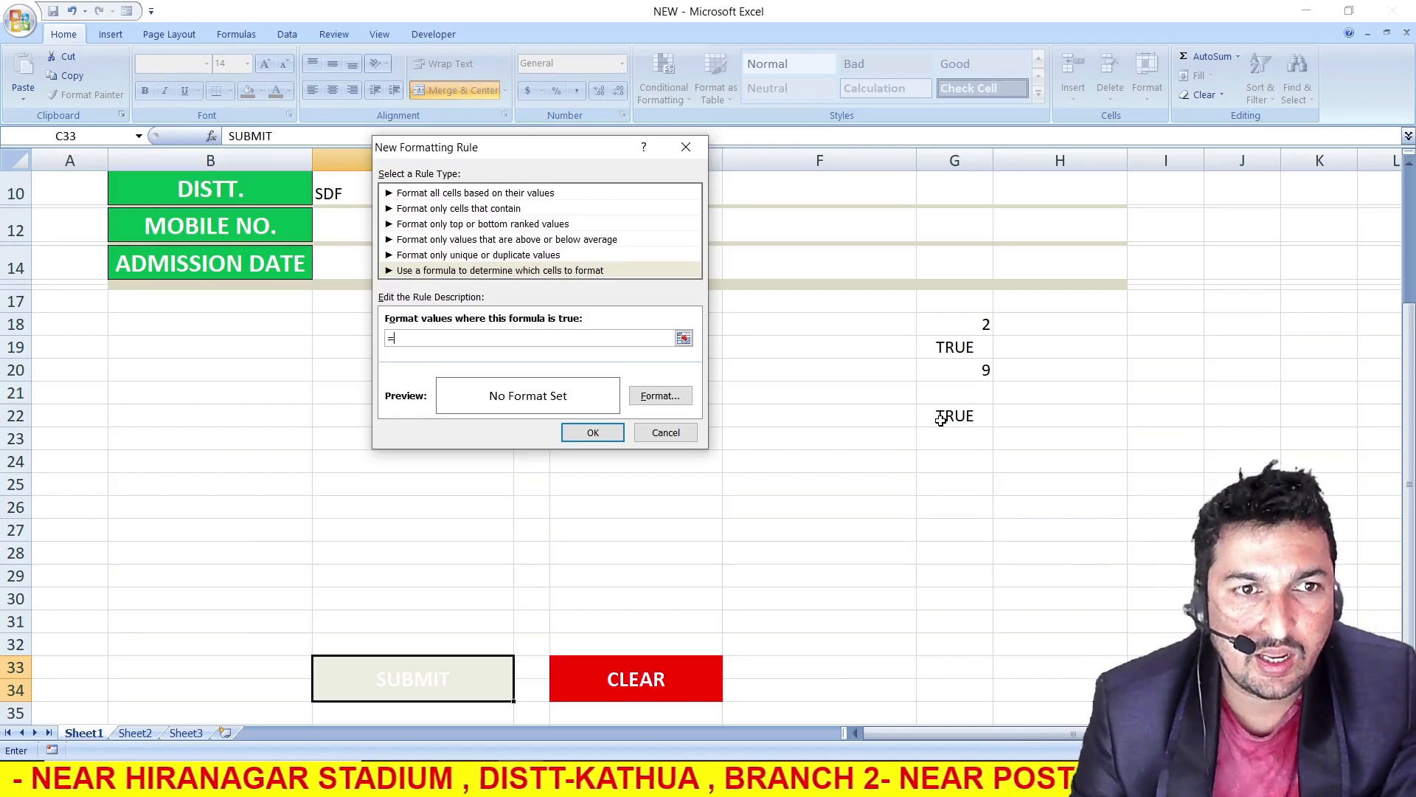
left_click(941, 418)
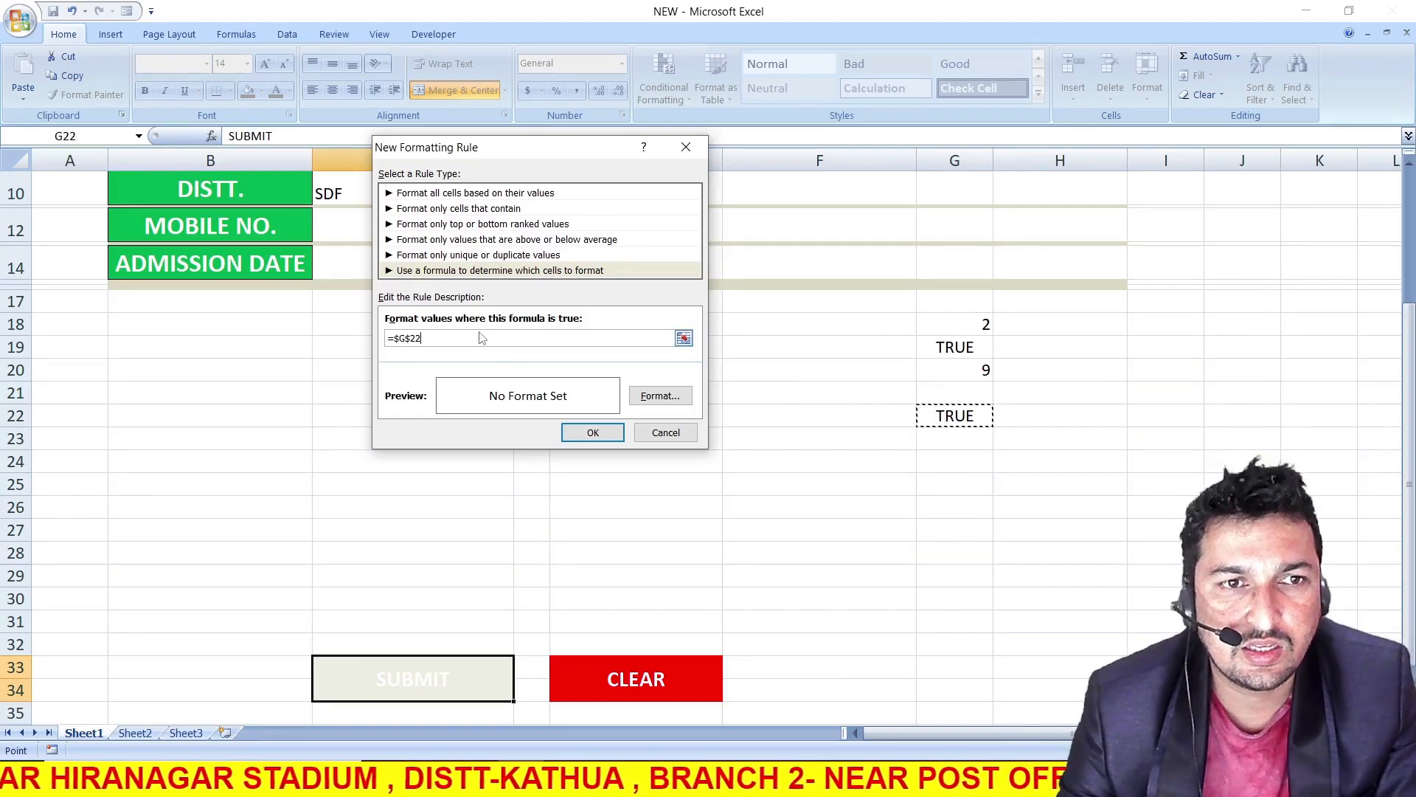
type("=TRUE")
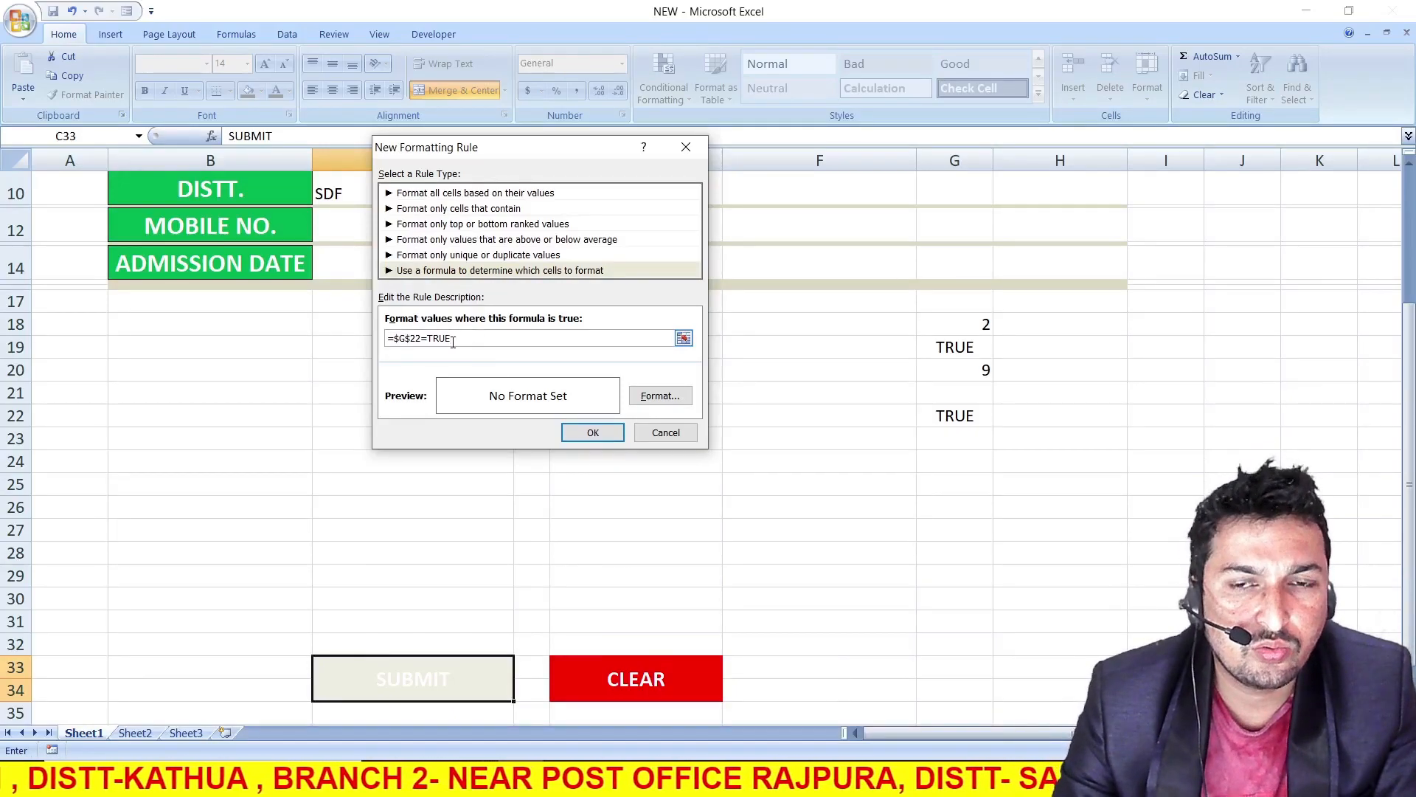
Give the rule a red fill with a white bold font and apply it to the SUBMIT cell
left_click(653, 400)
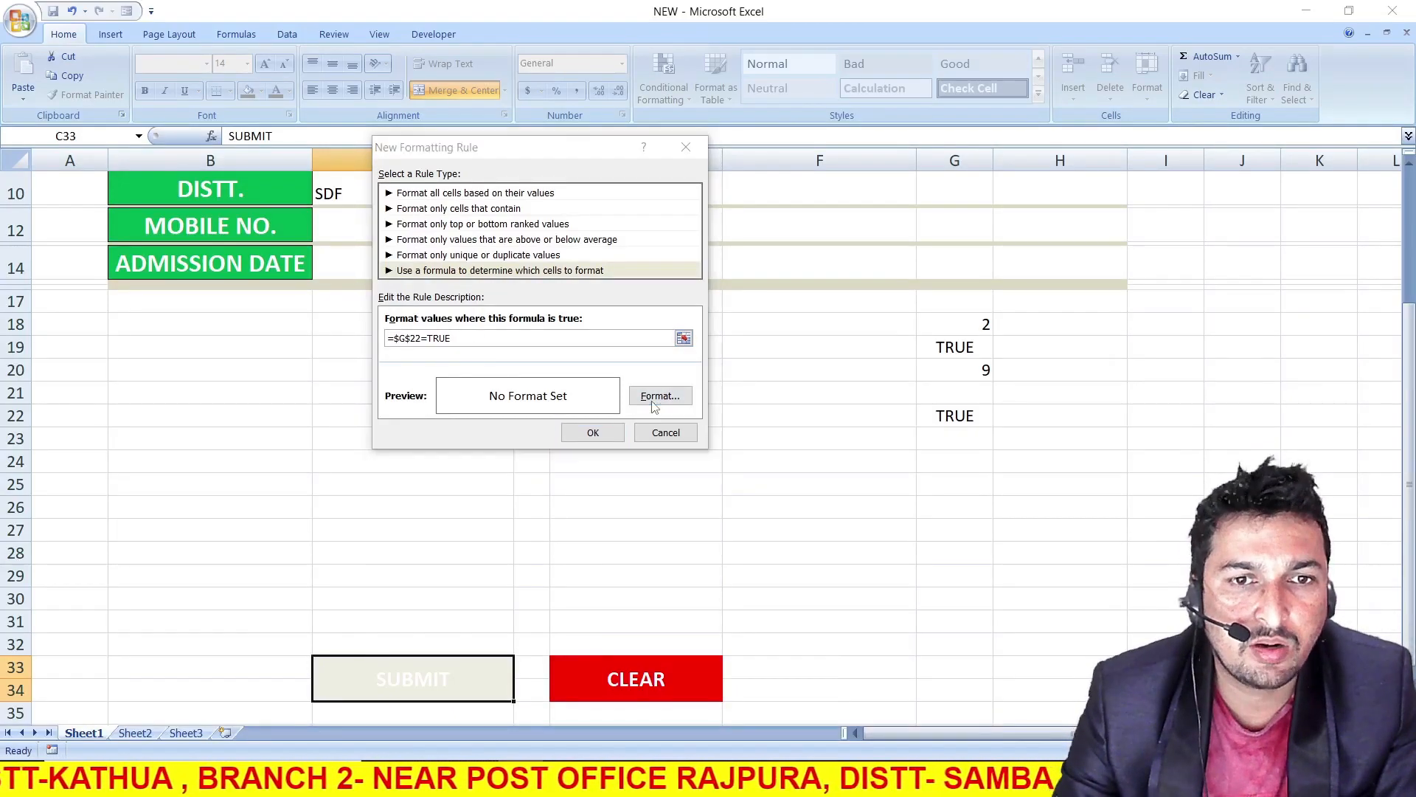
left_click(874, 80)
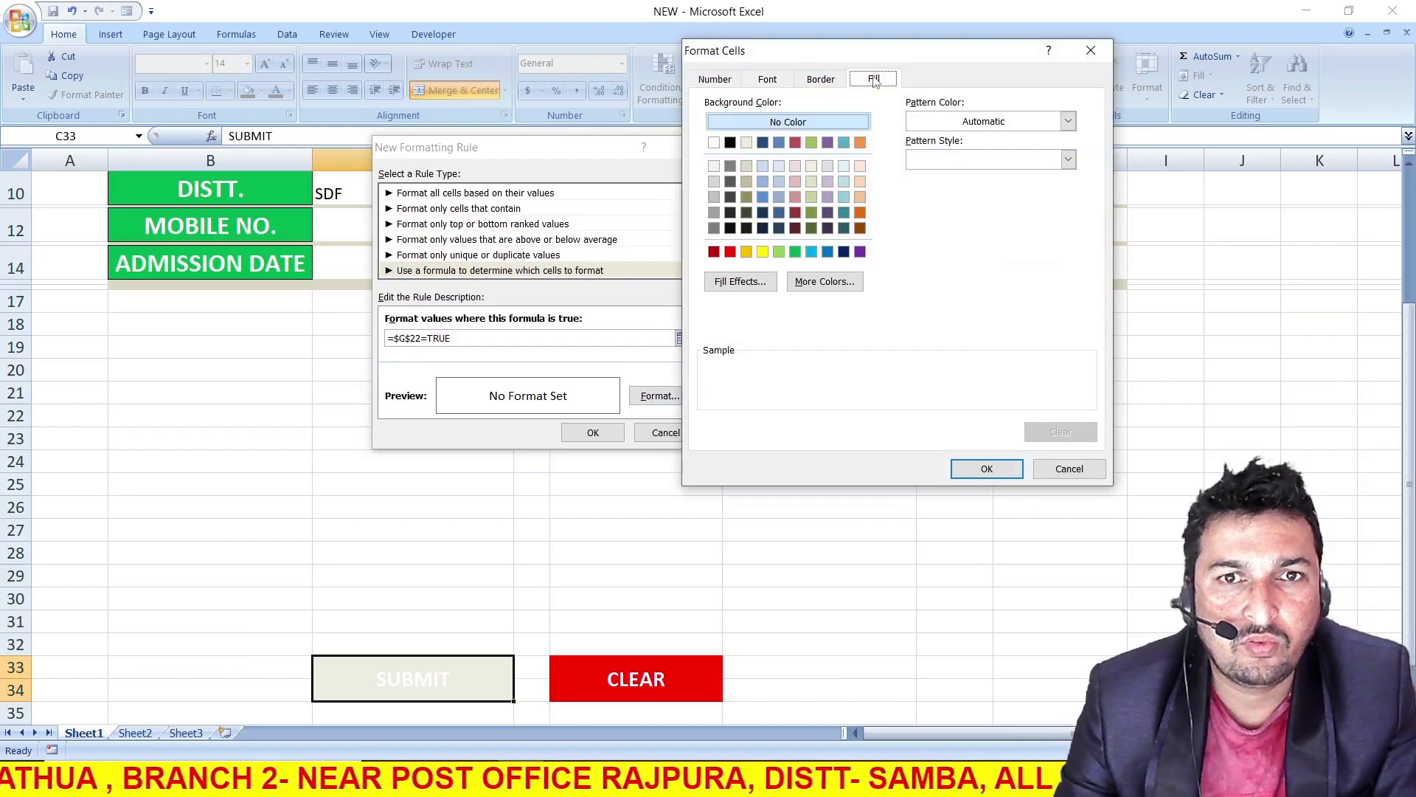
left_click(730, 253)
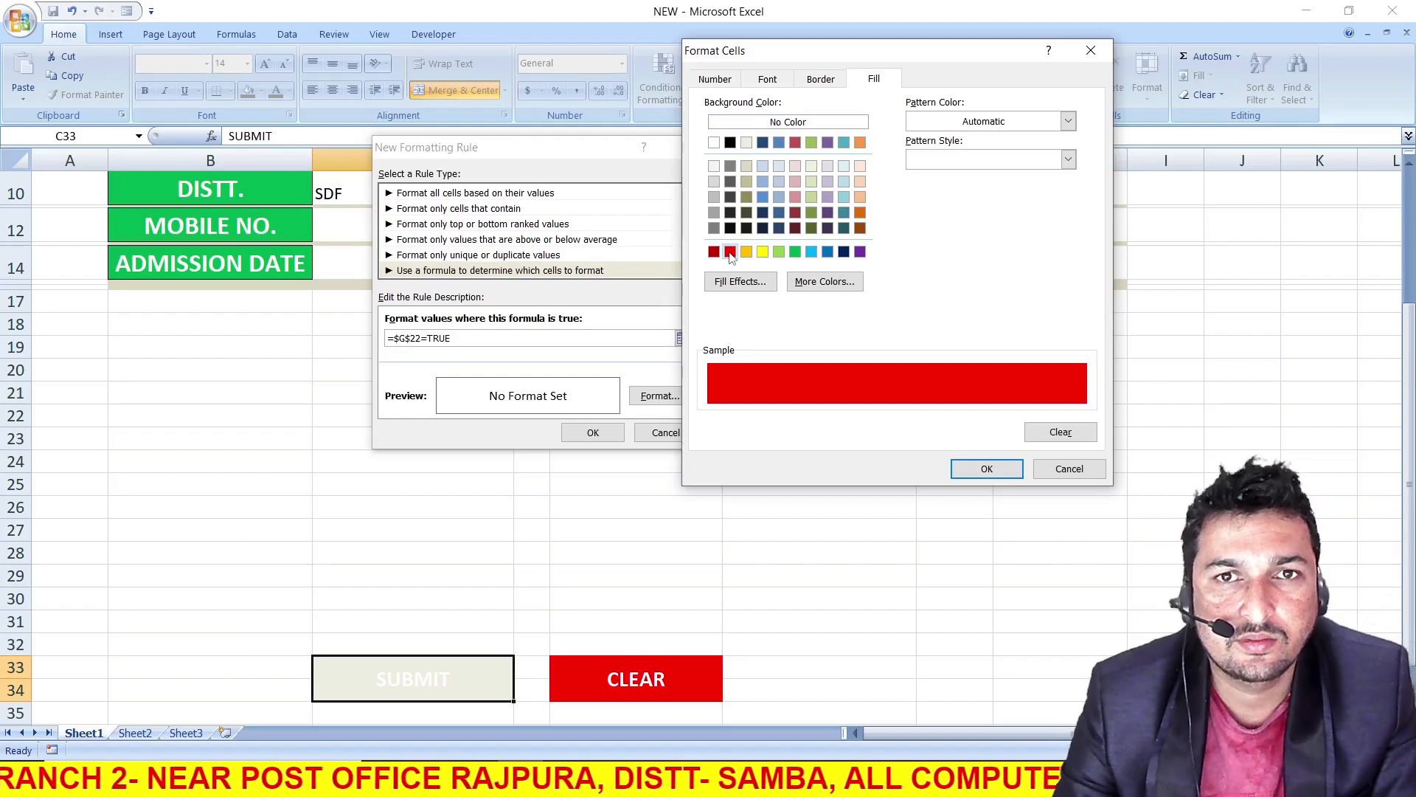
left_click(767, 78)
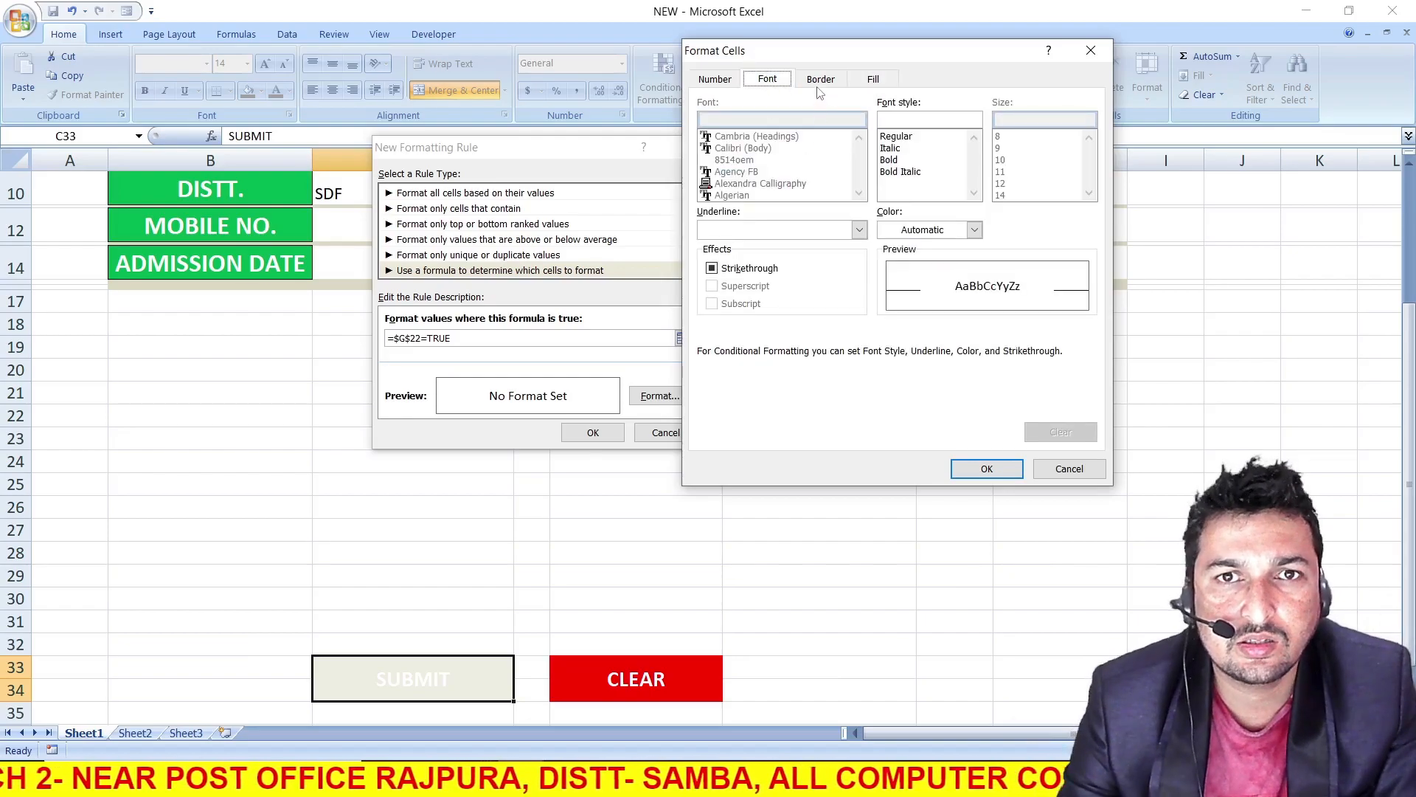
left_click(975, 230)
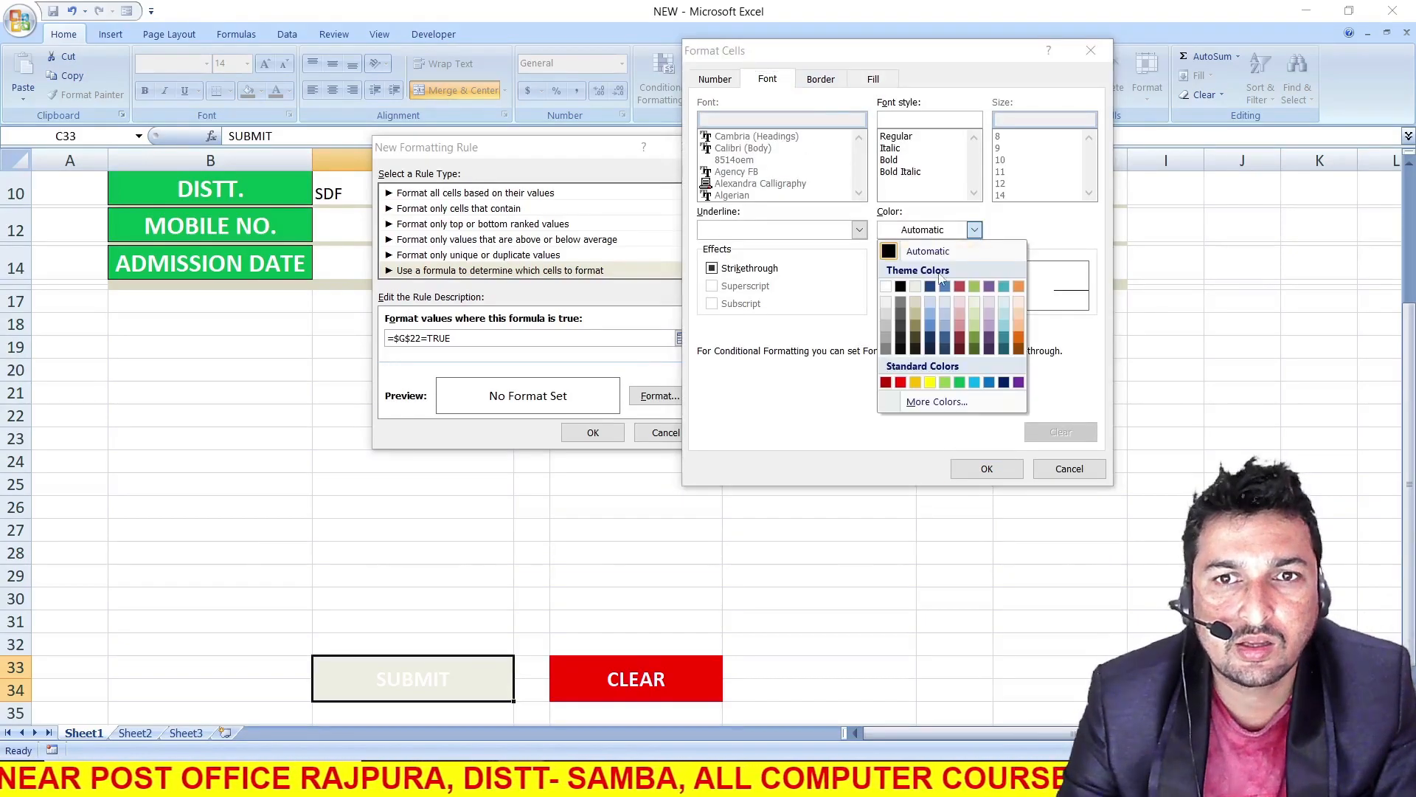
left_click(886, 286)
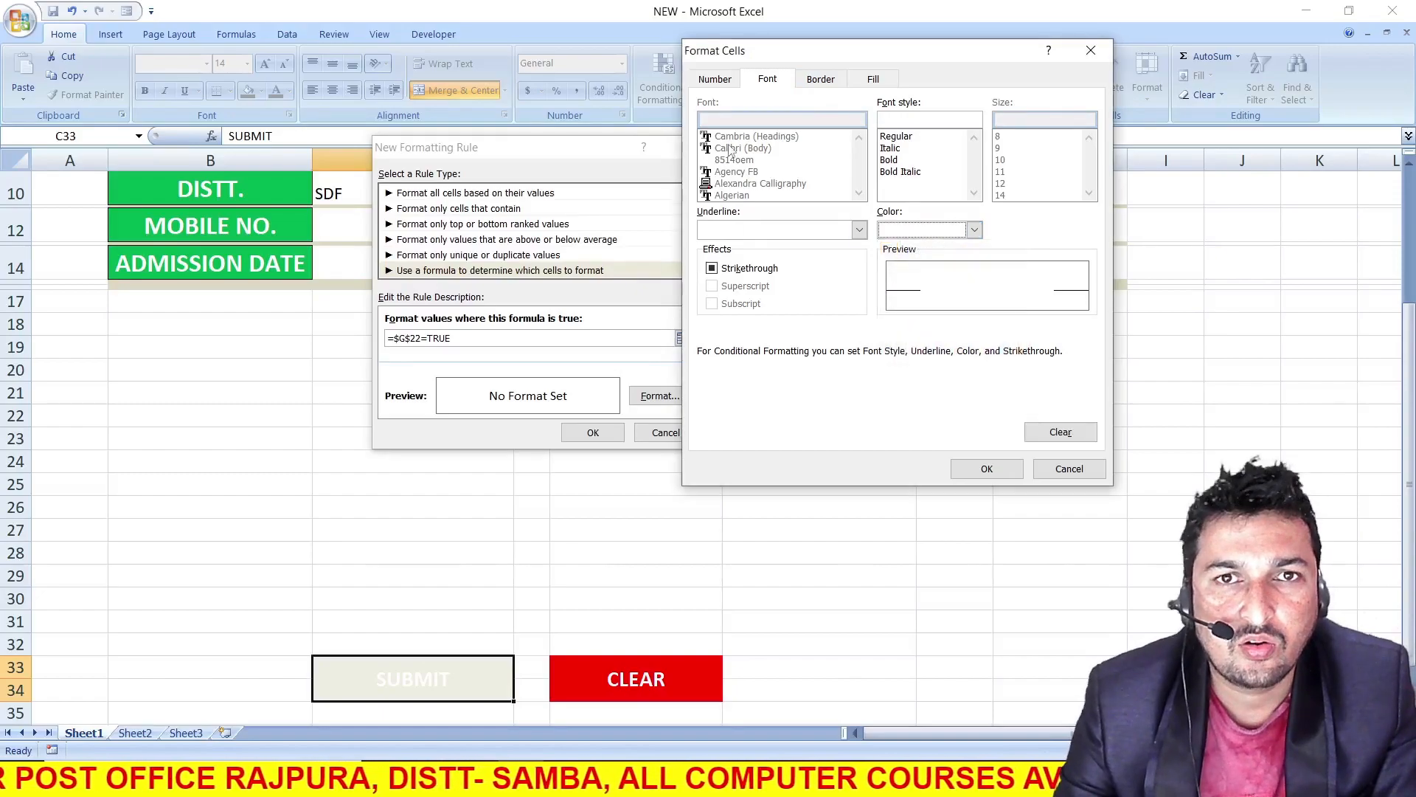
left_click(890, 161)
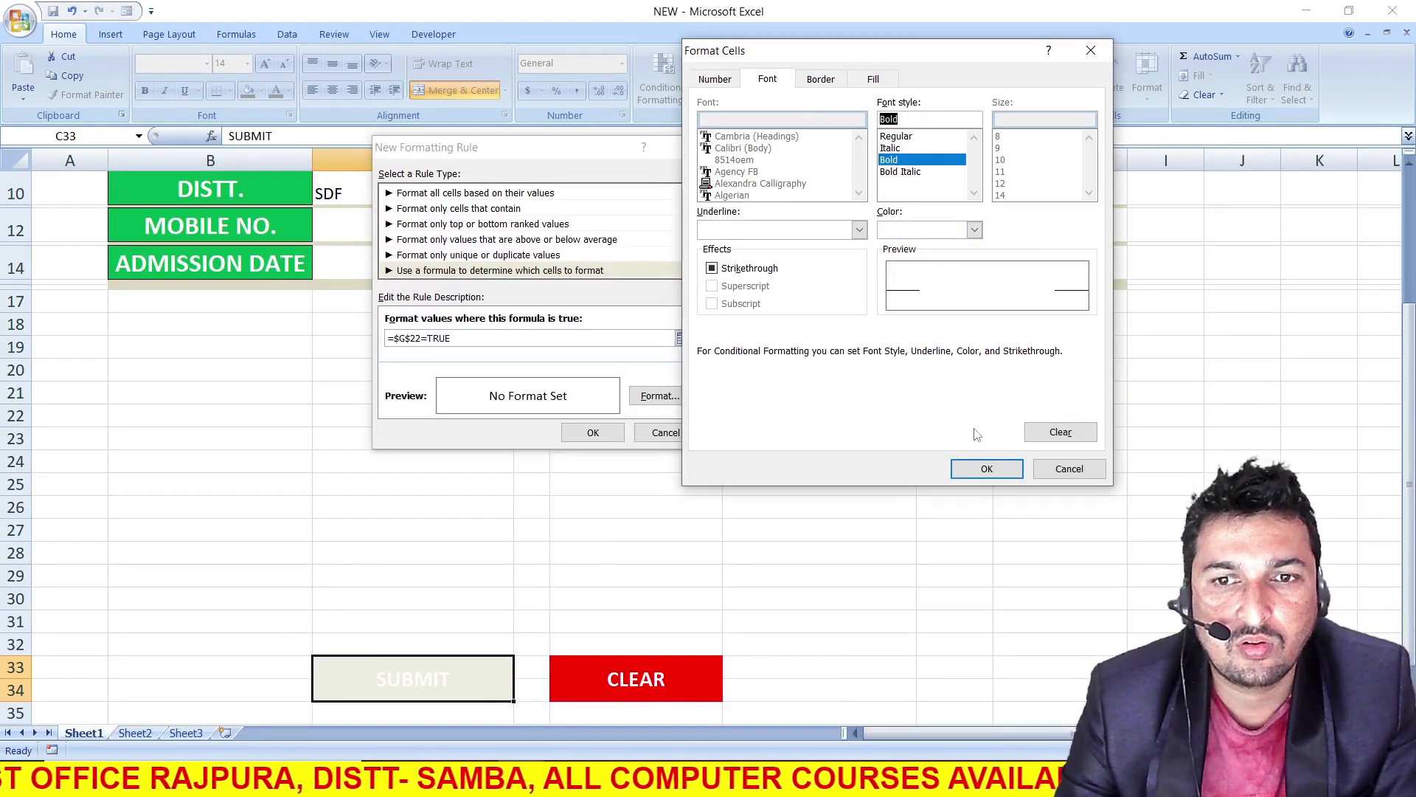
left_click(983, 469)
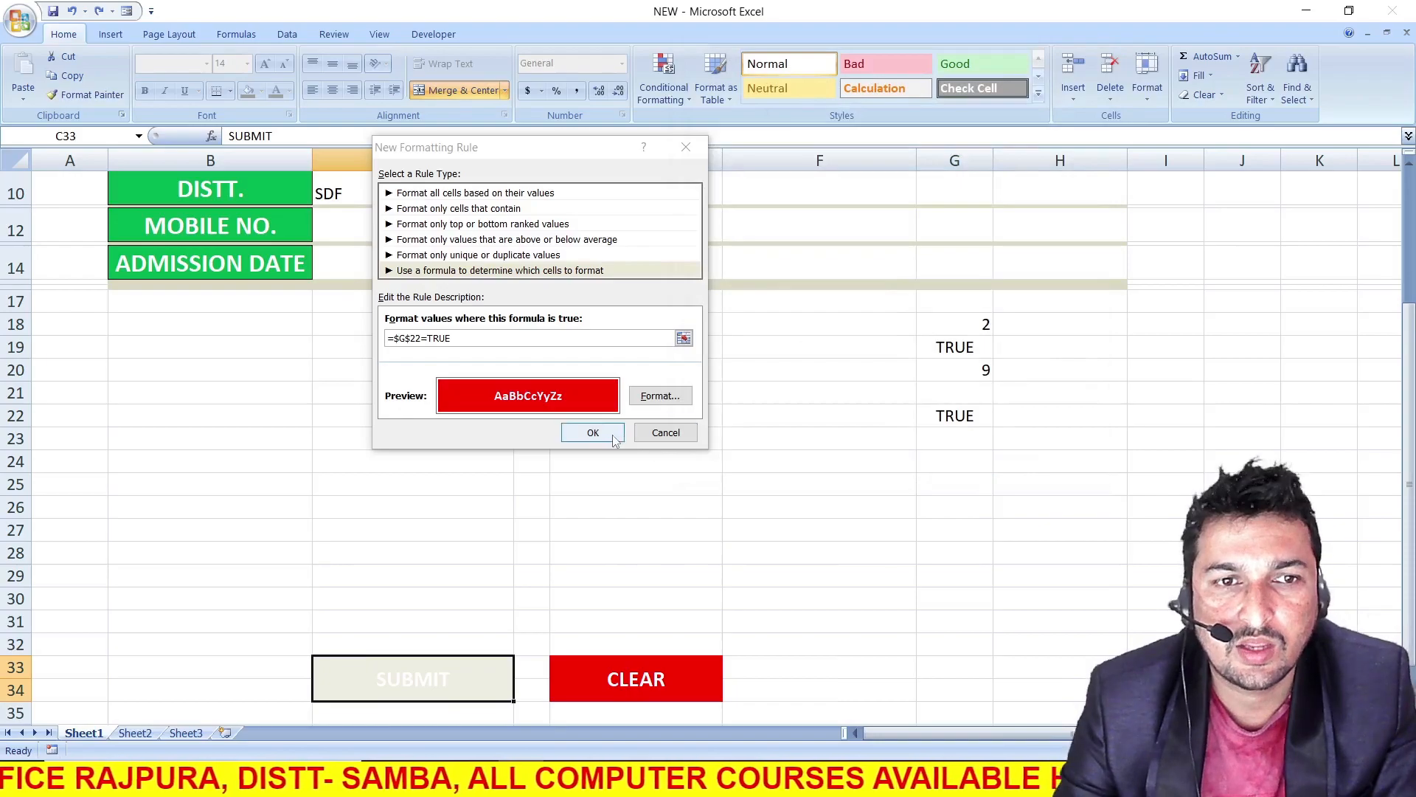
left_click(593, 432)
Test the SUBMIT cell's conditional formatting by unticking and reticking the TERMS AND CONDITION check box
left_click(961, 415)
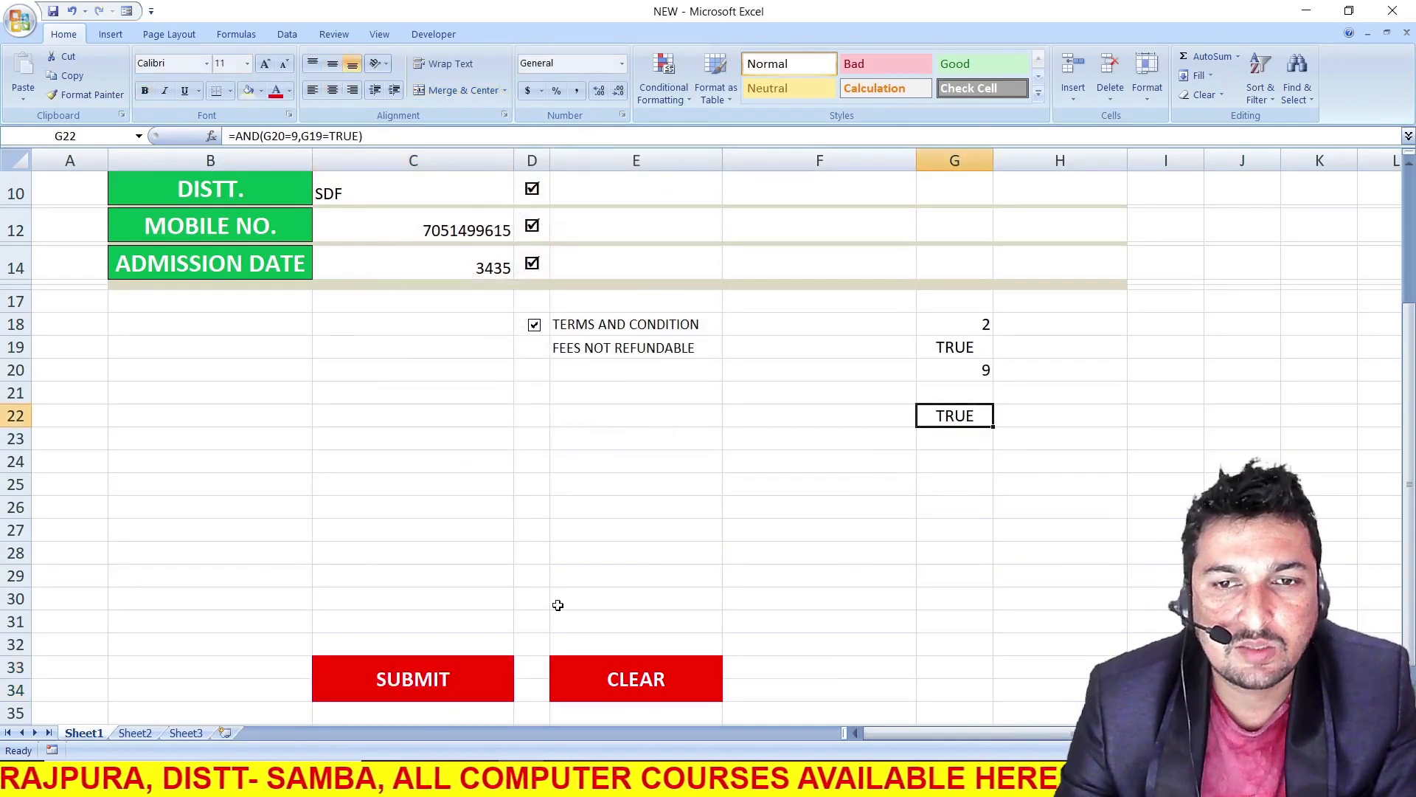
left_click(534, 325)
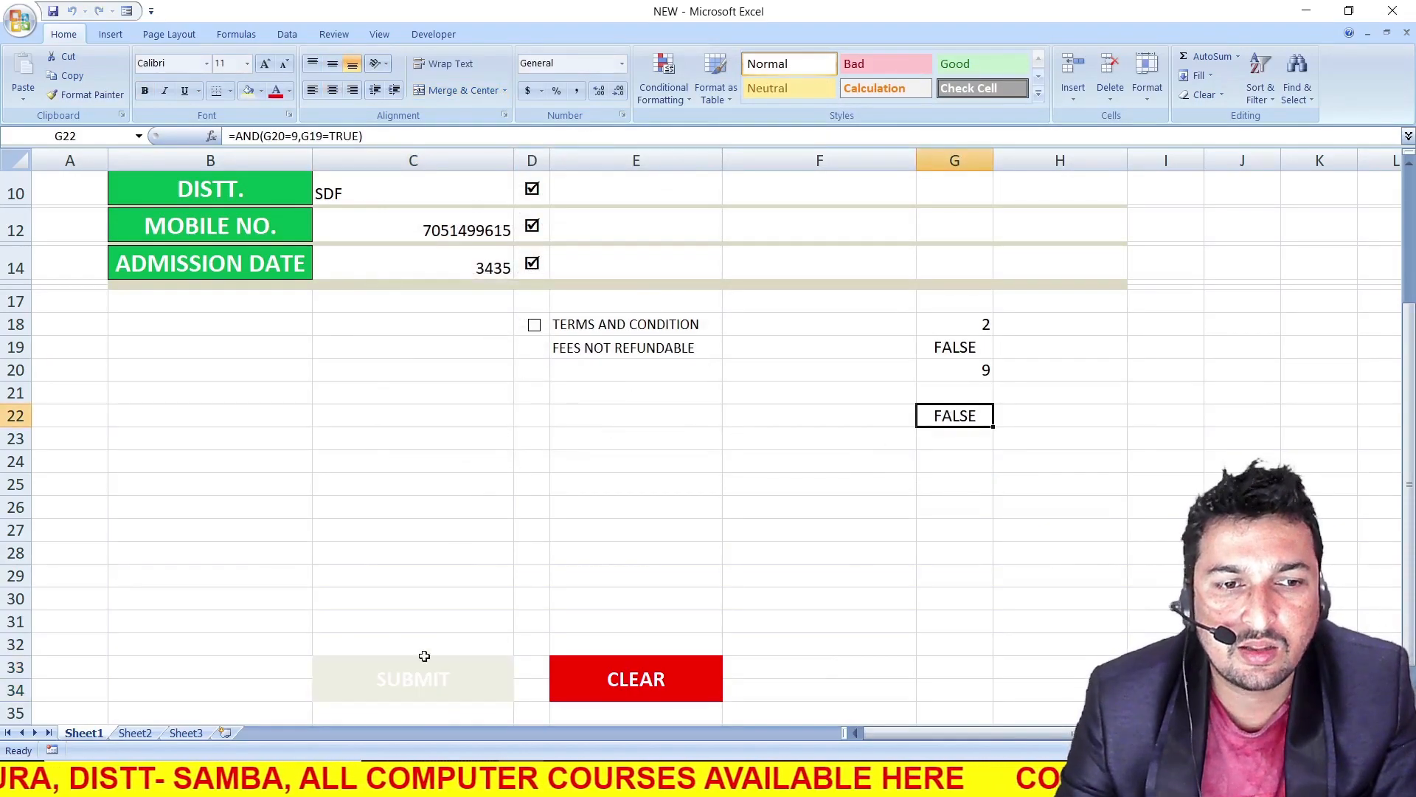
left_click(534, 325)
Copy the SUBMIT cell C33 and paste it as a linked picture at C21
left_click(482, 678)
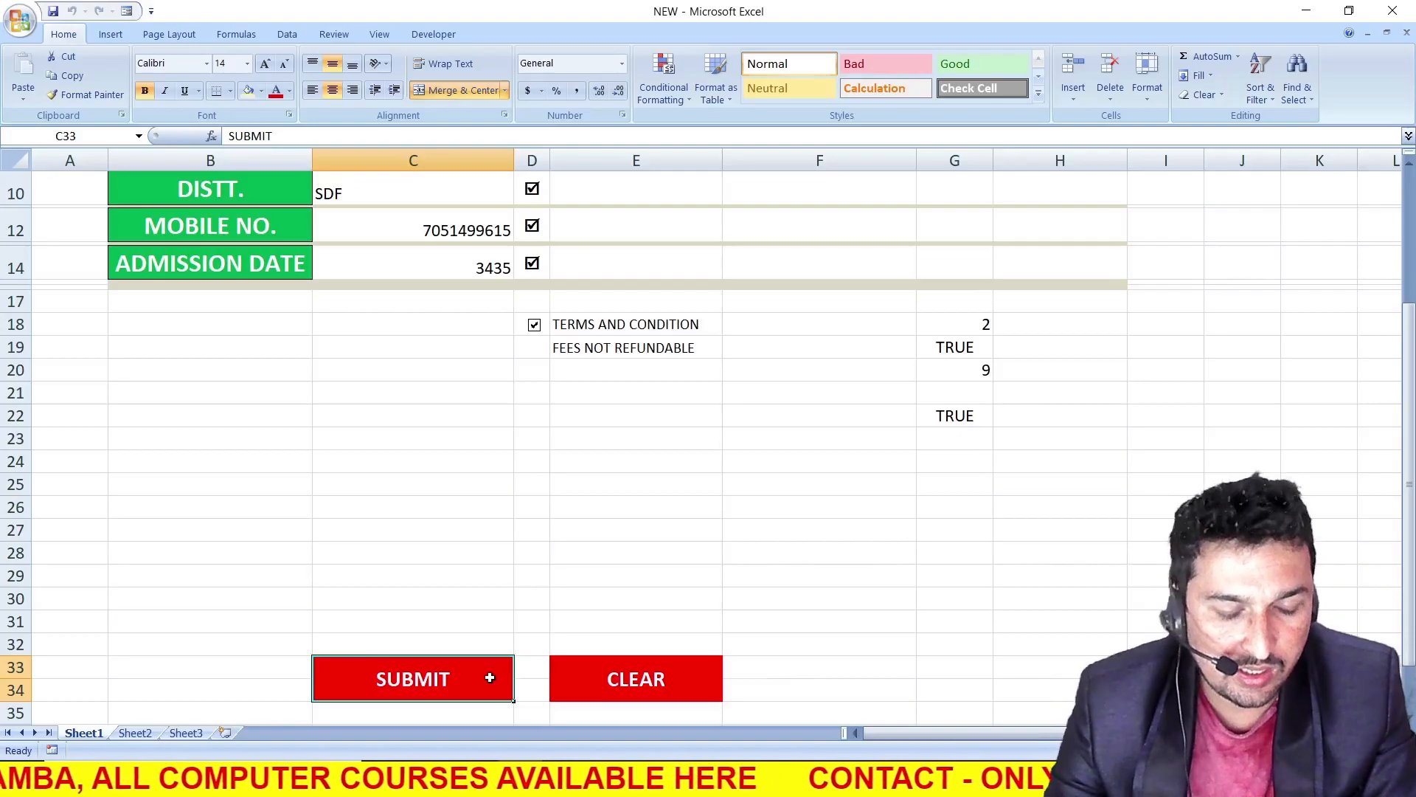
key("ctrl+c")
left_click(405, 394)
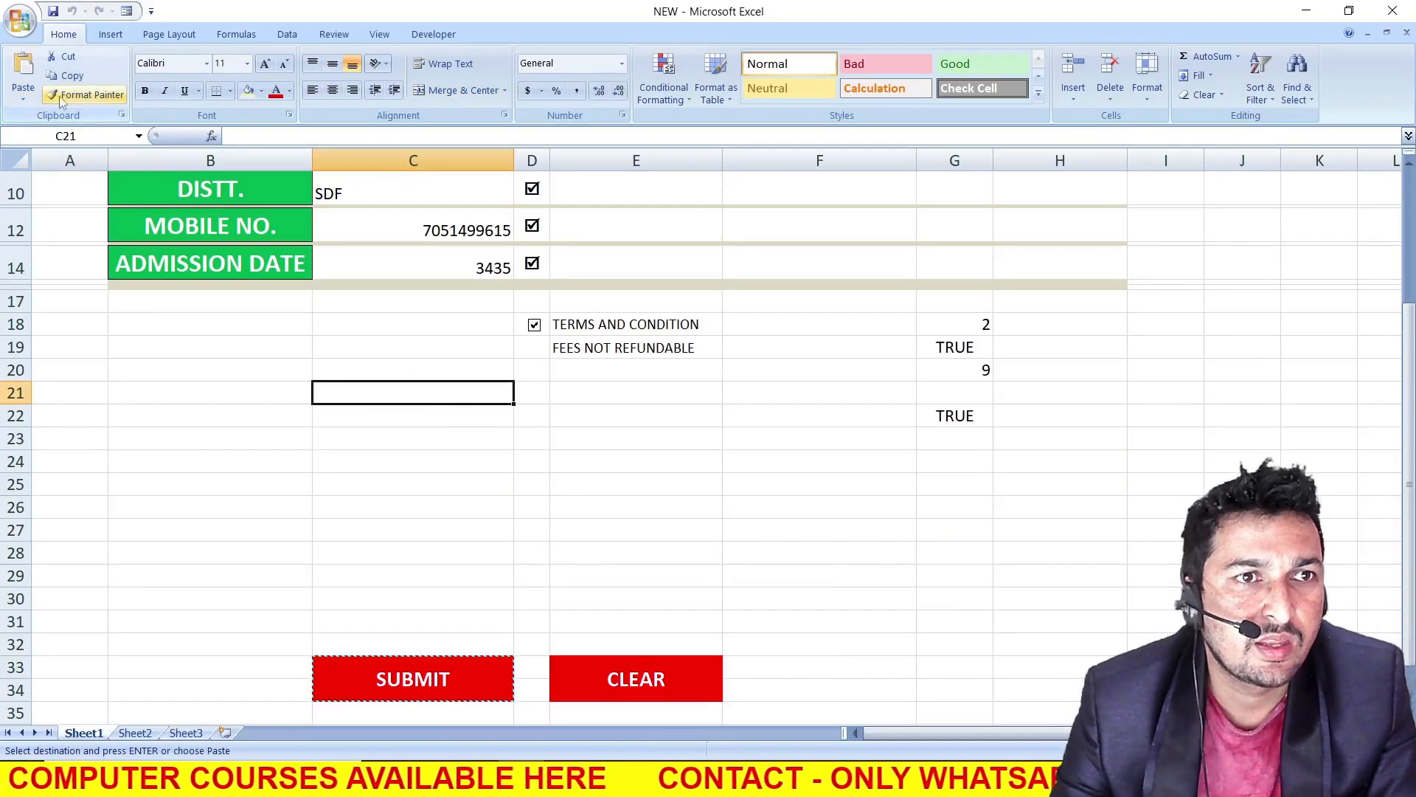
left_click(31, 100)
mouse_move(91, 278)
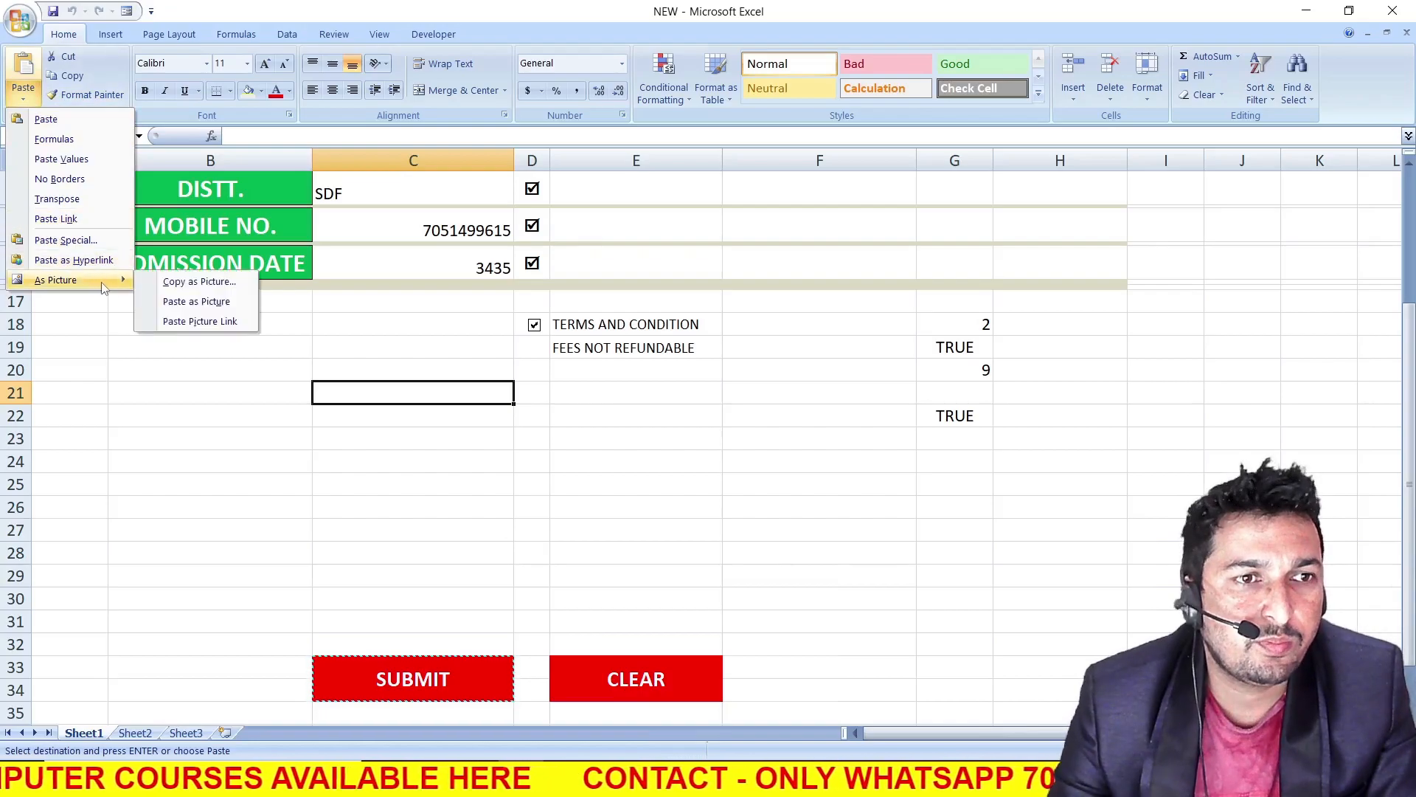
left_click(196, 322)
left_click(407, 479)
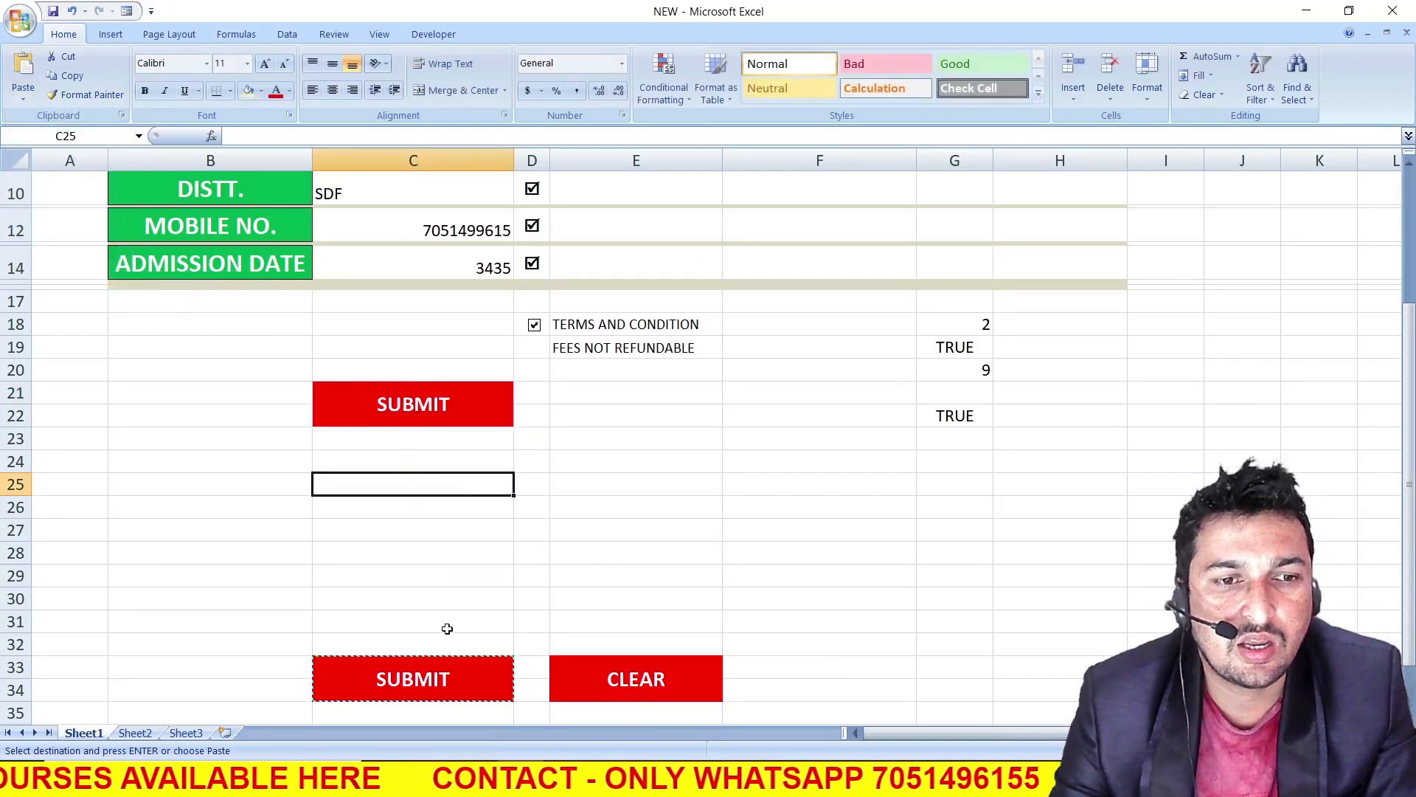
Test the linked SUBMIT picture by repeatedly toggling the TERMS AND CONDITION check box, leaving it ticked
left_click(534, 326)
left_click(534, 326)
left_click(534, 326)
left_click(534, 326)
left_click(534, 326)
left_click(534, 326)
left_click(534, 326)
left_click(534, 326)
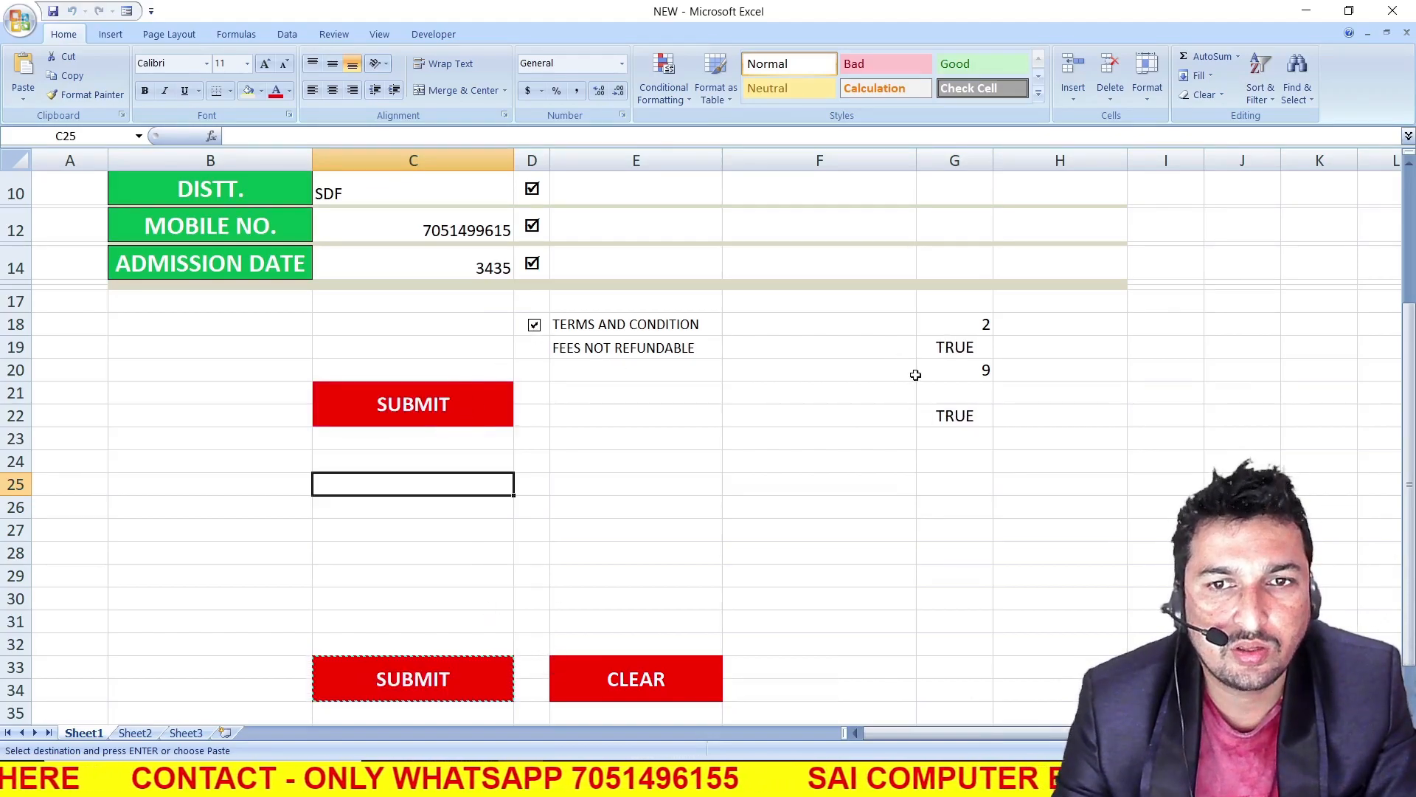
Copy the CLEAR cell E33 and paste it as a linked picture at E21
left_click(574, 684)
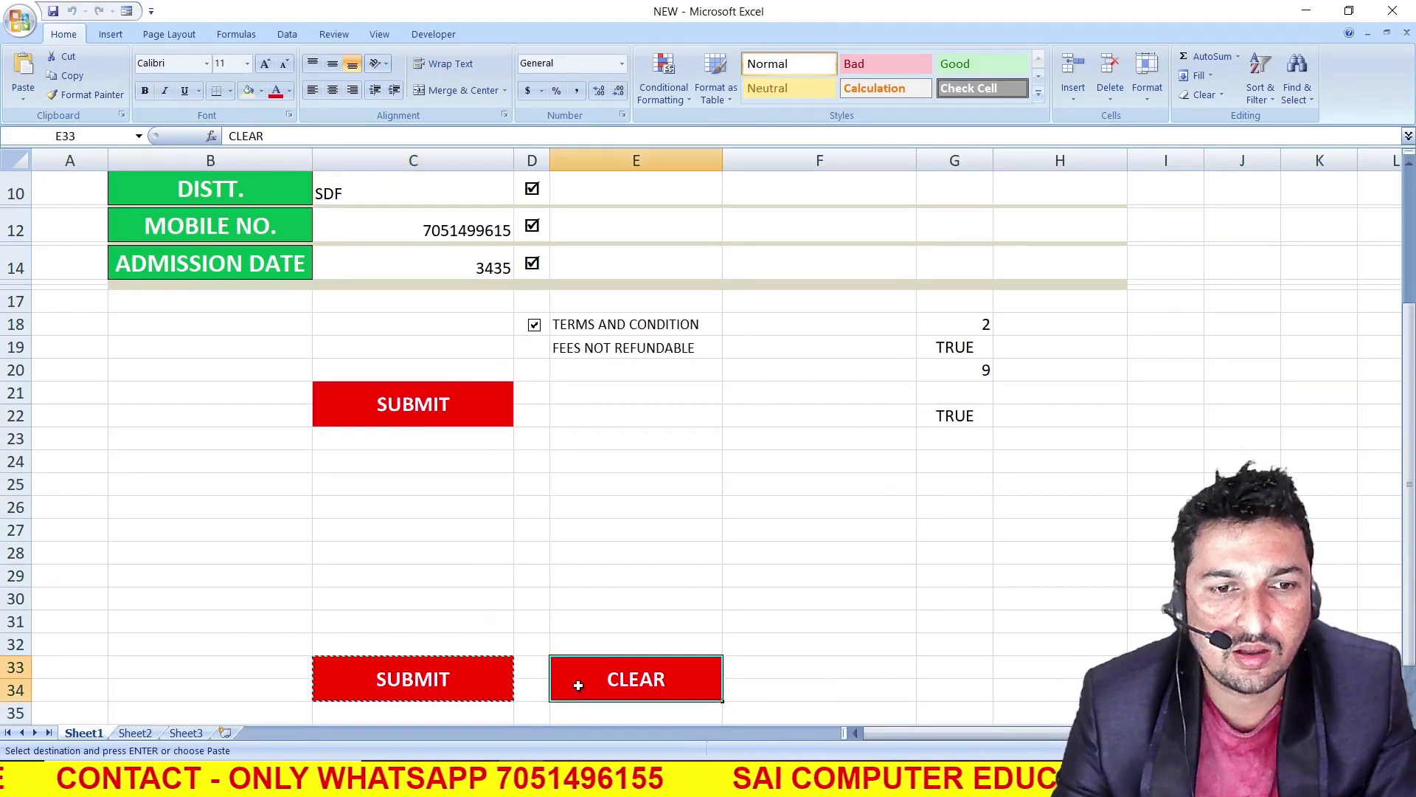
key("ctrl+c")
left_click(595, 393)
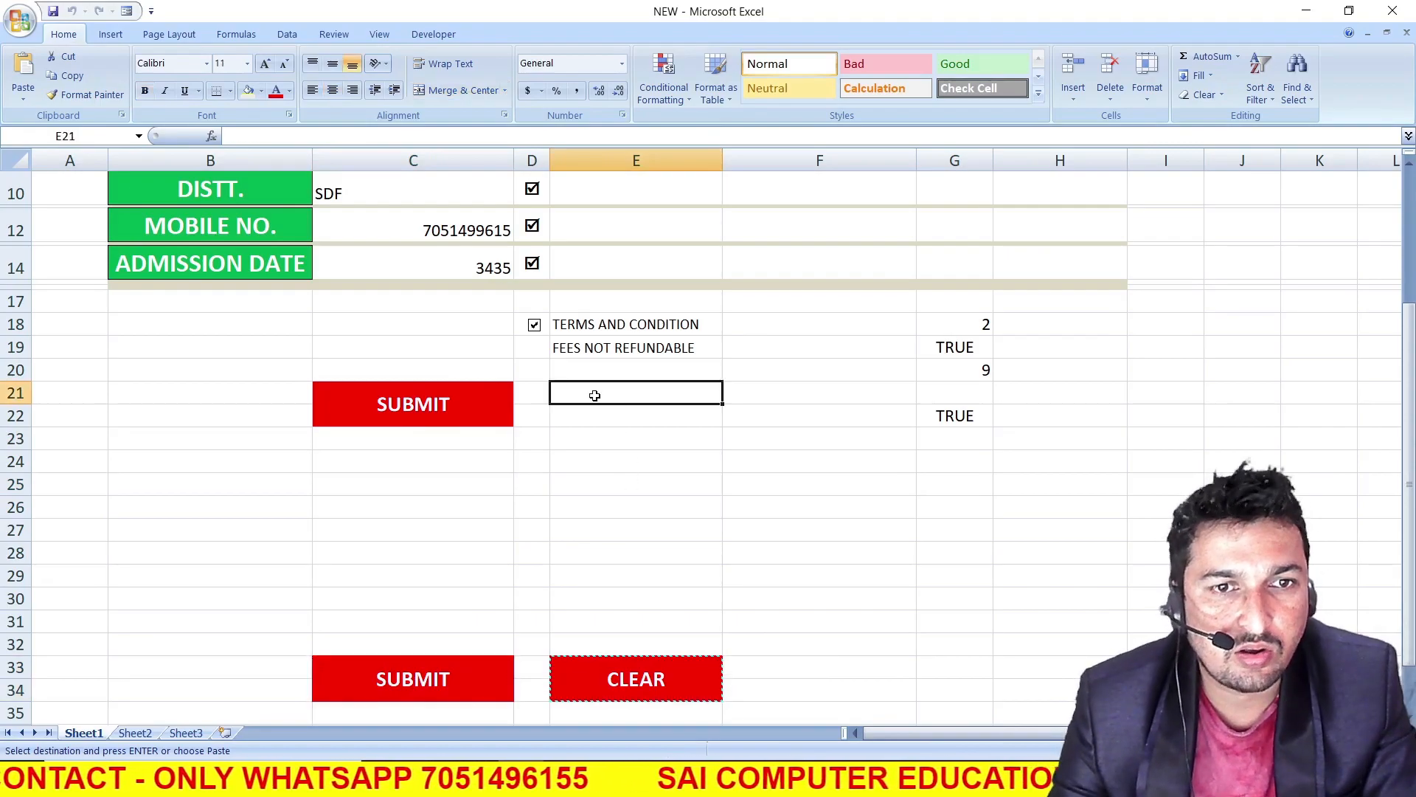
left_click(24, 102)
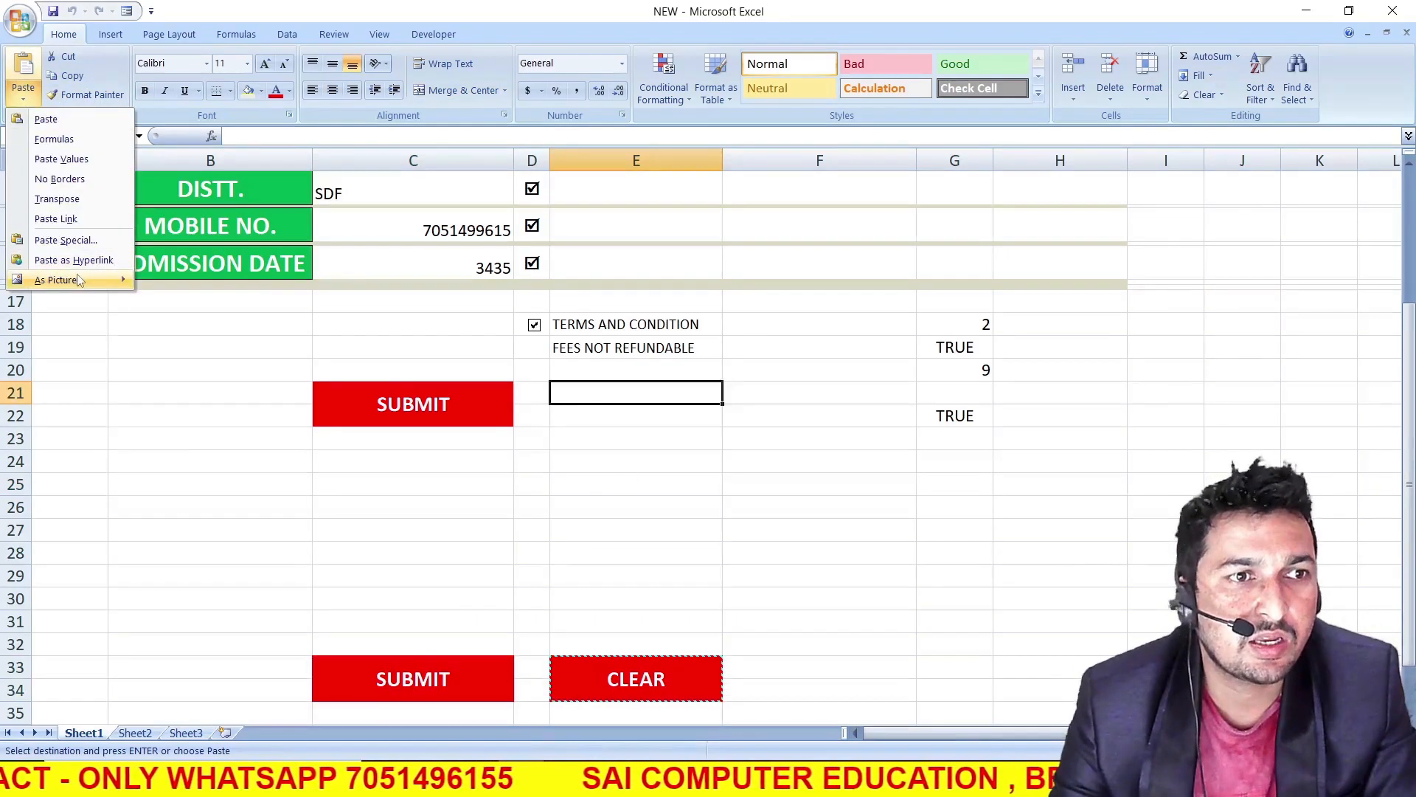
mouse_move(78, 279)
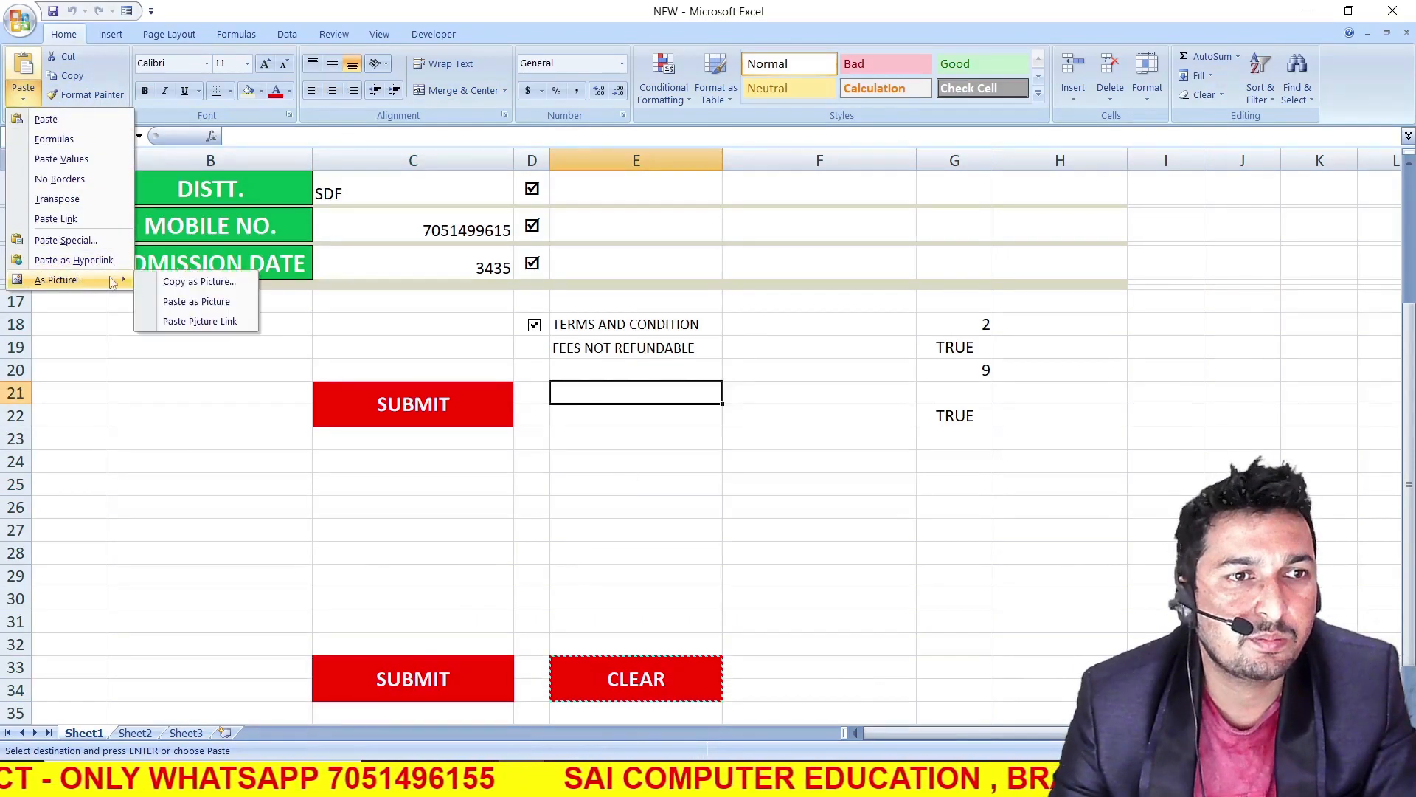
left_click(200, 322)
left_click(634, 576)
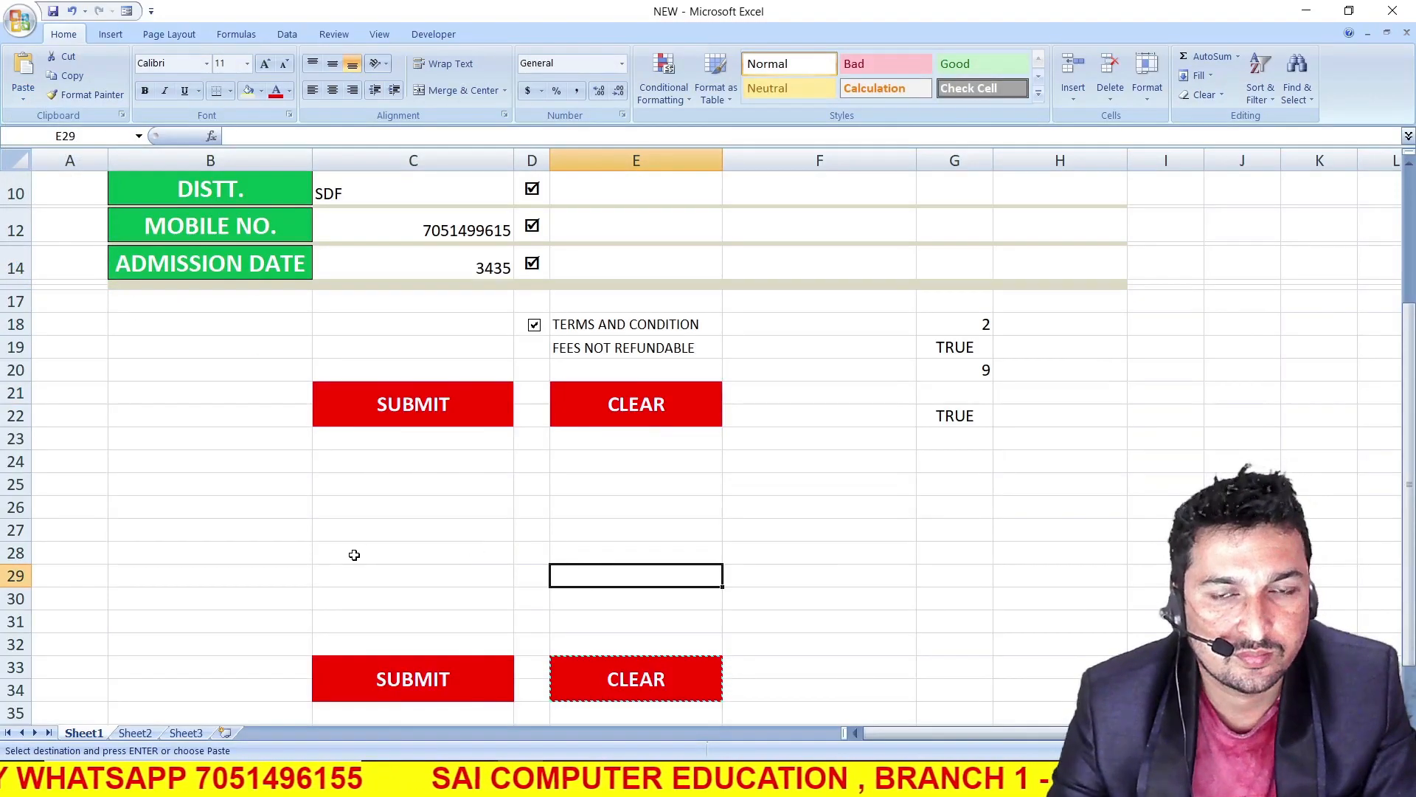
Review the completed form layout on Sheet1, its row 37 headings and the record headers on Sheet2
scroll(372, 565, "up", 3)
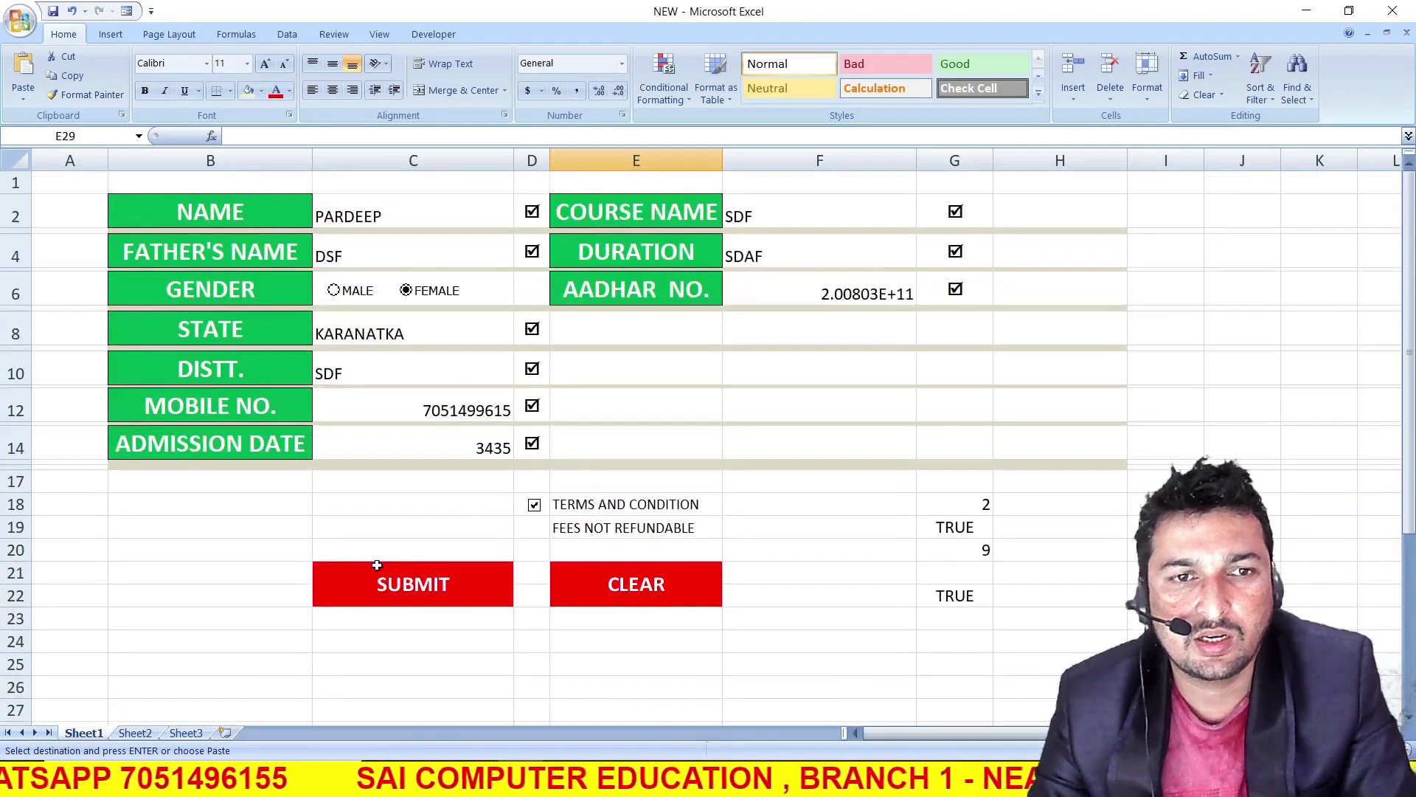
scroll(377, 565, "down", 7)
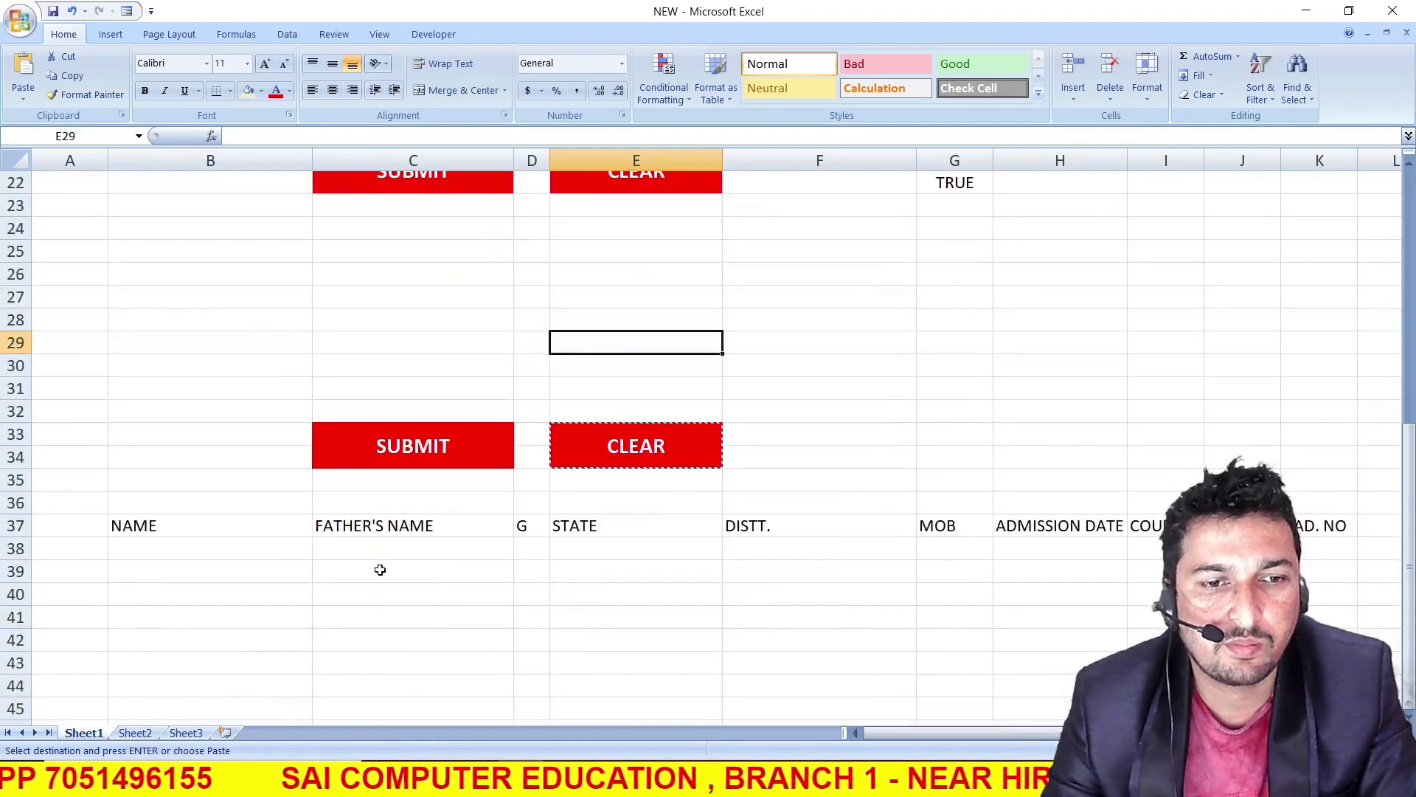
scroll(423, 534, "up", 5)
left_click(468, 557)
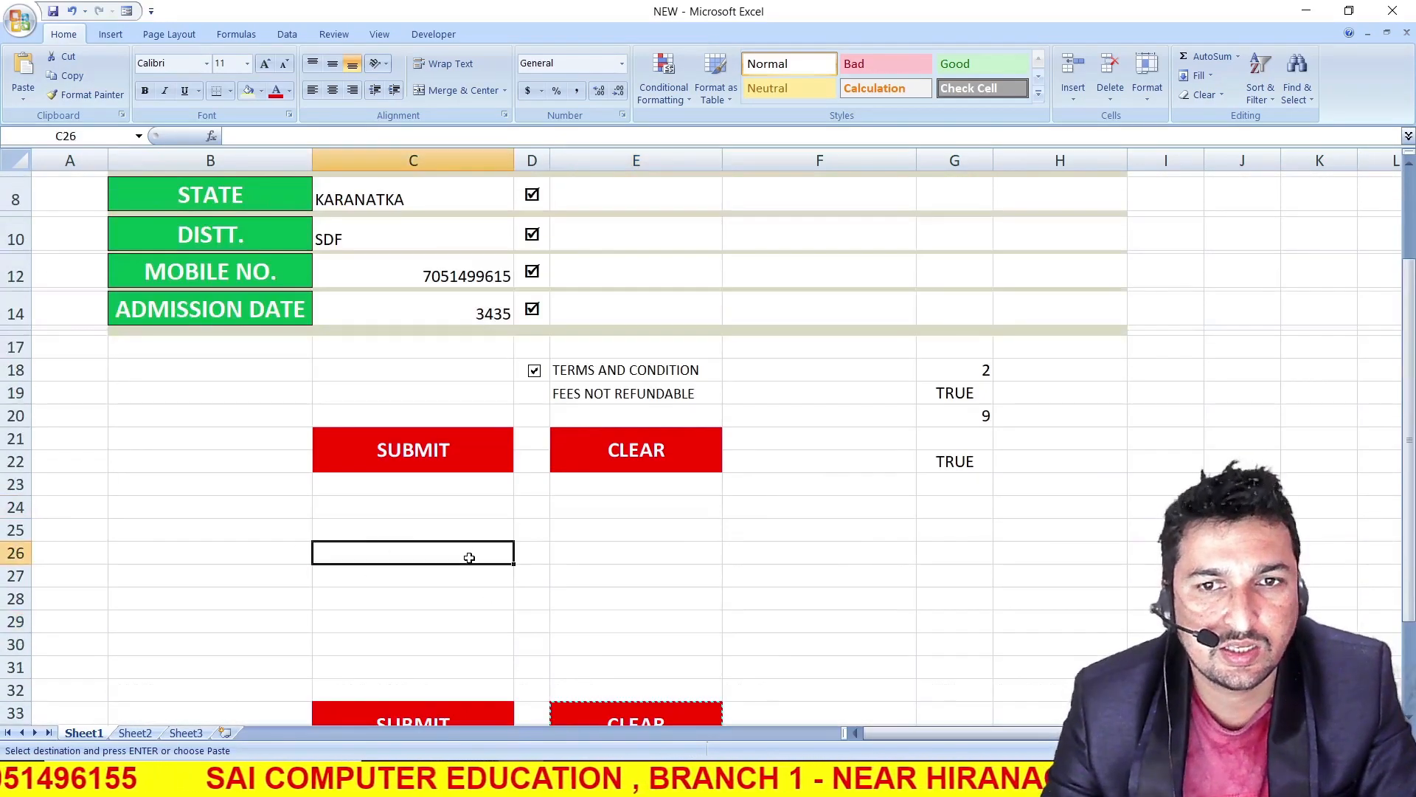
scroll(432, 472, "up", 3)
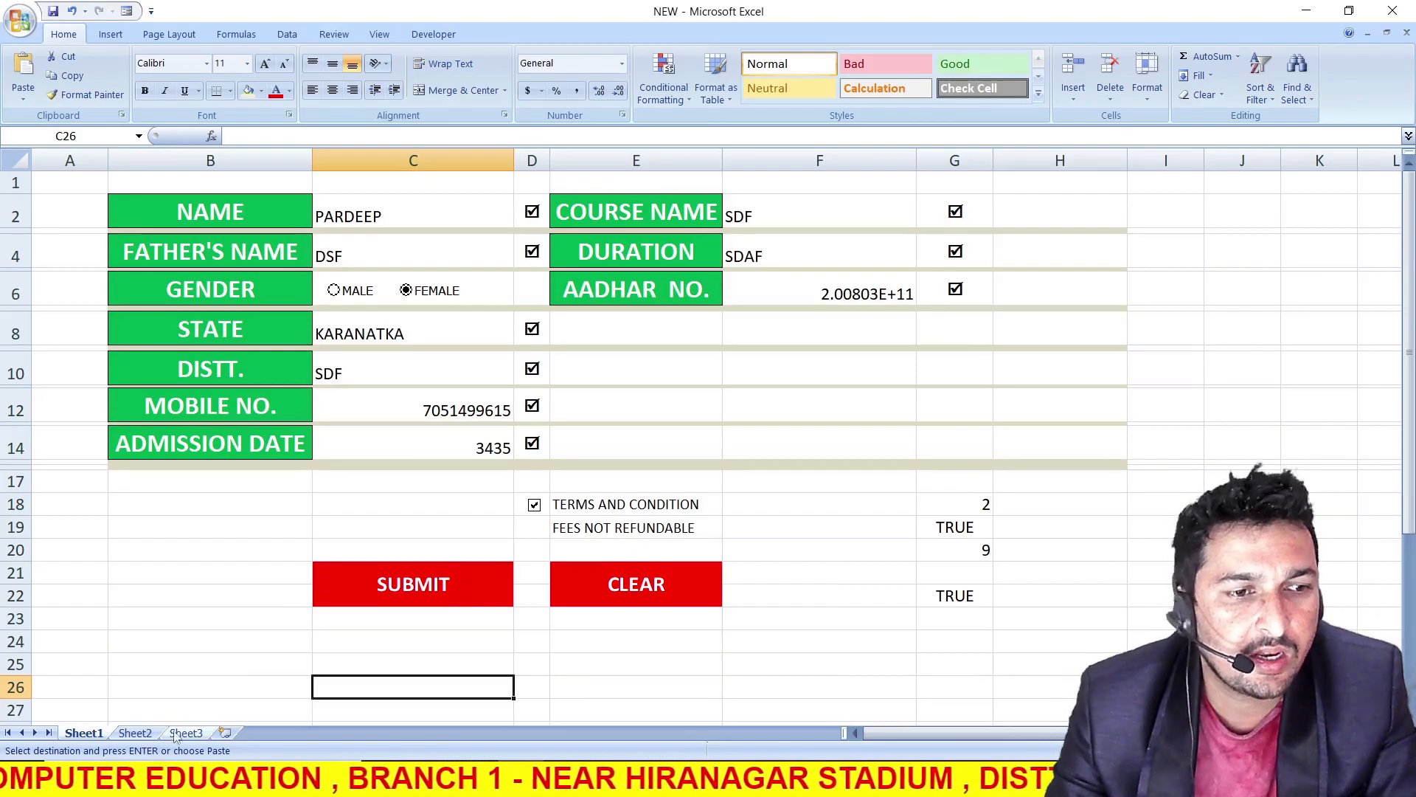
left_click(135, 733)
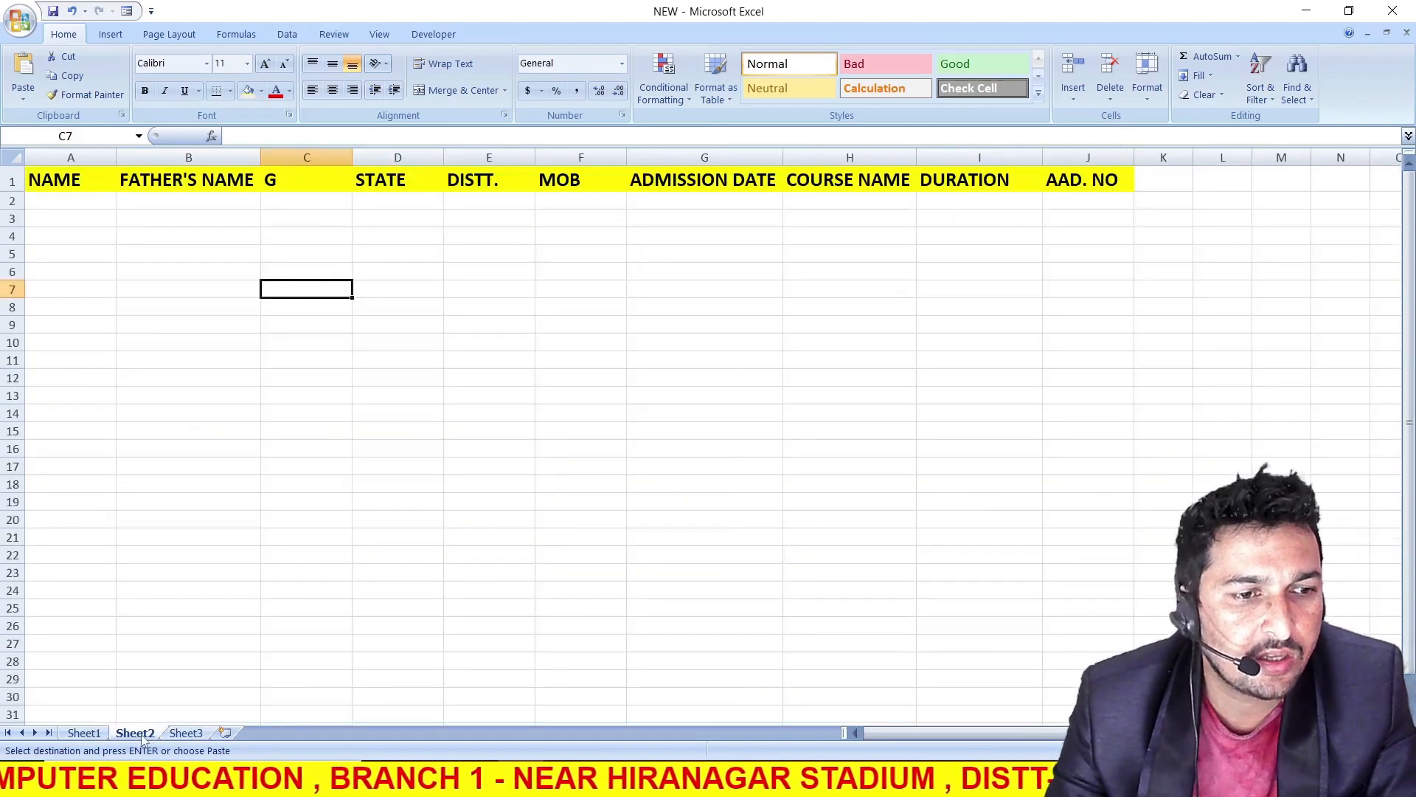
left_click(83, 734)
left_click(303, 633)
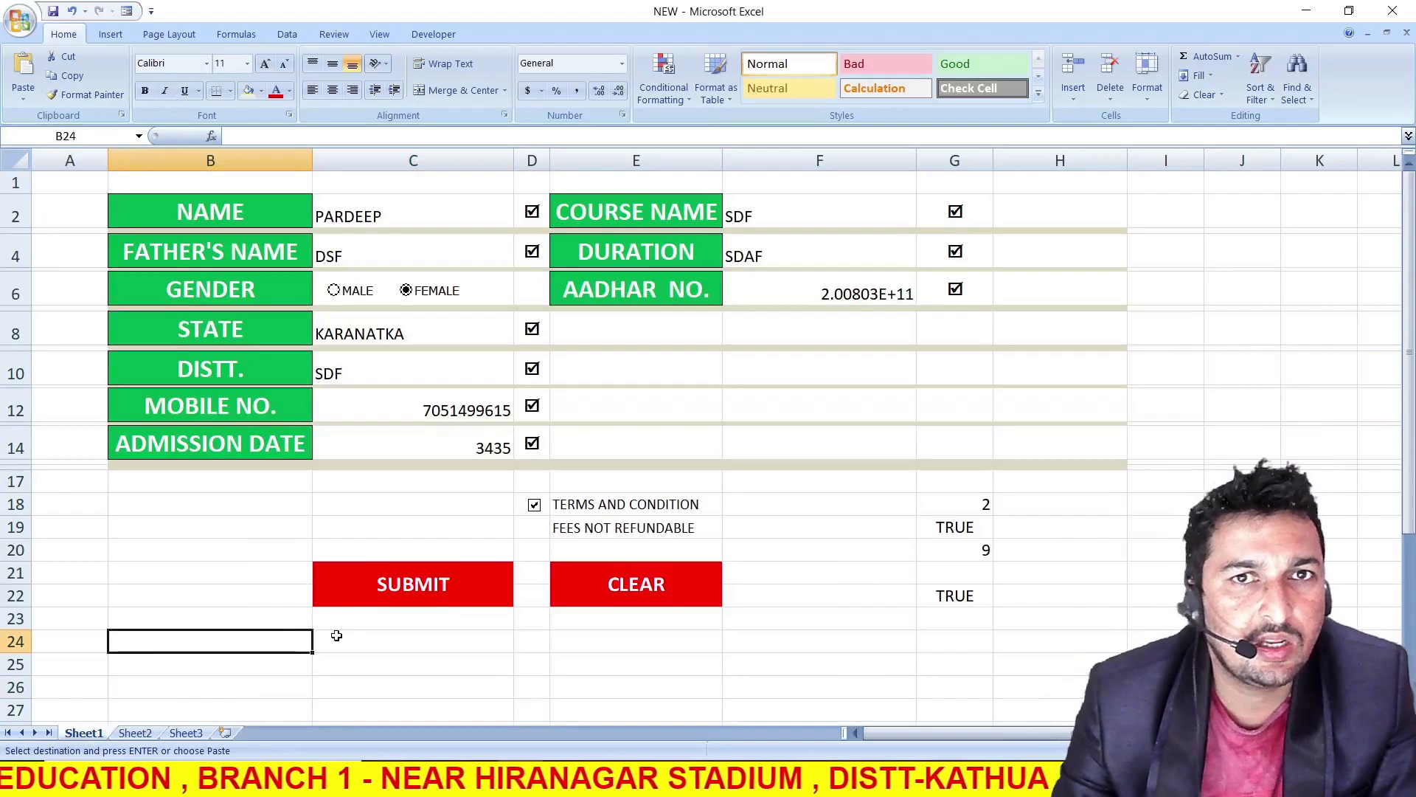
scroll(343, 635, "down", 5)
scroll(343, 634, "up", 5)
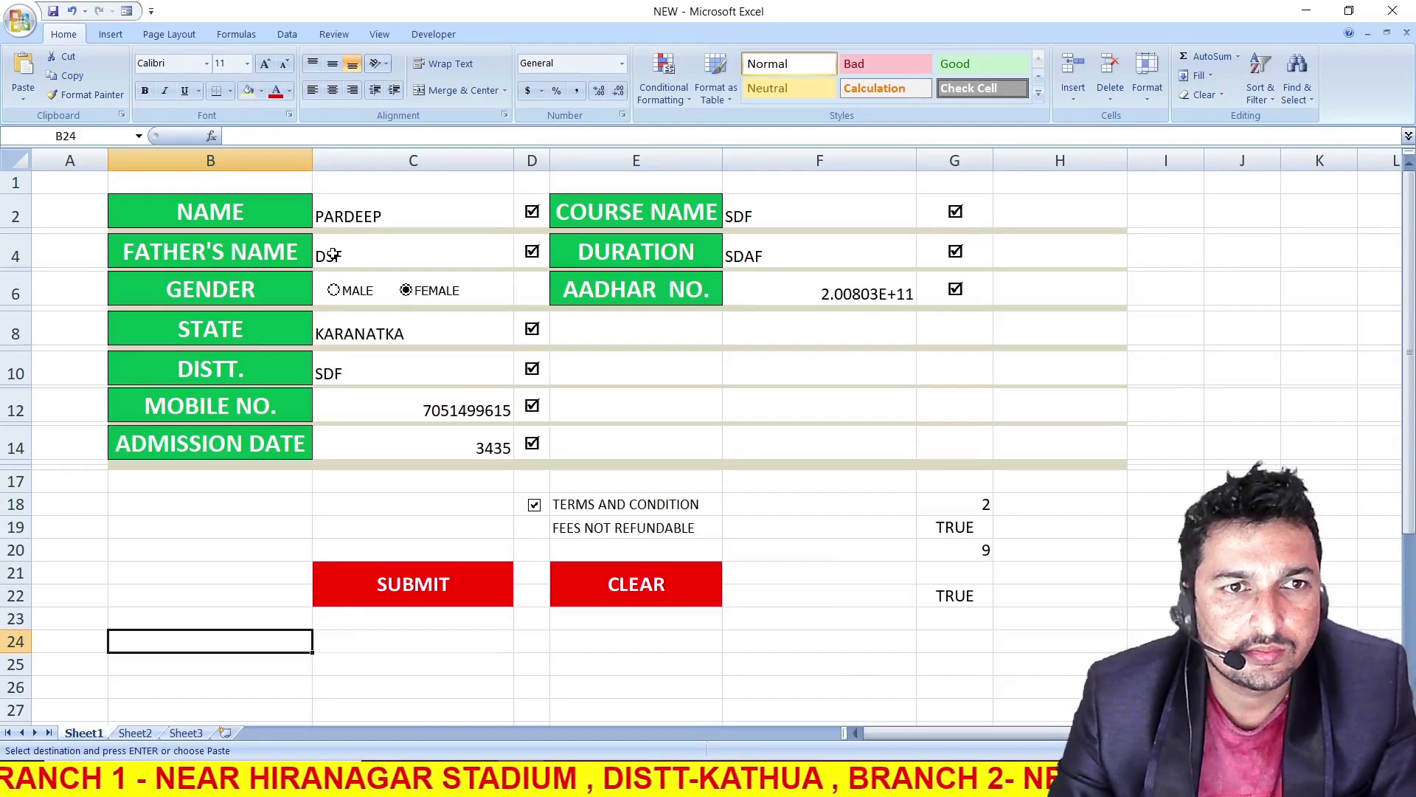
left_click(334, 254)
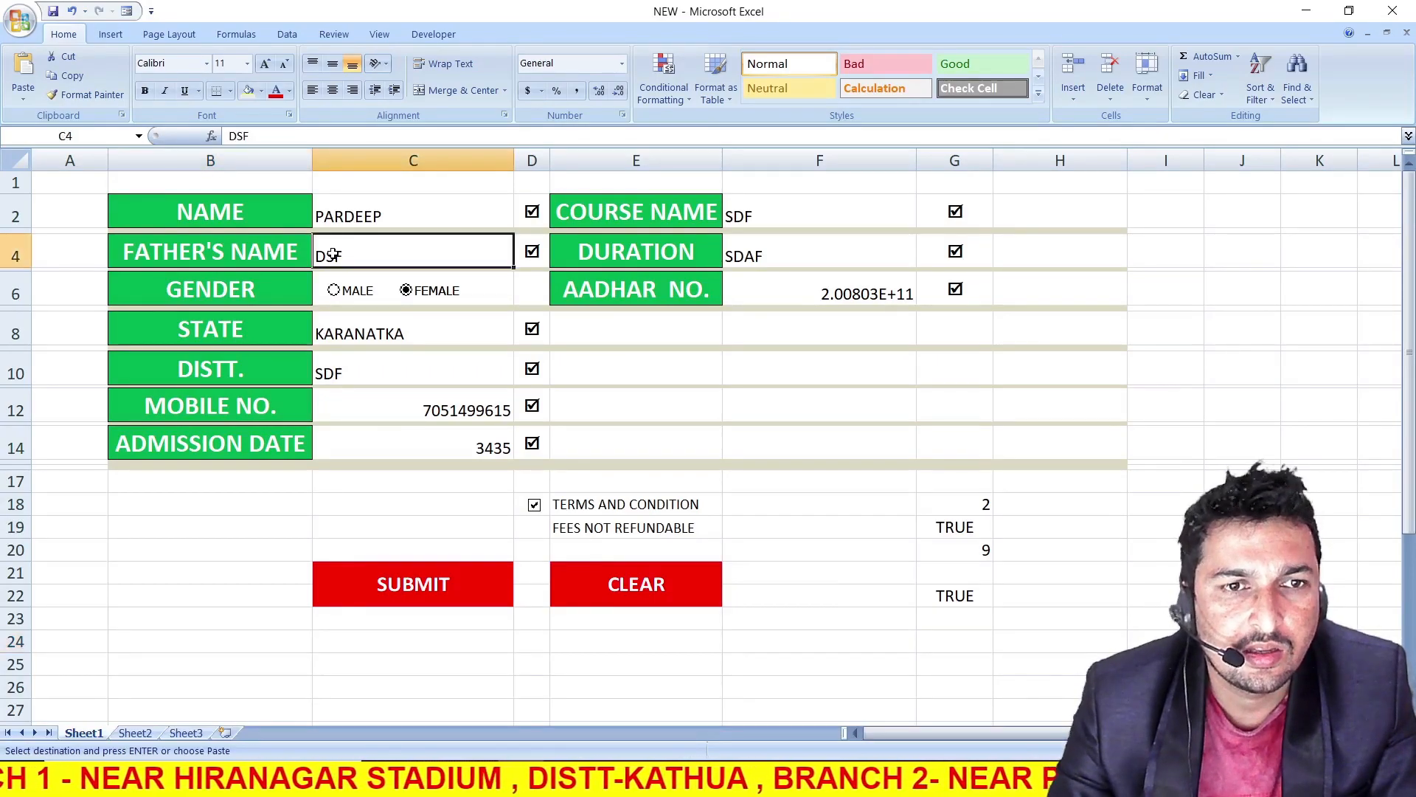
left_click(403, 530)
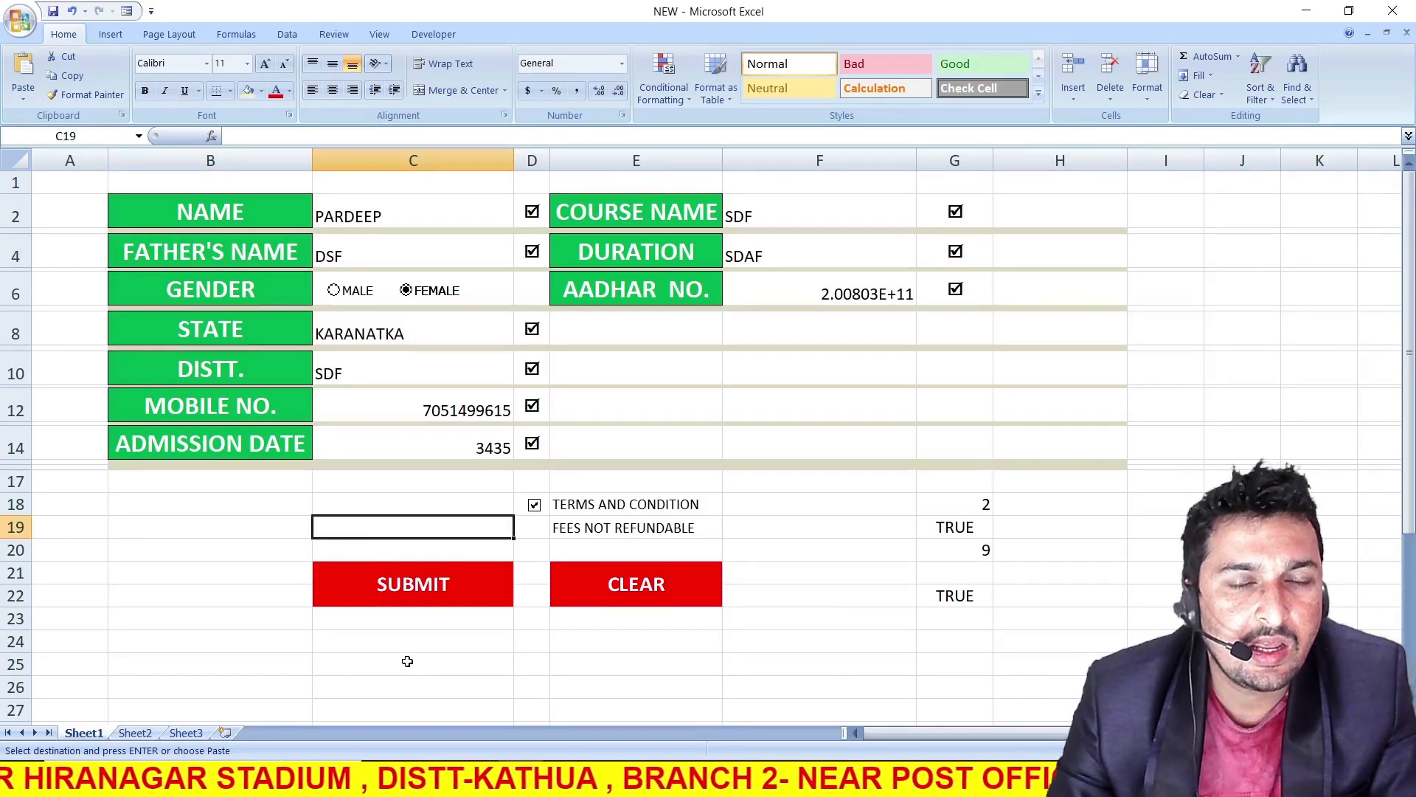
left_click(441, 35)
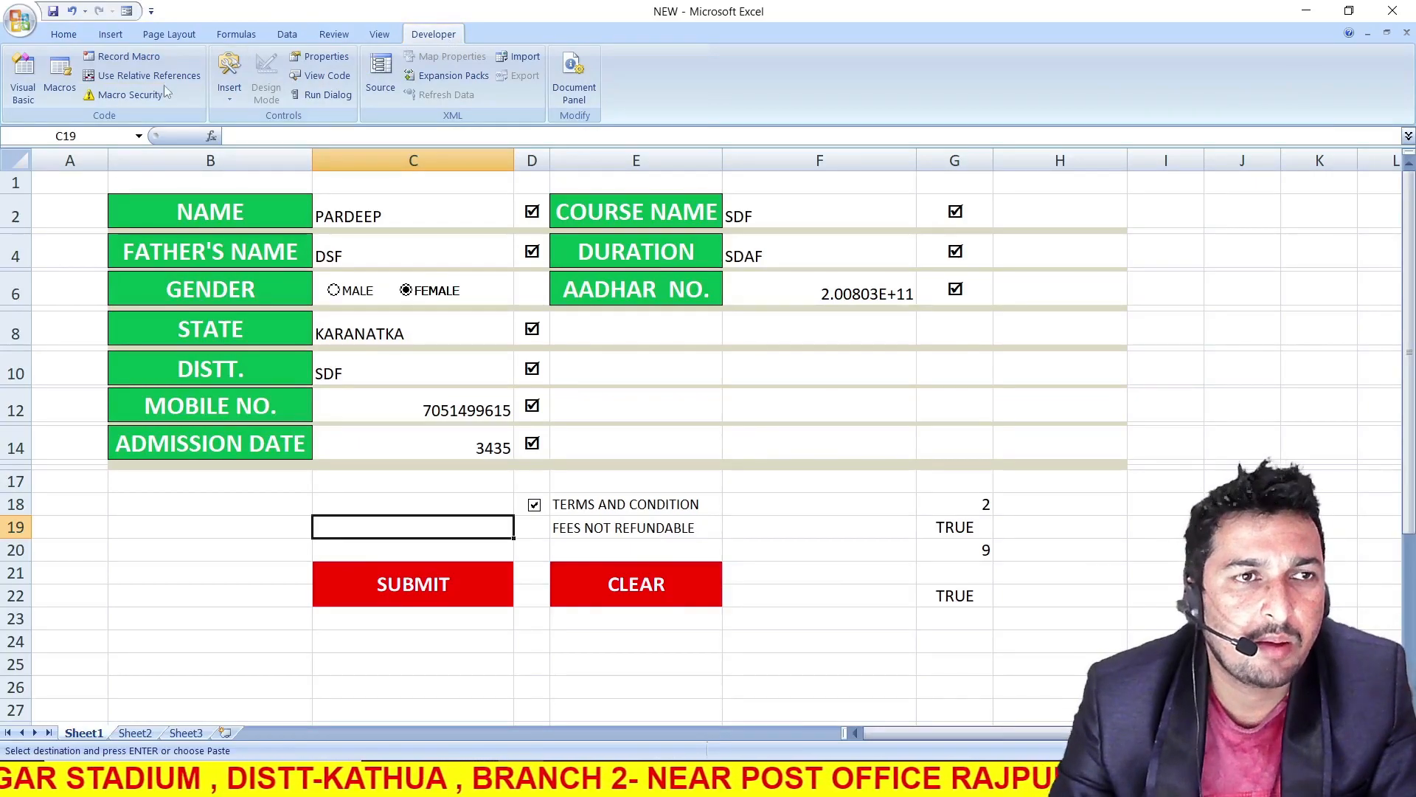
left_click(118, 59)
left_click_drag(432, 209, 393, 206)
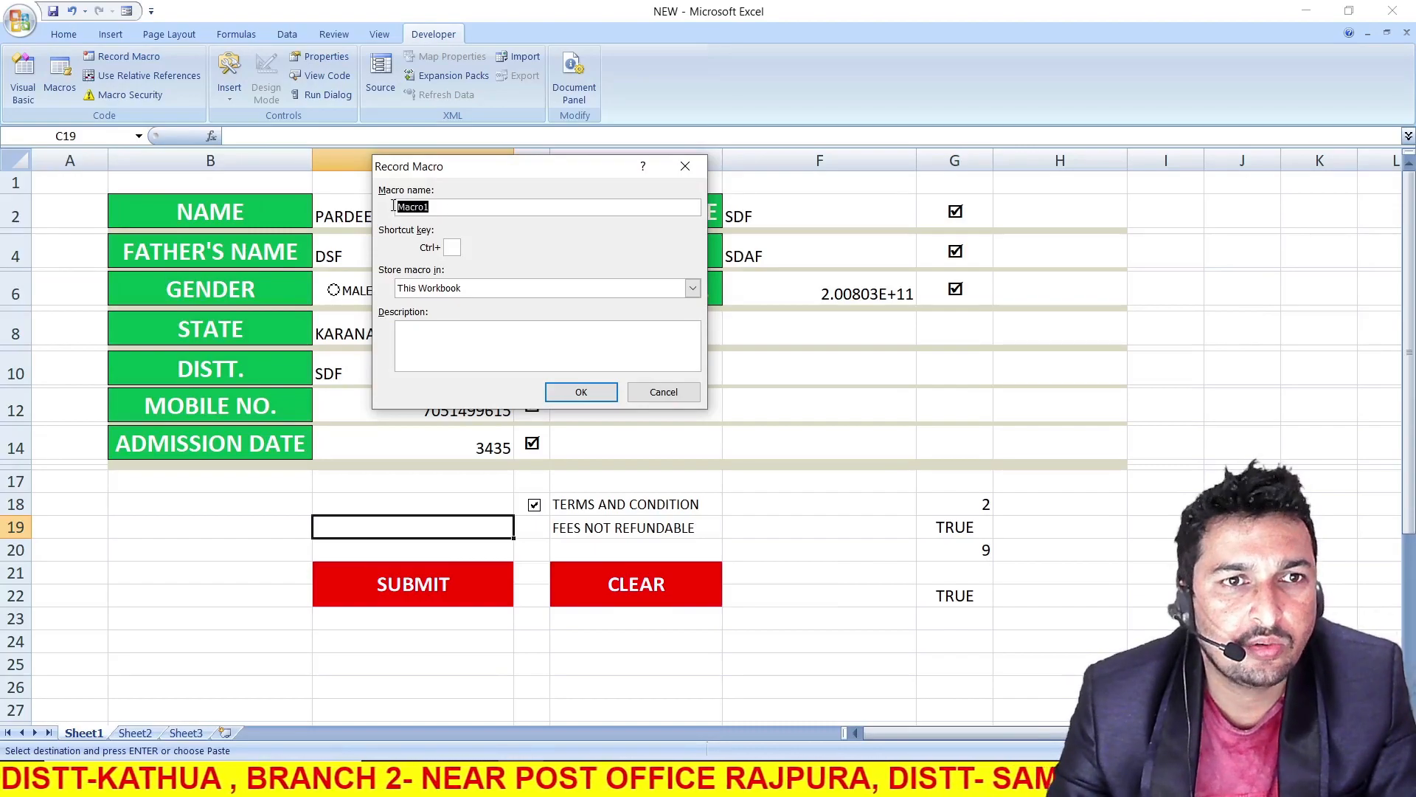
left_click(446, 206)
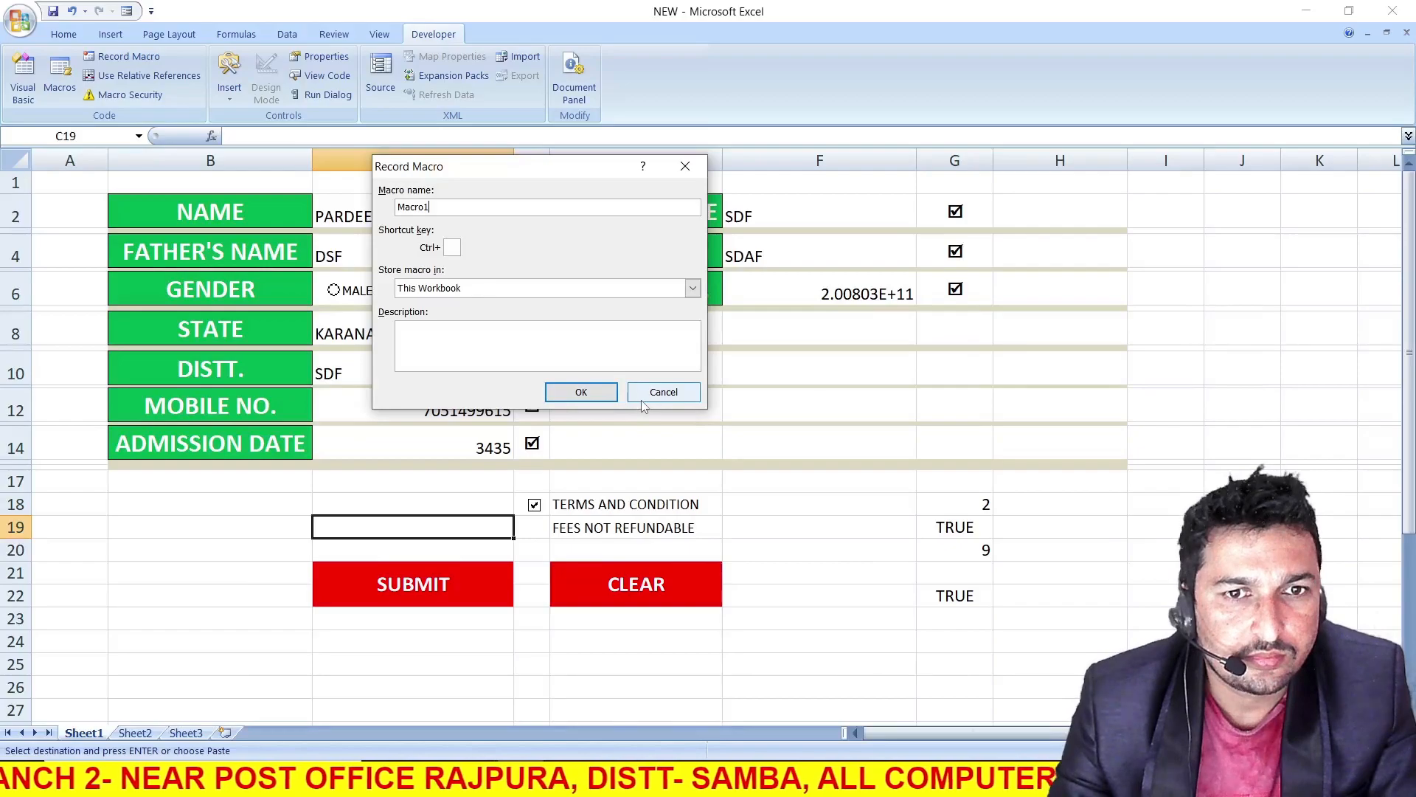
left_click(581, 393)
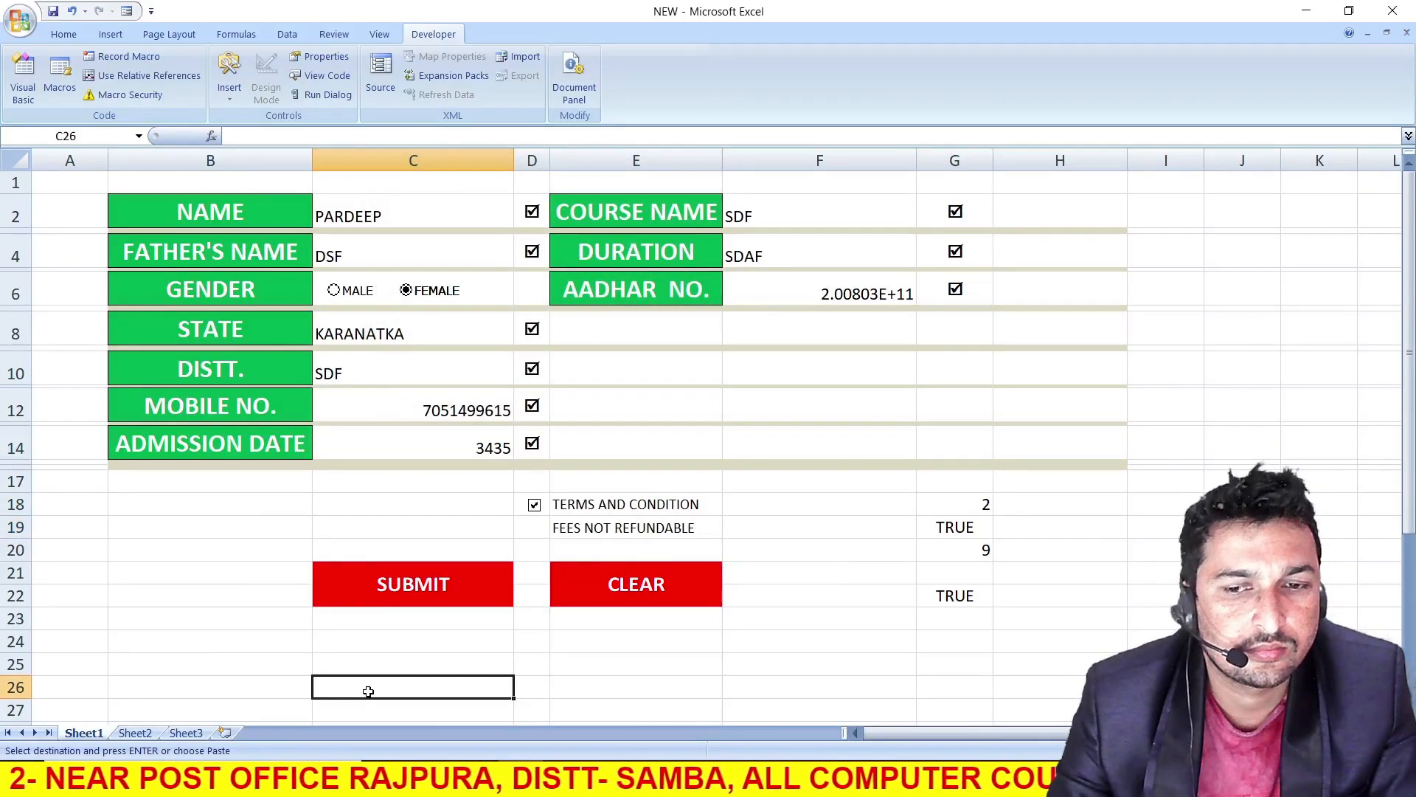
Link B38 under the NAME heading to the form's name entry with =C2
scroll(371, 680, "down", 6)
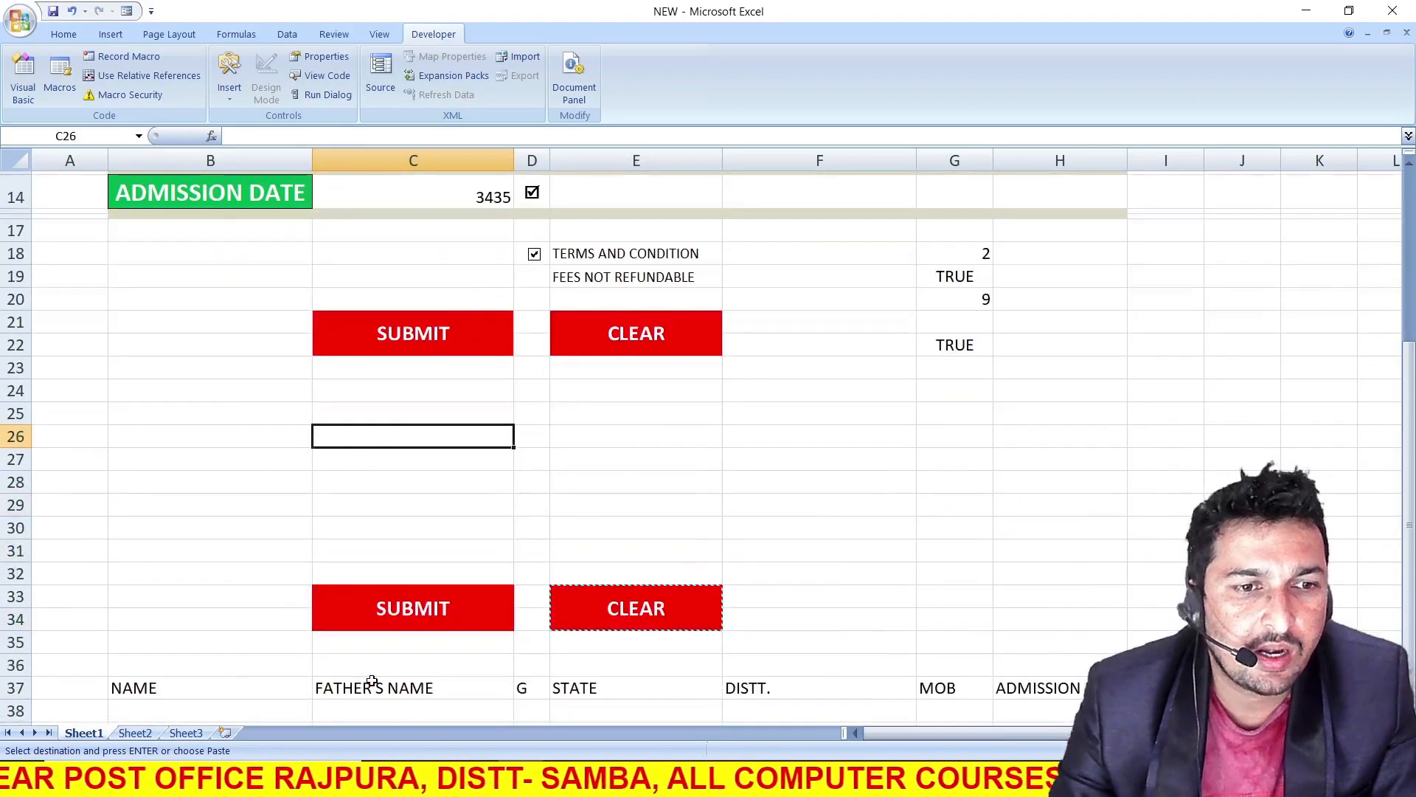
left_click(195, 618)
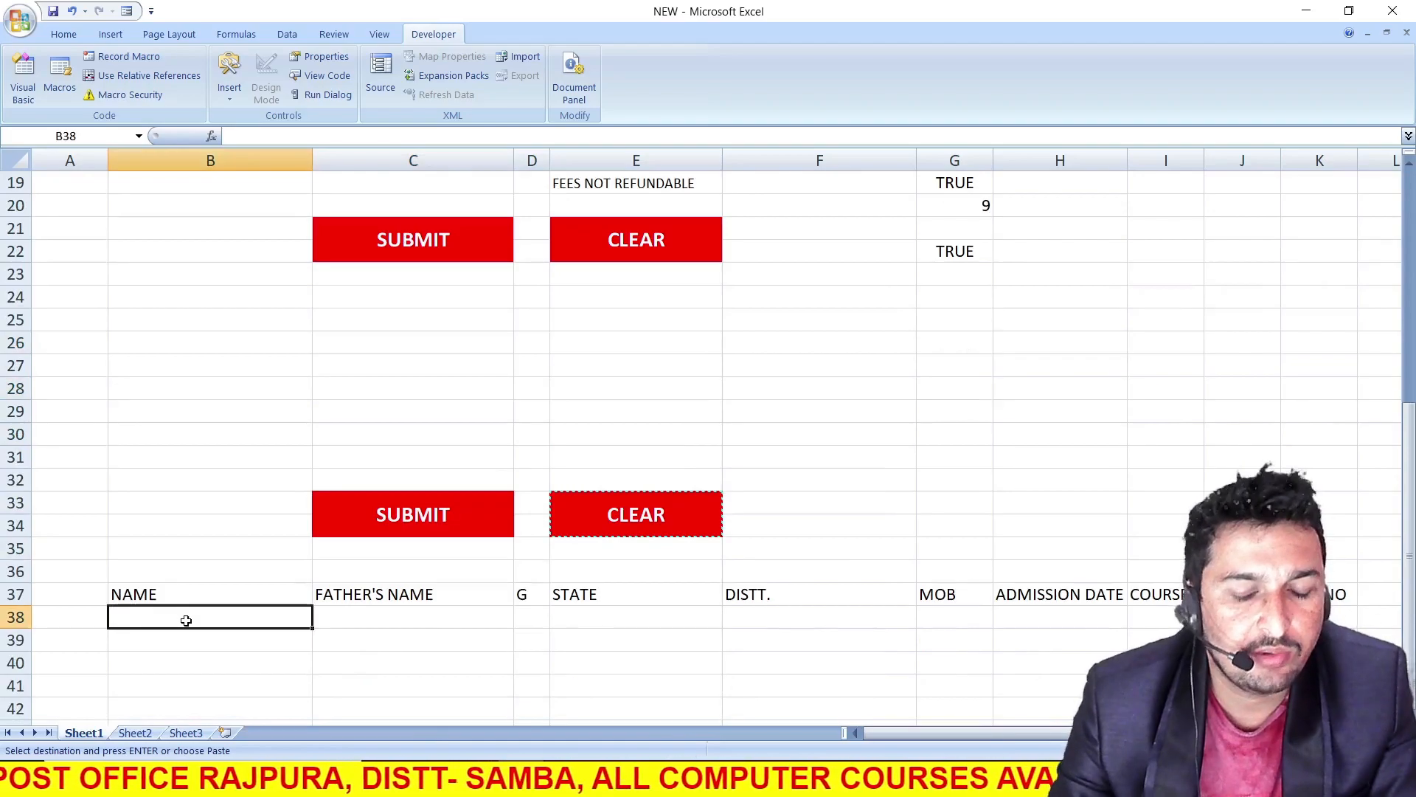
type("=")
scroll(187, 621, "up", 6)
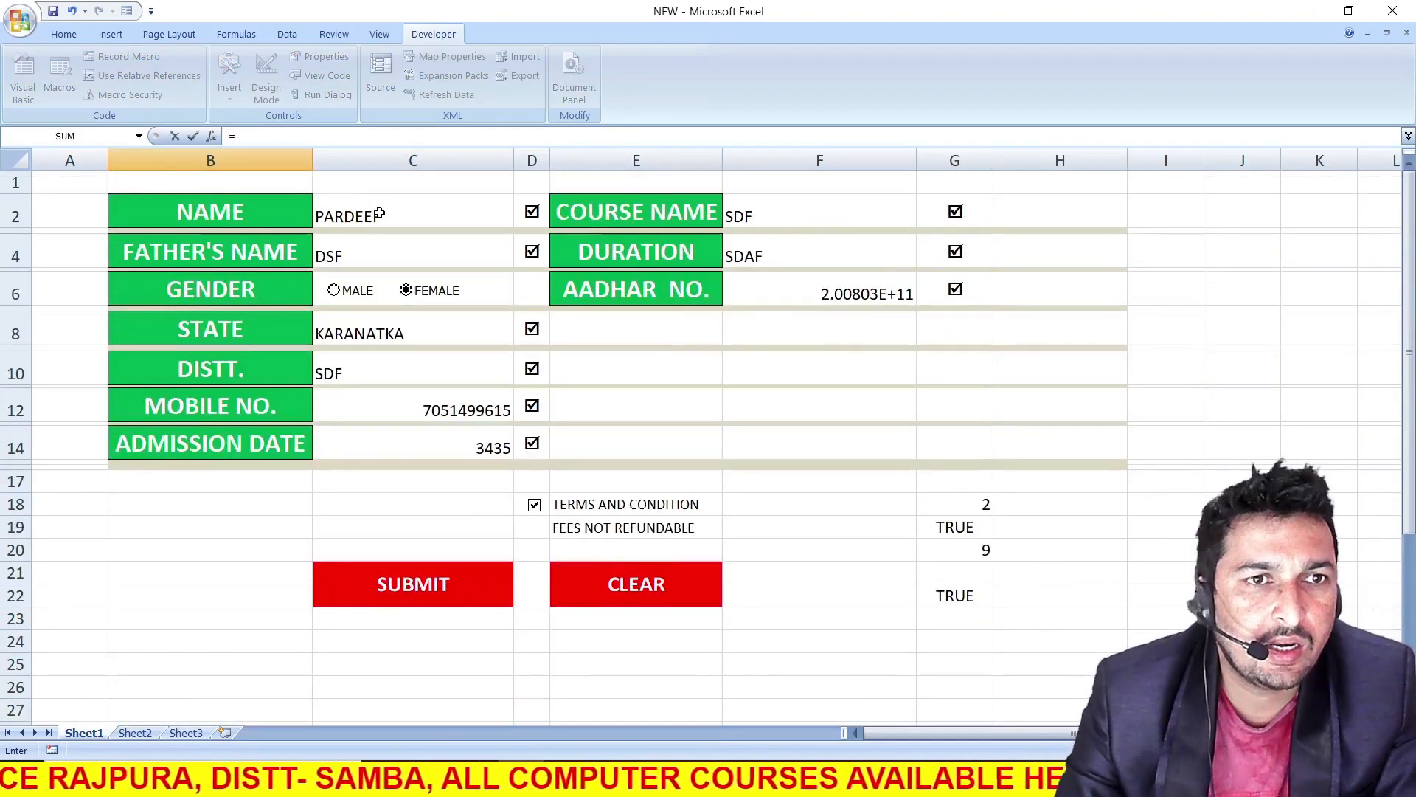
left_click(380, 214)
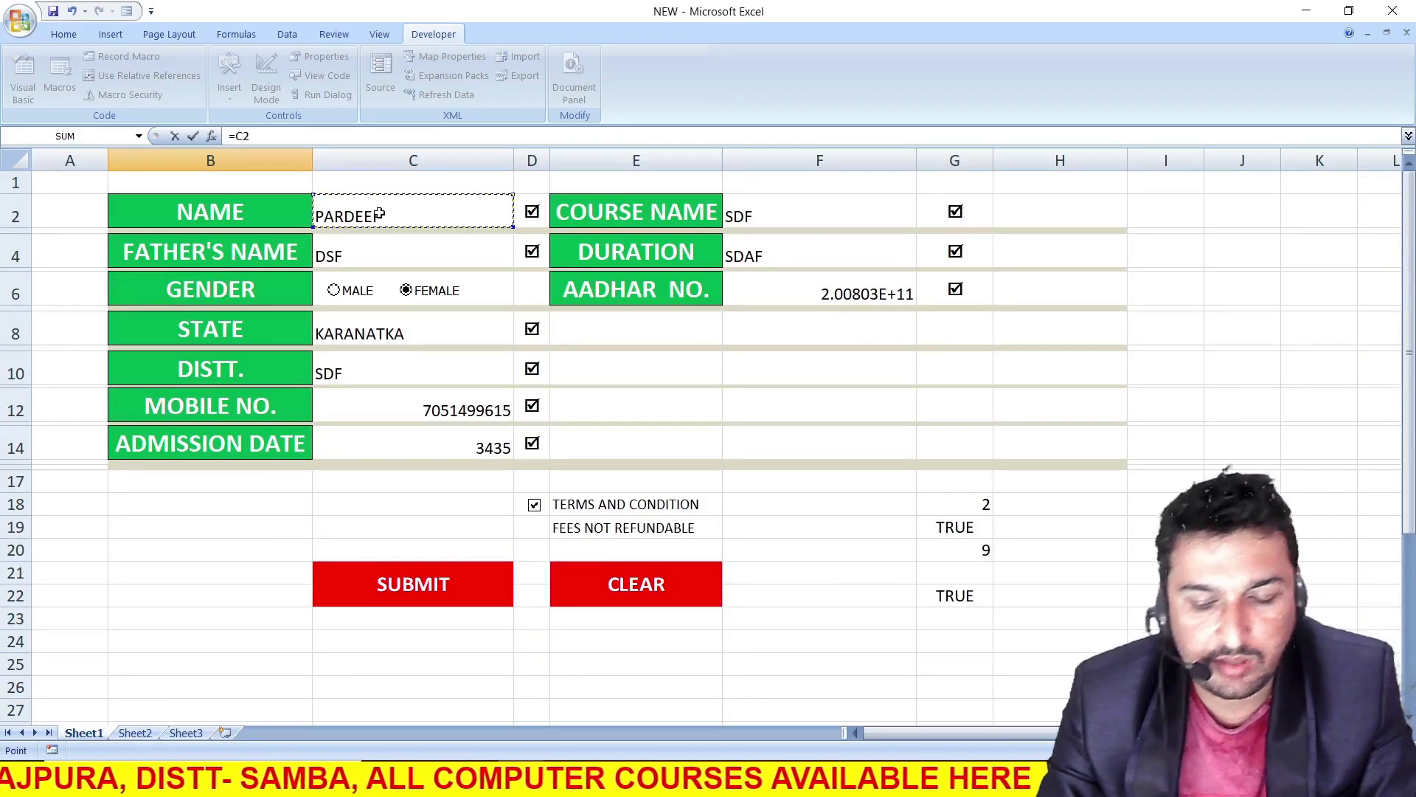
key("Return")
Link C38 under the FATHER'S NAME heading to the form's father's name entry in C4
left_click(340, 517)
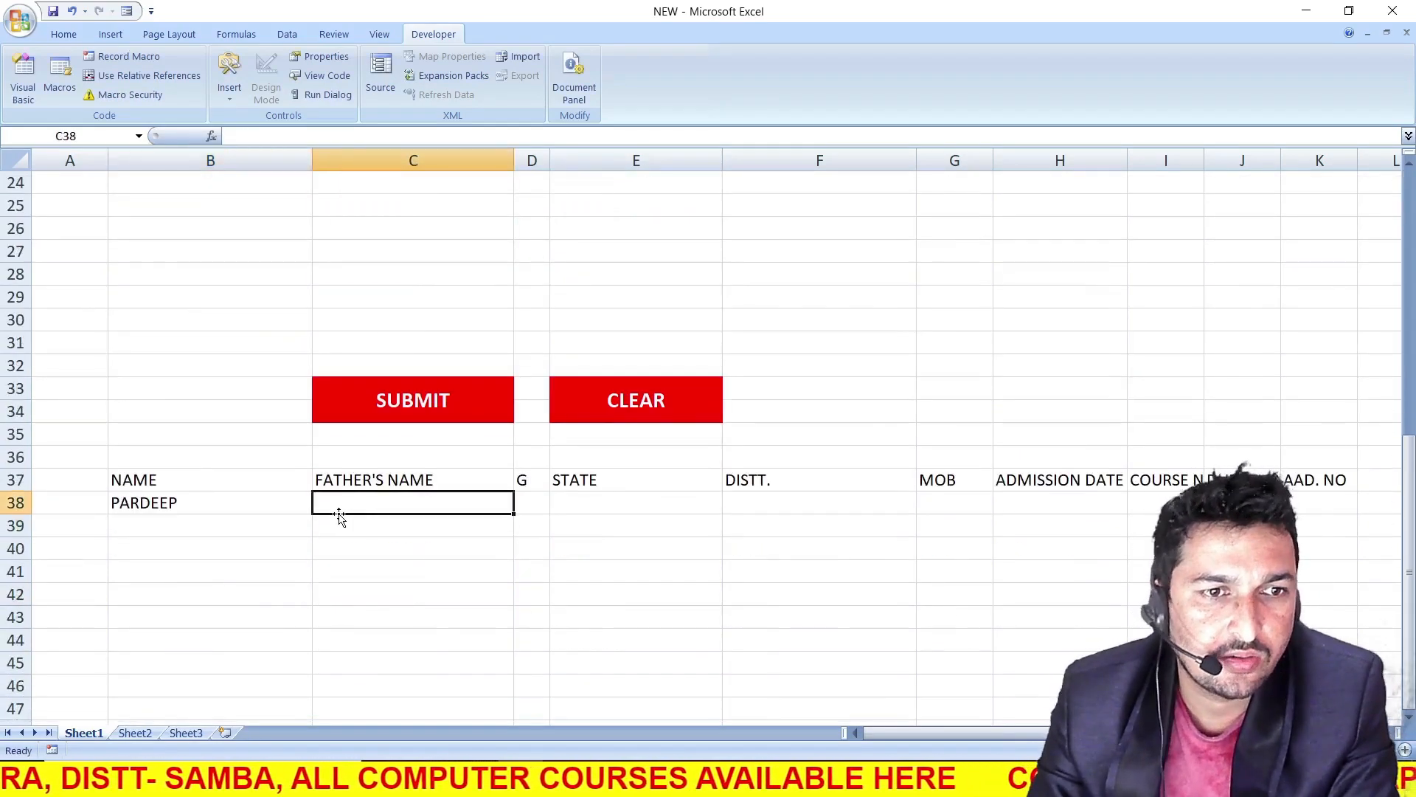
type("=")
scroll(339, 501, "up", 5)
scroll(365, 203, "up", 3)
left_click(374, 247)
key("Return")
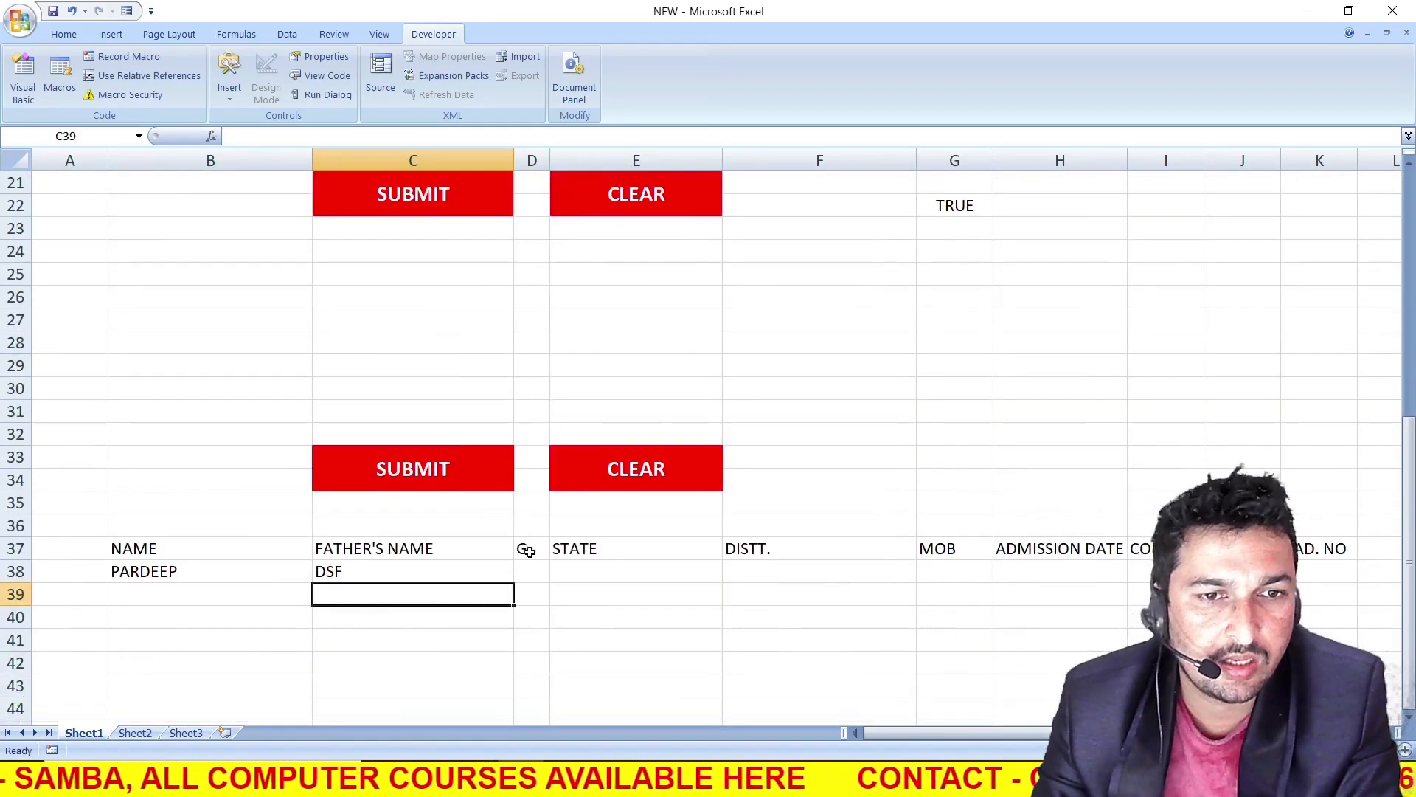
Enter =IF(G18=2,"FEMALE","MALE") in D38 under the G heading to turn the gender option's code into text
left_click(541, 568)
type("=")
scroll(734, 398, "up", 4)
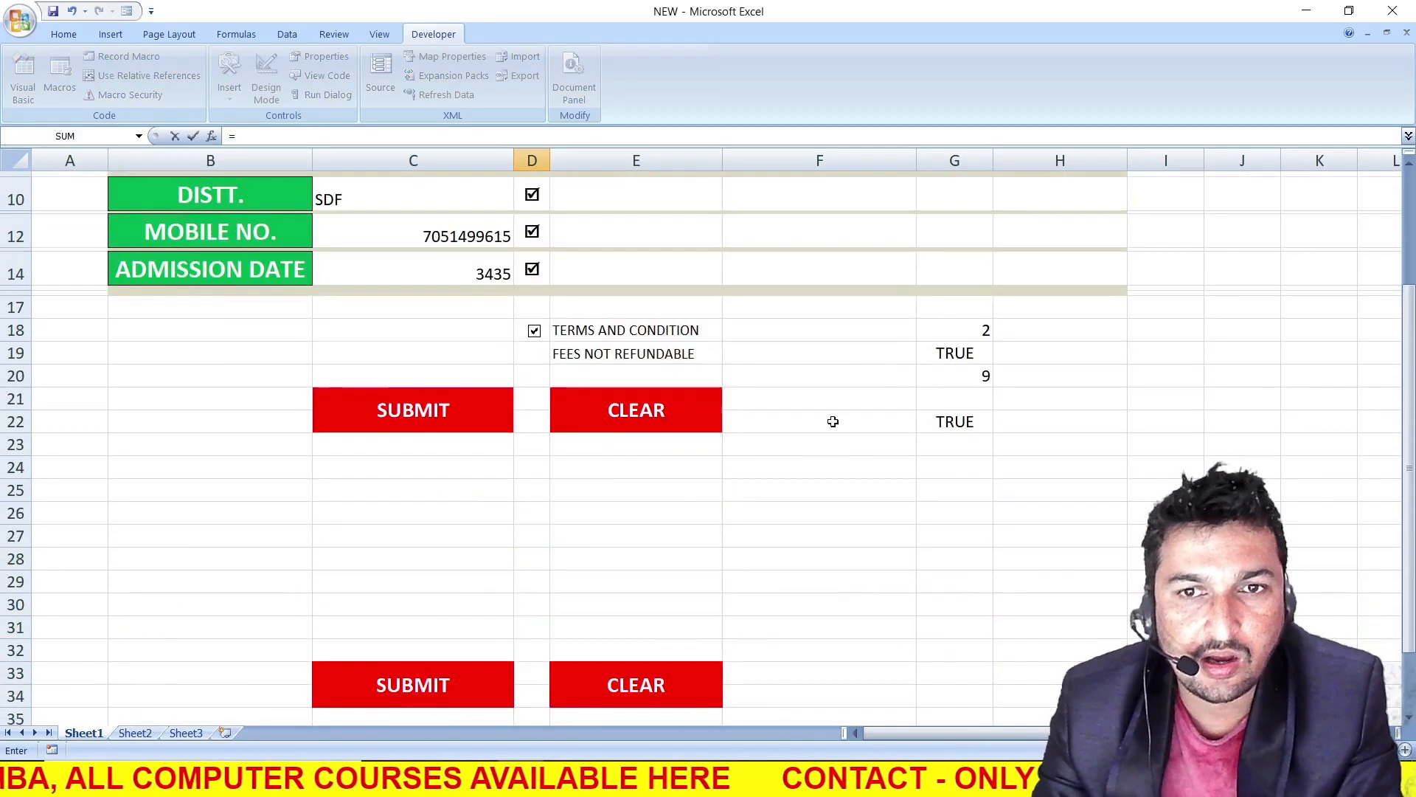
scroll(594, 379, "down", 2)
scroll(547, 569, "down", 1)
scroll(452, 462, "up", 2)
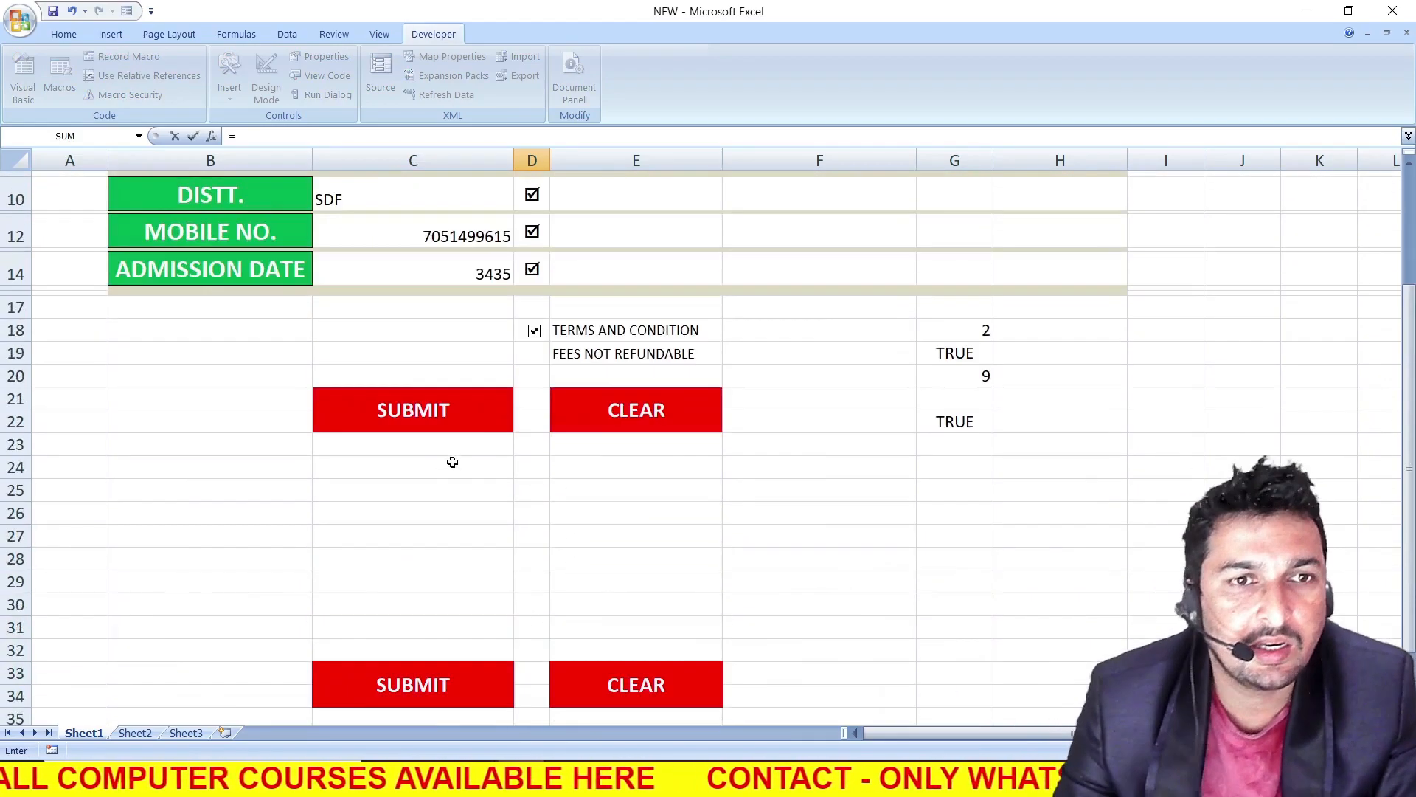
scroll(389, 319, "up", 2)
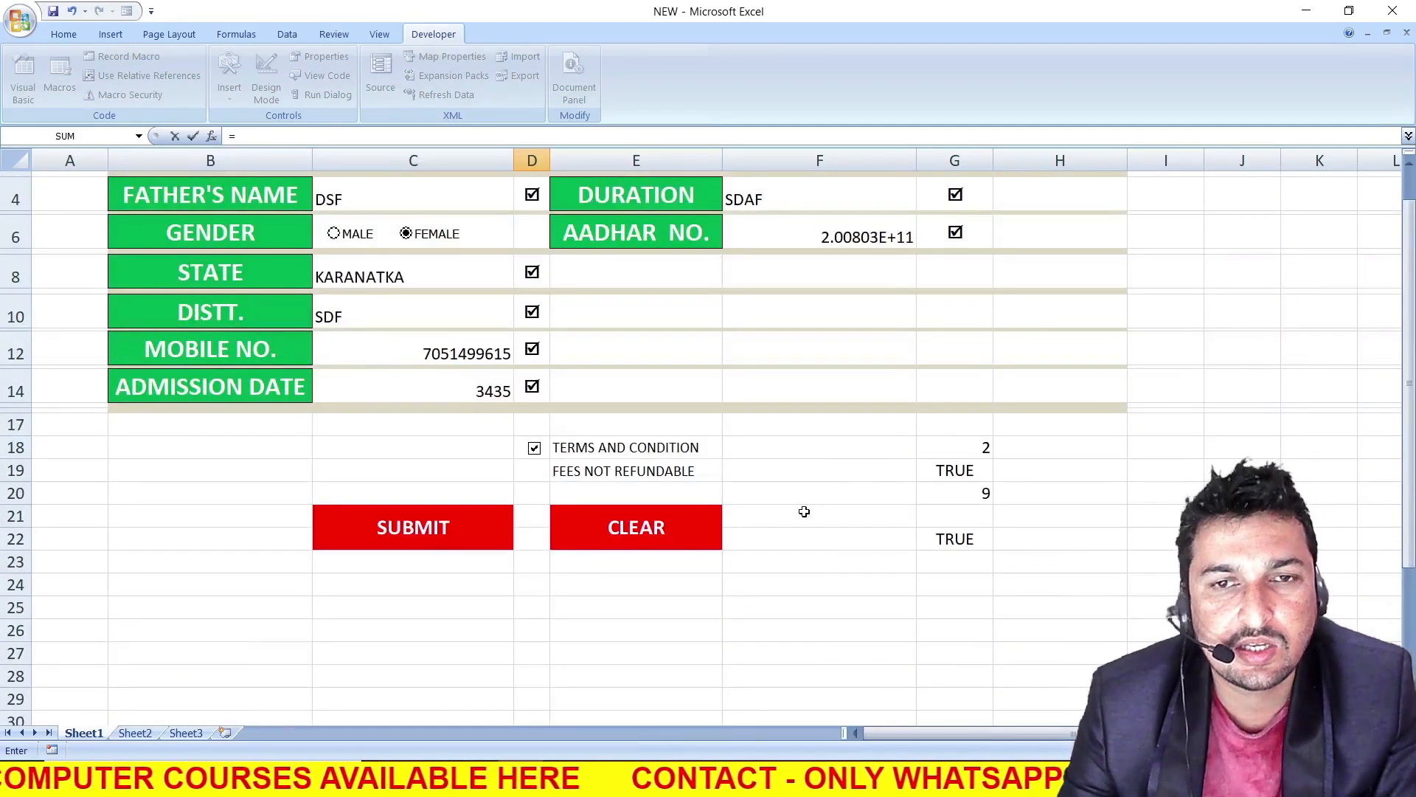
scroll(738, 543, "down", 5)
type("if")
key("Tab")
scroll(738, 542, "up", 2)
left_click(963, 291)
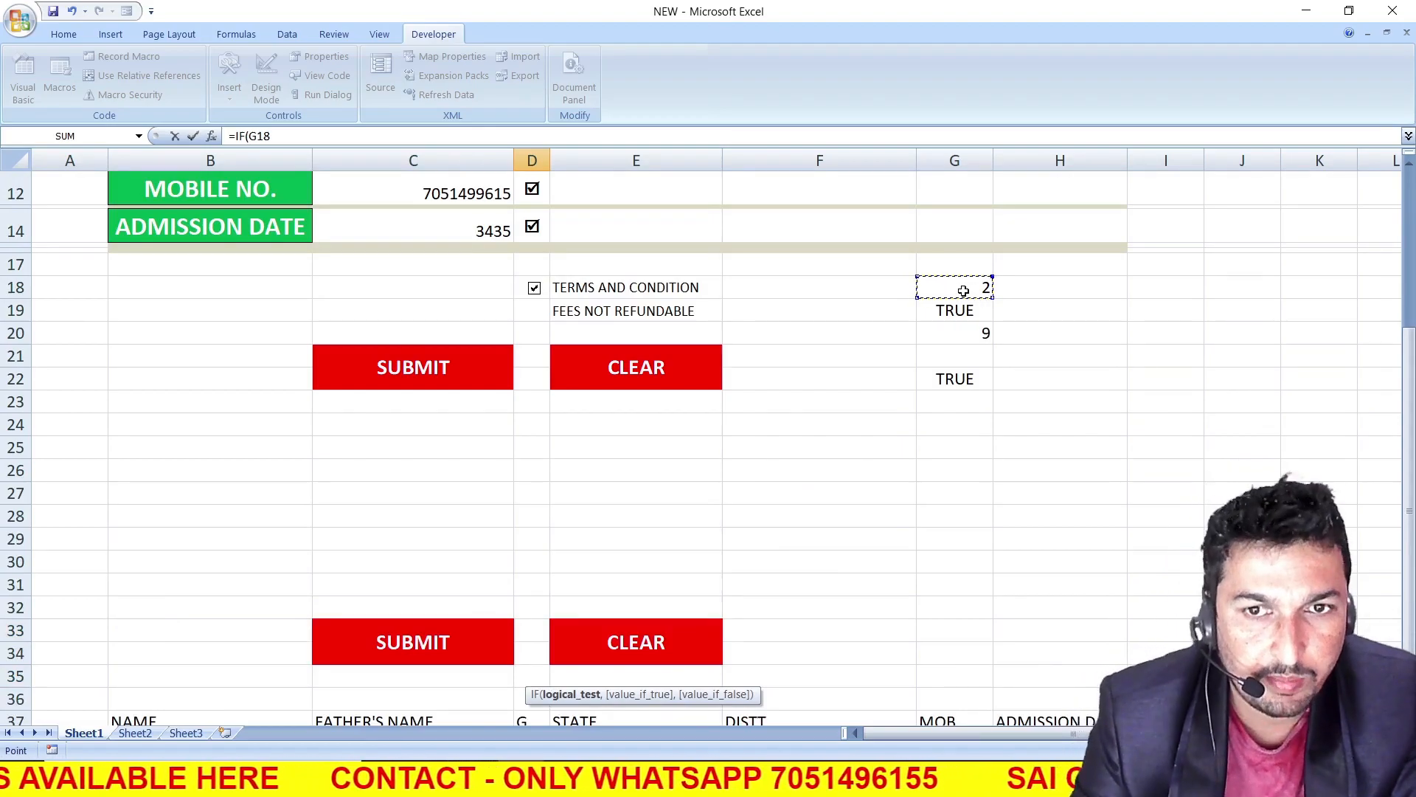
scroll(487, 302, "up", 3)
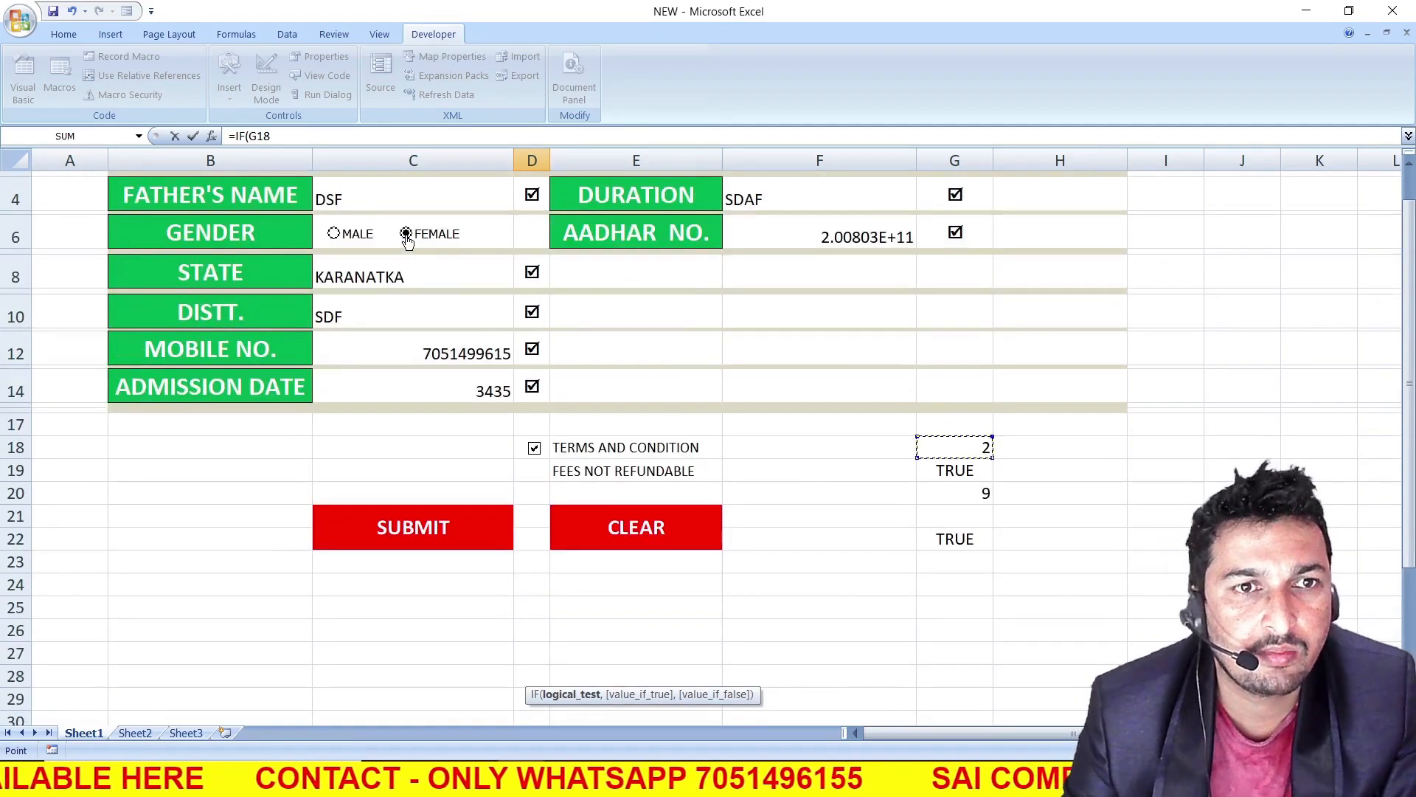
left_click(347, 242)
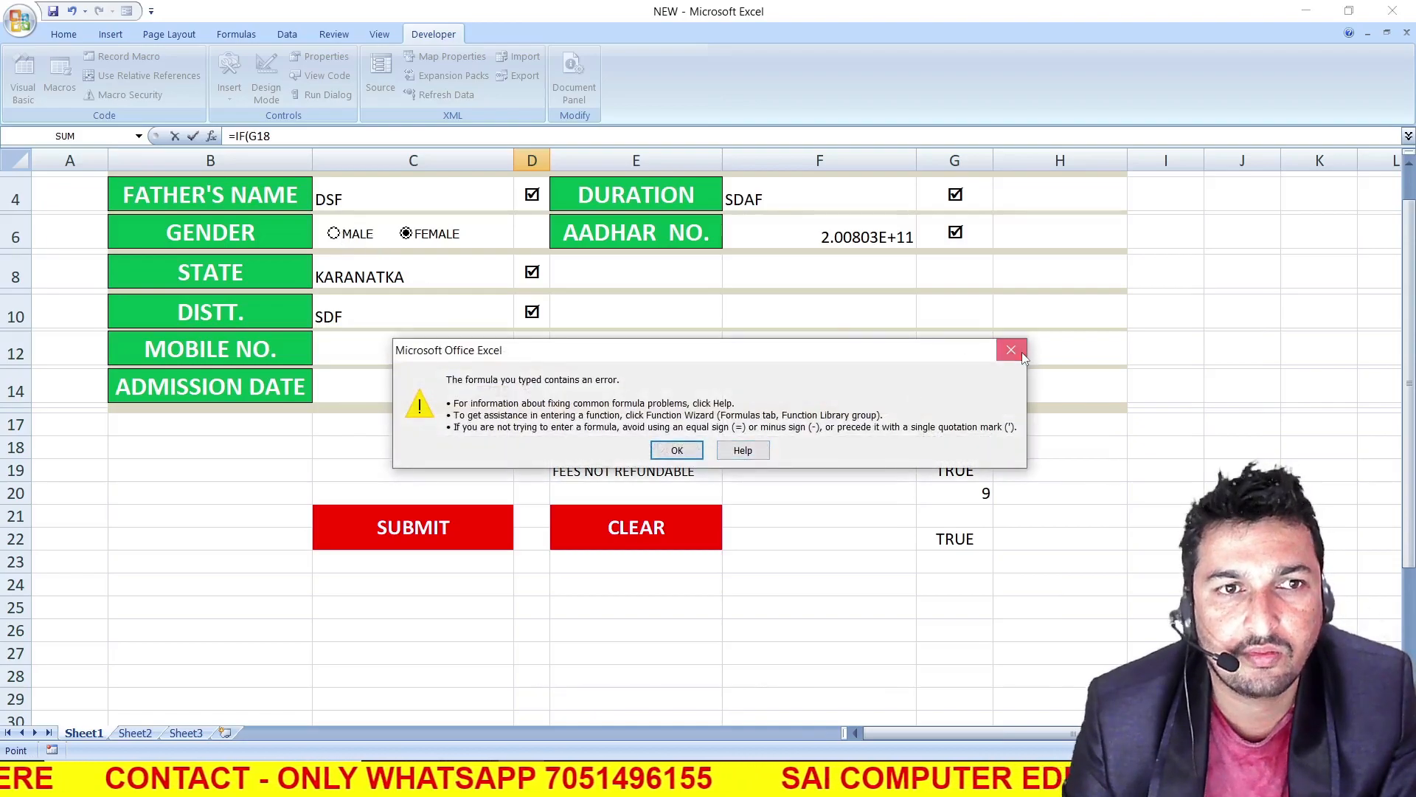
key("Return")
scroll(825, 515, "down", 5)
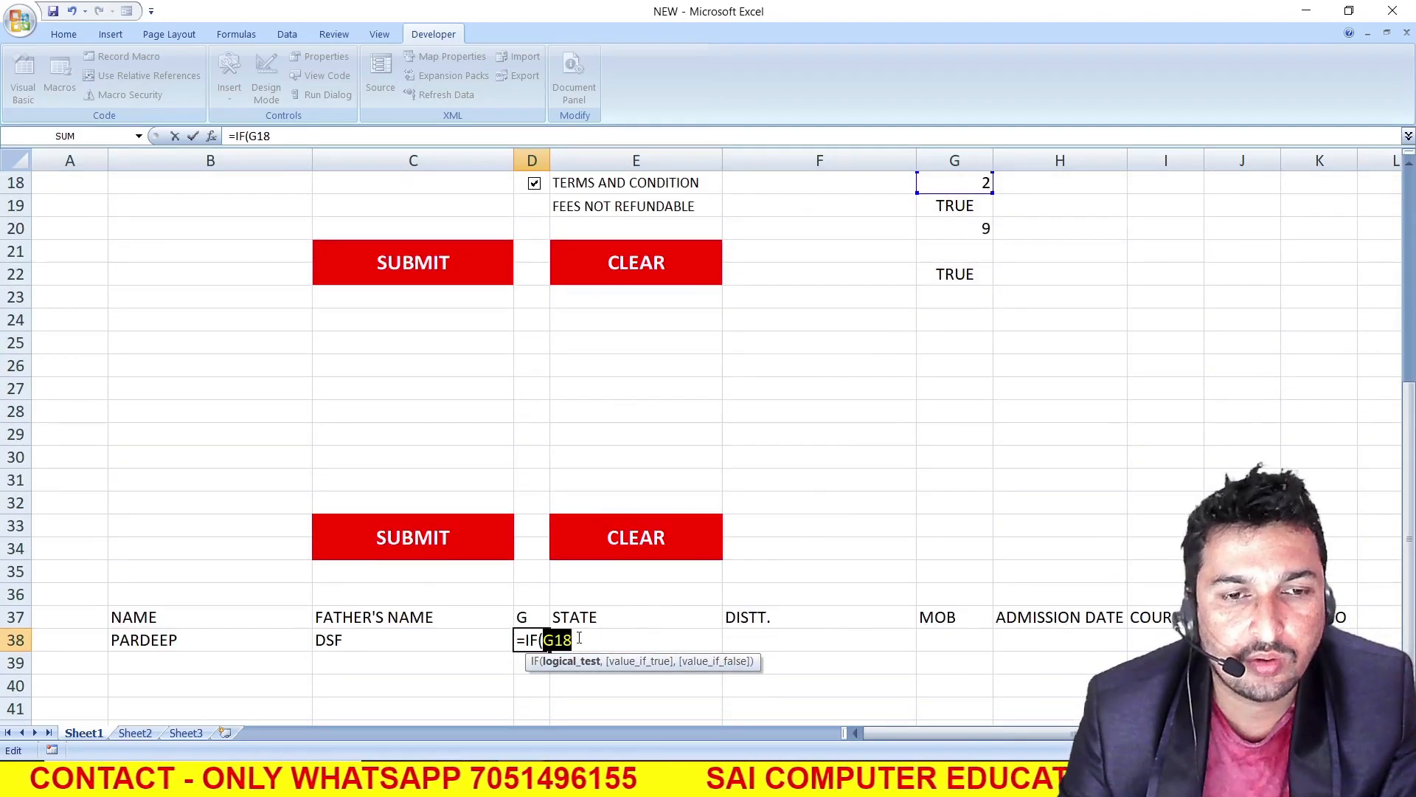
left_click(579, 639)
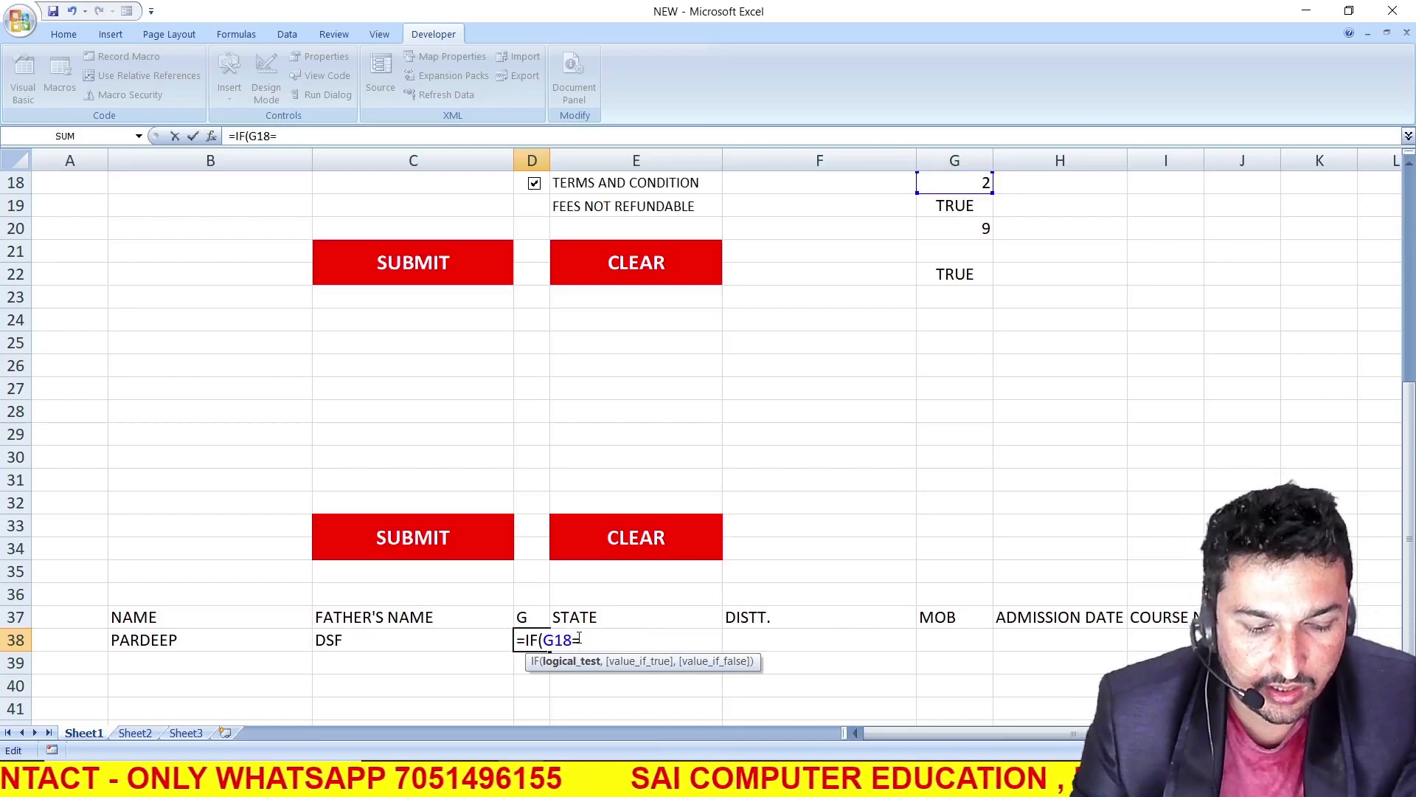
type("=2,")
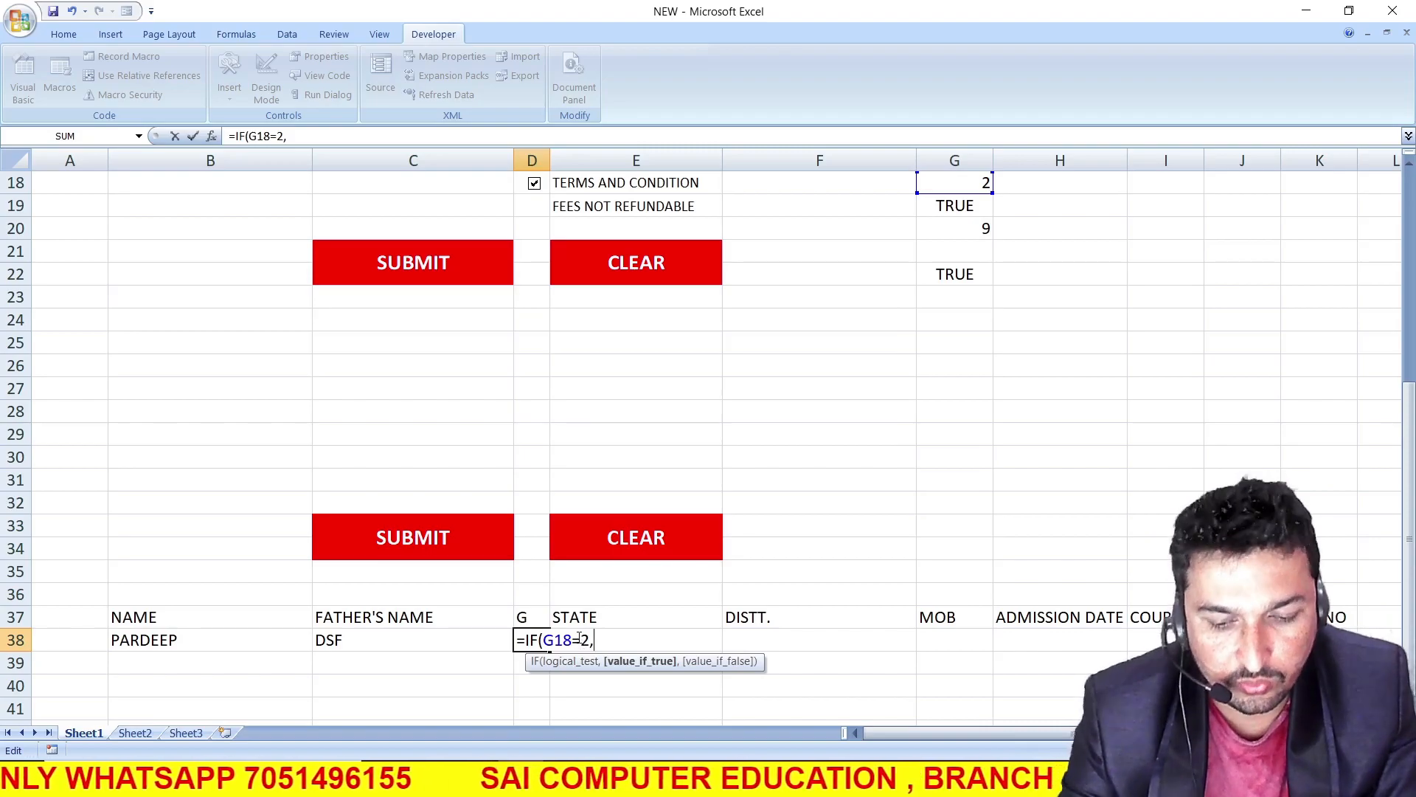
type("\"FEMALE\",")
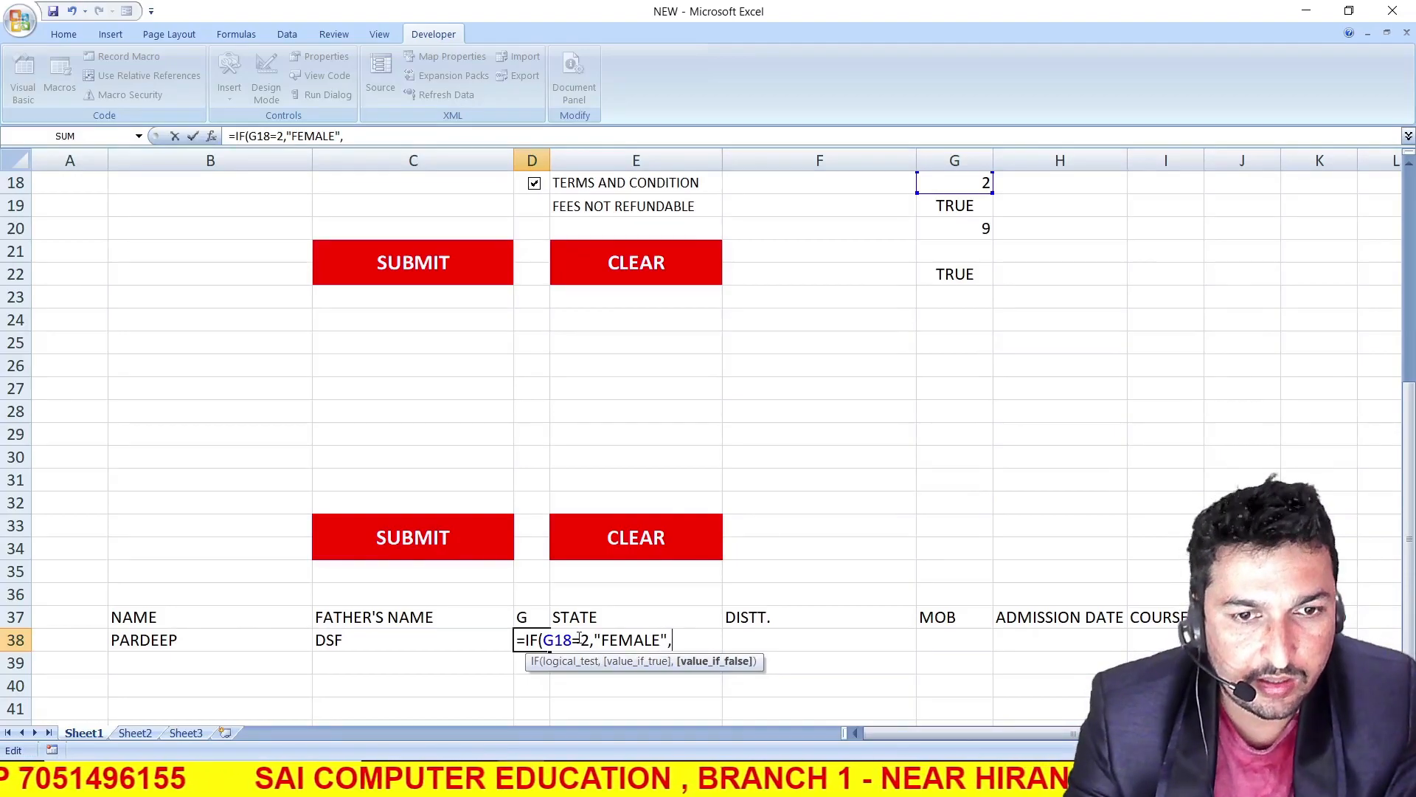
type("\"MAL")
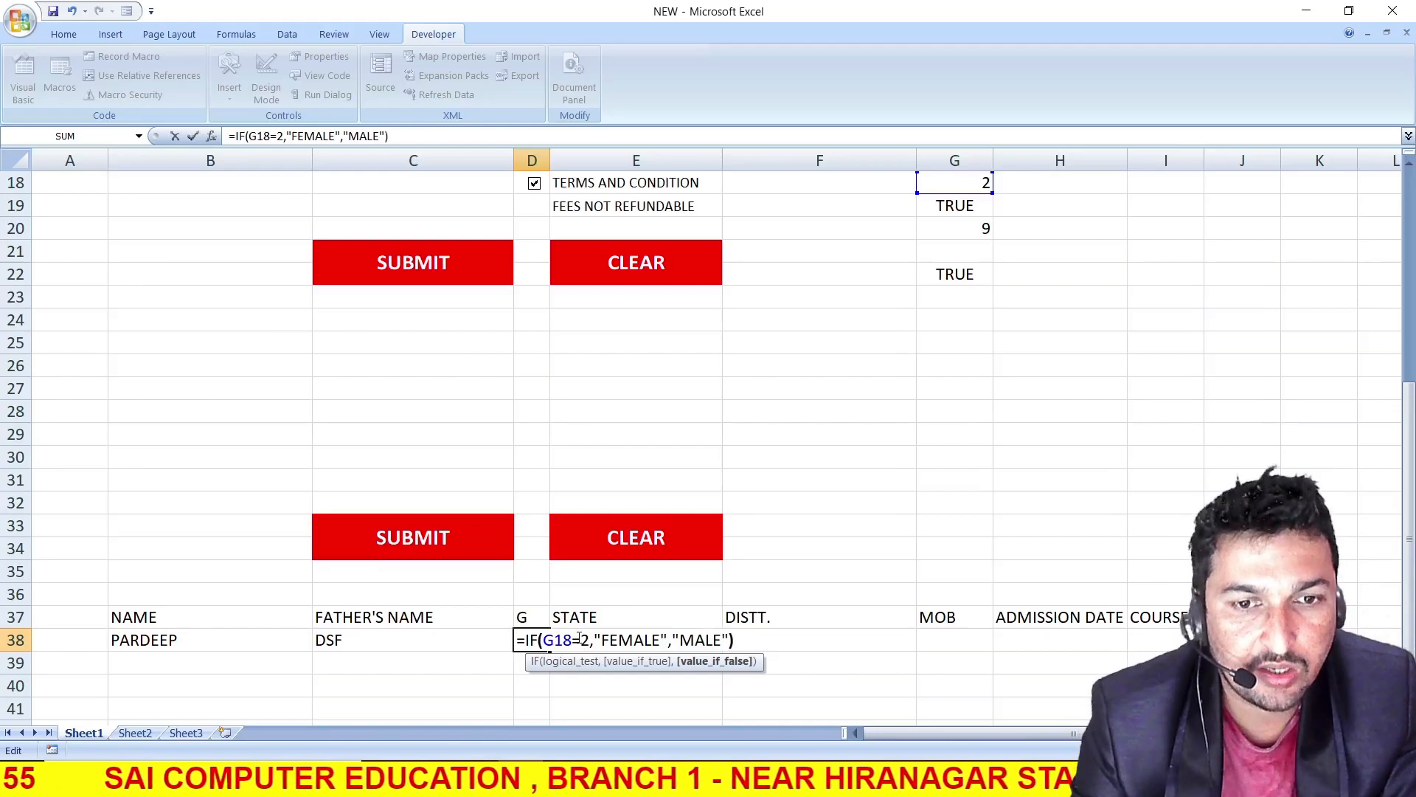
type("E\")")
key("Return")
Test the gender formula in D38 by switching the form's GENDER option to MALE and checking the result
scroll(581, 638, "up", 1)
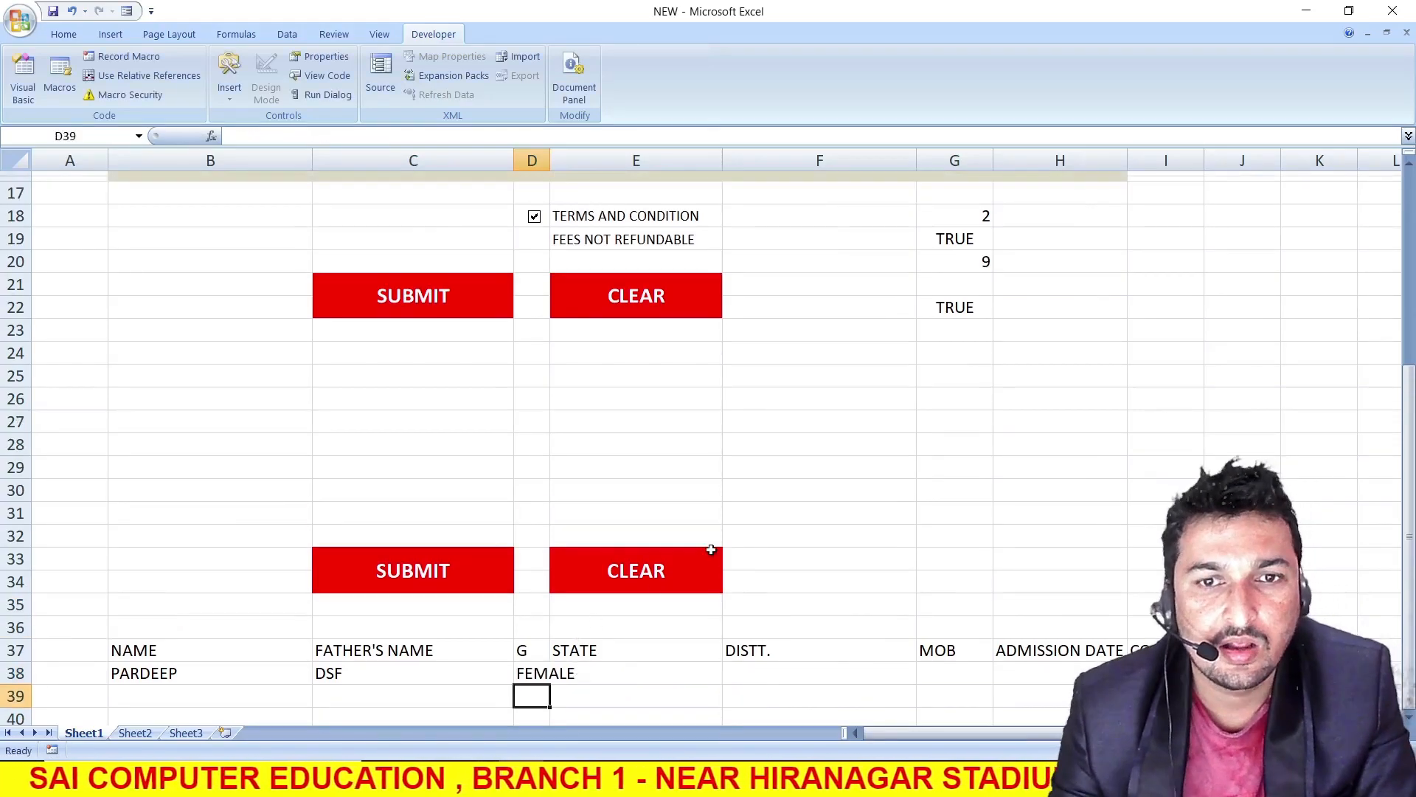
left_click(546, 671)
scroll(588, 597, "up", 4)
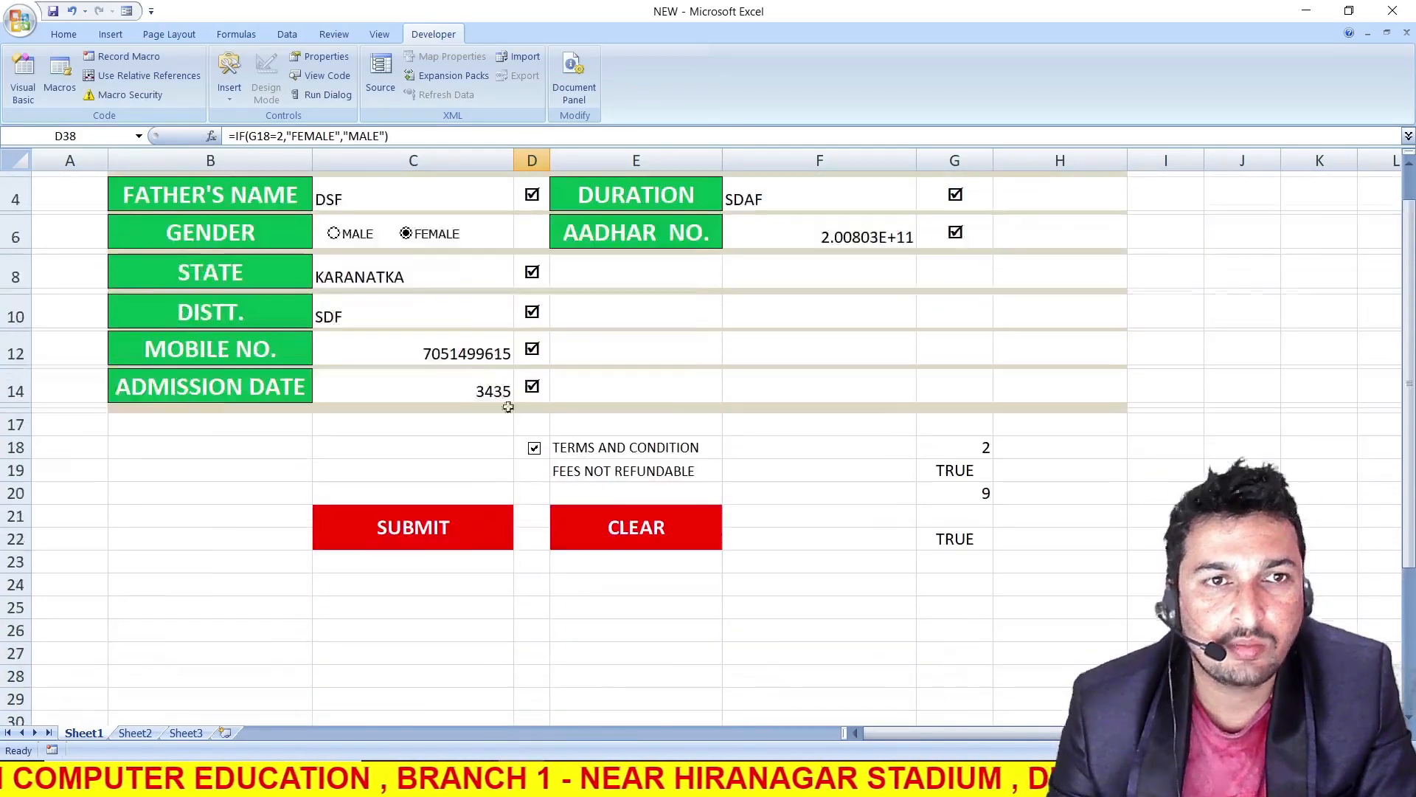
scroll(486, 419, "down", 1)
scroll(528, 636, "down", 2)
scroll(537, 639, "up", 3)
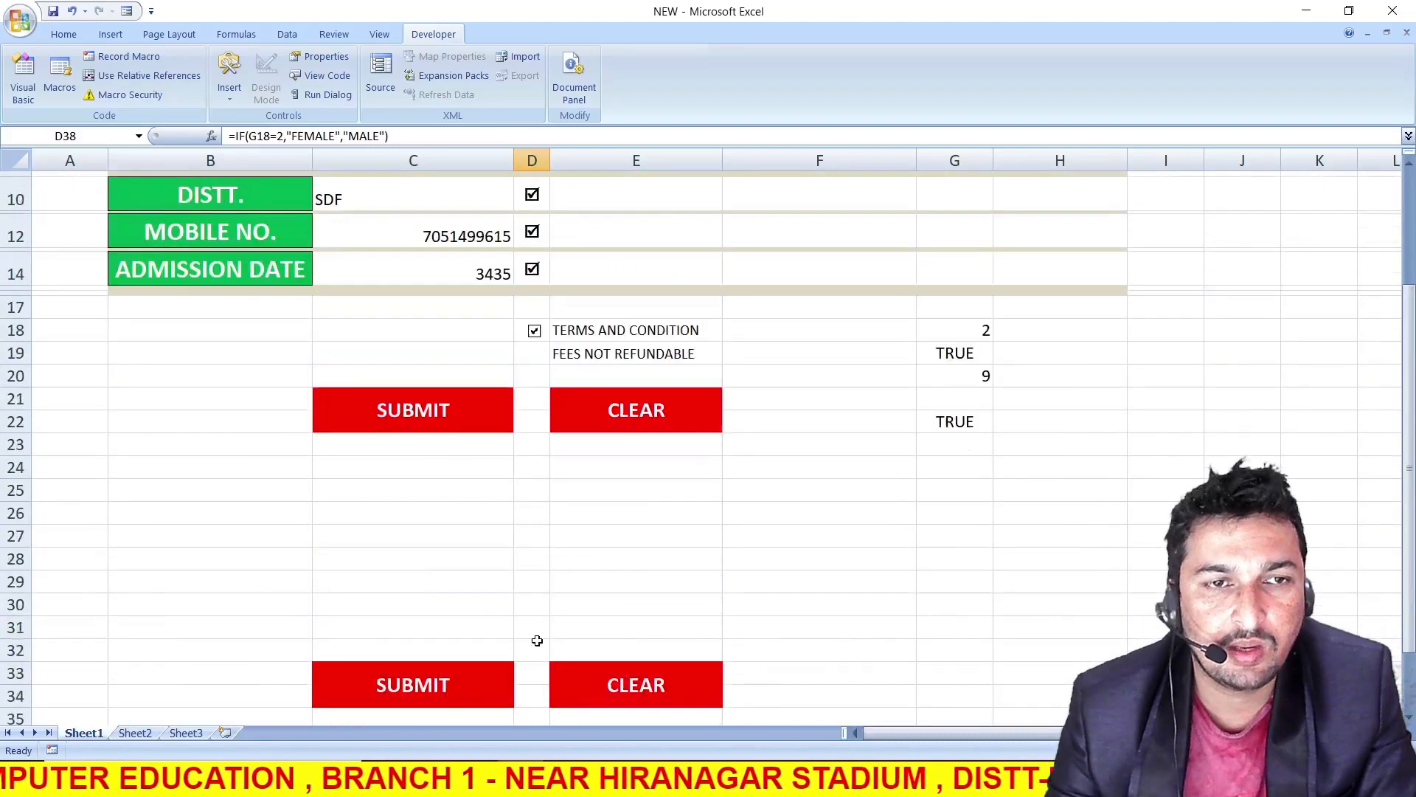
left_click(335, 194)
scroll(461, 481, "down", 5)
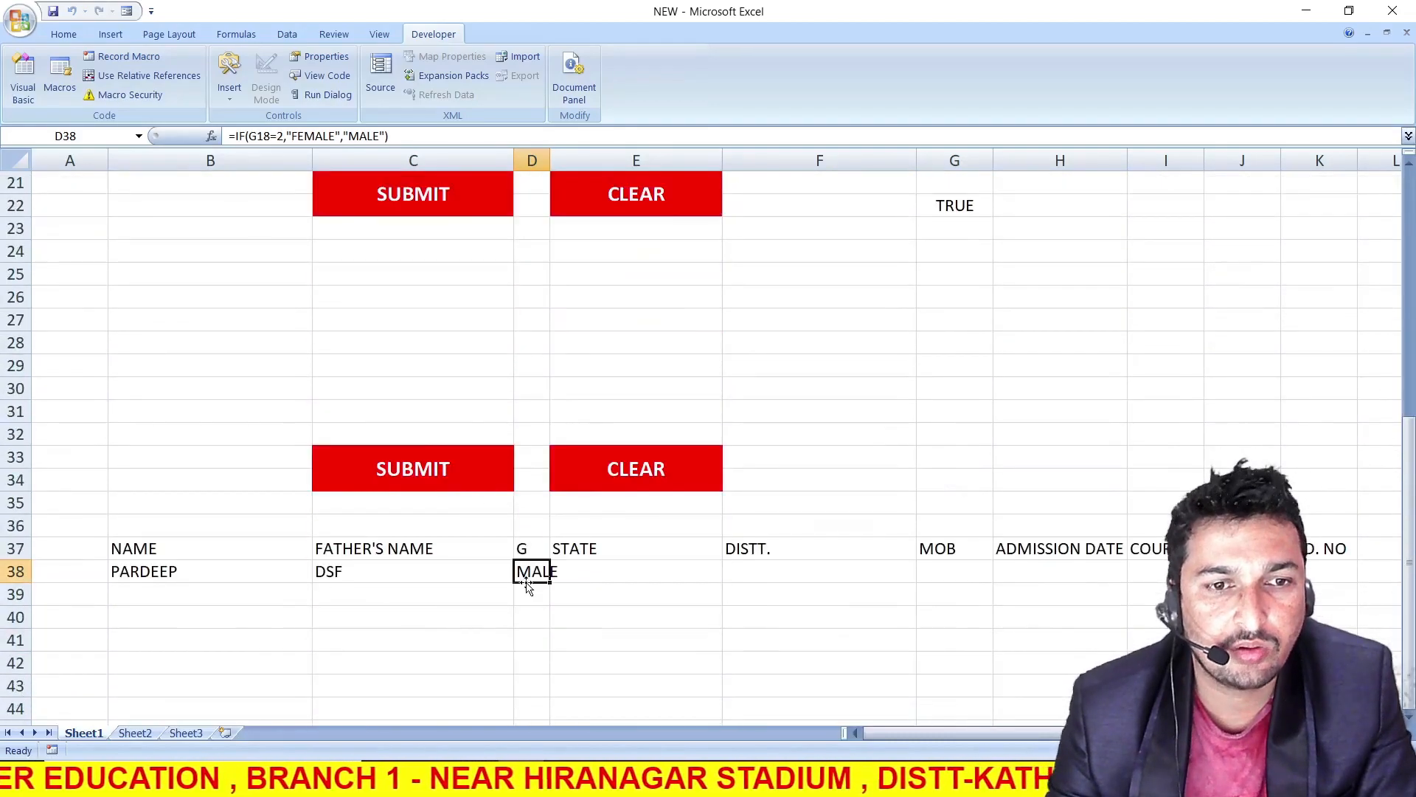
Widen column D slightly so the gender text in D38 fits inside its cell
left_click_drag(549, 160, 574, 160)
left_click(606, 571)
left_click(555, 570)
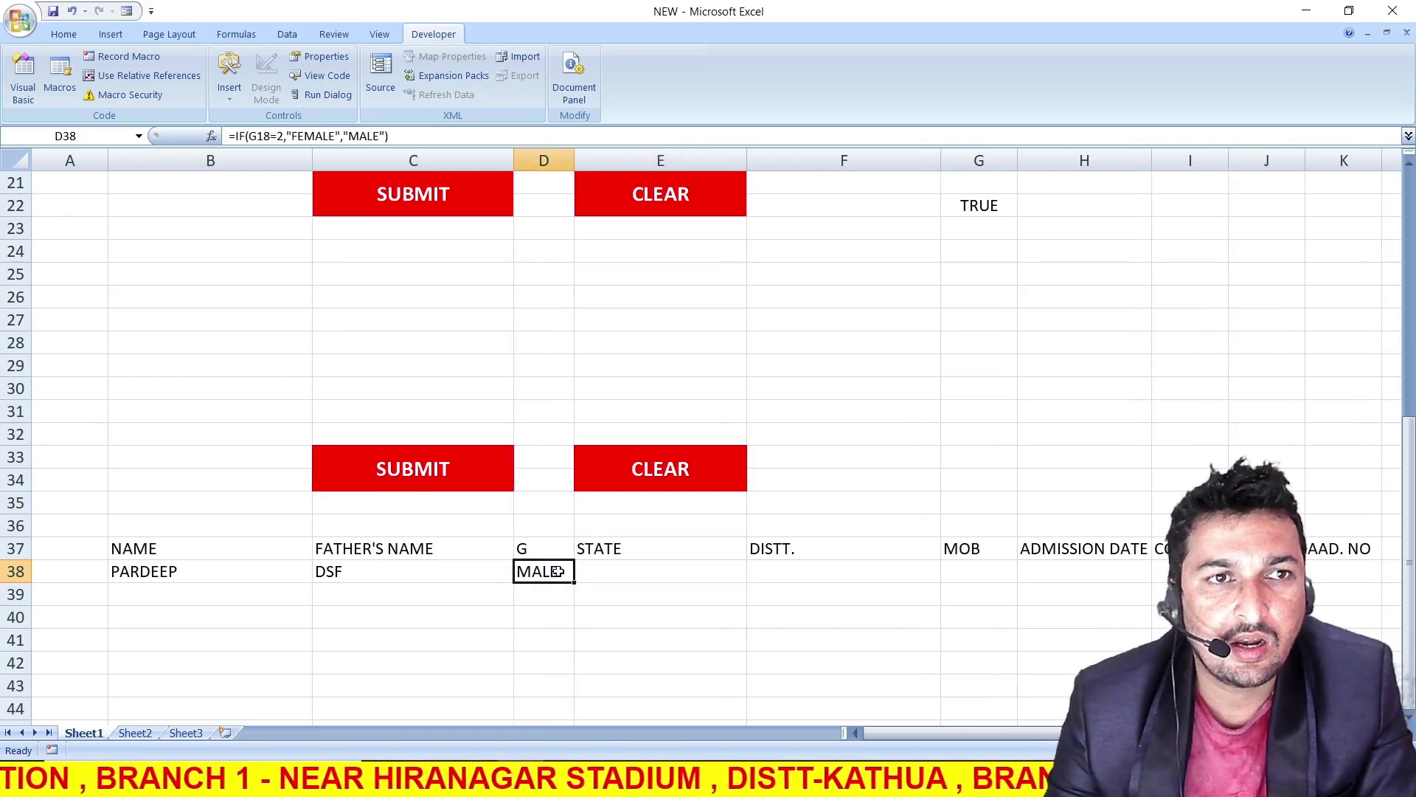
Link E38 under the STATE heading to the form's state entry with =C8
left_click(616, 580)
type("=")
scroll(591, 561, "up", 4)
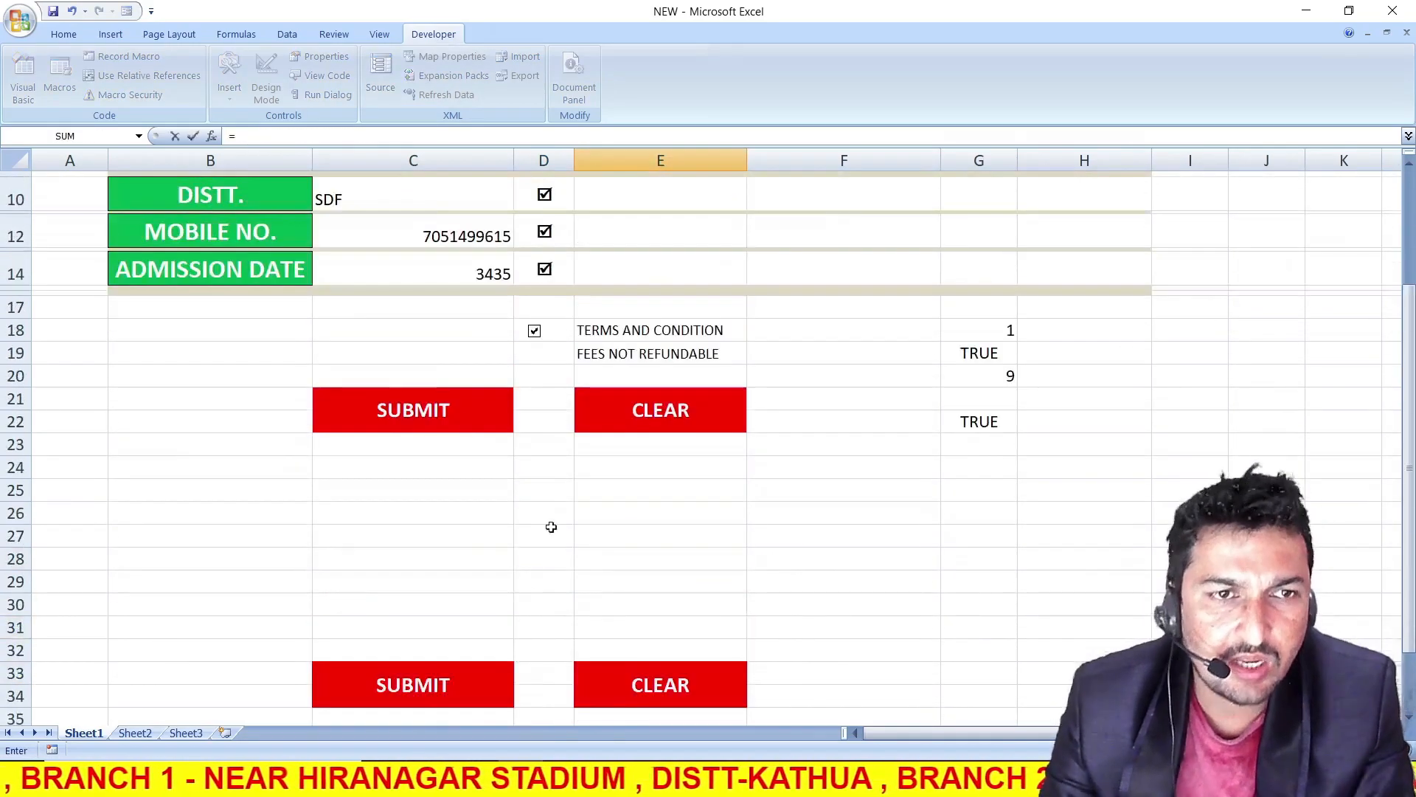
scroll(366, 217, "up", 2)
left_click(394, 280)
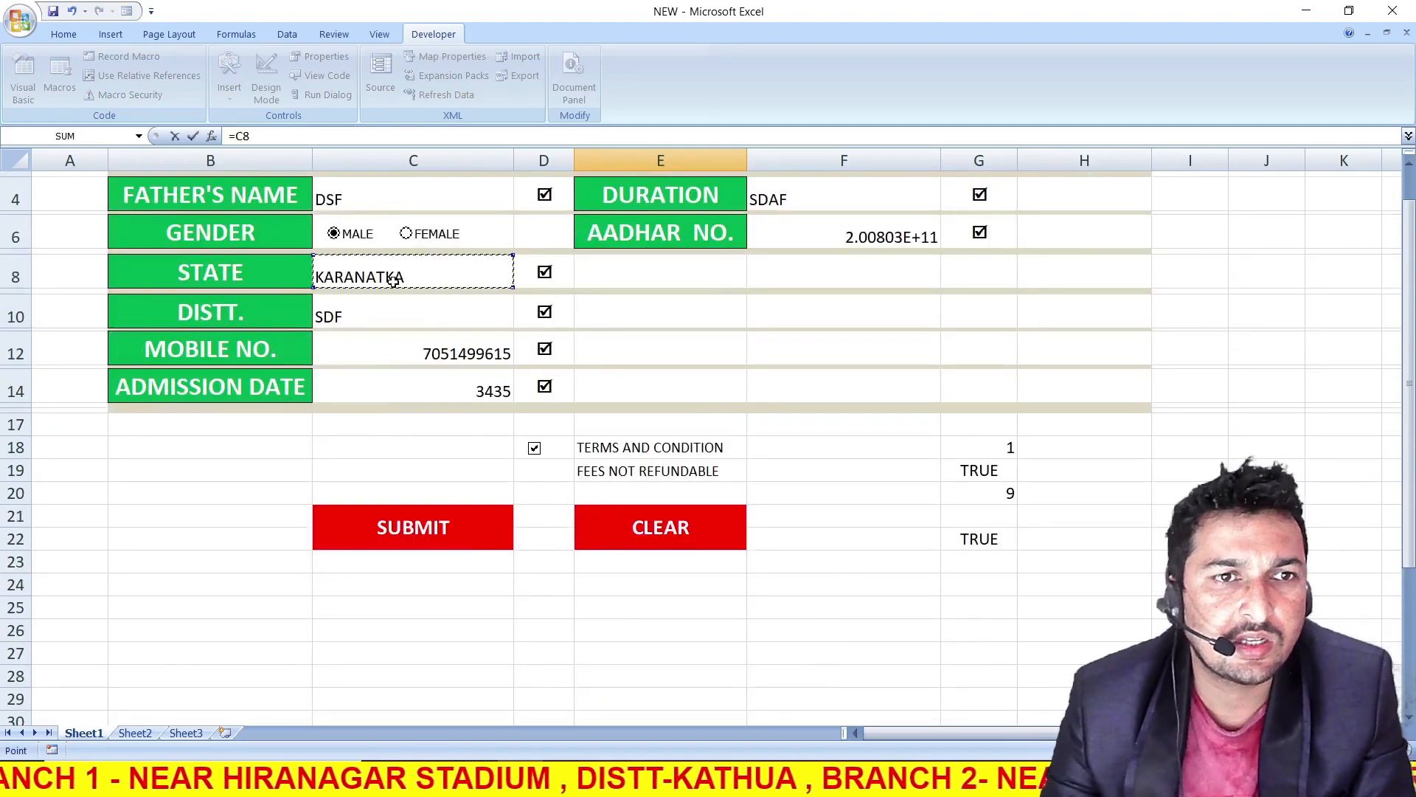
key("Return")
Link F38 under the DISTT. heading to the form's district entry in C10
left_click(780, 574)
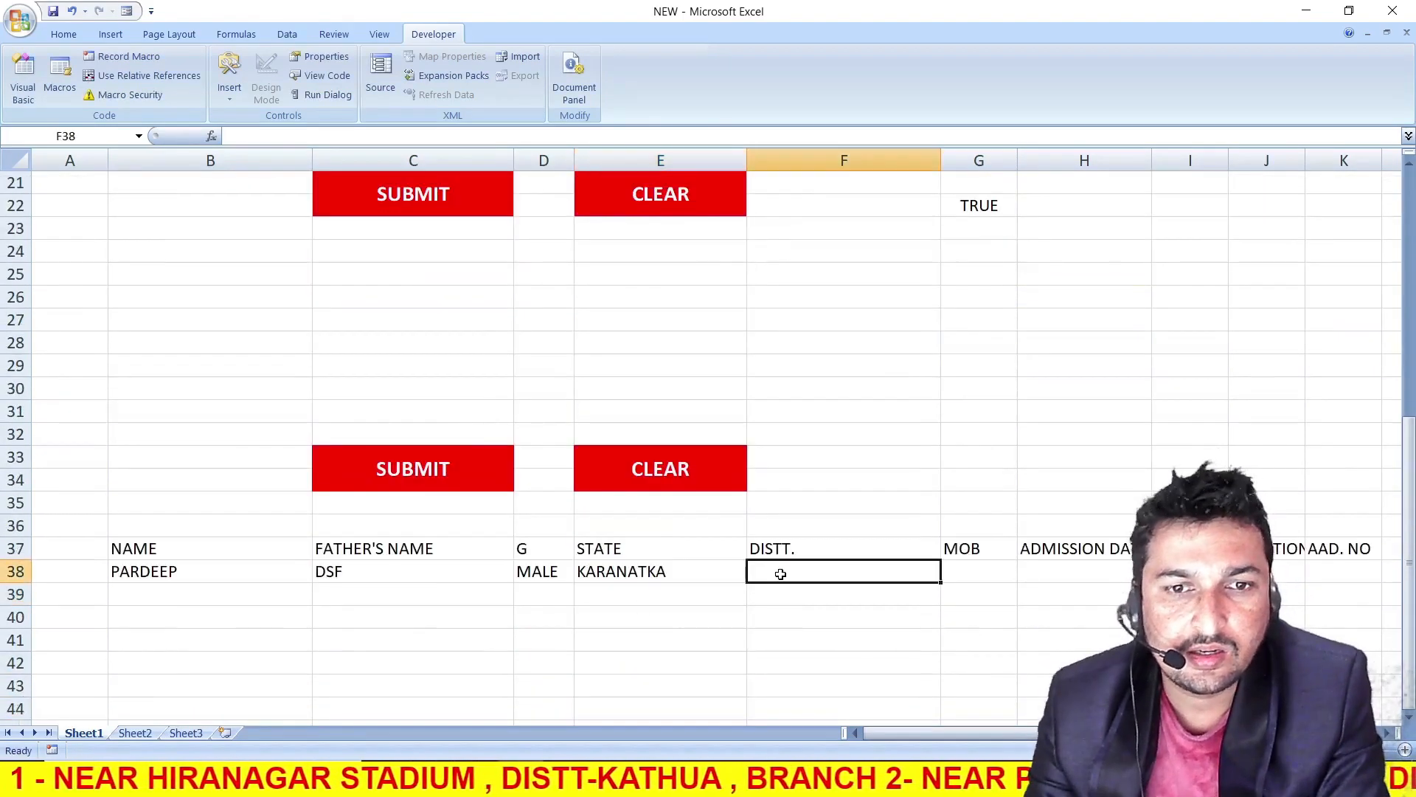
type("=")
scroll(664, 538, "up", 4)
left_click(357, 210)
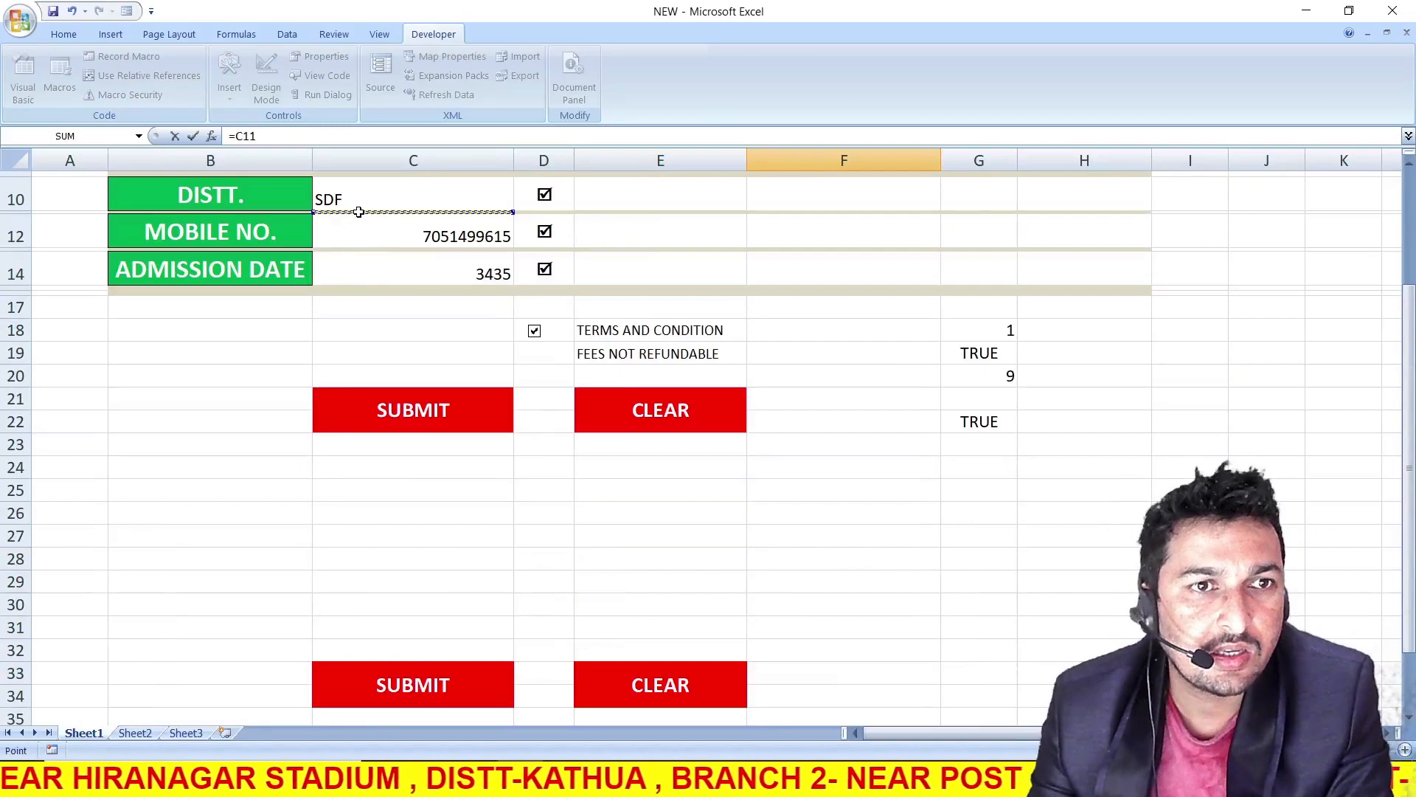
key("Return")
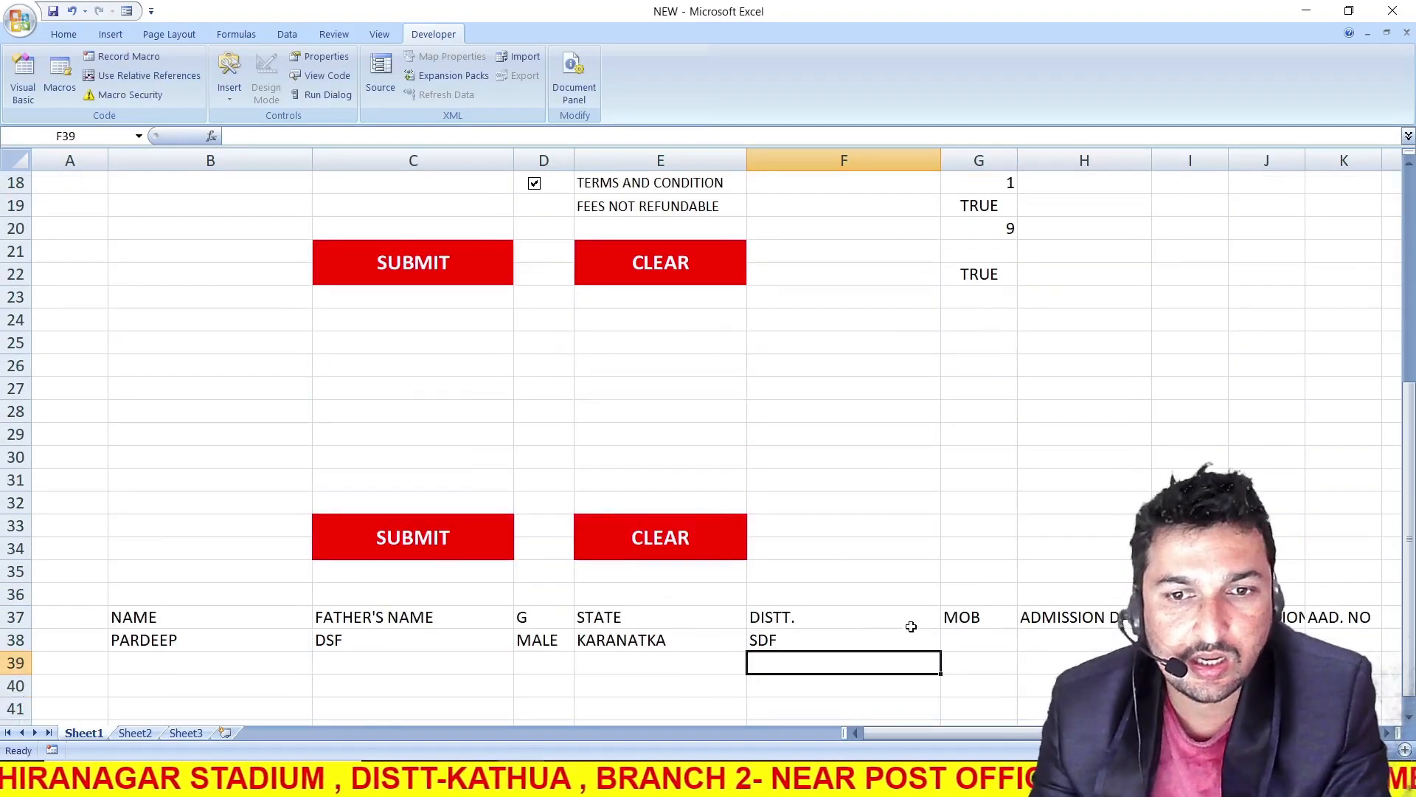
Link G38 under the MOB heading to the form's mobile number entry in C12
left_click(957, 642)
type("=")
scroll(401, 345, "up", 4)
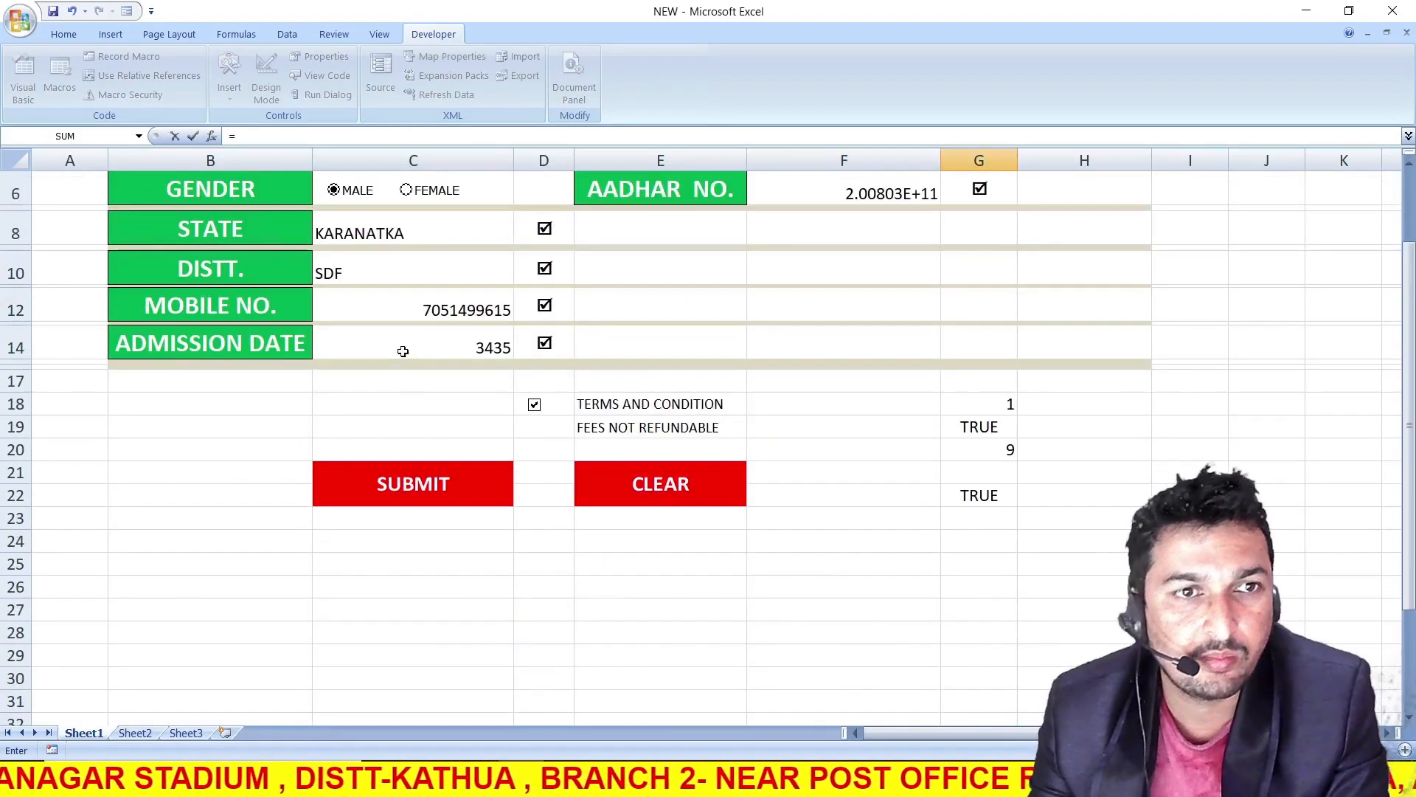
left_click(398, 307)
key("Return")
Link H38 under the ADMISSION DATE heading to the form's admission date entry in C14
left_click(1069, 672)
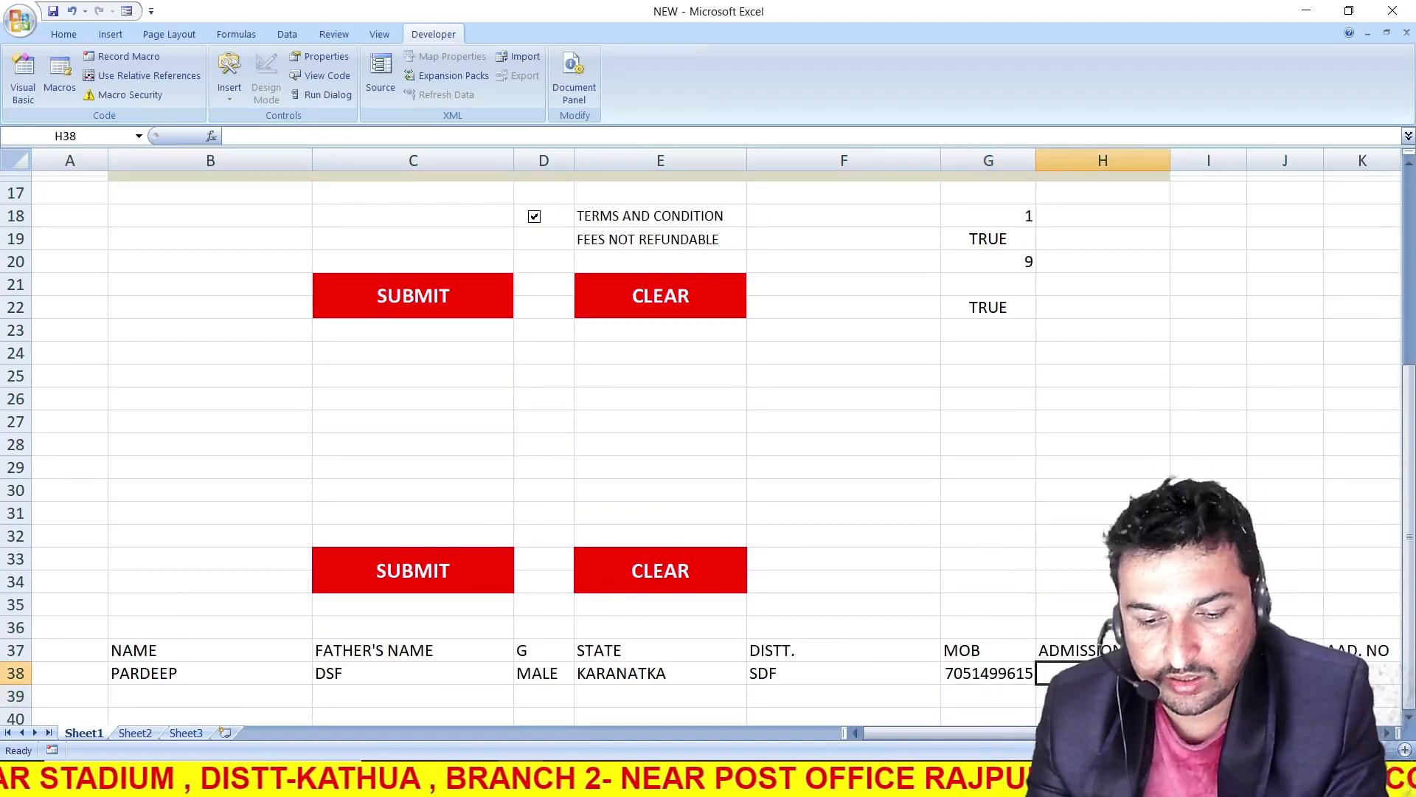
type("=")
scroll(398, 317, "up", 4)
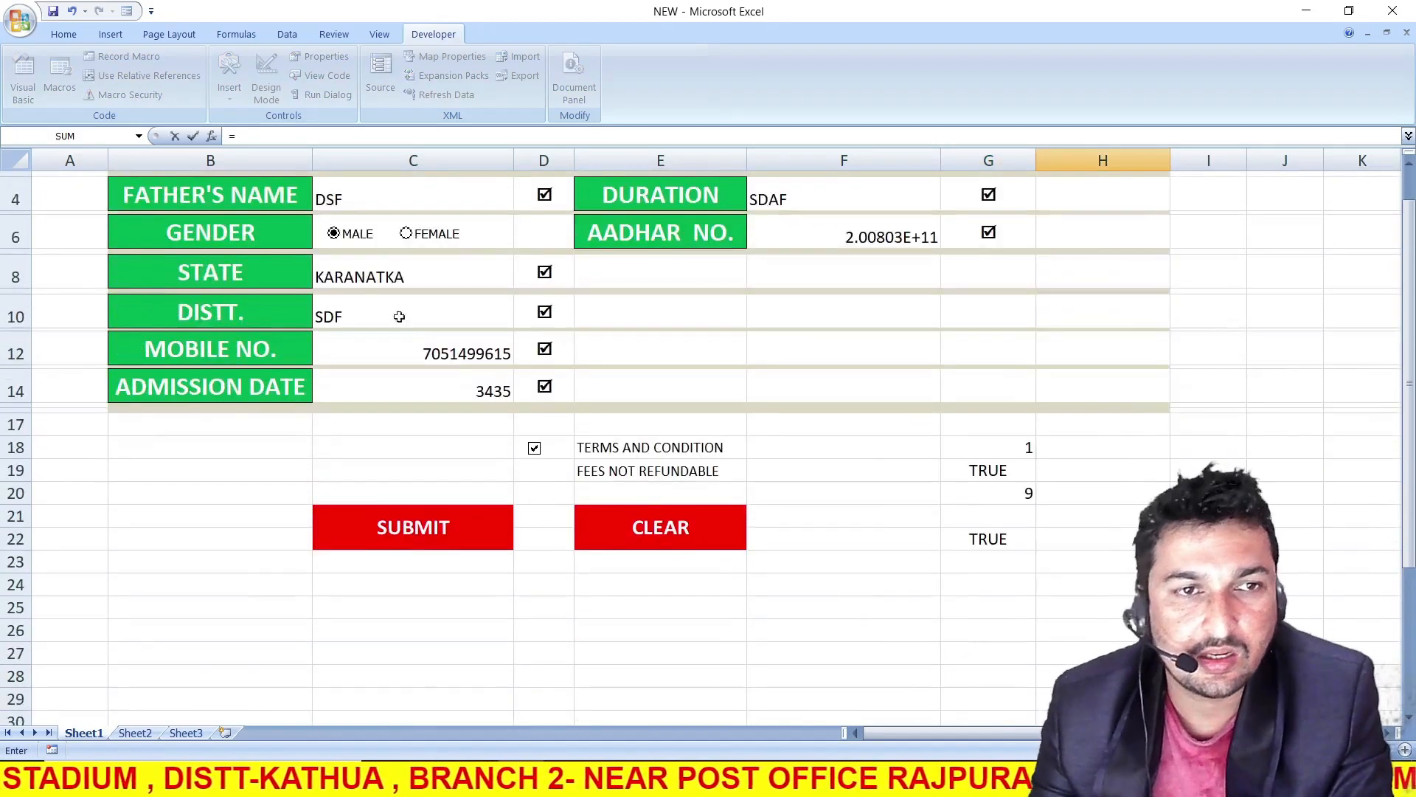
left_click(382, 389)
key("Return")
Link I38 under the COURSE NAME heading to the form's course name entry with =F2
left_click(1208, 673)
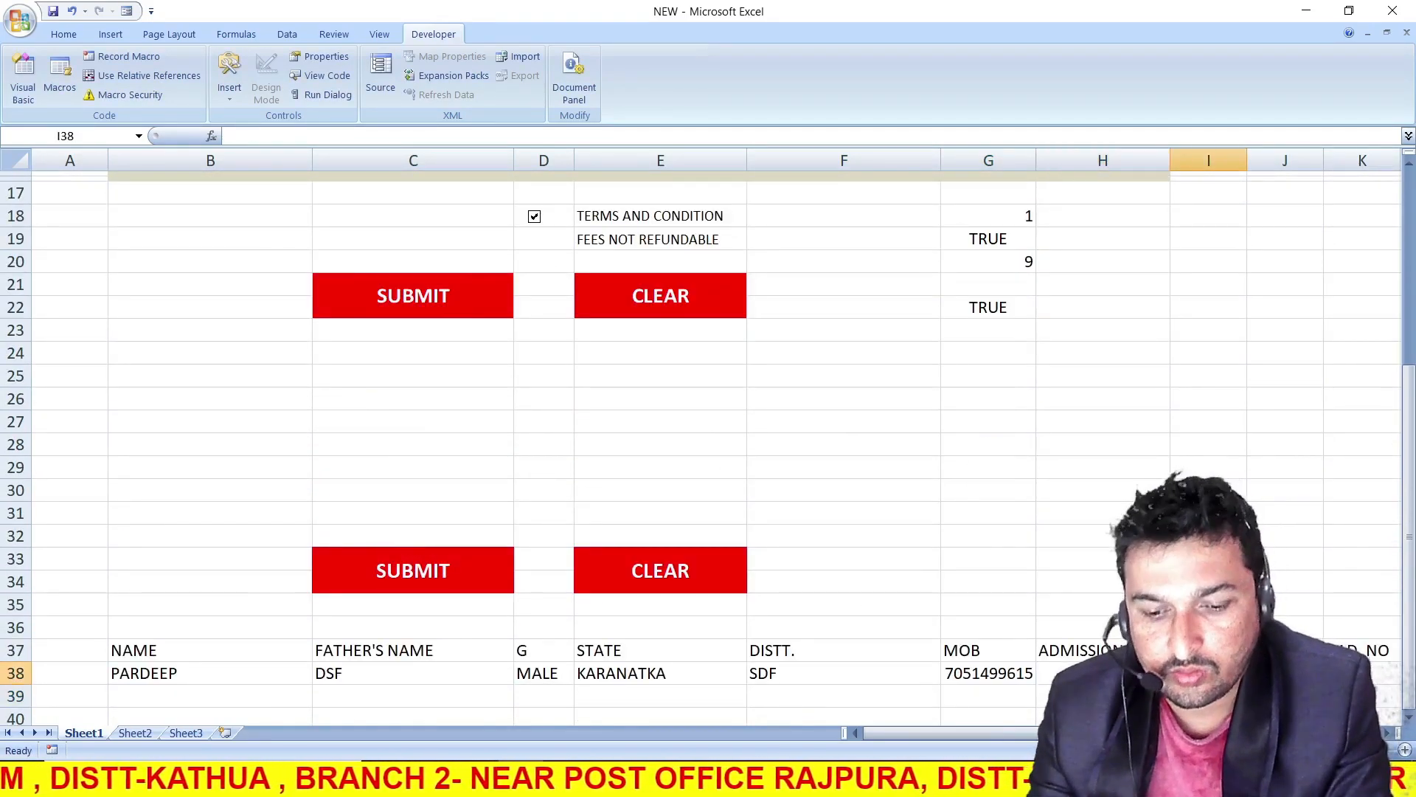
type("=")
scroll(841, 244, "up", 5)
left_click(823, 223)
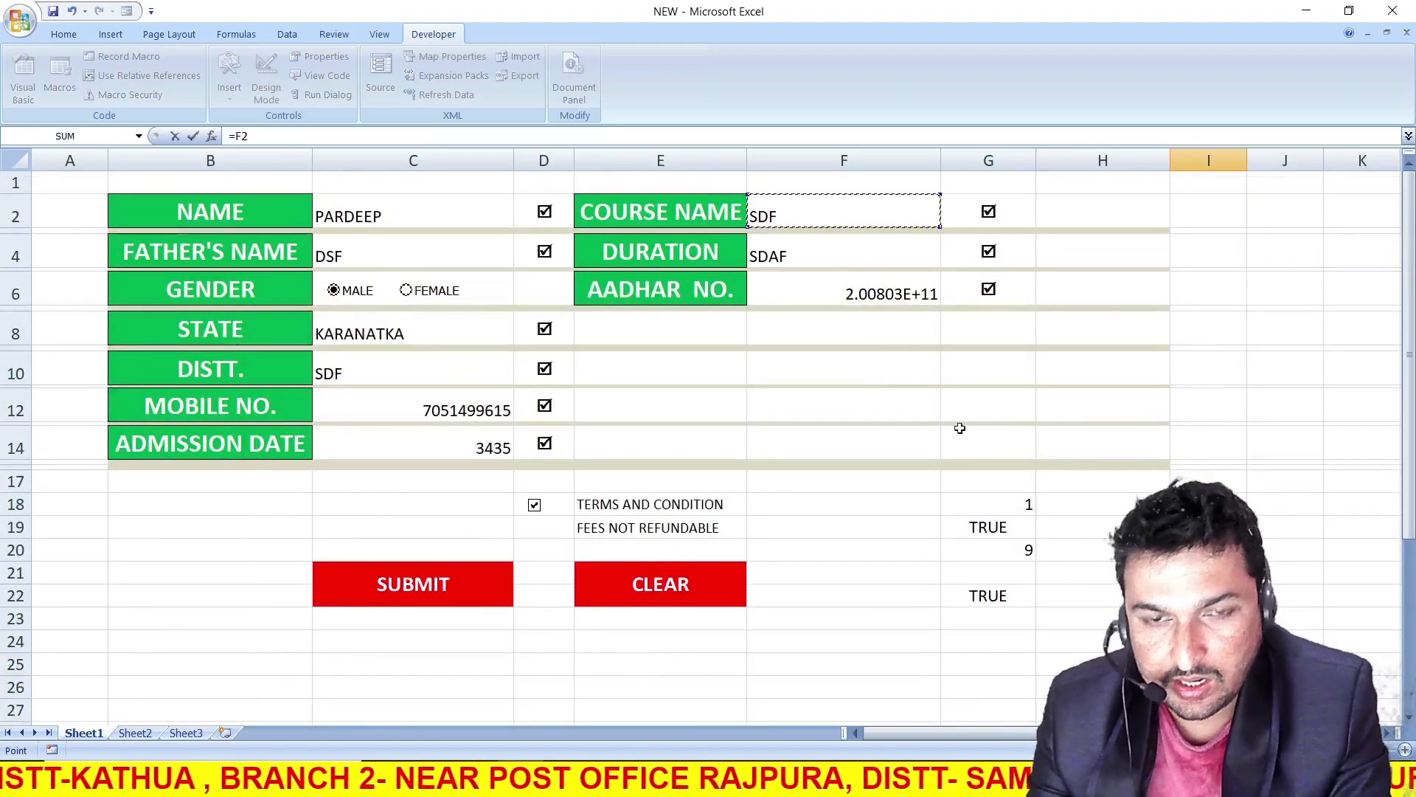
key("Tab")
Link J38 under the DURATION heading to the form's duration entry in F4
type("=")
scroll(811, 295, "up", 5)
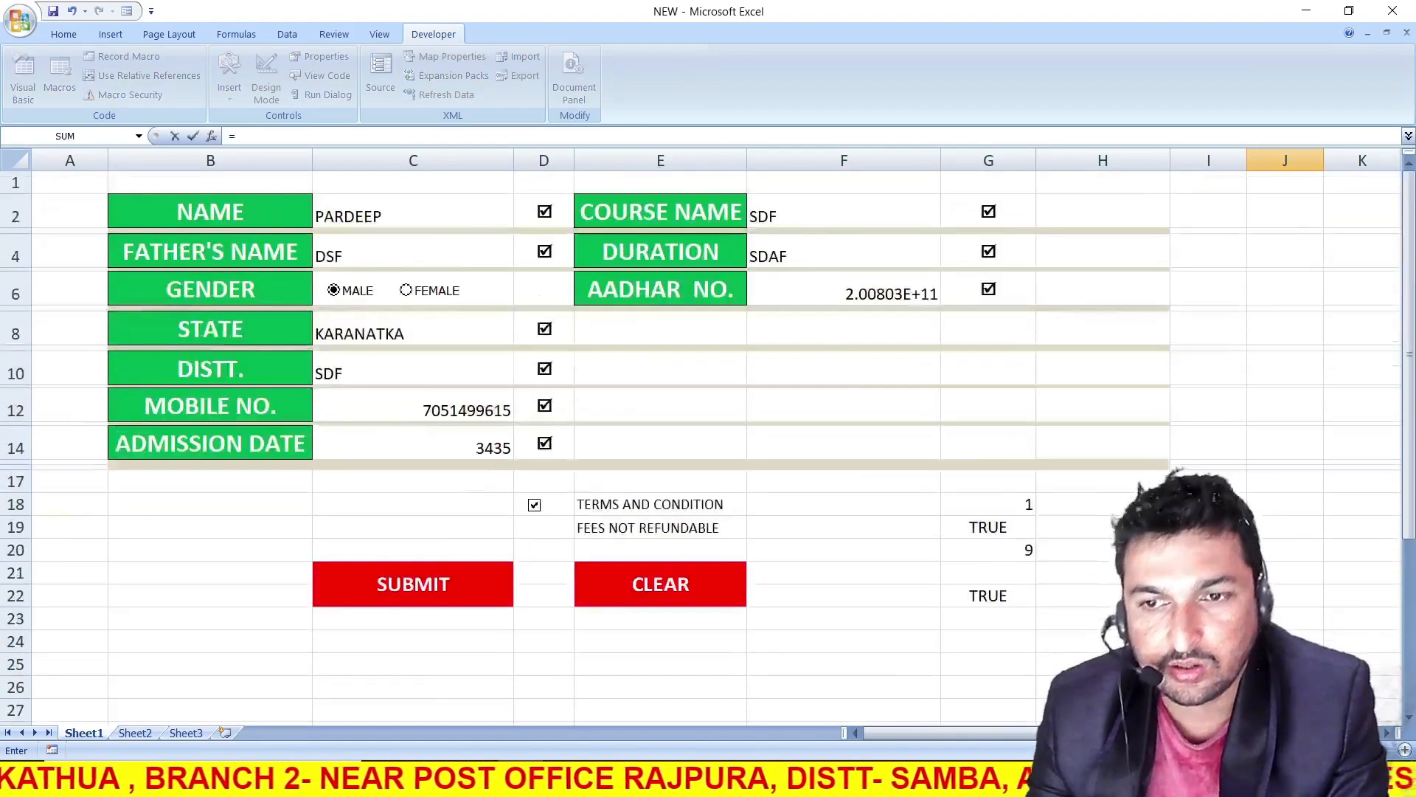
left_click(780, 254)
key("Tab")
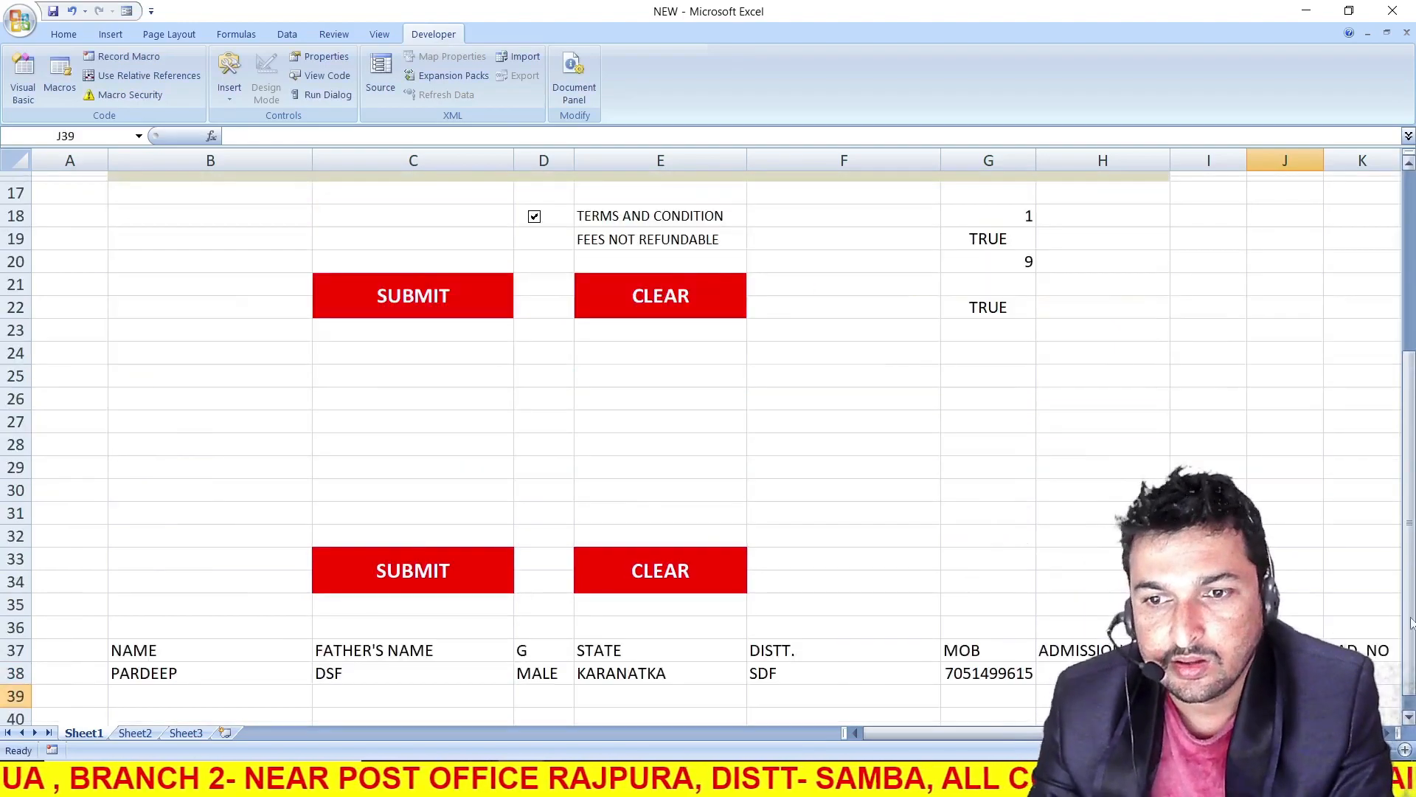
Link K38 under the AAD. NO heading to the form's Aadhar number entry in F6
type("=")
scroll(926, 411, "up", 5)
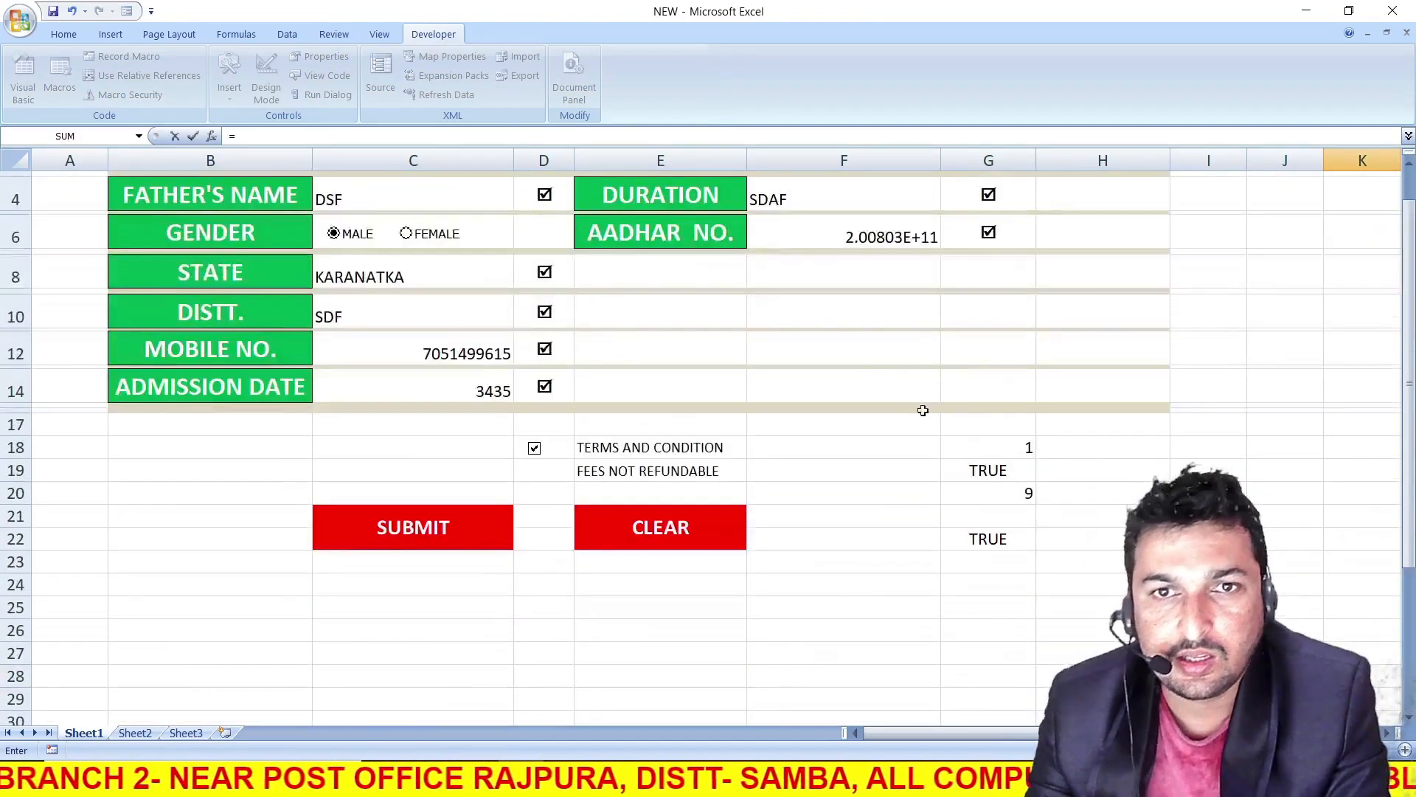
left_click(822, 231)
key("Return")
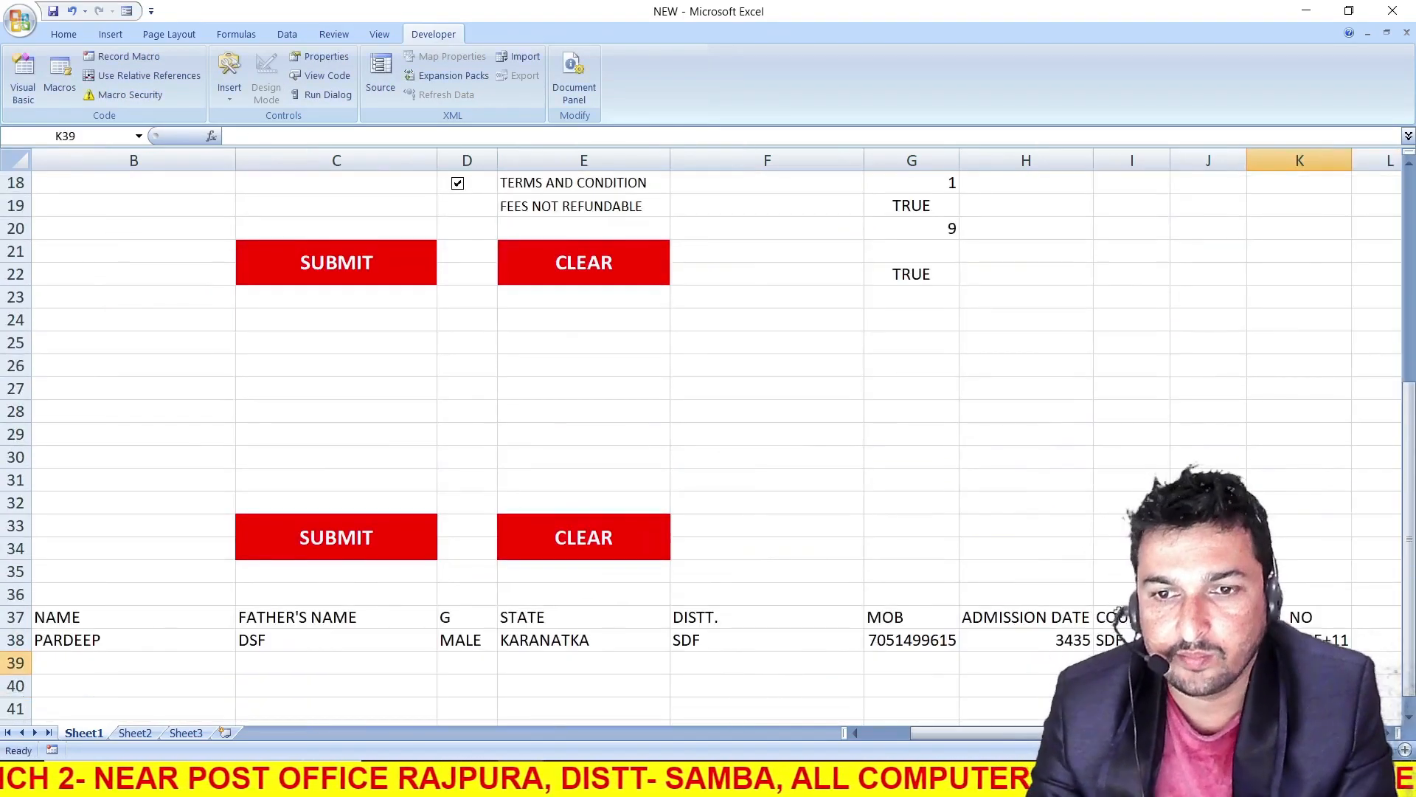
Check the admission date link in H38 and compare the linked row 38 with the entries in the form
left_click(1018, 673)
scroll(932, 563, "up", 5)
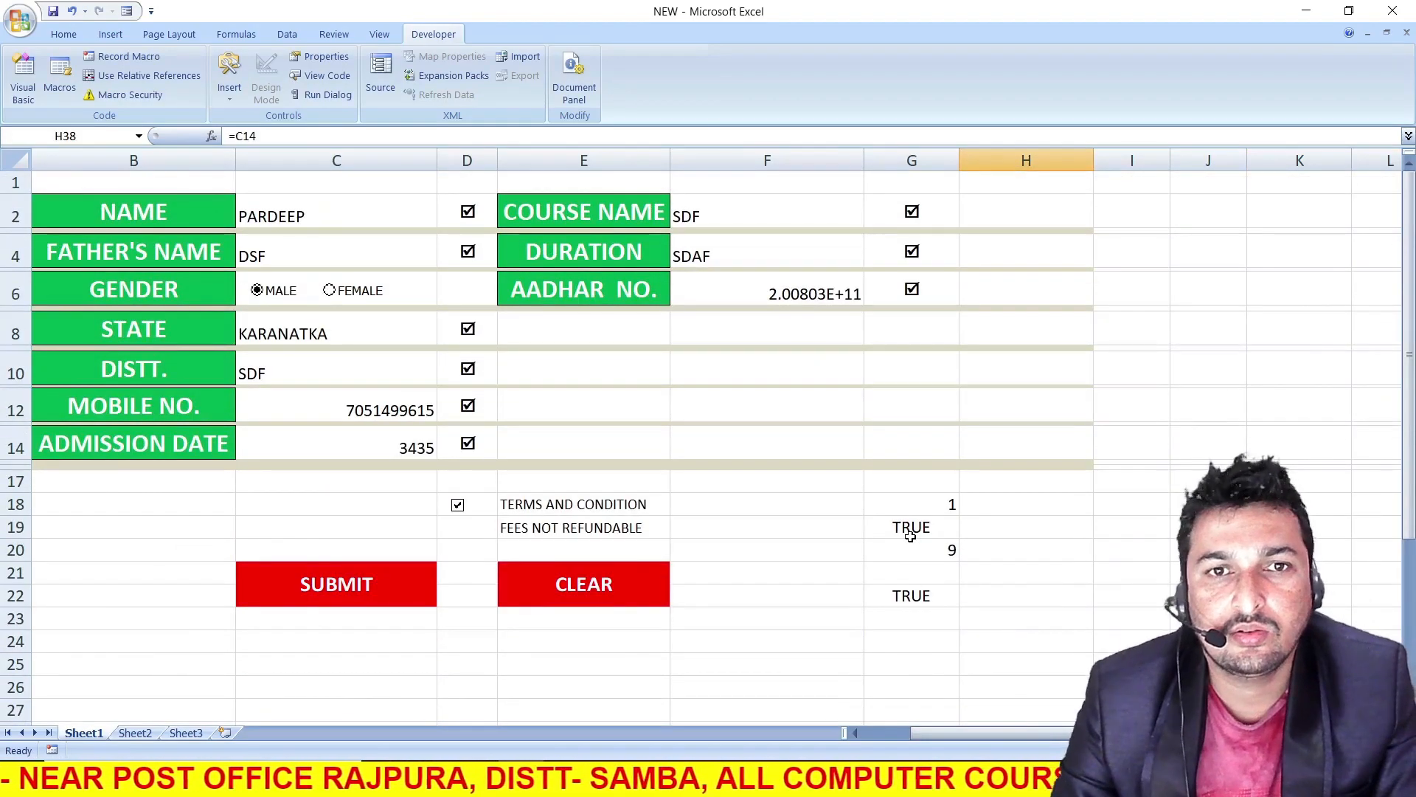
scroll(911, 542, "down", 6)
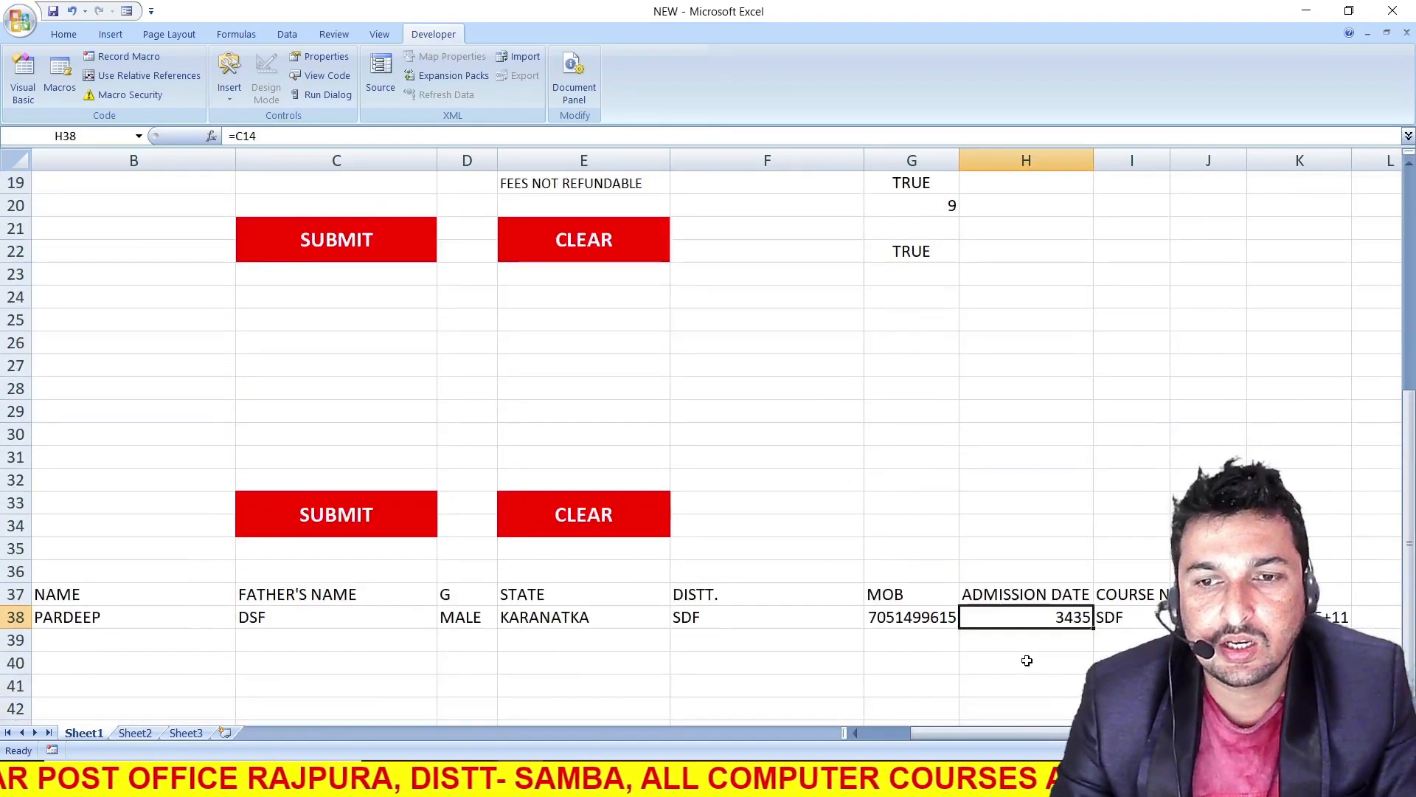
left_click(897, 732)
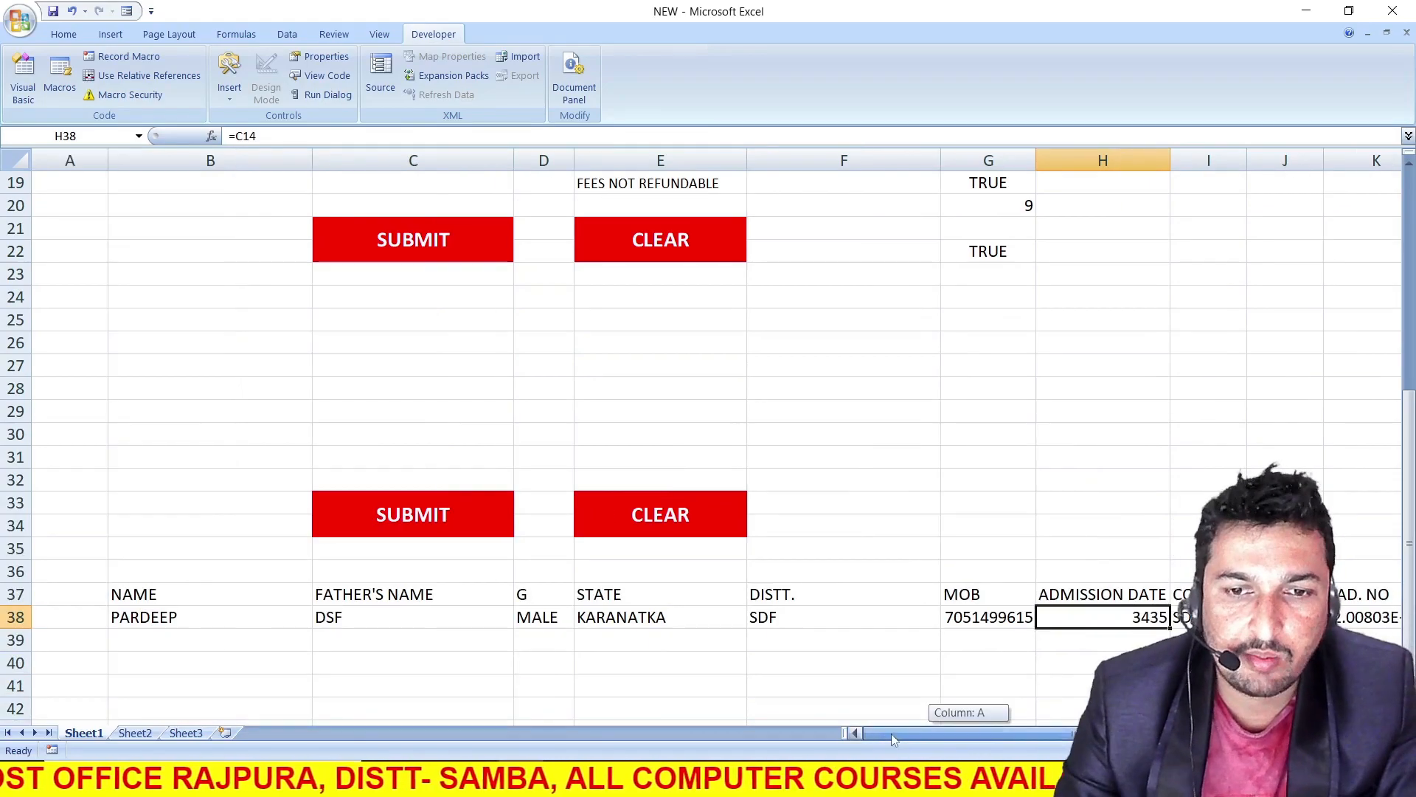
left_click(461, 685)
scroll(542, 578, "up", 1)
scroll(542, 578, "up", 5)
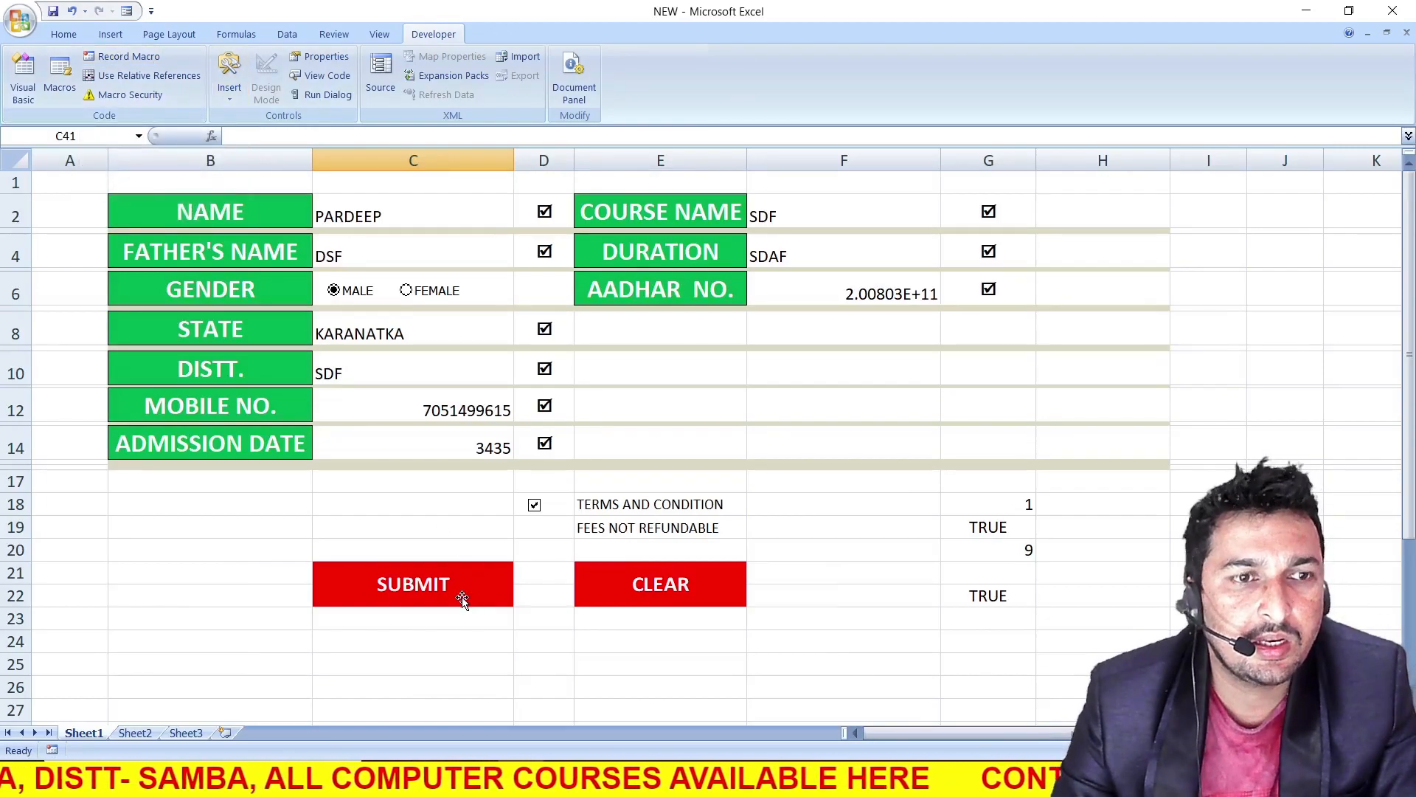
left_click(117, 734)
left_click(94, 733)
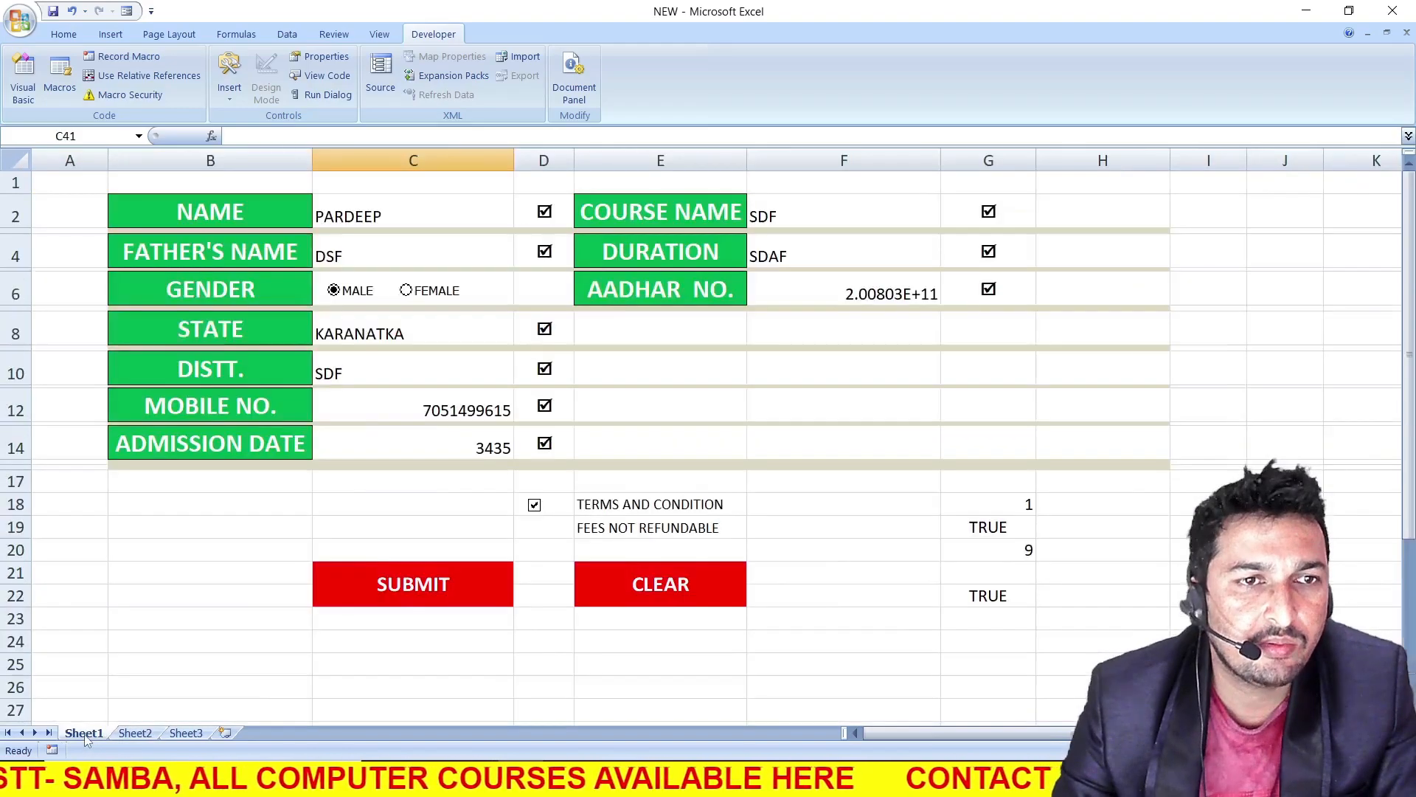
Start recording a macro and copy the linked student entries in B38:K38
left_click(130, 59)
left_click(581, 392)
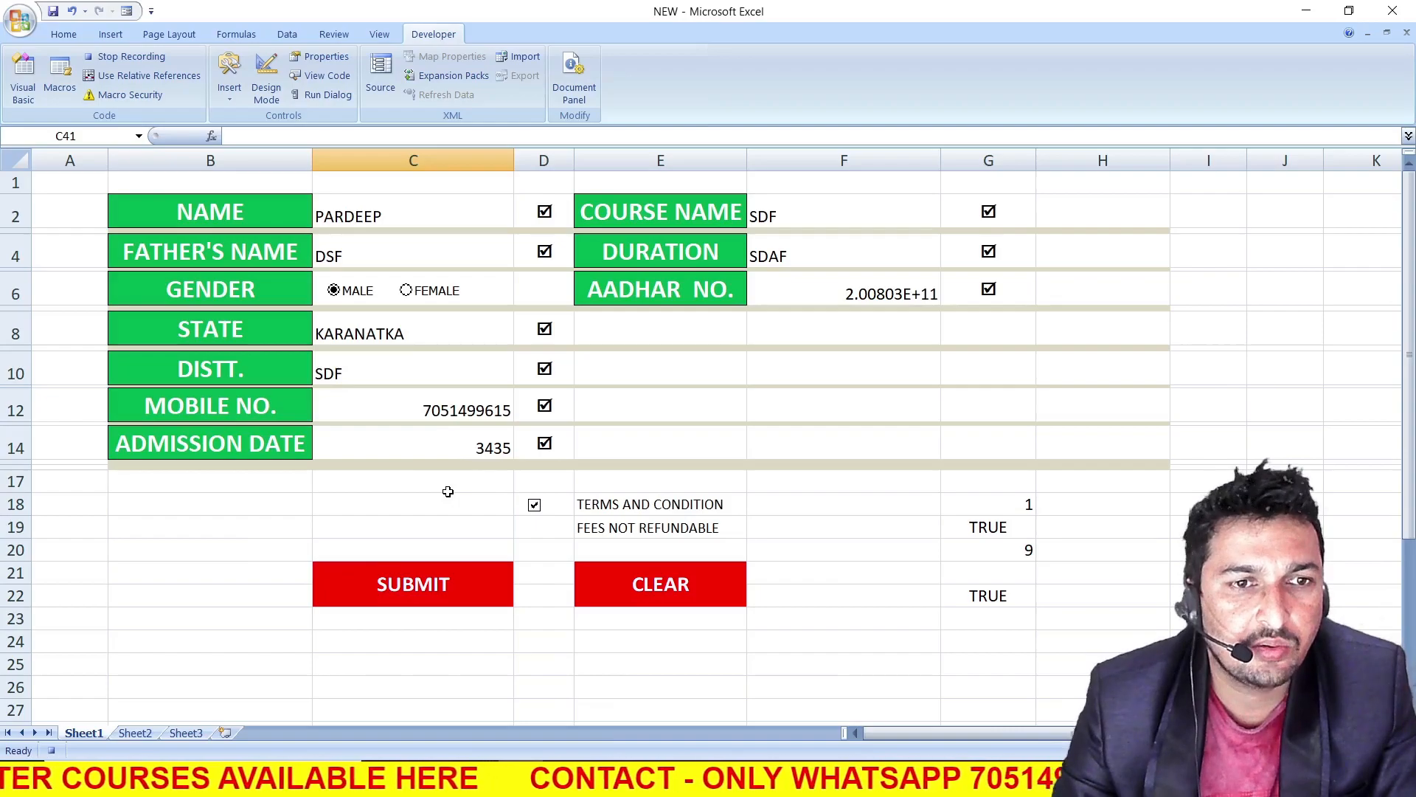
scroll(442, 494, "down", 5)
left_click_drag(144, 670, 1128, 667)
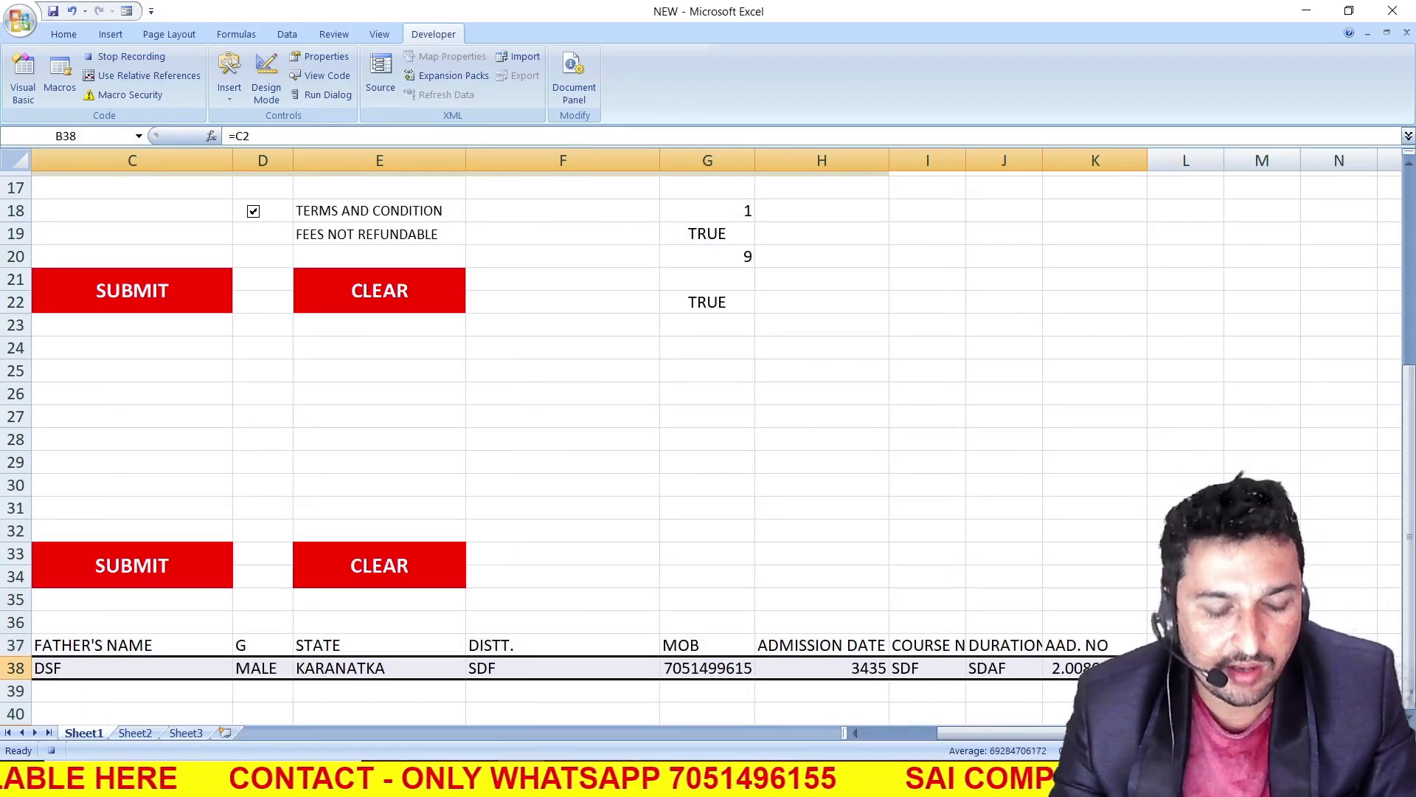
key("ctrl+c")
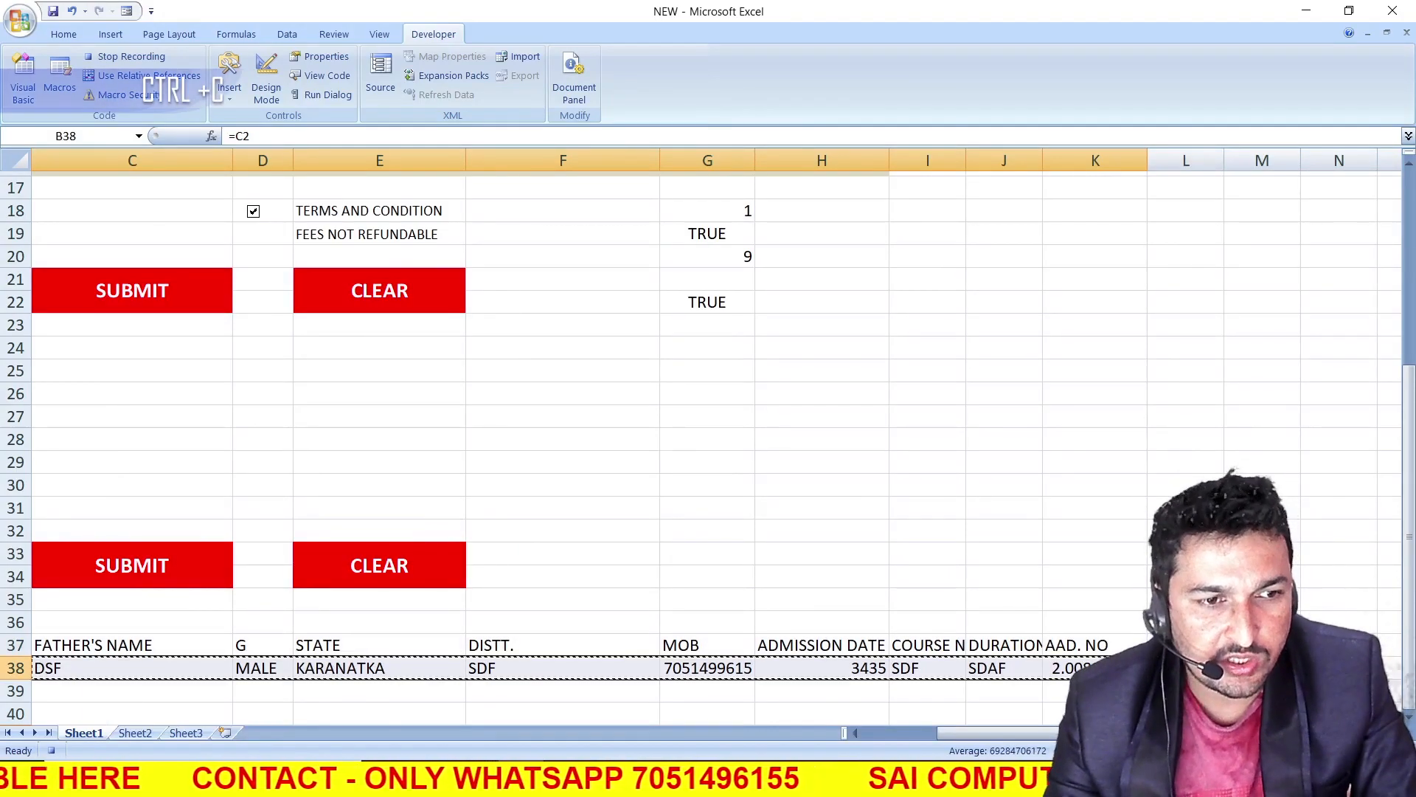
On Sheet2, move from L1 to the last row, across to column A and up to its last filled cell
left_click(137, 735)
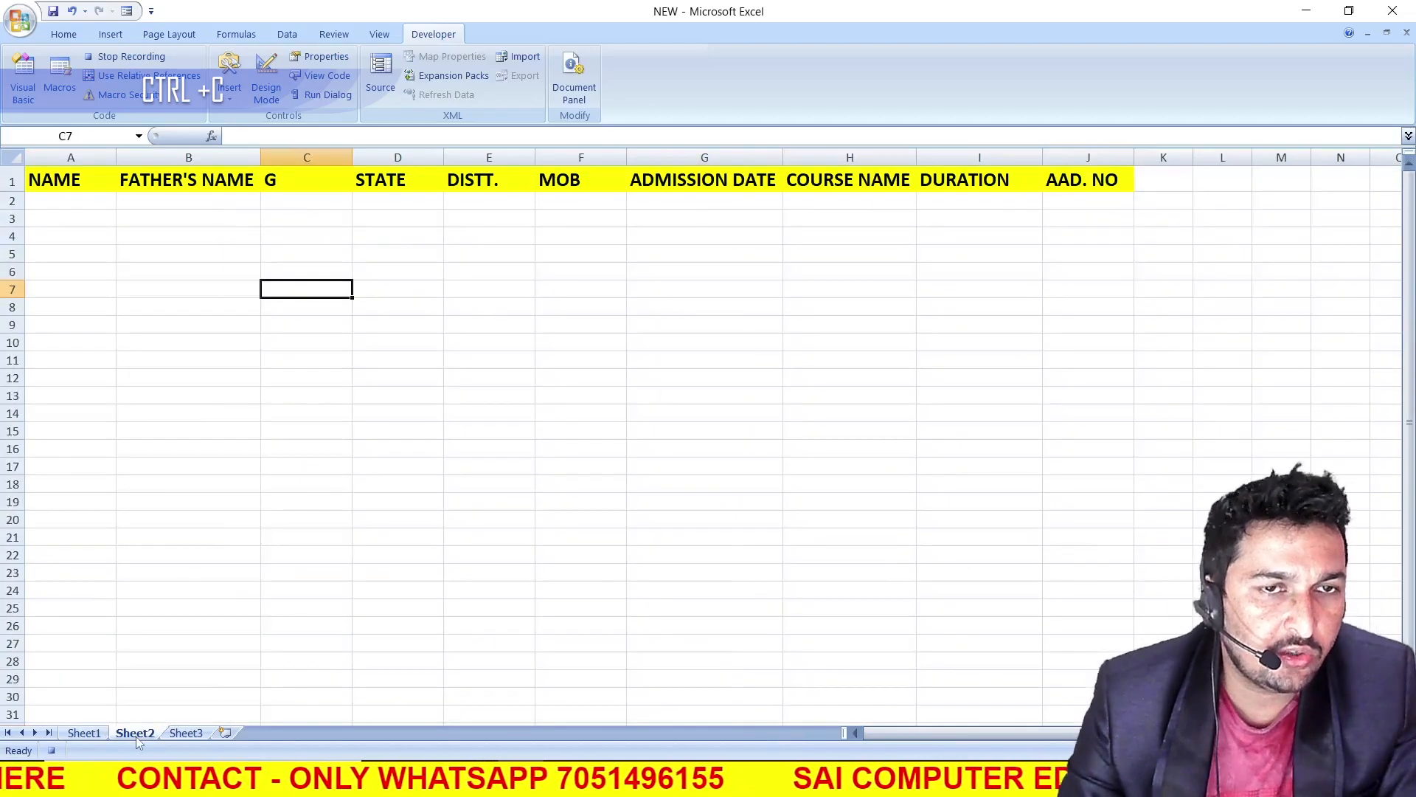
left_click(1206, 181)
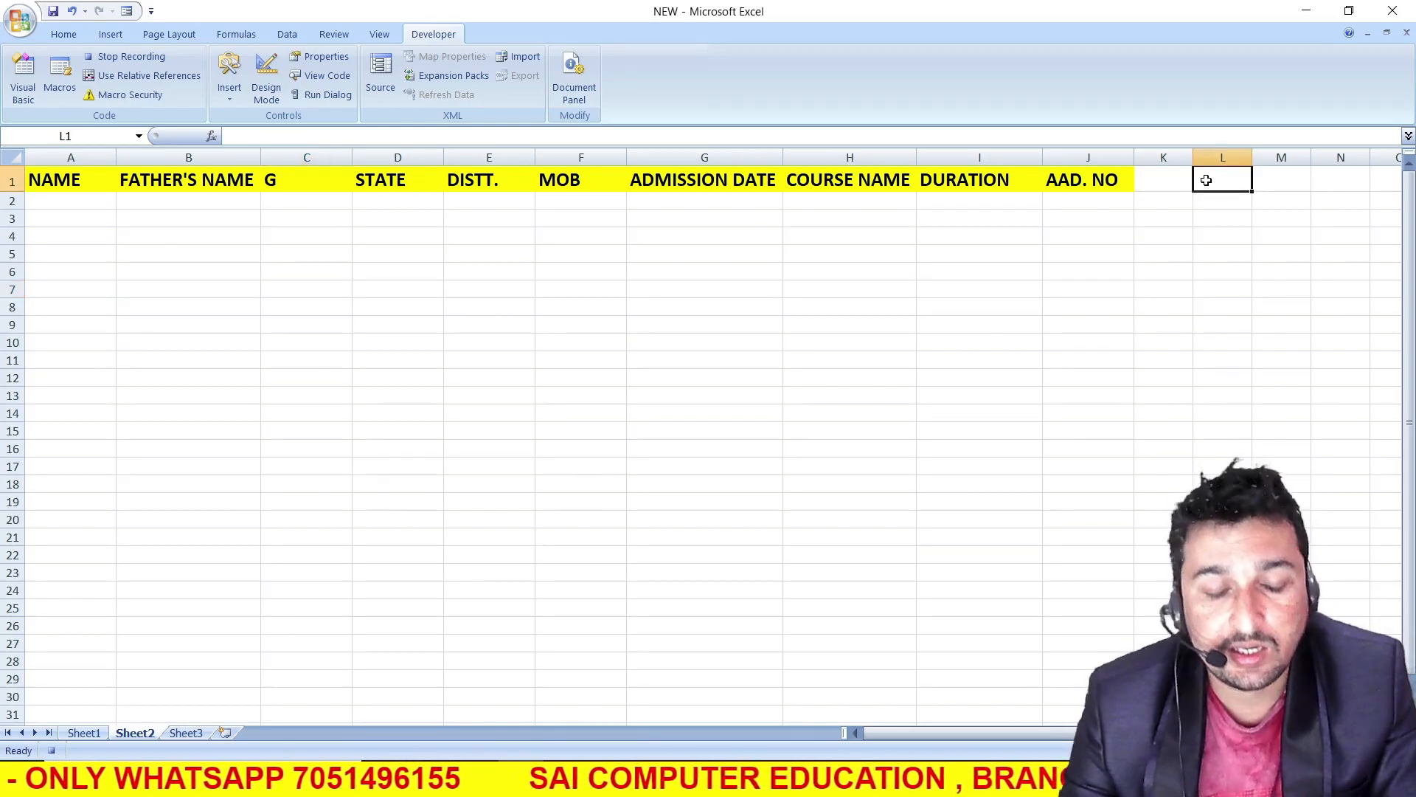
key("ctrl+Down")
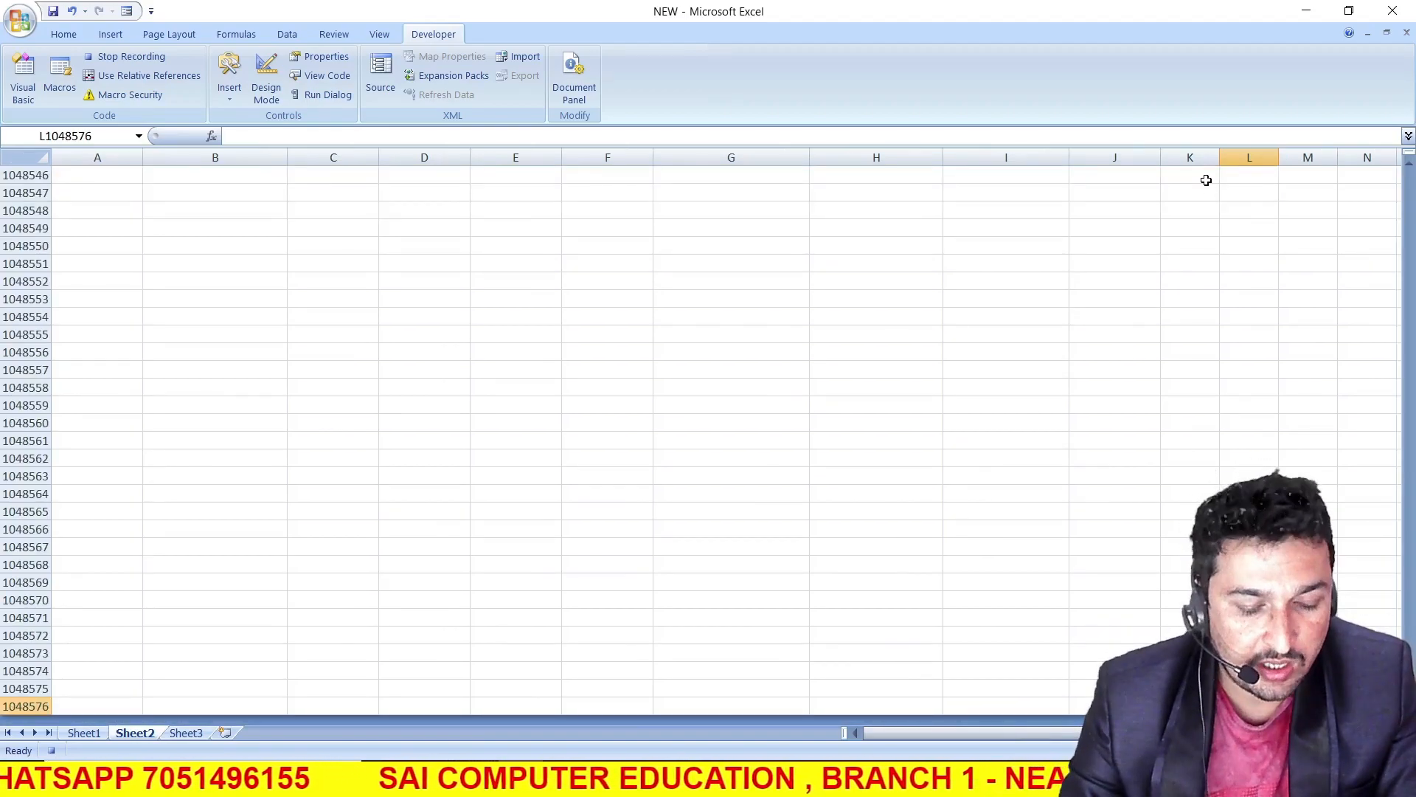
key("ctrl+Left")
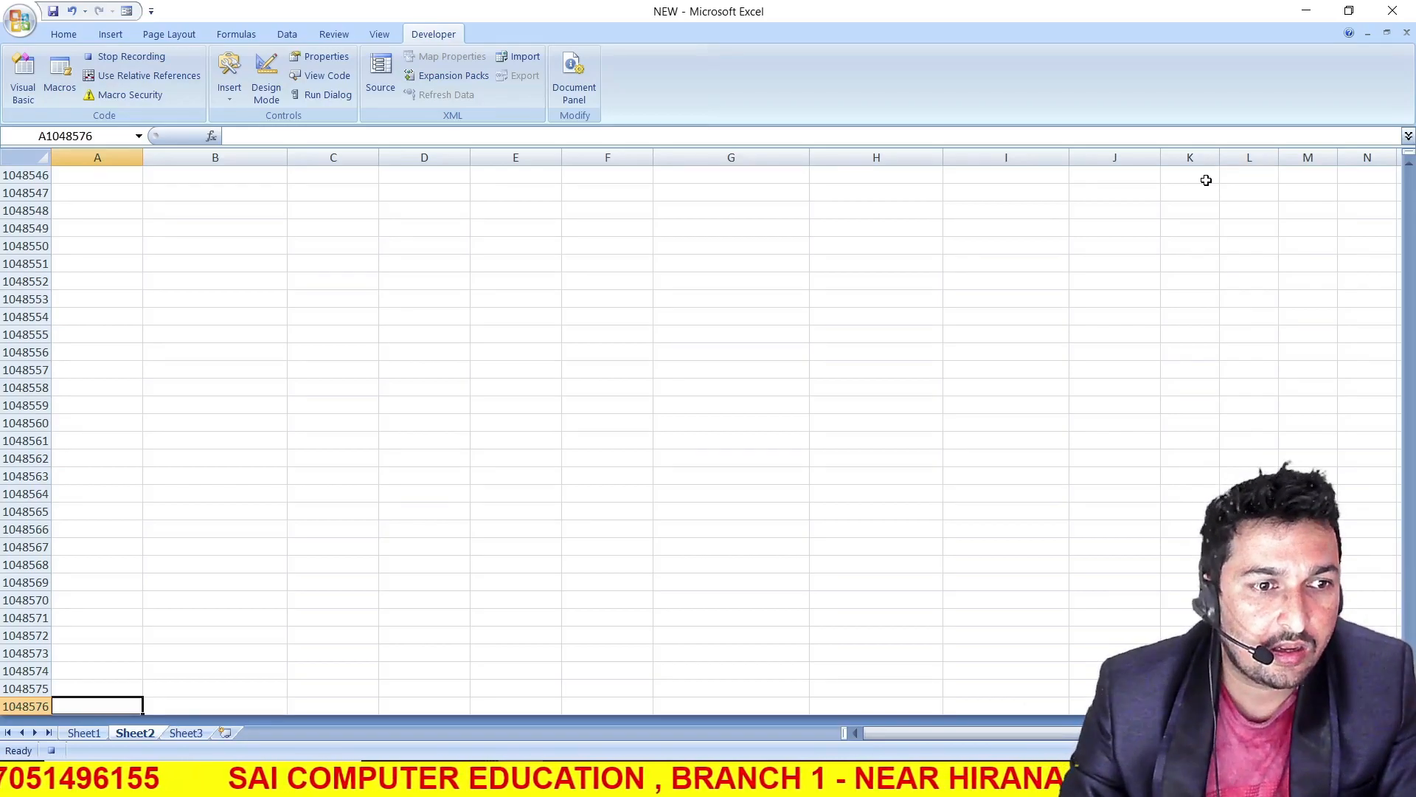
key("ctrl+Up")
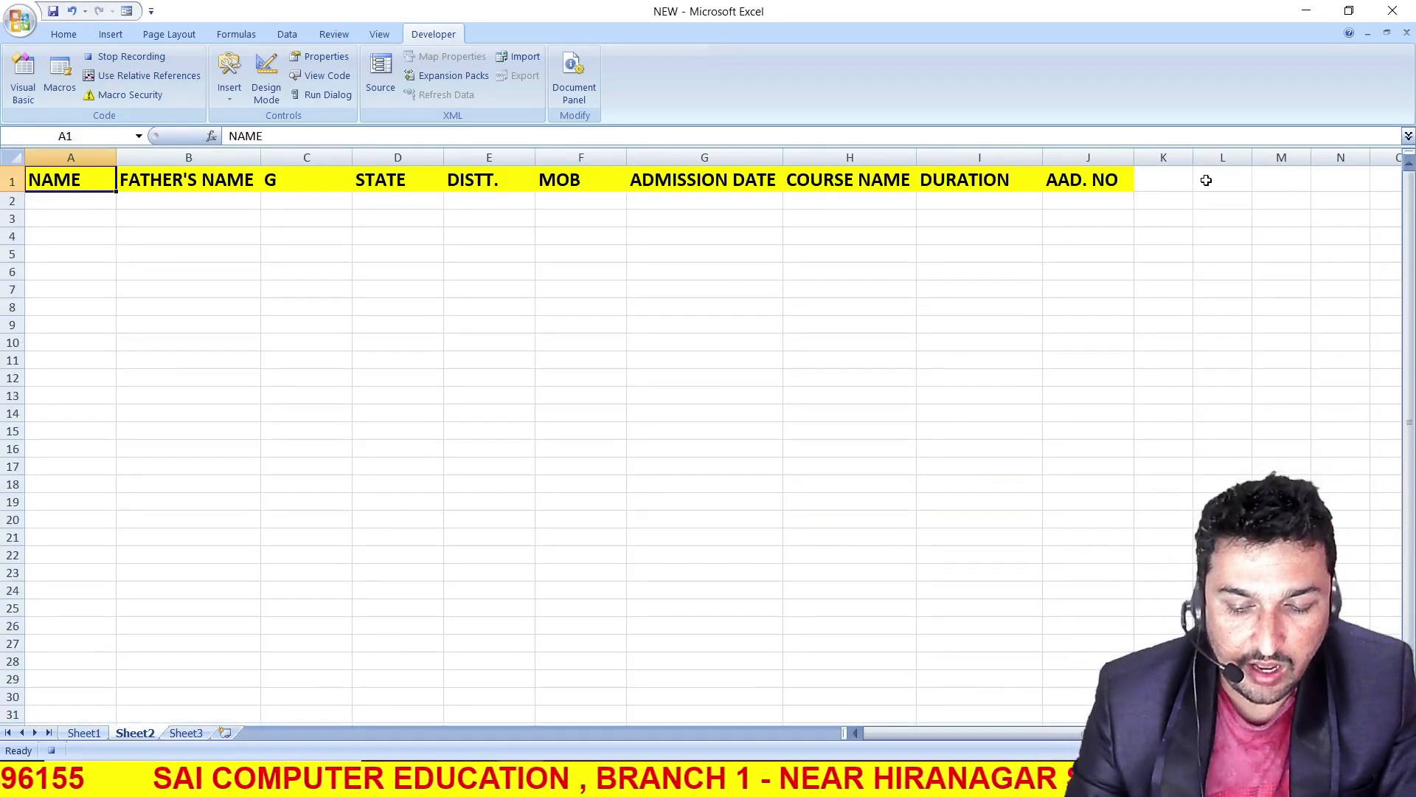
With relative references turned on, paste the copied record as values only into A2, one cell below the NAME heading
left_click(135, 77)
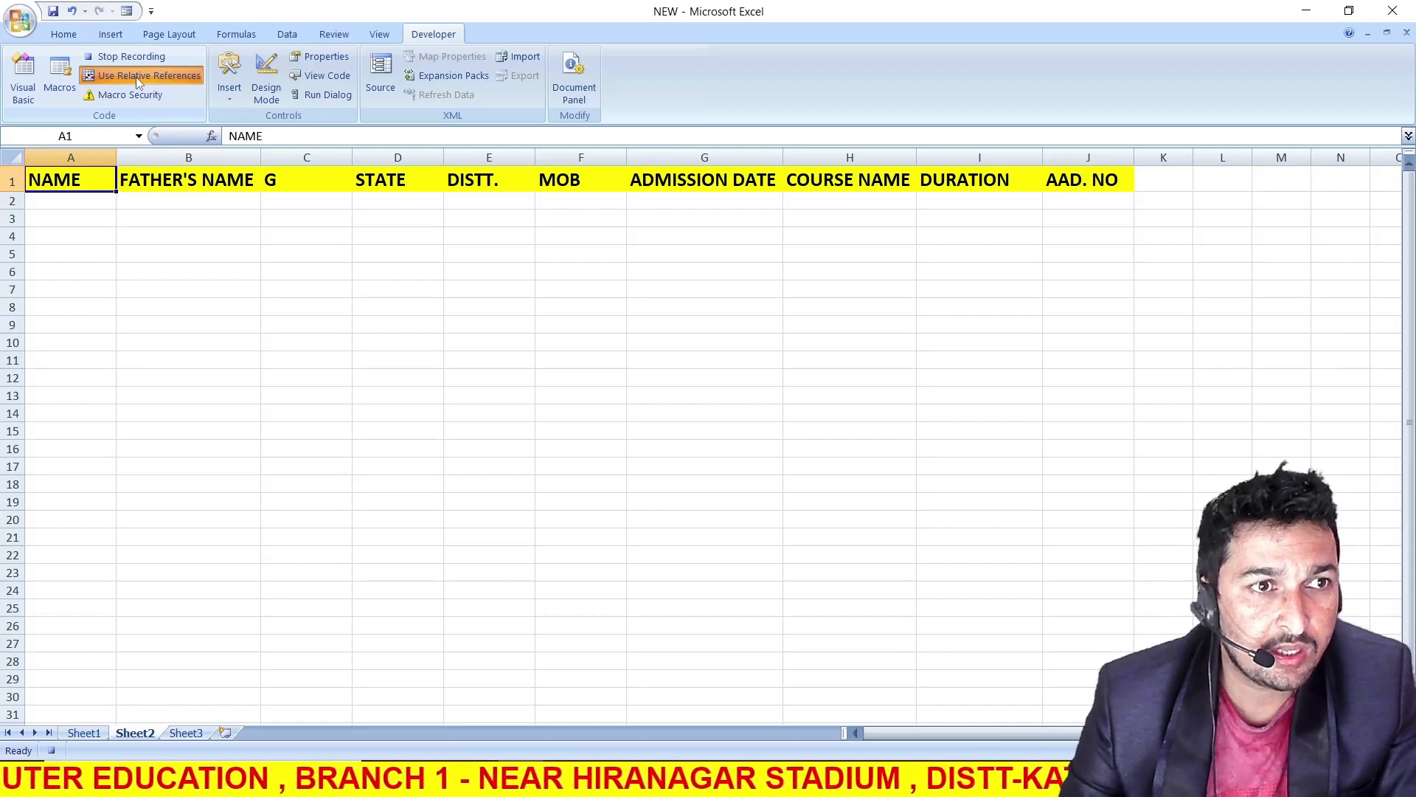
key("Down")
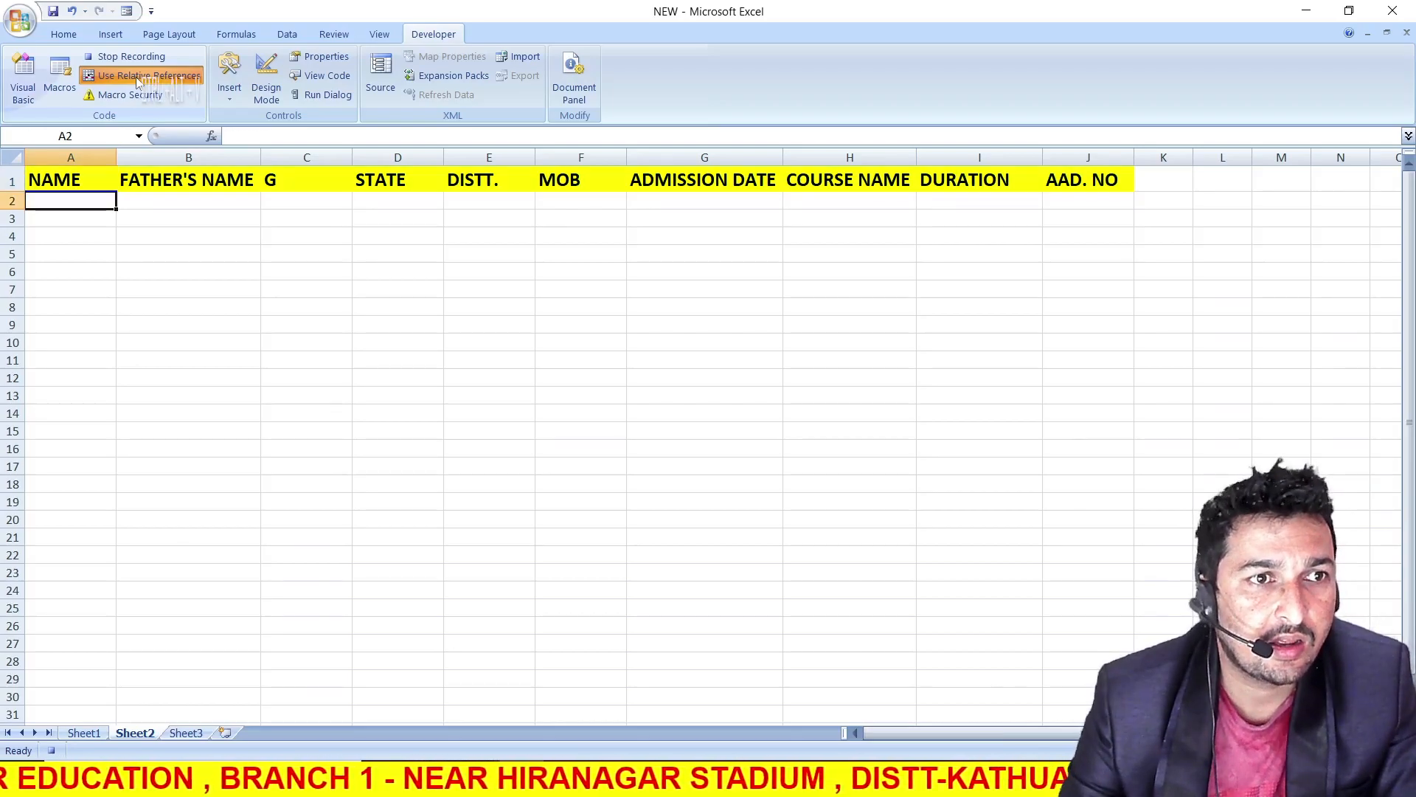
key("ctrl+alt+v")
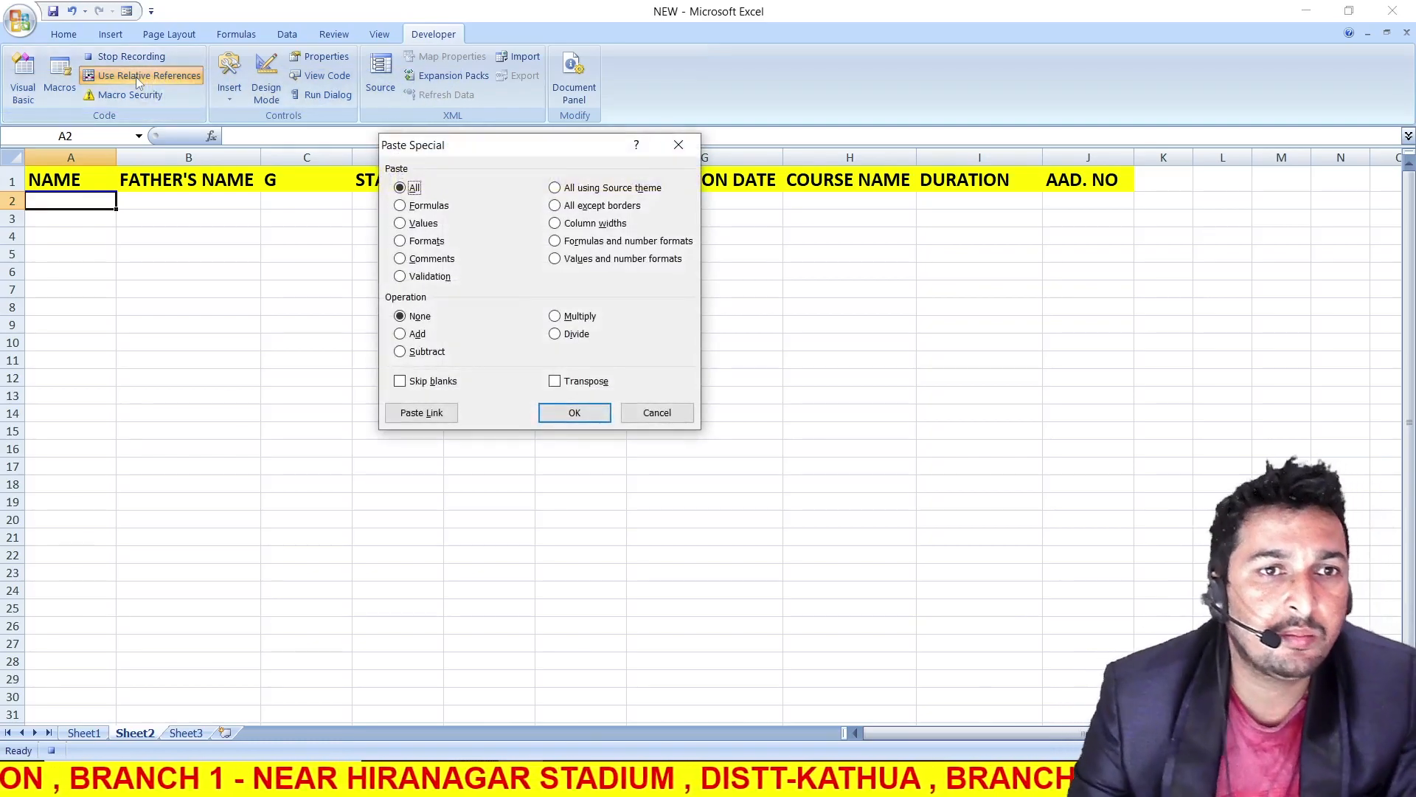
left_click_drag(459, 147, 468, 141)
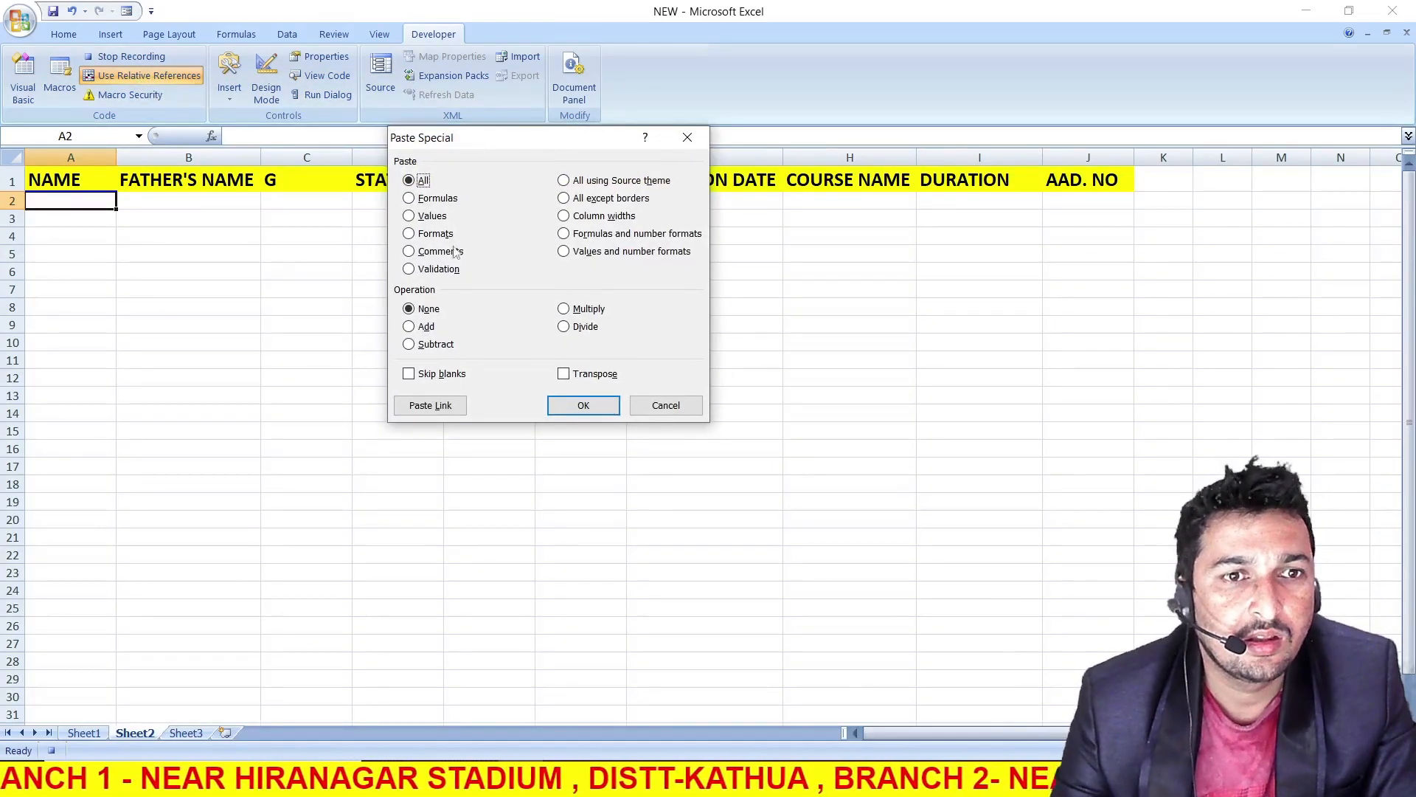
left_click(411, 216)
left_click(583, 406)
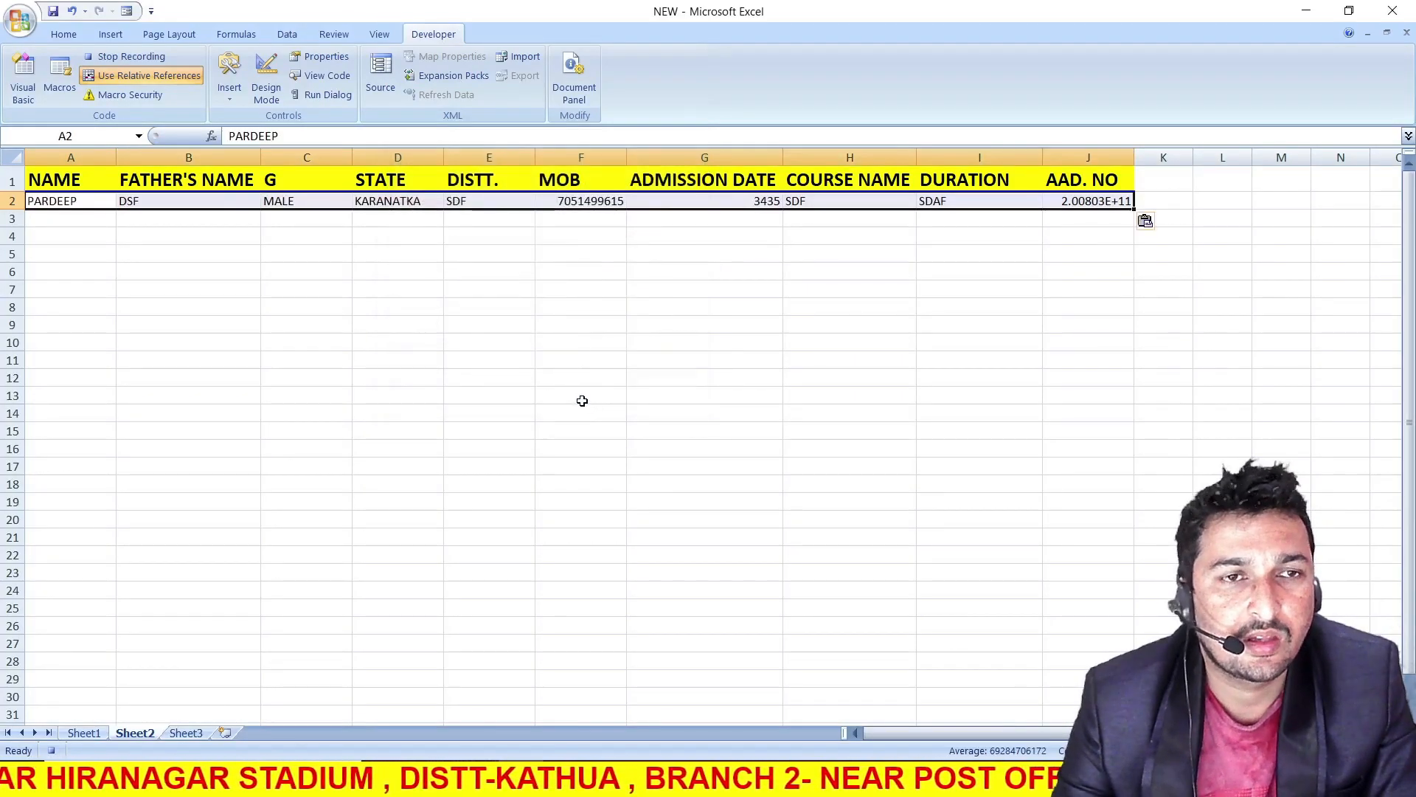
Centre the headings and record in A1:J2 horizontally and vertically, and apply all borders to them
left_click_drag(78, 175, 1046, 204)
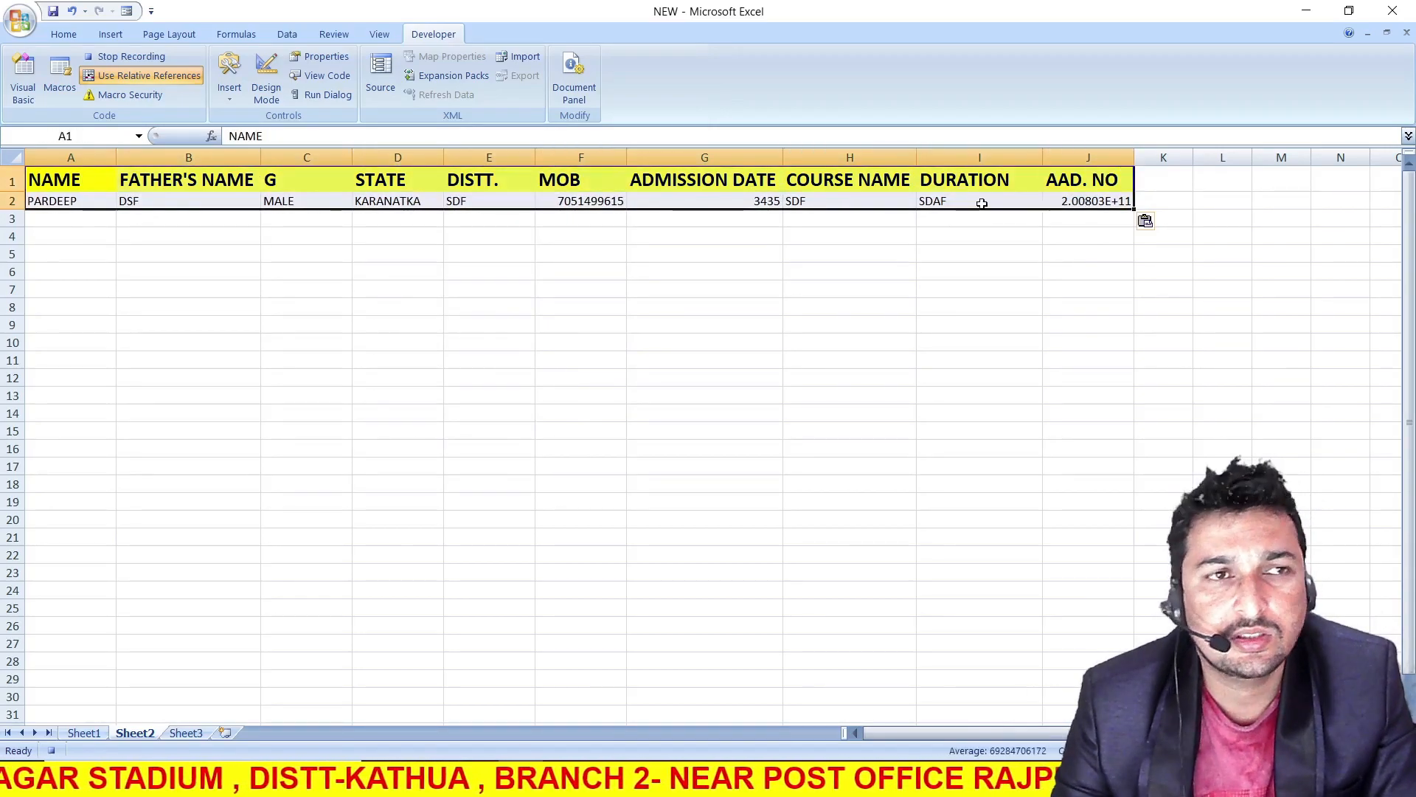
left_click(64, 34)
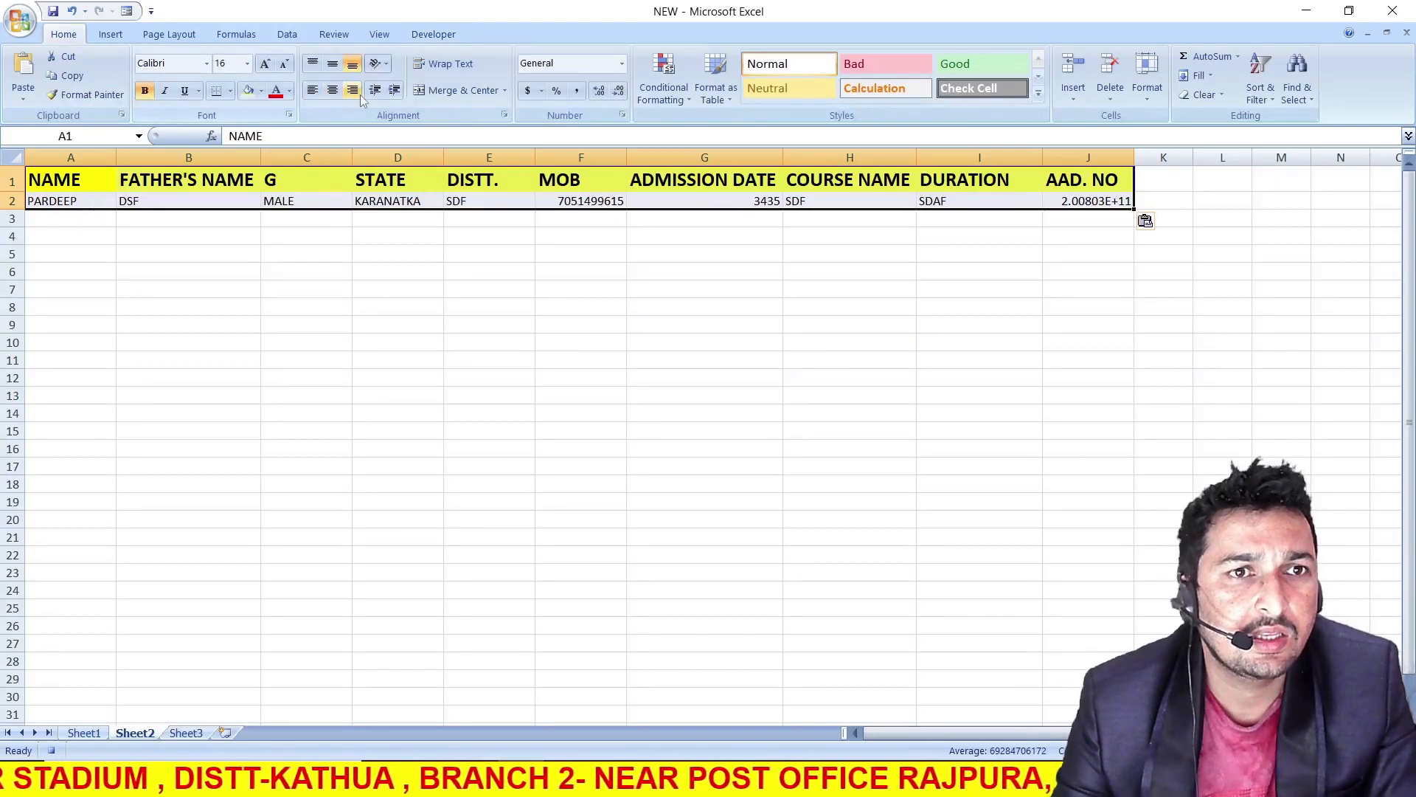
left_click(332, 89)
left_click(339, 67)
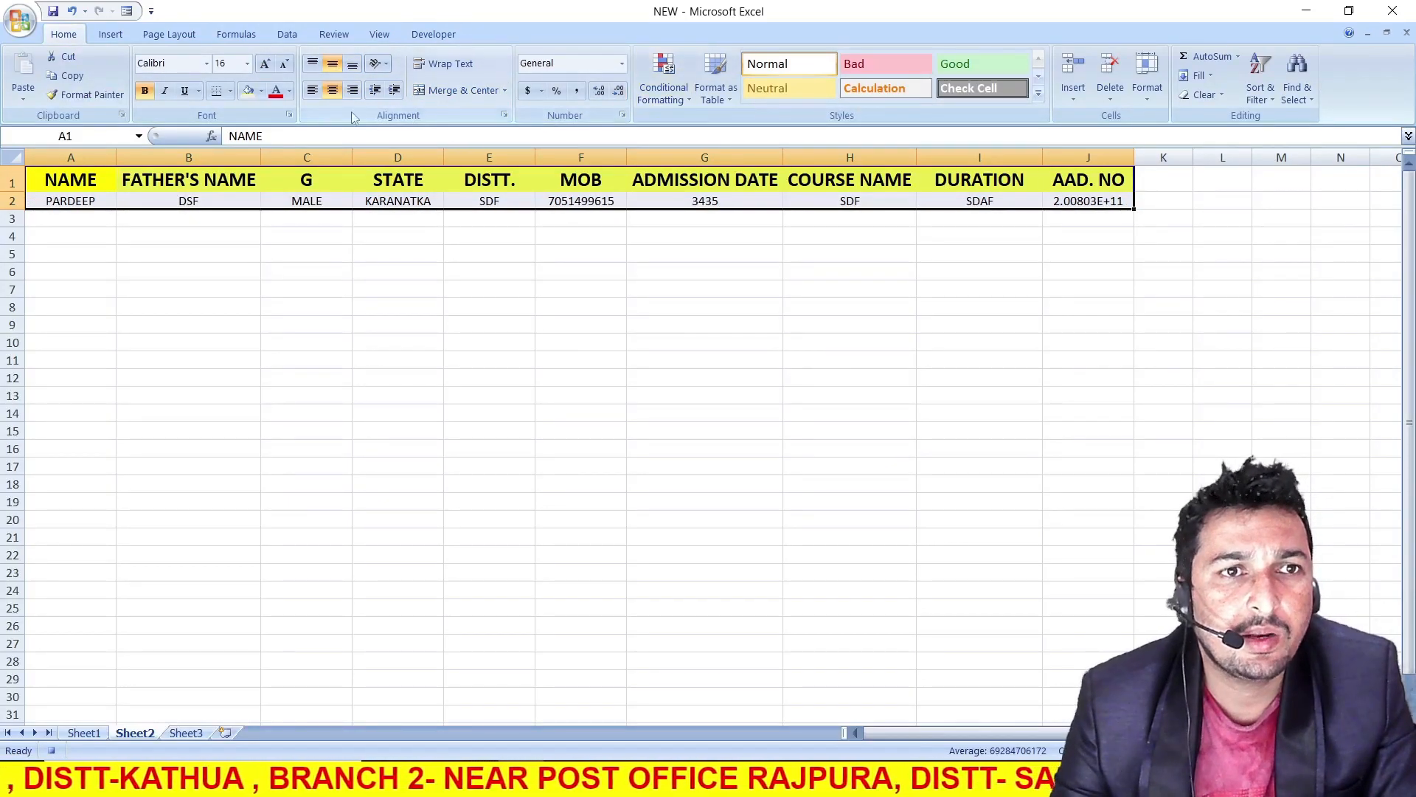
left_click(230, 90)
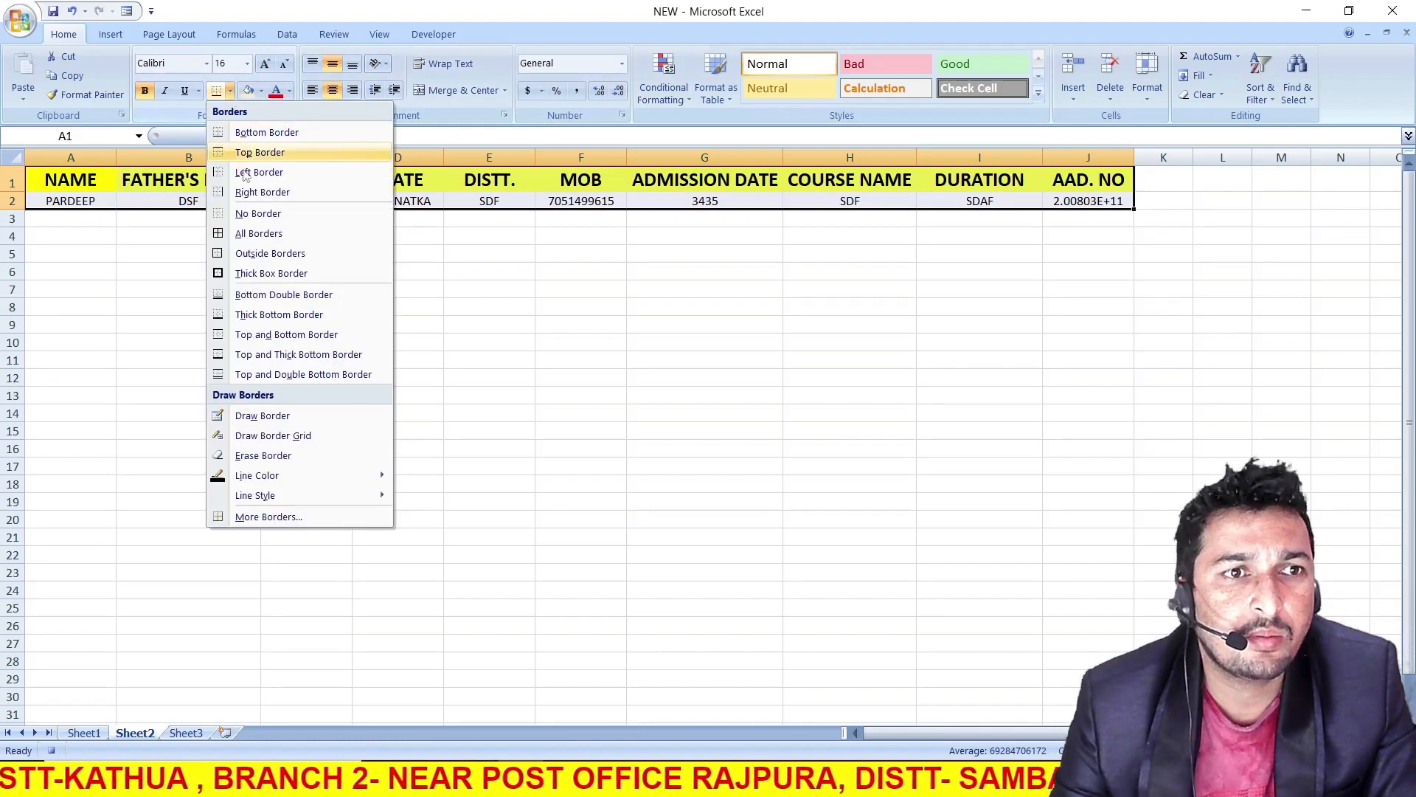
left_click(254, 233)
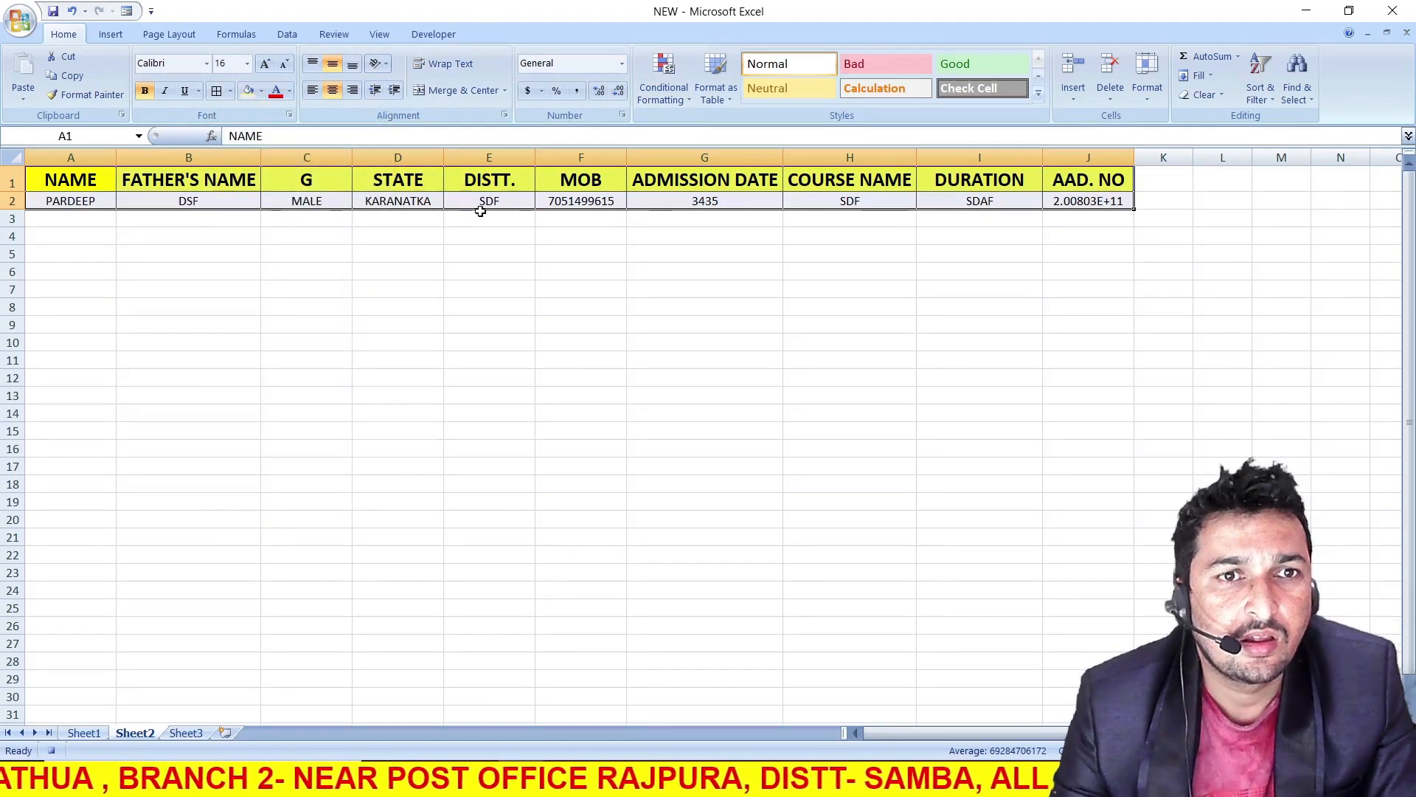
Format the admission date in G2 as Short Date and select the empty cell K2
left_click(671, 203)
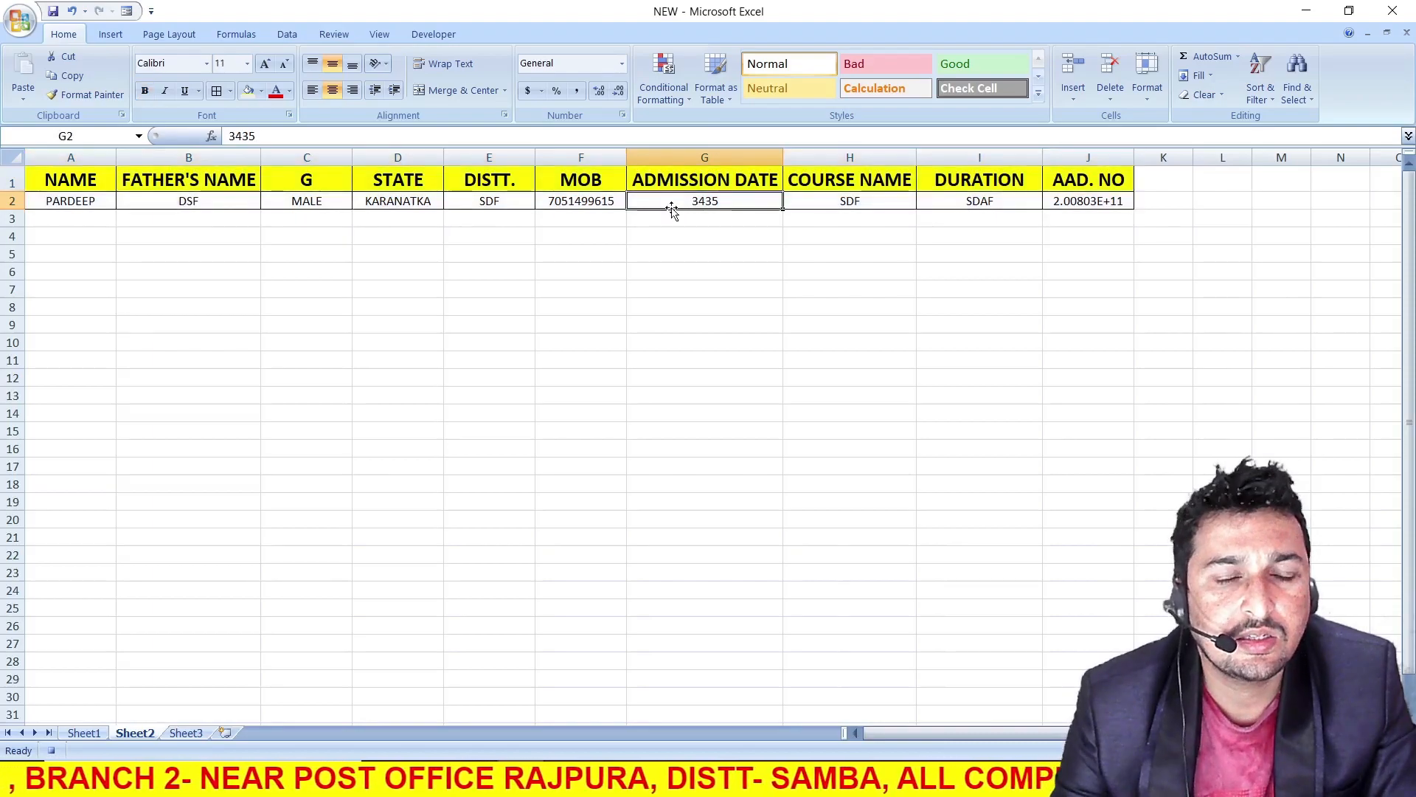
left_click(622, 63)
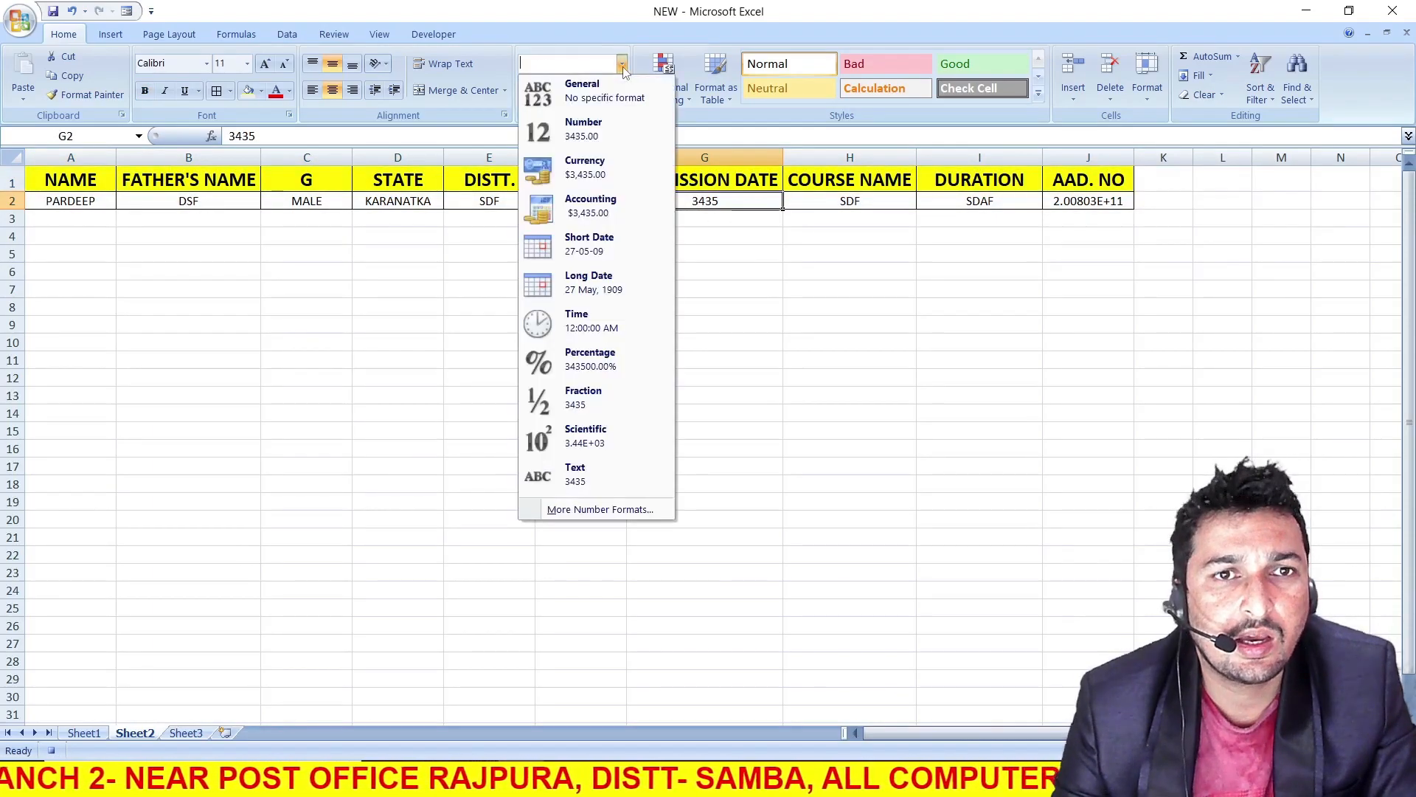
left_click(590, 240)
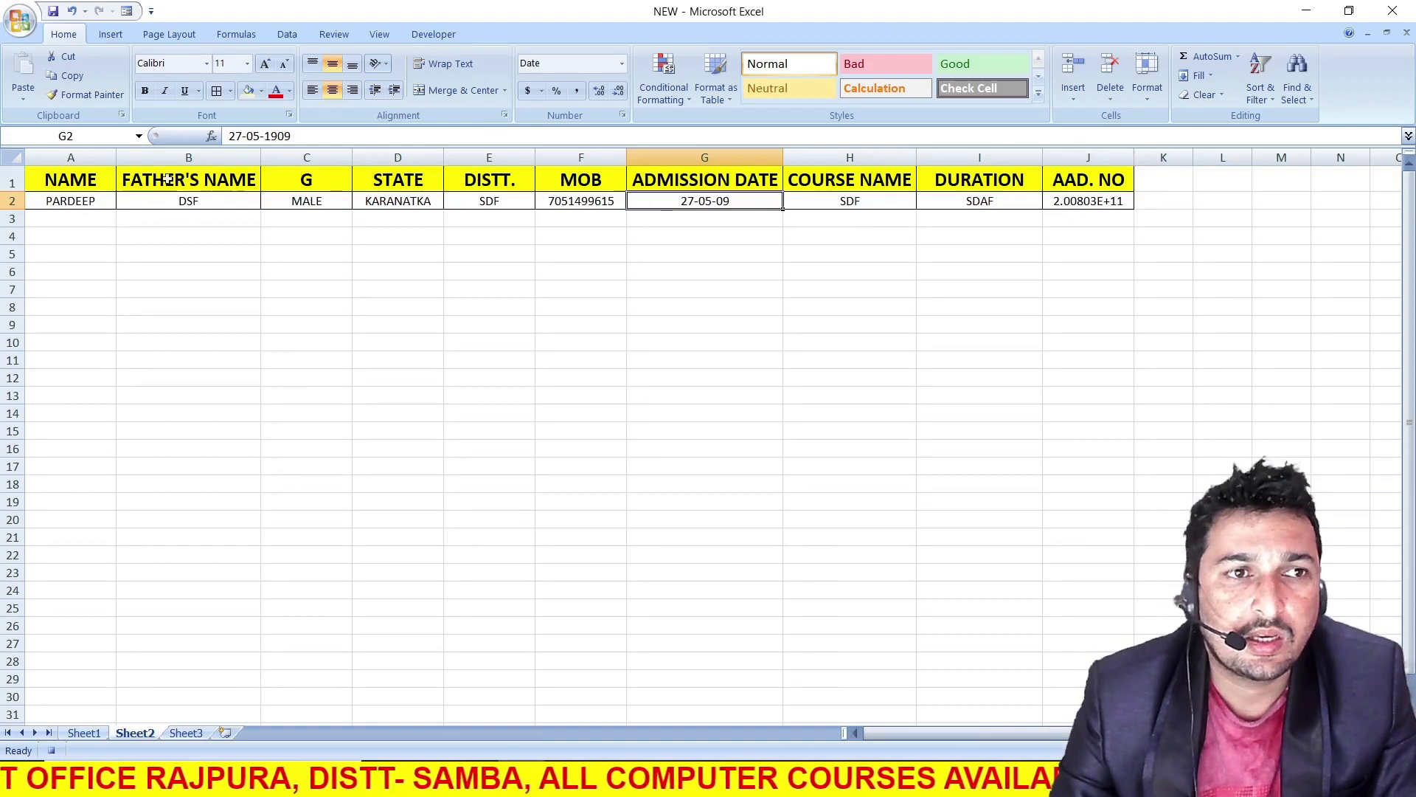
left_click(1182, 200)
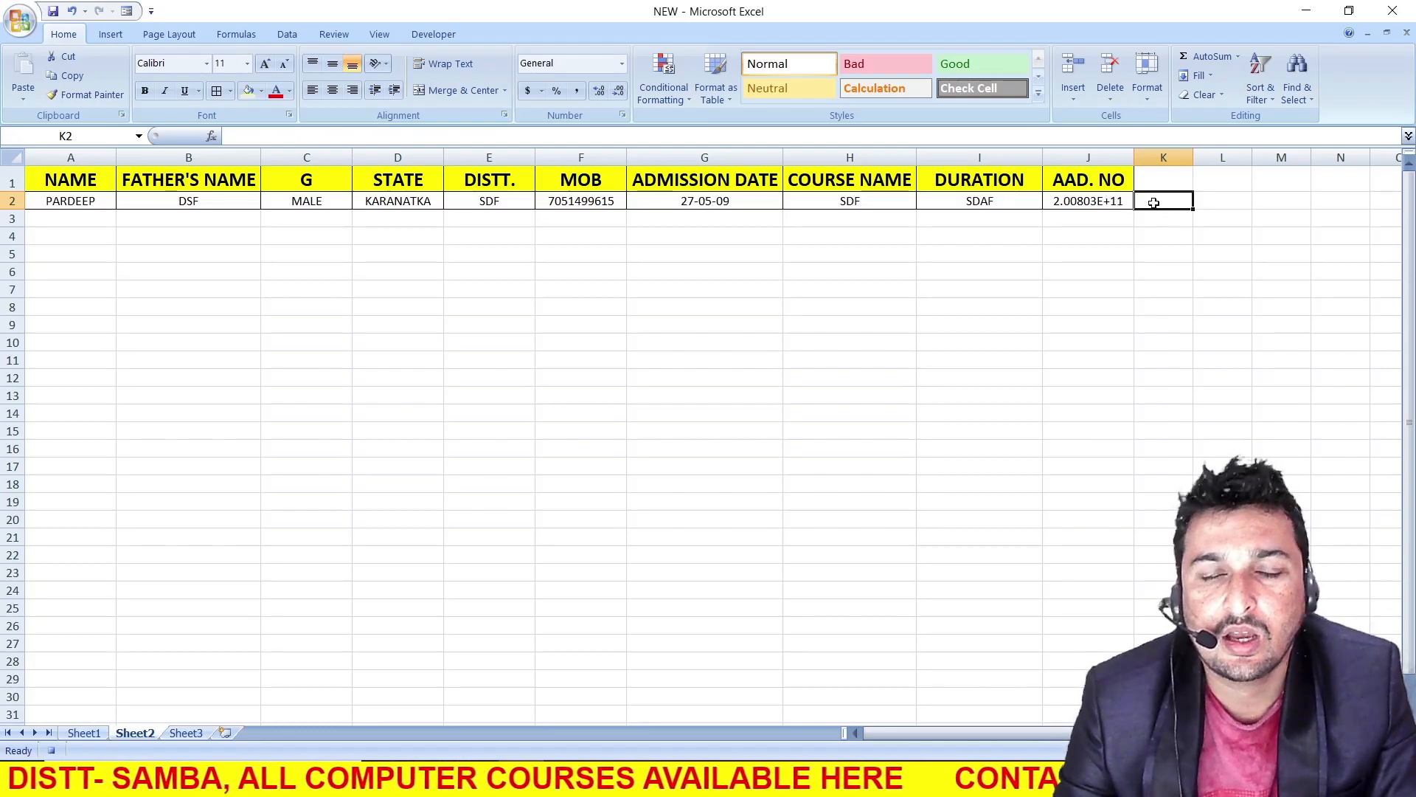
Turn off relative references for the macro recording and go back to the admission form on Sheet1
left_click(428, 34)
left_click(116, 77)
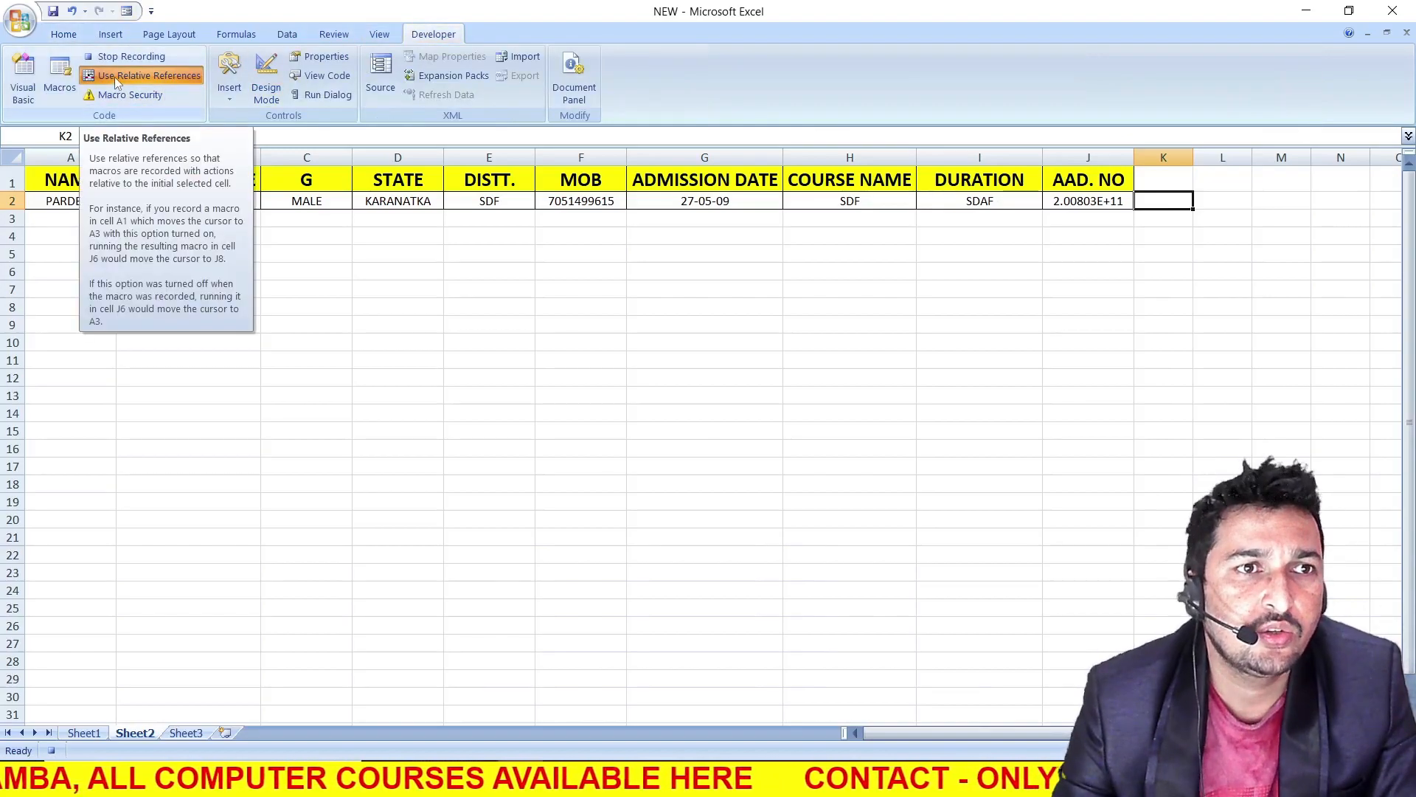
left_click(121, 77)
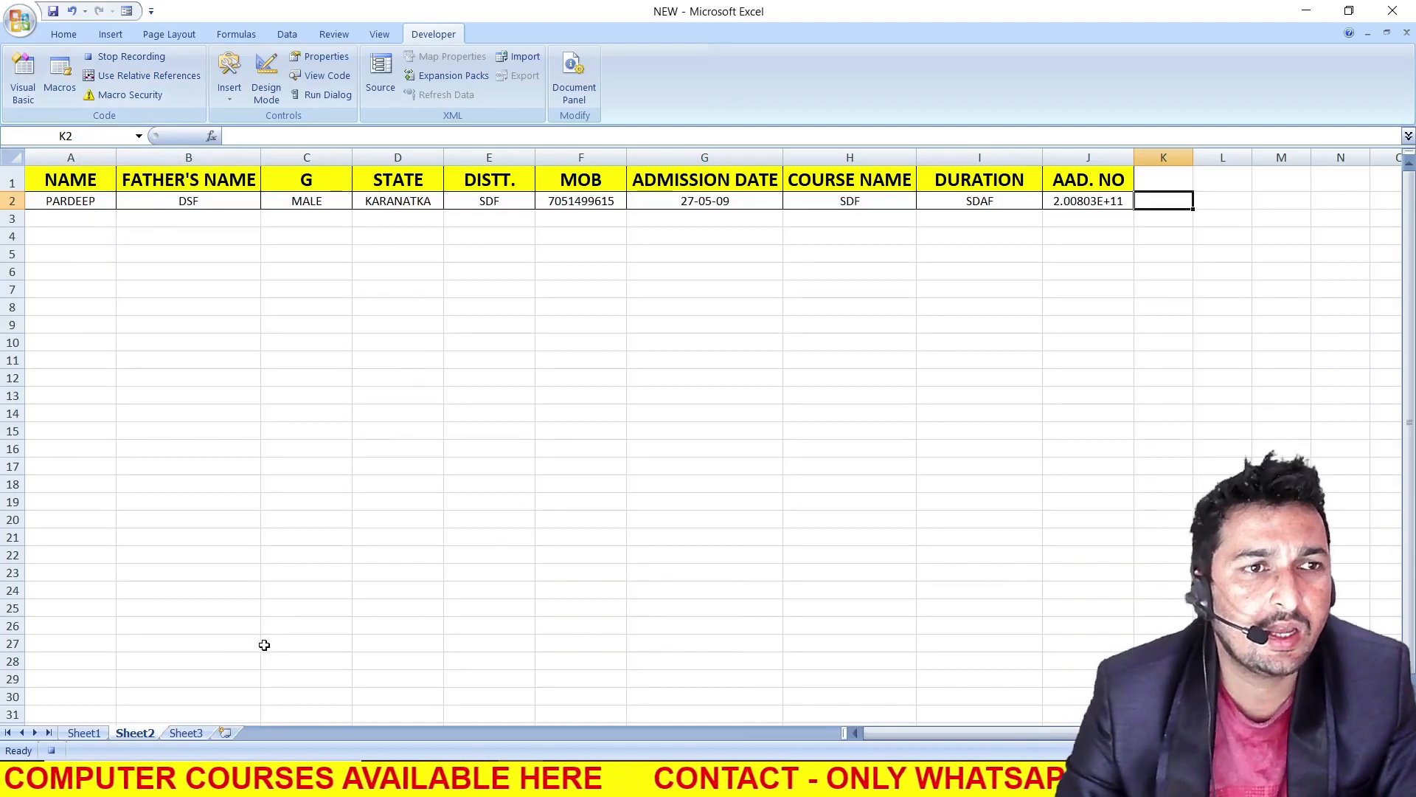
key("ctrl+Page_Up")
scroll(266, 593, "up", 5)
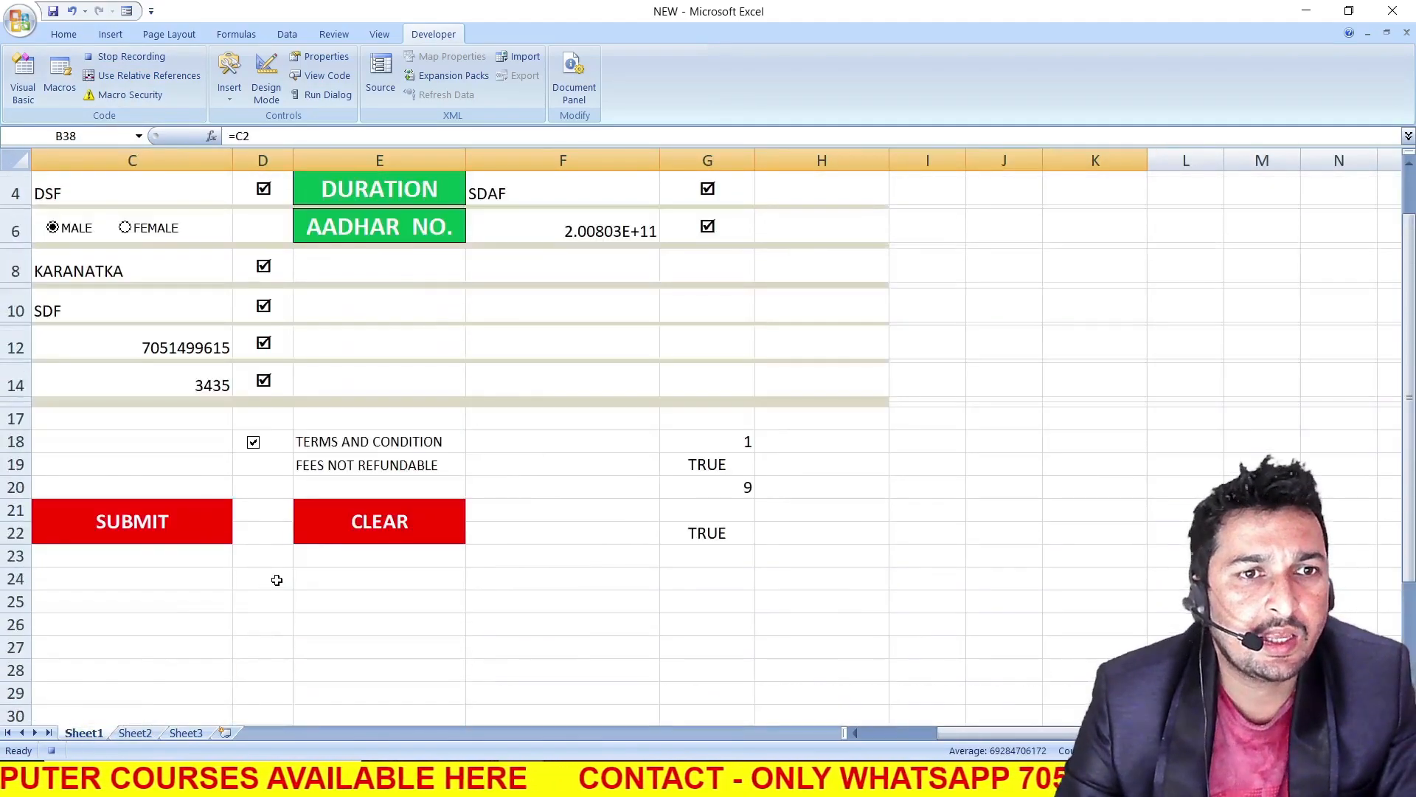
left_click_drag(976, 732, 895, 745)
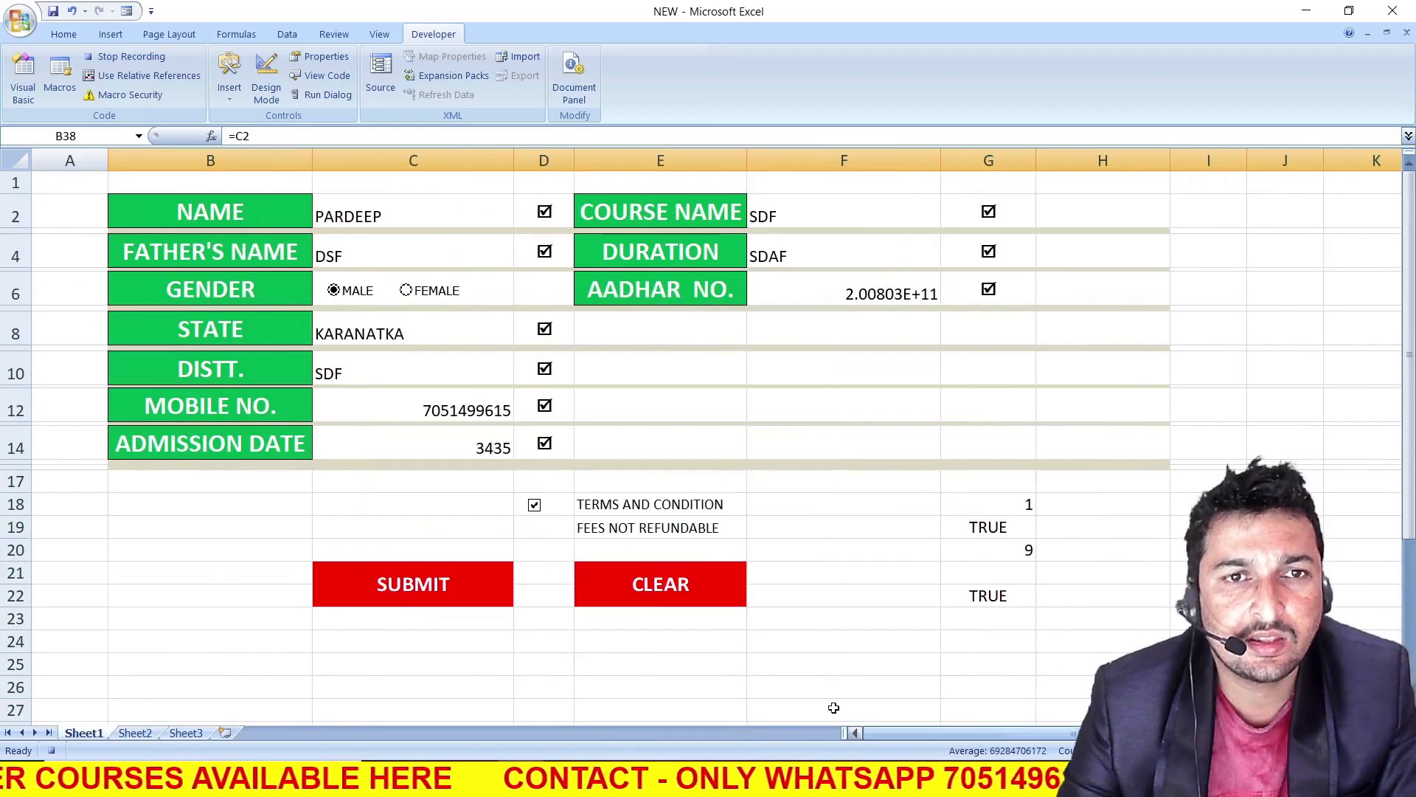
Delete all form entries in C2, C4, C8, C10, C12, C14, F2, F4 and F6 together
left_click(405, 210)
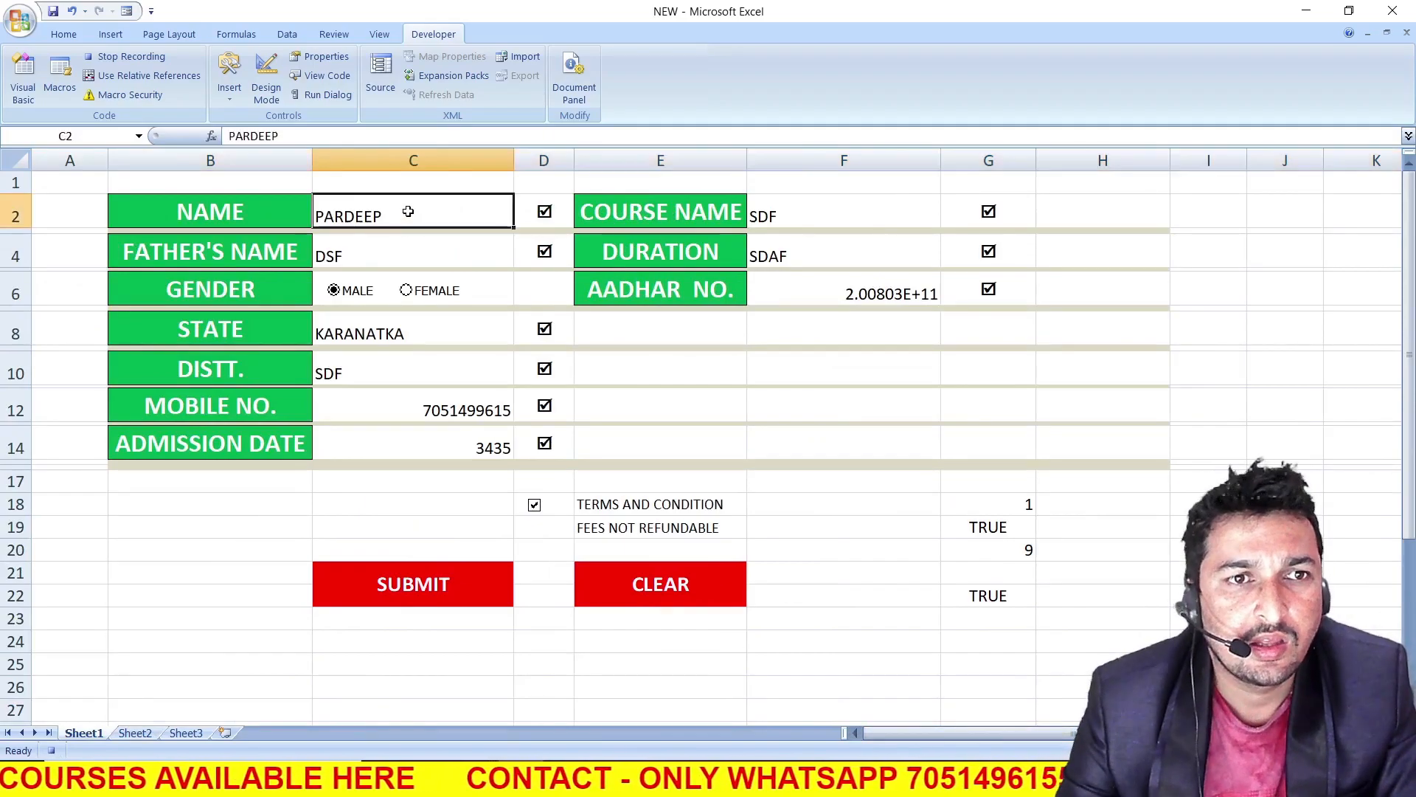
left_click(393, 247)
left_click(369, 332)
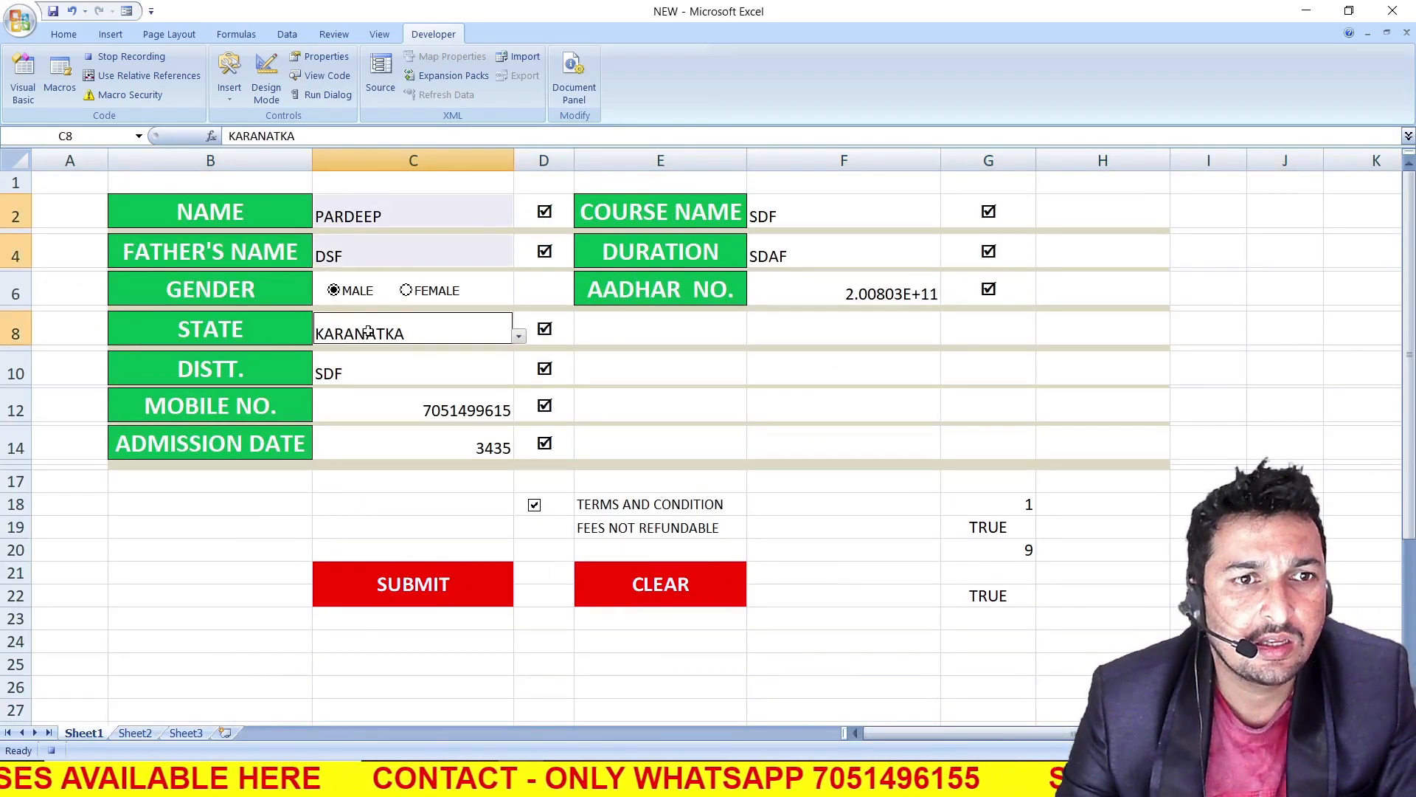
left_click(363, 373)
left_click(420, 415)
left_click_drag(421, 439, 502, 418)
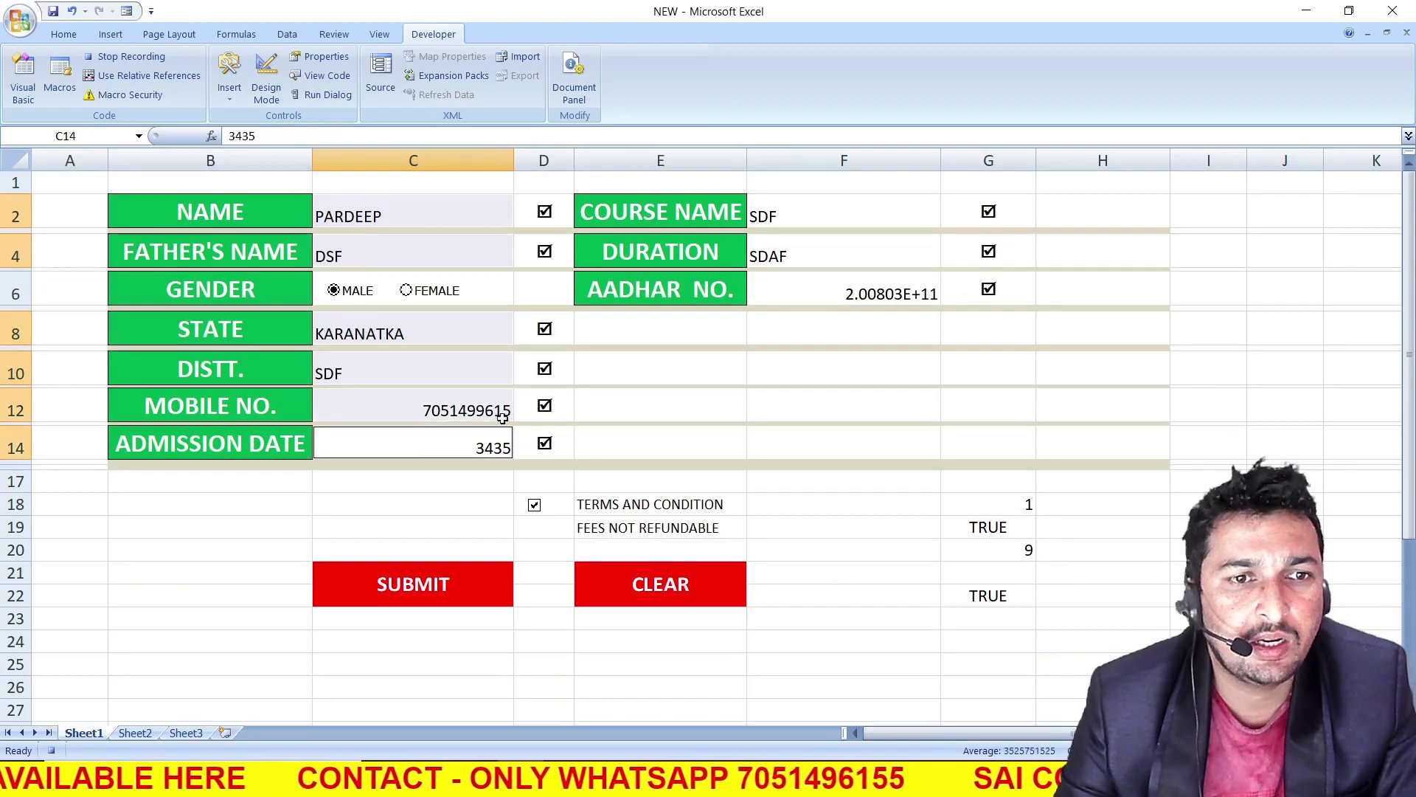
left_click(795, 216)
left_click(804, 252)
left_click(832, 293)
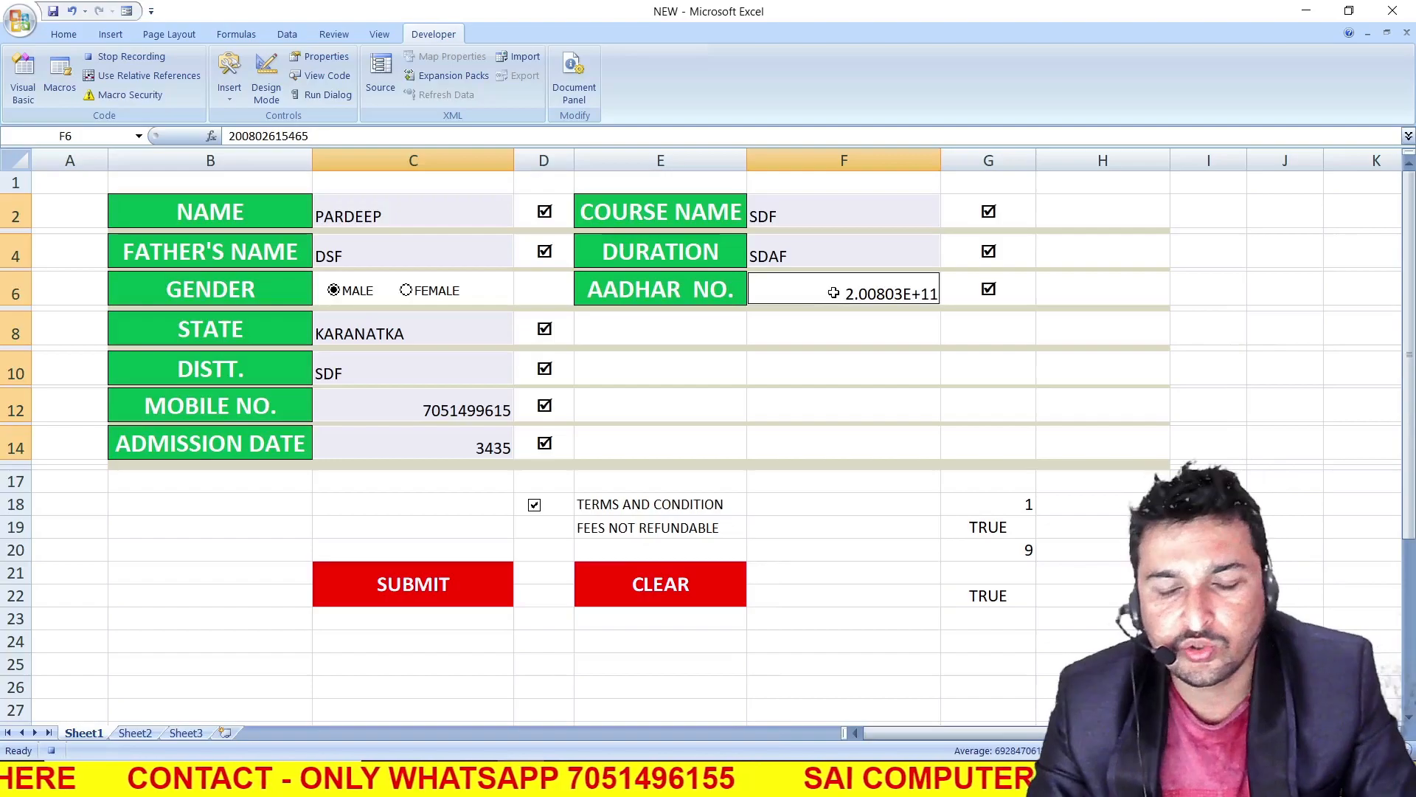
key("Delete")
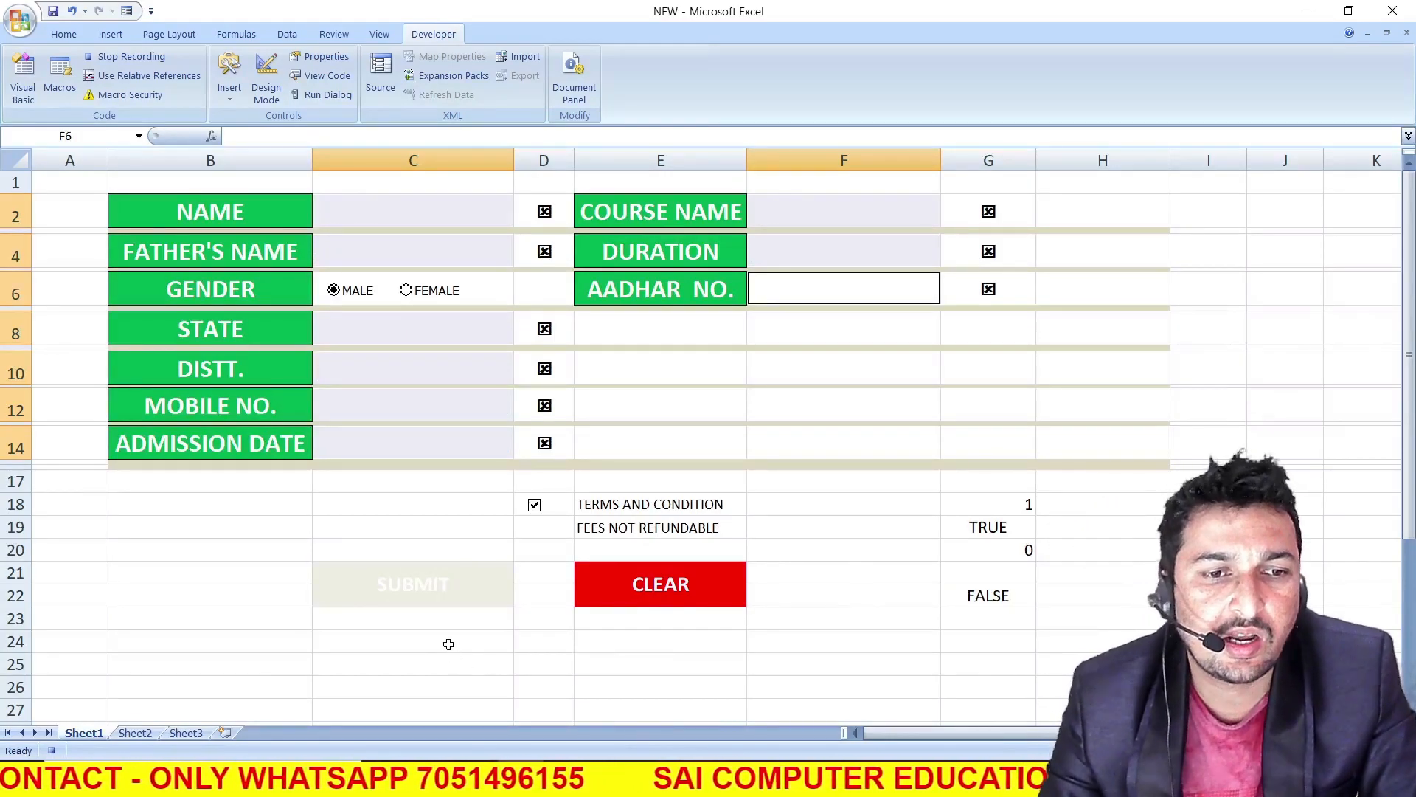
Select the empty NAME entry cell C2 and stop recording the macro, finishing on Sheet1
left_click(419, 221)
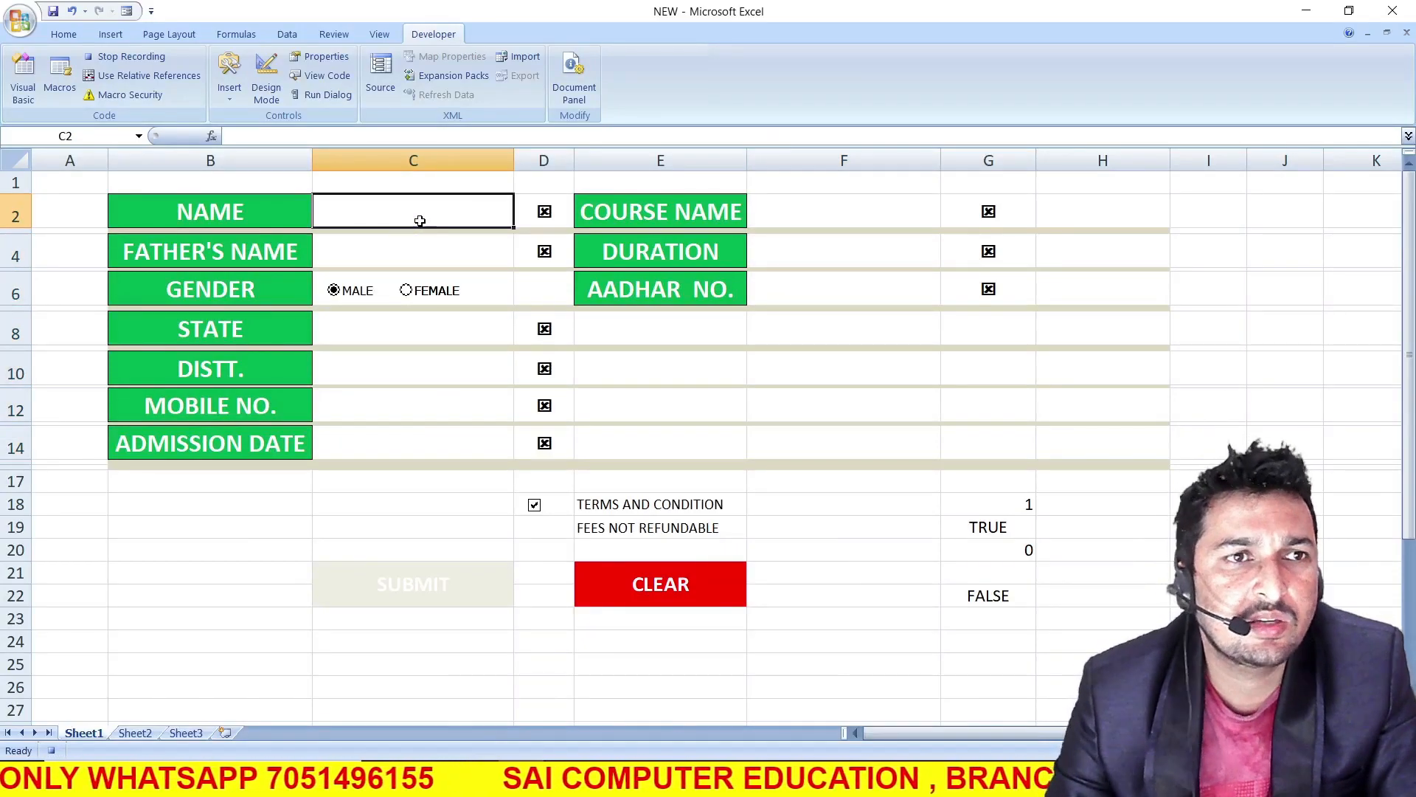
left_click(148, 60)
left_click(436, 544)
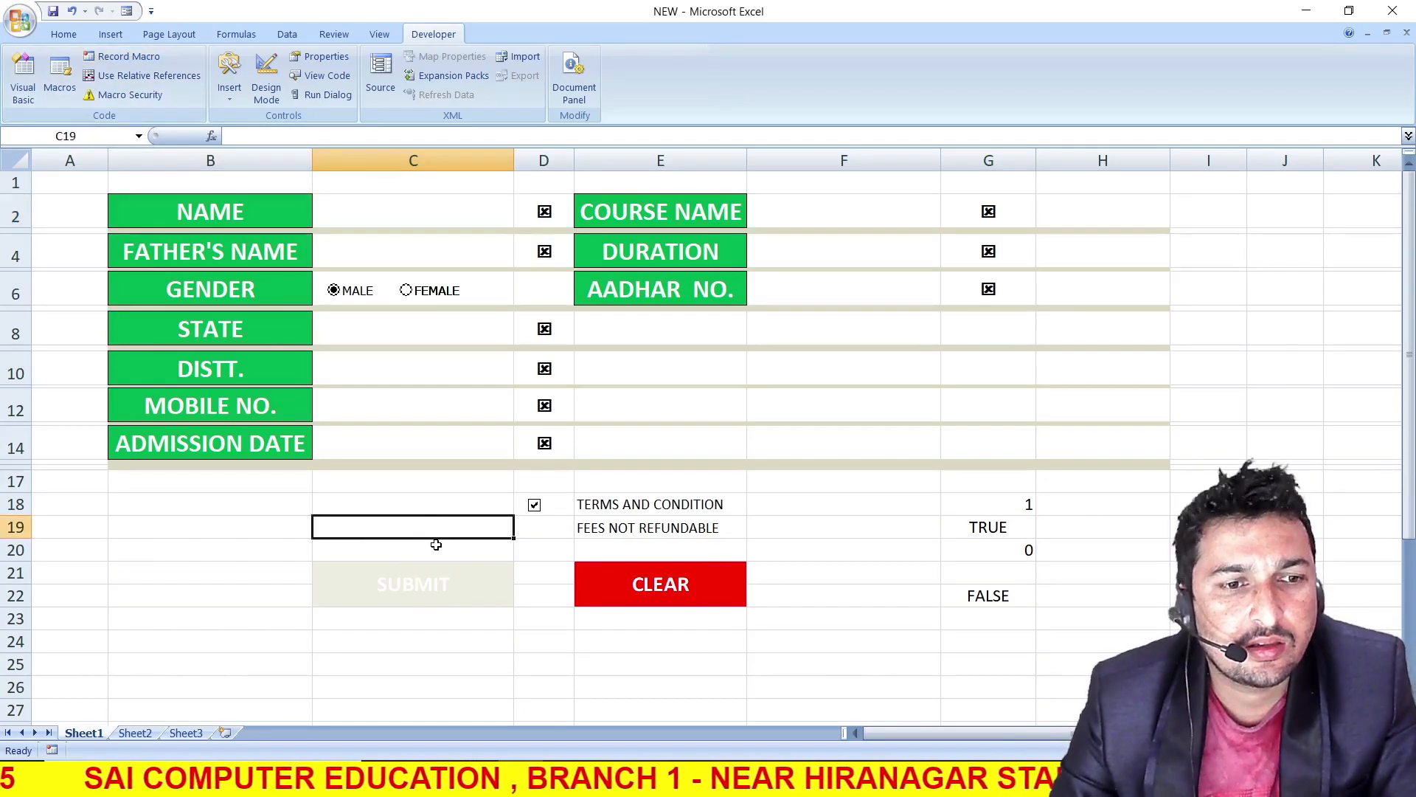
left_click(134, 733)
left_click(84, 733)
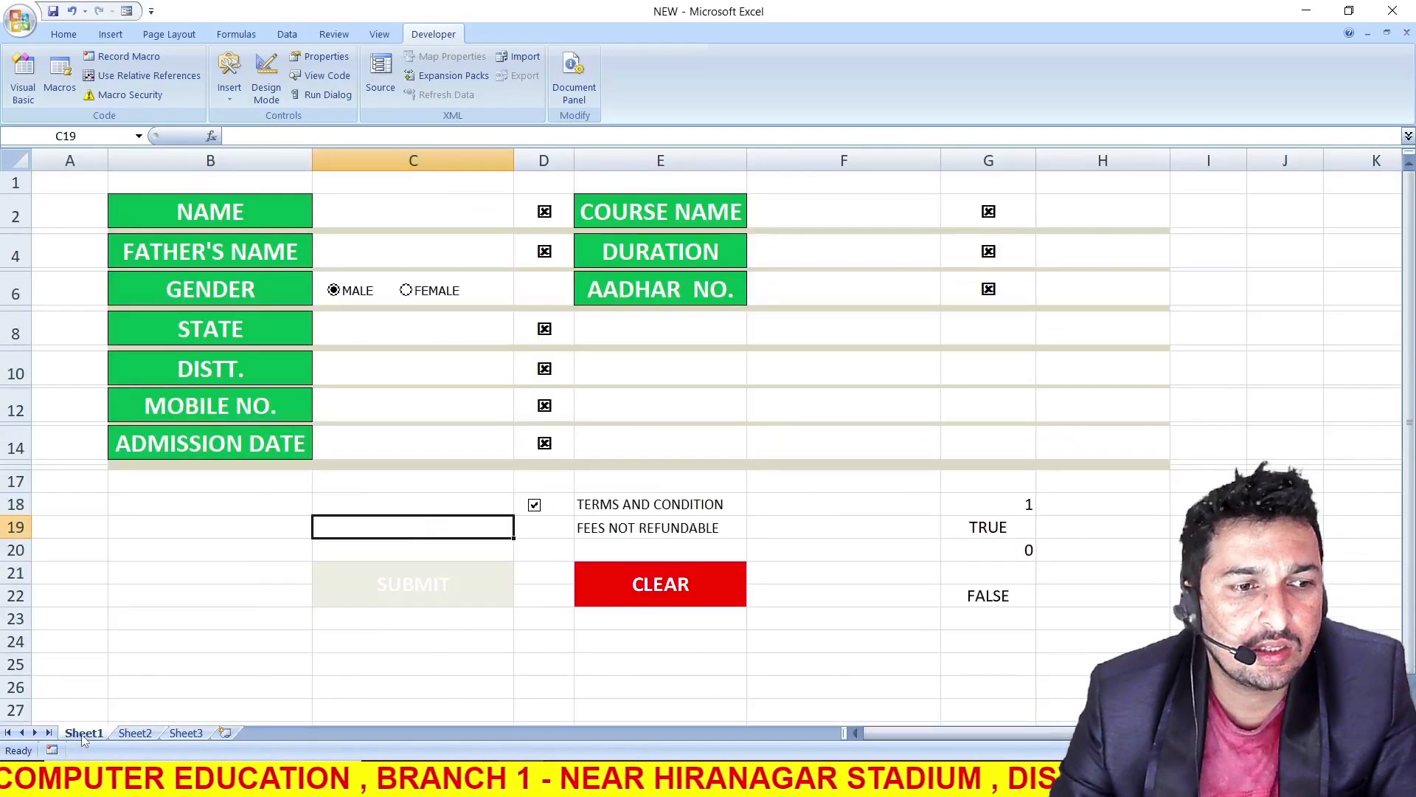
Enter the new student's full name in C2 and the father's full name in C4
left_click(398, 200)
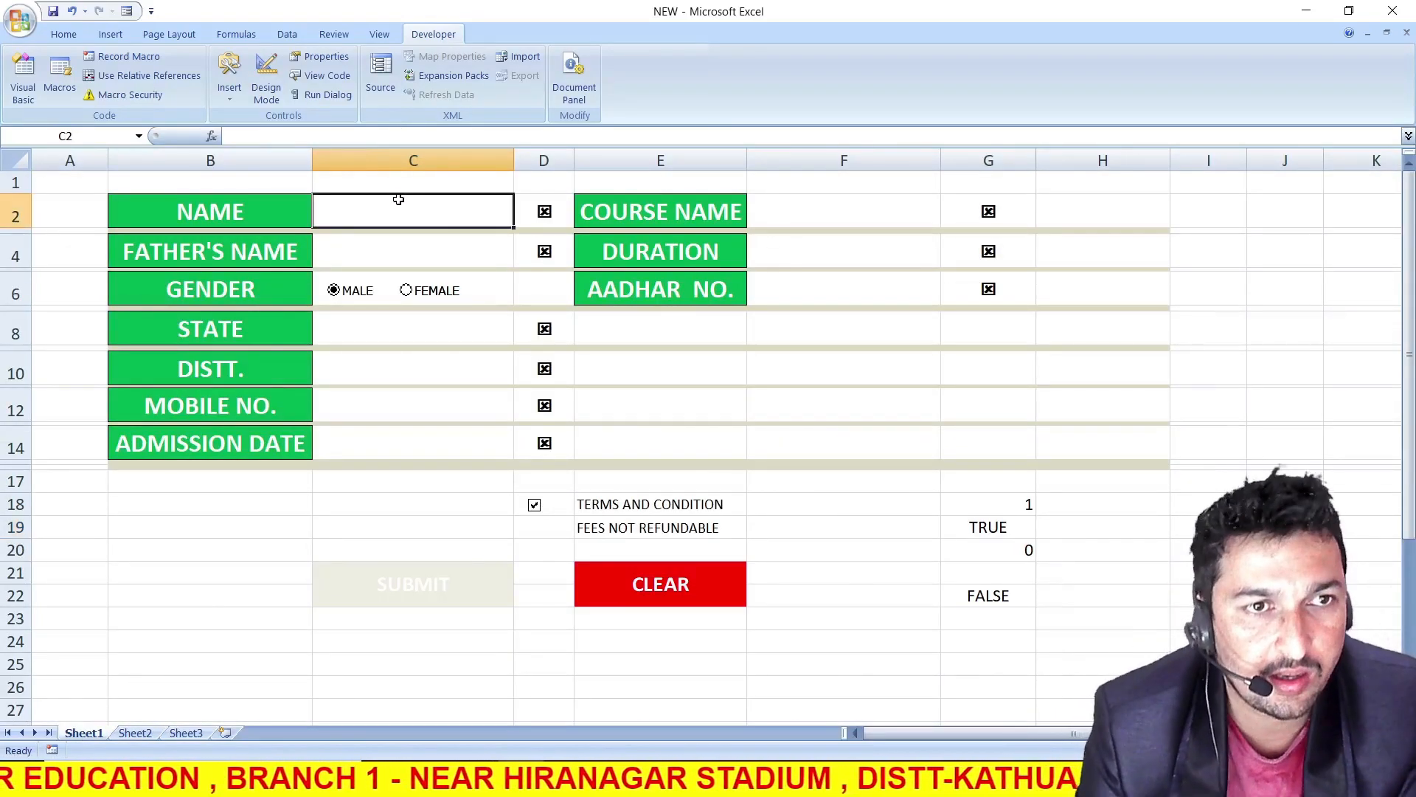
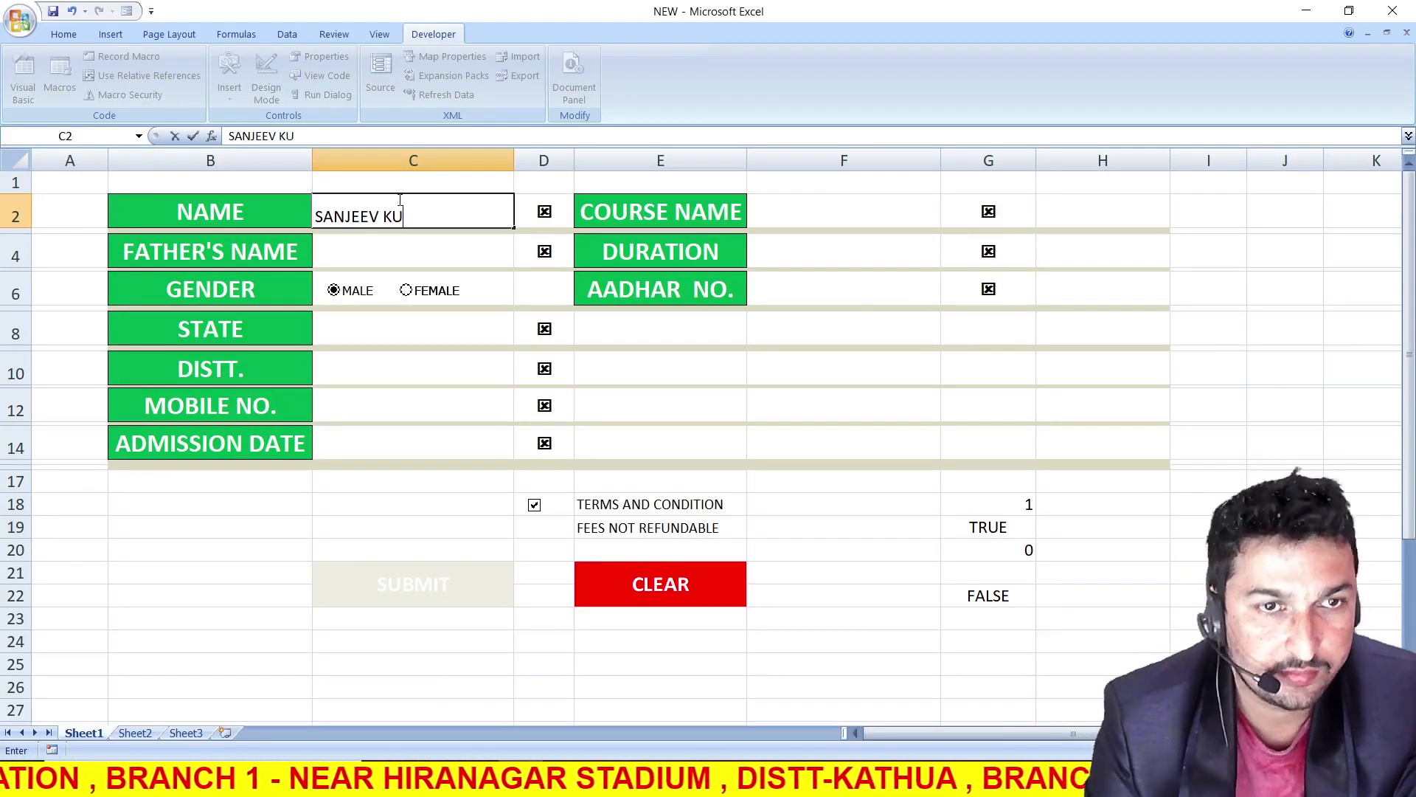
key("Return")
key("Return")
Fill in the state JAMMU AND KASHMIR, district SAMBA, the mobile number and admission date 02-04-2022
type("JAMMU AND KASHMIR")
key("Return")
type("SAMBA")
key("Return")
key("Return")
type("02-04-2022")
Enter the course name DCA, the duration 1YEAR and a 12-digit Aadhar number
key("Return")
type("DCA")
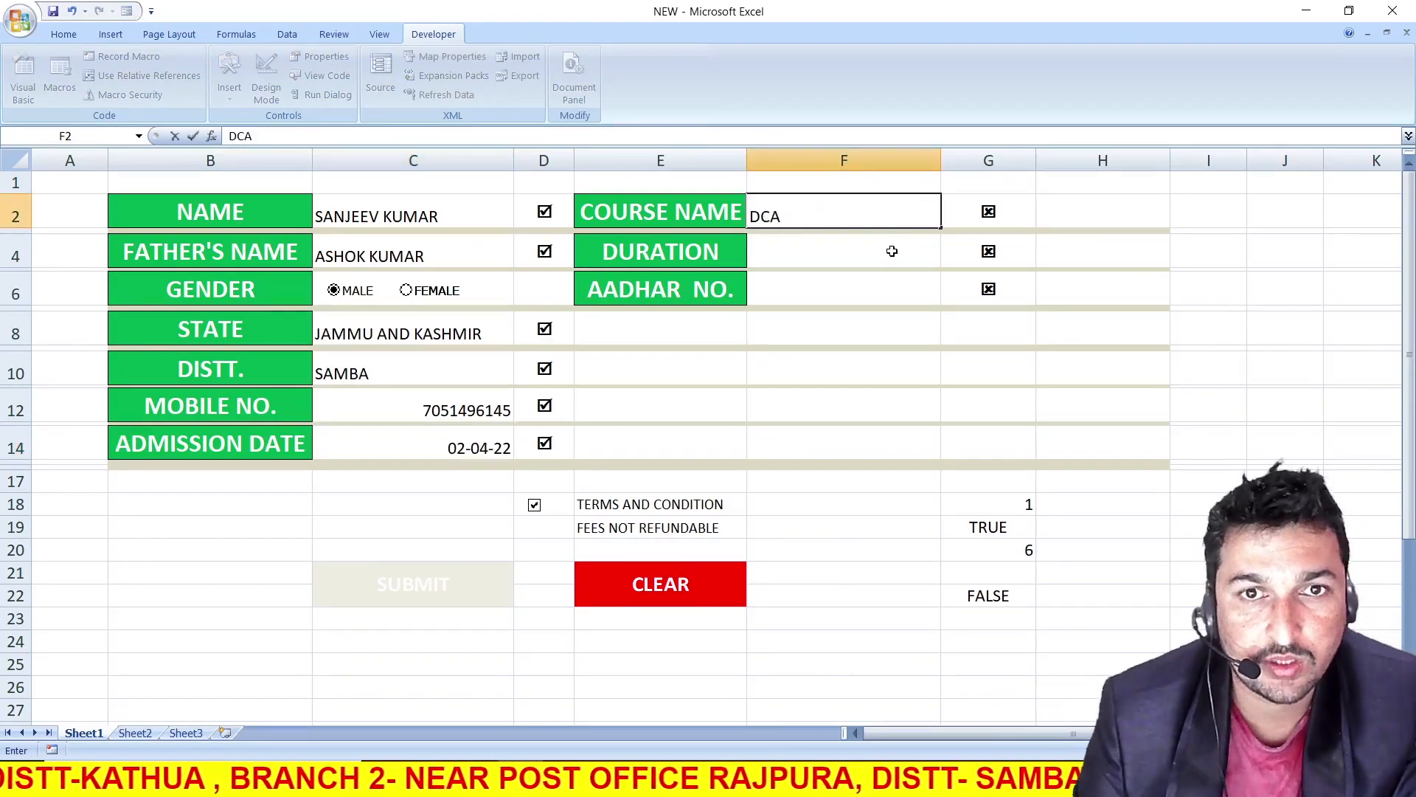
key("Return")
type("1YEAR")
key("Return")
key("Return")
key("Escape")
type("123456789456")
left_click(847, 525)
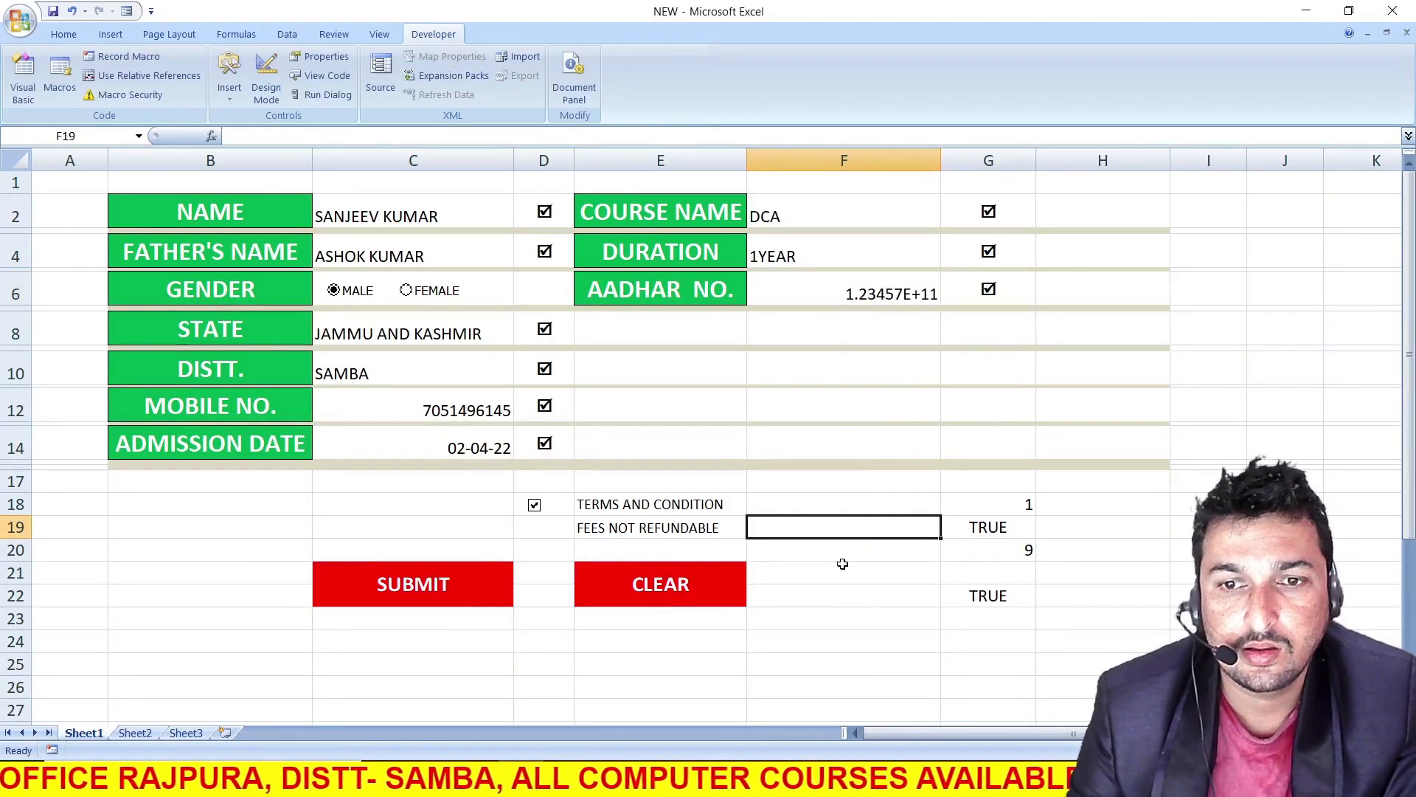
Assign Macro1 to the SUBMIT button picture and deselect it
right_click(458, 587)
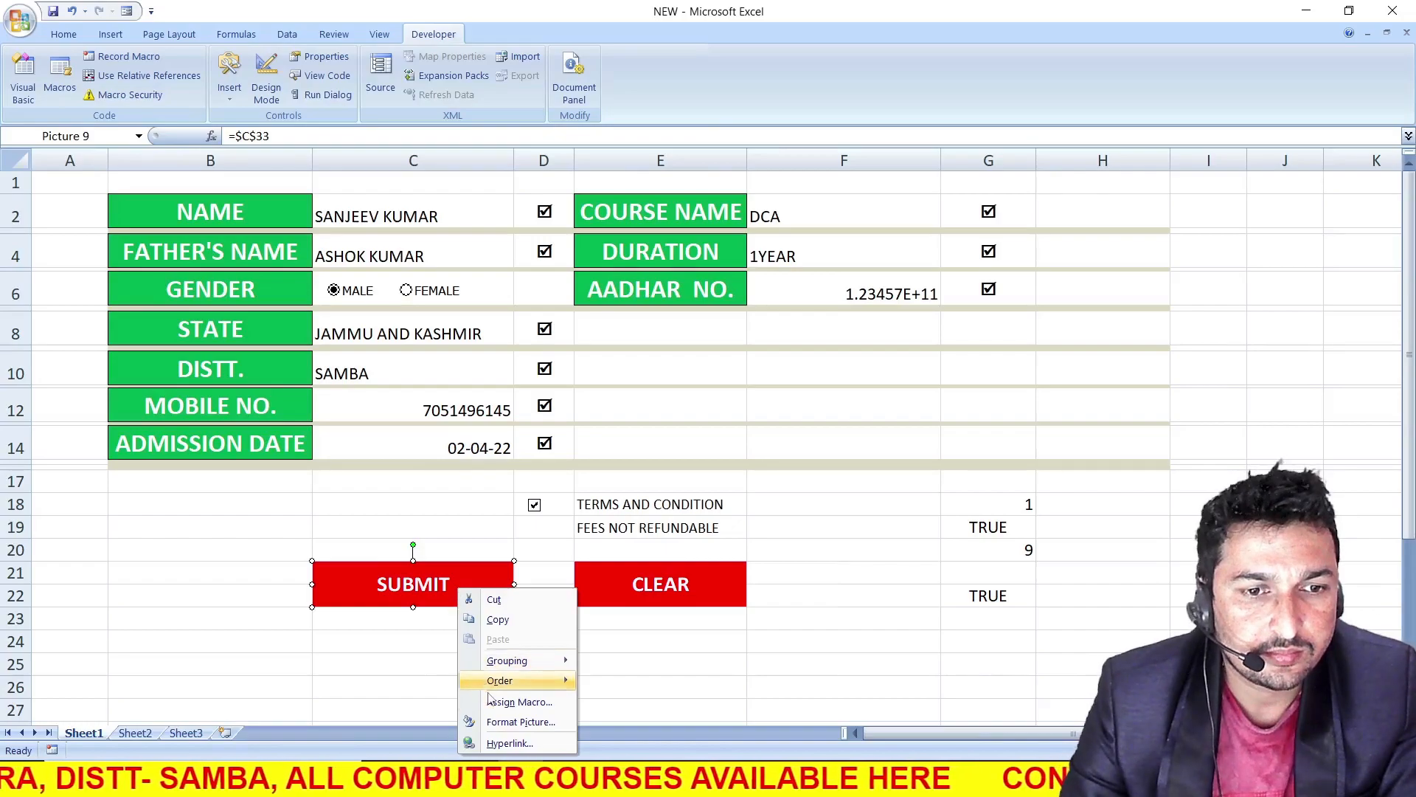
left_click(517, 702)
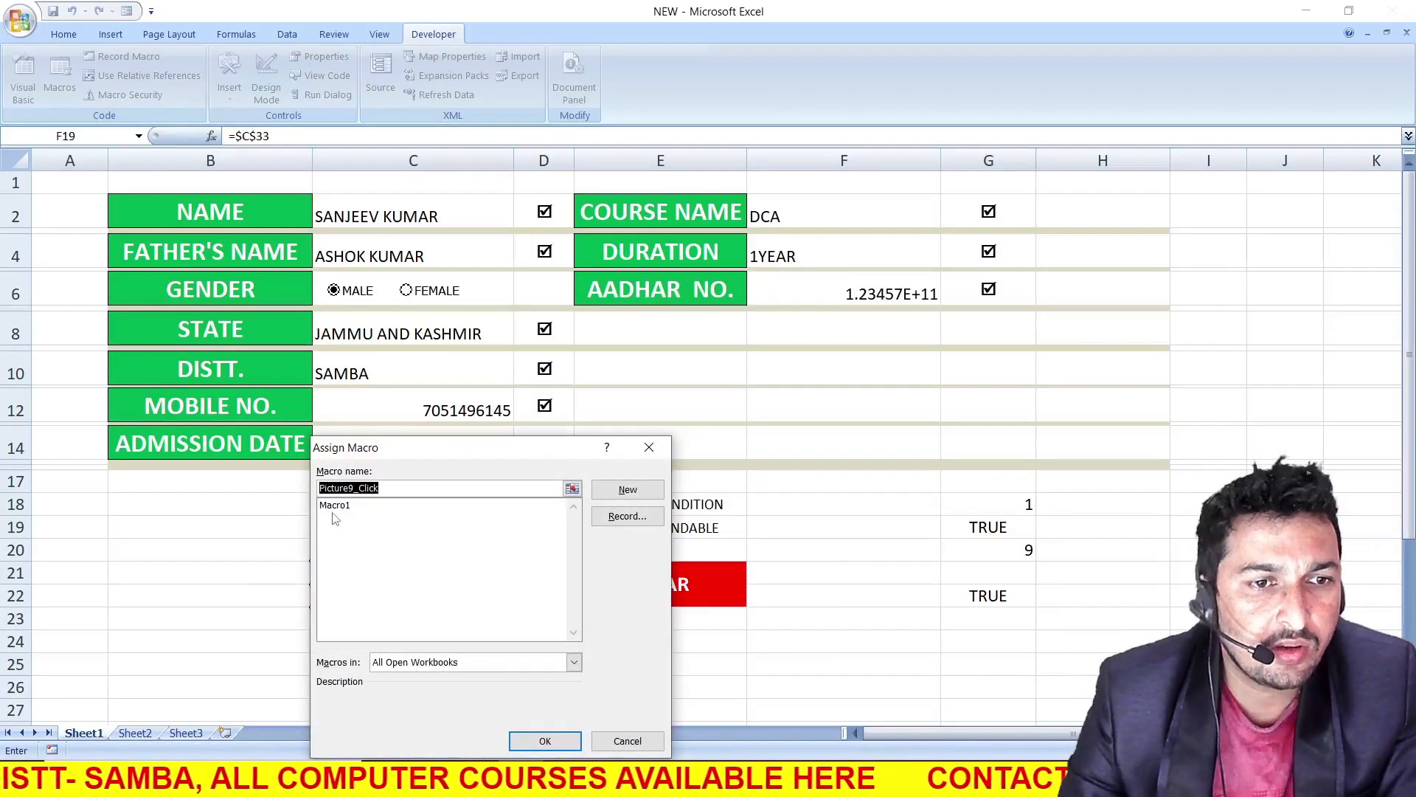
left_click(343, 506)
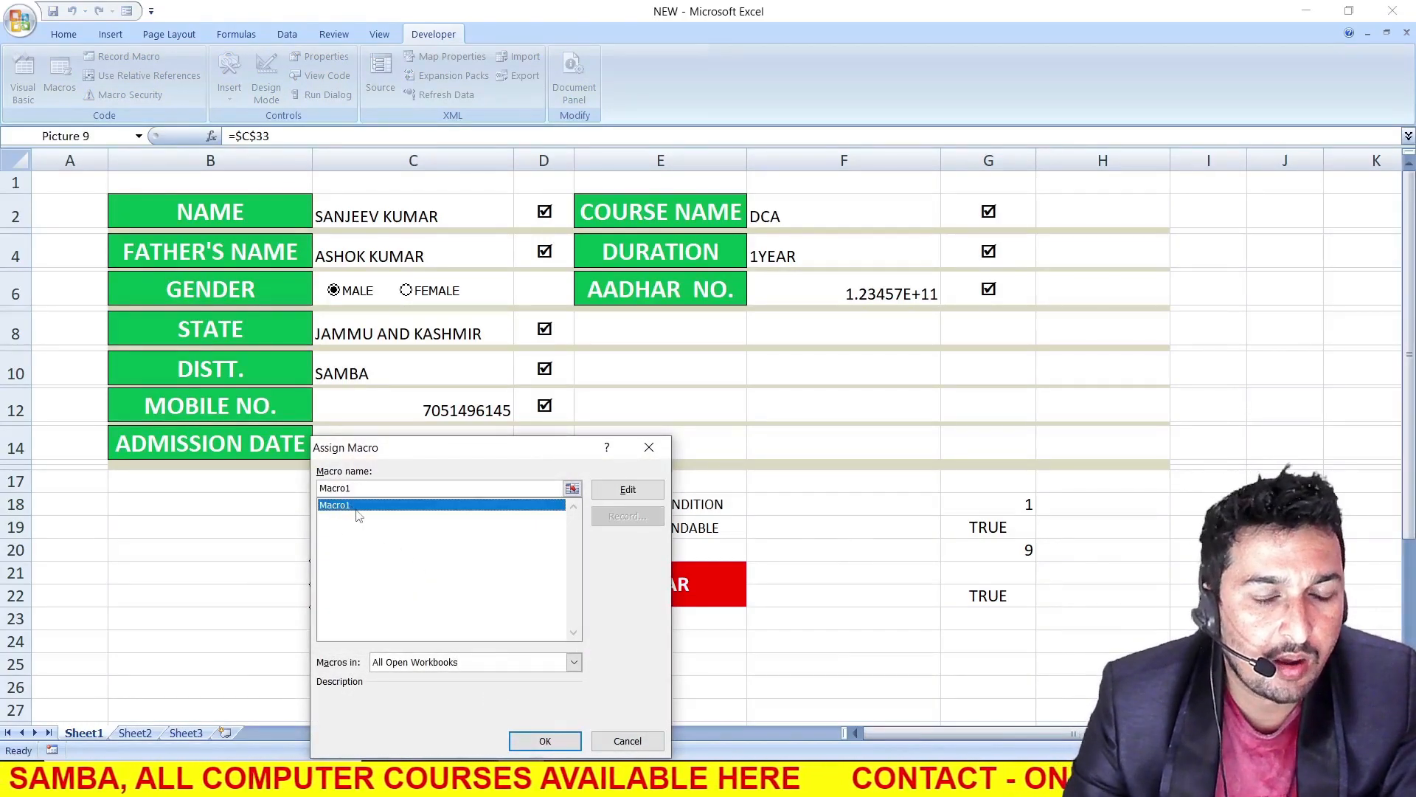
left_click(545, 741)
left_click(564, 666)
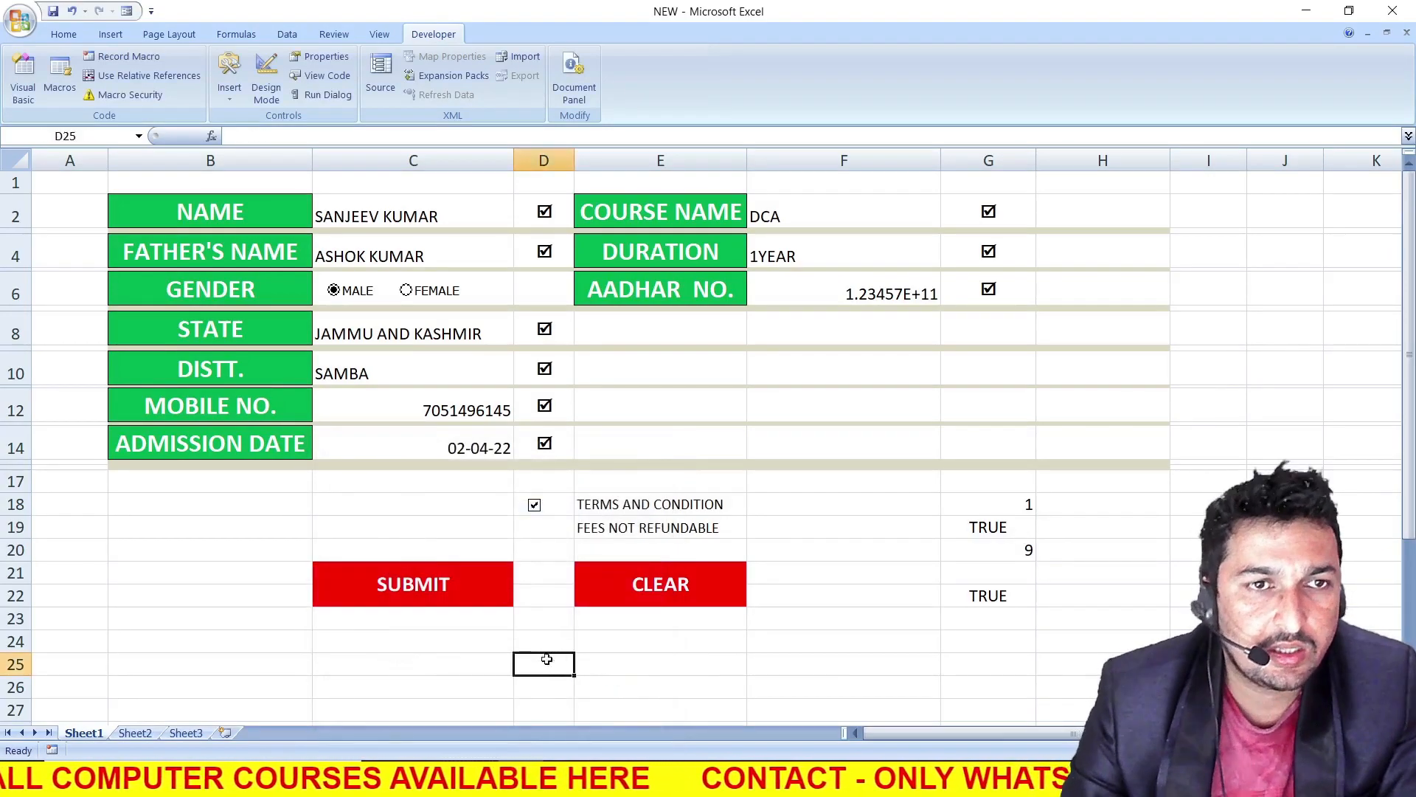
Submit the completed form with the SUBMIT button and open the records on Sheet2
scroll(359, 643, "down", 1)
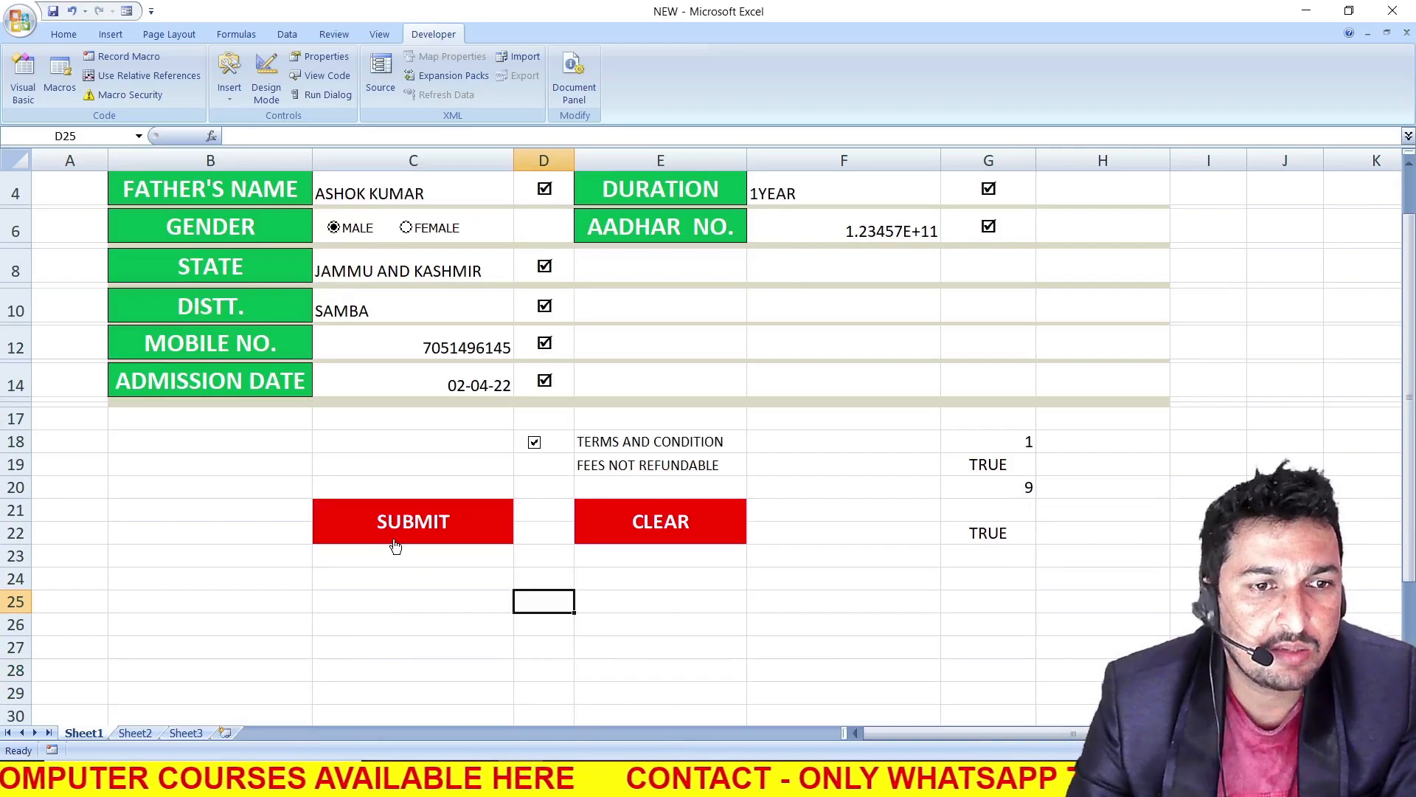
scroll(396, 546, "up", 1)
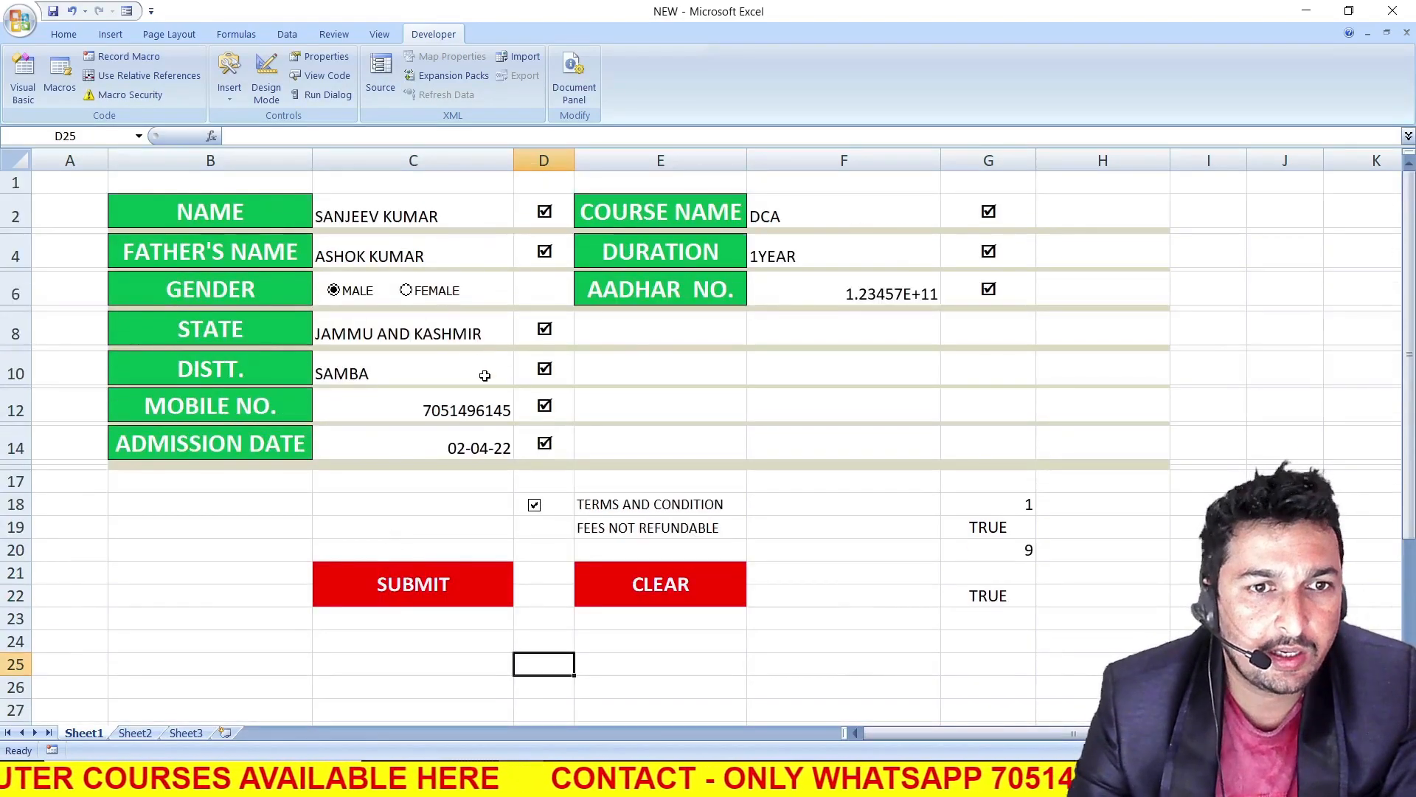
left_click(398, 601)
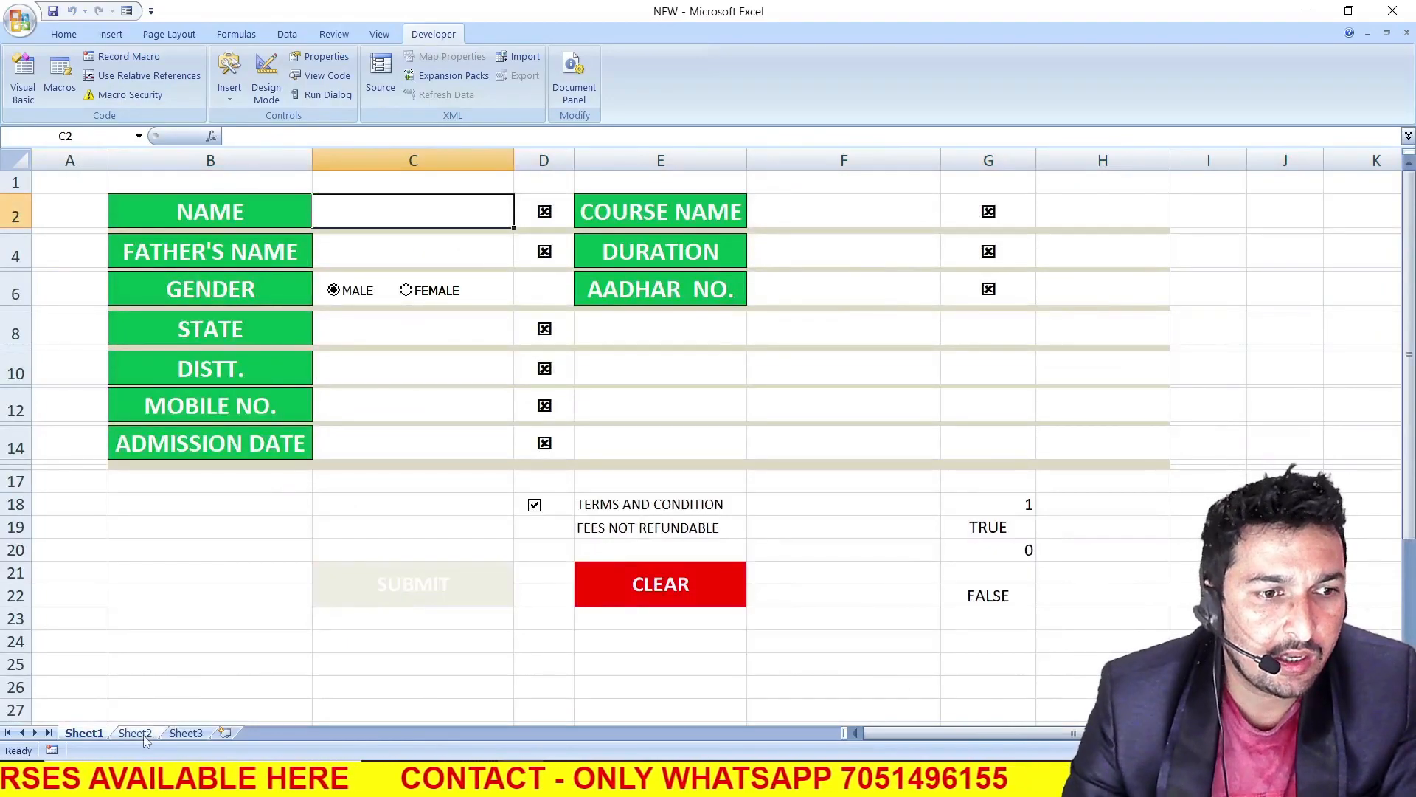
left_click(137, 733)
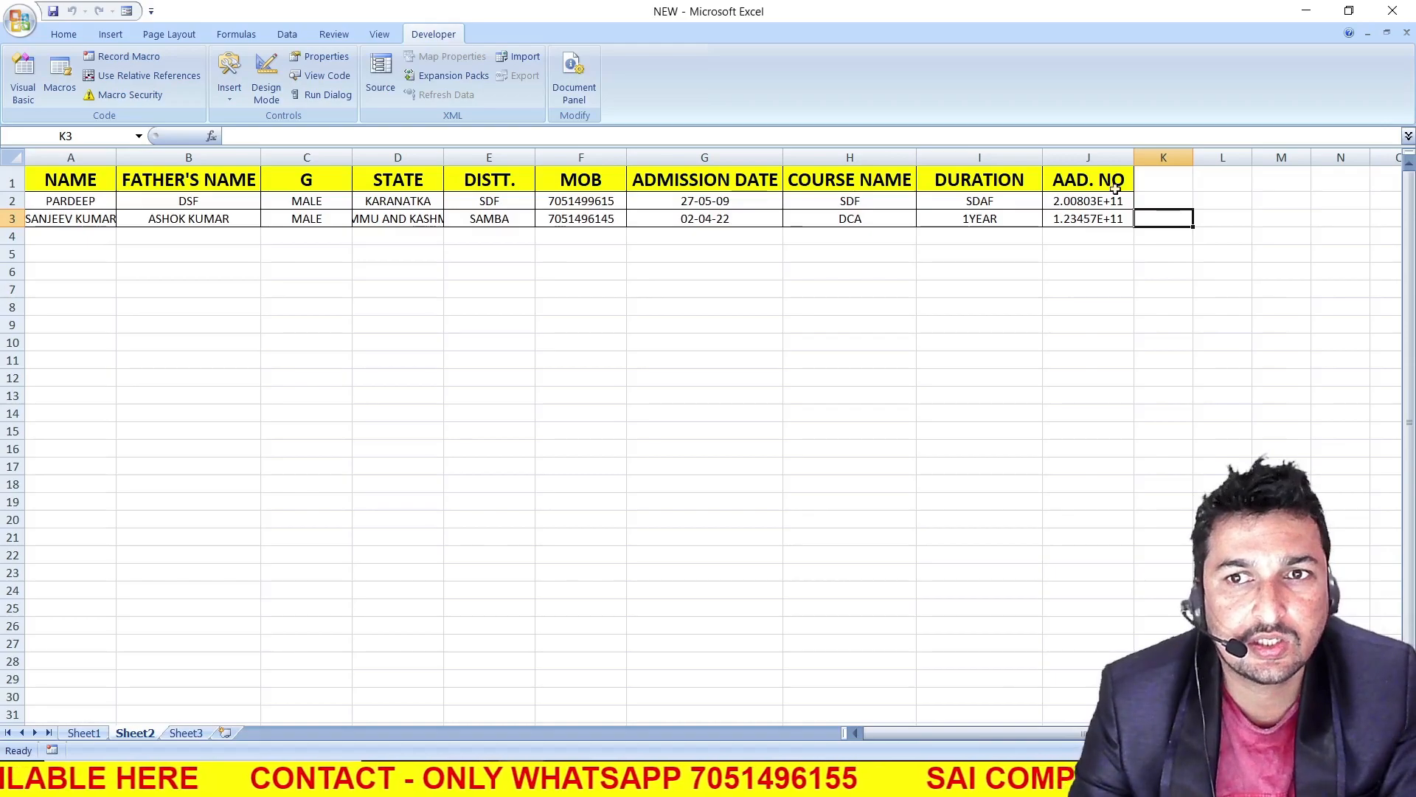
Widen the AAD. NO column, format J3 as Text and re-enter its value so the full number displays
left_click_drag(1131, 157, 1163, 157)
left_click(1126, 214)
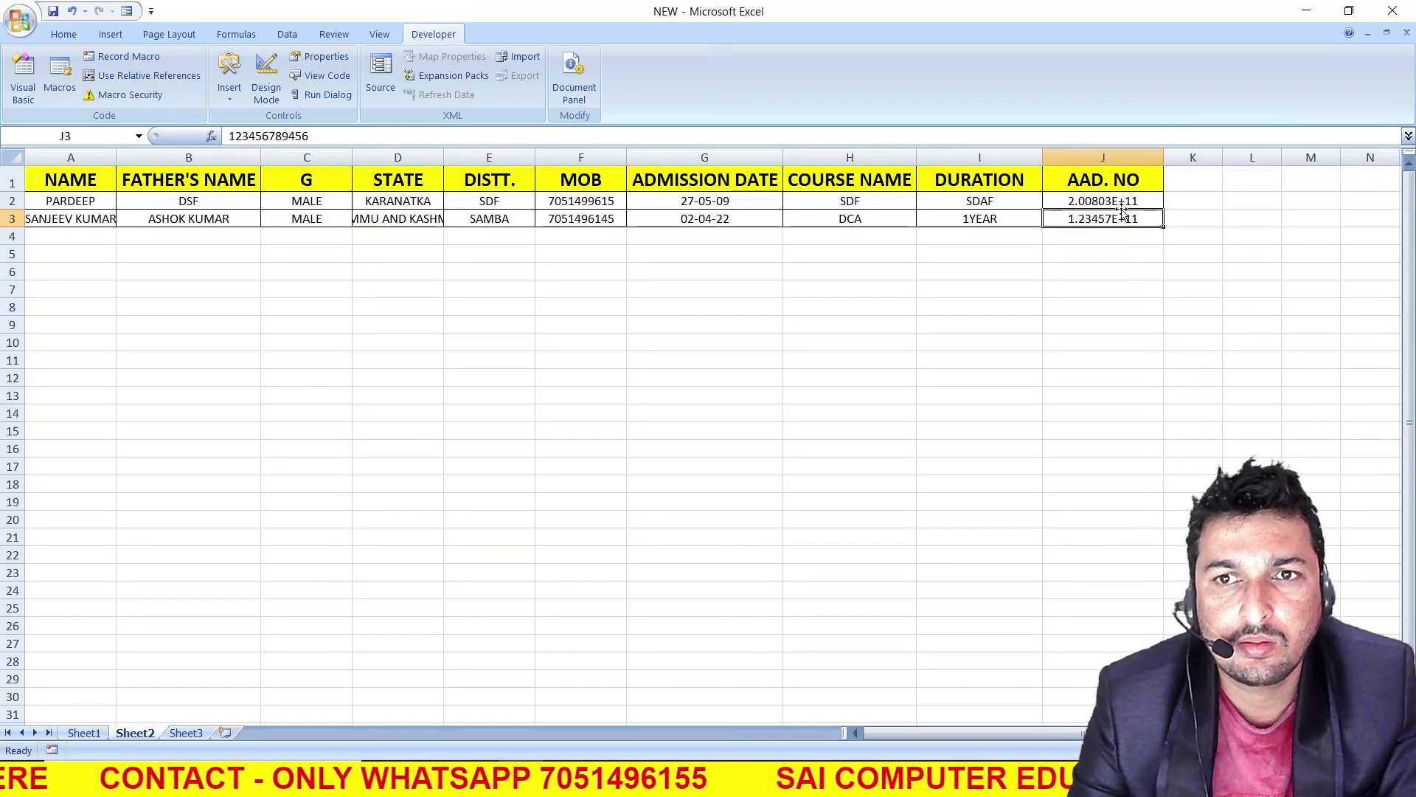
left_click(63, 34)
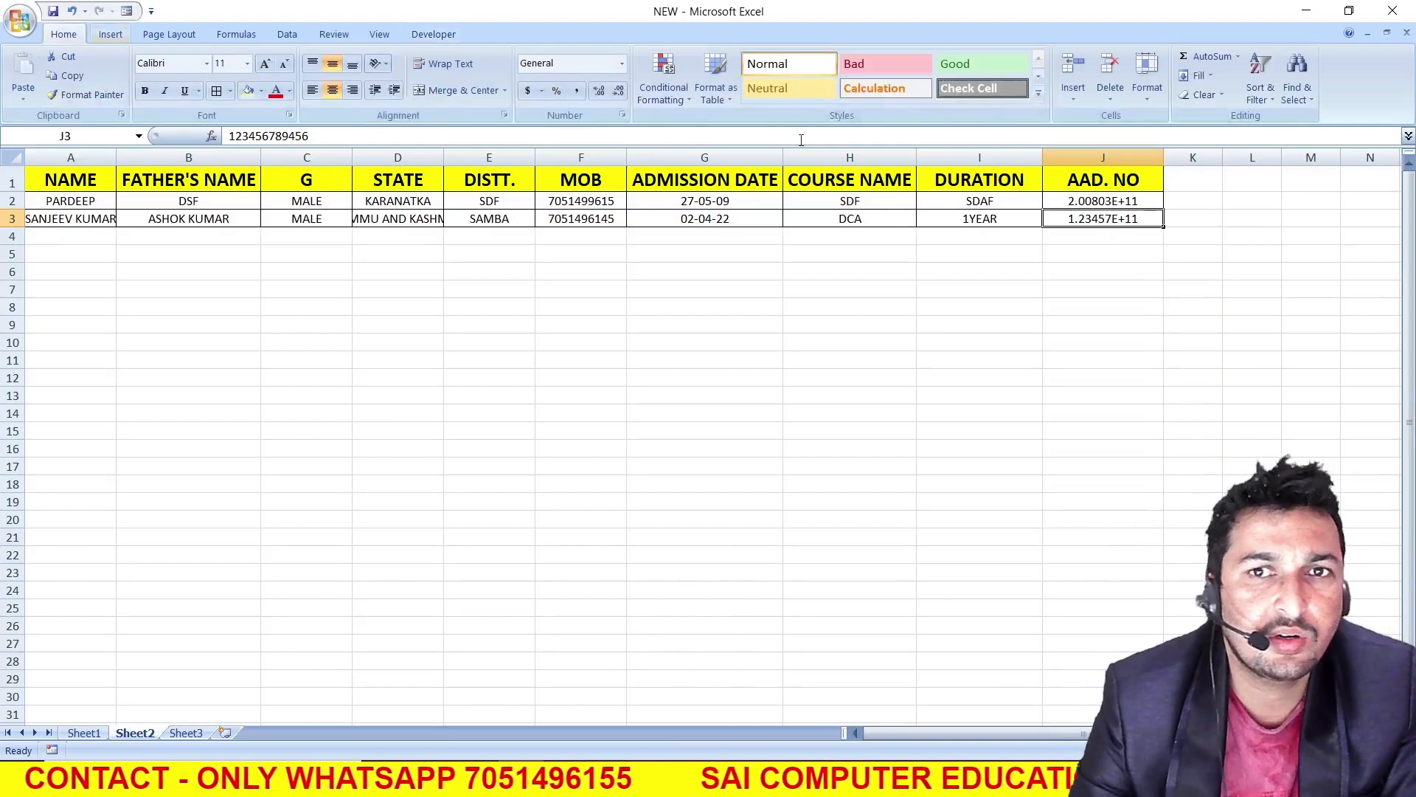
left_click(622, 64)
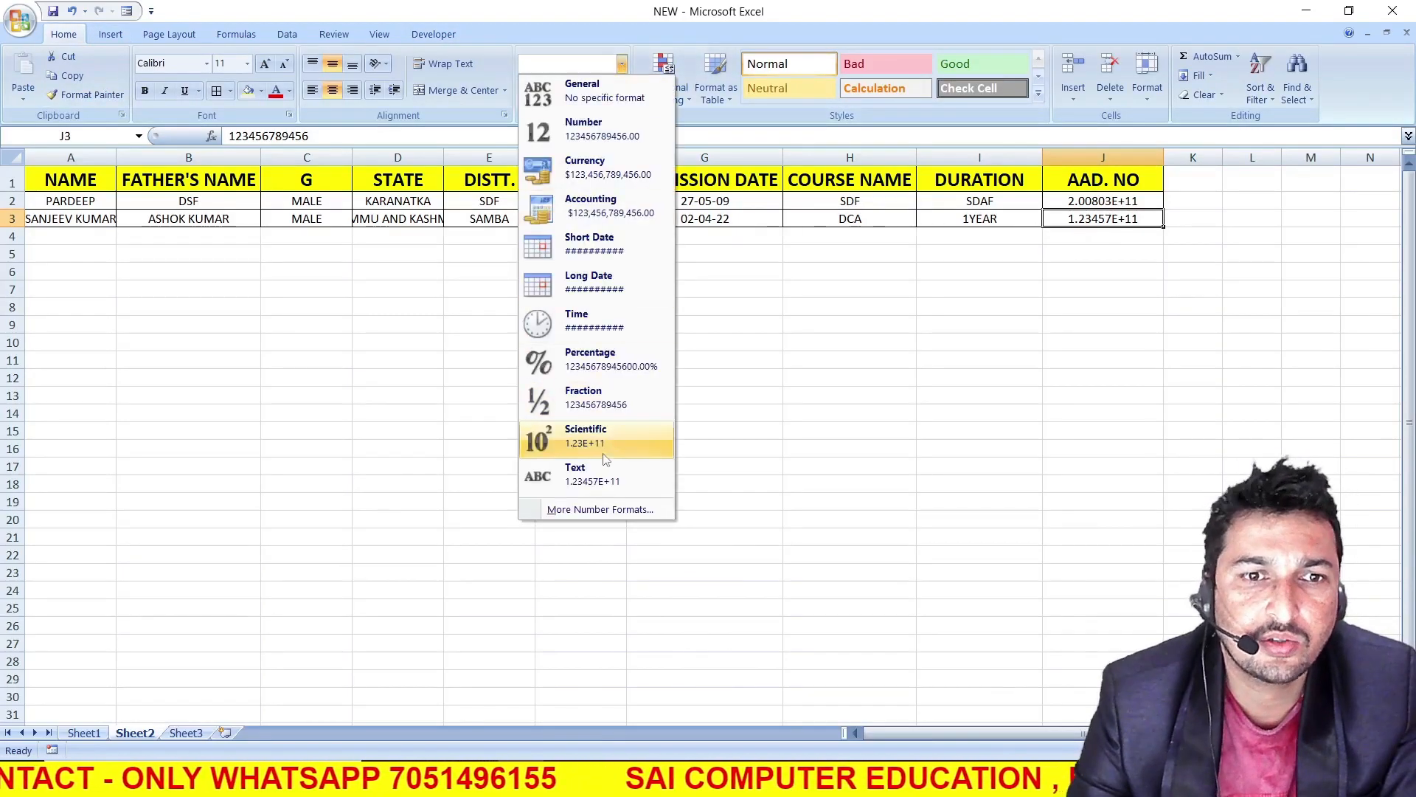
left_click(563, 472)
double_click(1123, 201)
key("Return")
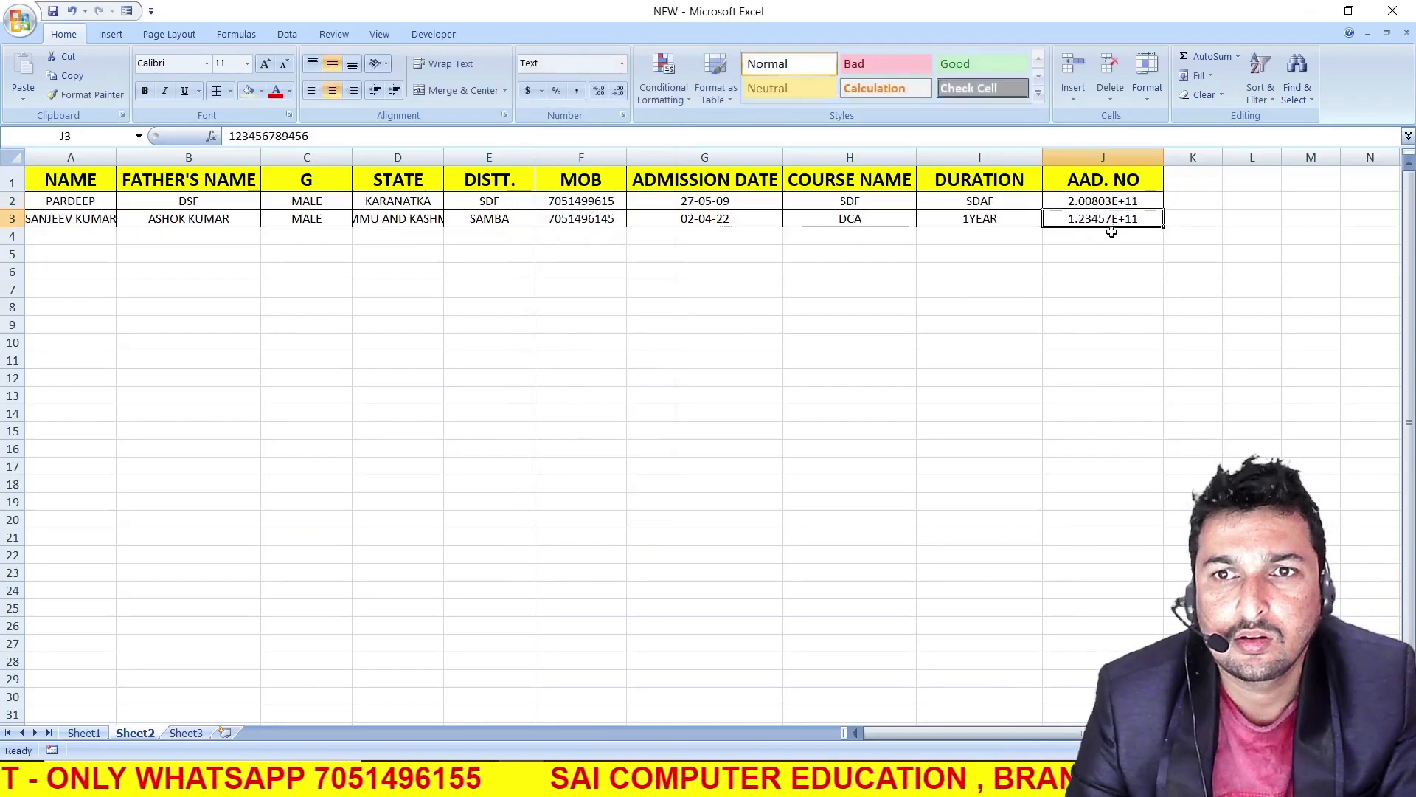
double_click(1108, 214)
key("Return")
Format the Aadhar number in J2 as Text and re-enter its value
left_click(1115, 205)
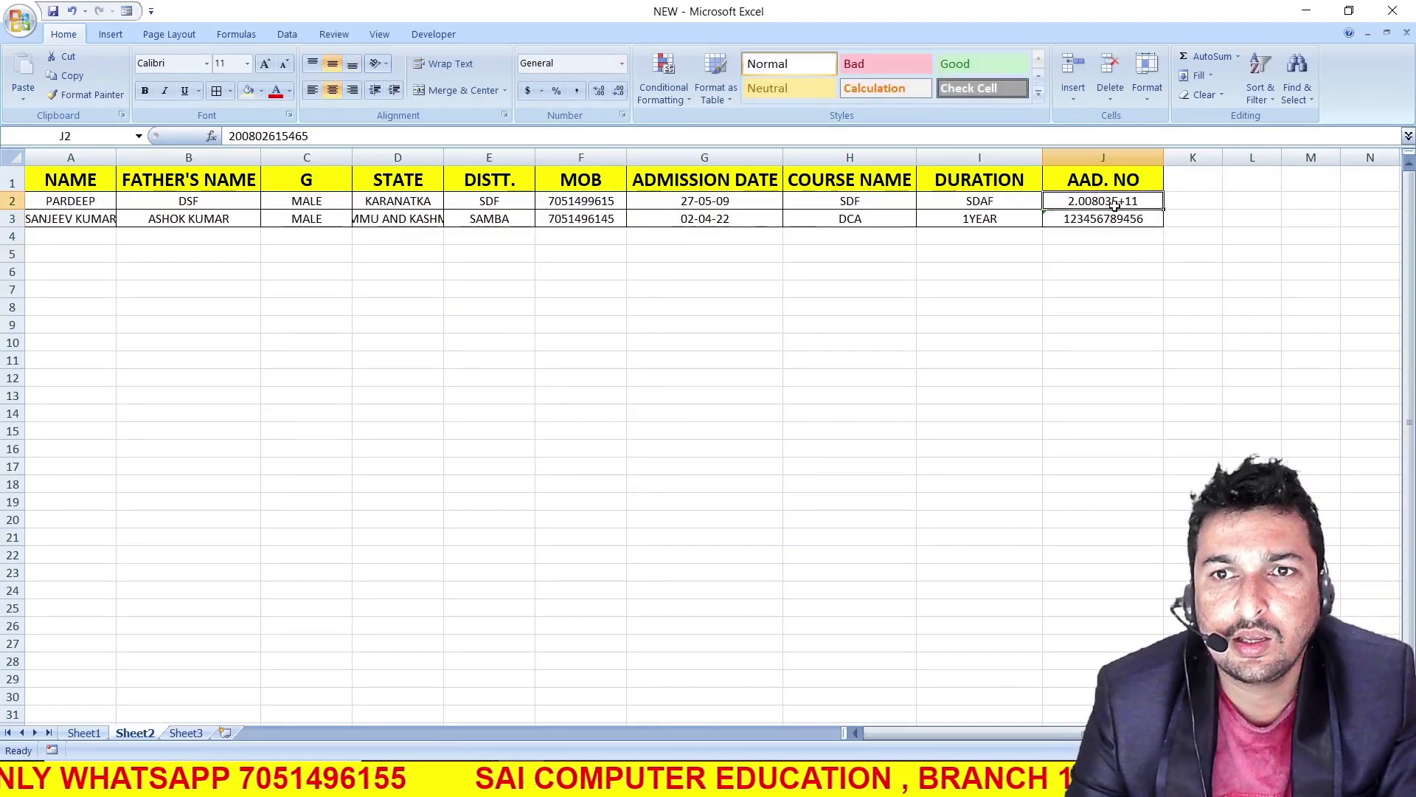
left_click(1107, 215)
left_click(1092, 200)
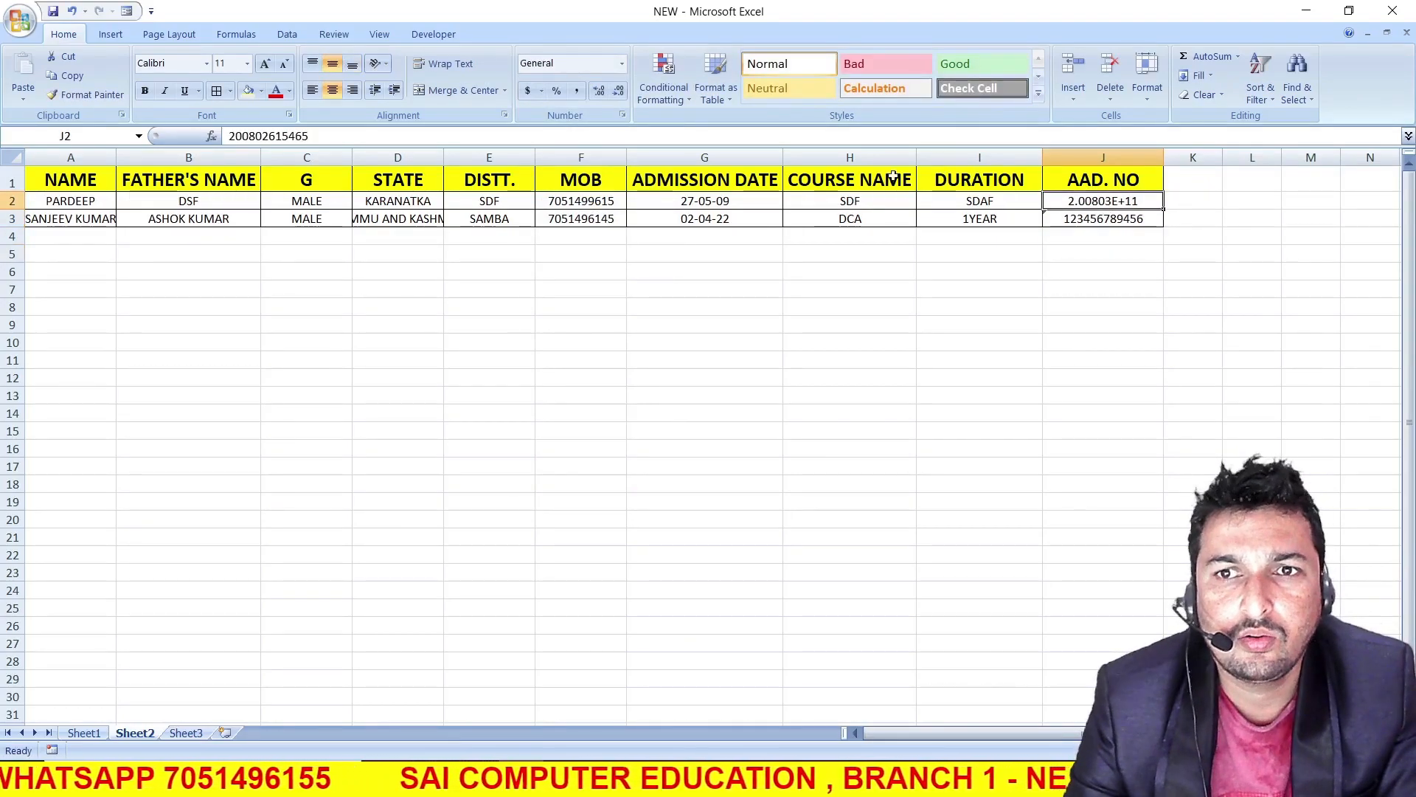
left_click(622, 63)
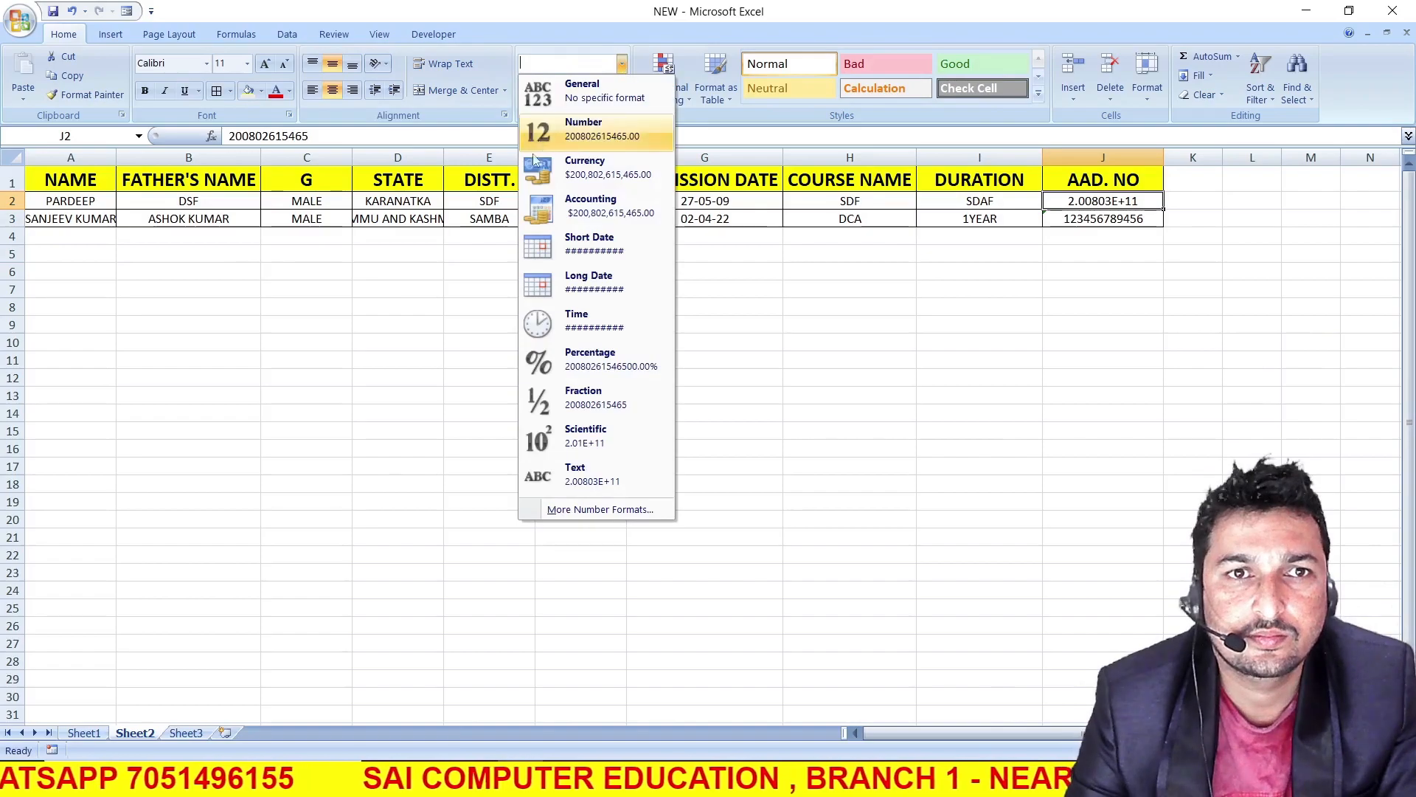
left_click(575, 474)
double_click(1099, 200)
left_click(1108, 271)
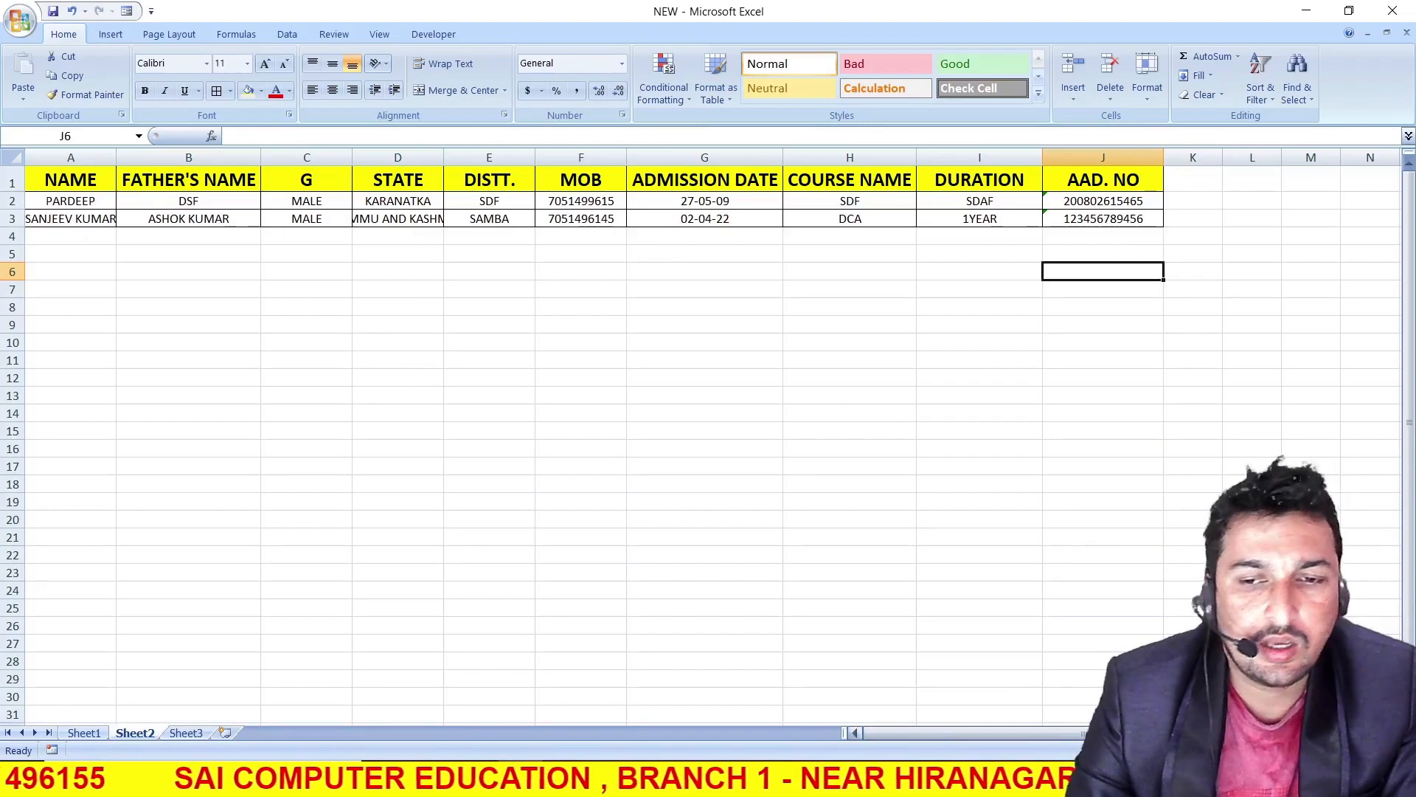
Compare the Sheet1 form with the Sheet2 records and return to the form
left_click(81, 733)
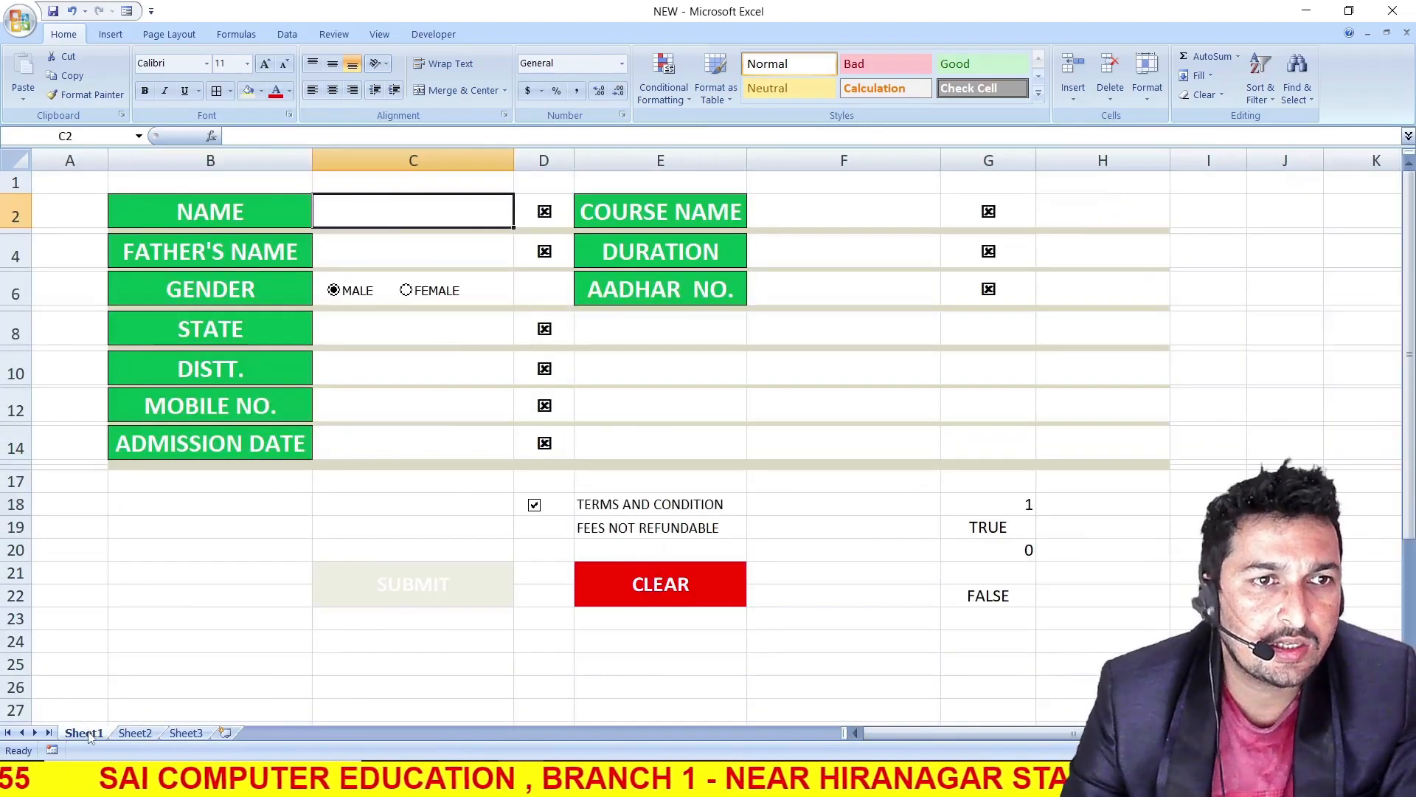
left_click(136, 732)
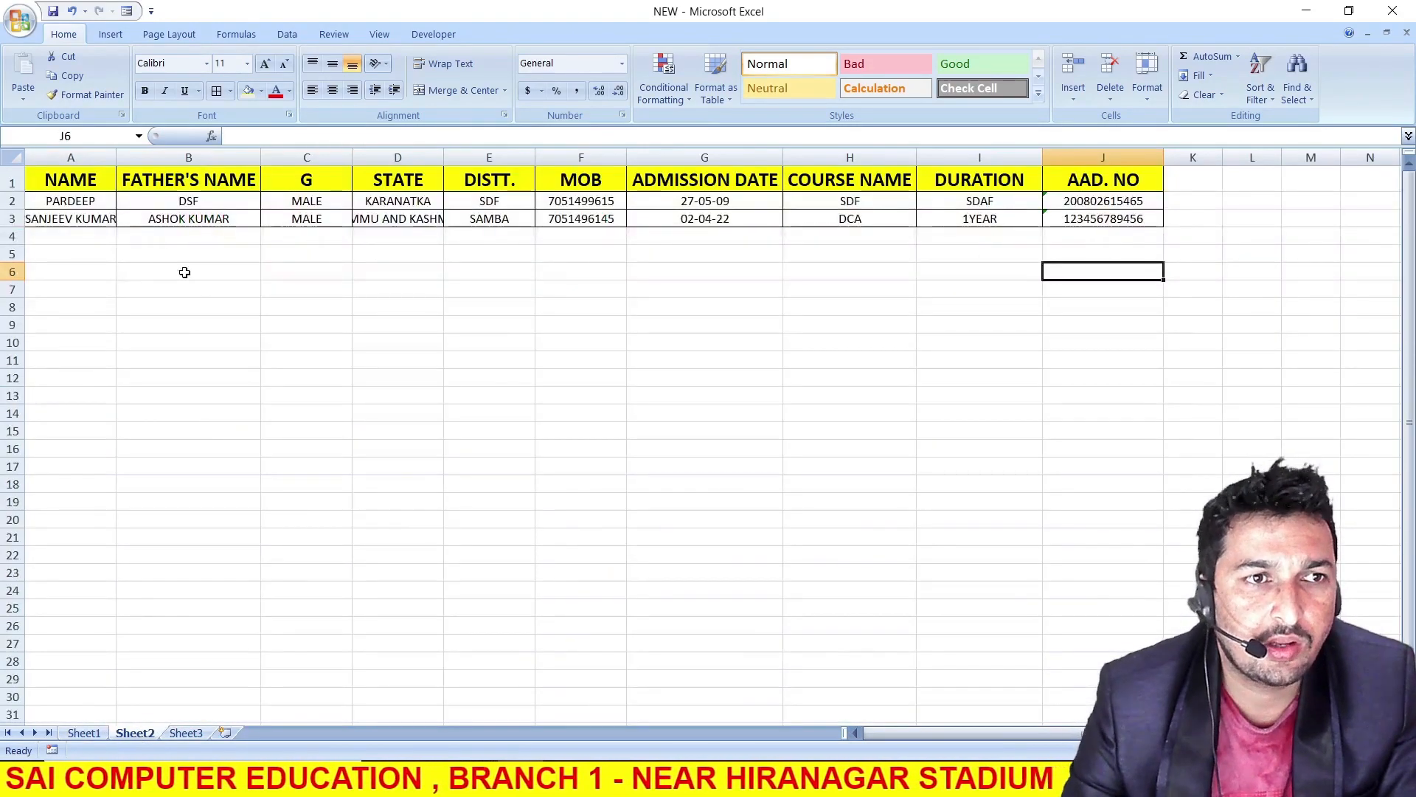
left_click(84, 733)
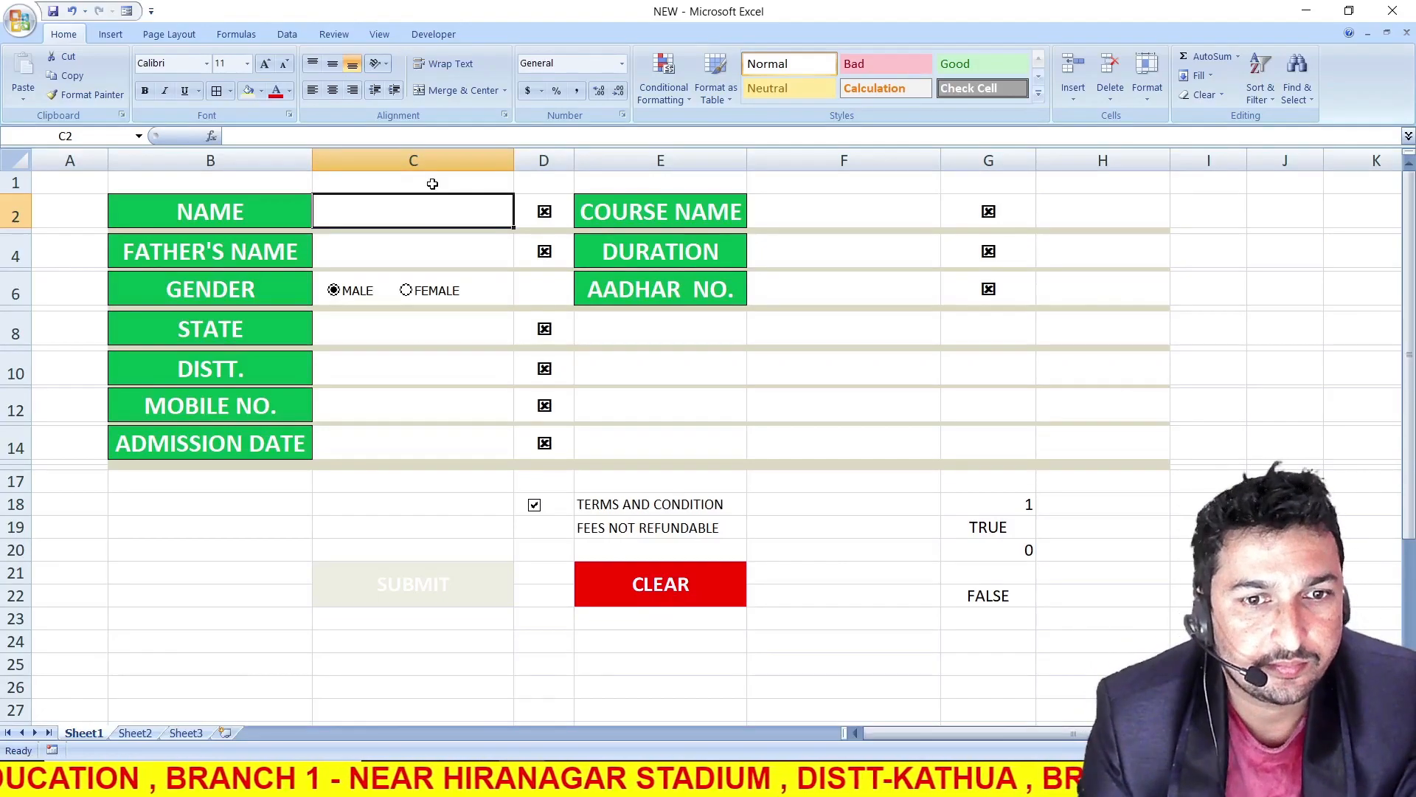
Start recording Macro2, stored in this workbook, for the CLEAR button
left_click(677, 639)
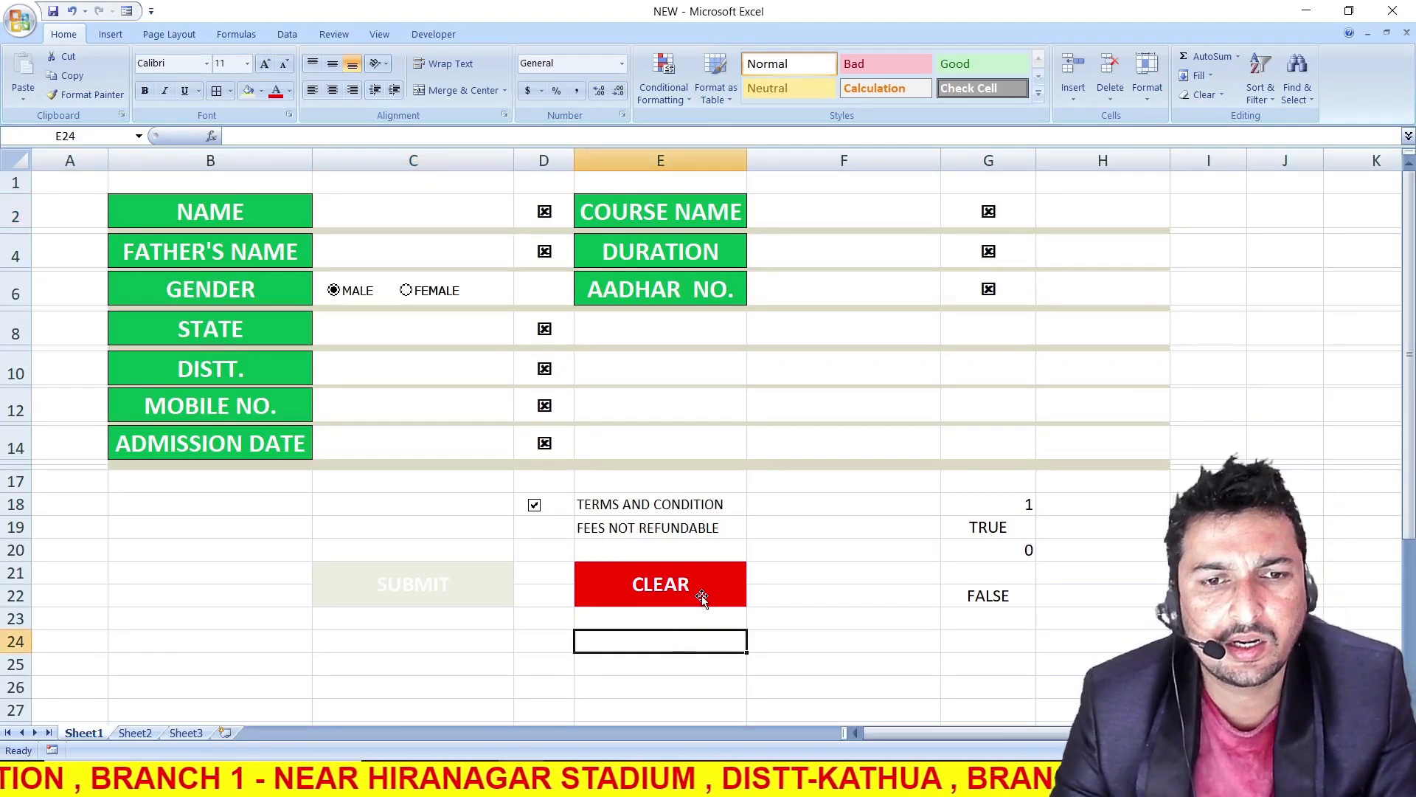
left_click(701, 596)
left_click(683, 640)
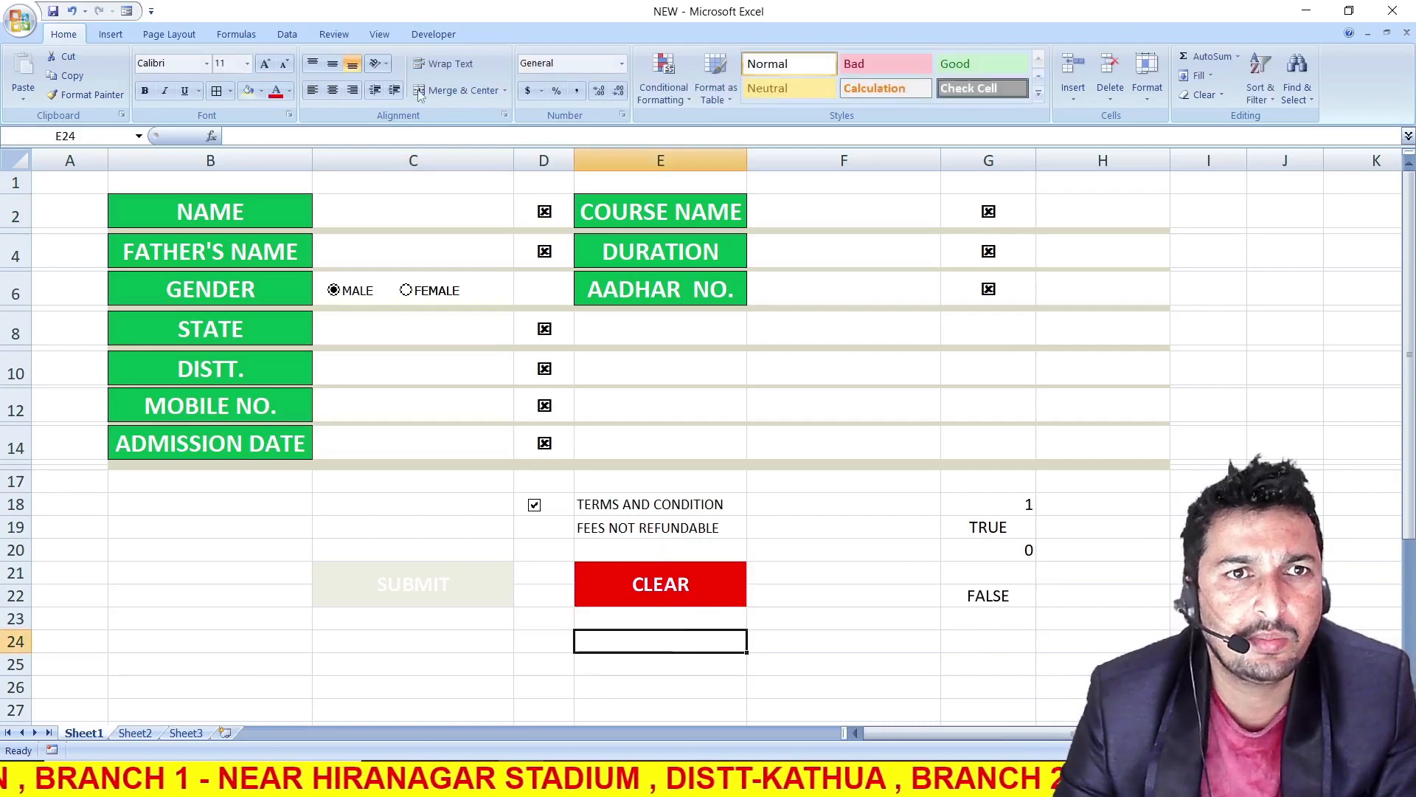
left_click(424, 37)
left_click(126, 56)
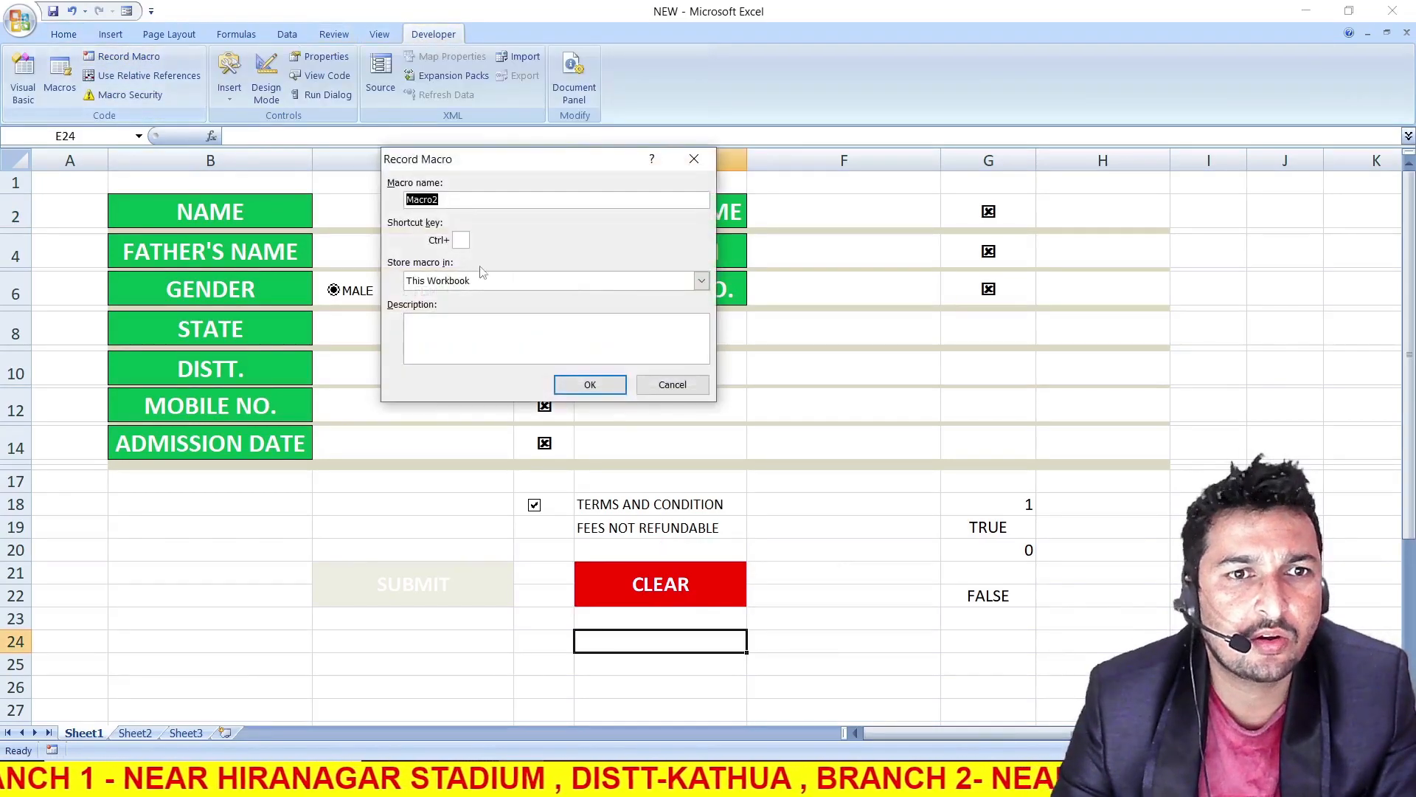
left_click(590, 385)
Record clearing the form's entry cells C2, C4, C8, C10, C12, C14, F2, F4 and F6, and stop the macro recording
left_click(405, 211)
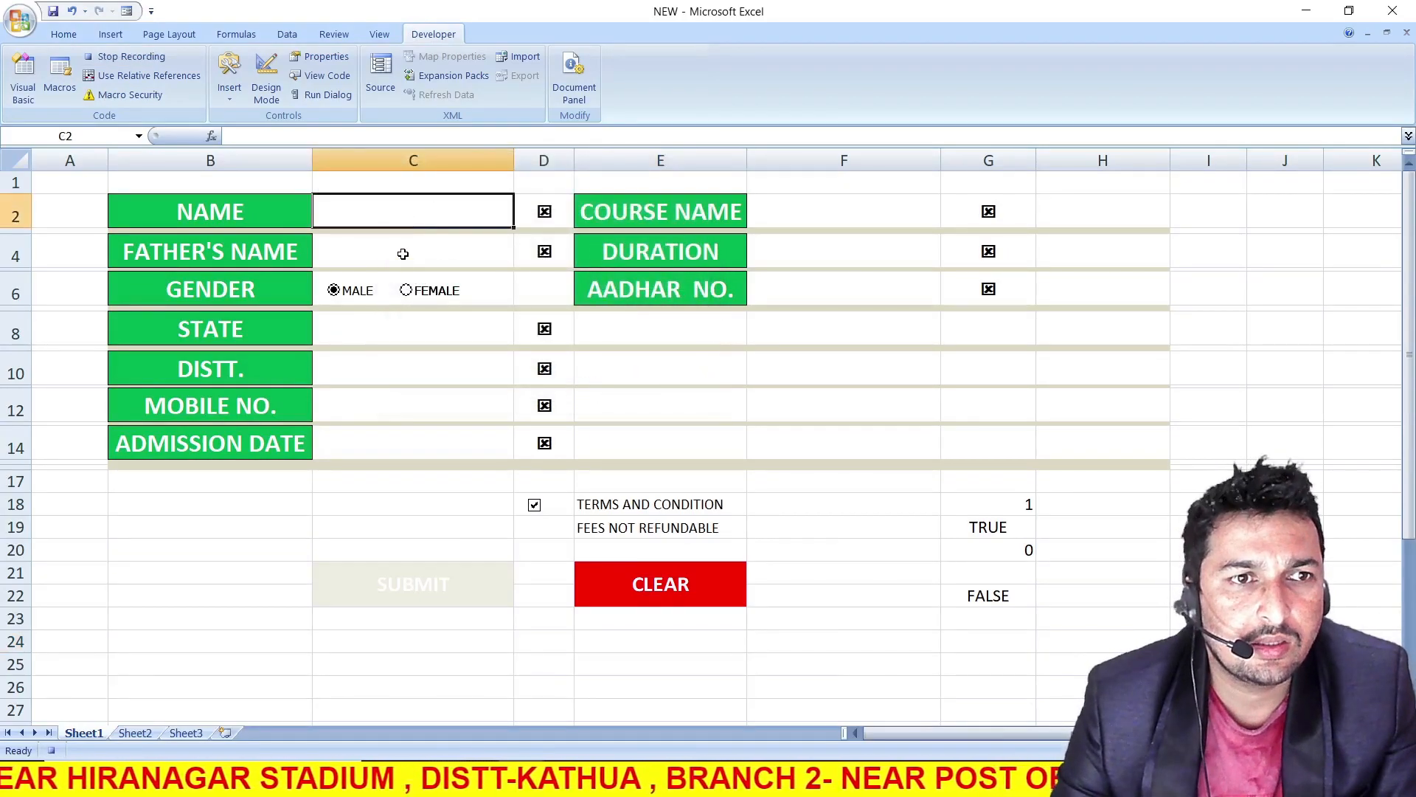
left_click(402, 253)
left_click(392, 322)
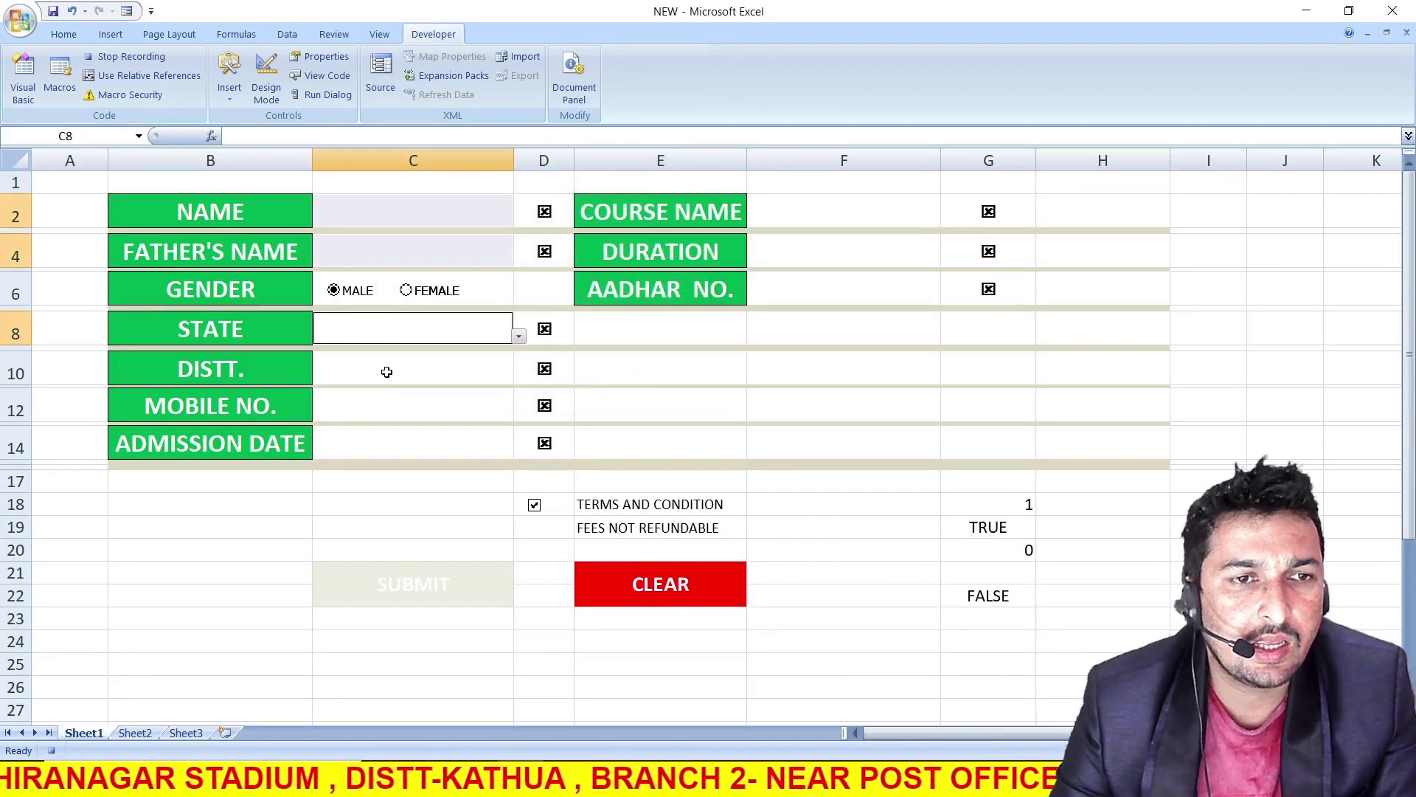
left_click(385, 369)
left_click(386, 402)
left_click(386, 453)
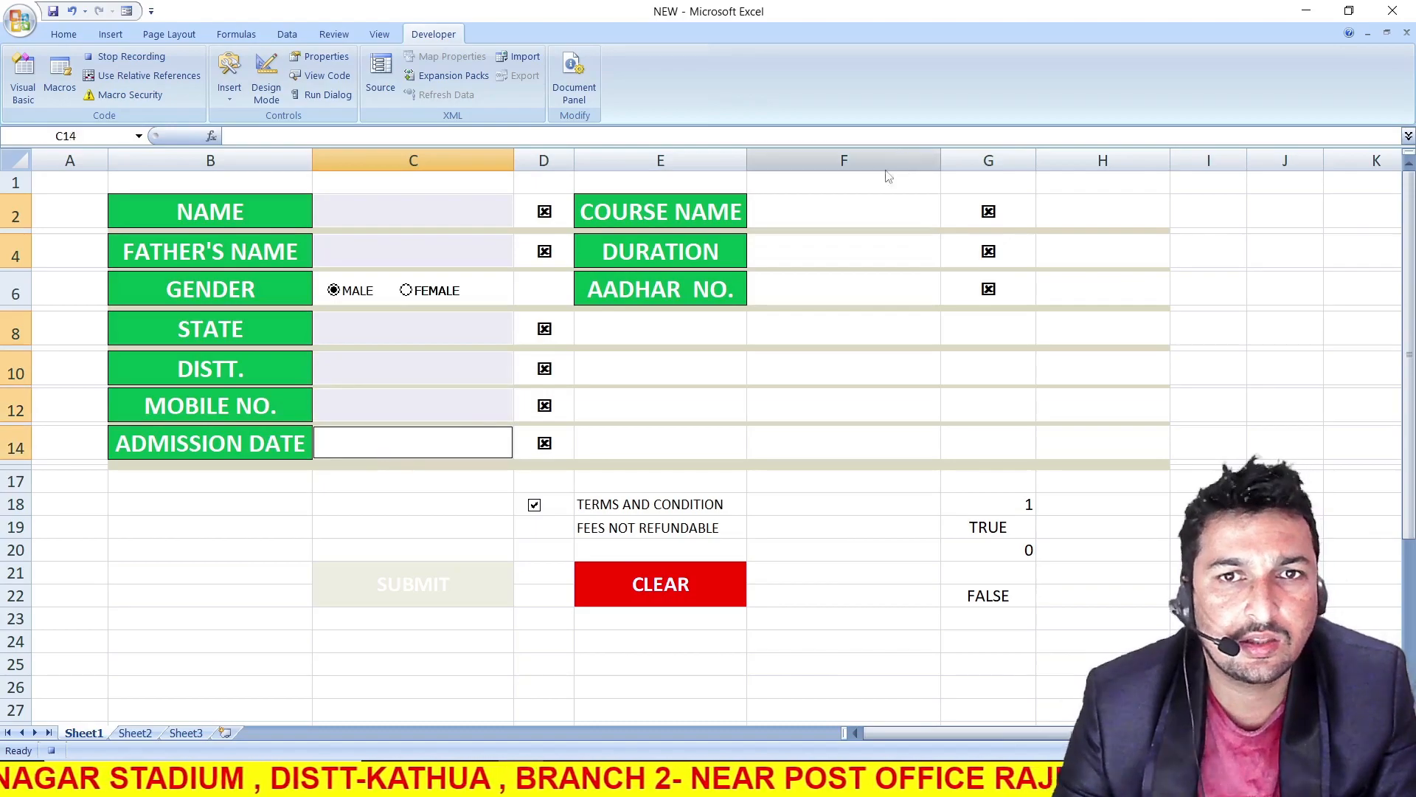
left_click(848, 215)
left_click(837, 253)
left_click(815, 292)
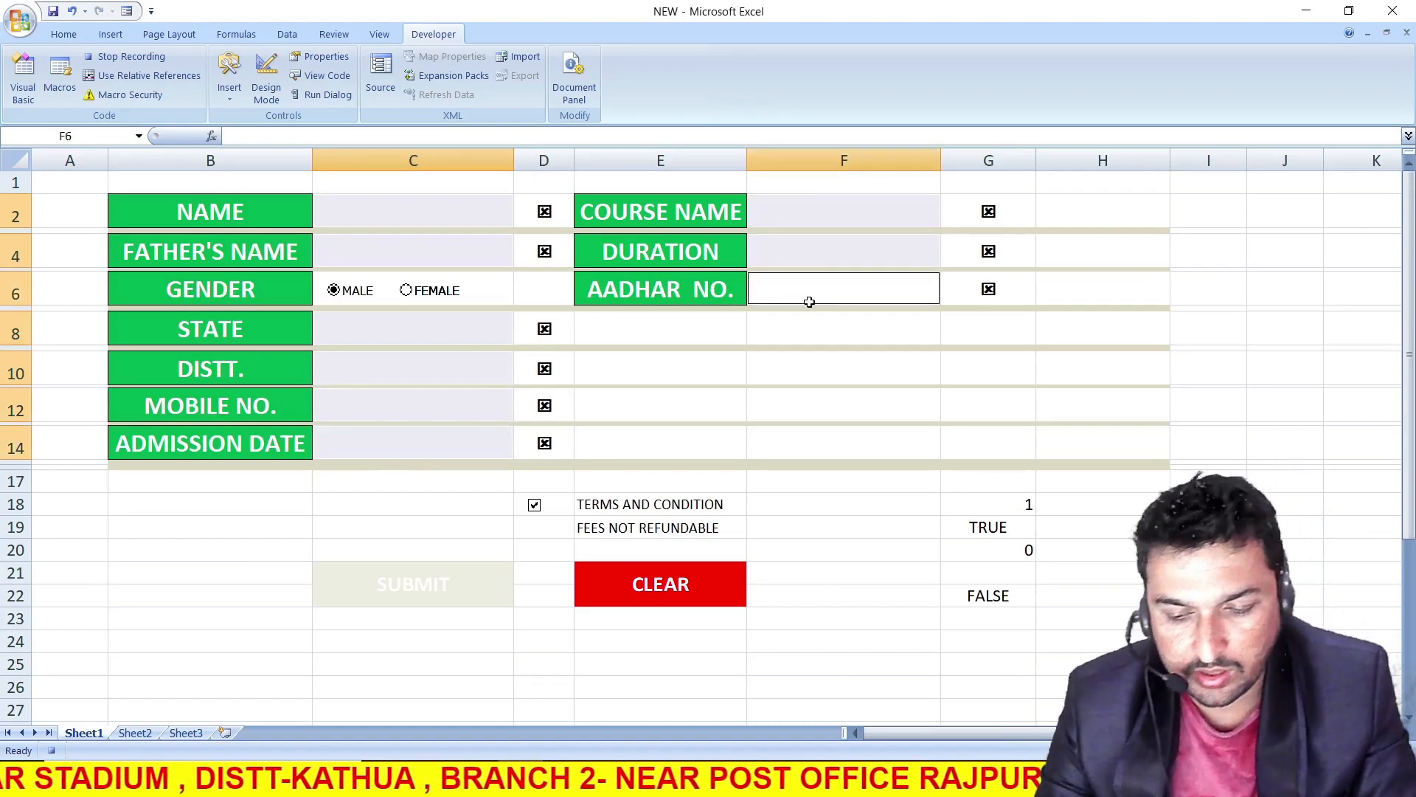
left_click(809, 600)
left_click(129, 57)
Assign Macro2 to the CLEAR button picture
left_click(705, 587)
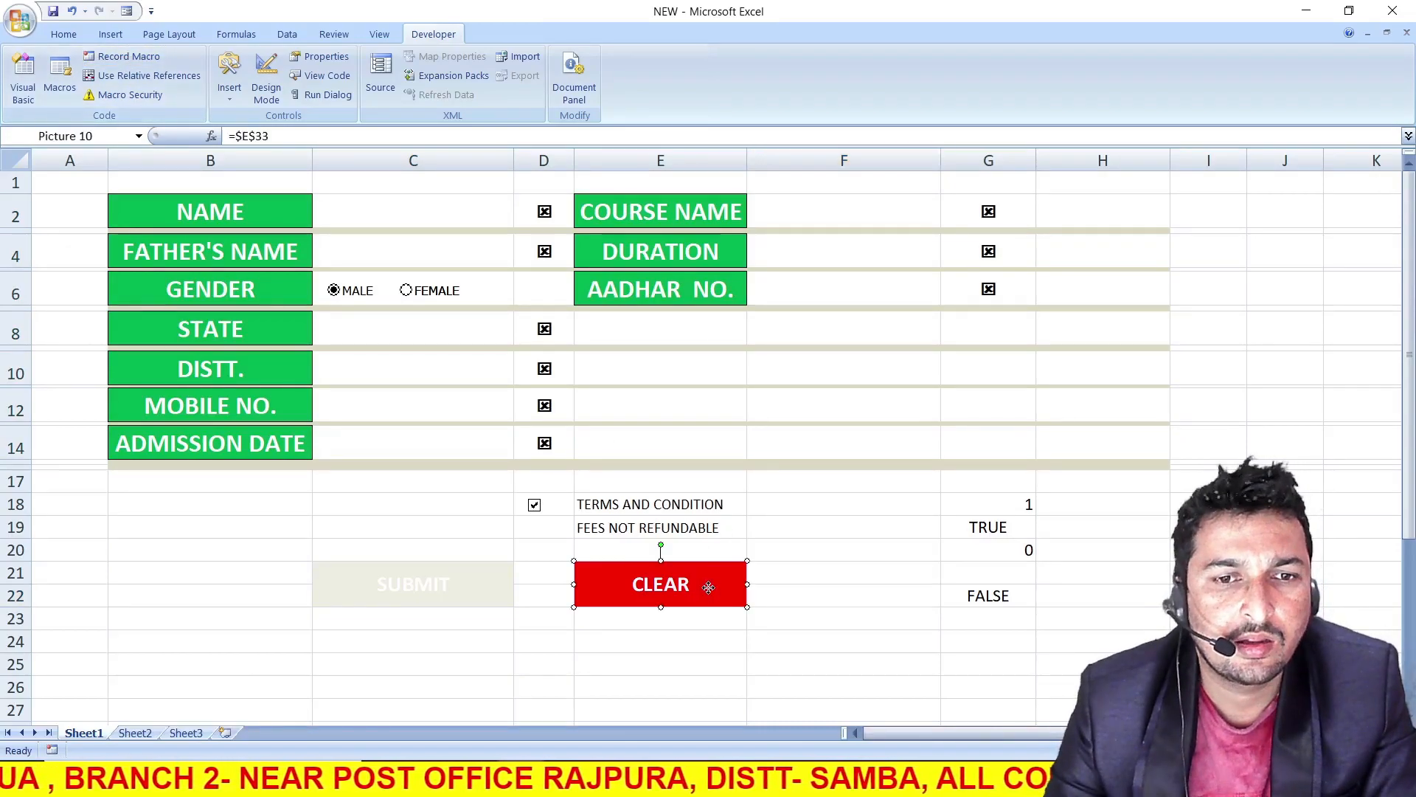
right_click(705, 587)
left_click(762, 705)
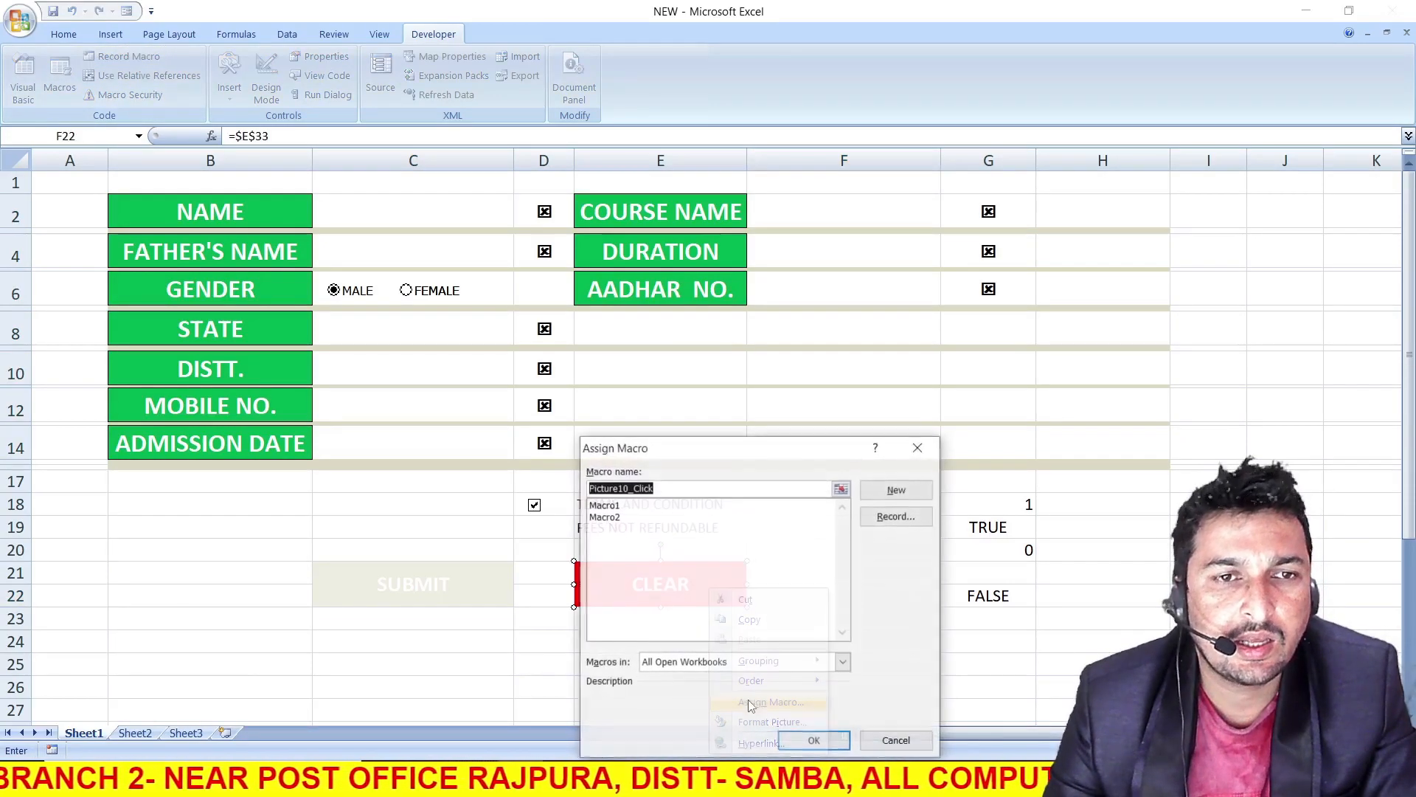
left_click(603, 516)
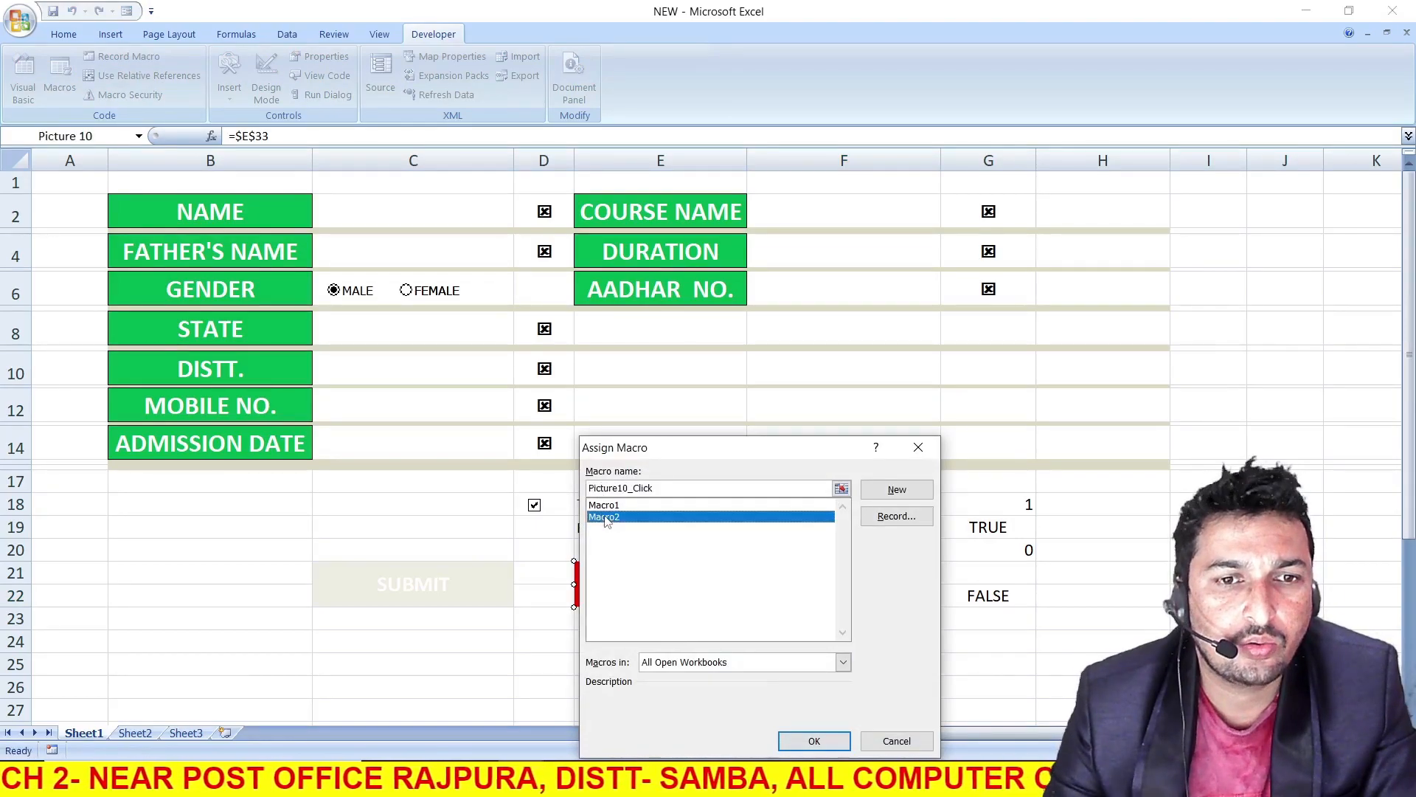
left_click(803, 740)
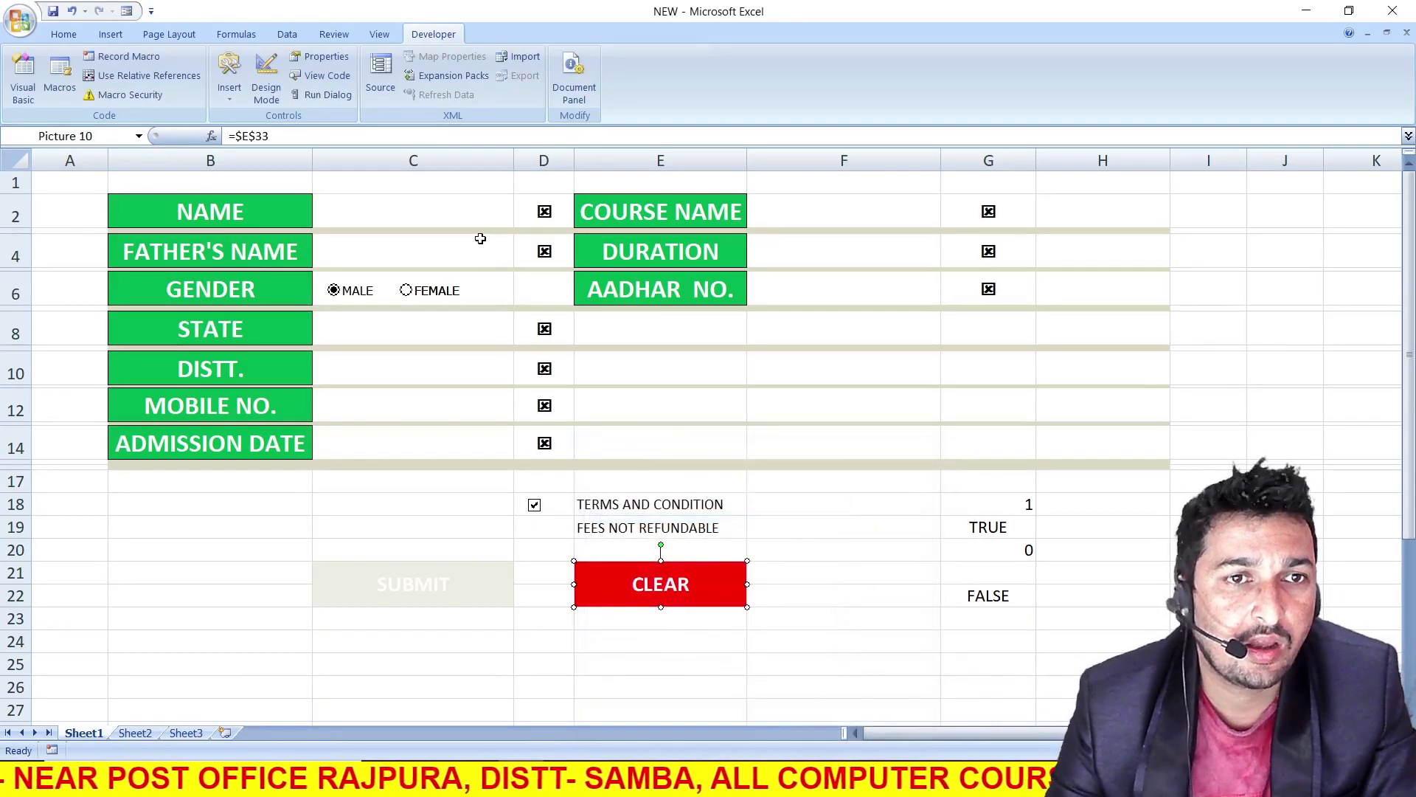
Test the CLEAR button by entering DSF as the name and SDF as the father's name and running it
left_click(441, 215)
type("DSF")
left_click(443, 253)
type("SDF")
left_click(834, 557)
left_click(697, 605)
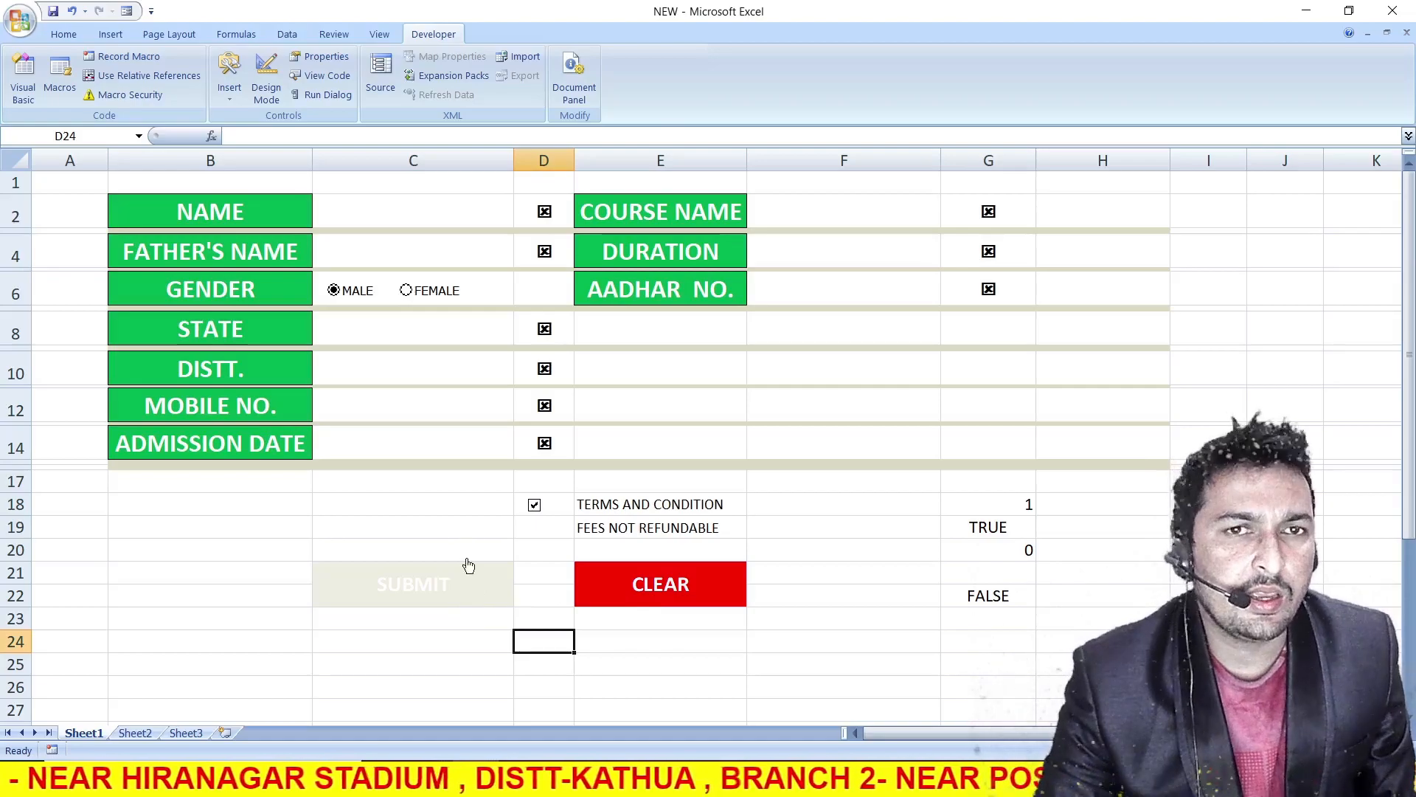
Close the workbook, choosing to save its changes and declining the macro-free format
left_click(1393, 11)
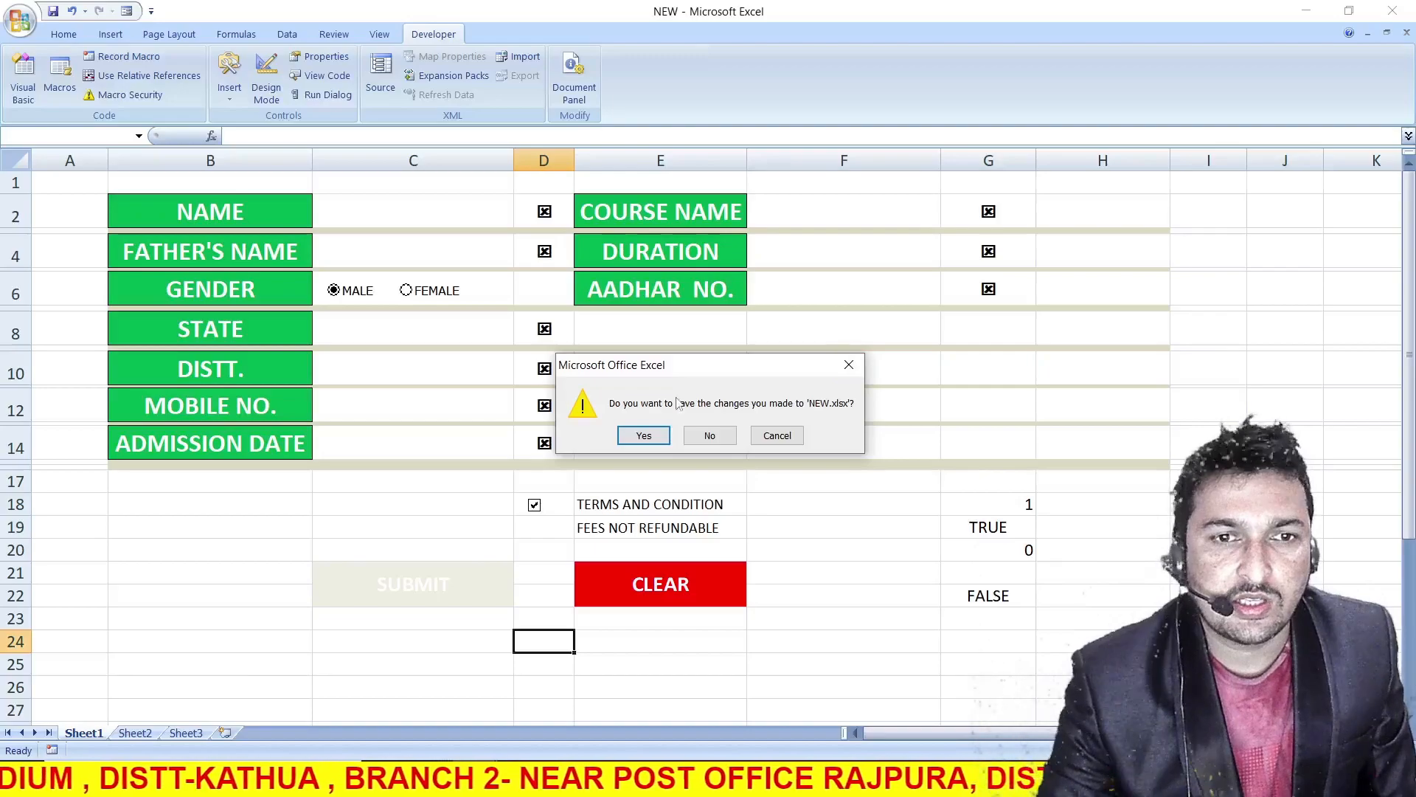
left_click(642, 434)
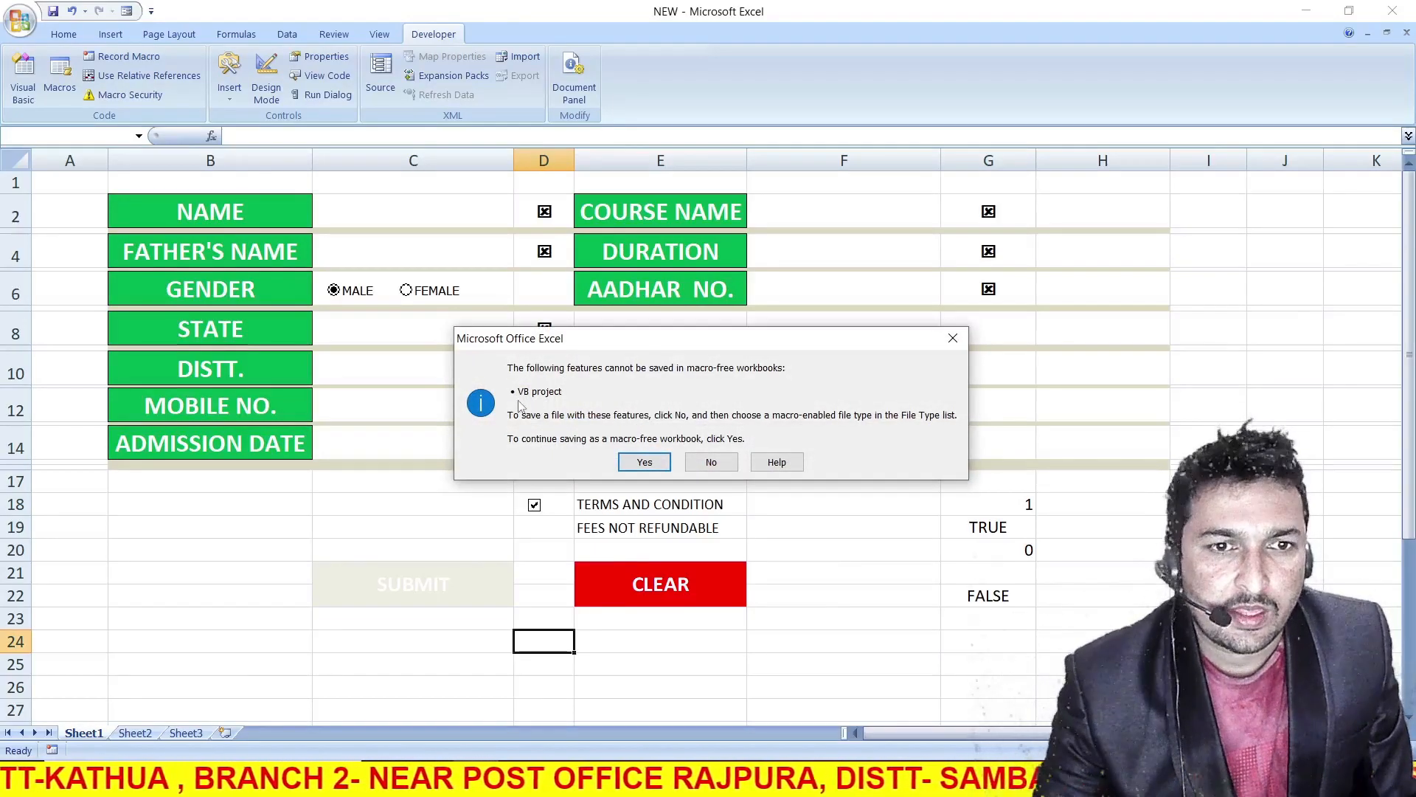
left_click(713, 463)
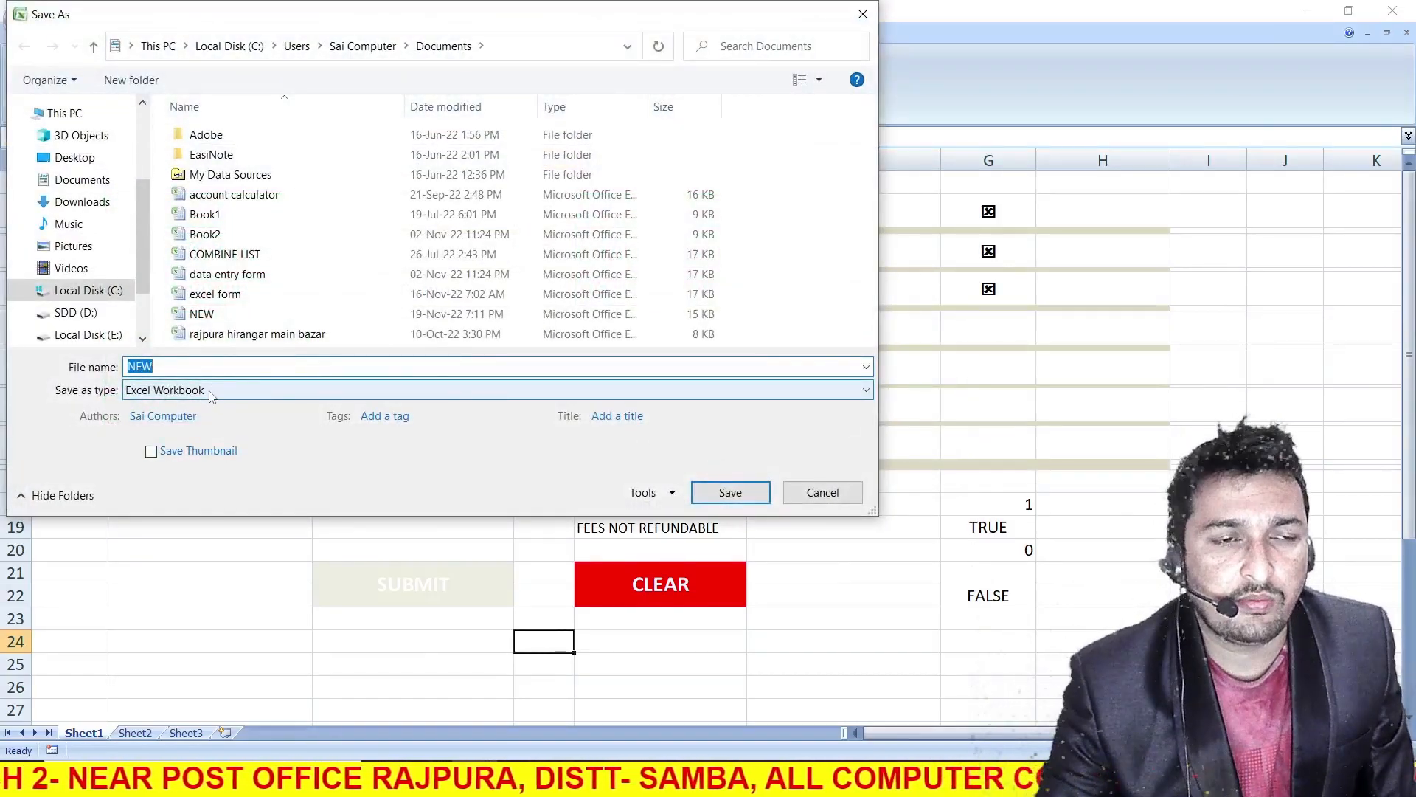
Save the workbook as an Excel Macro-Enabled Workbook named JKP2 in Documents
left_click(171, 391)
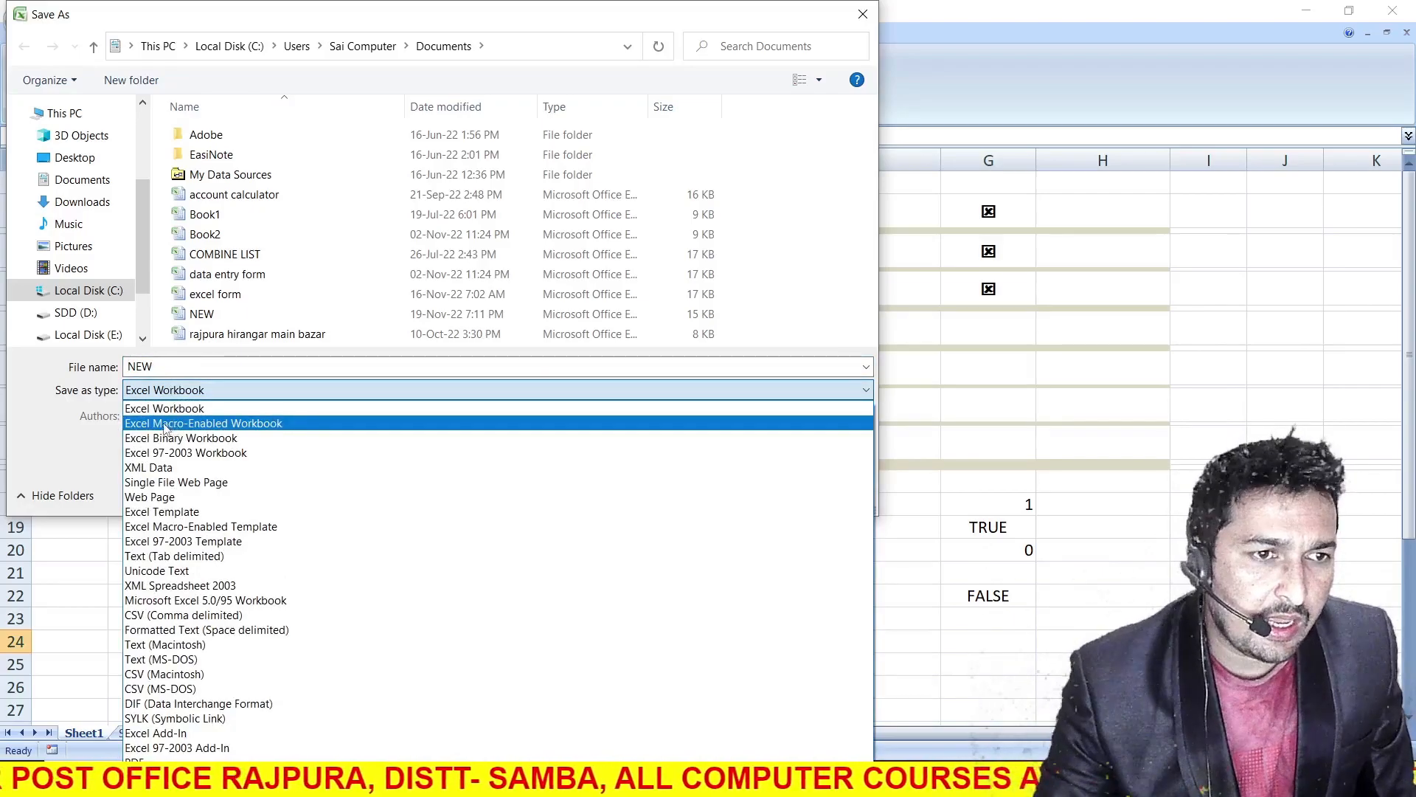
left_click(263, 427)
double_click(200, 367)
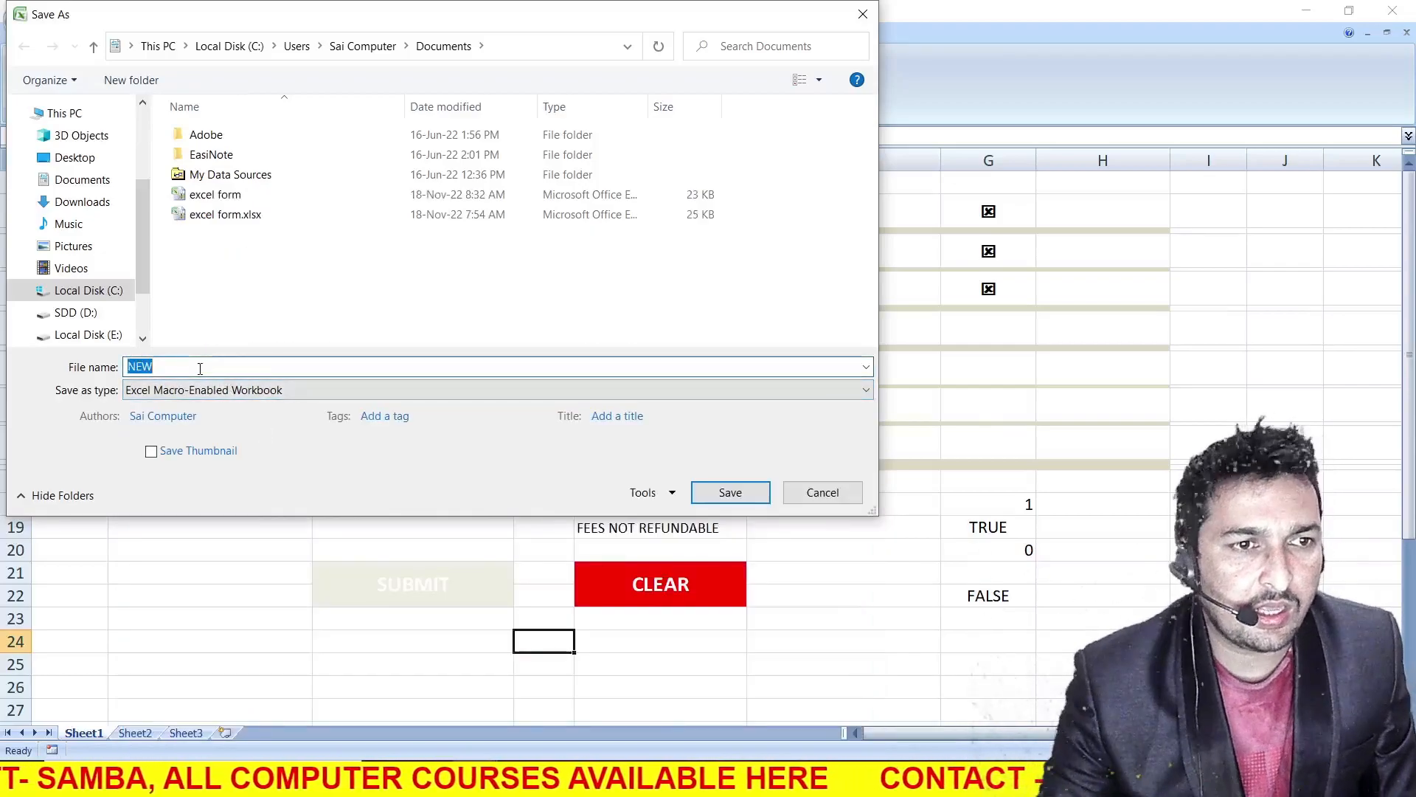
type("at")
left_click(256, 370)
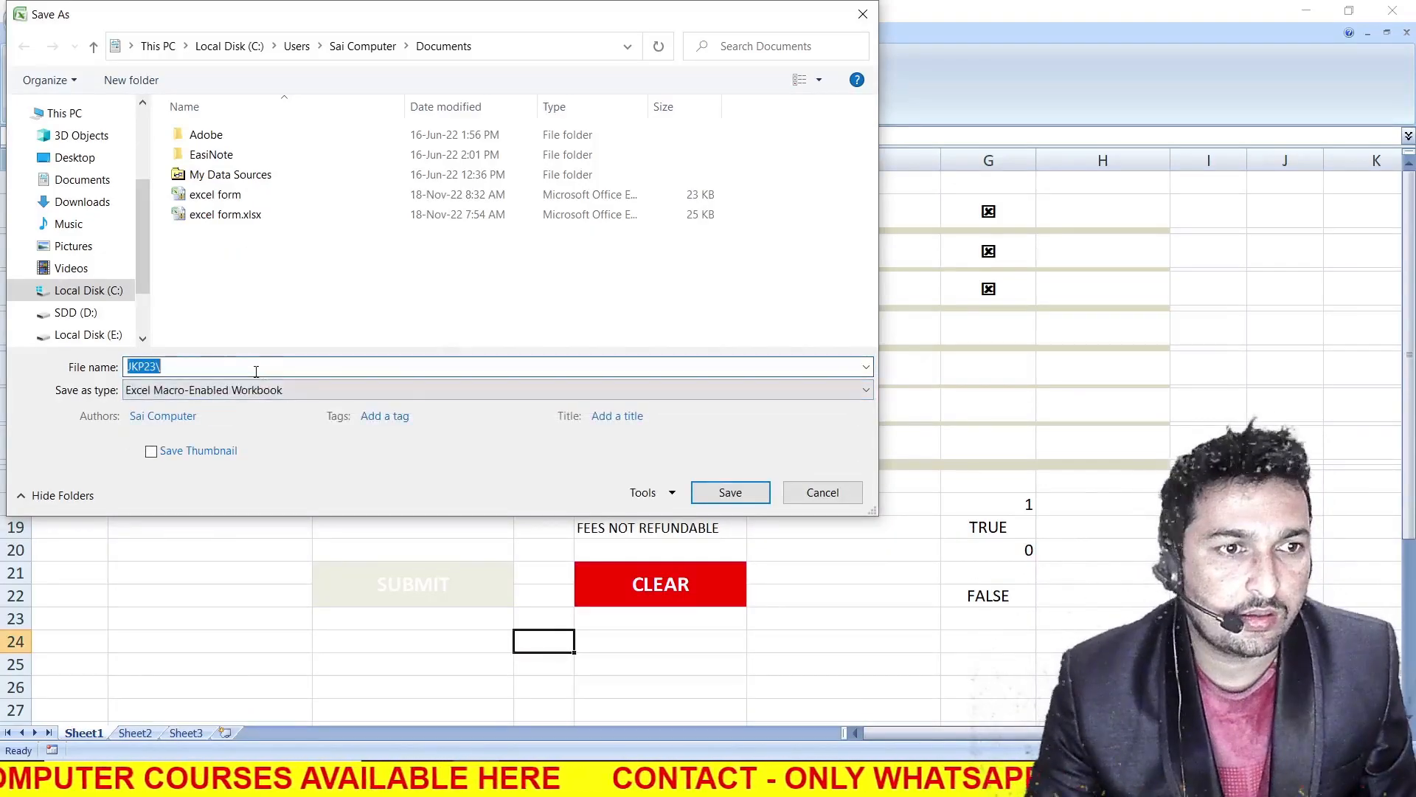
key("BackSpace")
type("JKP2")
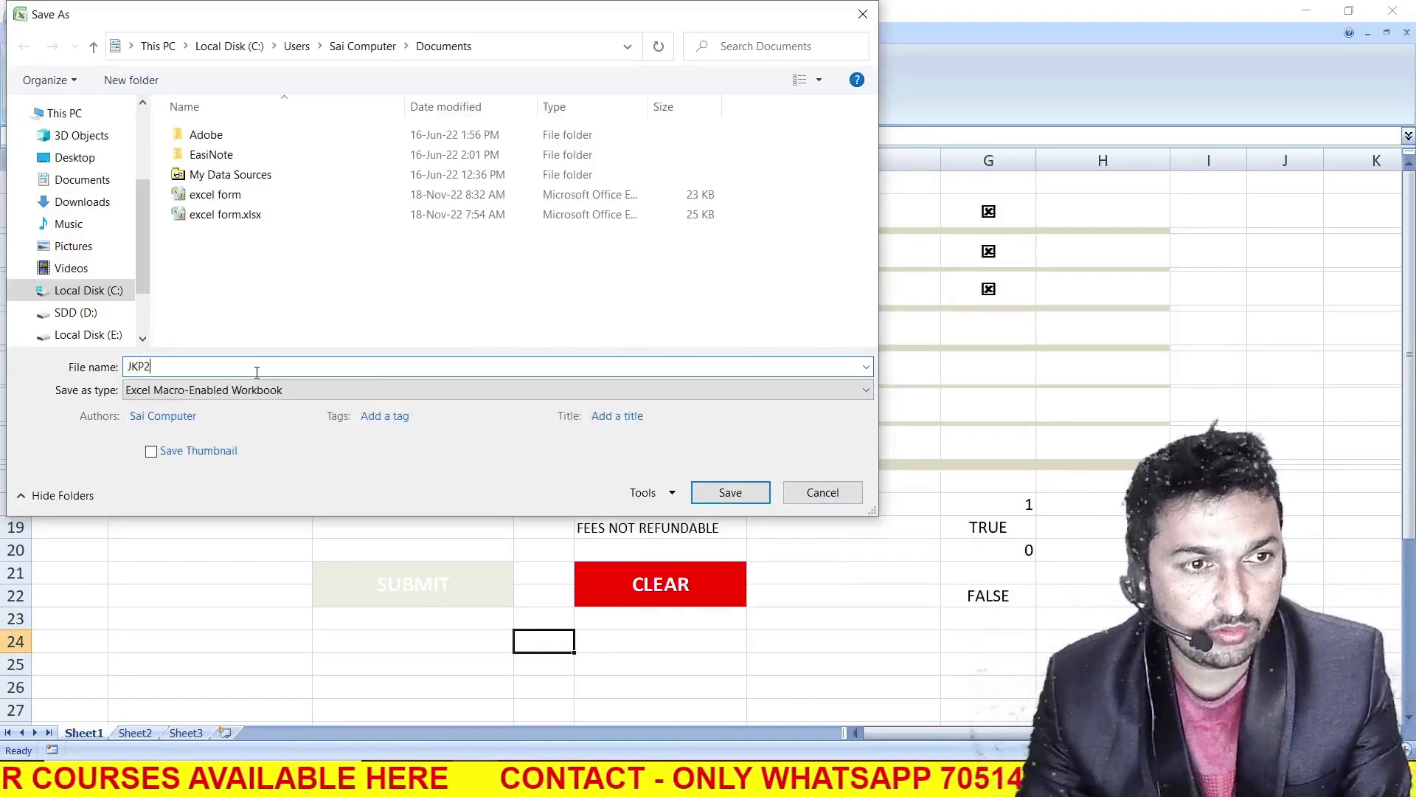
key("Return")
key("alt+Tab")
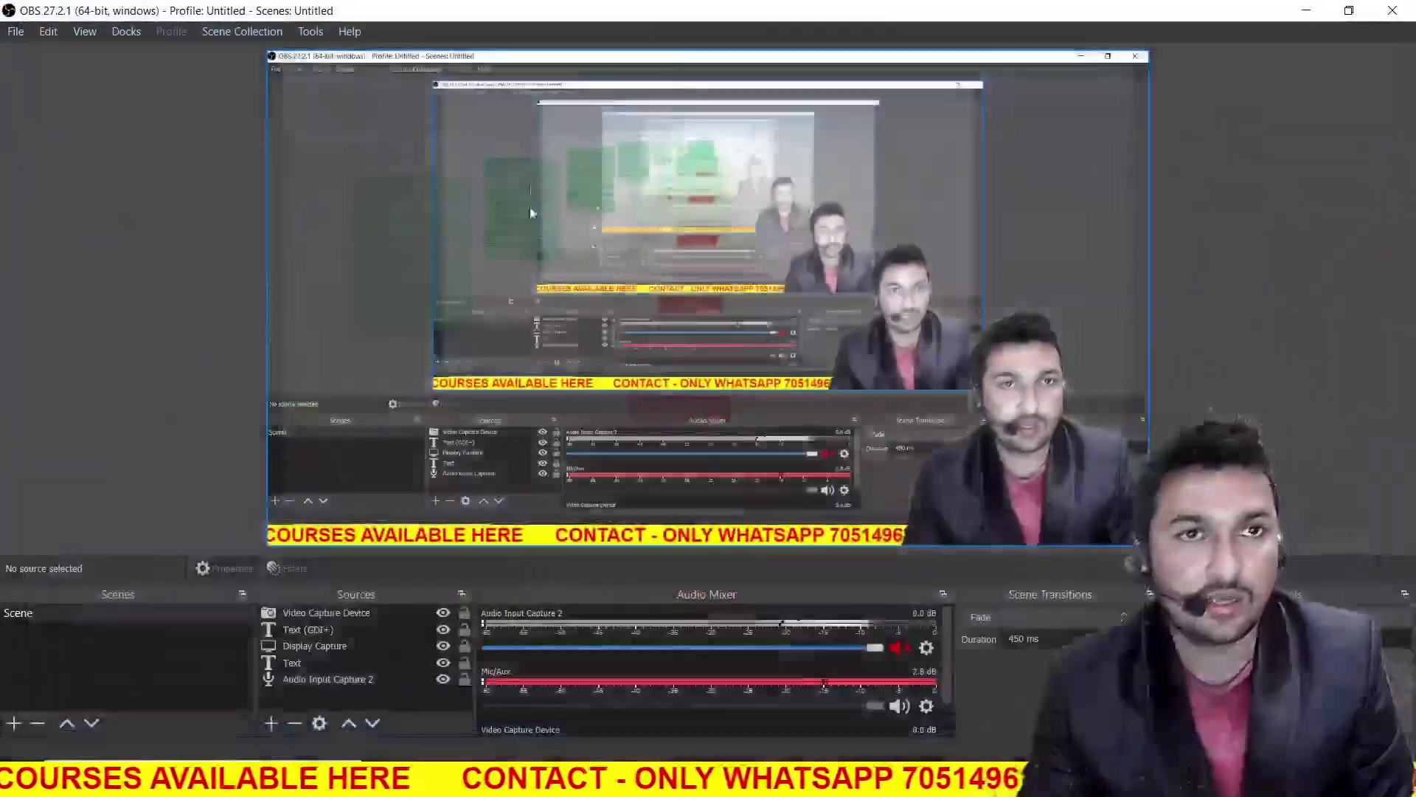